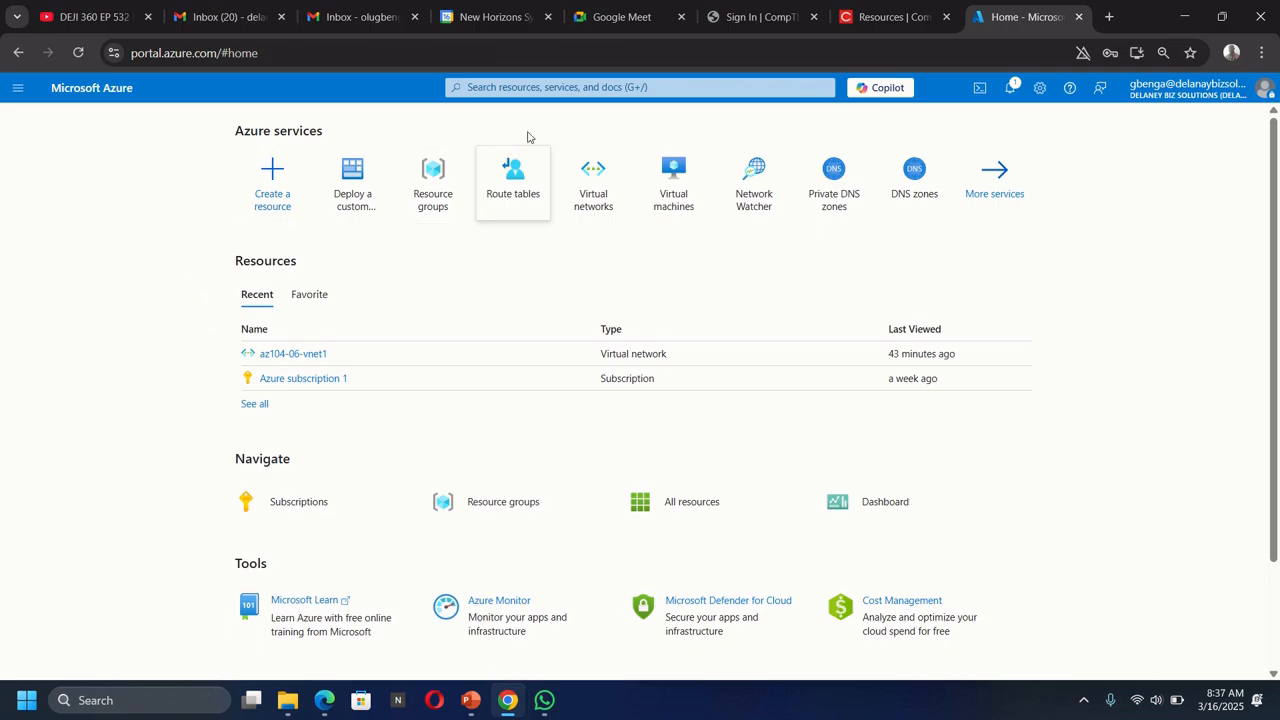
# - Search the portal for "templa", open Deploy a custom template and start building a custom template in the editor
pyautogui.click(540, 89)
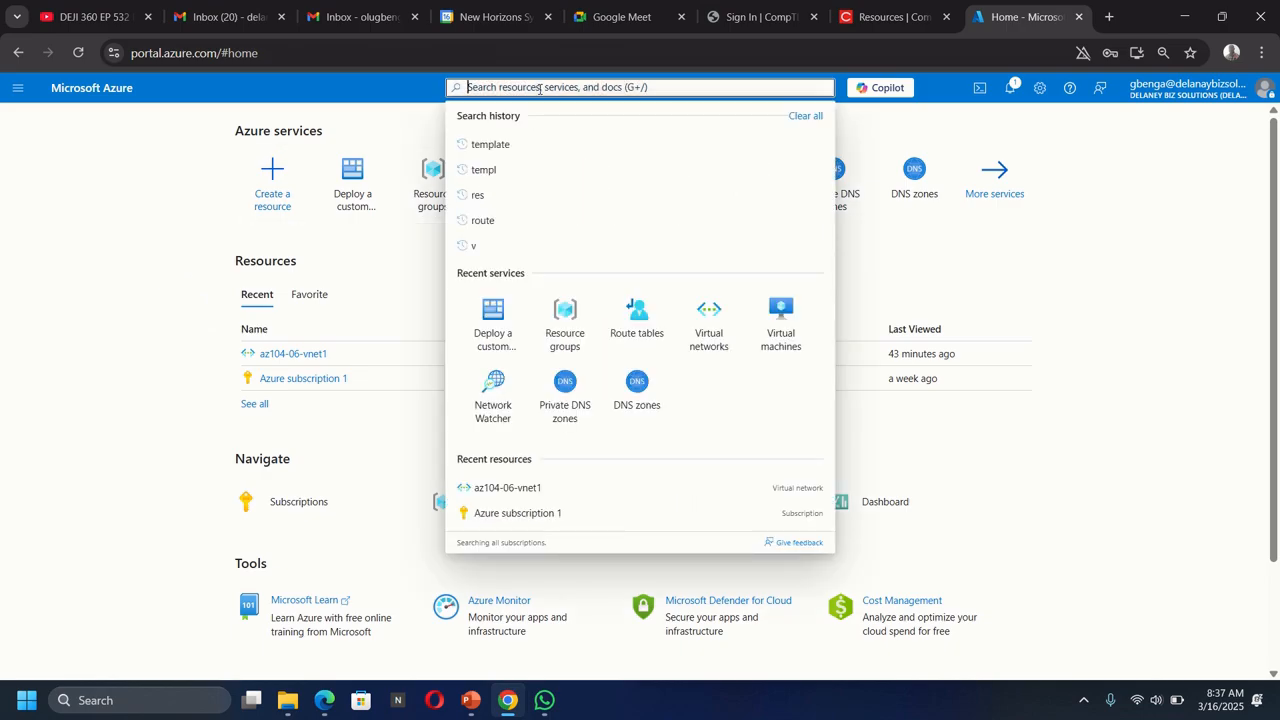
pyautogui.write('templa')
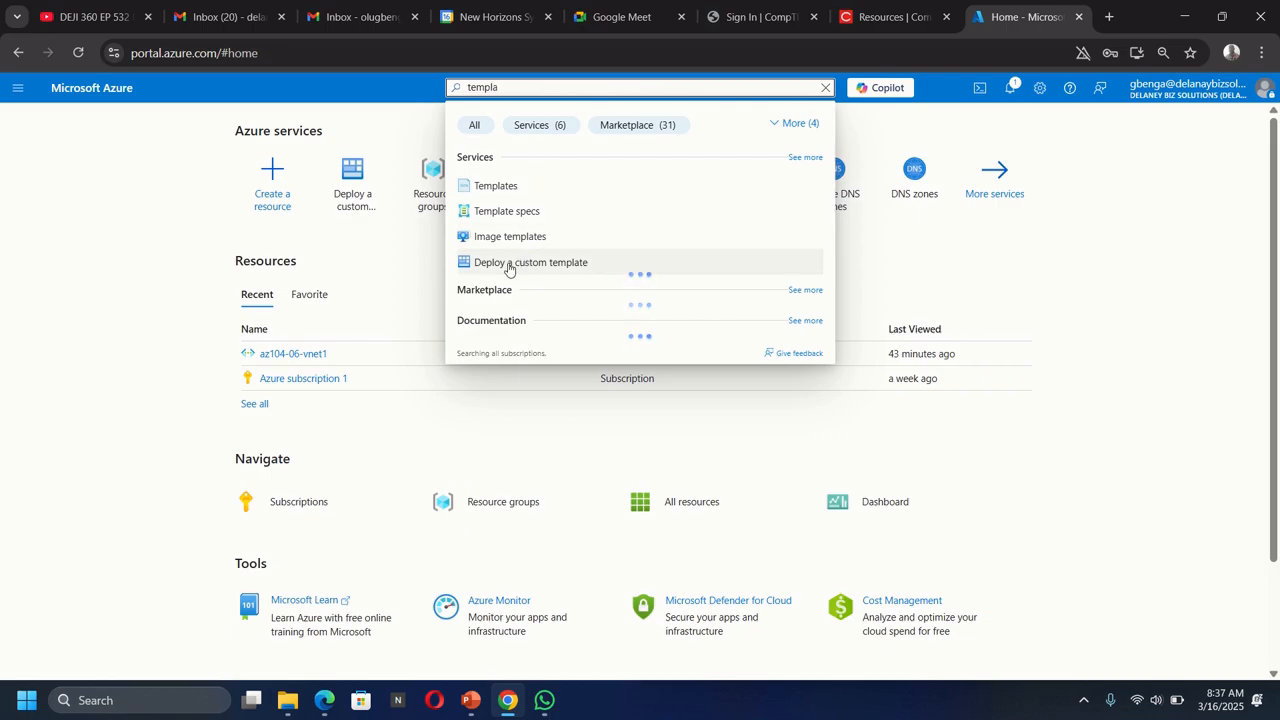
pyautogui.press('Escape')
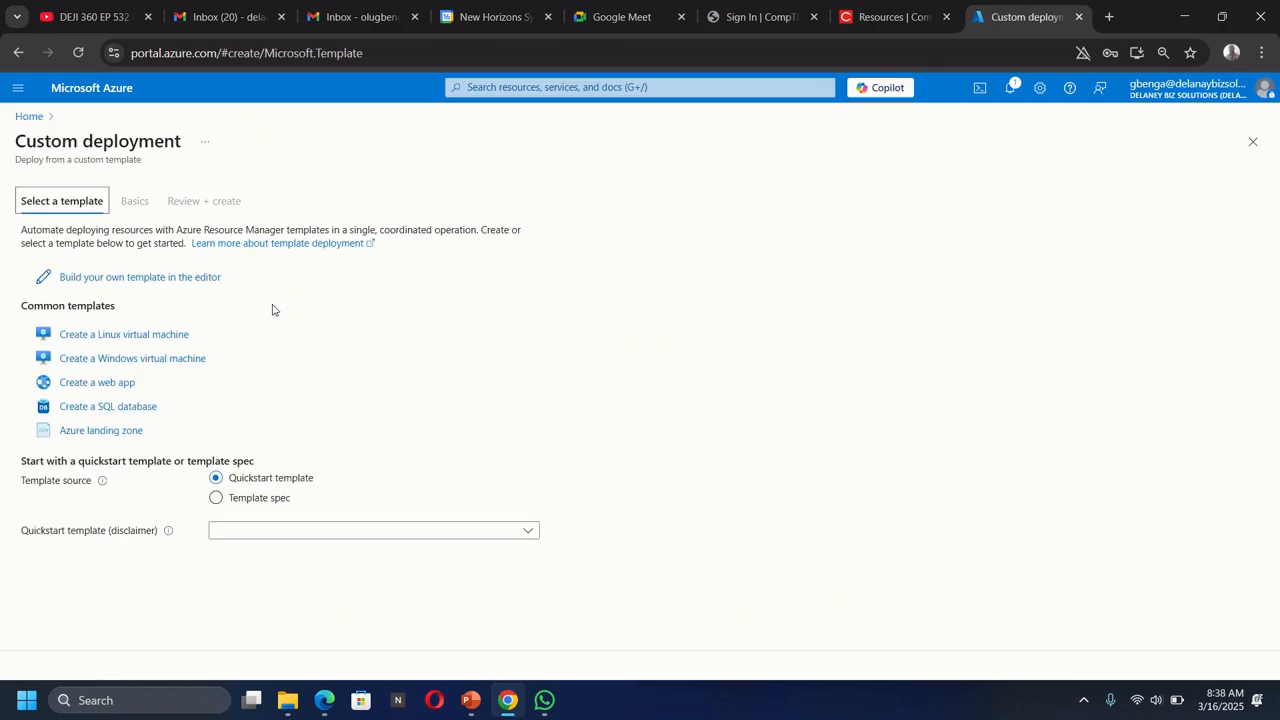
pyautogui.click(101, 282)
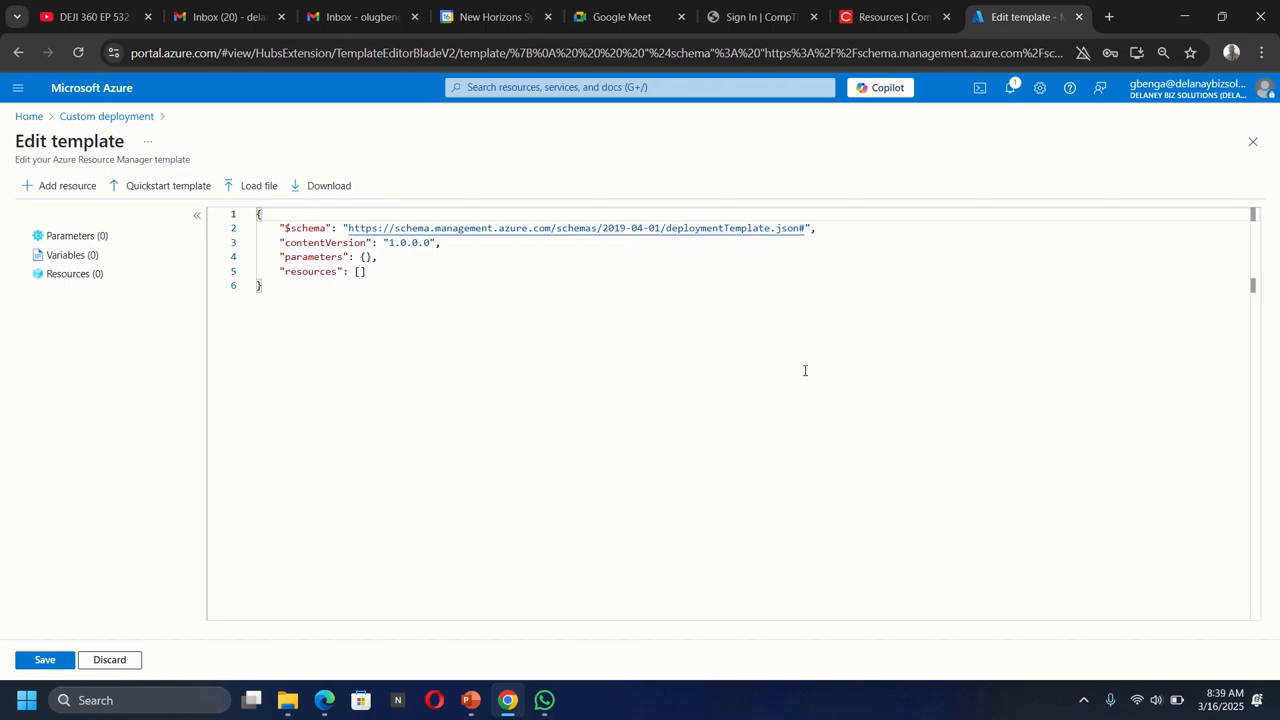
# - Open github.com in a new browser tab and search GitHub for az-104
pyautogui.click(1109, 17)
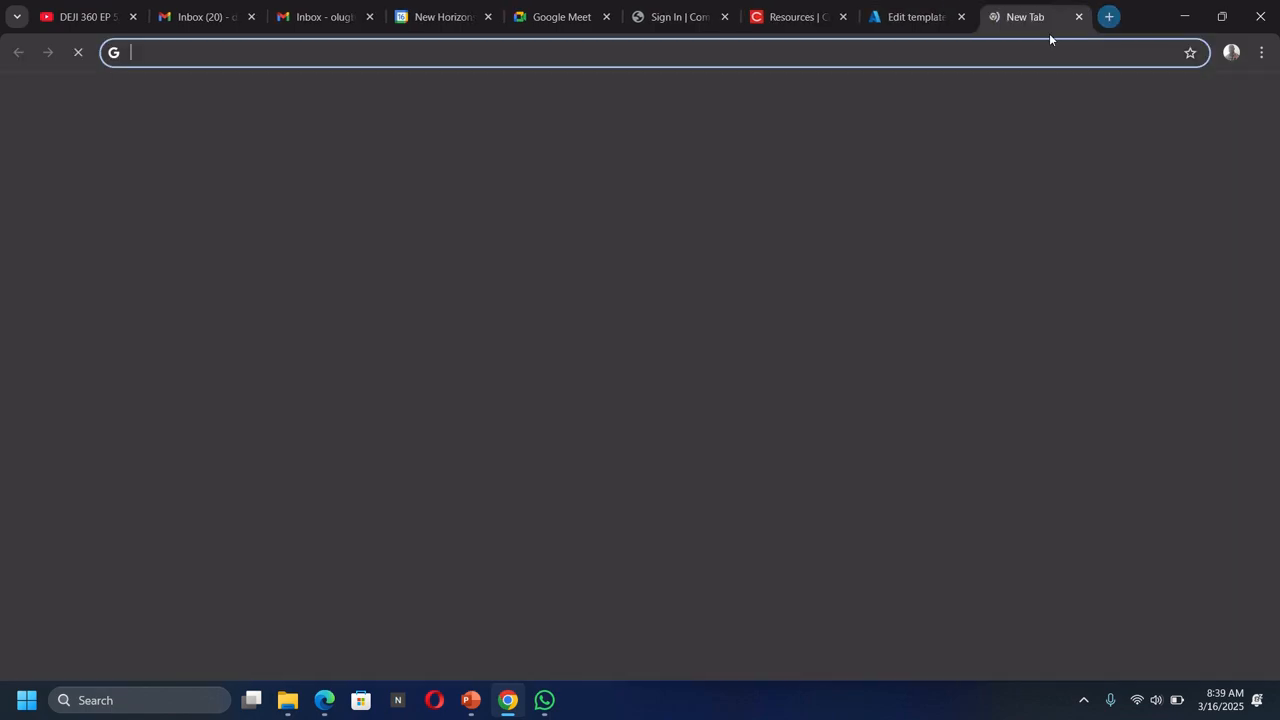
pyautogui.click(610, 48)
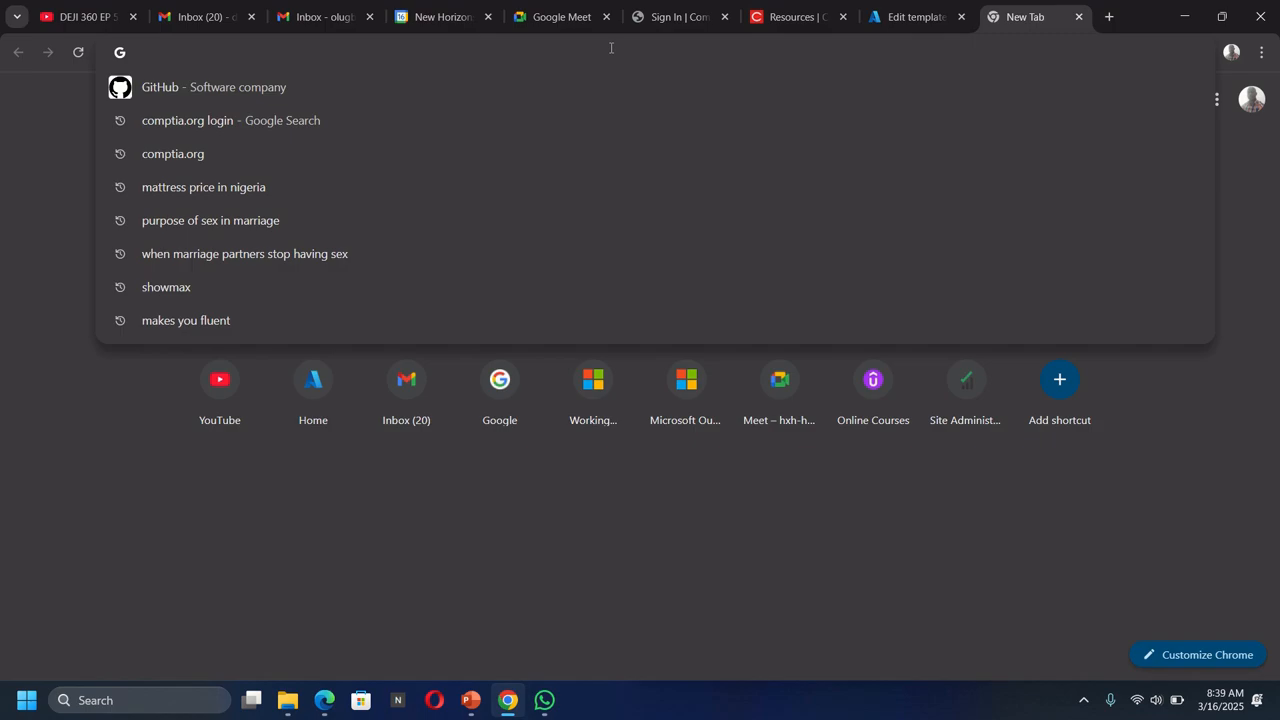
pyautogui.write('git')
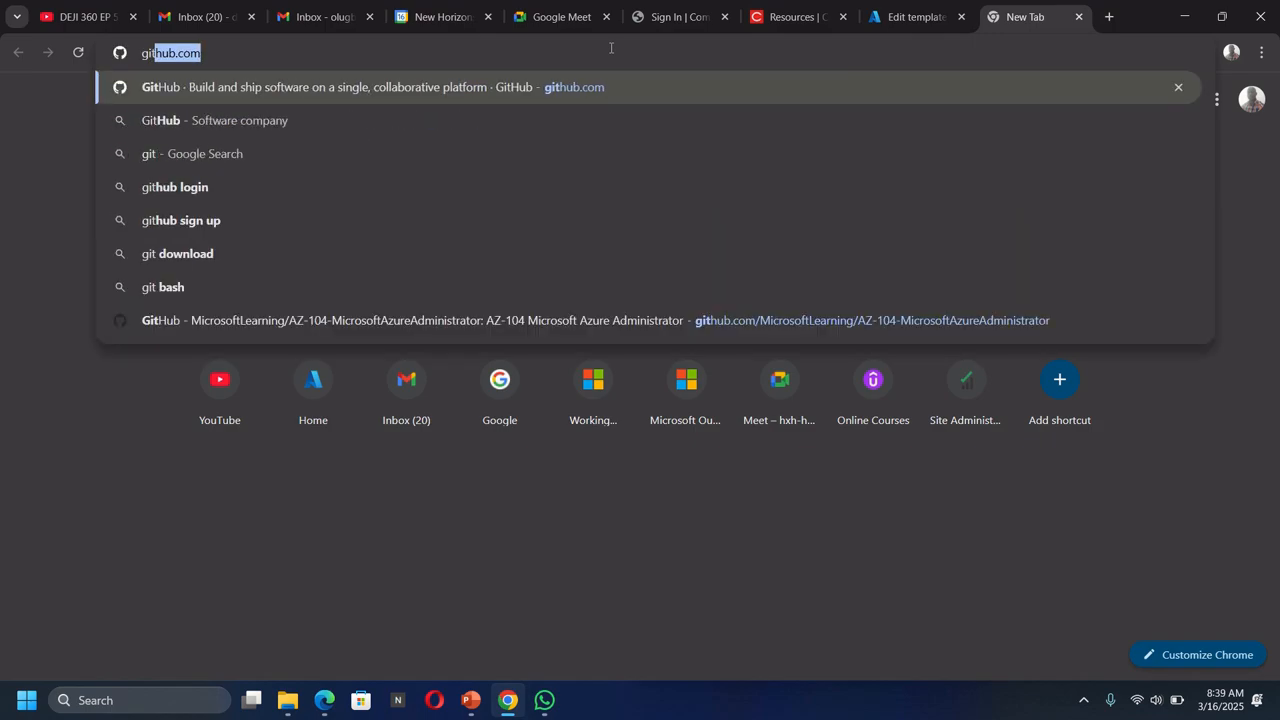
pyautogui.press('Return')
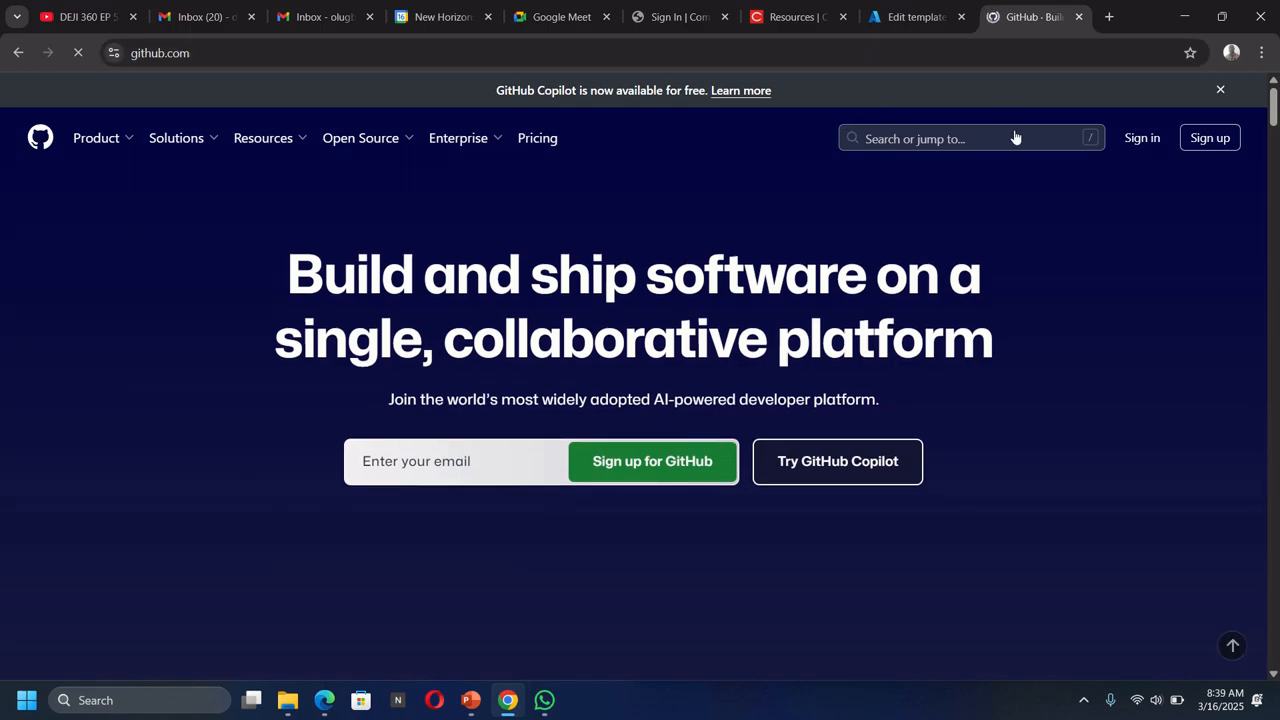
pyautogui.click(1011, 136)
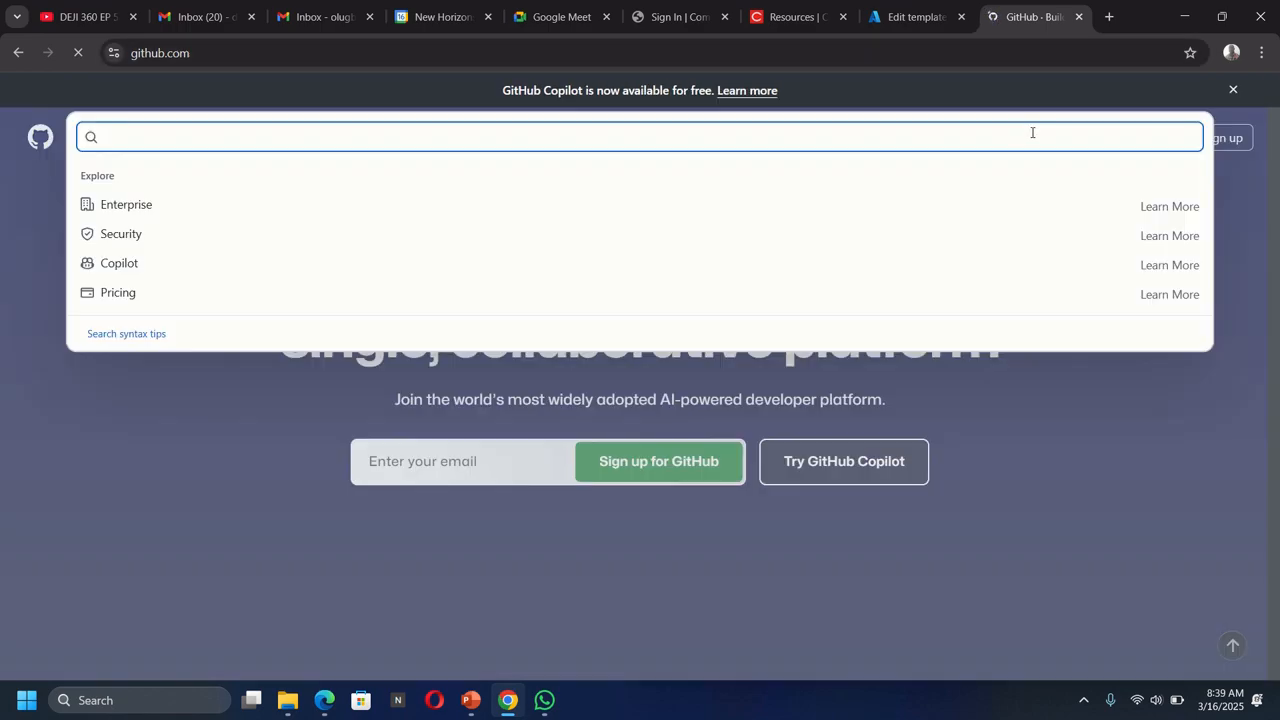
pyautogui.write('az-1')
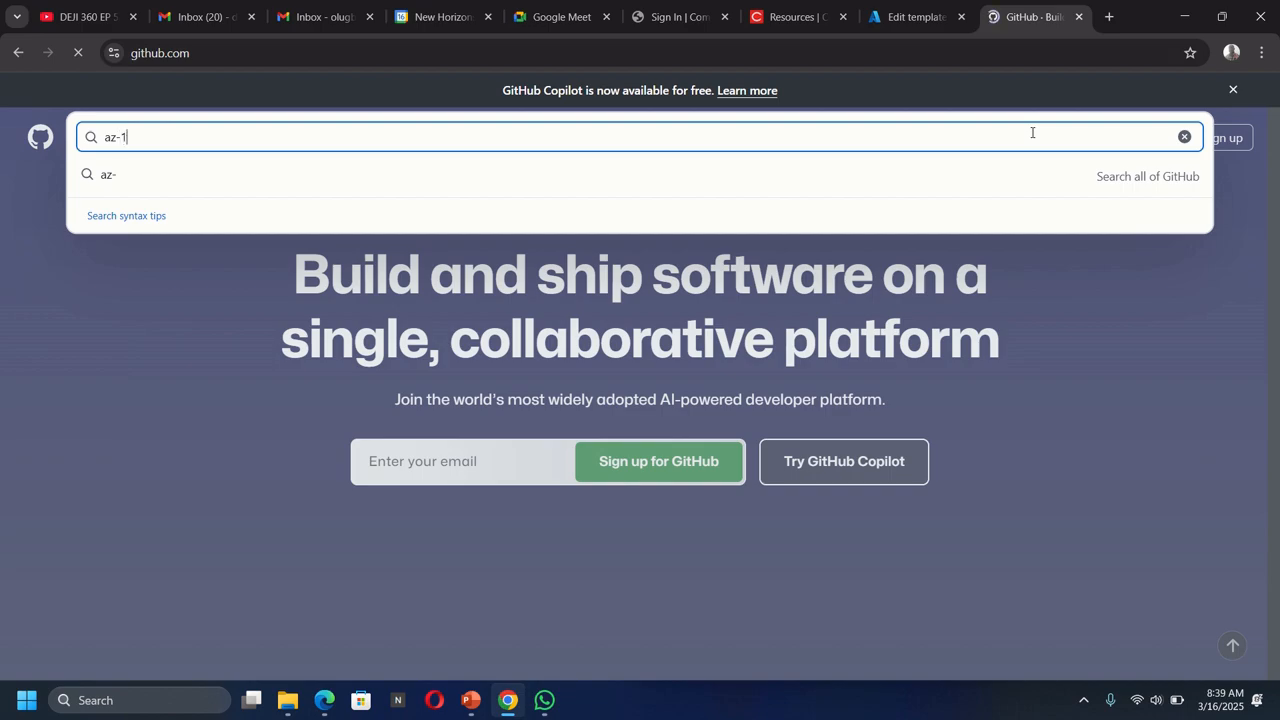
pyautogui.write('04')
pyautogui.press('Return')
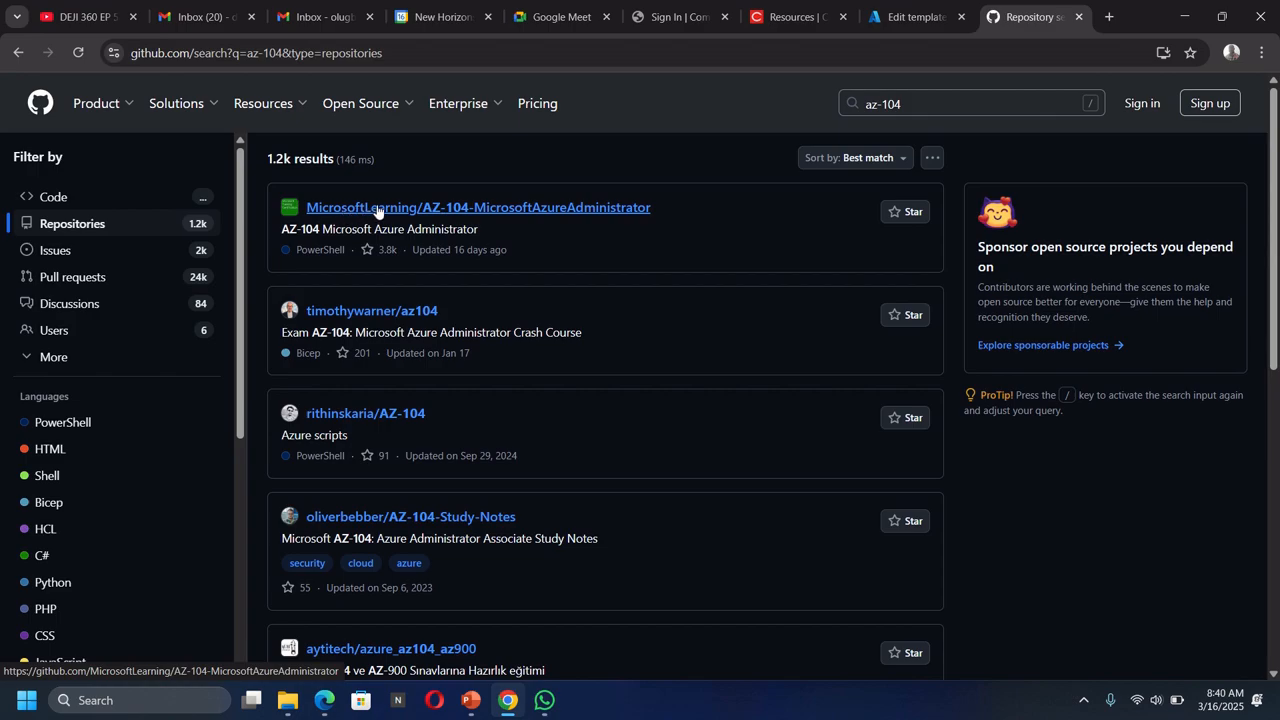
# - Open the MicrosoftLearning/AZ-104-MicrosoftAzureAdministrator repository and view its clone and download options
pyautogui.click(487, 213)
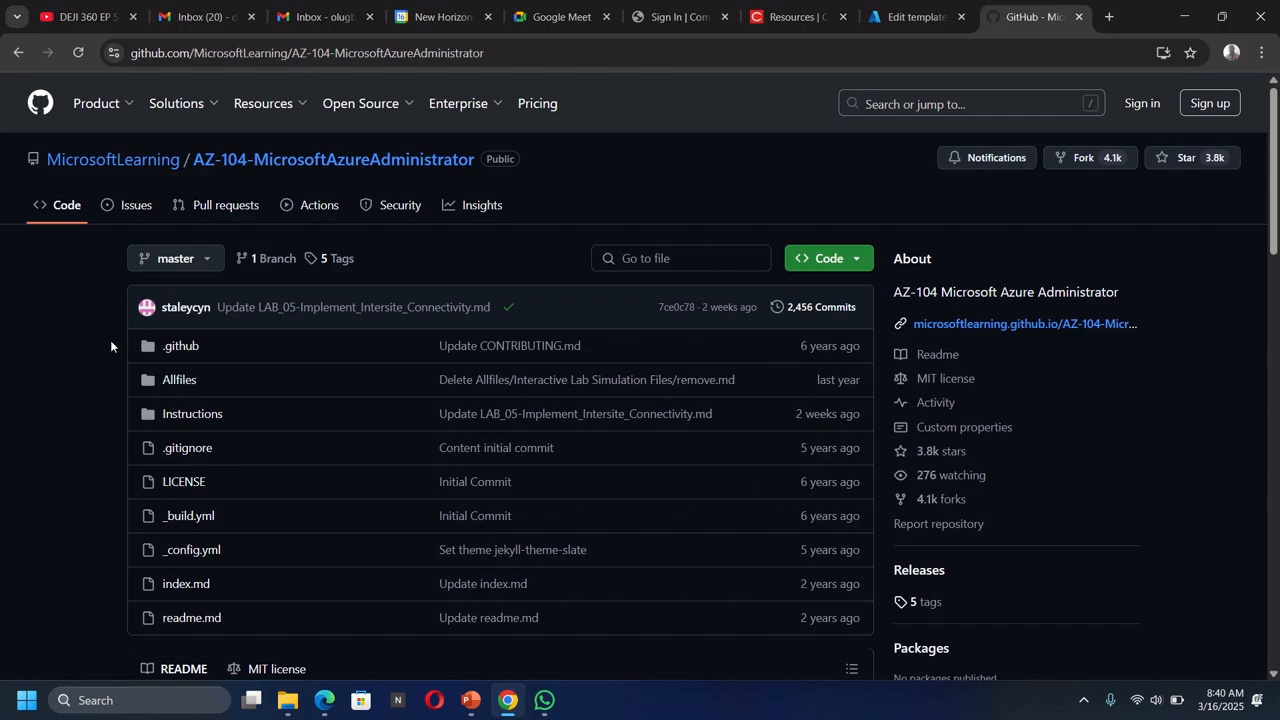
pyautogui.scroll(-2, 110, 346)
pyautogui.scroll(2, 110, 346)
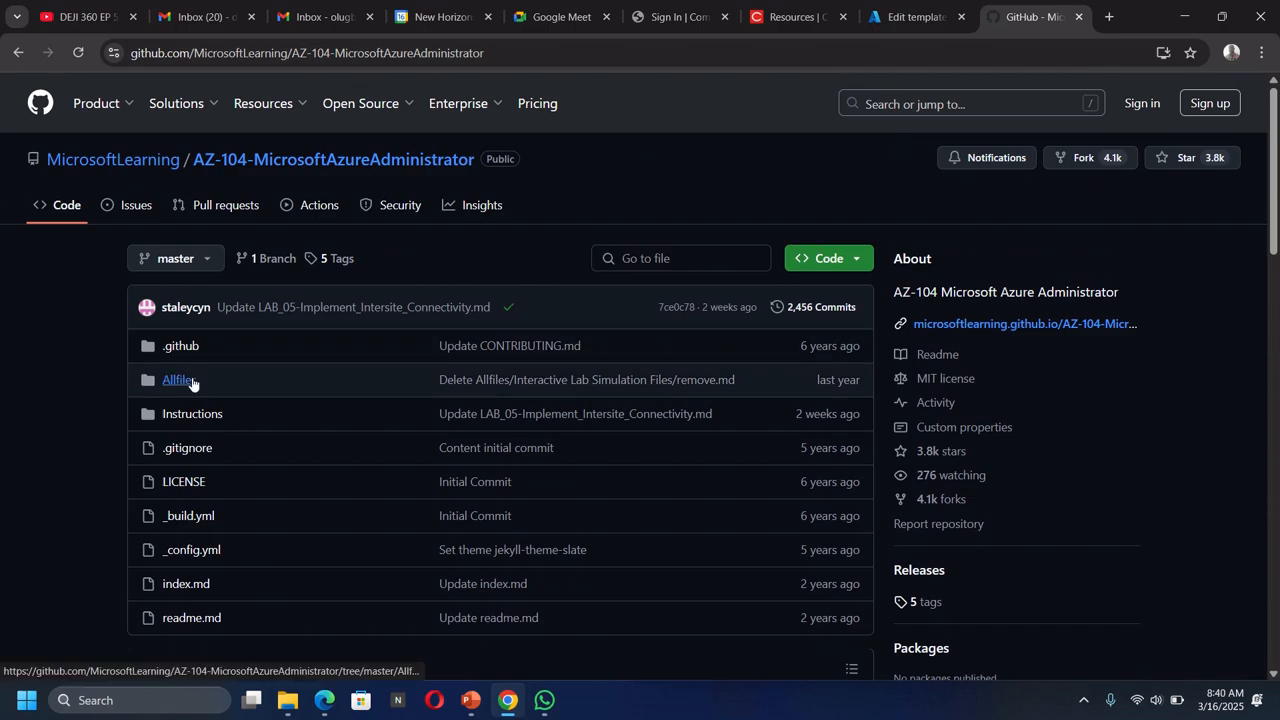
pyautogui.click(857, 262)
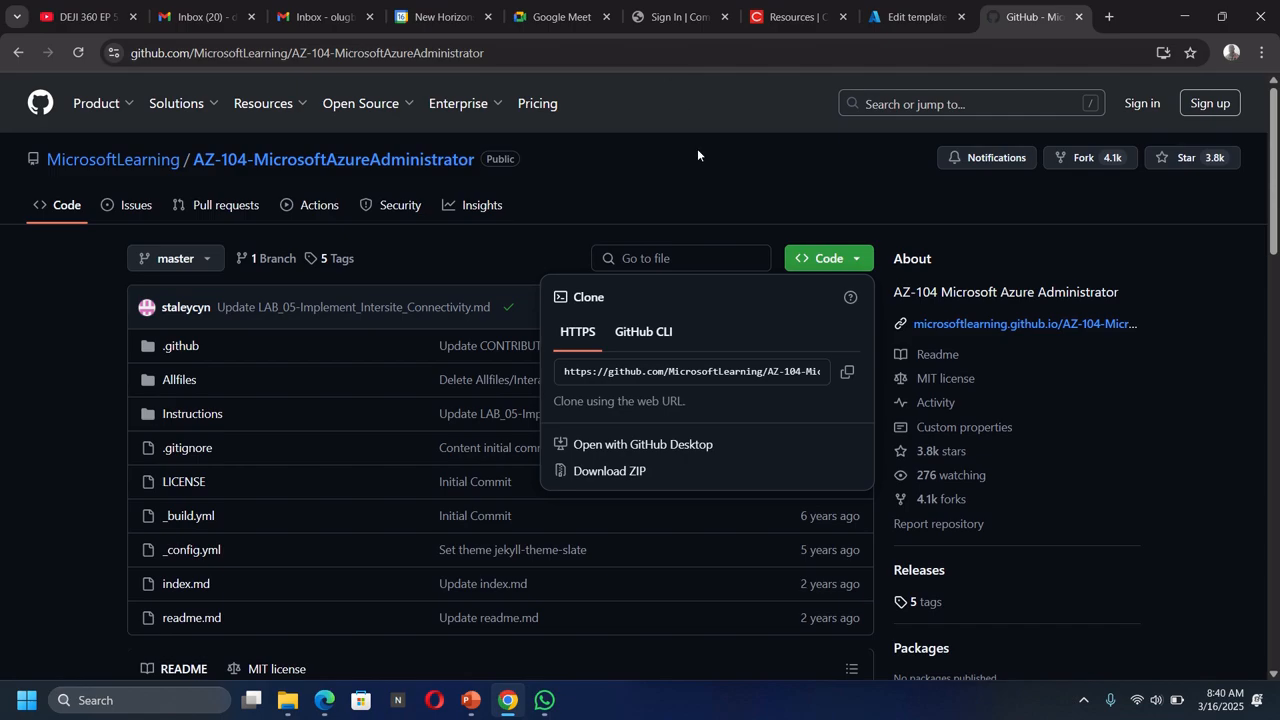
pyautogui.click(655, 185)
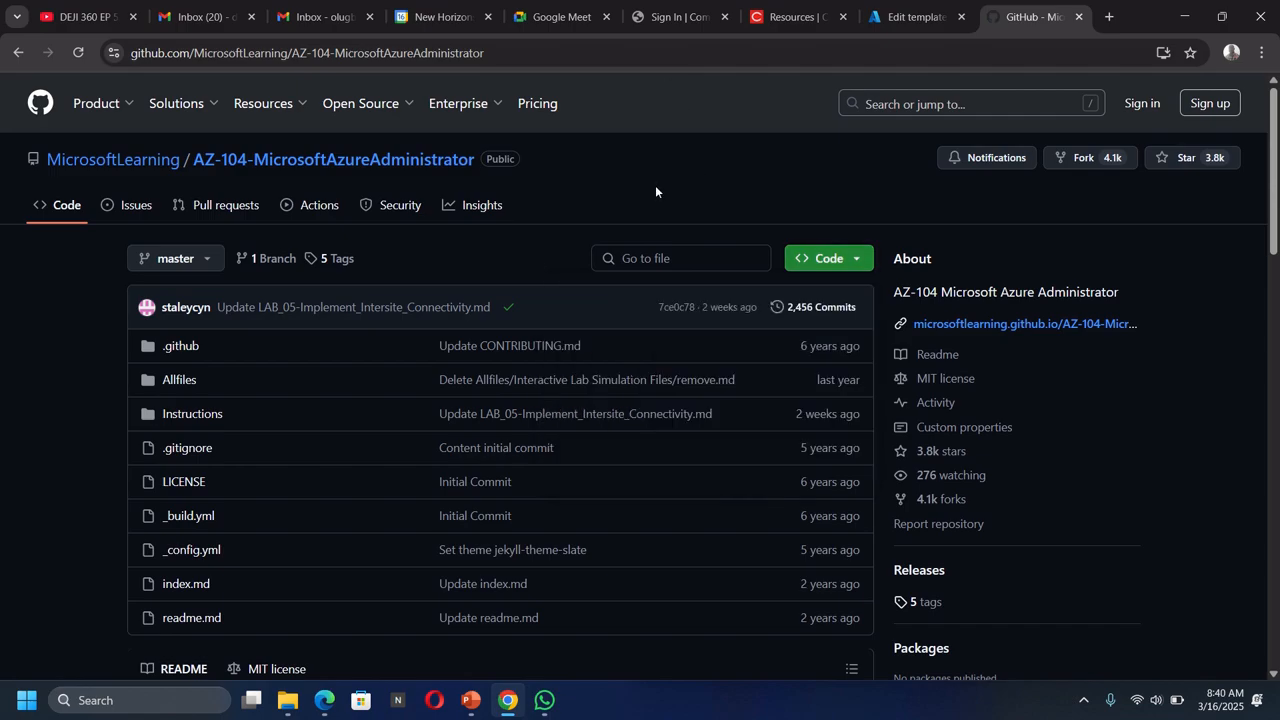
# - Switch to File Explorer and open the inner AZ-104-MicrosoftAzureAdministrator-master folder of the extracted repository in Downloads
pyautogui.click(289, 702)
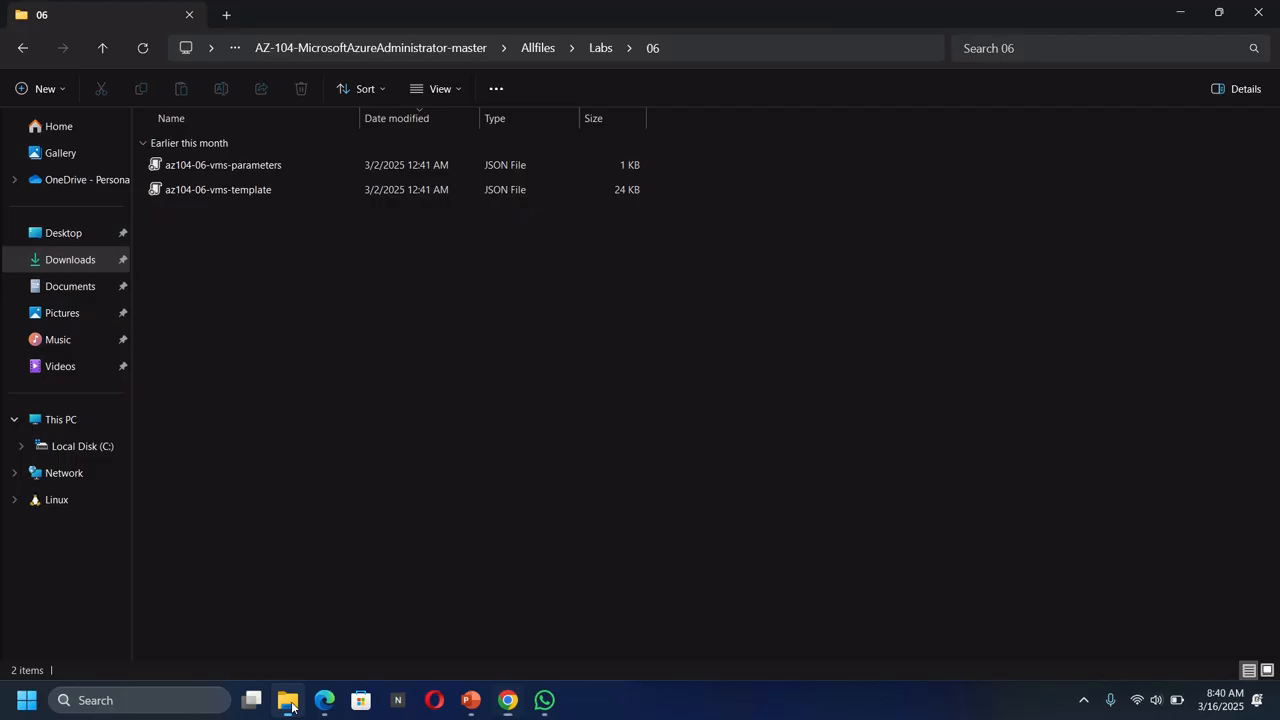
pyautogui.click(71, 262)
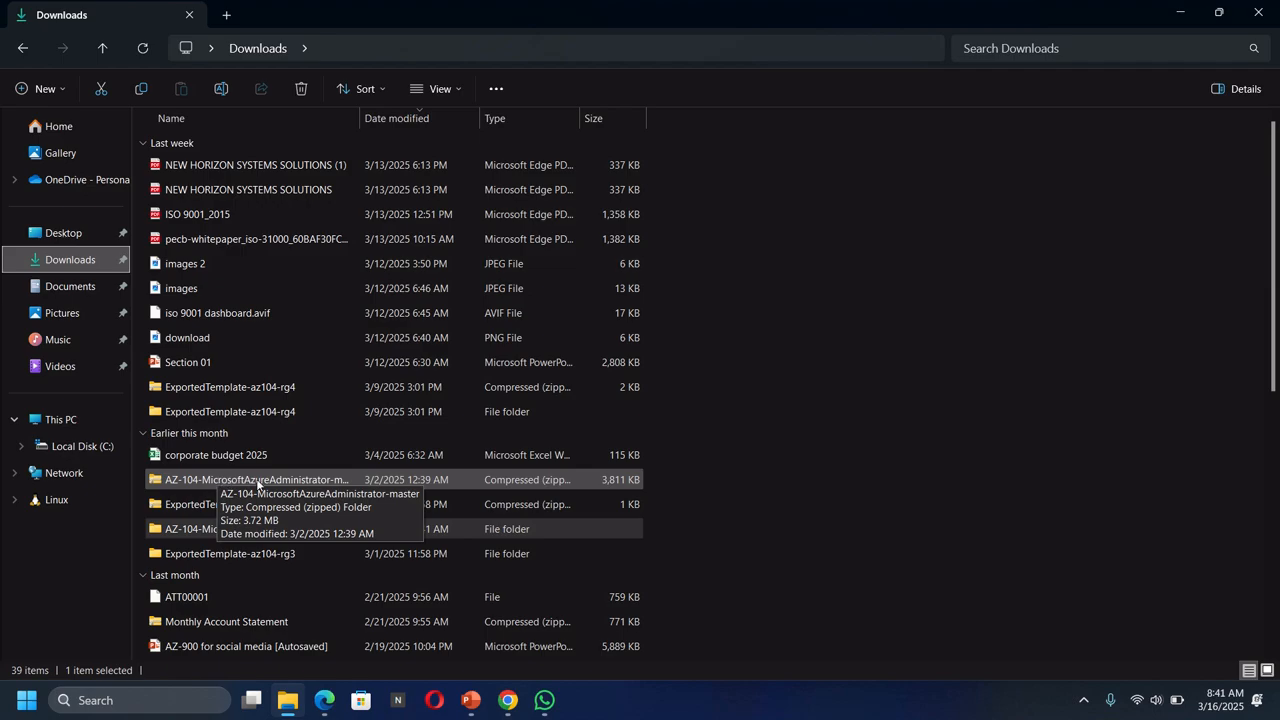
pyautogui.click(330, 530)
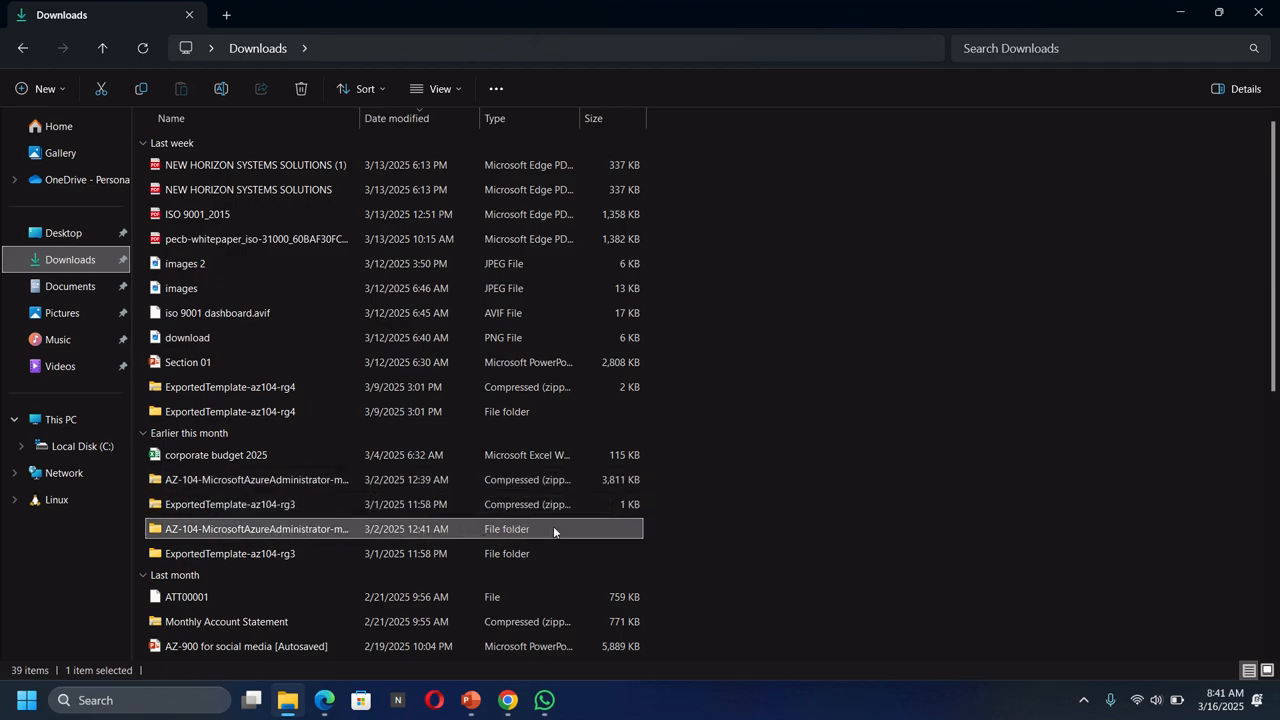
pyautogui.press('Return')
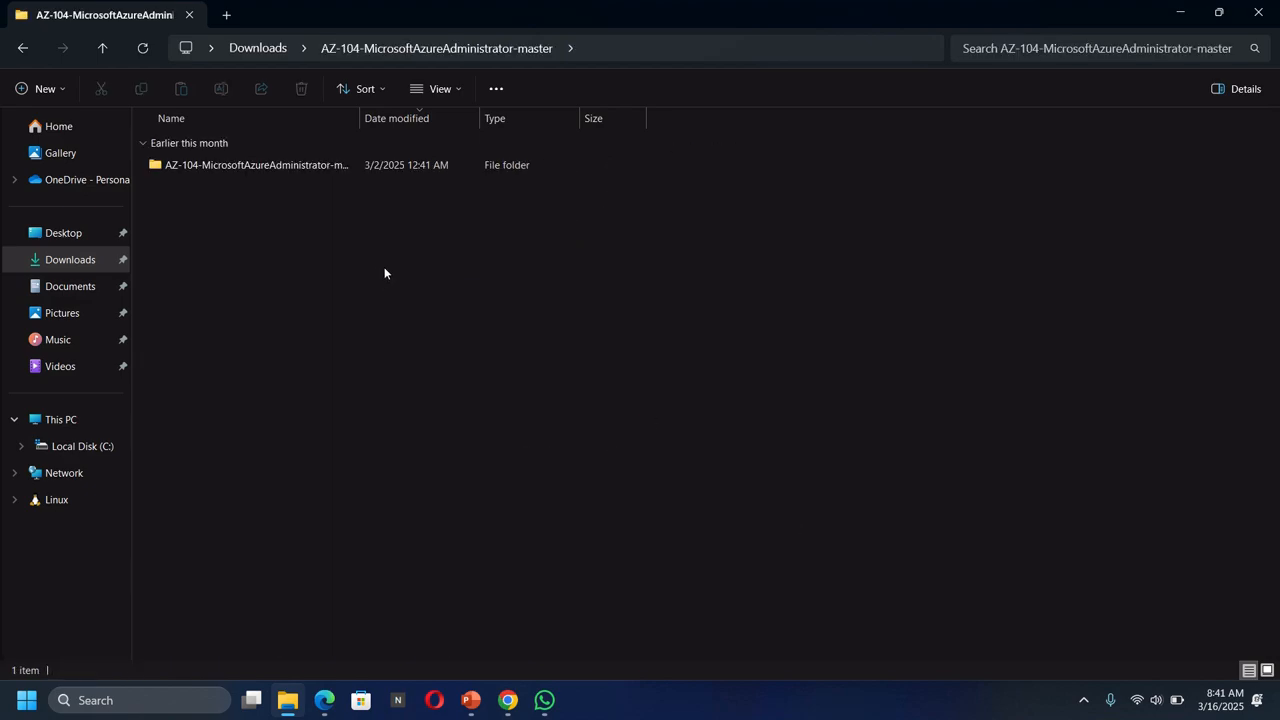
pyautogui.click(342, 166)
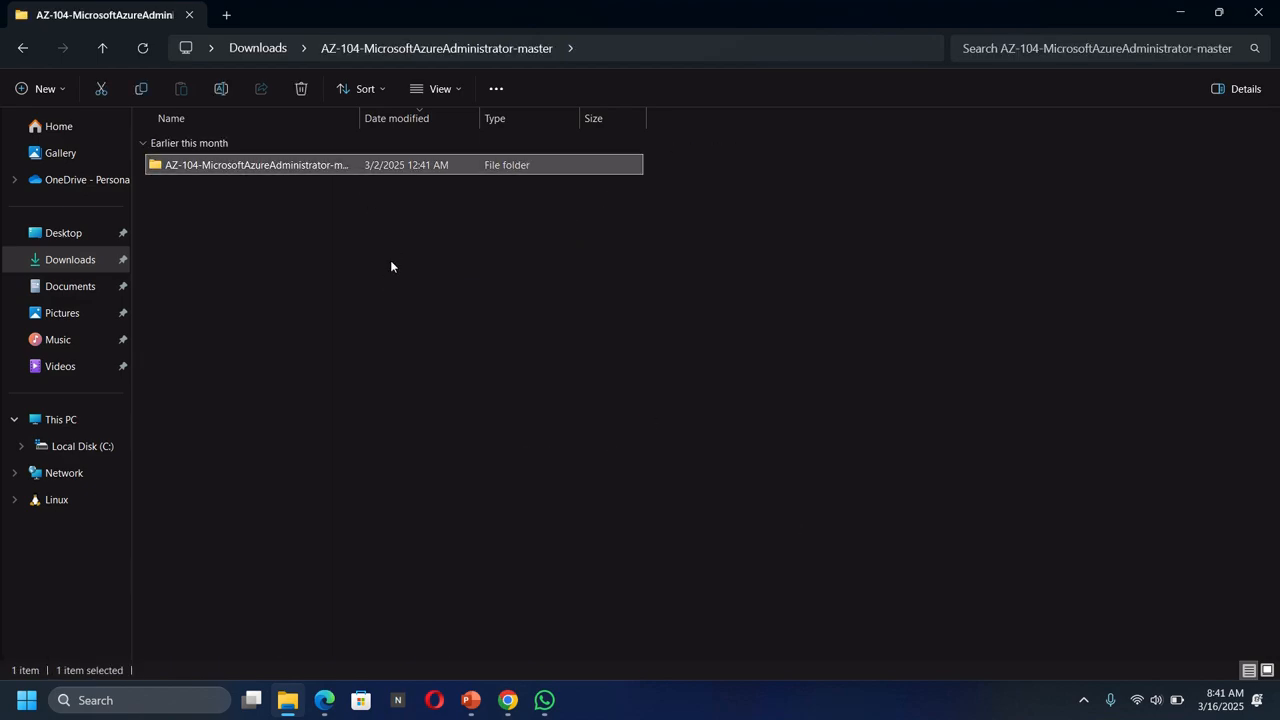
pyautogui.press('Return')
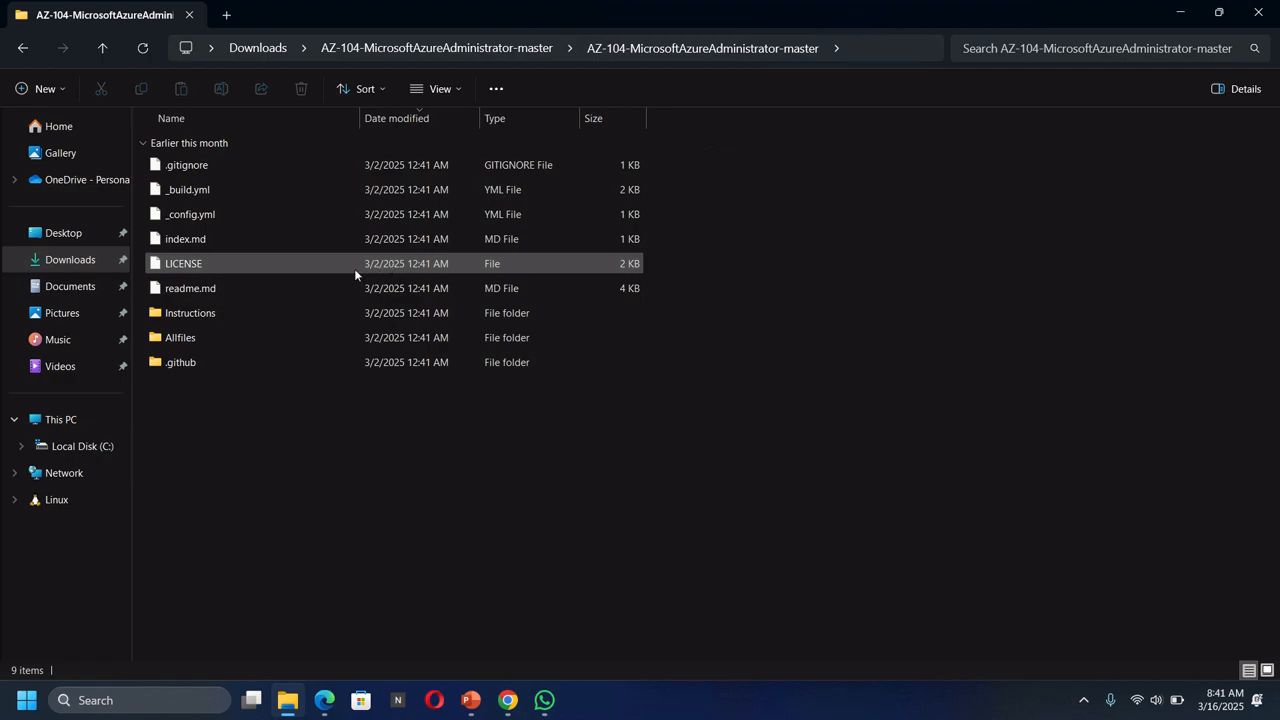
# - Open the 06 folder under Allfiles > Labs to view the lab's JSON files
pyautogui.click(331, 342)
pyautogui.press('Return')
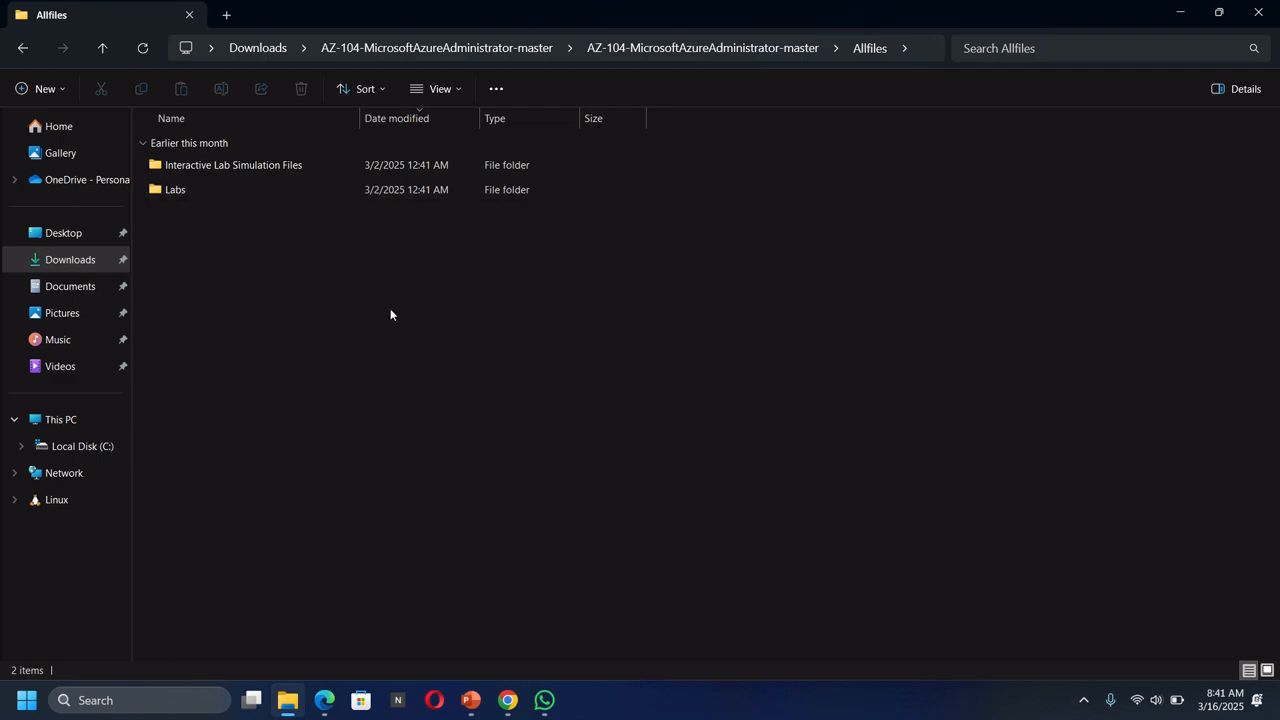
pyautogui.click(371, 189)
pyautogui.press('Return')
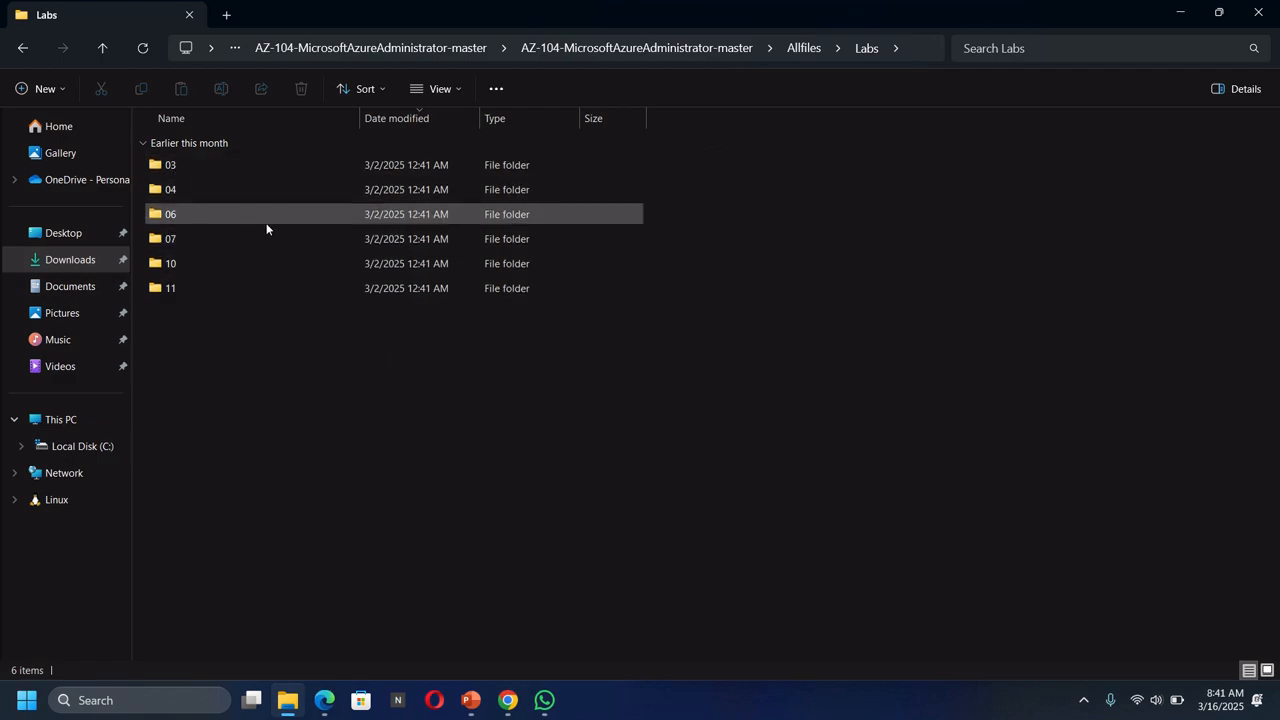
pyautogui.click(416, 218)
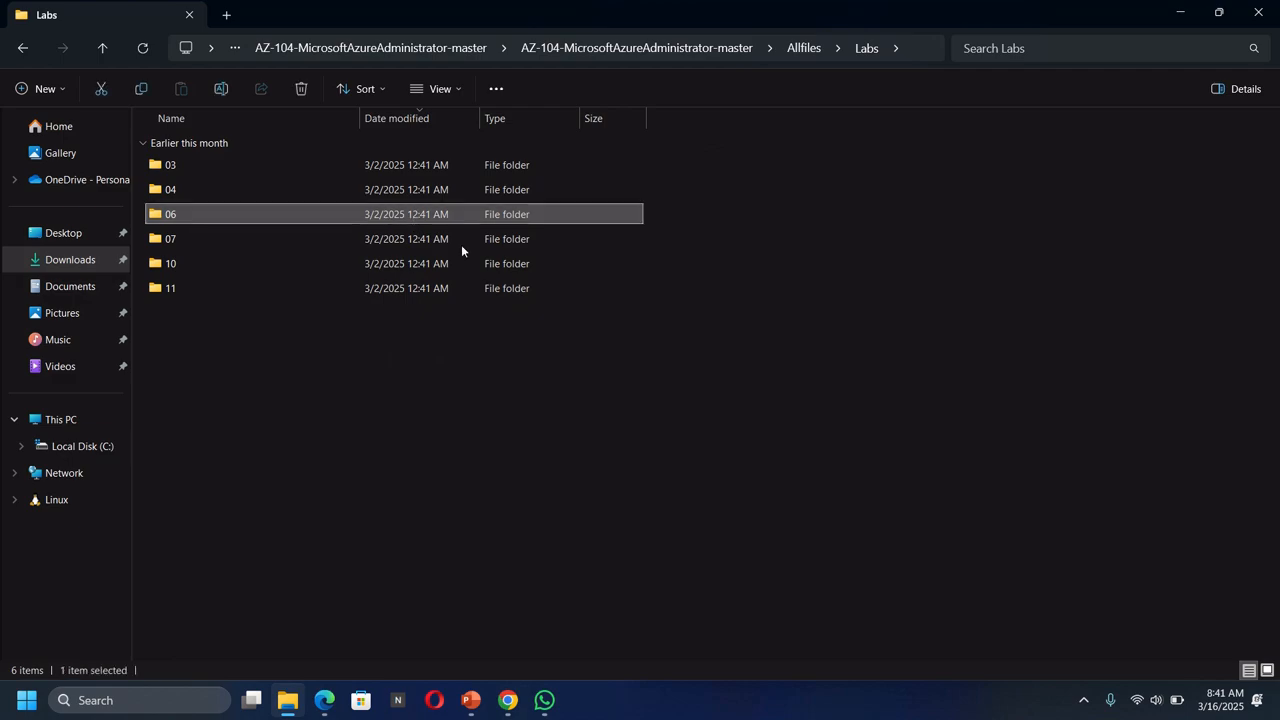
pyautogui.press('Return')
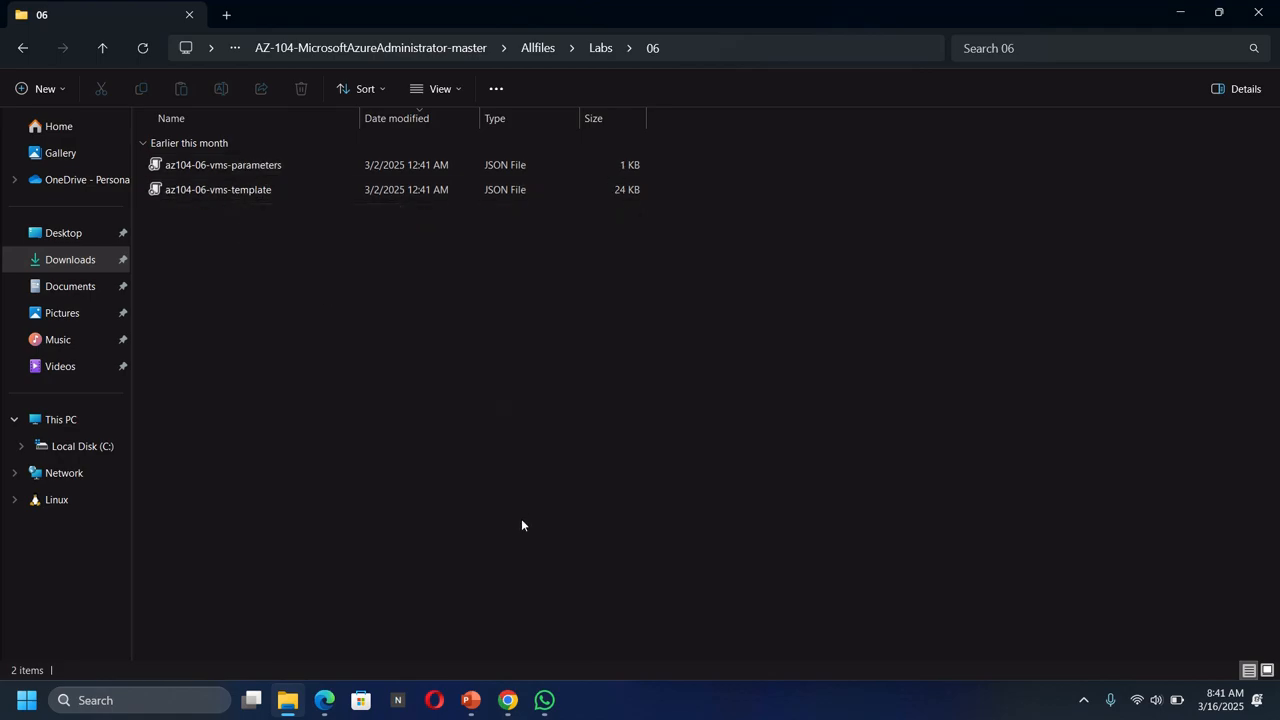
# - Return to the Azure template editor in Chrome, load the az104-06-vms-template file and save the template
pyautogui.click(509, 700)
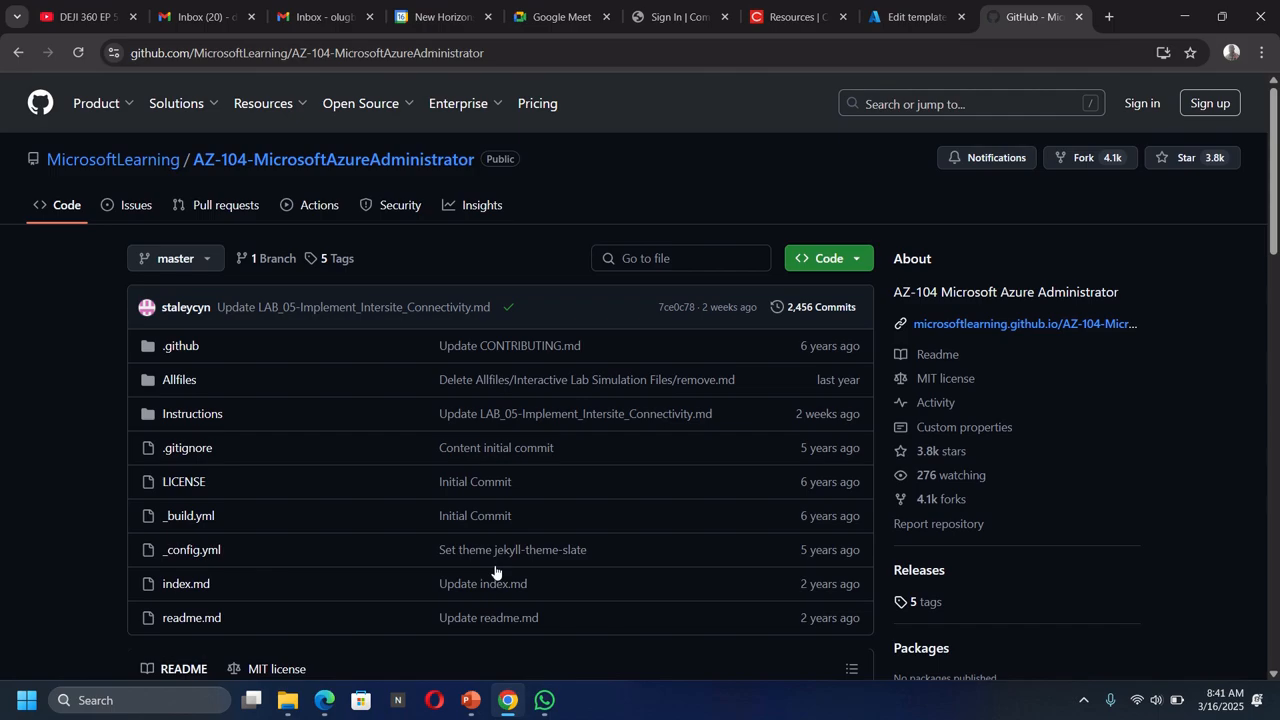
pyautogui.click(917, 18)
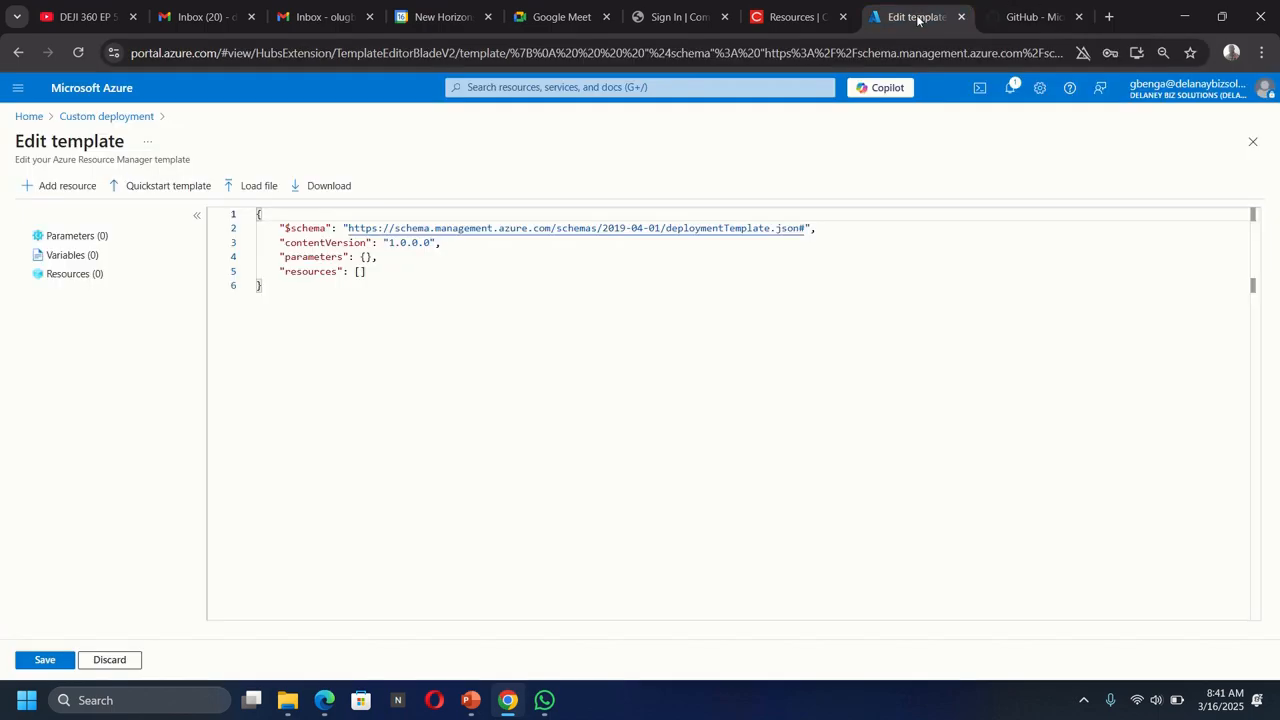
pyautogui.click(252, 190)
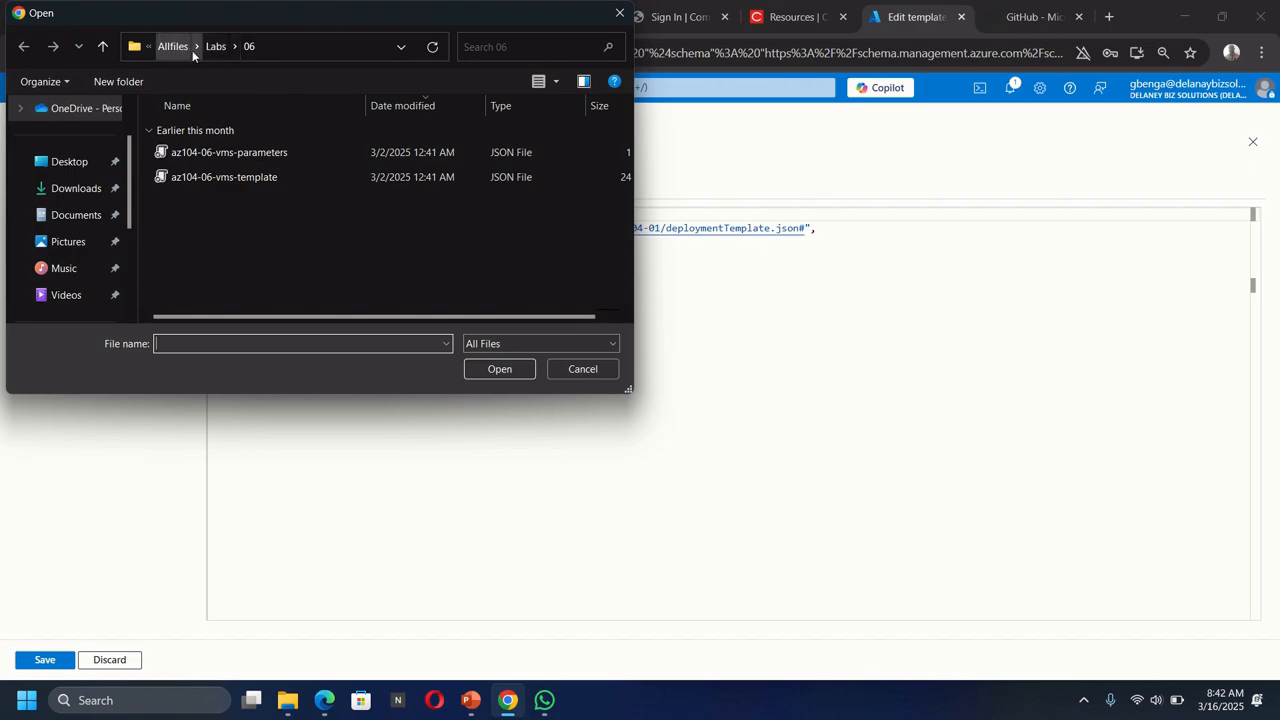
pyautogui.click(263, 177)
pyautogui.press('Return')
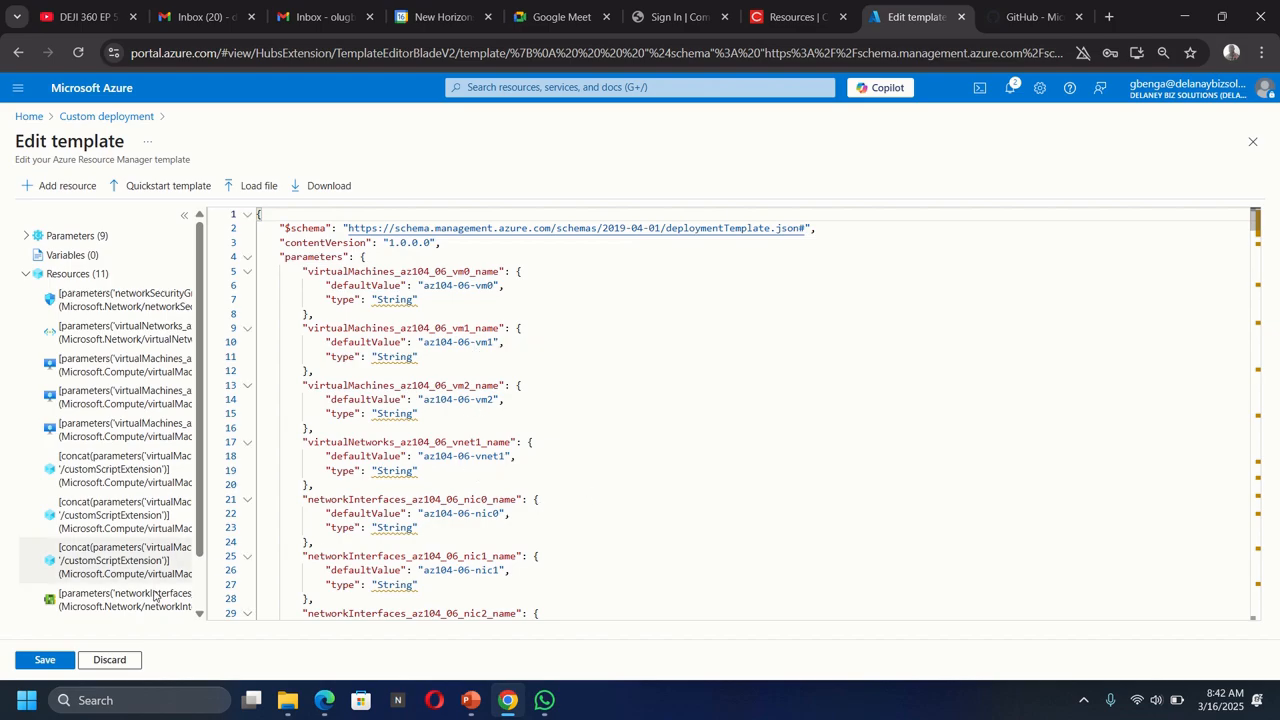
pyautogui.click(44, 660)
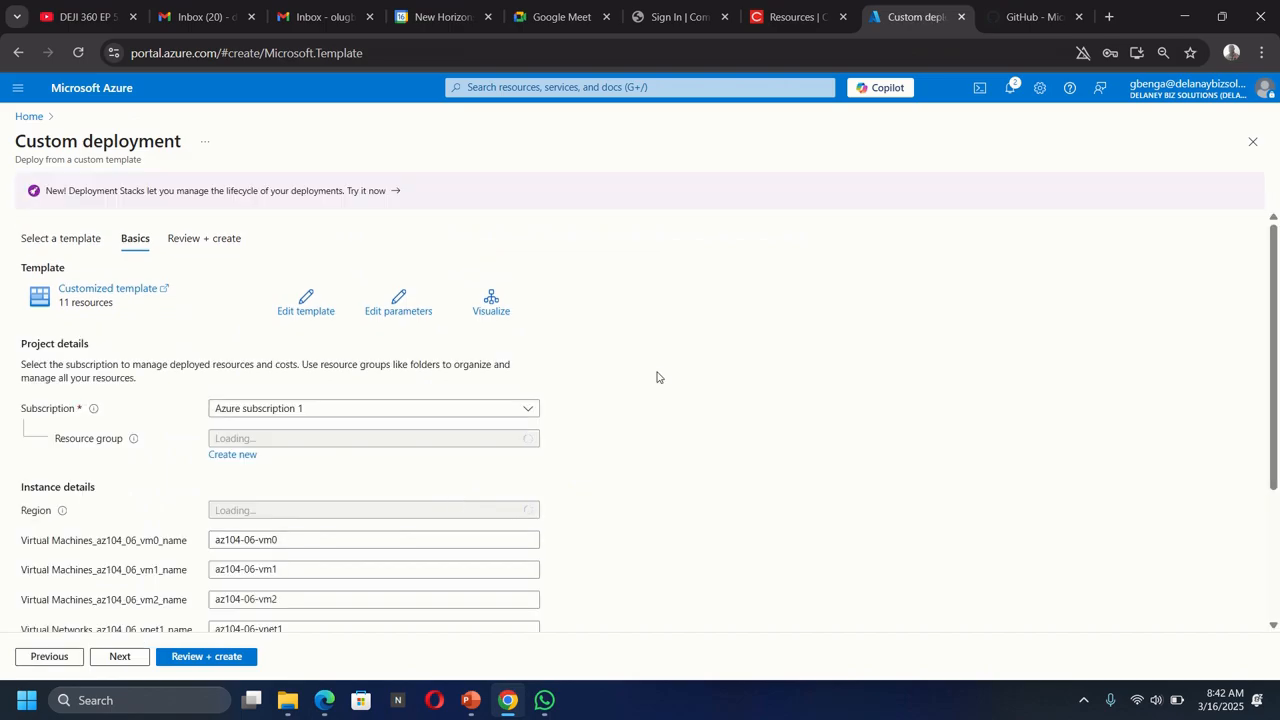
# - Load the az104-06-vms-parameters file into the custom deployment's parameters and save them
pyautogui.click(396, 314)
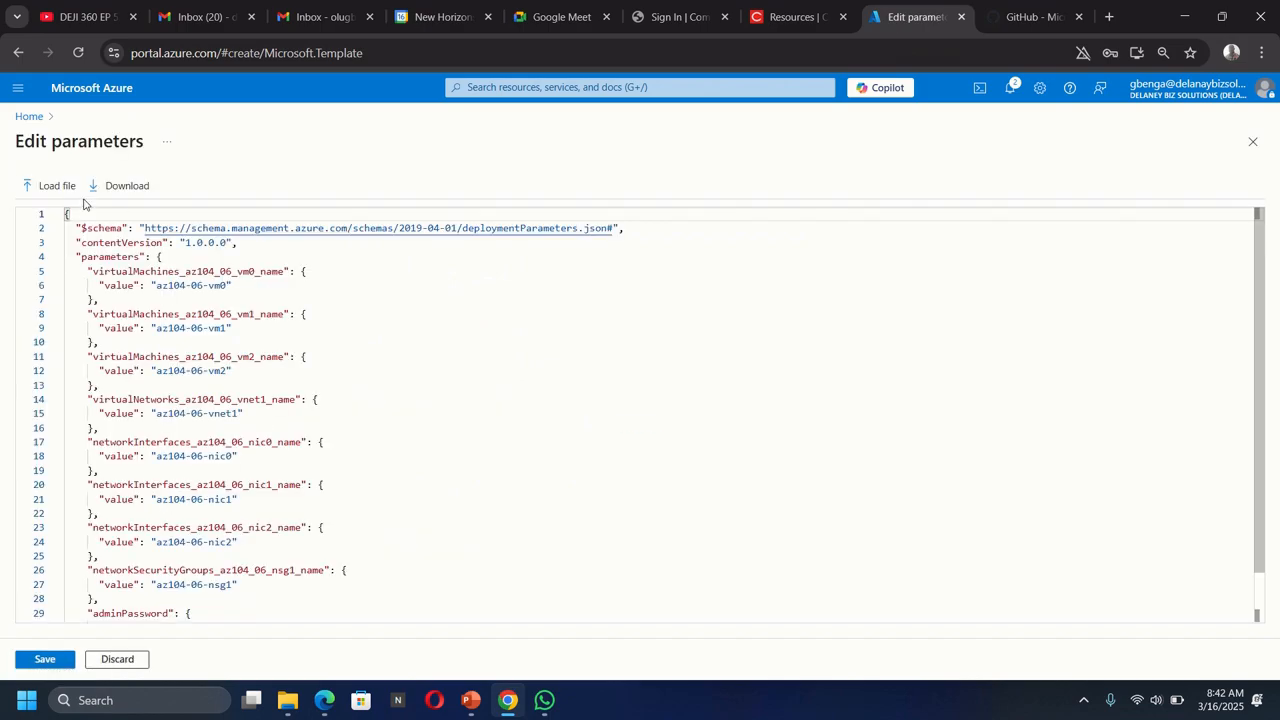
pyautogui.click(53, 185)
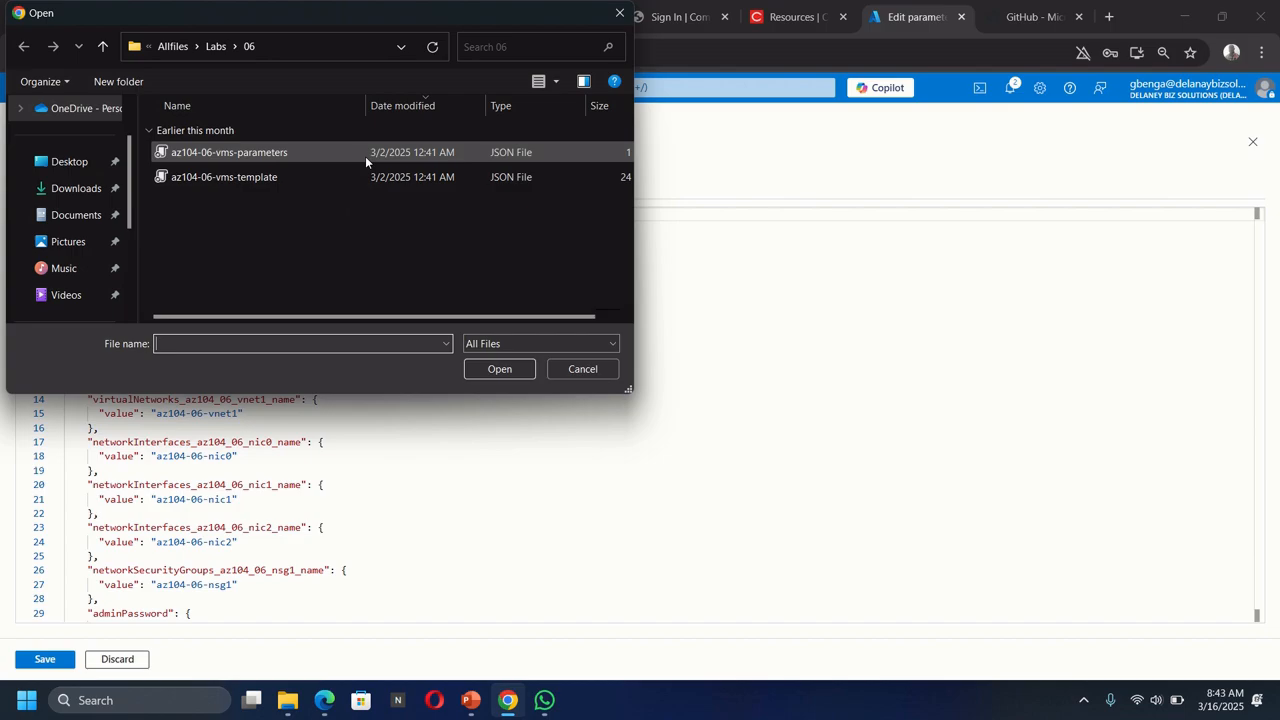
pyautogui.click(365, 153)
pyautogui.press('Return')
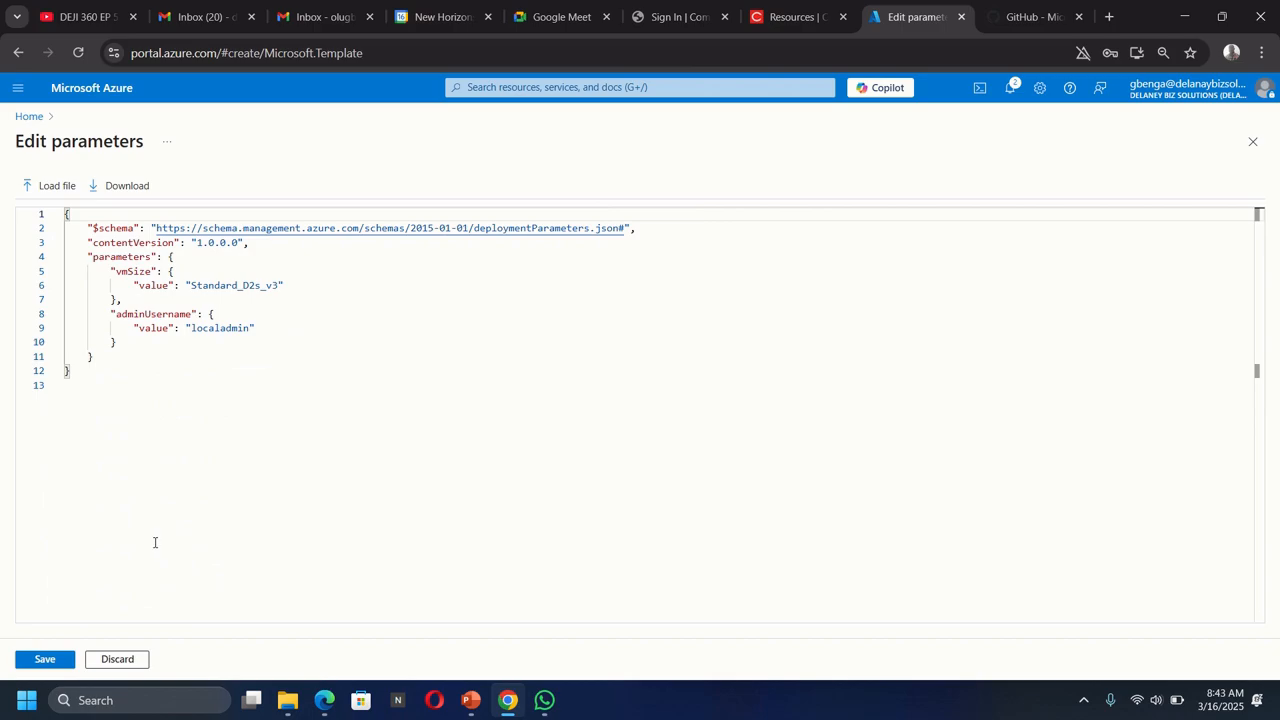
pyautogui.click(45, 659)
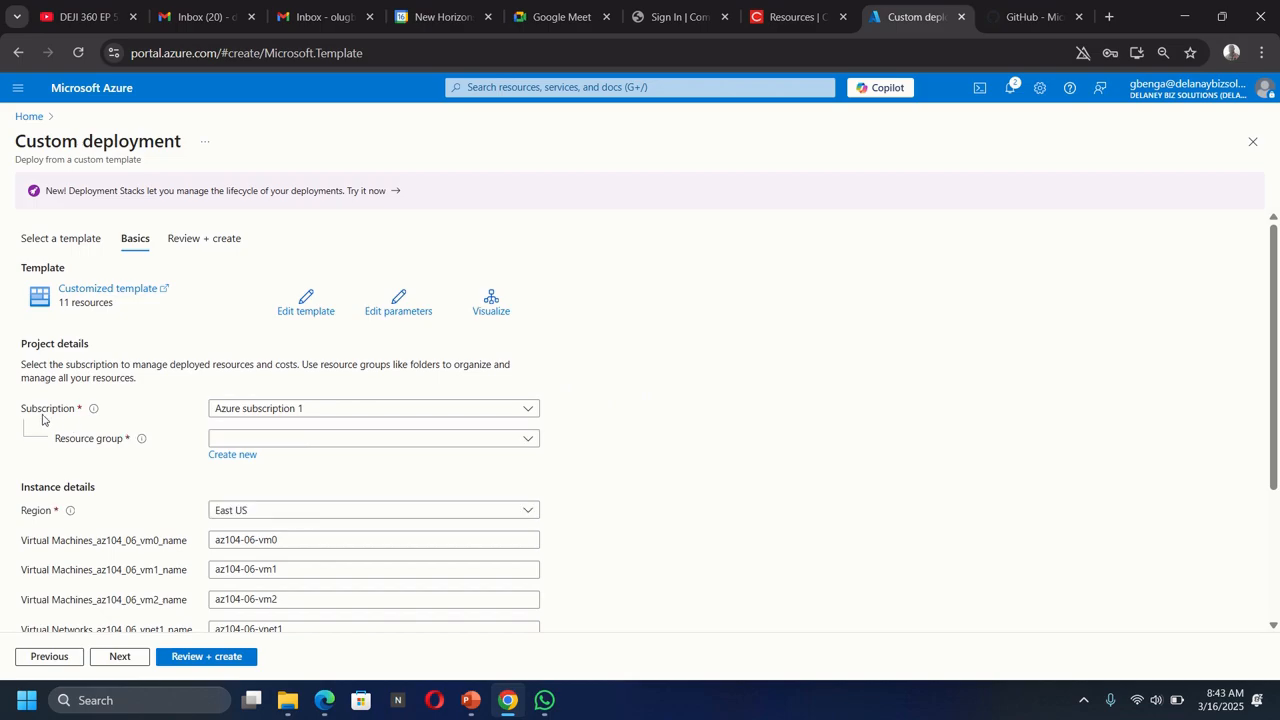
pyautogui.scroll(-1, 646, 420)
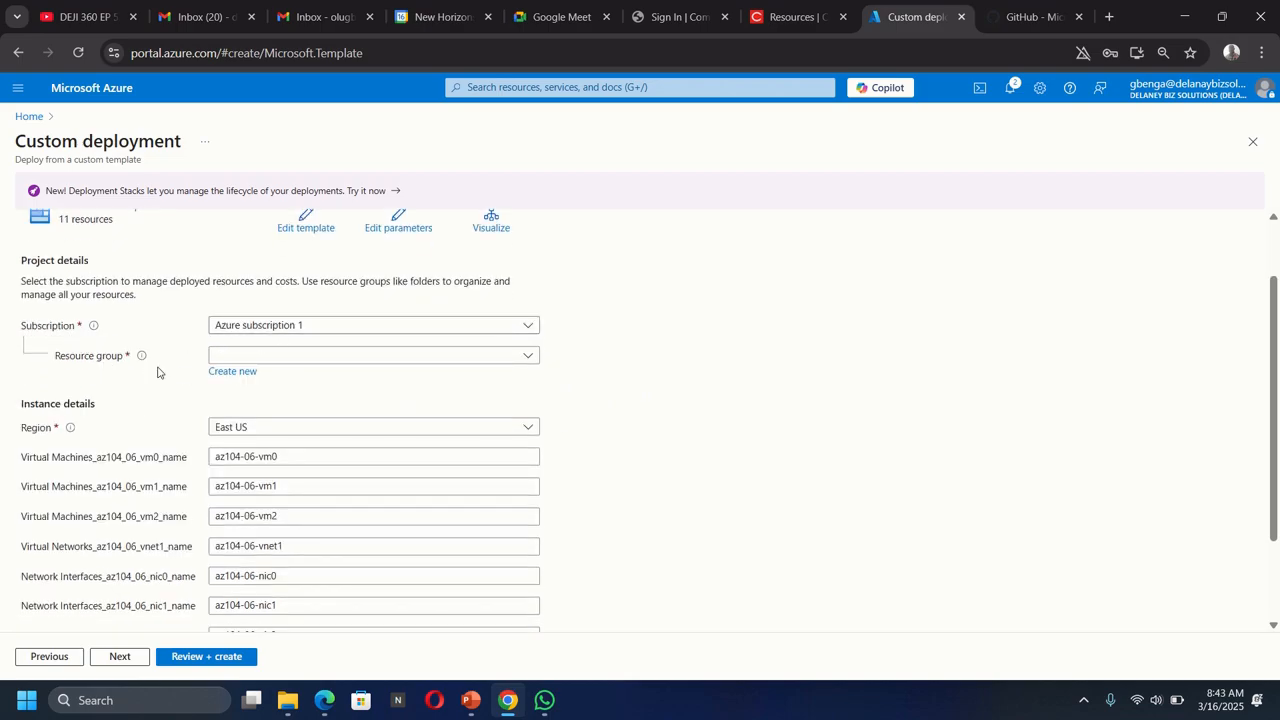
# - Create a new resource group named az-104-rg6 for the custom deployment
pyautogui.click(368, 356)
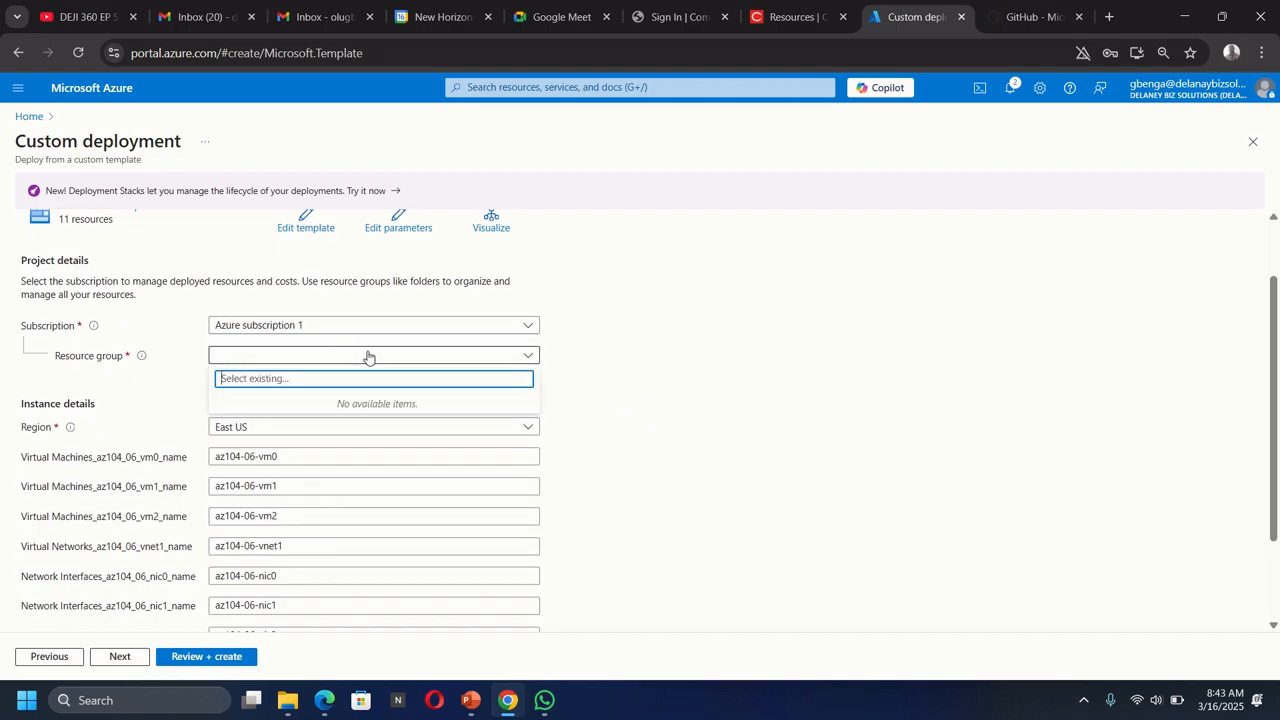
pyautogui.click(614, 357)
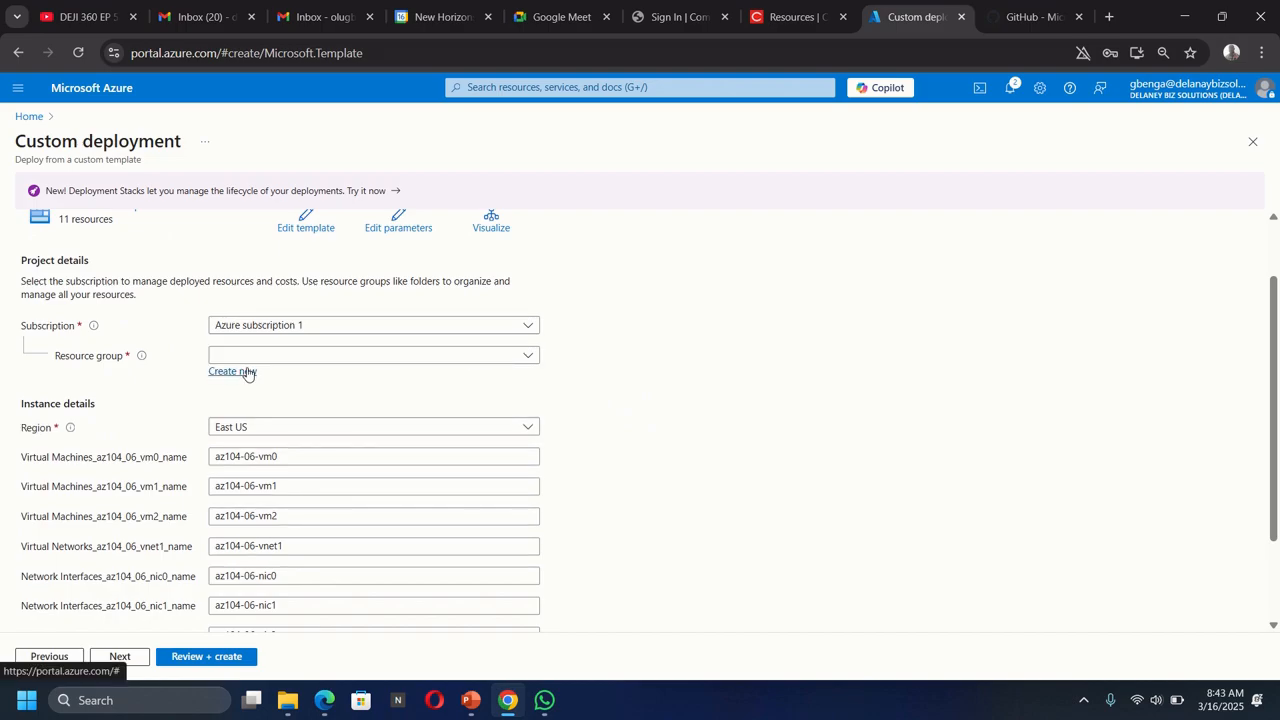
pyautogui.click(247, 371)
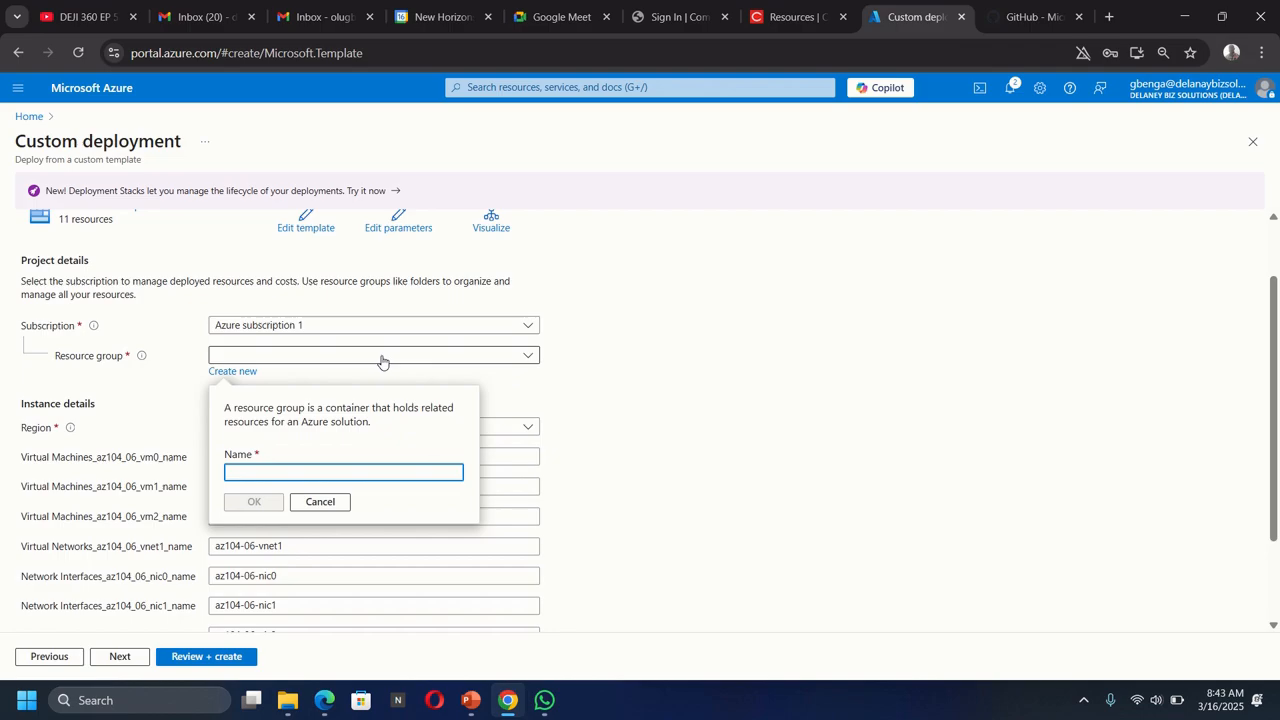
pyautogui.write('az-104-rg6')
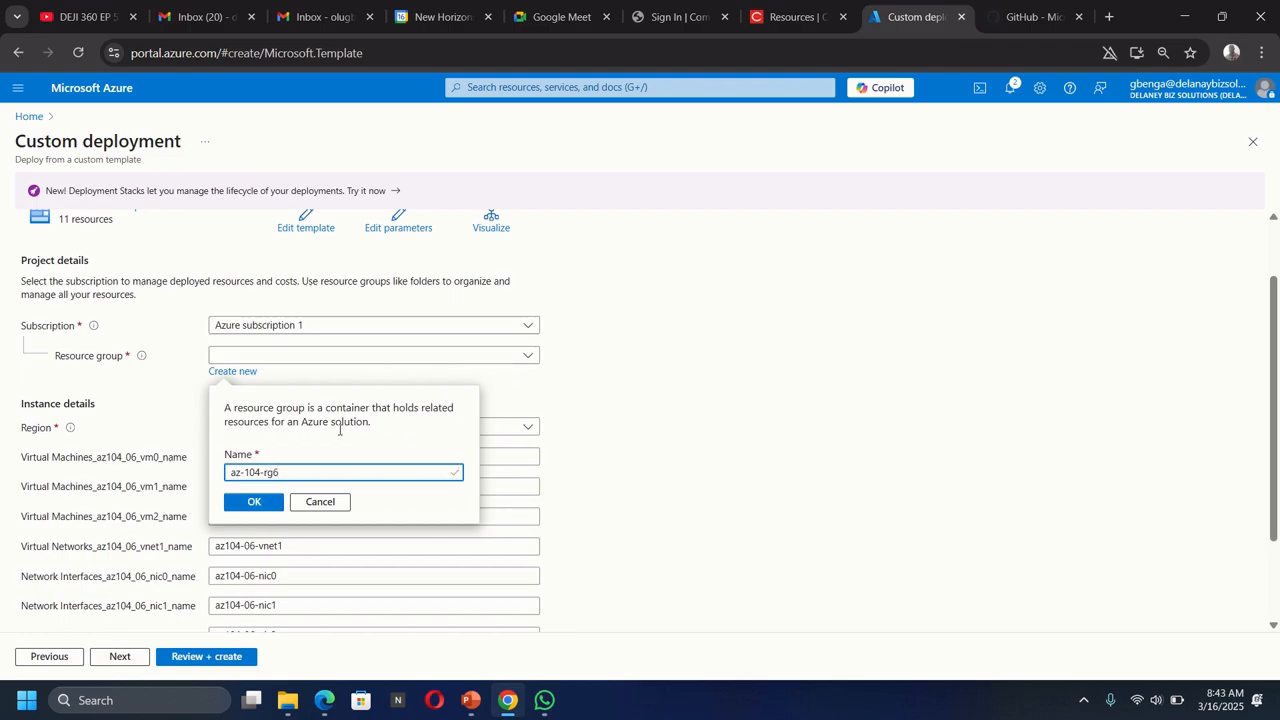
pyautogui.click(246, 505)
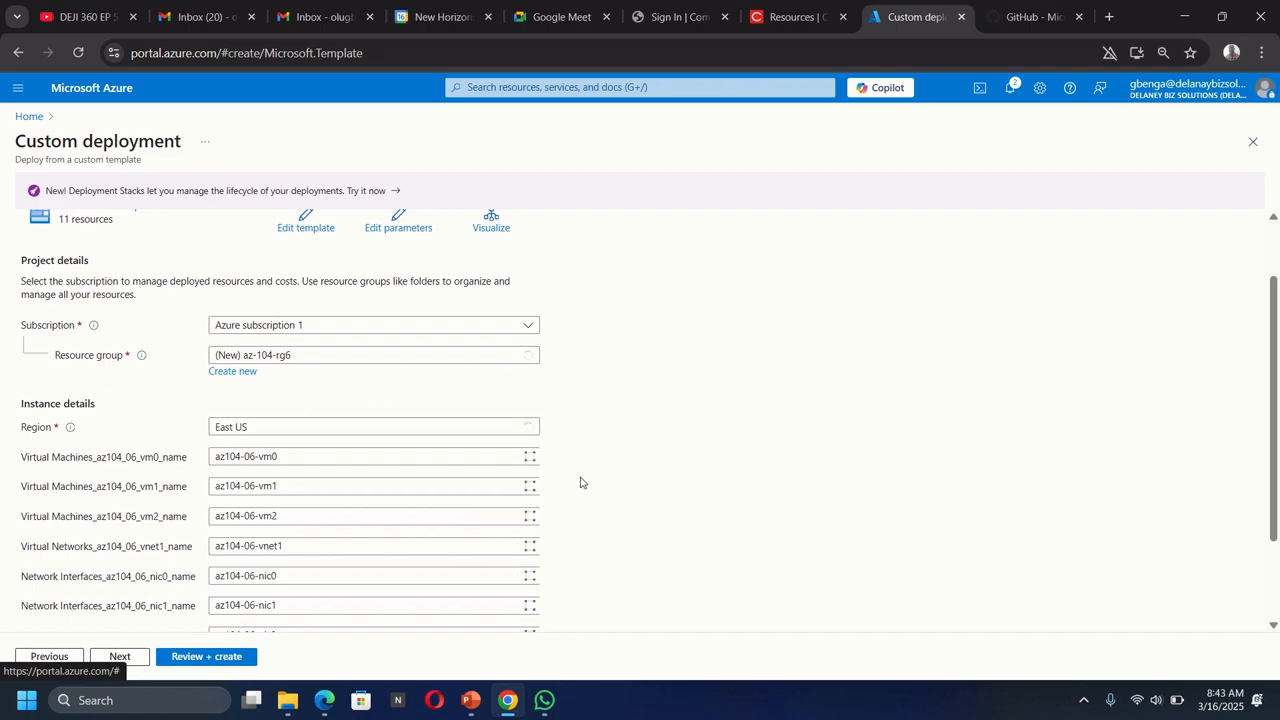
# - Enter the admin password for the virtual machines in the deployment's instance details
pyautogui.scroll(-1, 589, 466)
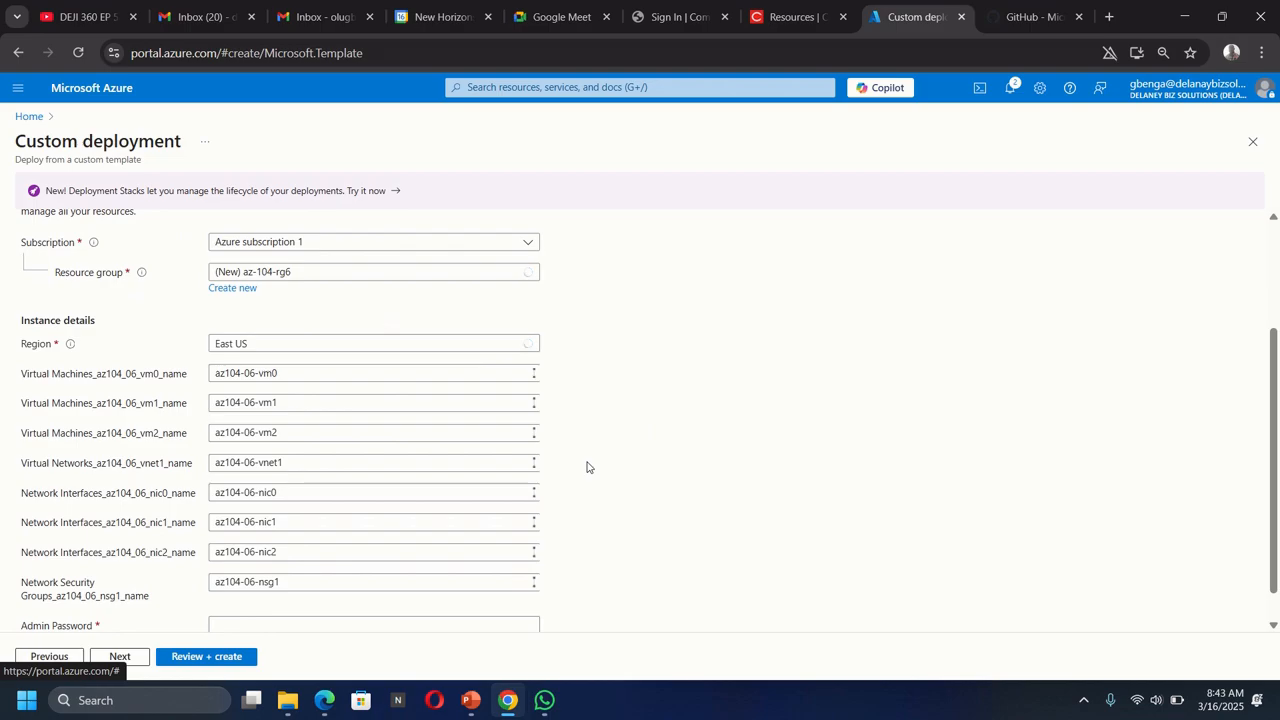
pyautogui.scroll(-1, 589, 466)
pyautogui.click(231, 588)
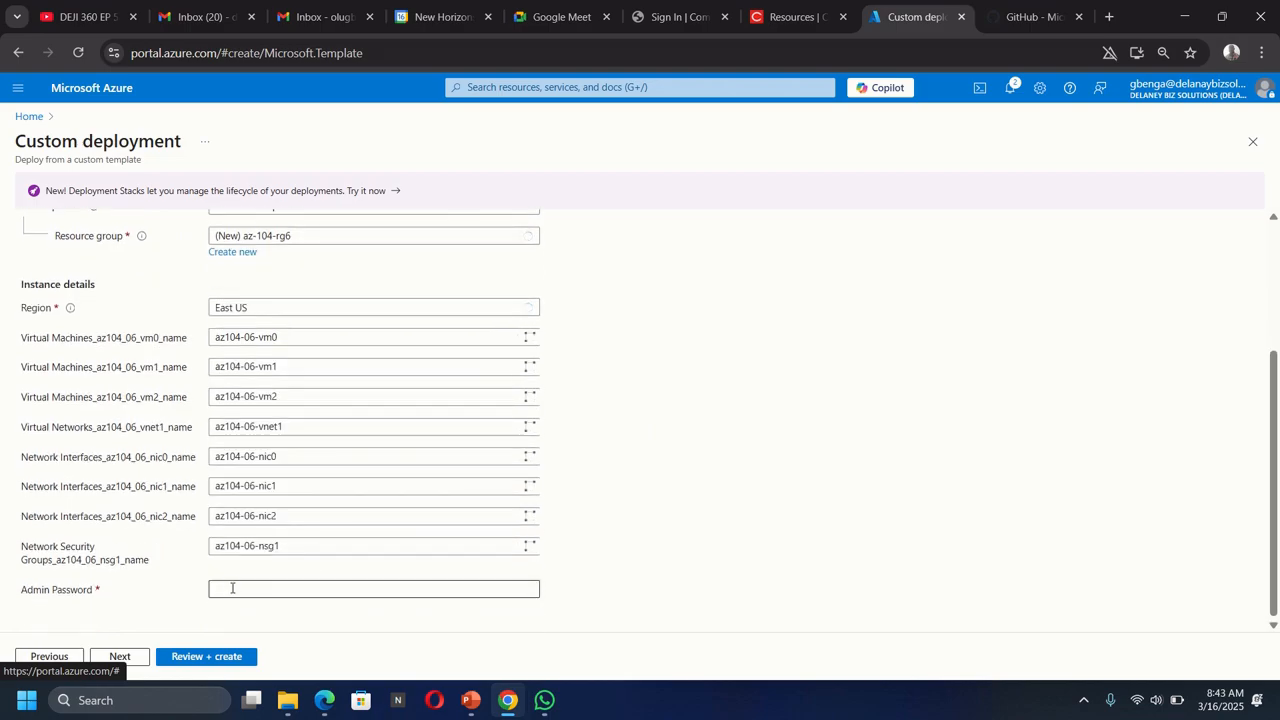
pyautogui.click(236, 585)
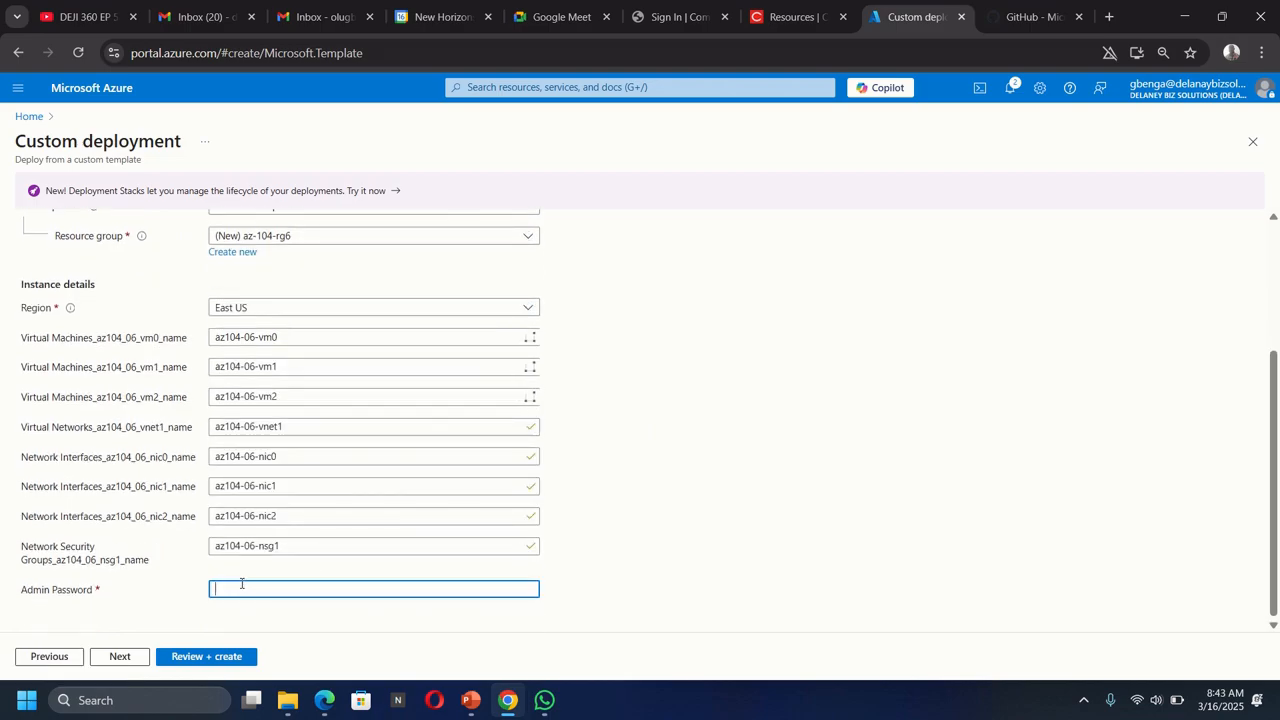
pyautogui.write('P•••••••')
pyautogui.press('BackSpace')
pyautogui.press('BackSpace')
pyautogui.press('BackSpace')
pyautogui.press('BackSpace')
pyautogui.press('BackSpace')
pyautogui.press('BackSpace')
pyautogui.press('BackSpace')
pyautogui.press('BackSpace')
pyautogui.press('BackSpace')
pyautogui.write('P•')
# - Review and create the custom deployment without saving the password in the browser, and open its resource group once deployed
pyautogui.click(200, 656)
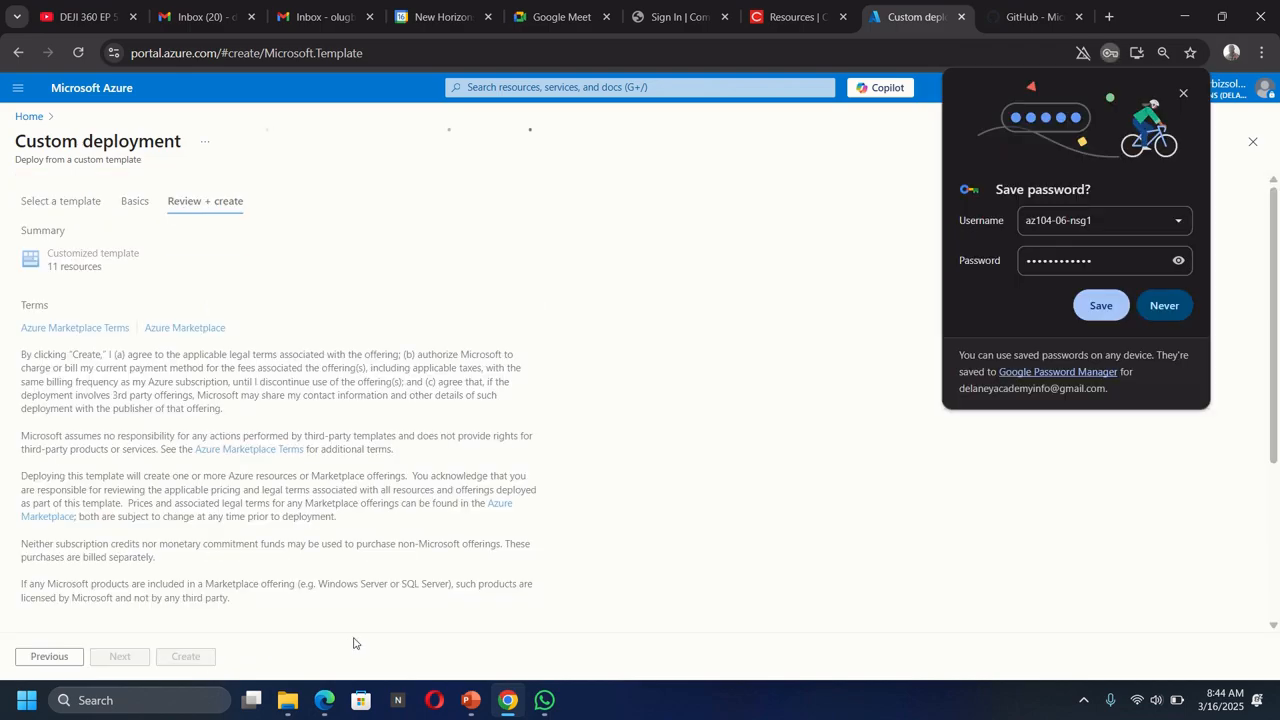
pyautogui.click(1184, 94)
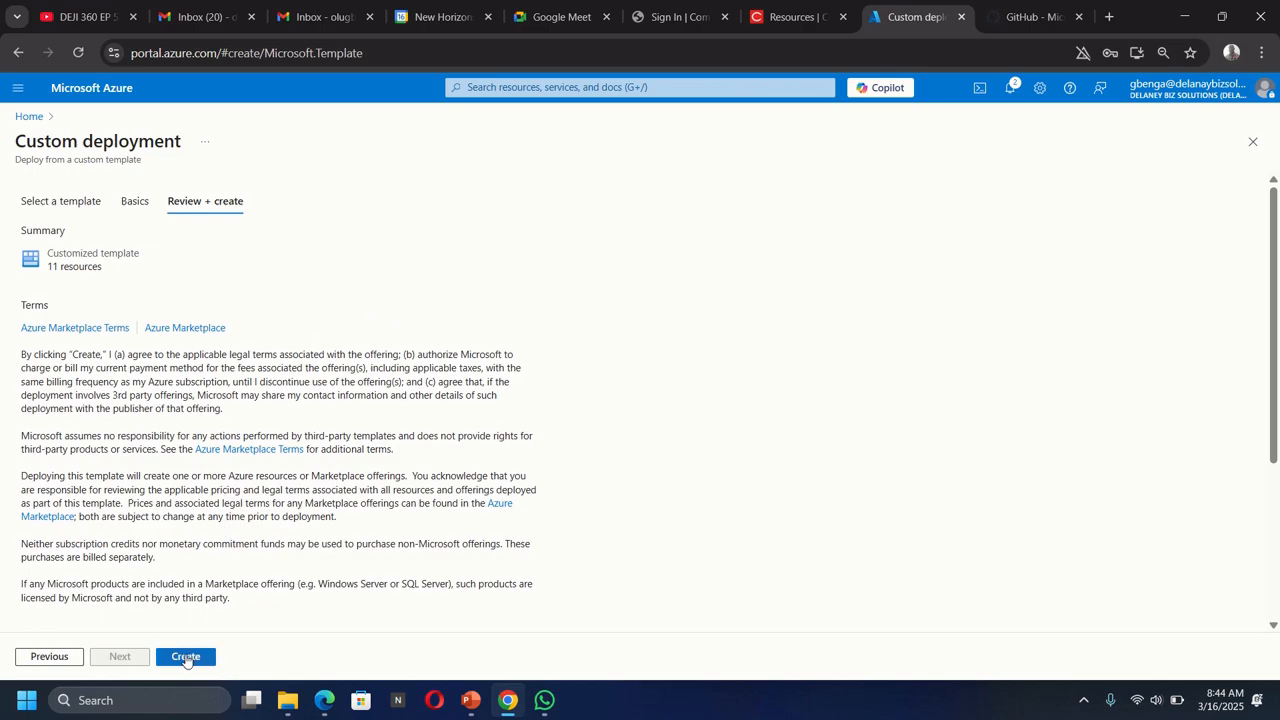
pyautogui.click(185, 657)
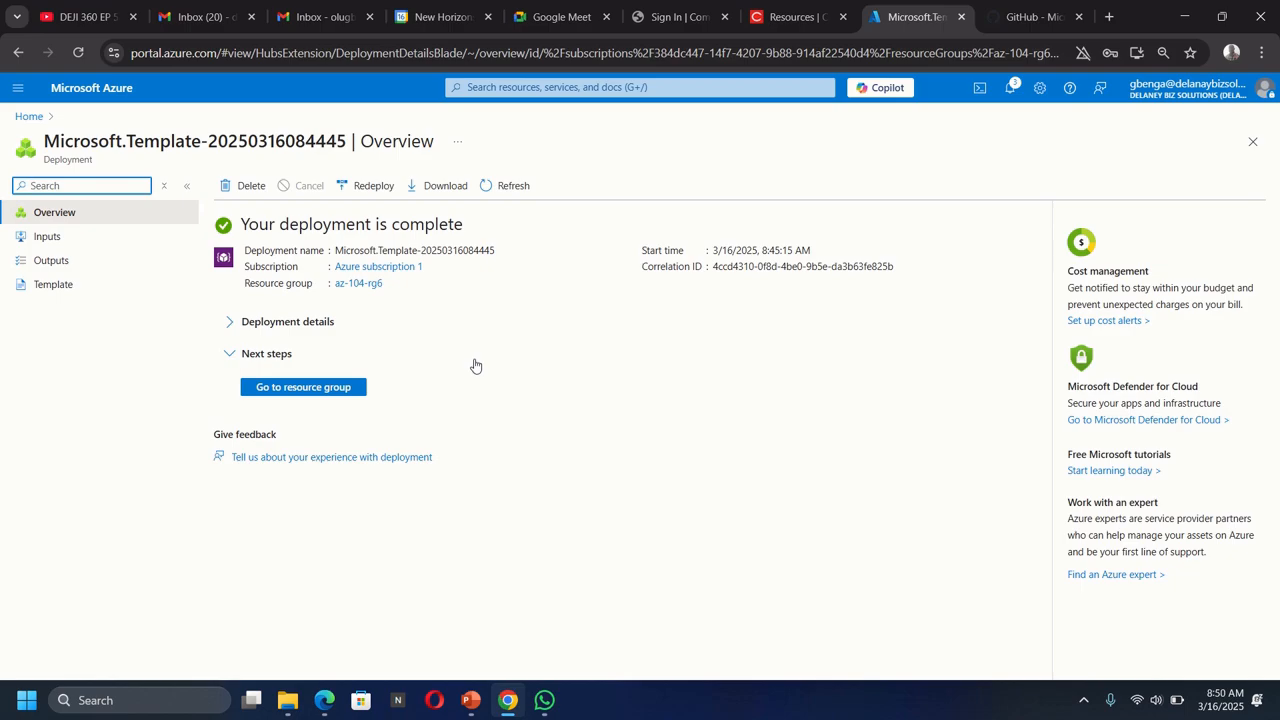
pyautogui.click(306, 394)
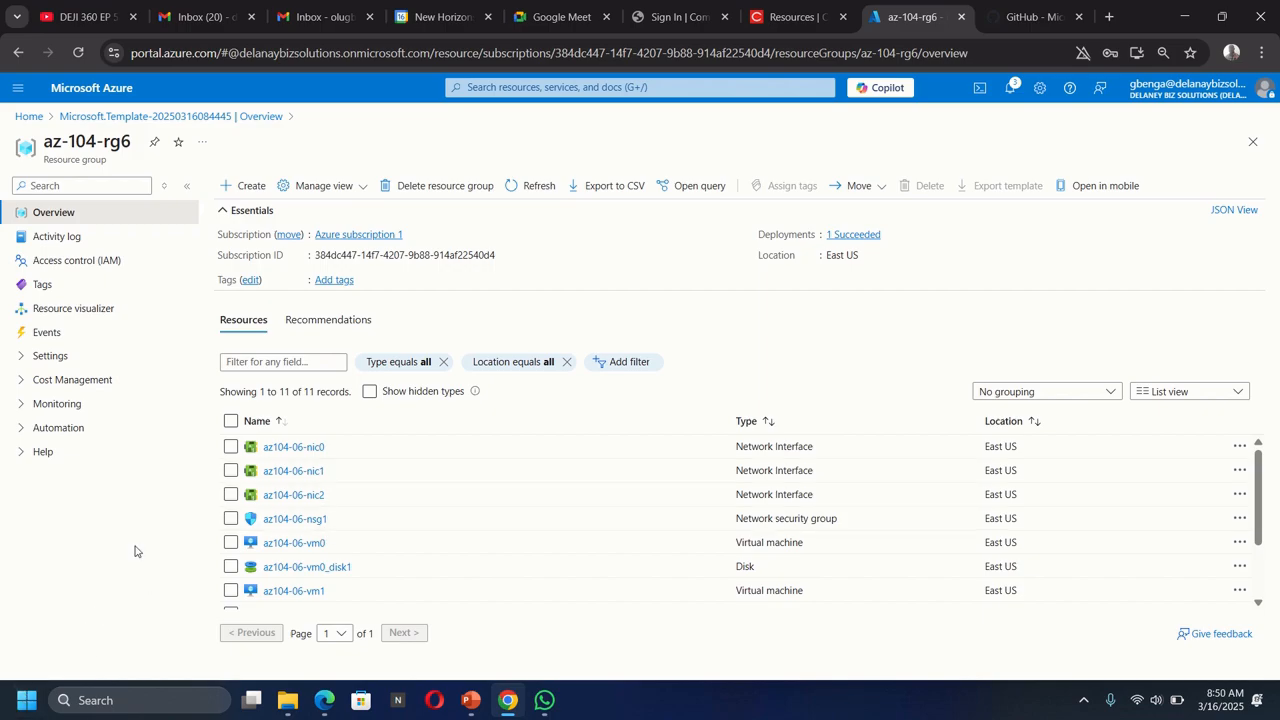
# - Find and launch the Microsoft Whiteboard app
pyautogui.click(21, 705)
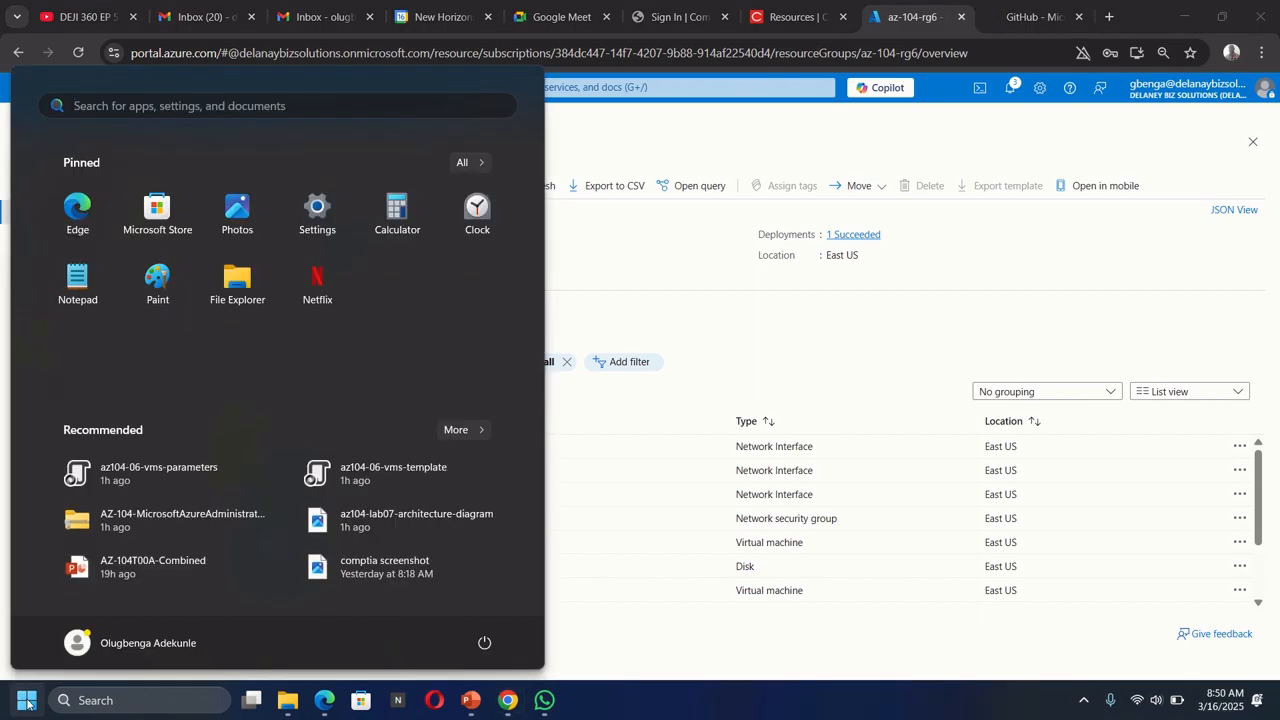
pyautogui.write('white')
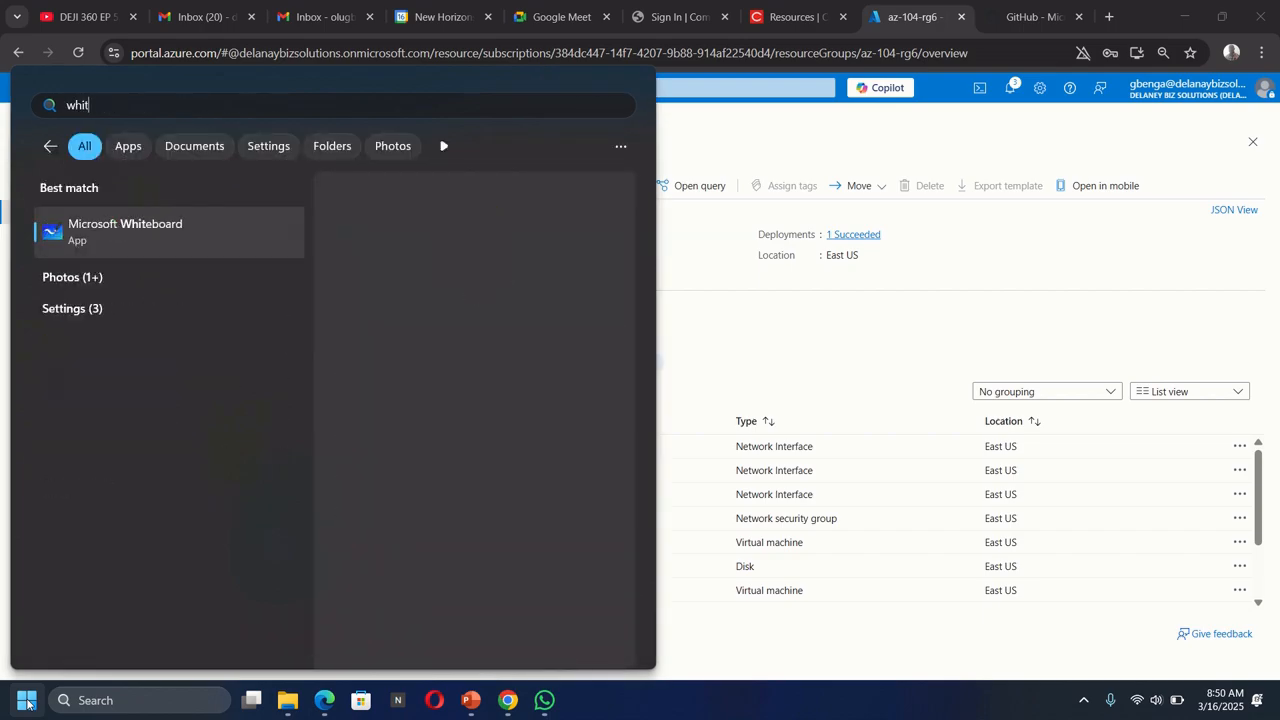
pyautogui.click(167, 244)
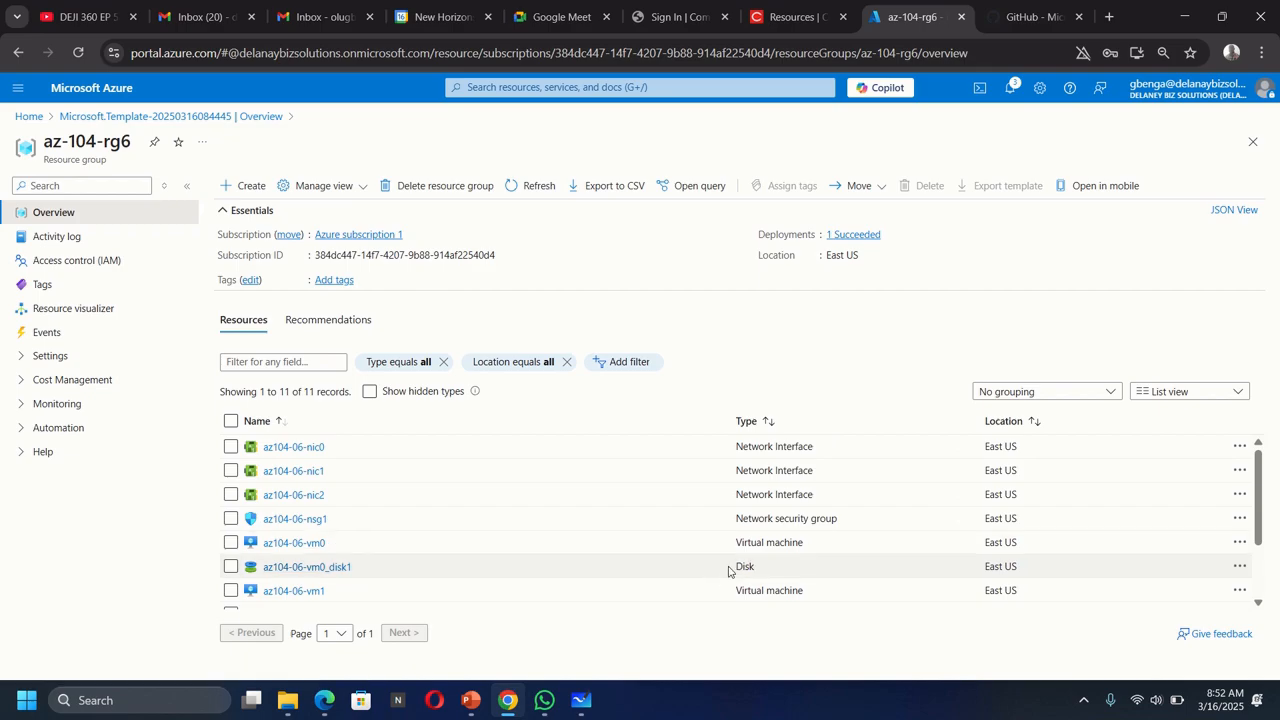
# - Open the az104-06-vnet1 virtual network from the az-104-rg6 resource list in the Azure portal
pyautogui.scroll(-1, 748, 560)
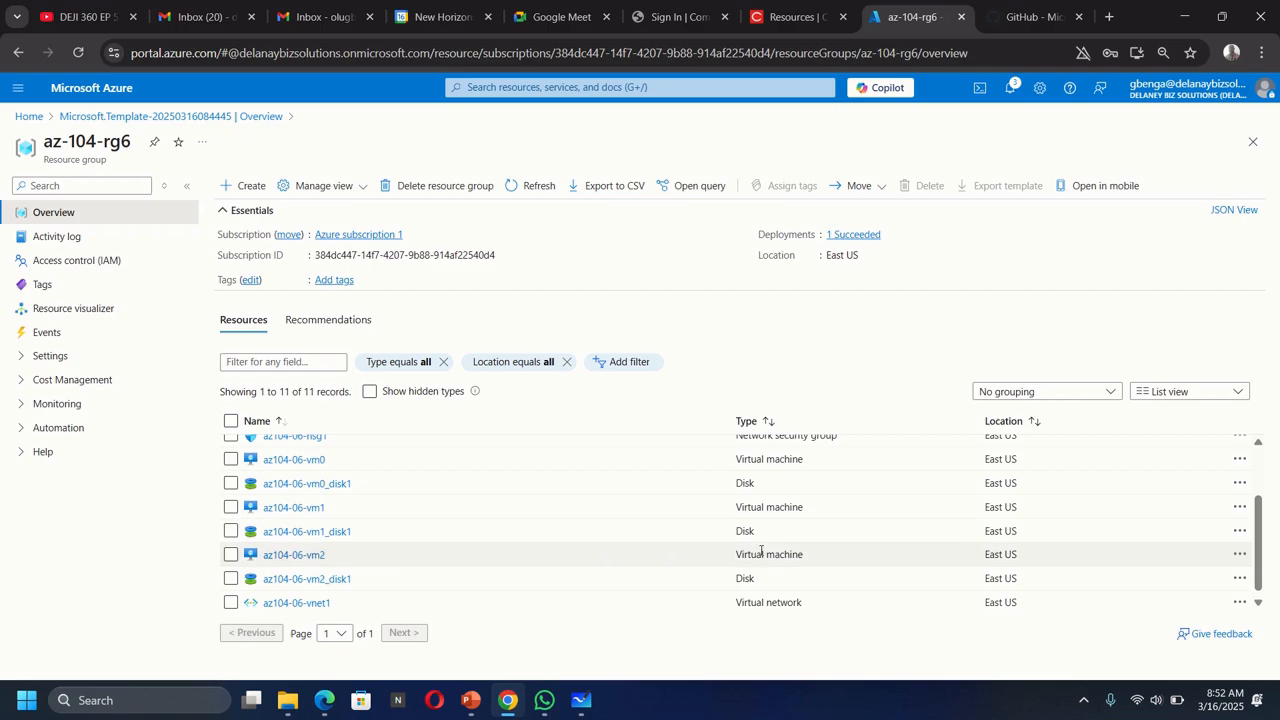
pyautogui.scroll(-1, 745, 574)
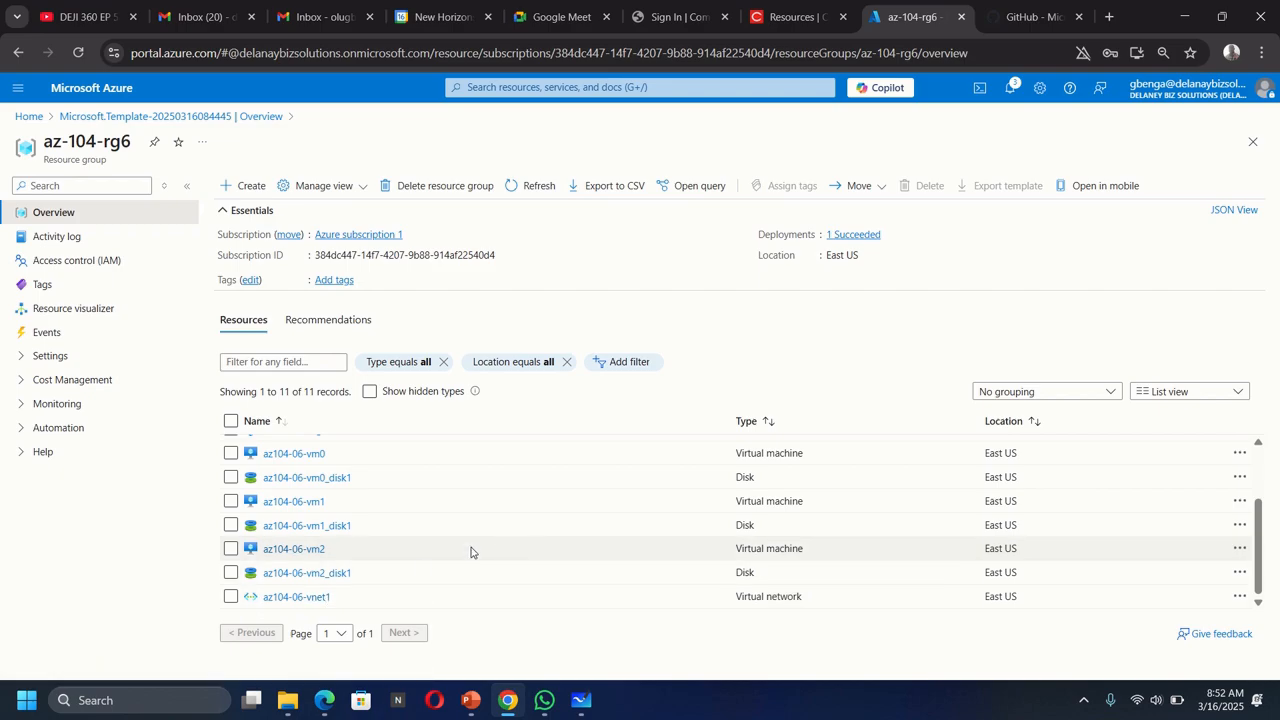
pyautogui.click(283, 597)
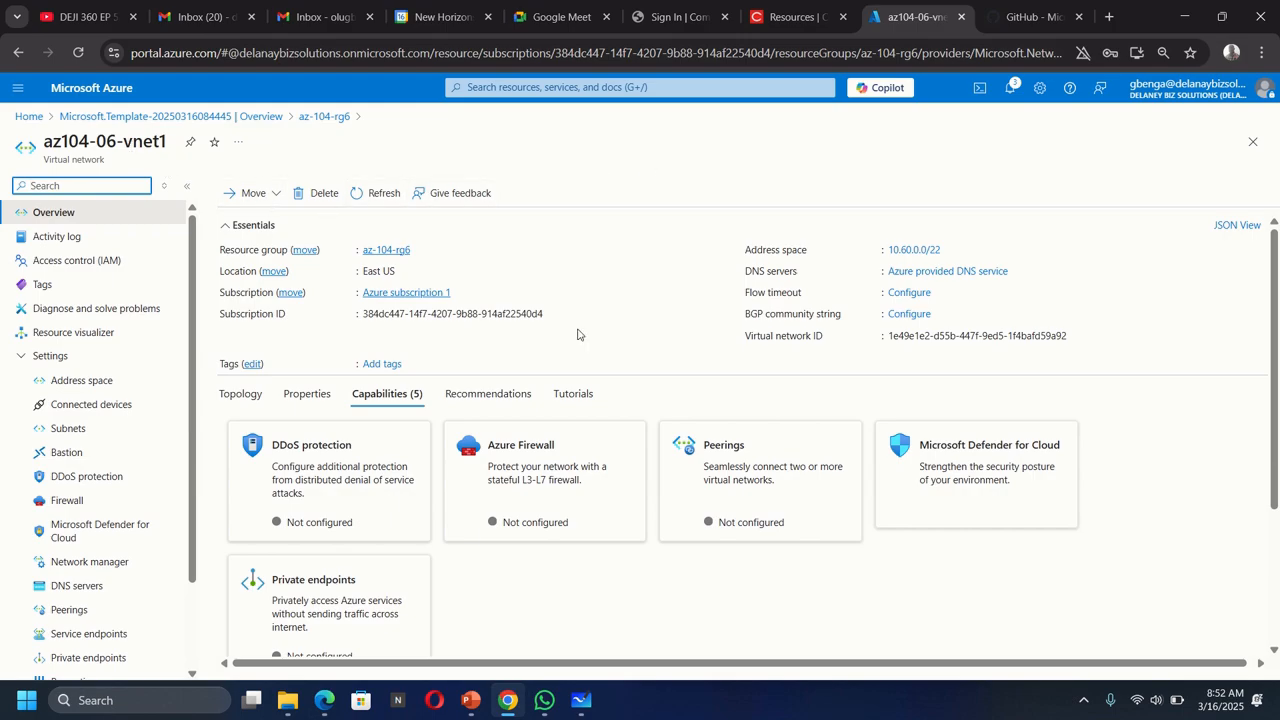
# - Switch to Microsoft Whiteboard and draw a tall rectangle with an arc over its upper edge using the black pen
pyautogui.click(581, 700)
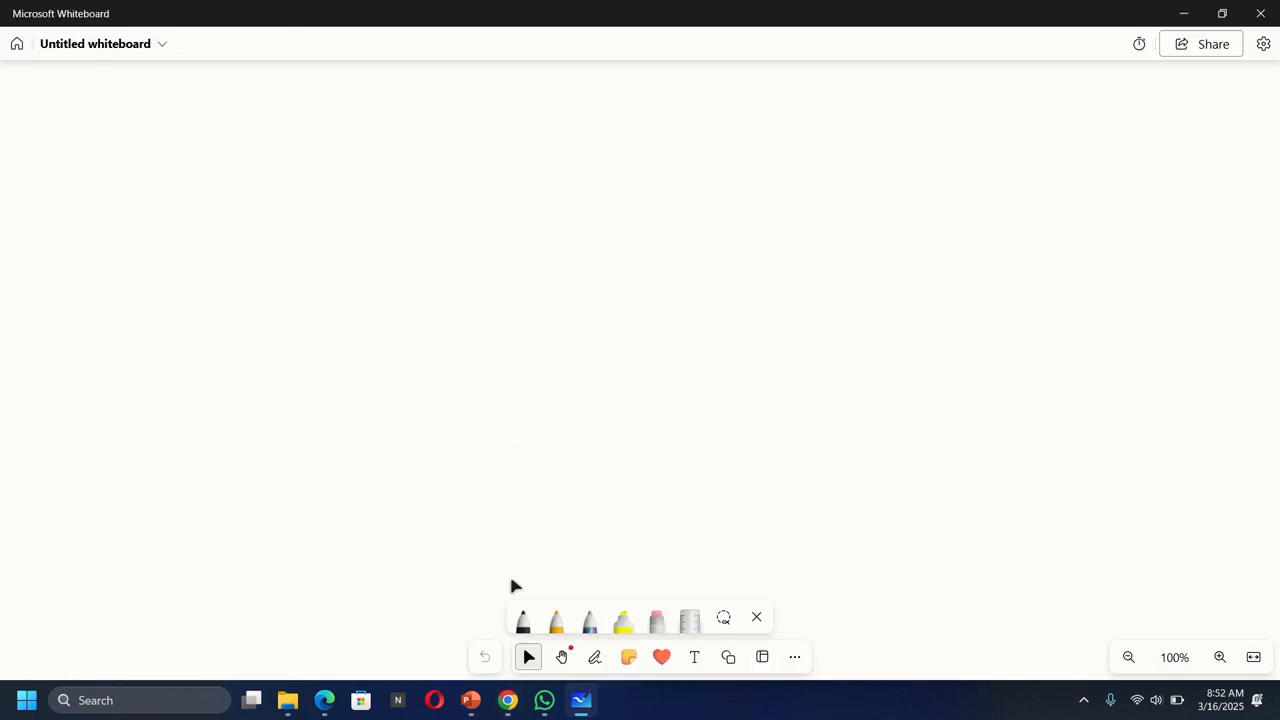
pyautogui.click(522, 617)
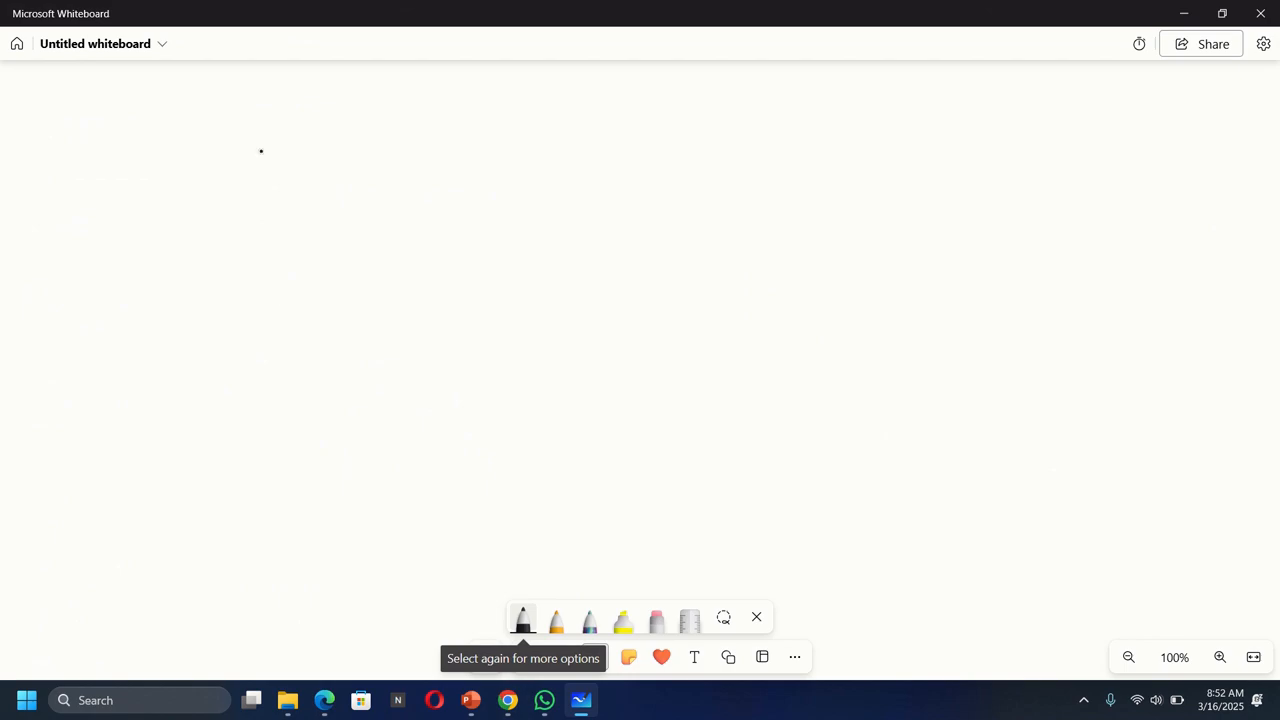
pyautogui.moveTo(307, 99); pyautogui.dragTo(320, 560)
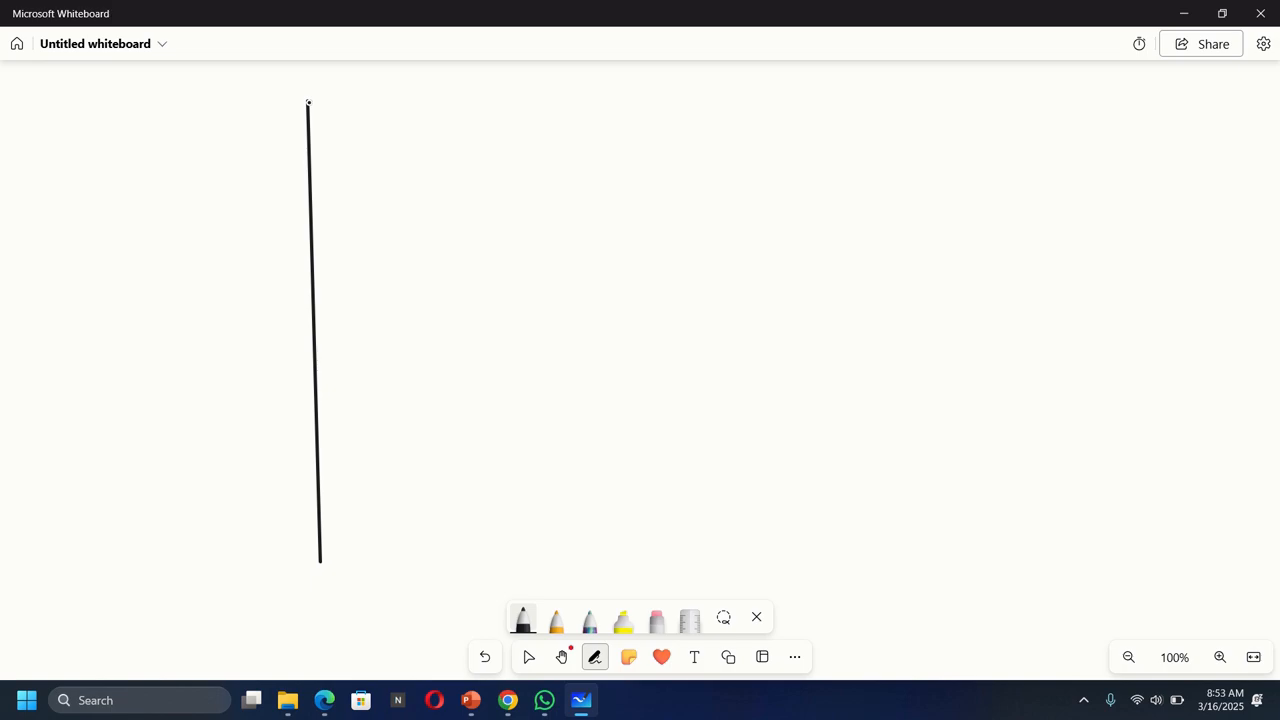
pyautogui.moveTo(308, 102)
pyautogui.mouseDown()
pyautogui.moveTo(520, 111)
pyautogui.moveTo(576, 99)
pyautogui.moveTo(593, 562)
pyautogui.mouseUp()
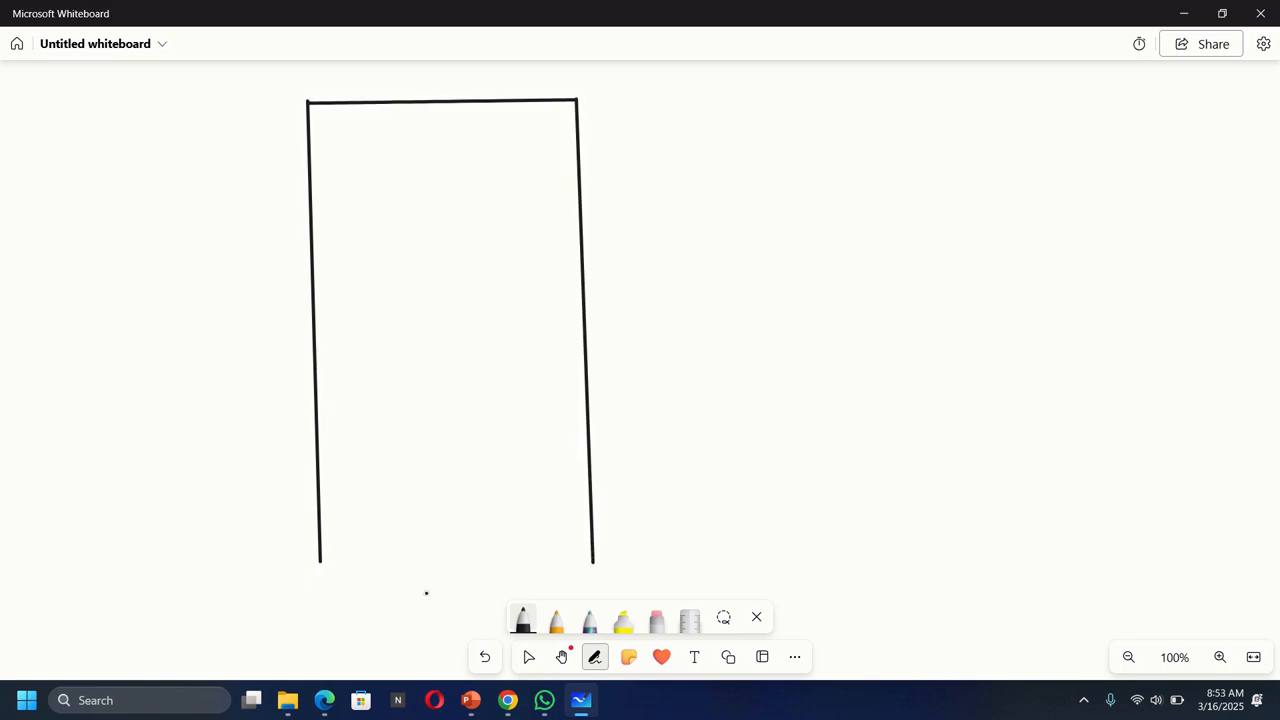
pyautogui.moveTo(320, 559); pyautogui.dragTo(593, 562)
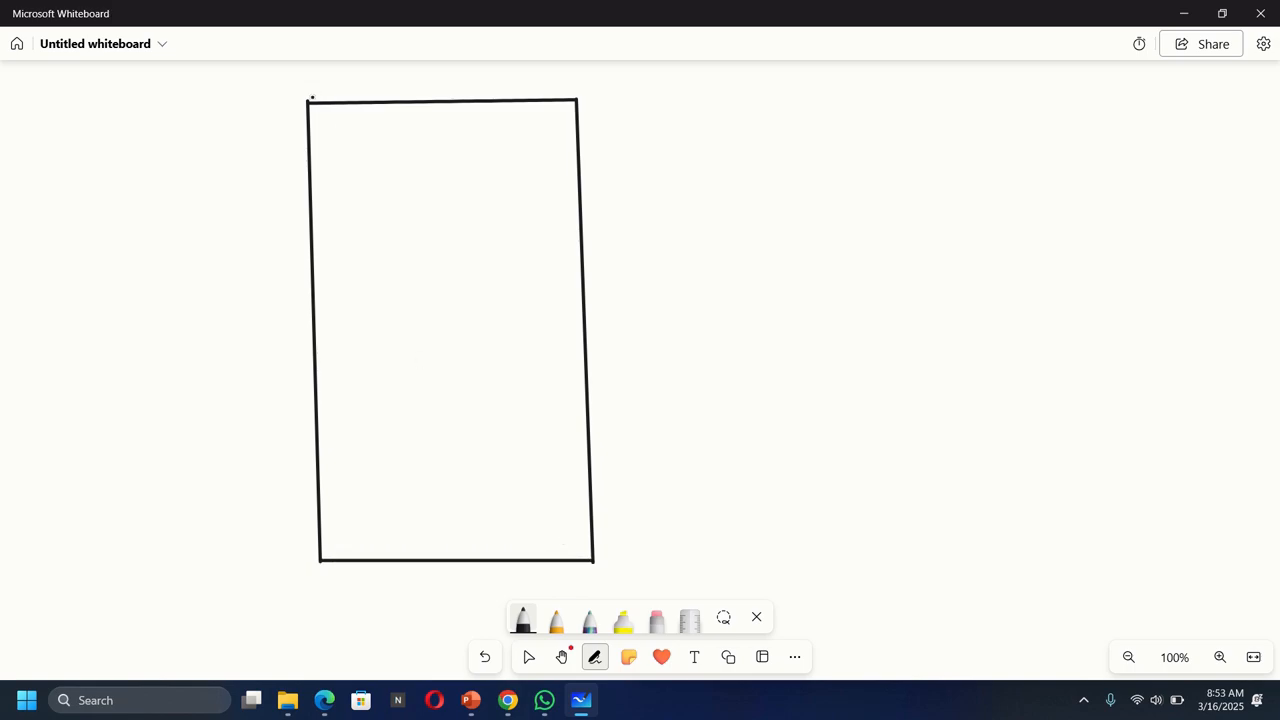
pyautogui.moveTo(307, 101)
pyautogui.mouseDown()
pyautogui.moveTo(417, 69)
pyautogui.moveTo(546, 78)
pyautogui.moveTo(578, 97)
pyautogui.mouseUp()
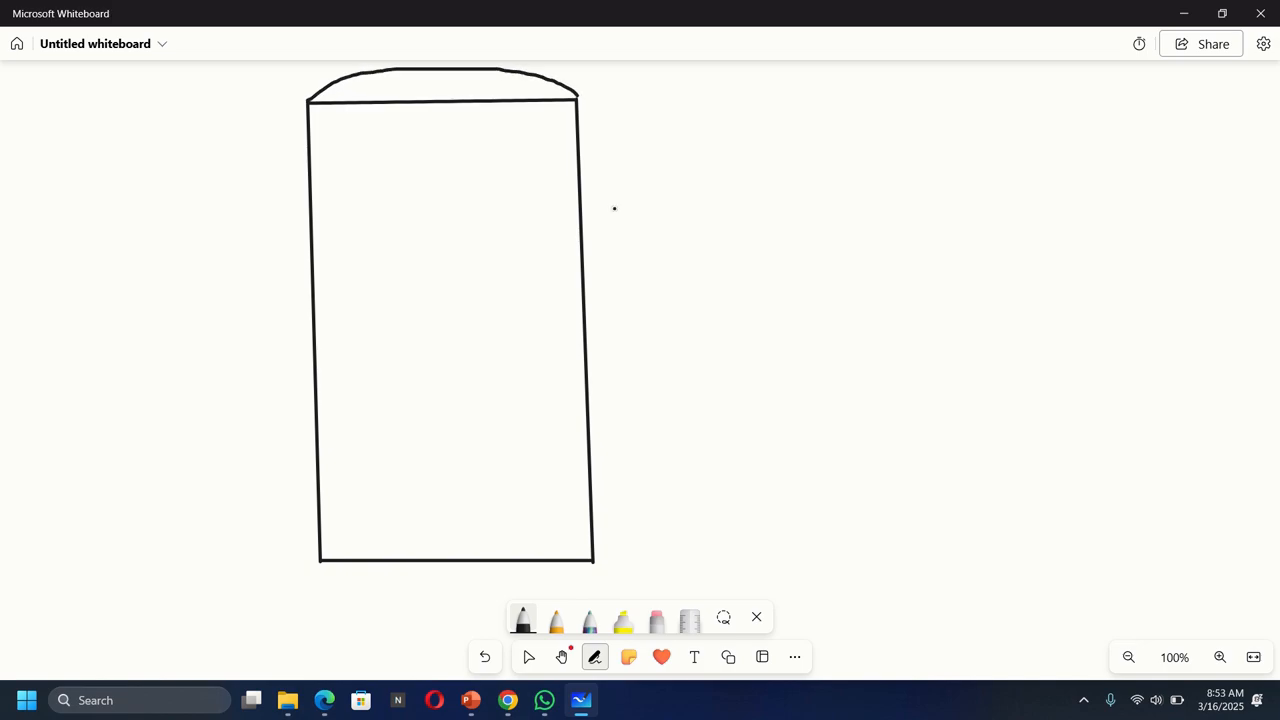
# - Add the text label az-104-06-vnet1 inside the arc above the rectangle, checking the name in Azure, and shrink it slightly to fit
pyautogui.click(694, 656)
pyautogui.click(341, 90)
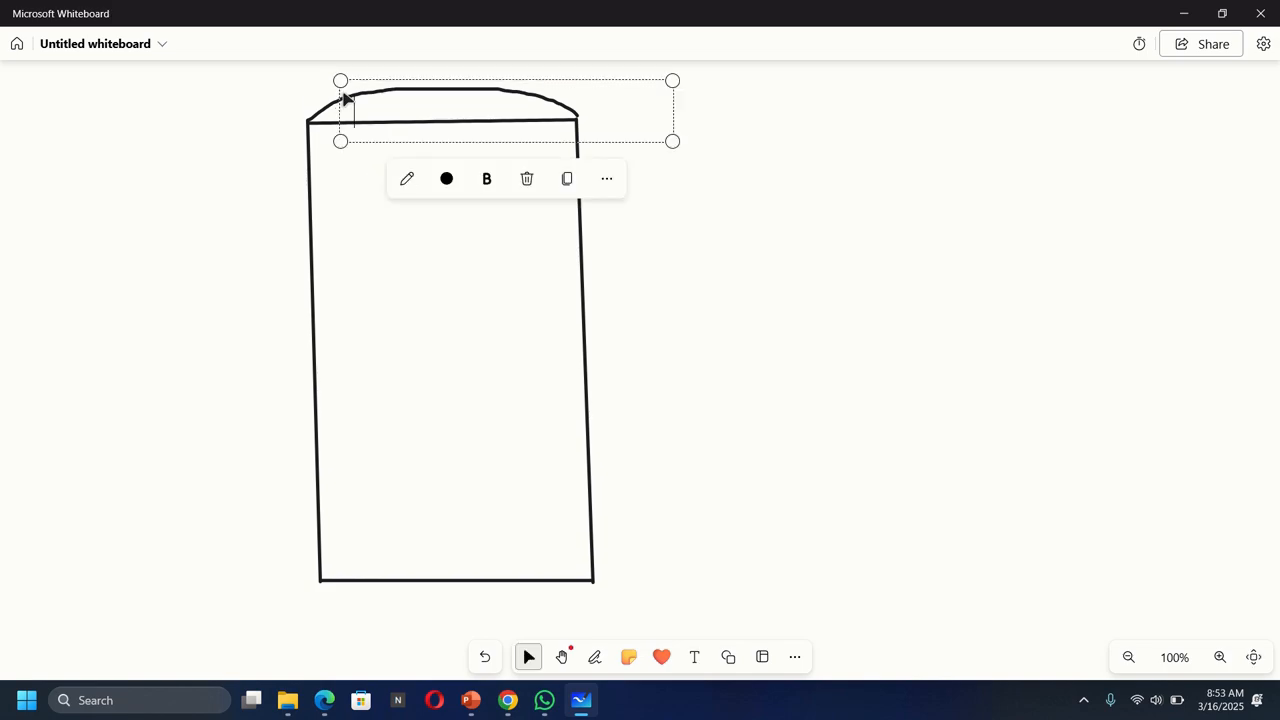
pyautogui.write('a')
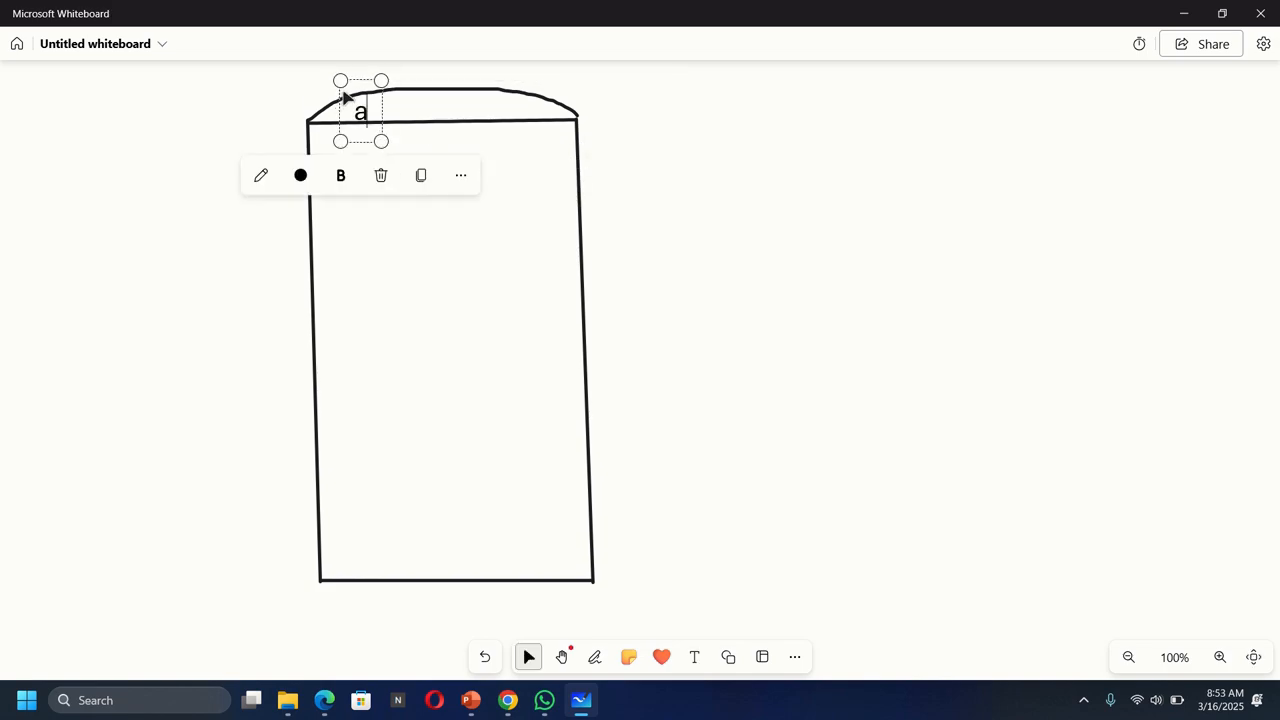
pyautogui.write('z-1')
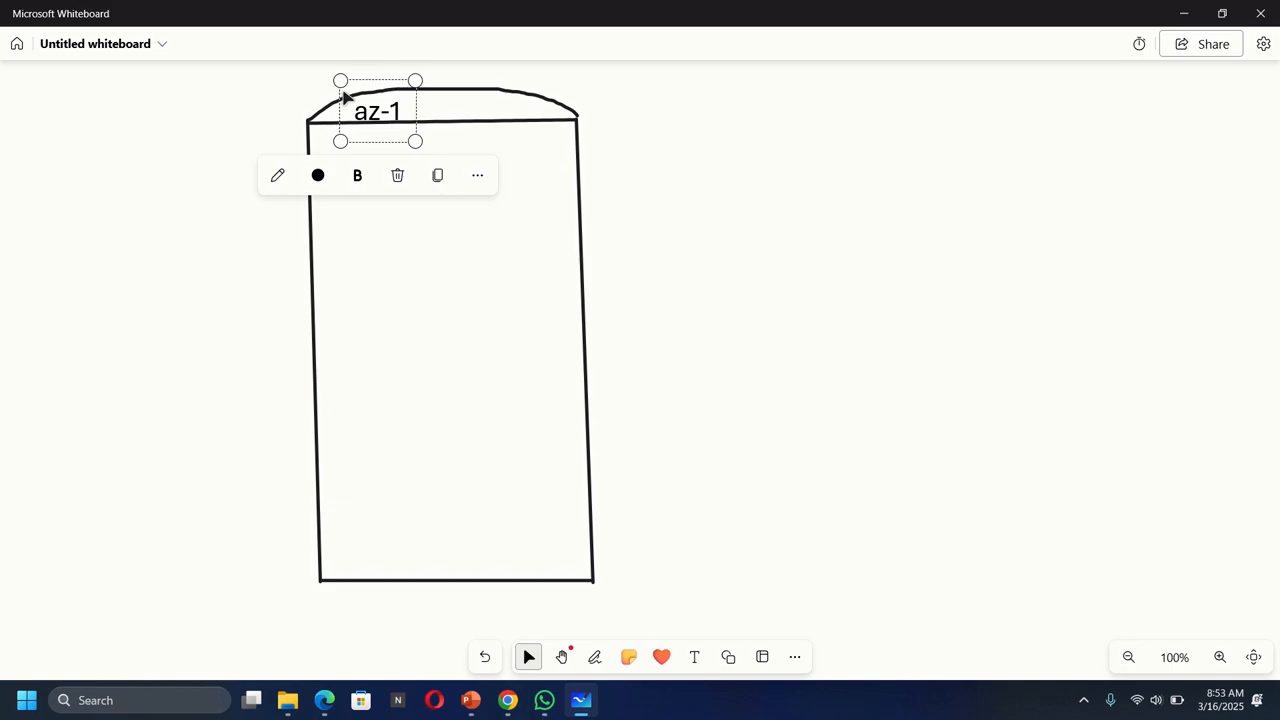
pyautogui.write('04-')
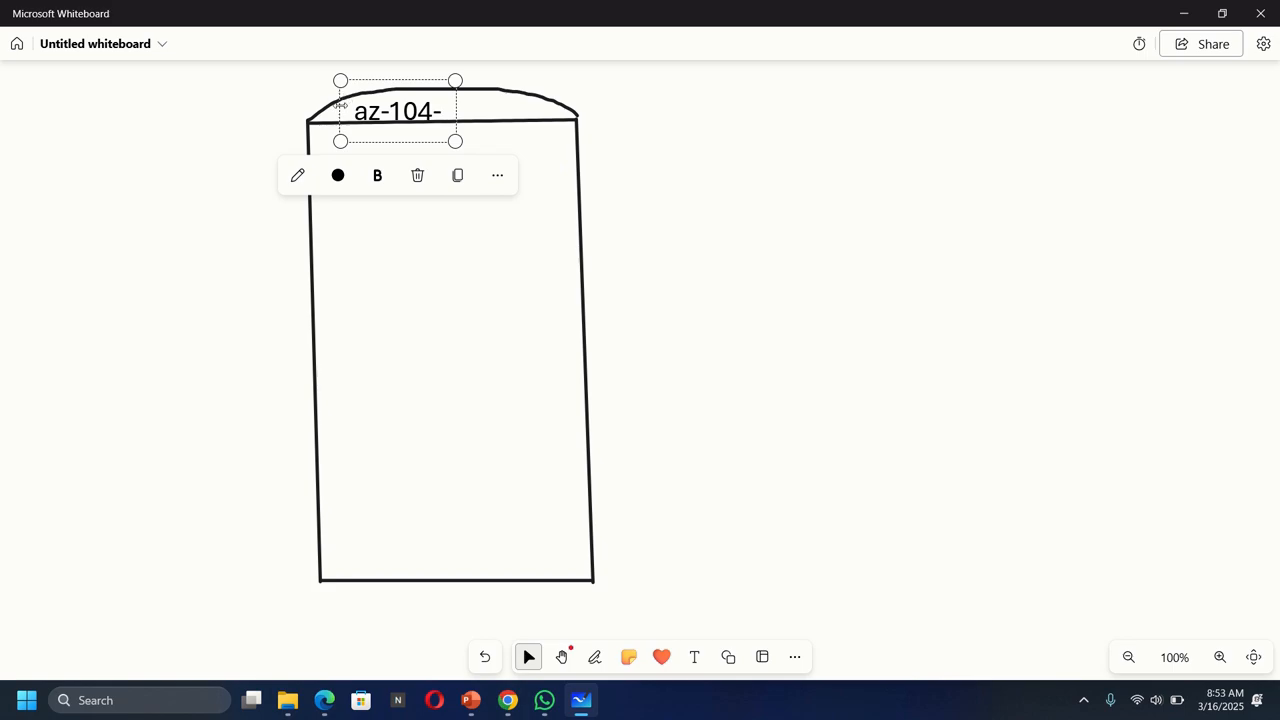
pyautogui.click(507, 701)
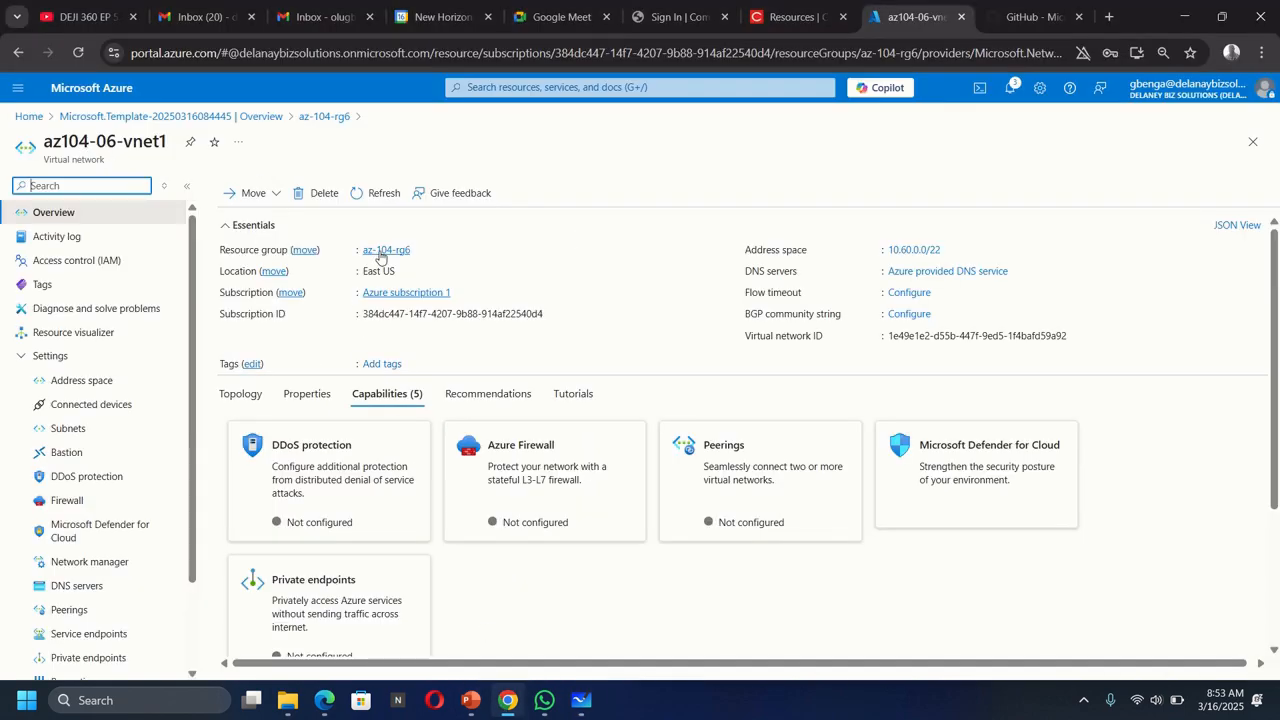
pyautogui.click(582, 702)
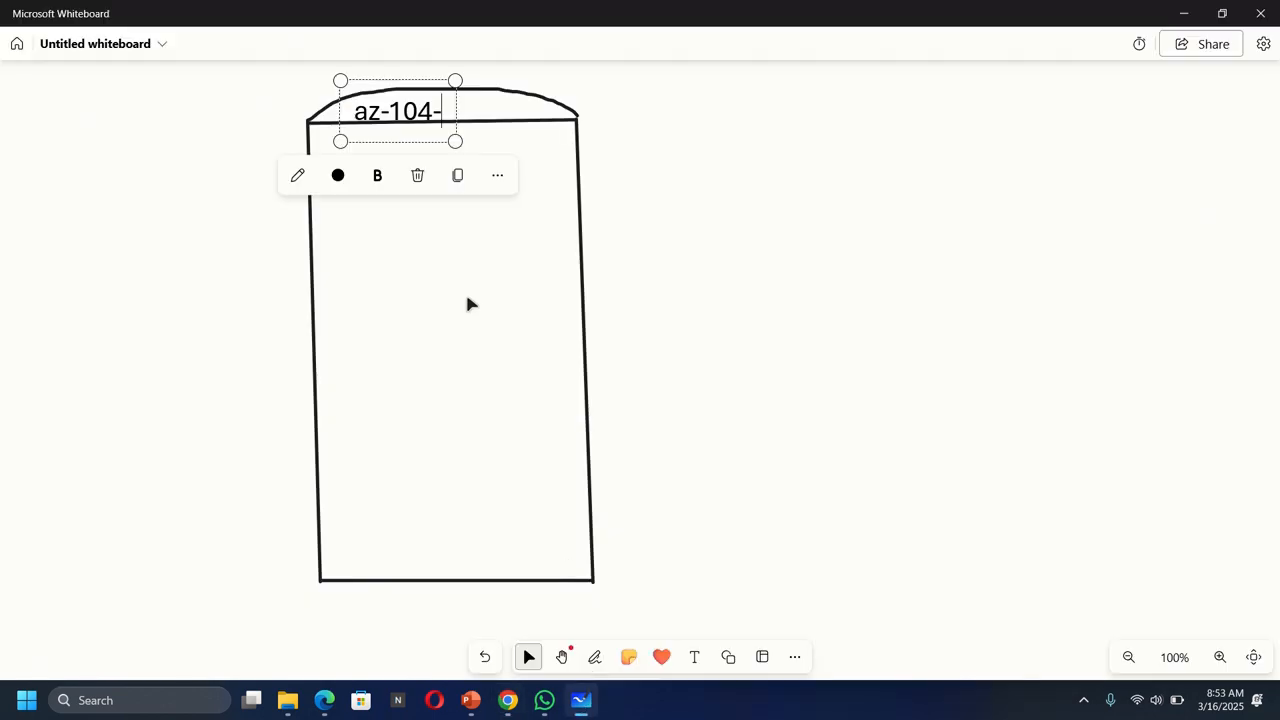
pyautogui.write('06')
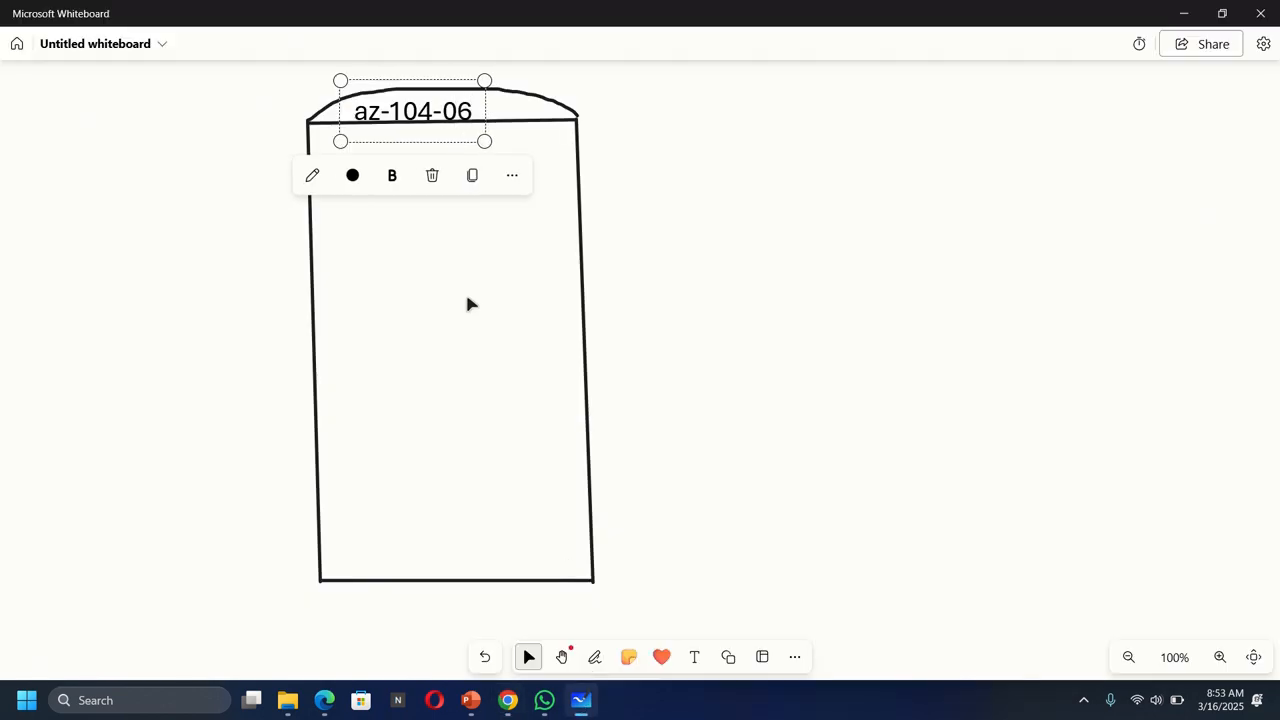
pyautogui.write('-vnet1')
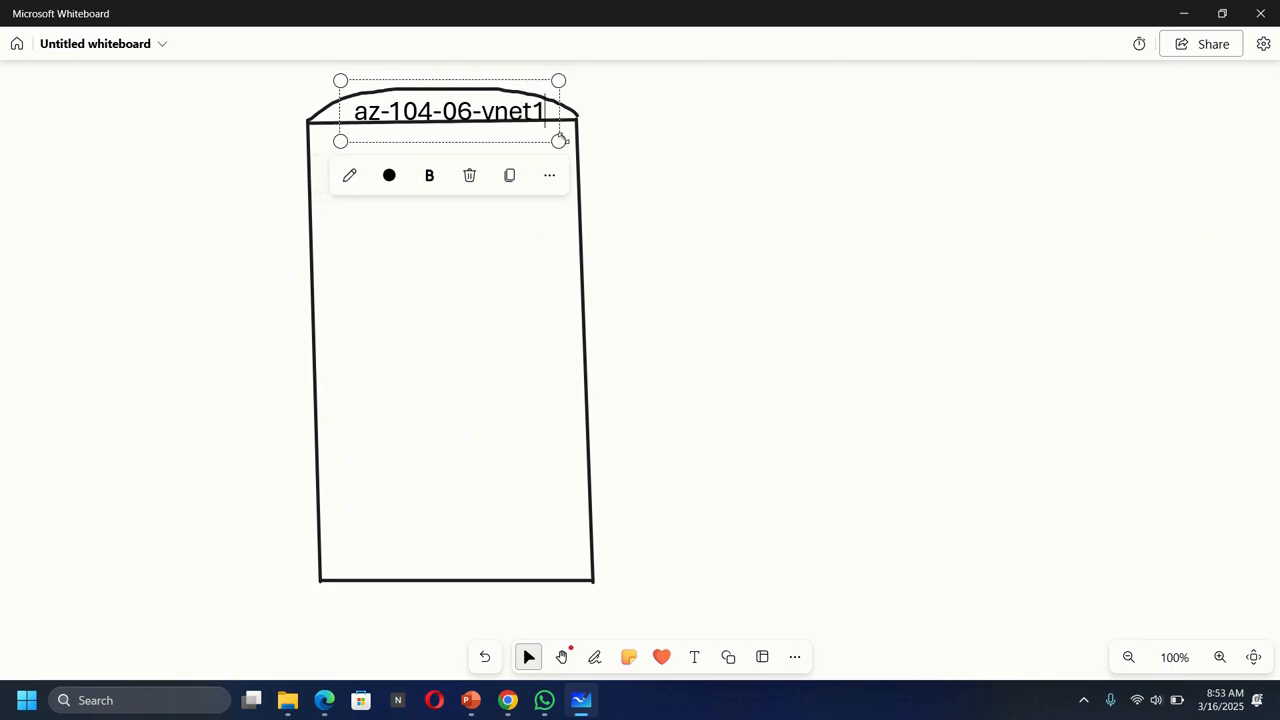
pyautogui.moveTo(558, 141); pyautogui.dragTo(535, 133)
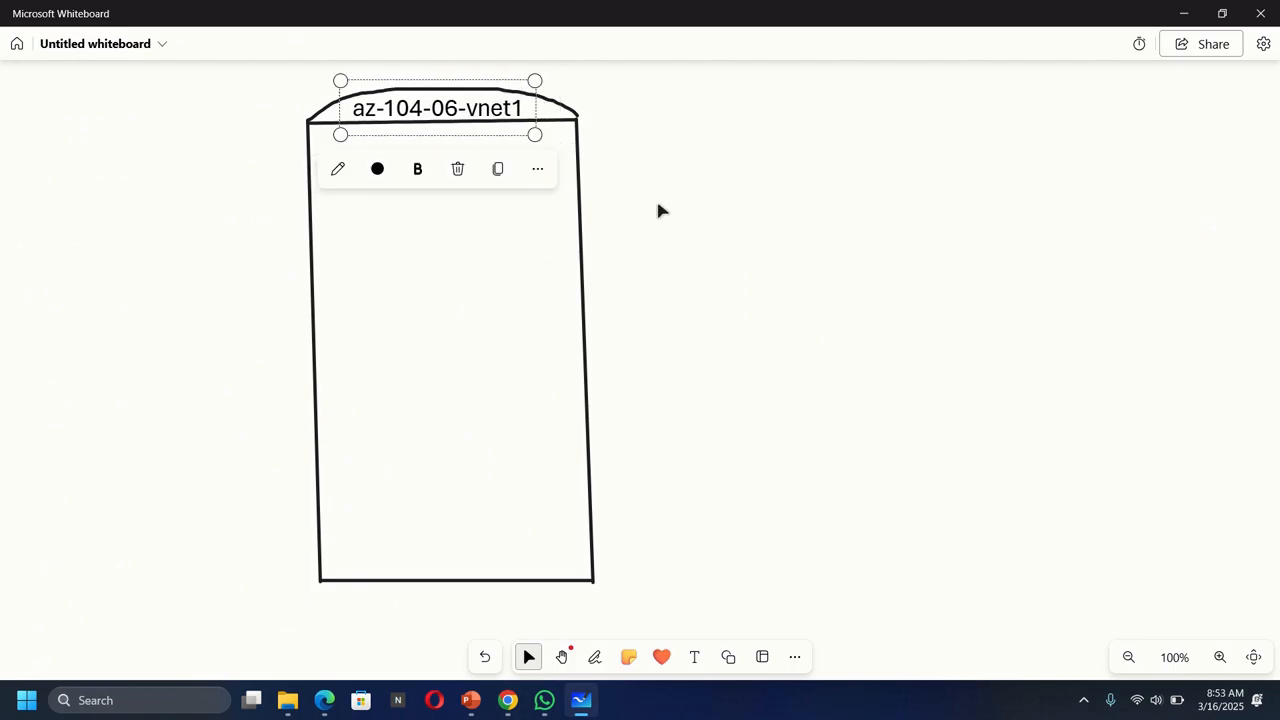
pyautogui.click(667, 220)
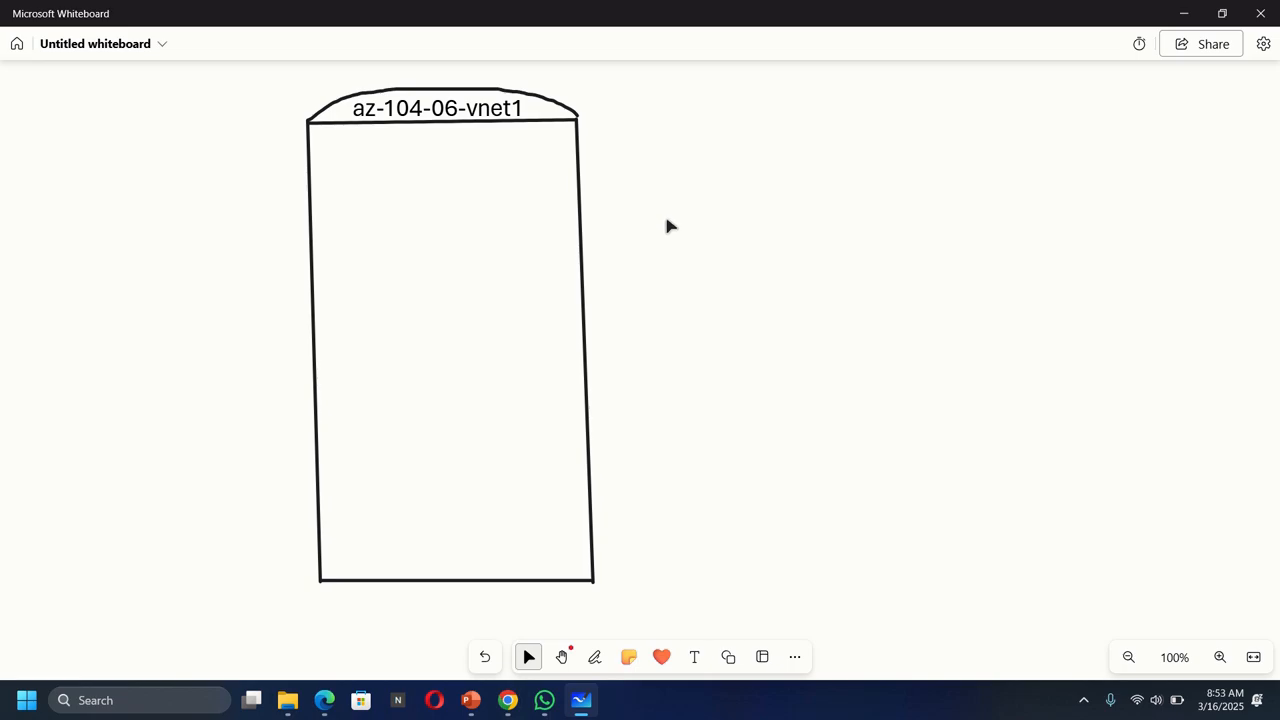
# - List the az104-06-vnet1 subnets in the Azure portal, and divide the rectangle in Microsoft Whiteboard into three sections with two horizontal pen lines
pyautogui.click(508, 700)
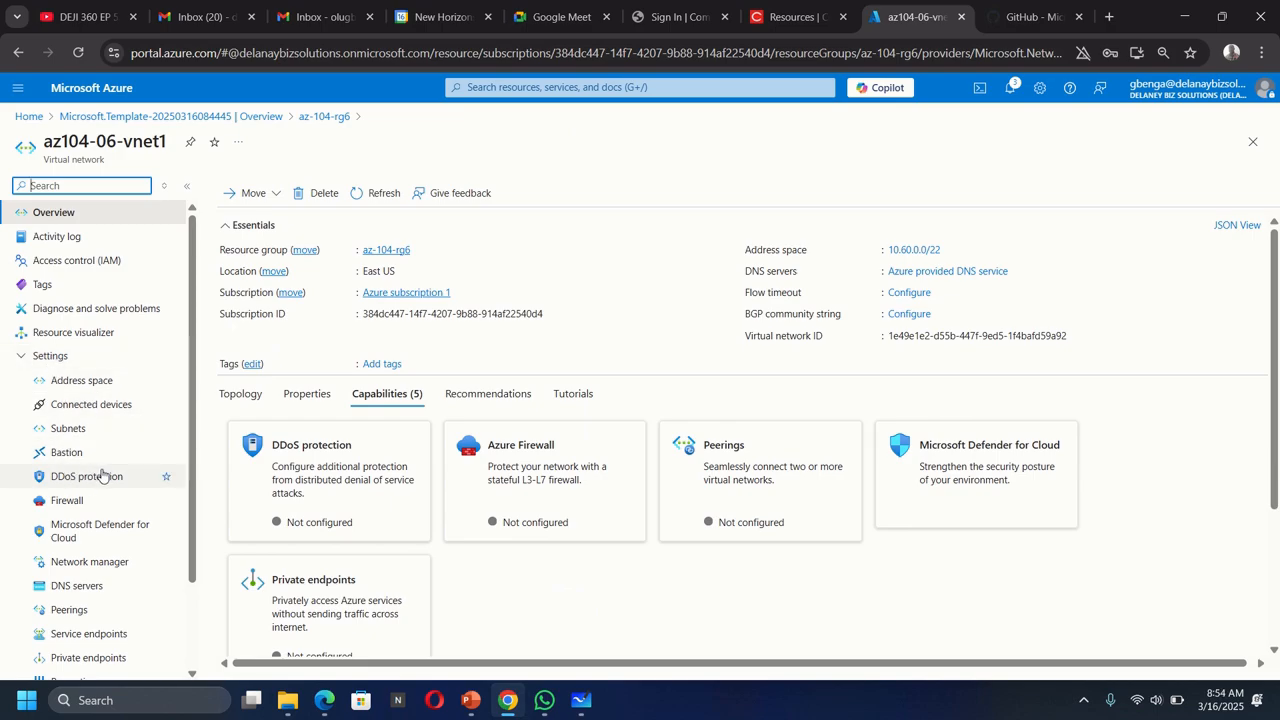
pyautogui.click(76, 429)
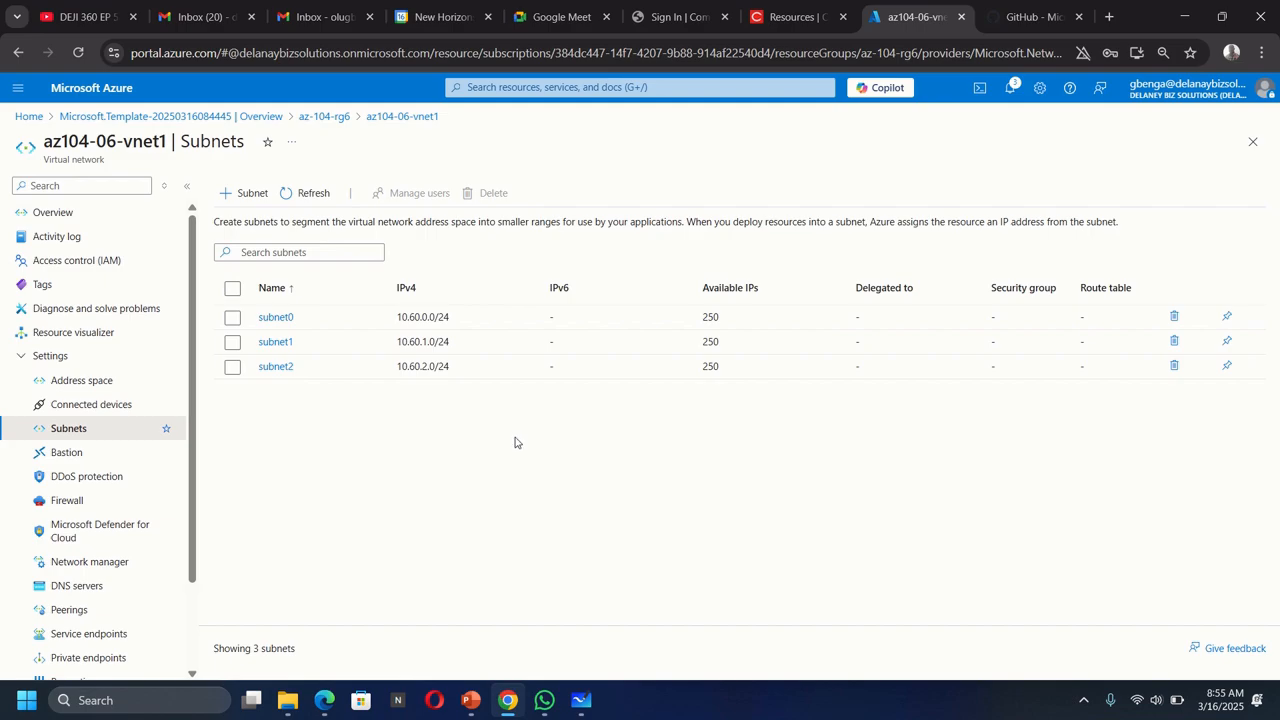
pyautogui.click(584, 705)
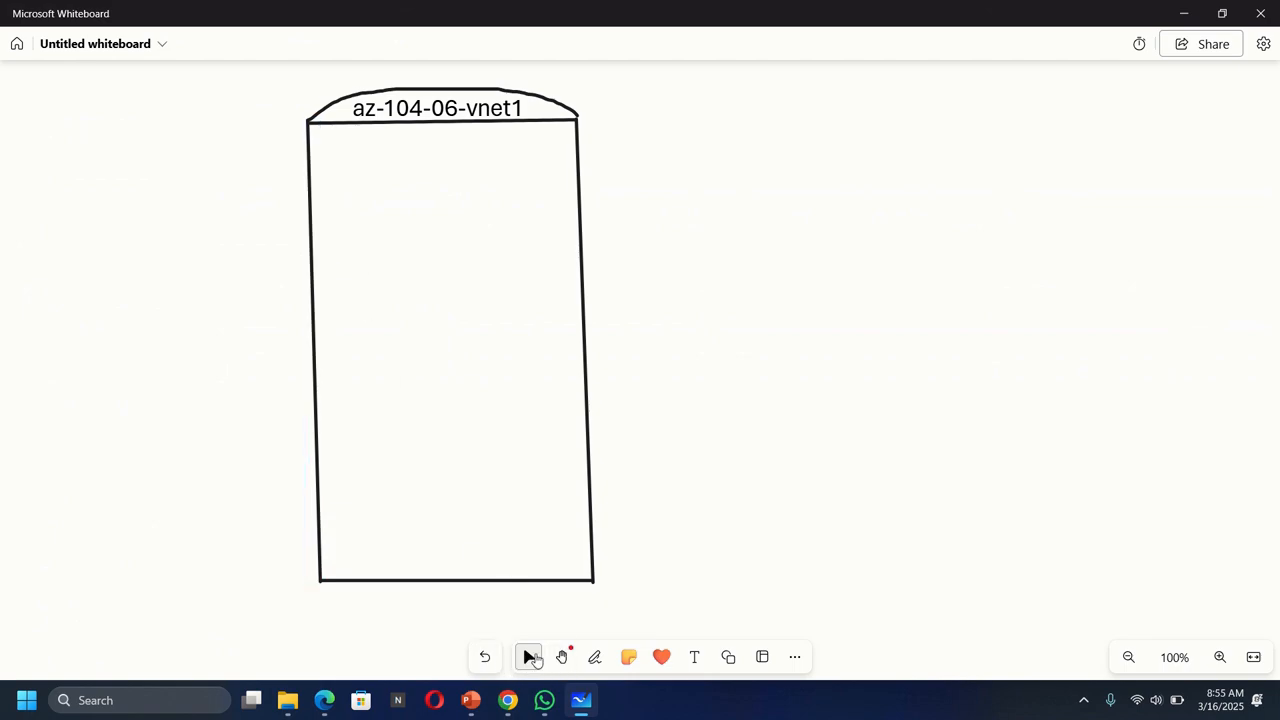
pyautogui.click(594, 656)
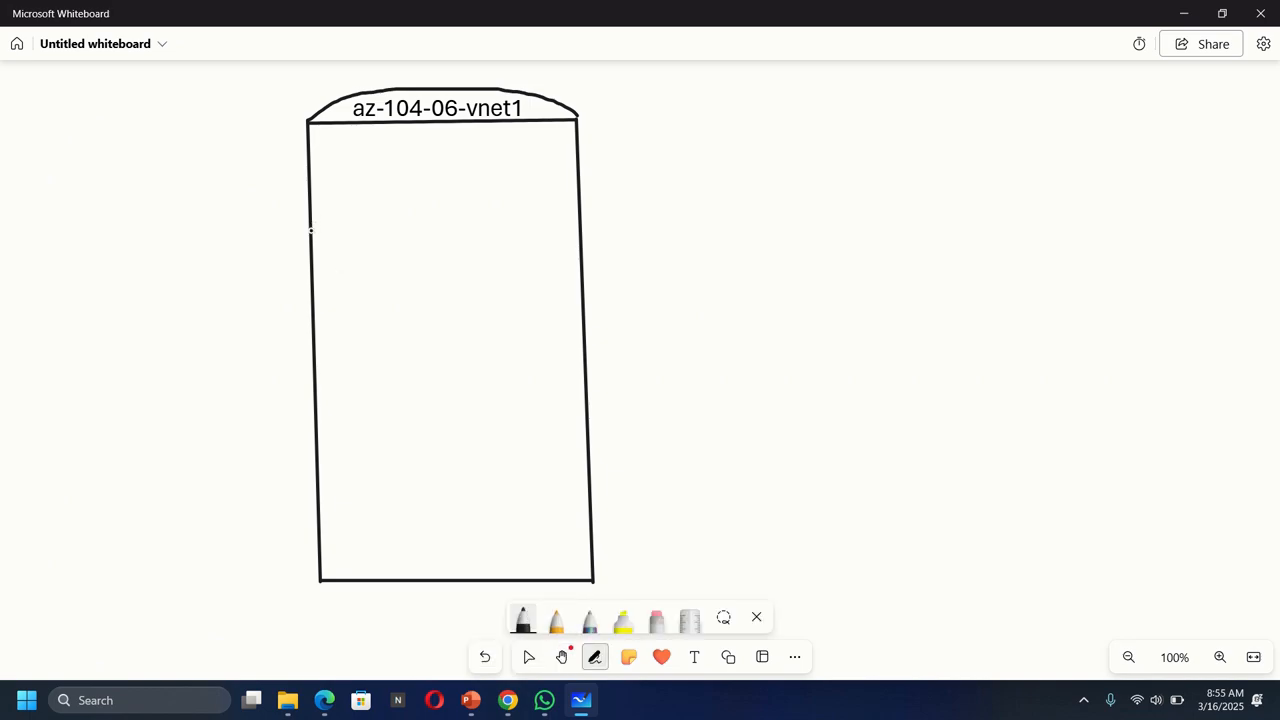
pyautogui.moveTo(310, 239); pyautogui.dragTo(580, 240)
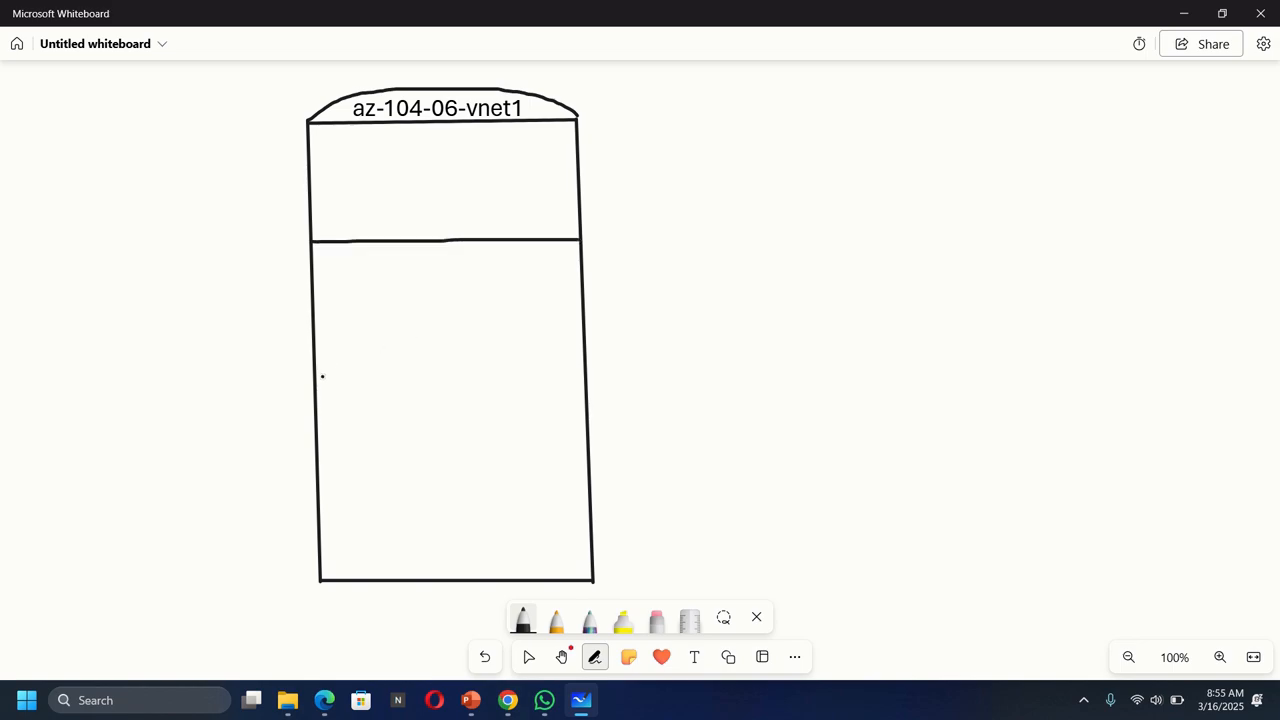
pyautogui.moveTo(316, 398); pyautogui.dragTo(588, 405)
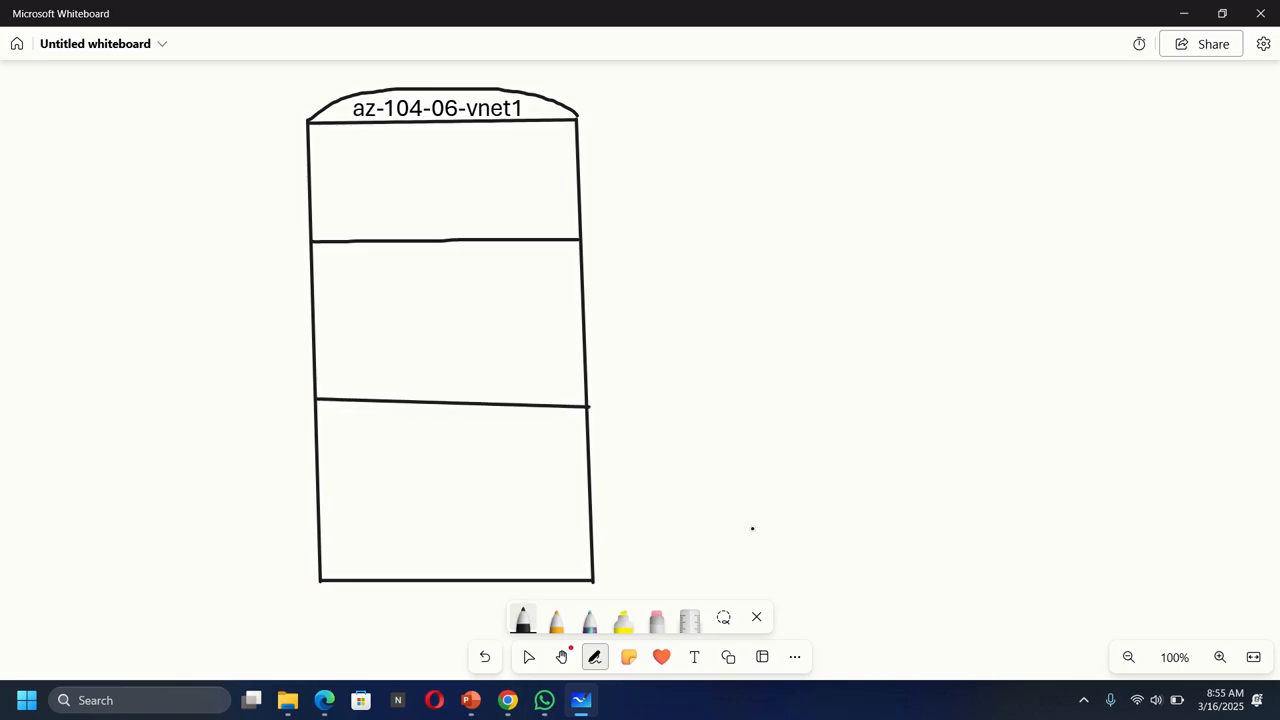
# - Add the text label subnet0 at the upper-left corner of the rectangle's uppermost section and shrink it to fit
pyautogui.click(694, 658)
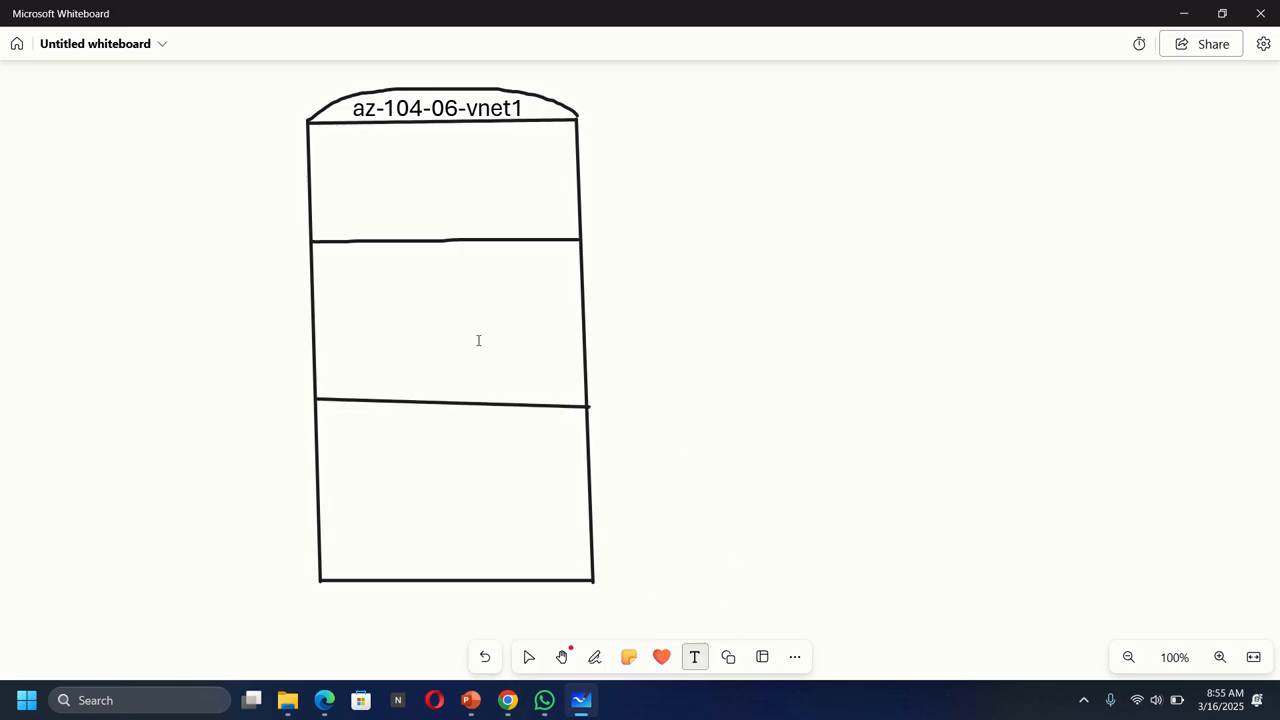
pyautogui.click(316, 130)
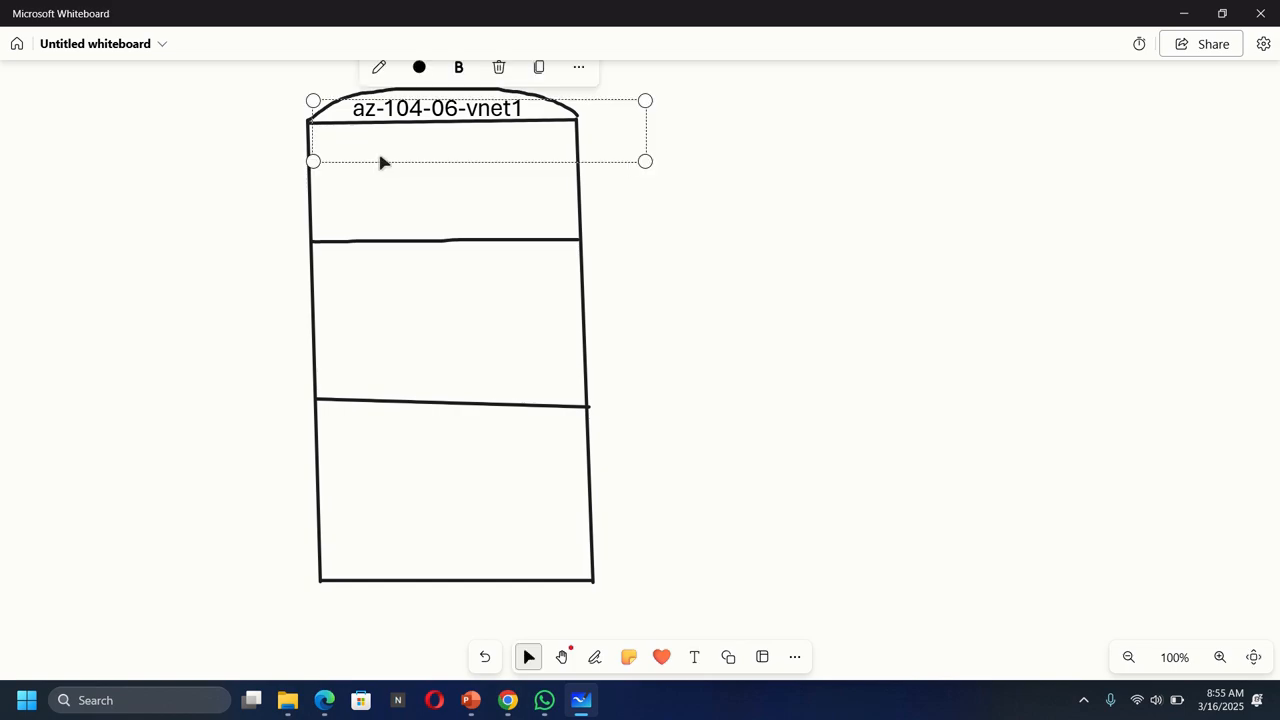
pyautogui.write('subnet')
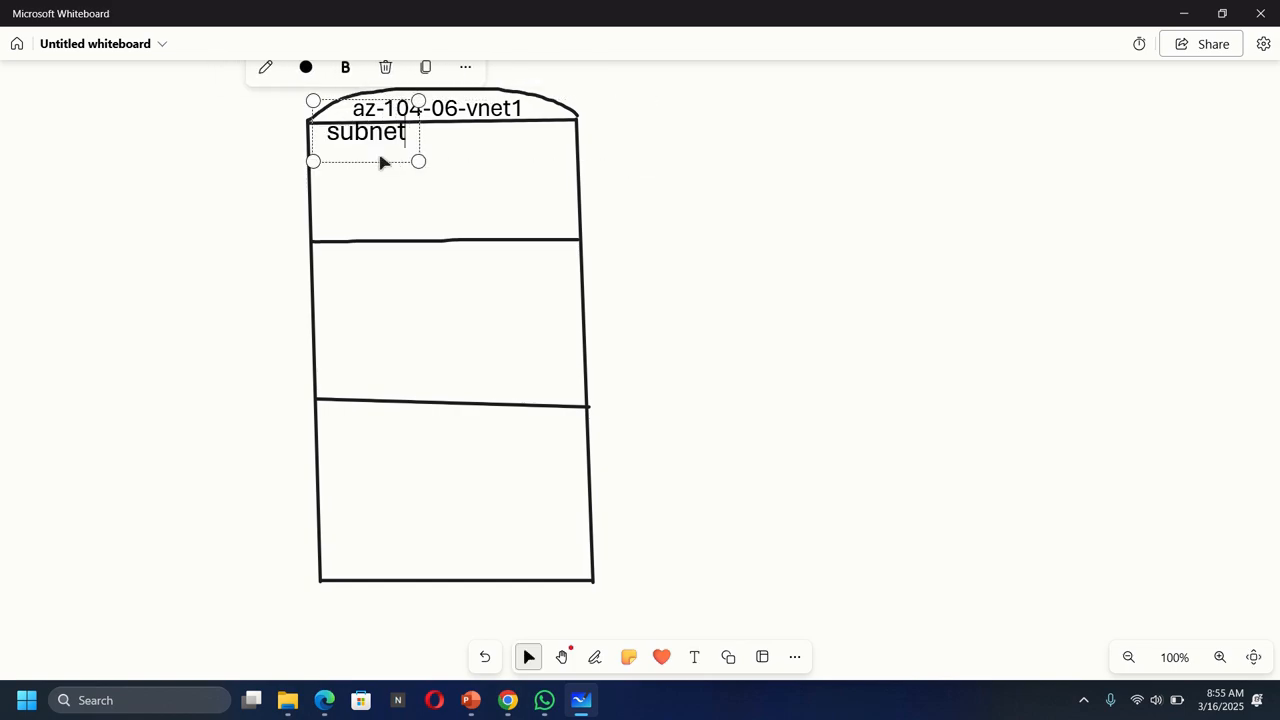
pyautogui.write('0')
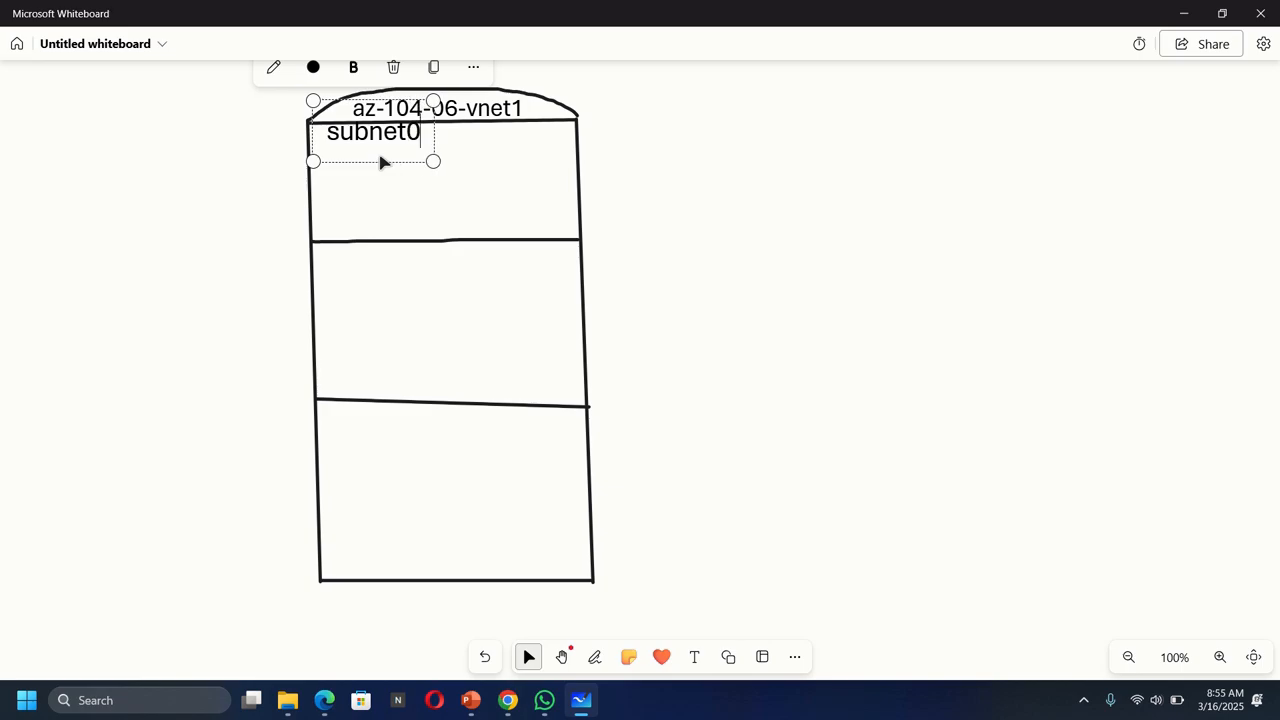
pyautogui.moveTo(433, 101); pyautogui.dragTo(365, 157)
# - Add the text label subnet1 near the upper-left corner of the rectangle's middle section and reduce its size
pyautogui.click(694, 657)
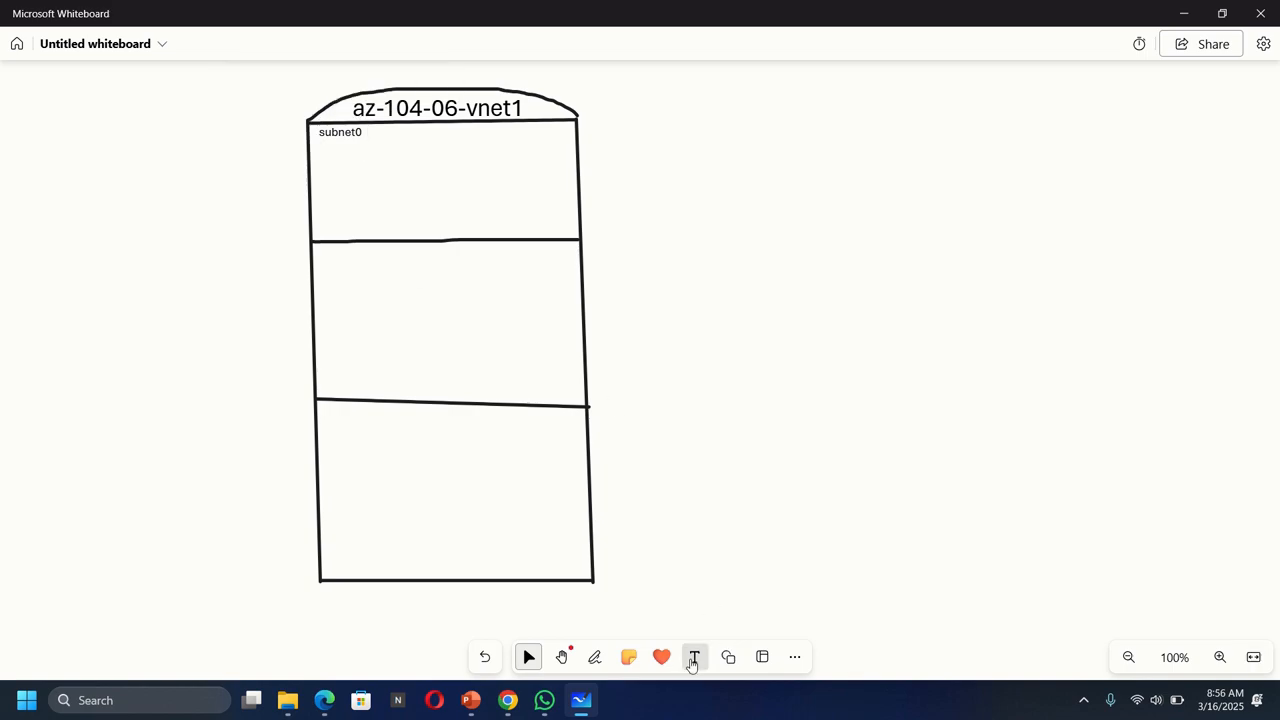
pyautogui.click(316, 264)
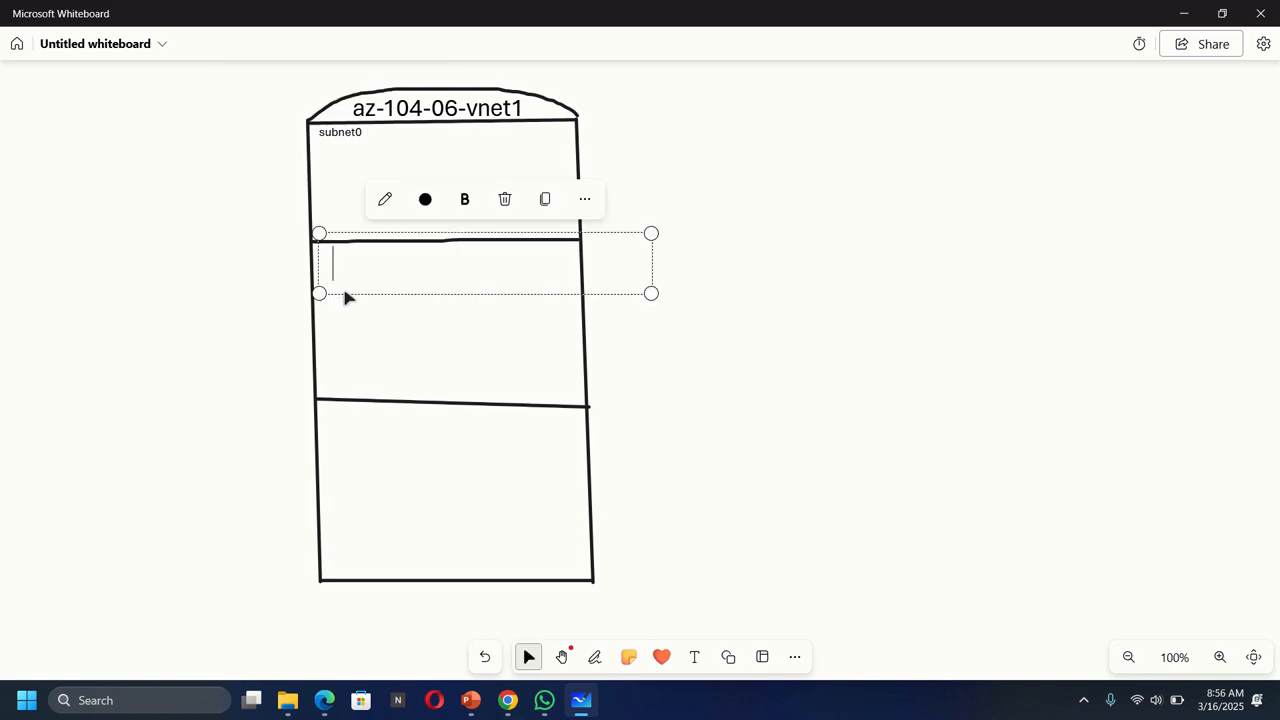
pyautogui.write('subne')
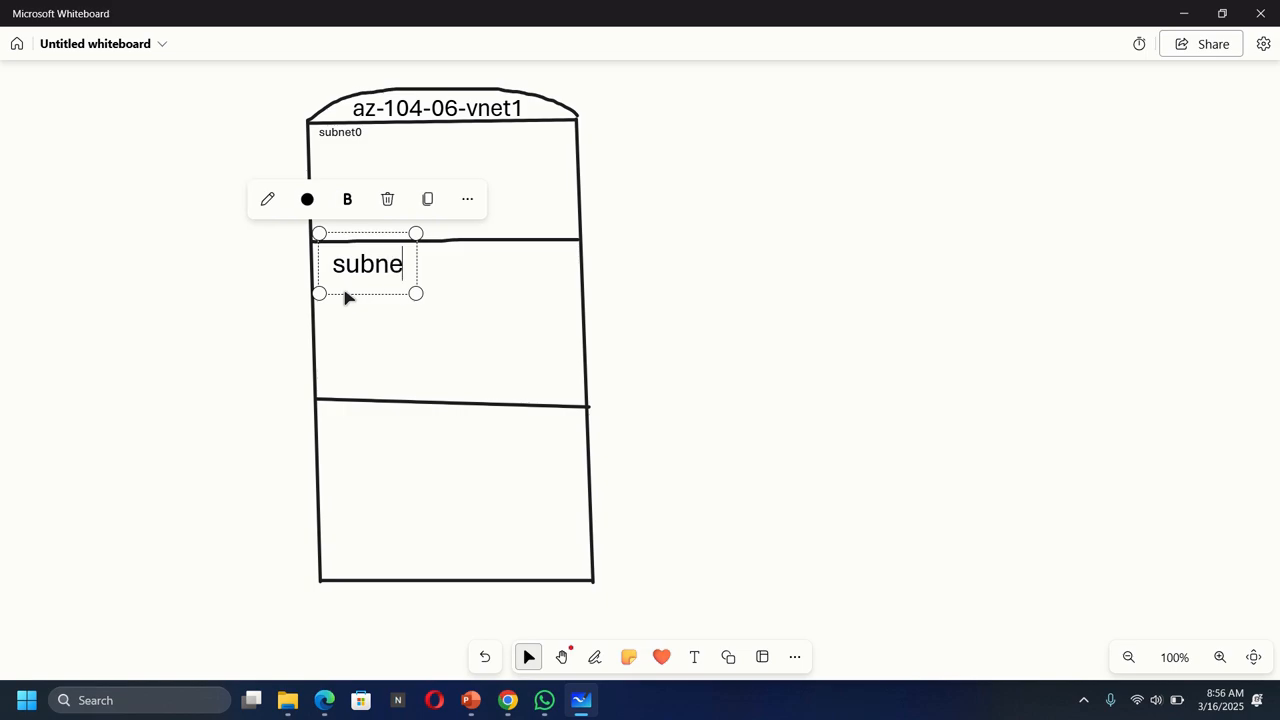
pyautogui.write('t1')
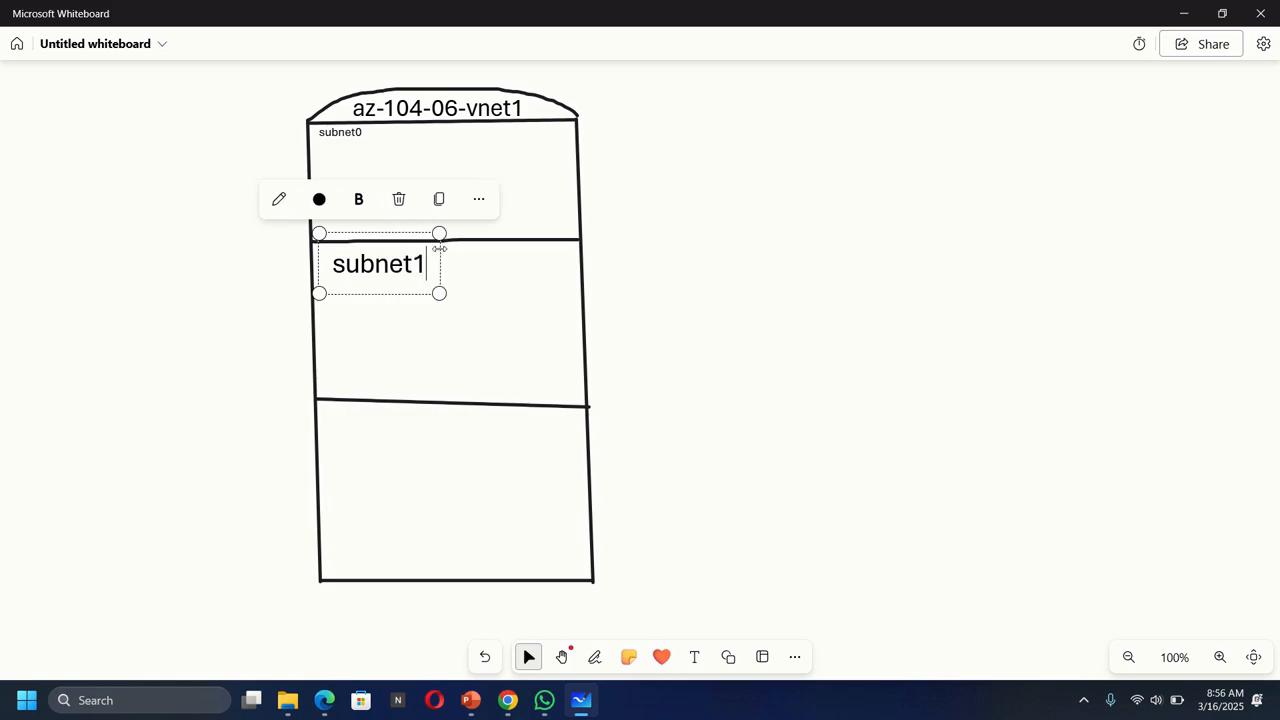
pyautogui.moveTo(439, 233); pyautogui.dragTo(417, 246)
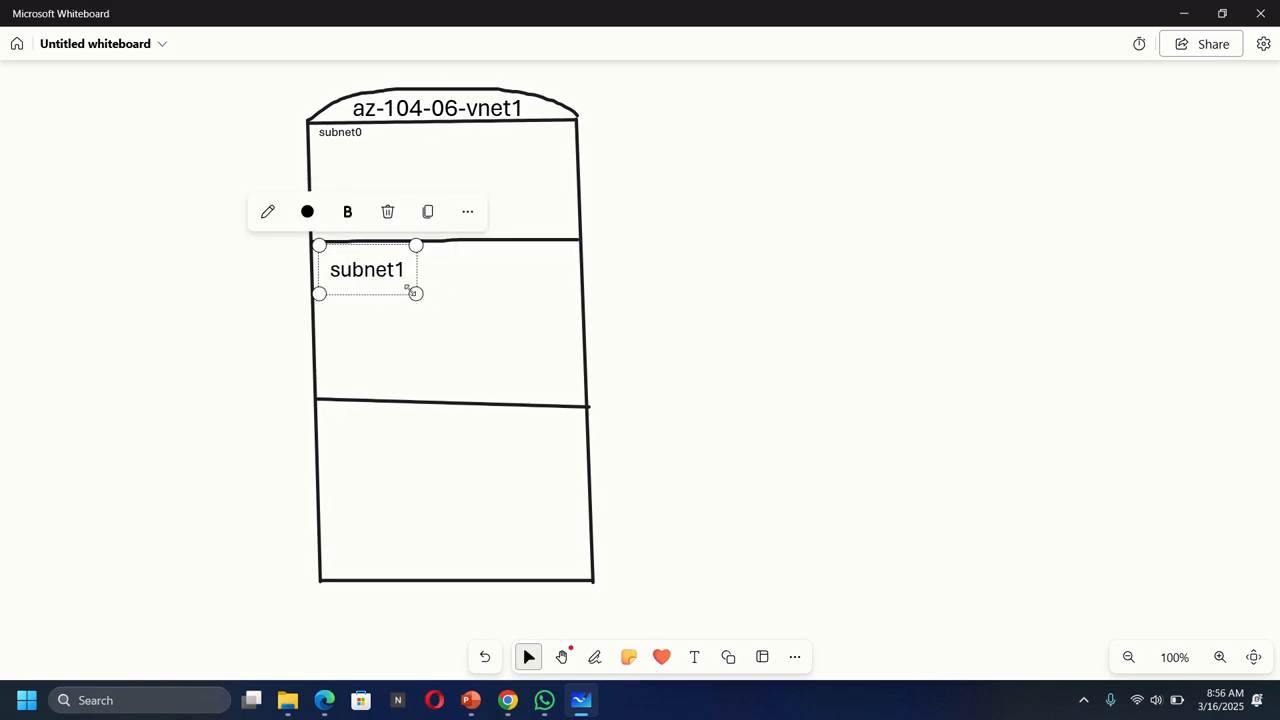
pyautogui.moveTo(414, 291); pyautogui.dragTo(380, 283)
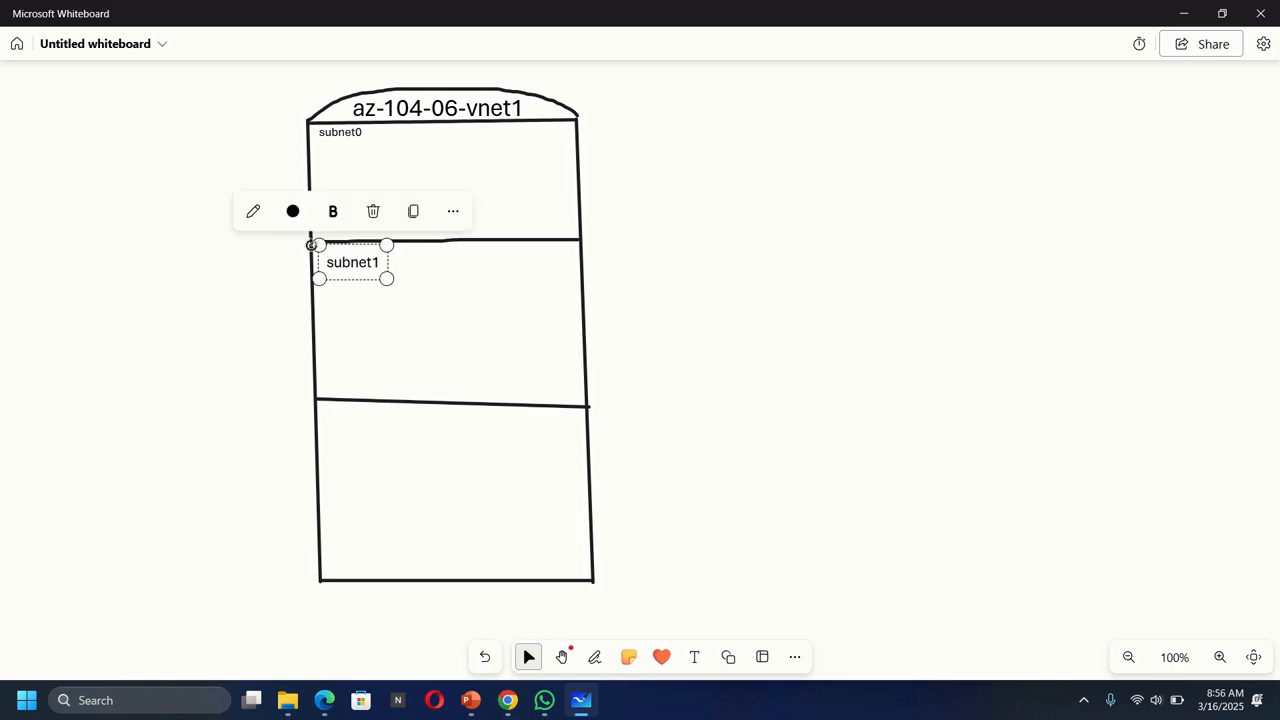
# - Shrink the subnet1 label further to about the size of the subnet0 label and position it just inside the middle section's upper-left corner
pyautogui.click(302, 247)
pyautogui.click(323, 256)
pyautogui.moveTo(314, 248); pyautogui.dragTo(306, 245)
pyautogui.click(303, 243)
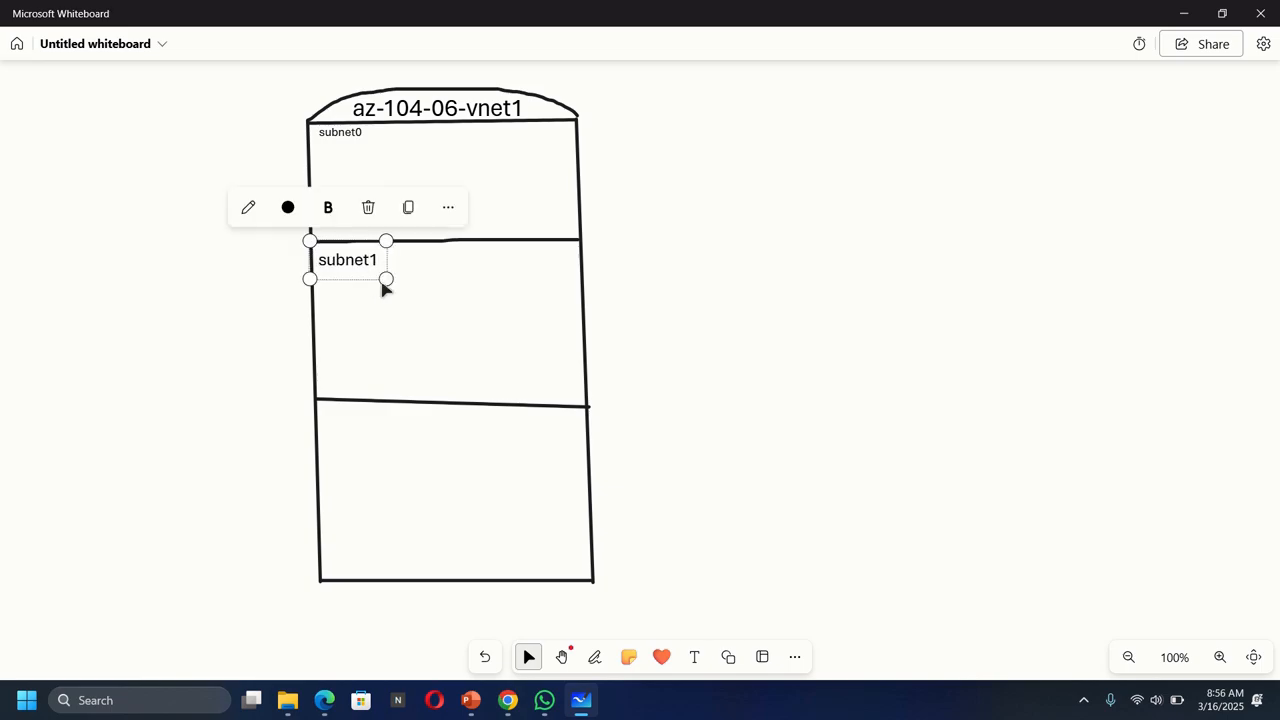
pyautogui.moveTo(386, 277); pyautogui.dragTo(360, 280)
pyautogui.click(358, 274)
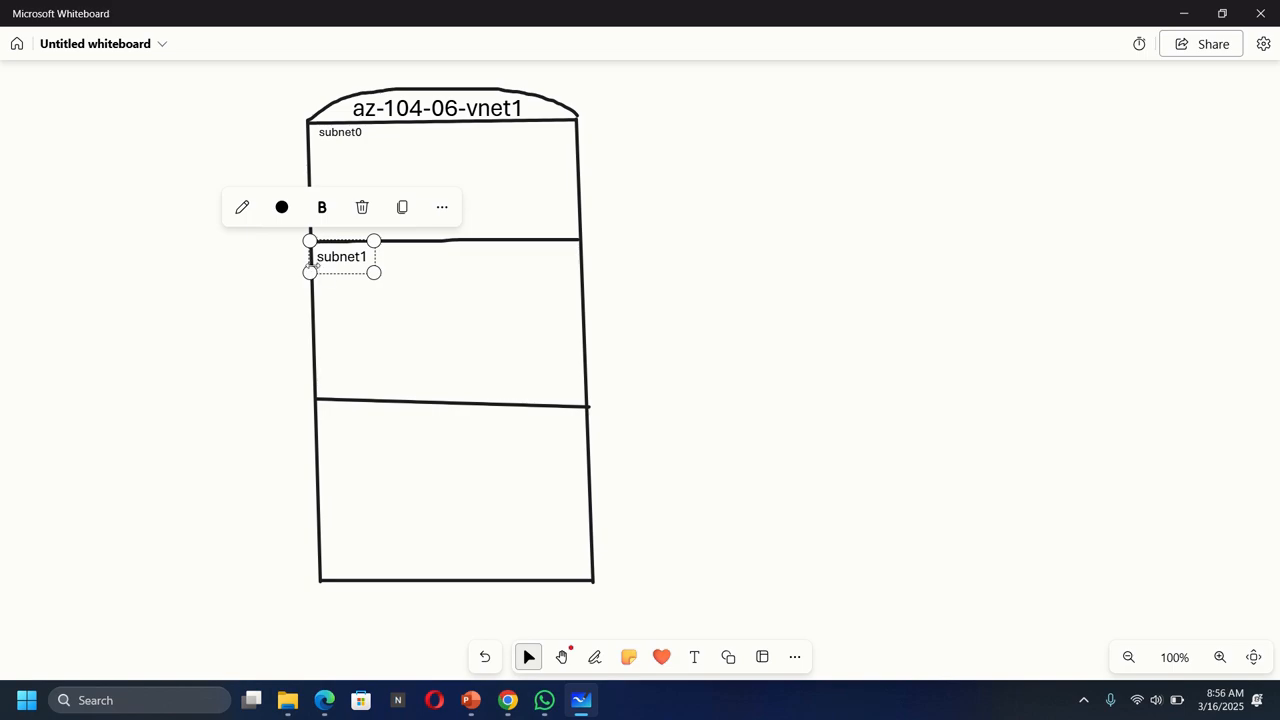
pyautogui.moveTo(326, 267); pyautogui.dragTo(320, 266)
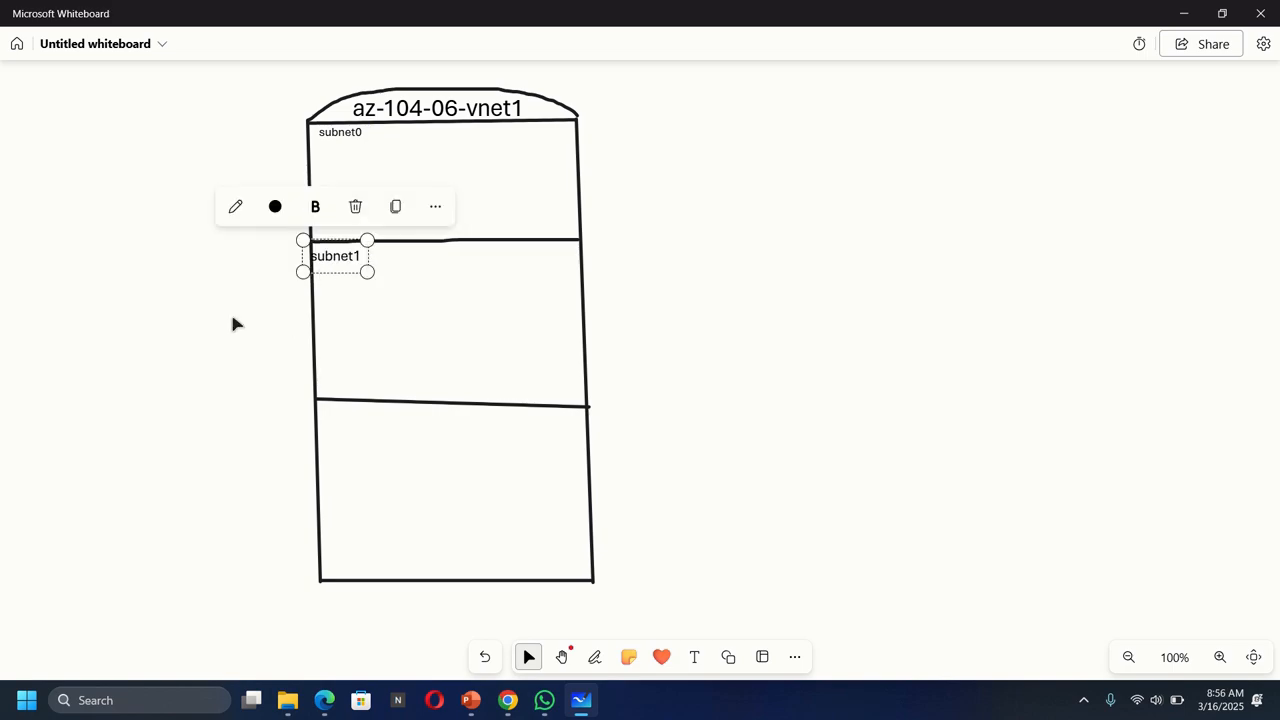
pyautogui.click(233, 322)
pyautogui.click(305, 265)
pyautogui.moveTo(303, 244); pyautogui.dragTo(329, 253)
pyautogui.click(278, 316)
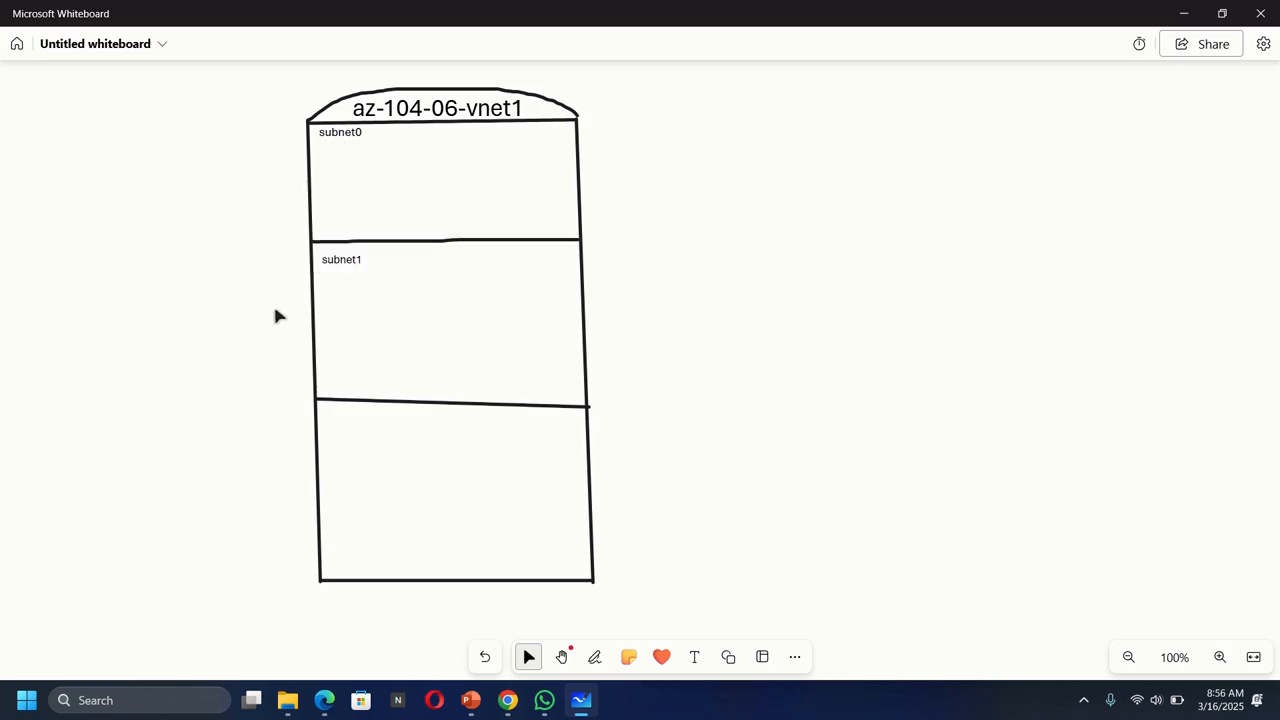
# - Add the text label subnet2 in the rectangle's lowest section, shrunk to fit into that section's upper-left corner
pyautogui.click(694, 657)
pyautogui.click(326, 417)
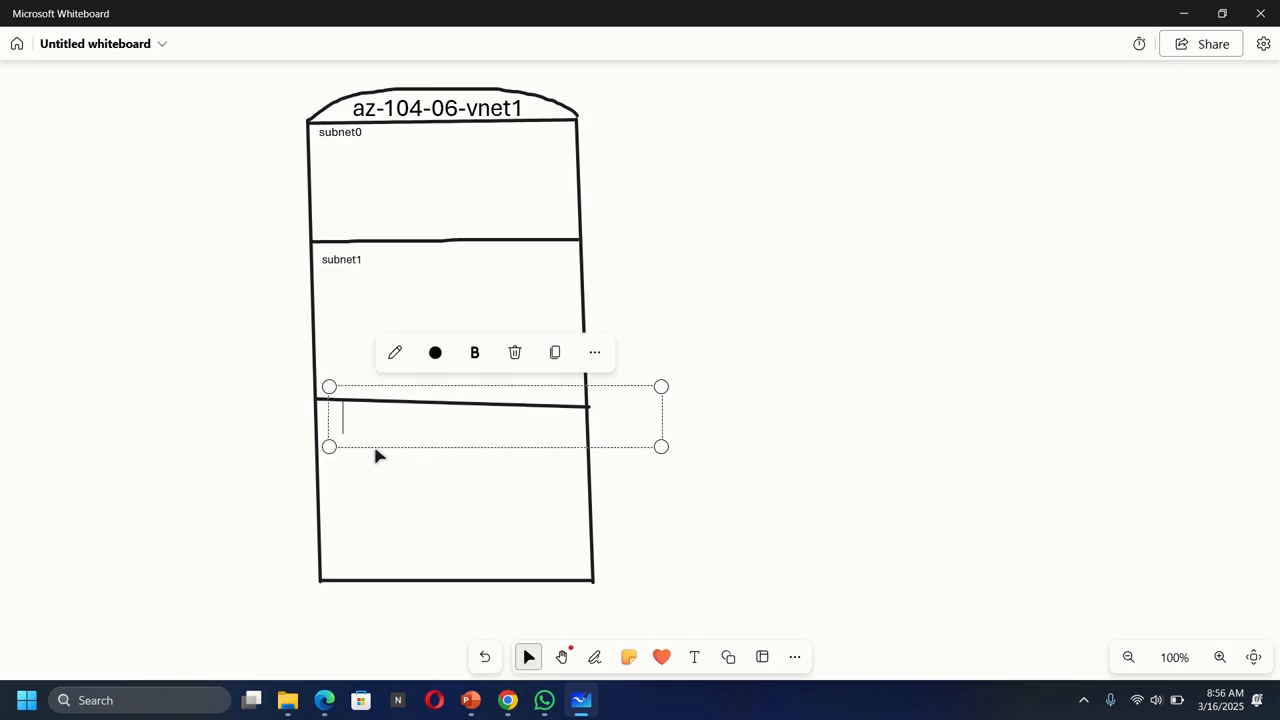
pyautogui.write('sub')
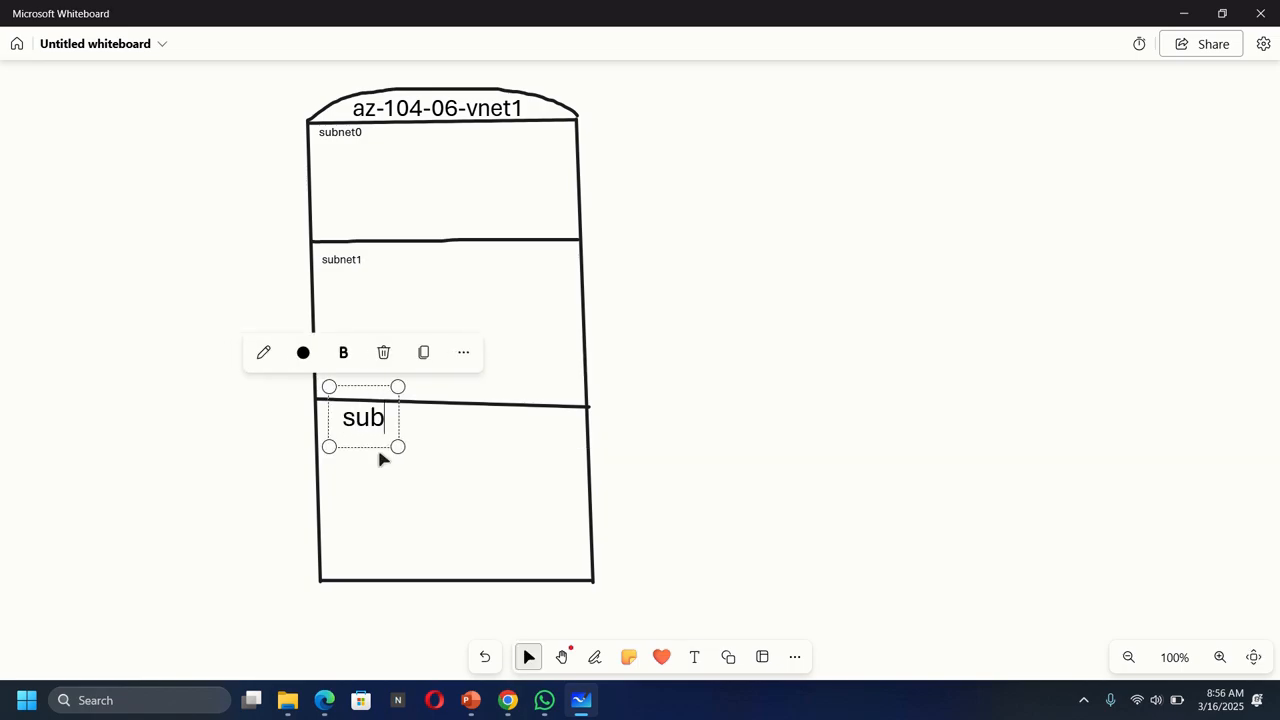
pyautogui.write('net')
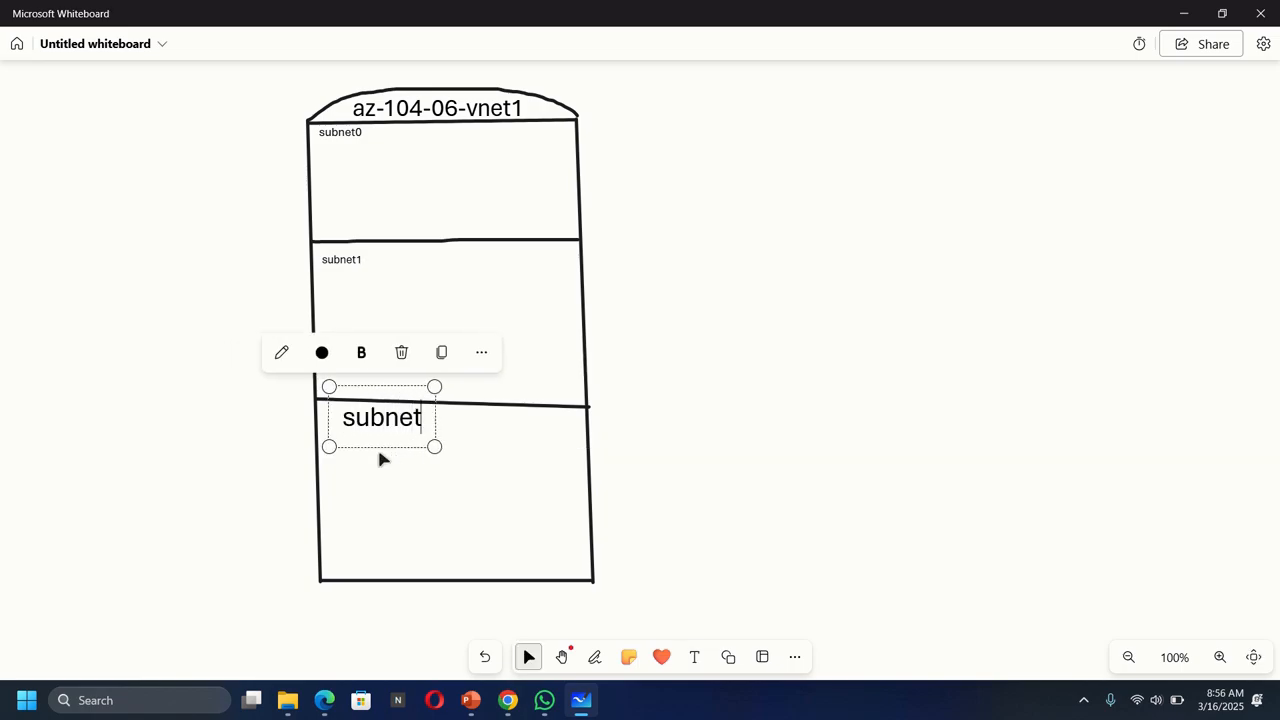
pyautogui.write('2')
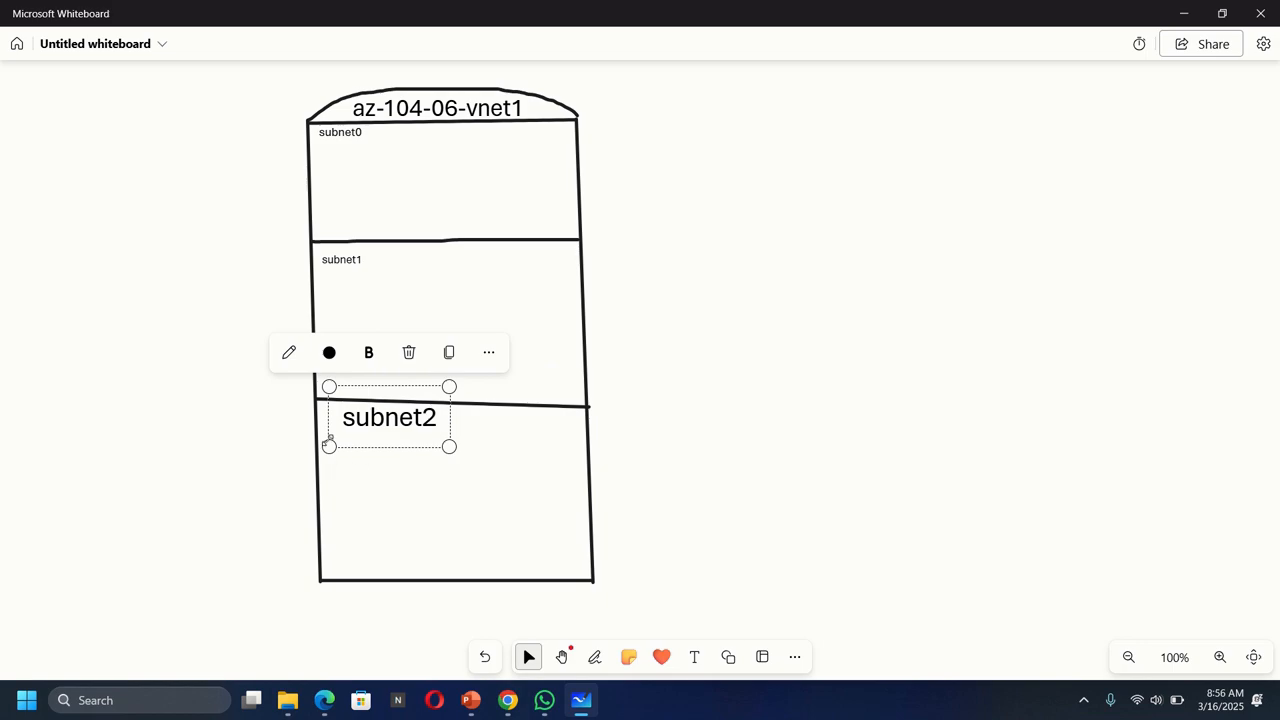
pyautogui.moveTo(449, 386); pyautogui.dragTo(420, 401)
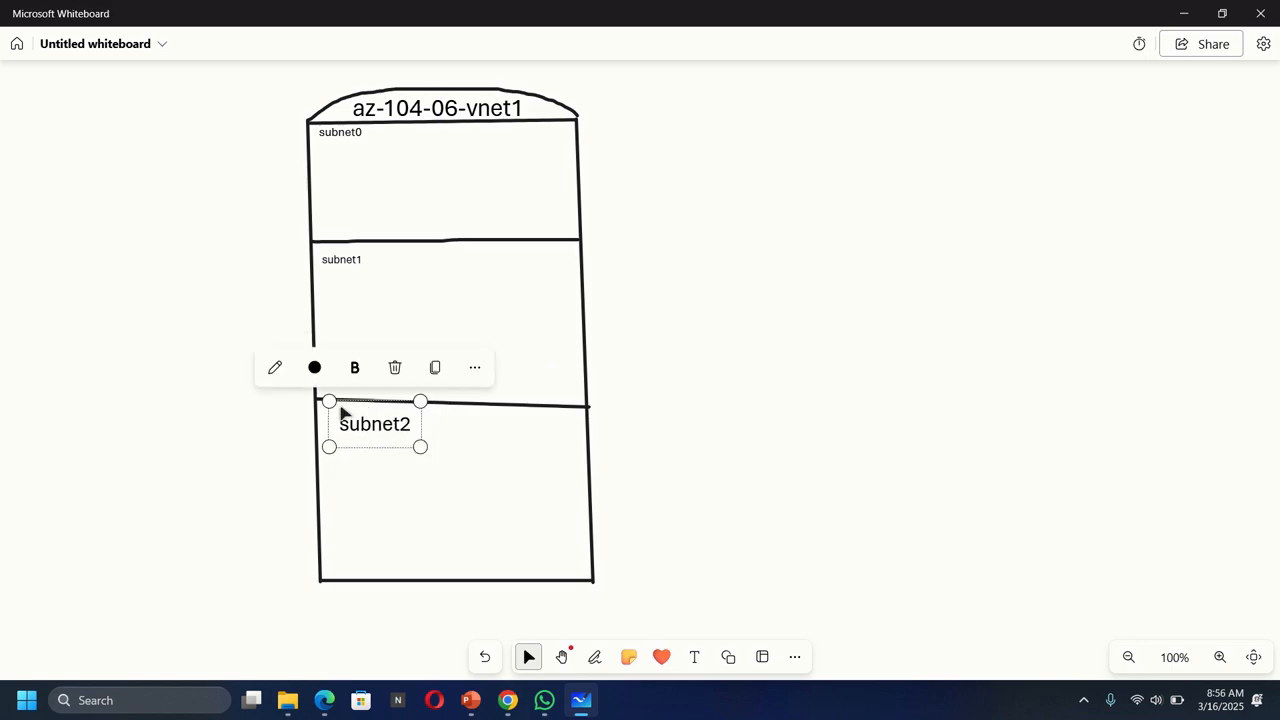
pyautogui.click(309, 400)
pyautogui.doubleClick(351, 425)
pyautogui.moveTo(329, 401); pyautogui.dragTo(310, 395)
pyautogui.moveTo(417, 449); pyautogui.dragTo(383, 427)
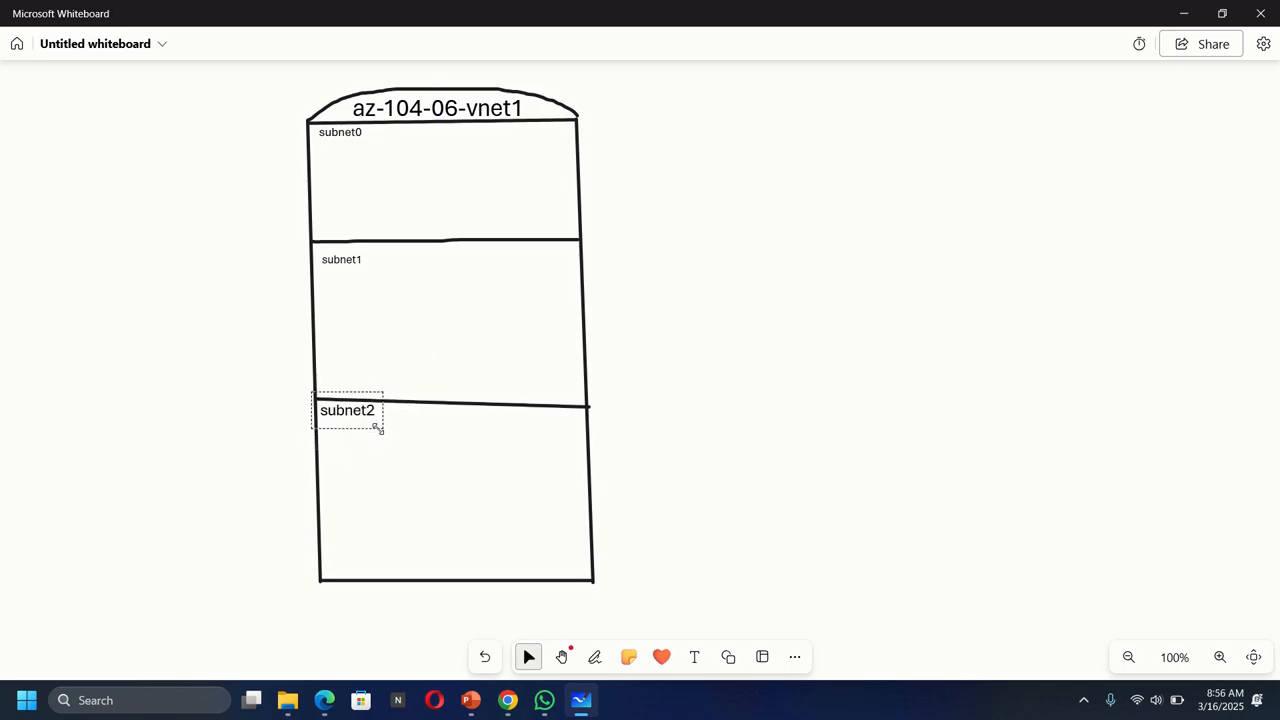
pyautogui.click(678, 370)
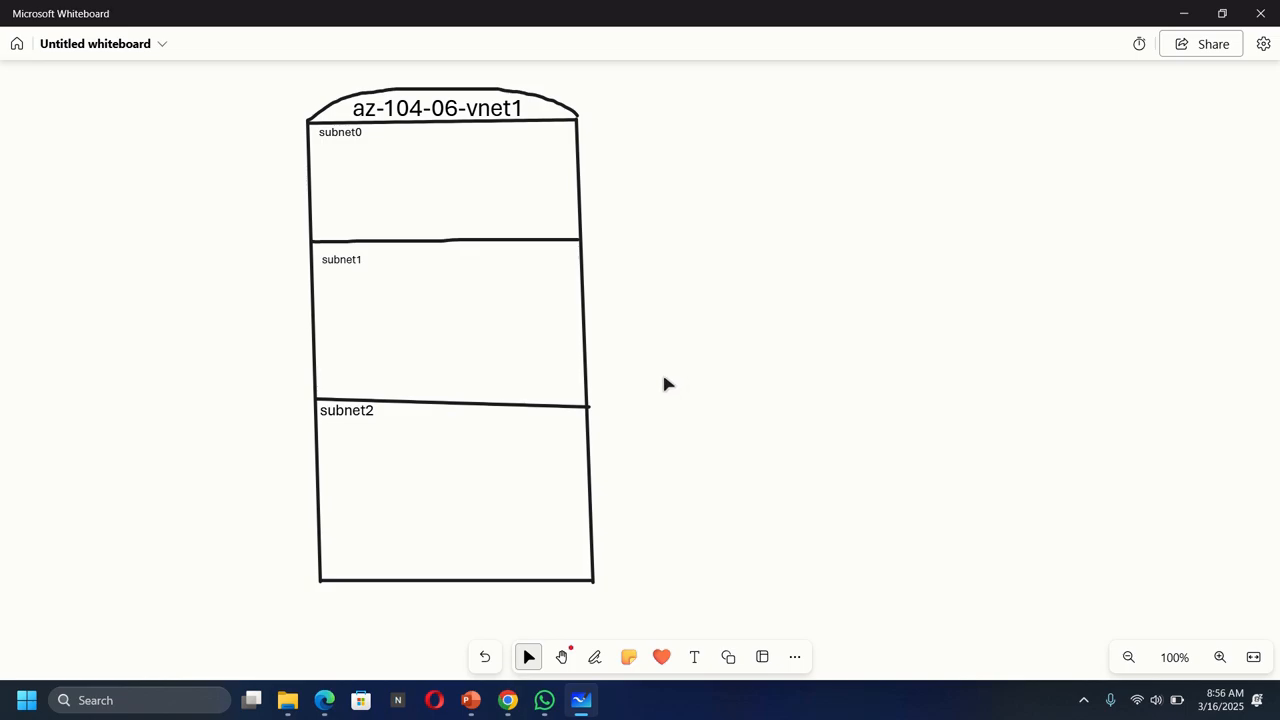
# - Switch to the Azure portal, open the az104-06-vm0 virtual machine, and examine its networking, size, source image and disk properties
pyautogui.click(508, 705)
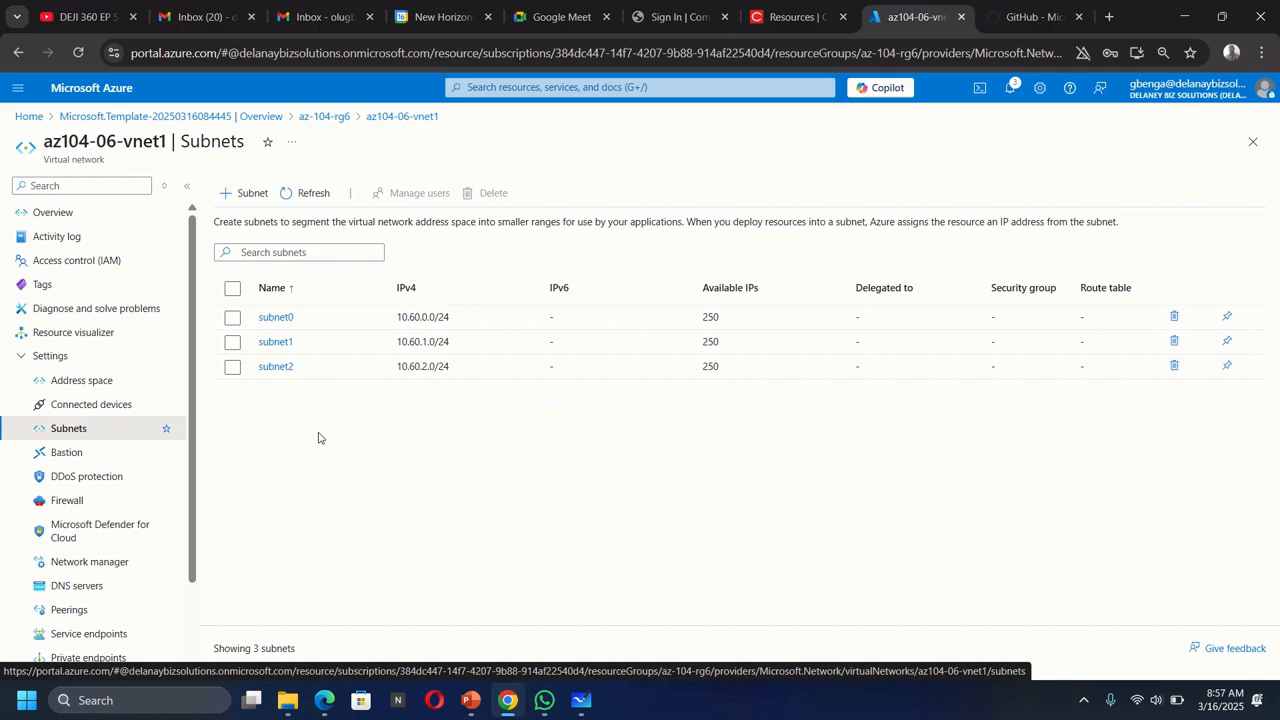
pyautogui.click(530, 88)
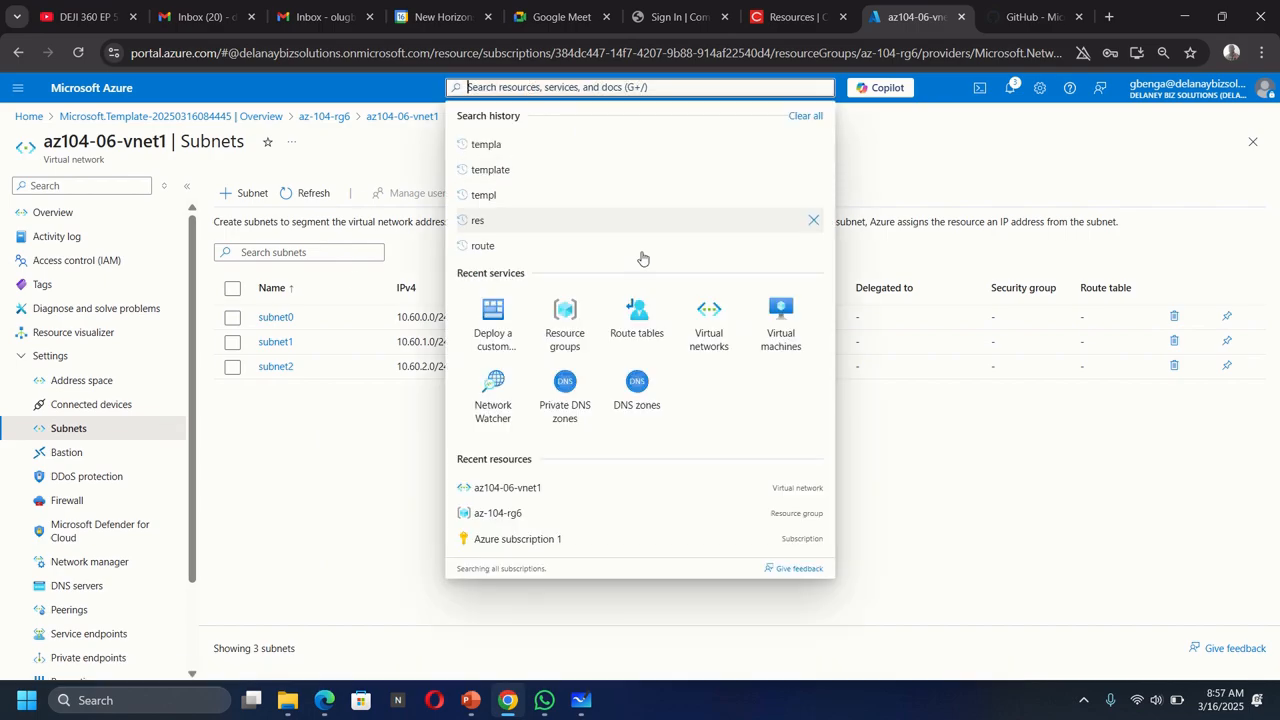
pyautogui.click(785, 330)
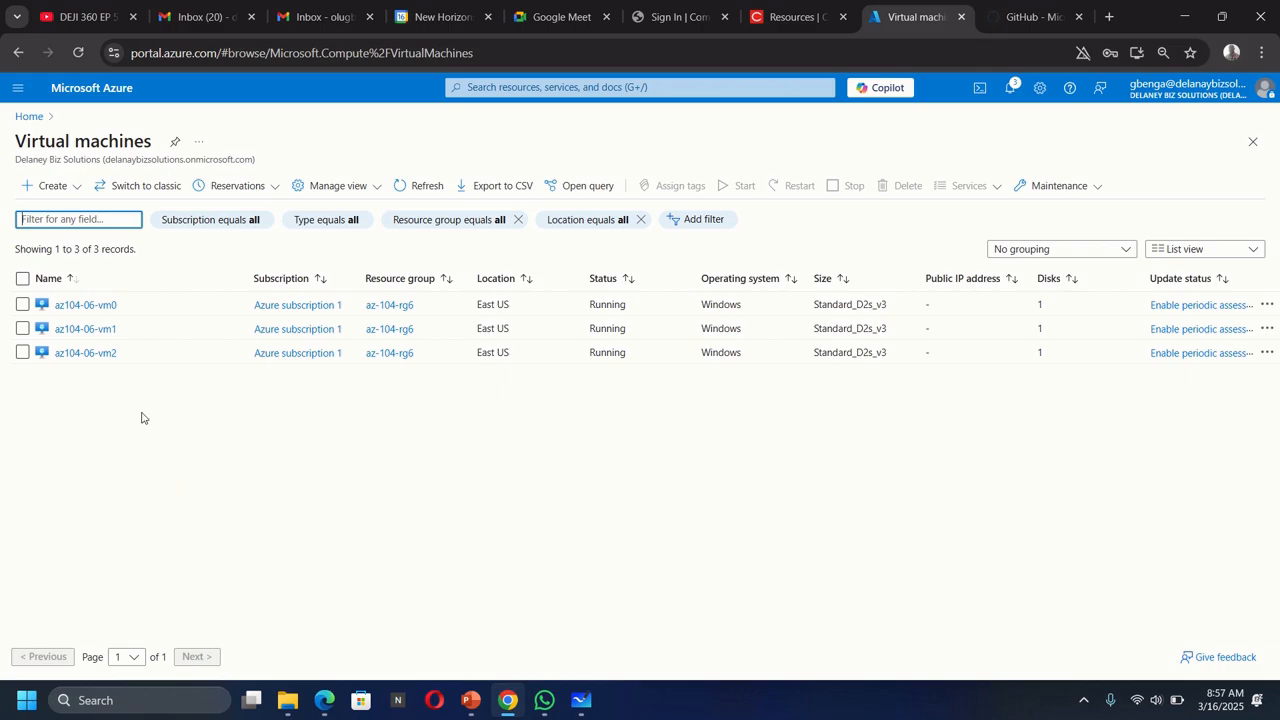
pyautogui.click(82, 305)
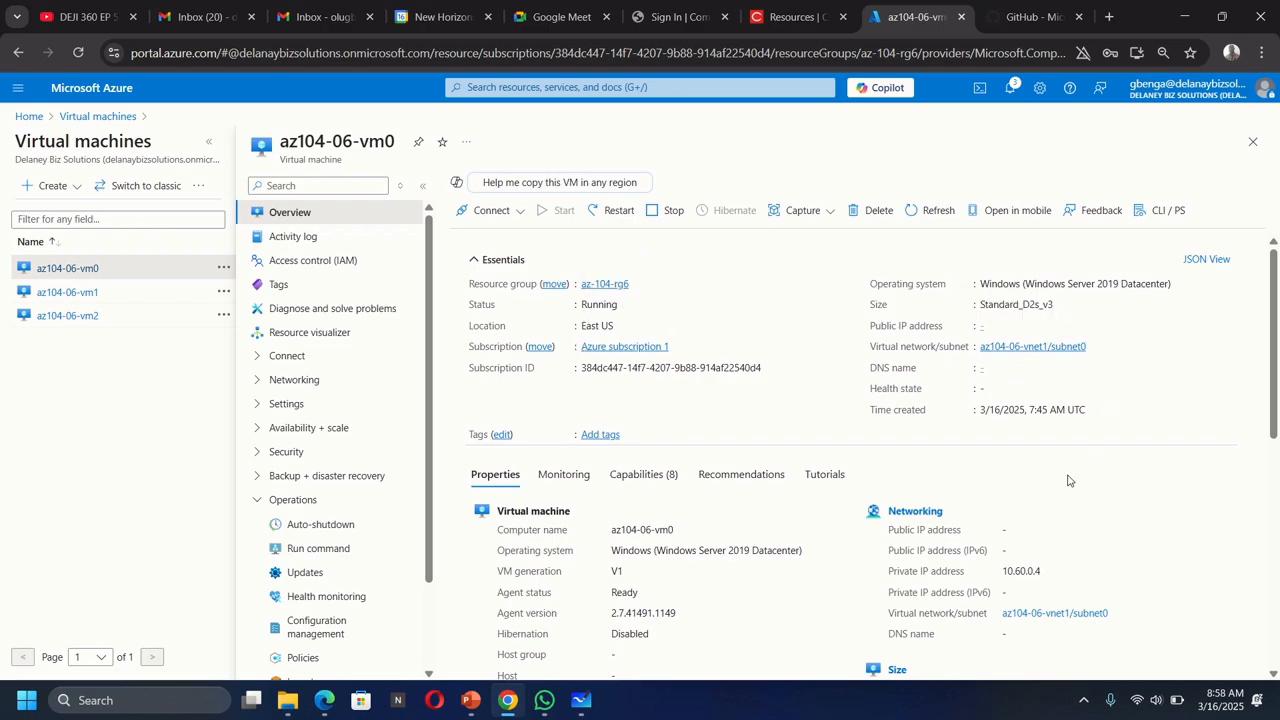
pyautogui.scroll(-3, 1067, 480)
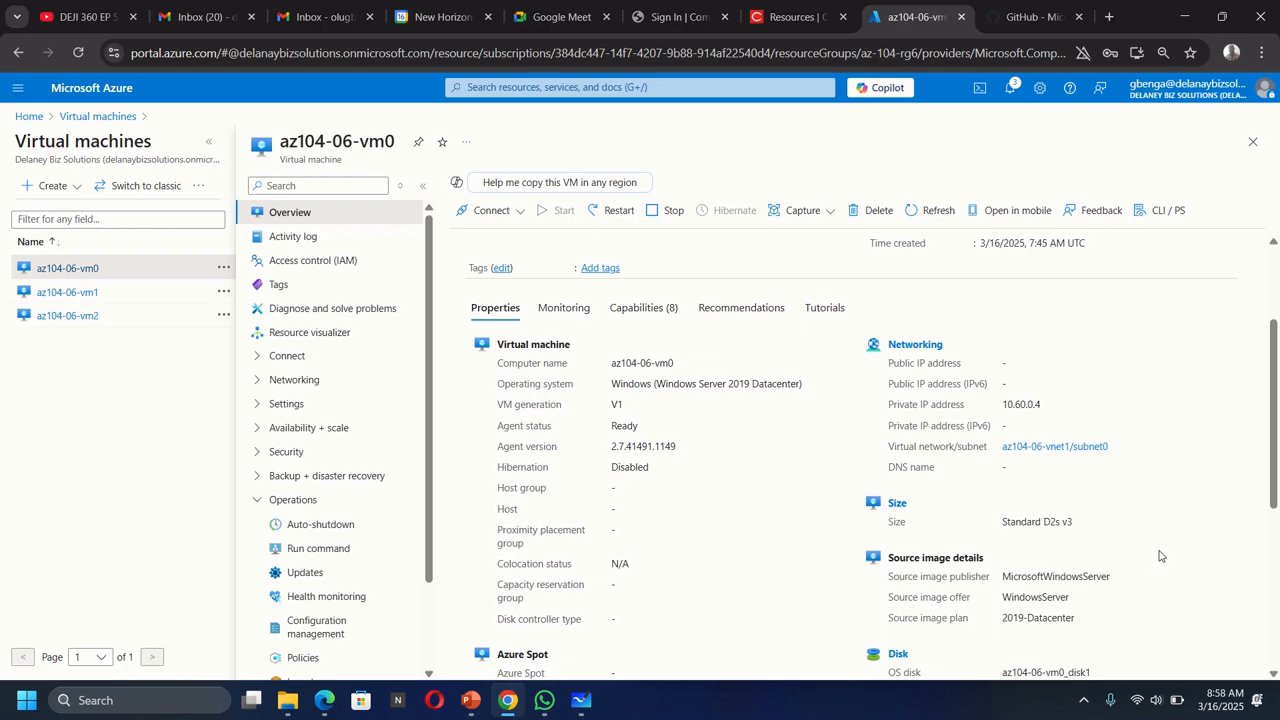
pyautogui.scroll(-1, 1159, 556)
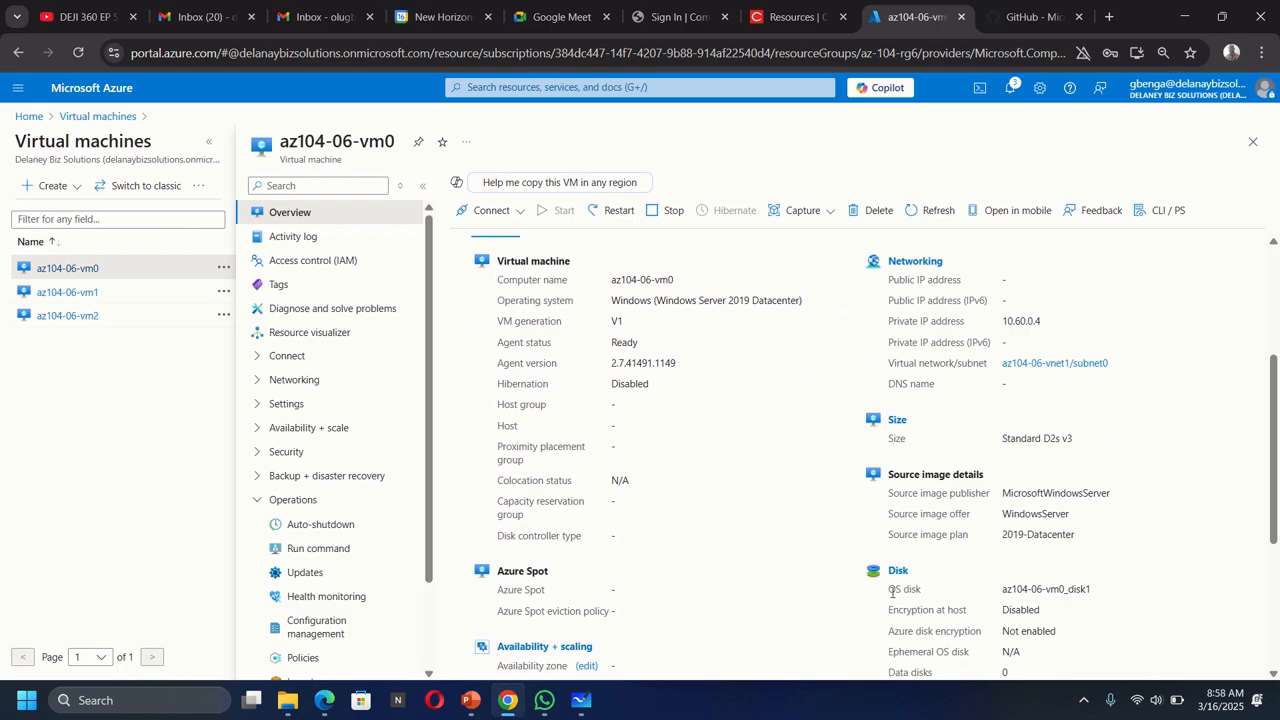
pyautogui.scroll(-3, 1163, 549)
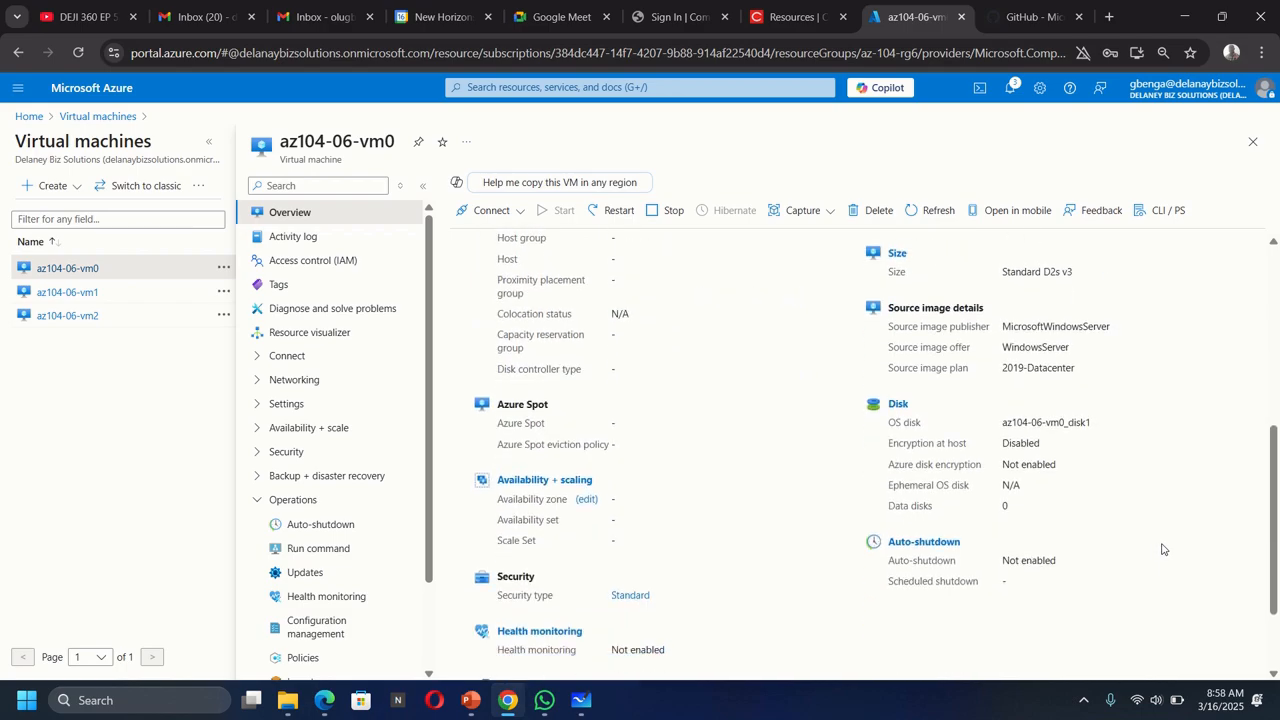
pyautogui.scroll(-1, 1163, 549)
pyautogui.scroll(1, 1163, 549)
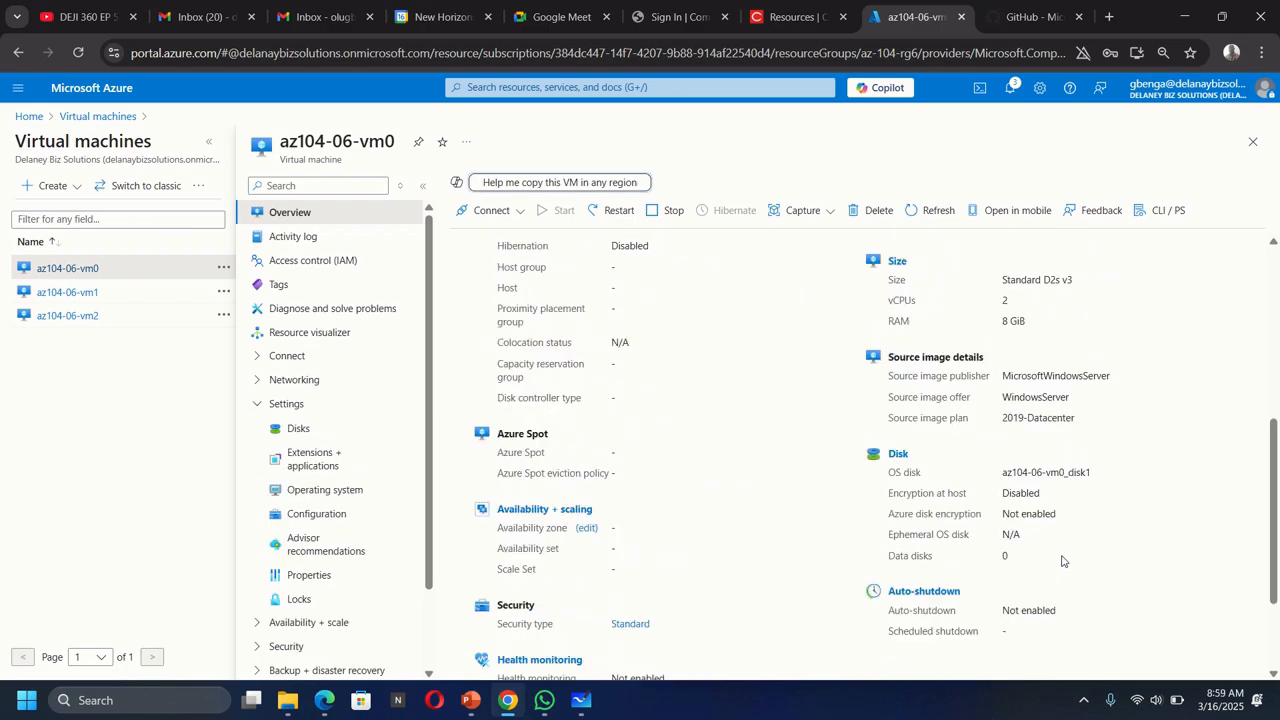
# - Open the network settings of az104-06-vm0 and check which virtual network and subnet it is attached to
pyautogui.scroll(-2, 1063, 561)
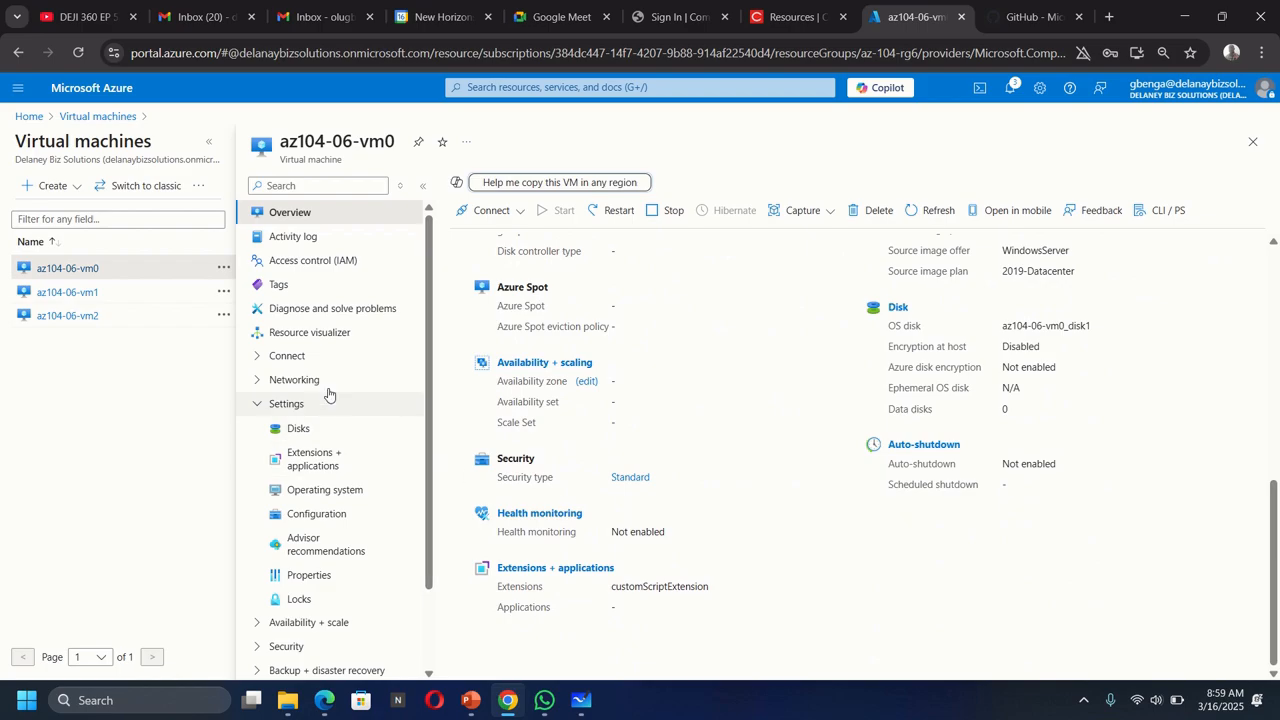
pyautogui.click(257, 381)
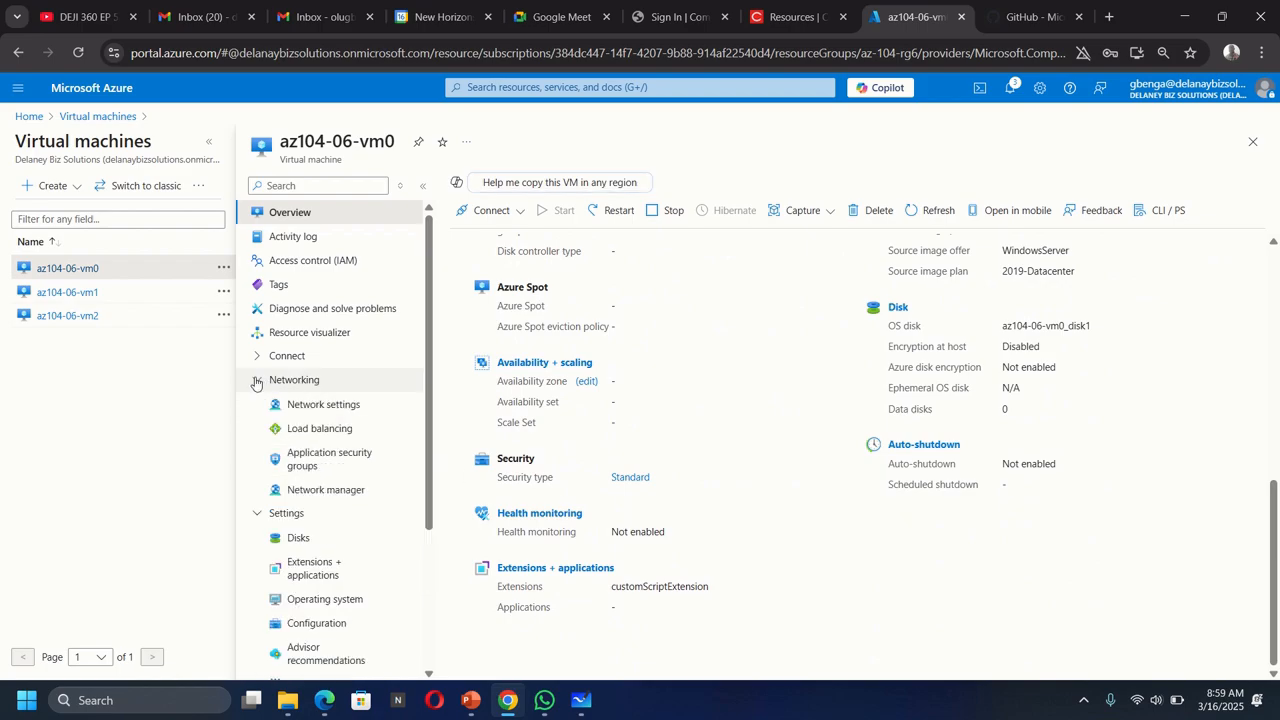
pyautogui.click(313, 406)
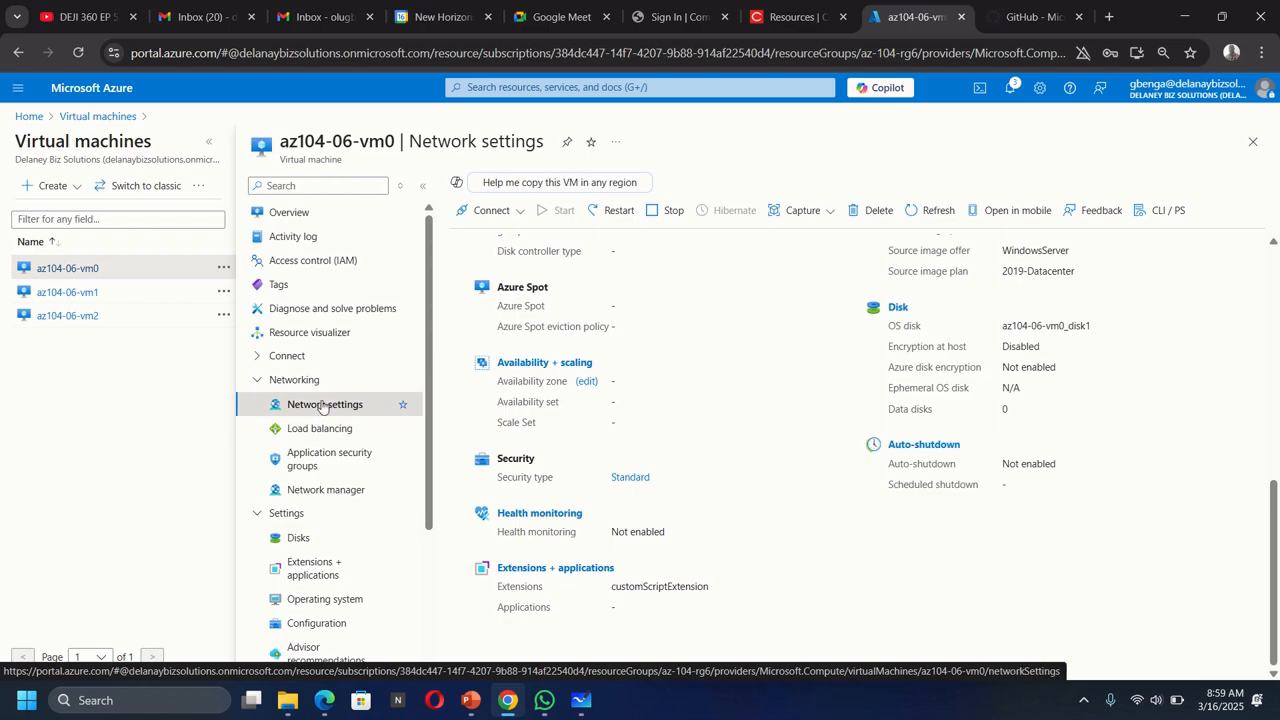
pyautogui.click(322, 405)
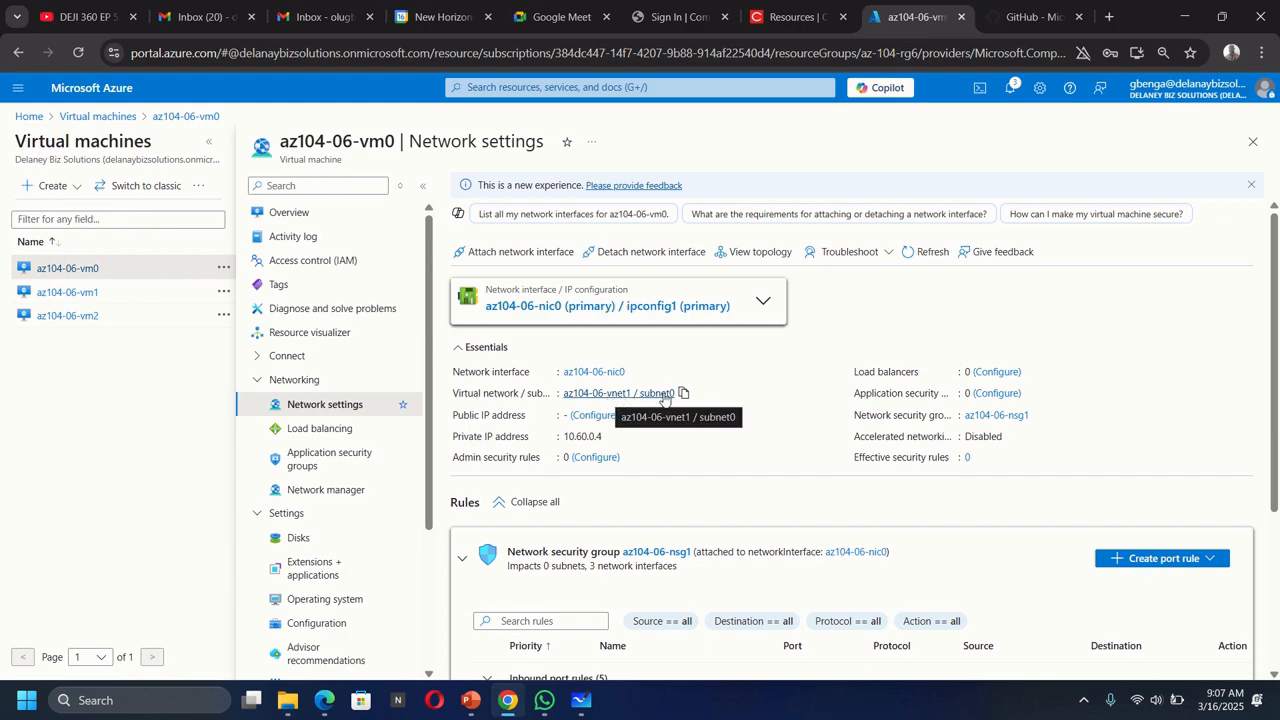
# - Switch to Microsoft Whiteboard and draw a small black pen rectangle inside the subnet0 section for the virtual machine
pyautogui.click(581, 700)
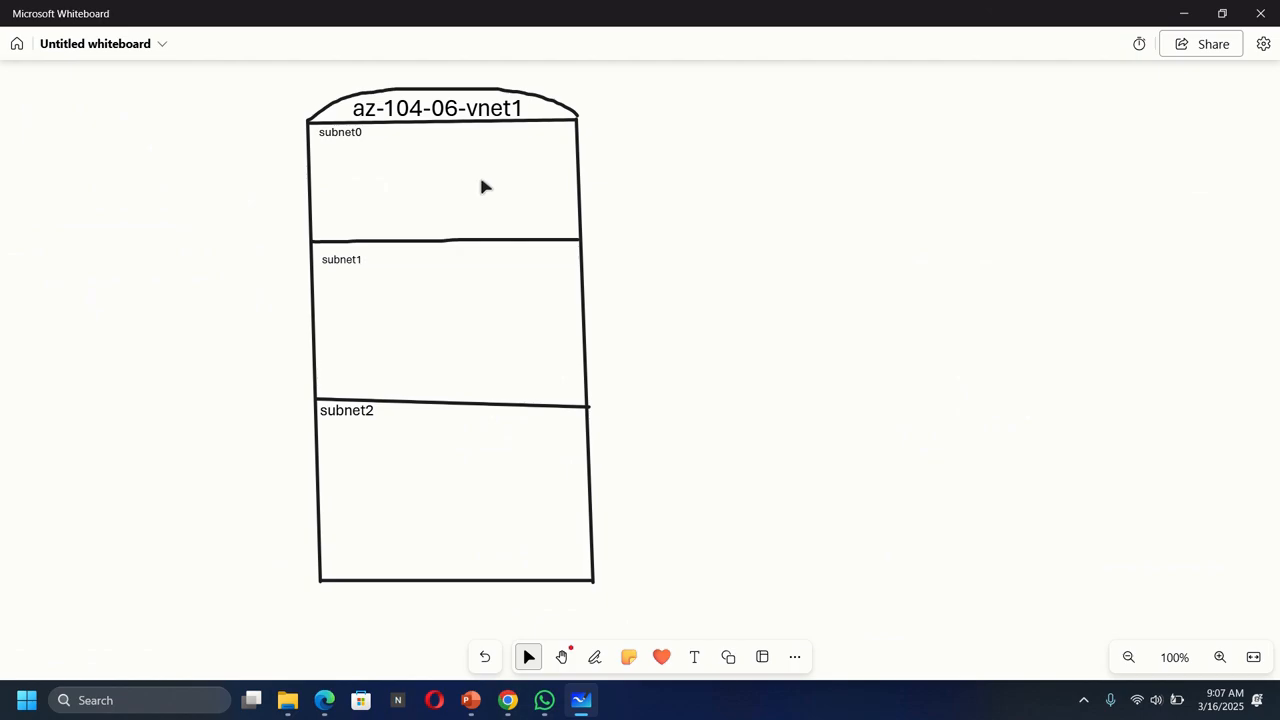
pyautogui.click(594, 657)
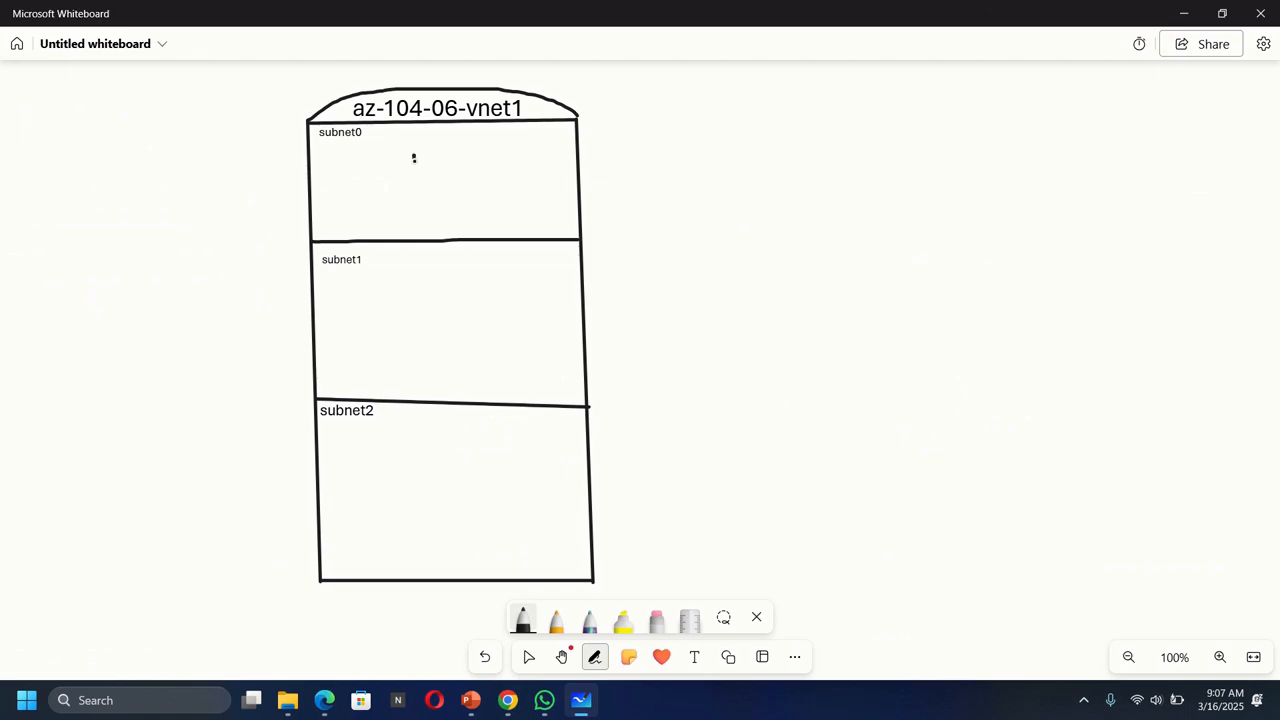
pyautogui.moveTo(414, 157); pyautogui.dragTo(415, 225)
pyautogui.moveTo(414, 156); pyautogui.dragTo(520, 154)
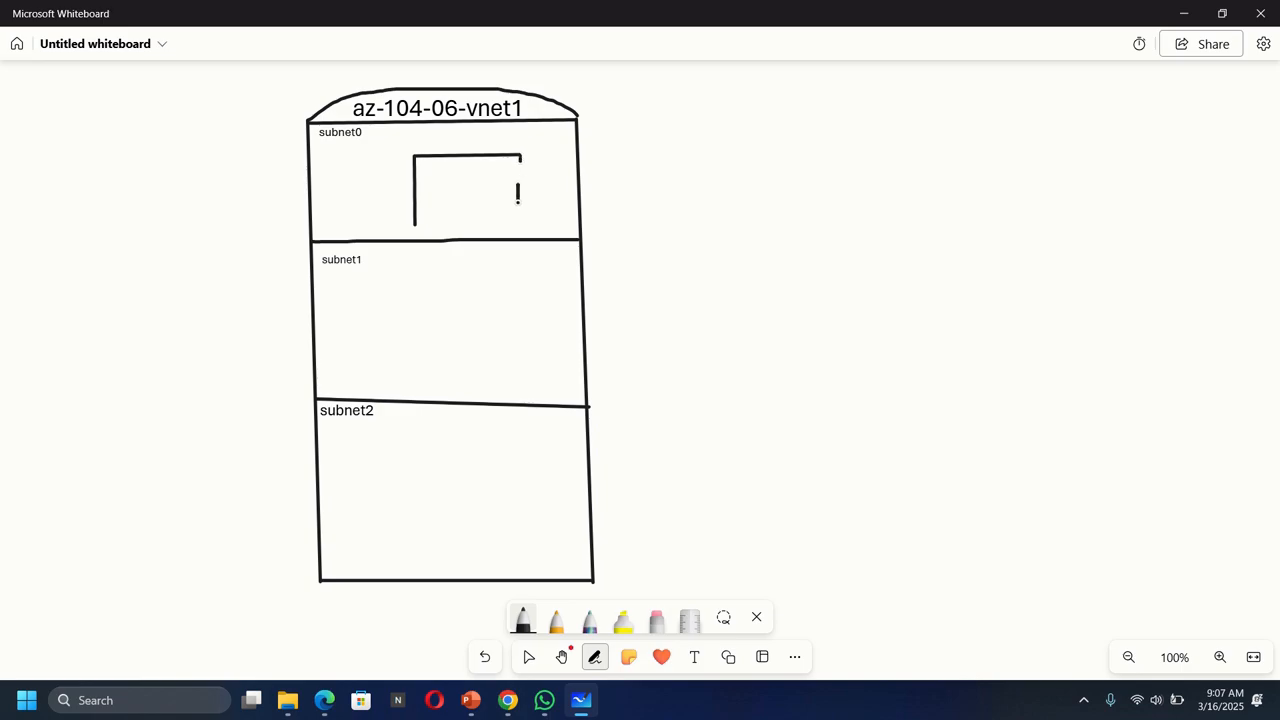
pyautogui.hotkey('ctrl', 'z')
pyautogui.moveTo(519, 158); pyautogui.dragTo(521, 222)
pyautogui.moveTo(415, 224); pyautogui.dragTo(522, 224)
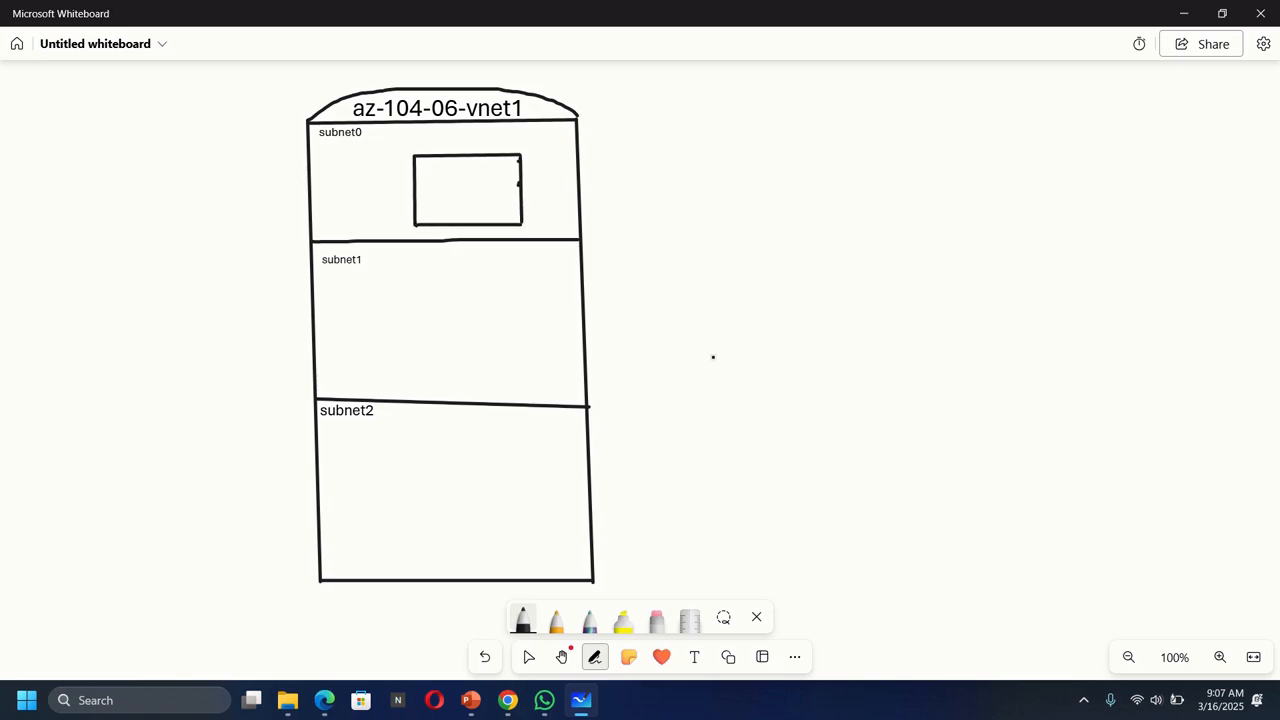
# - Add the text label az-104-06-vm0 starting inside the small rectangle in the subnet0 section
pyautogui.click(694, 657)
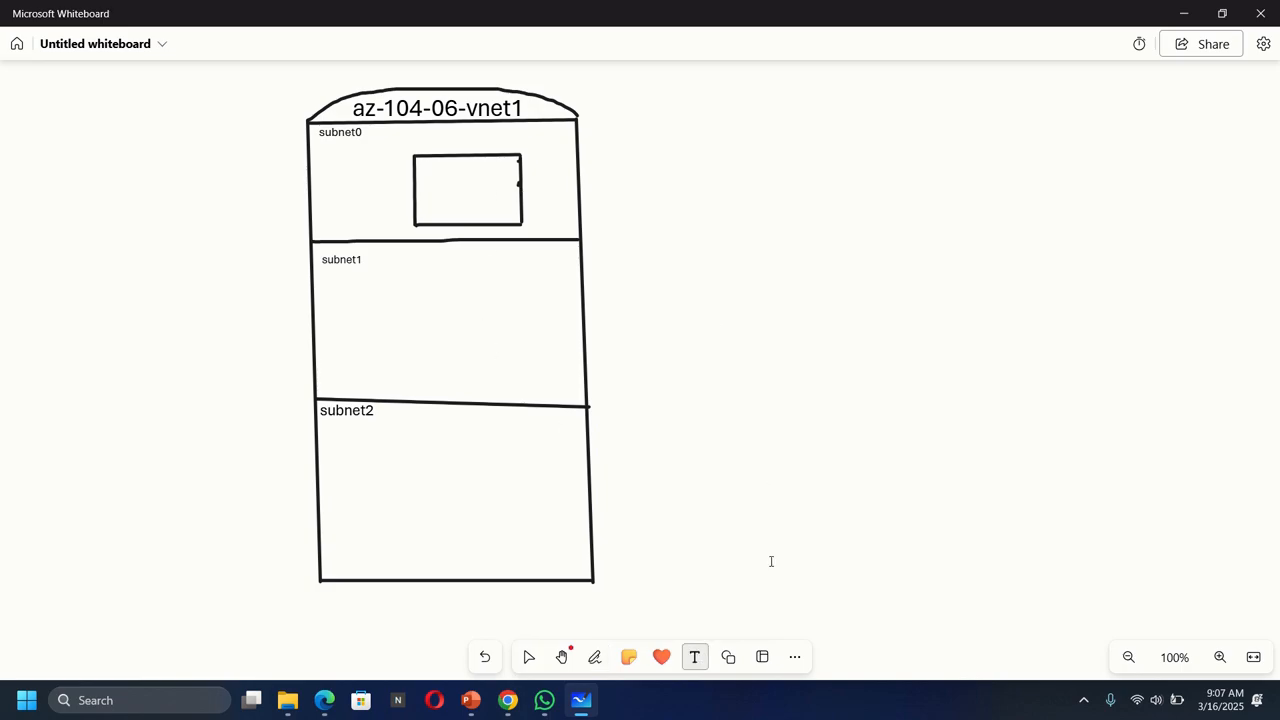
pyautogui.click(694, 657)
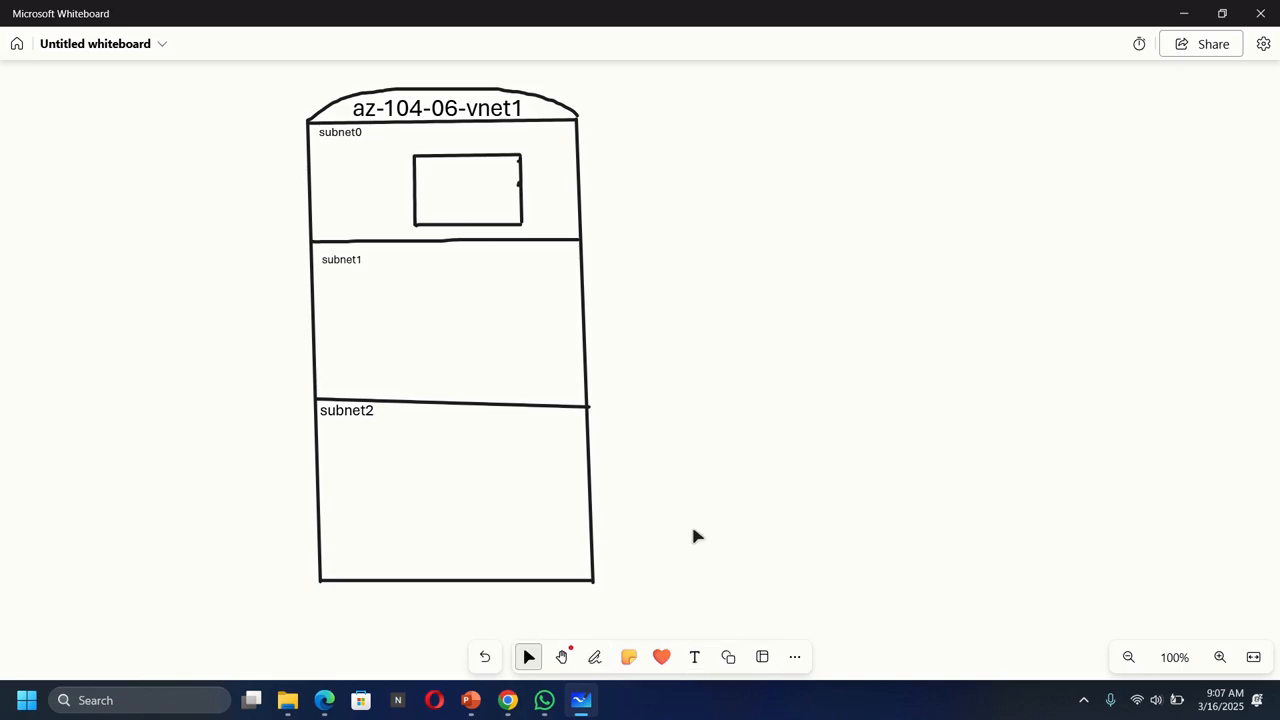
pyautogui.click(694, 657)
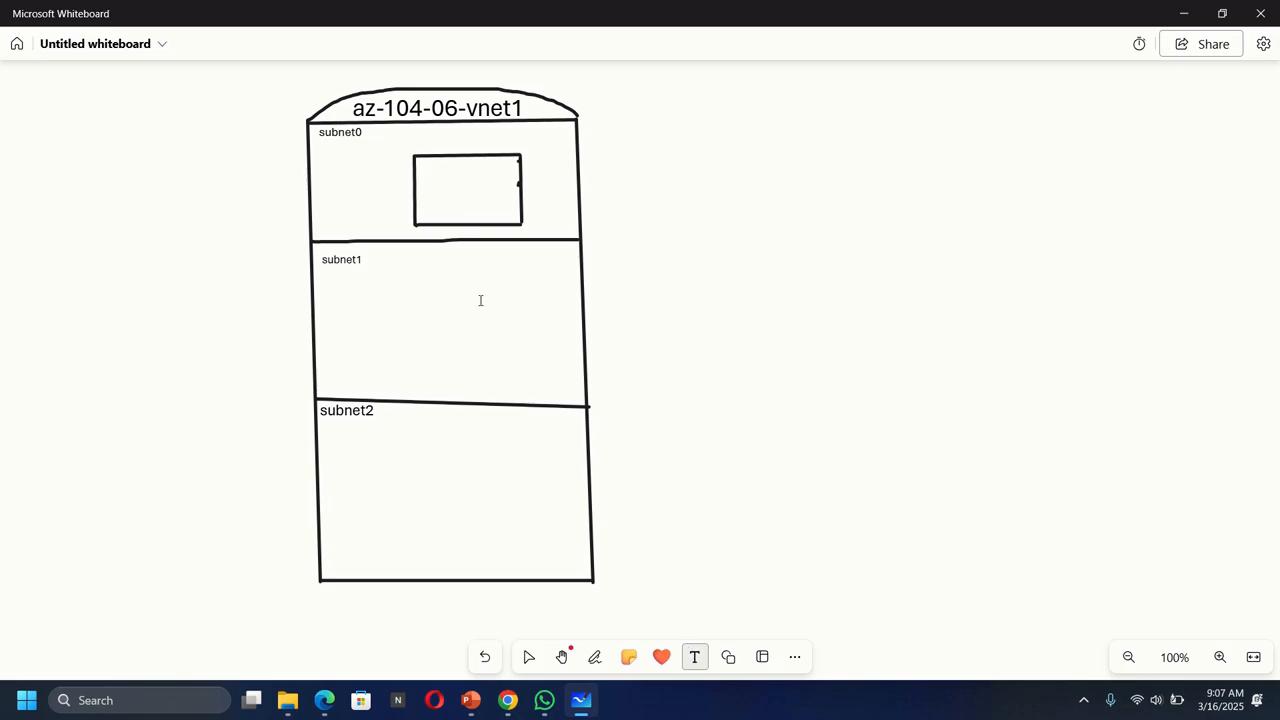
pyautogui.click(424, 189)
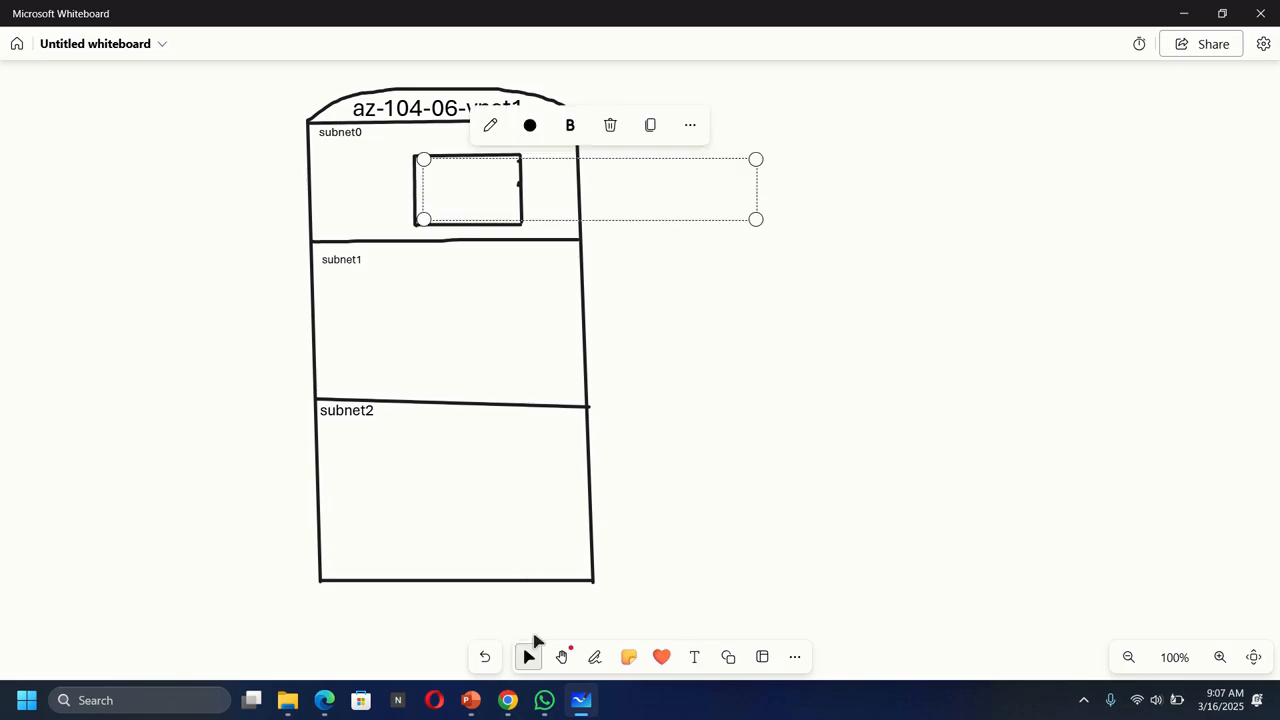
pyautogui.moveTo(506, 707)
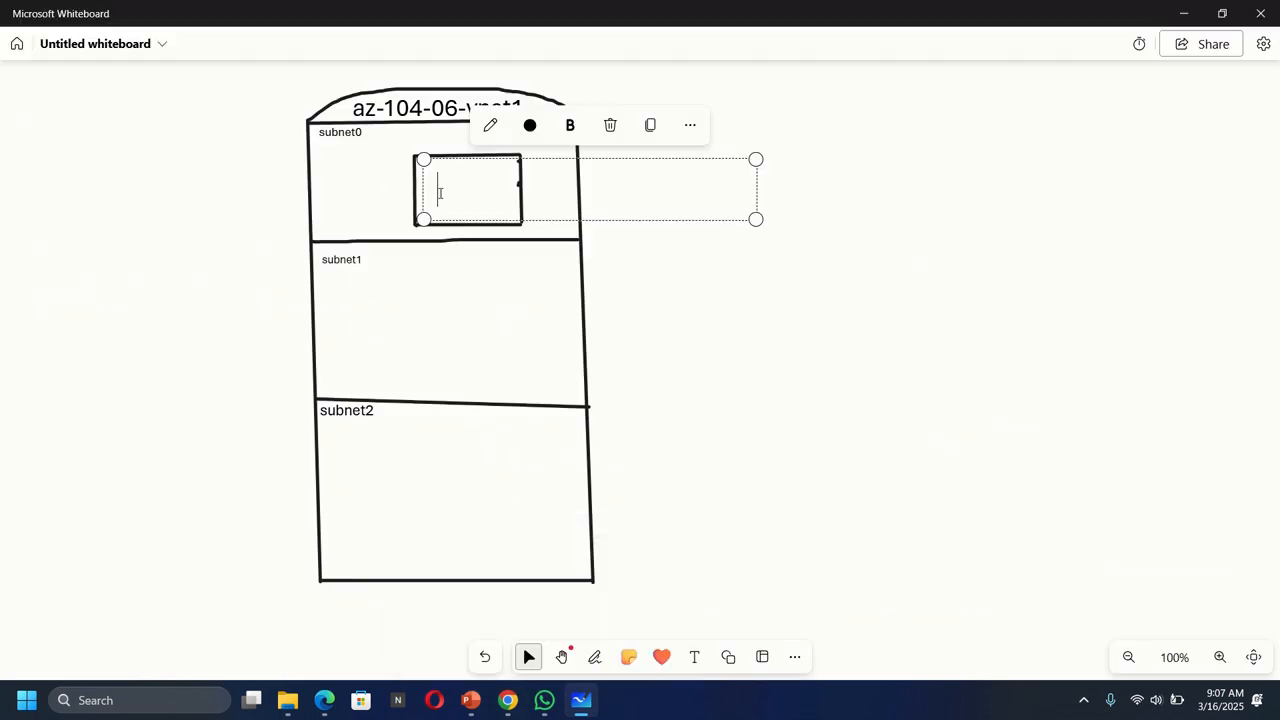
pyautogui.write('az-')
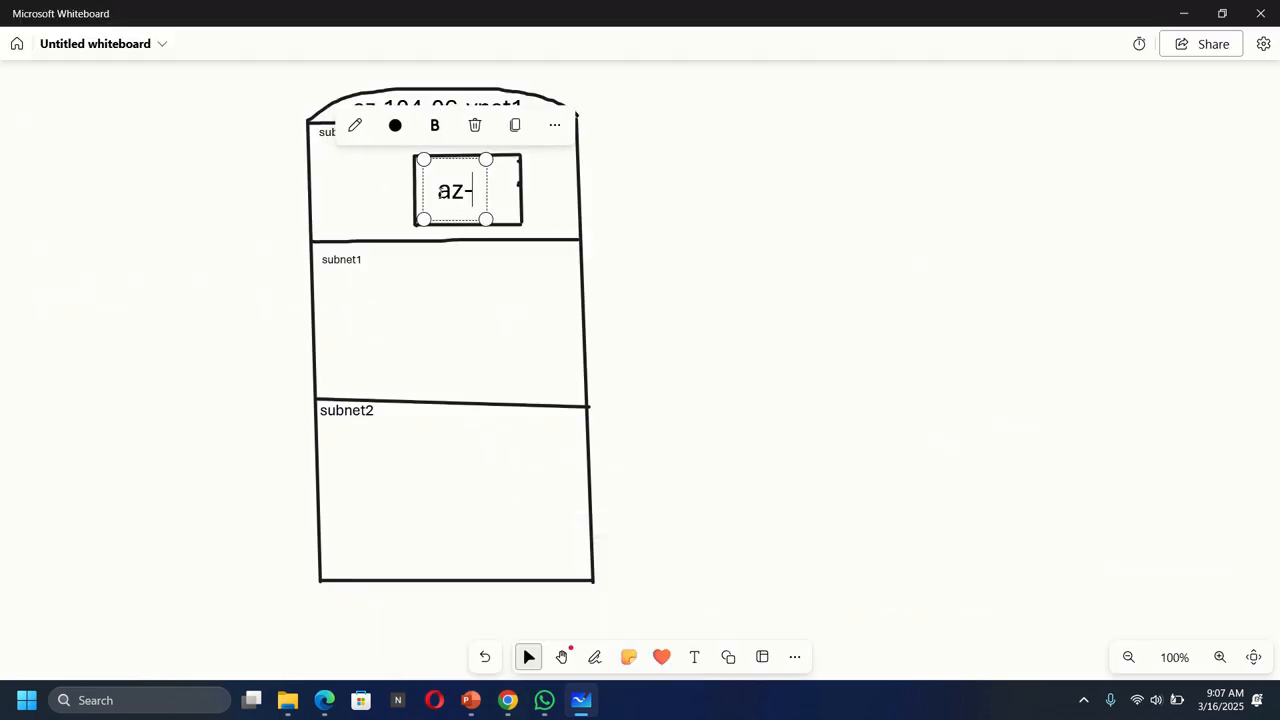
pyautogui.write('104')
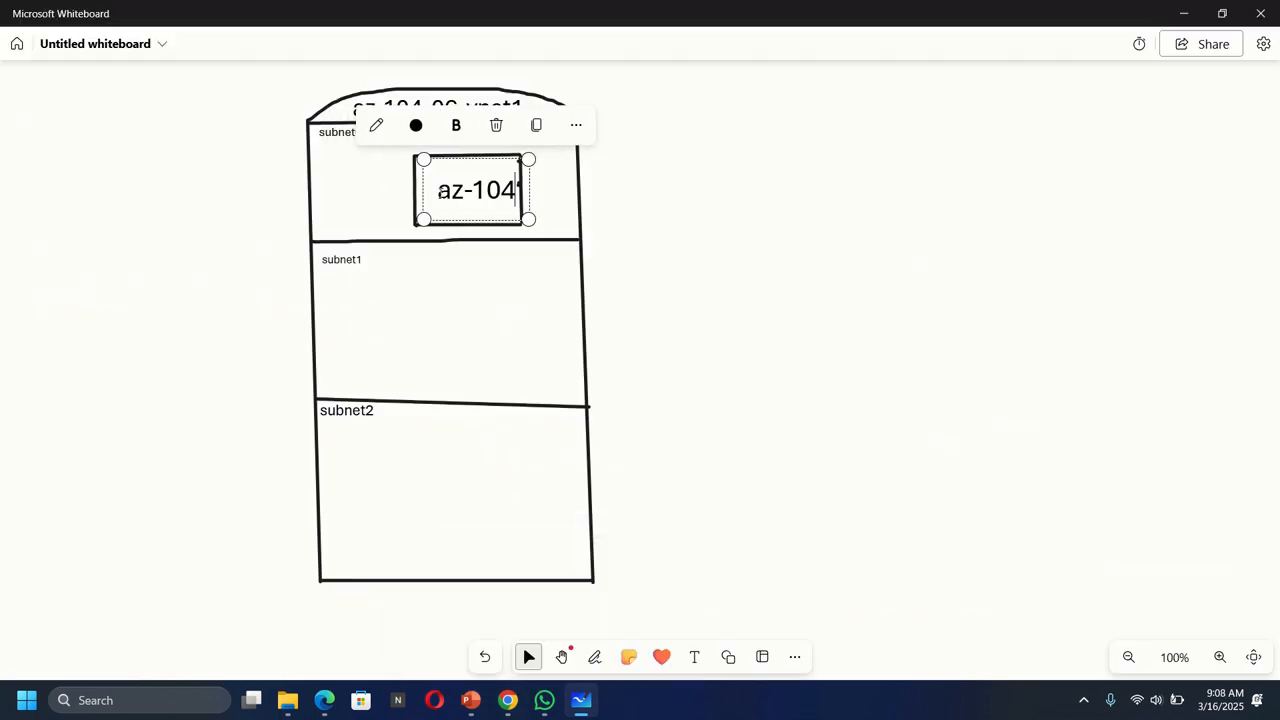
pyautogui.write('-06')
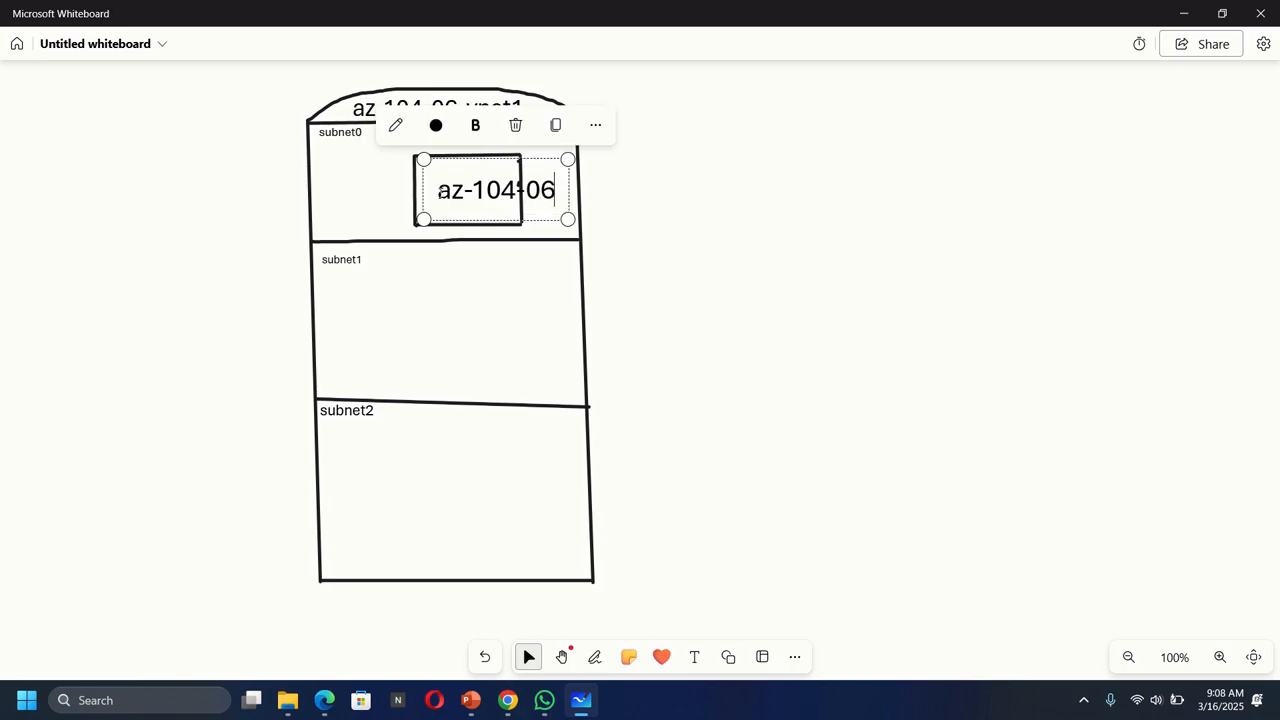
pyautogui.write('-vm')
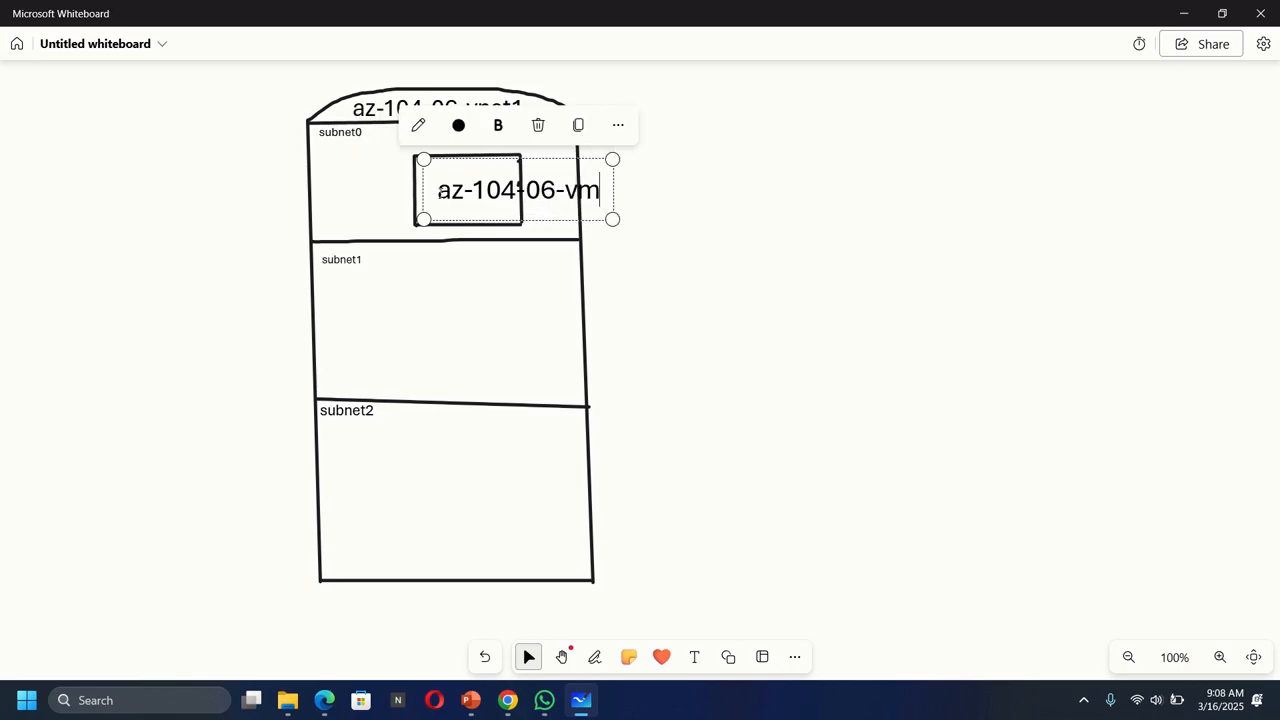
pyautogui.write('0')
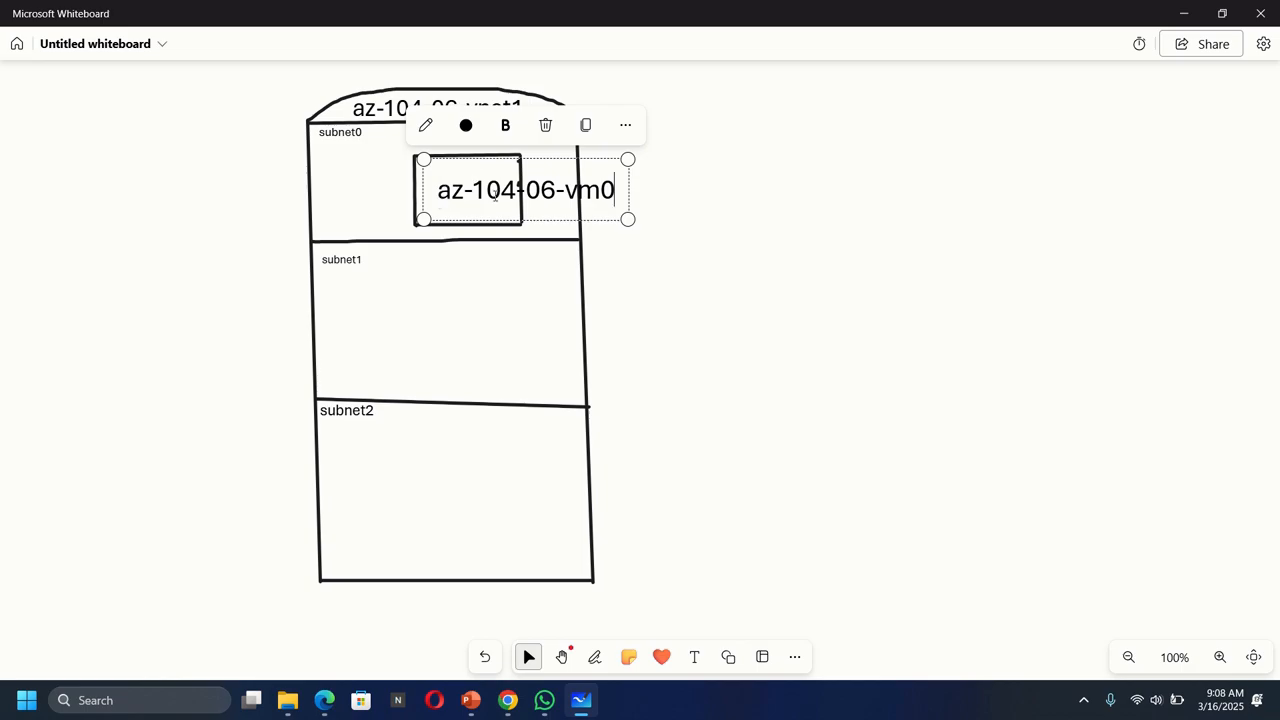
# - Shrink the az-104-06-vm0 label so it fits within its small rectangle, and deselect it
pyautogui.moveTo(627, 218); pyautogui.dragTo(565, 208)
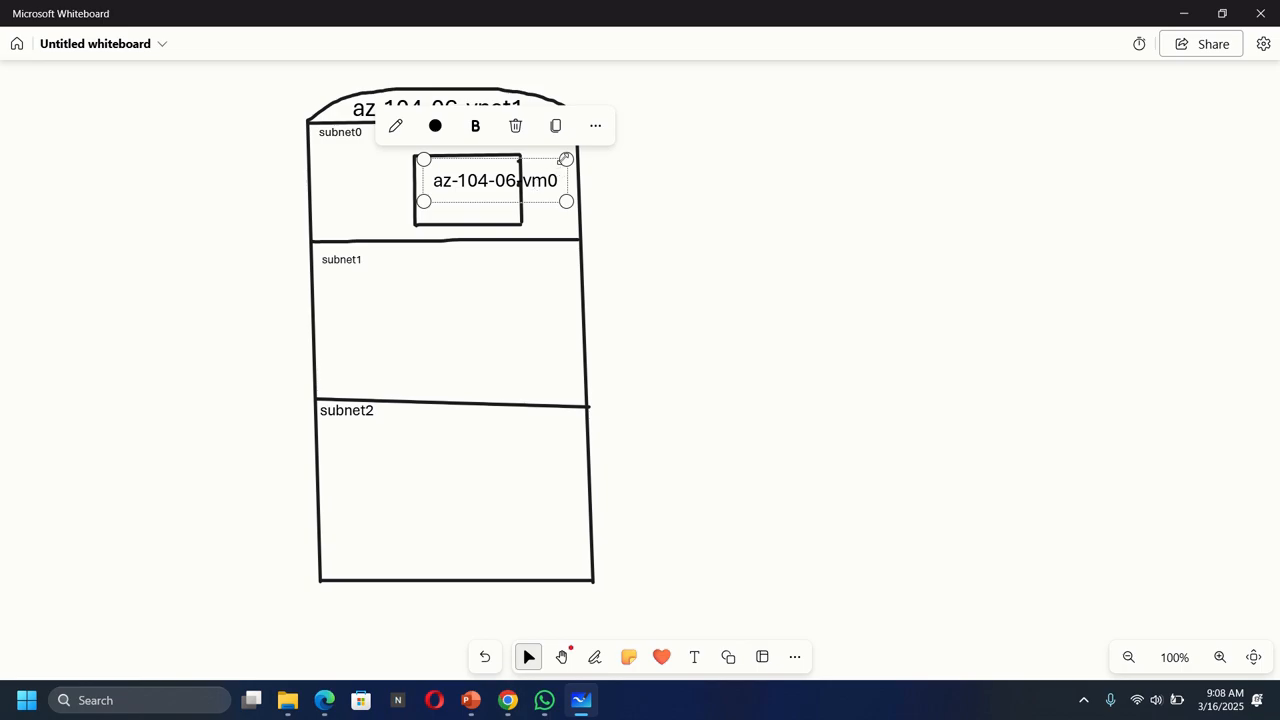
pyautogui.moveTo(565, 159); pyautogui.dragTo(510, 176)
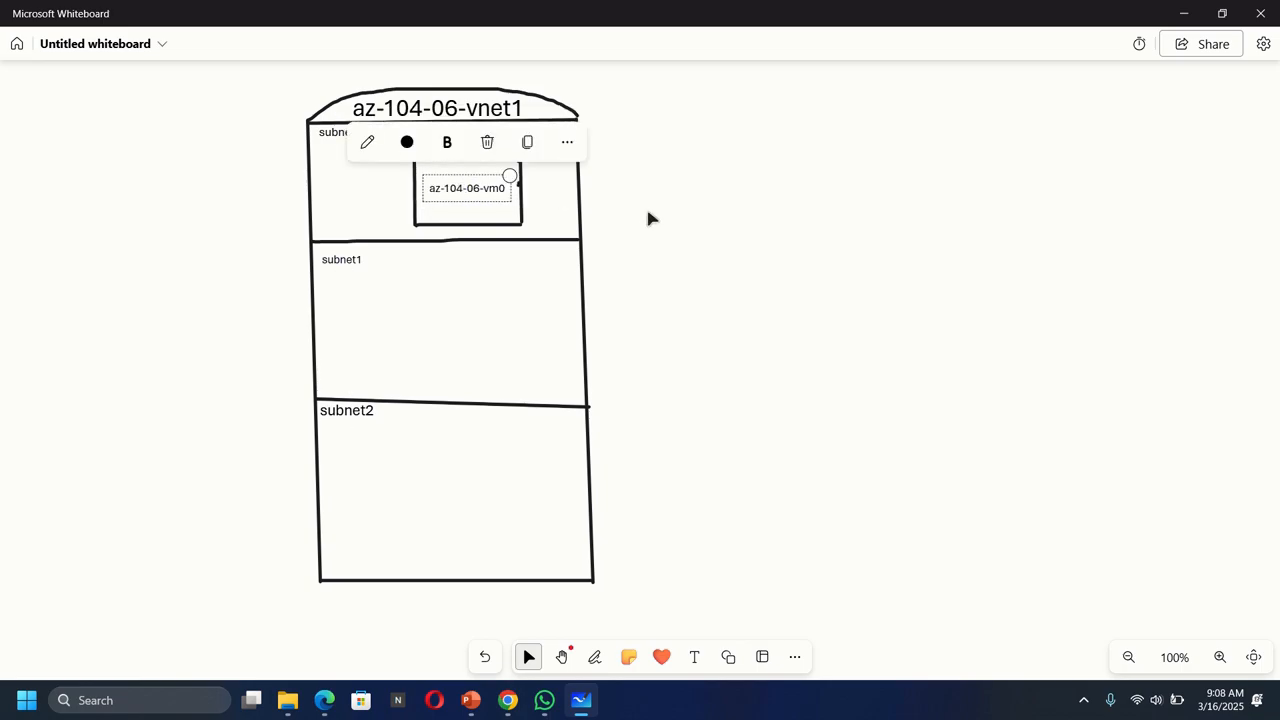
pyautogui.click(643, 243)
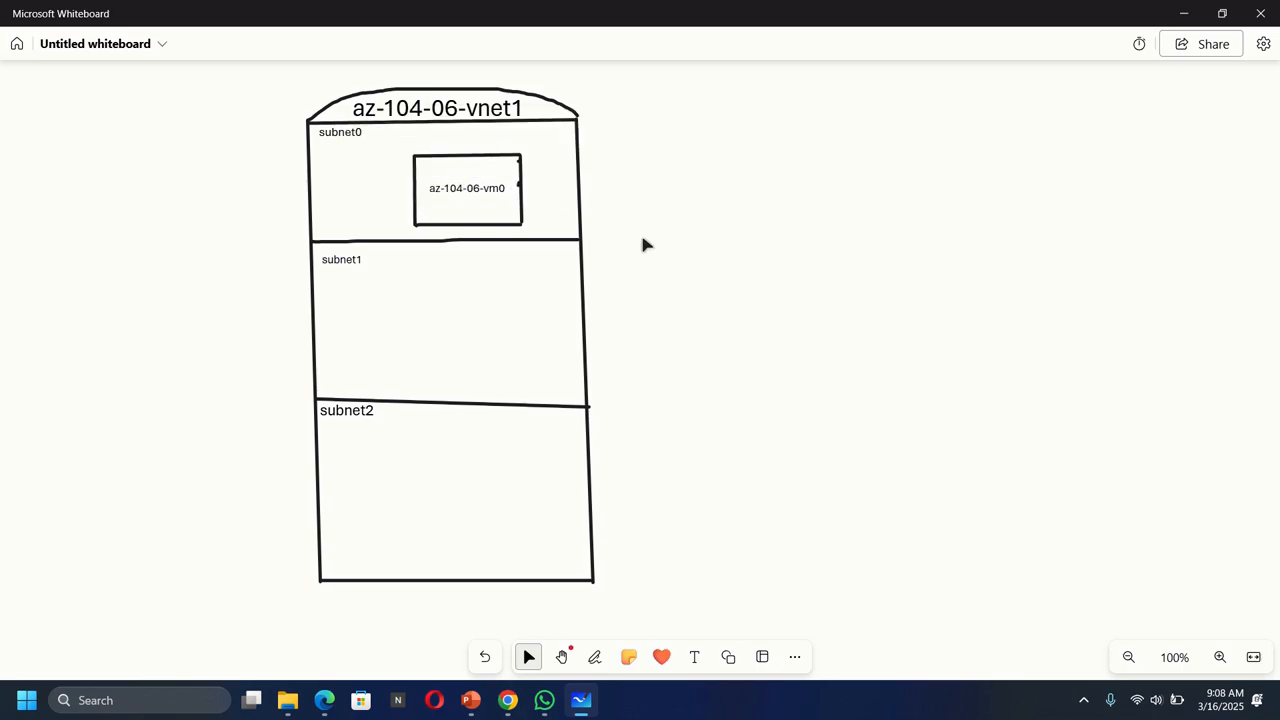
# - Switch to the Azure portal and check the virtual network and subnet in the network settings of az104-06-vm1
pyautogui.click(508, 700)
pyautogui.click(68, 292)
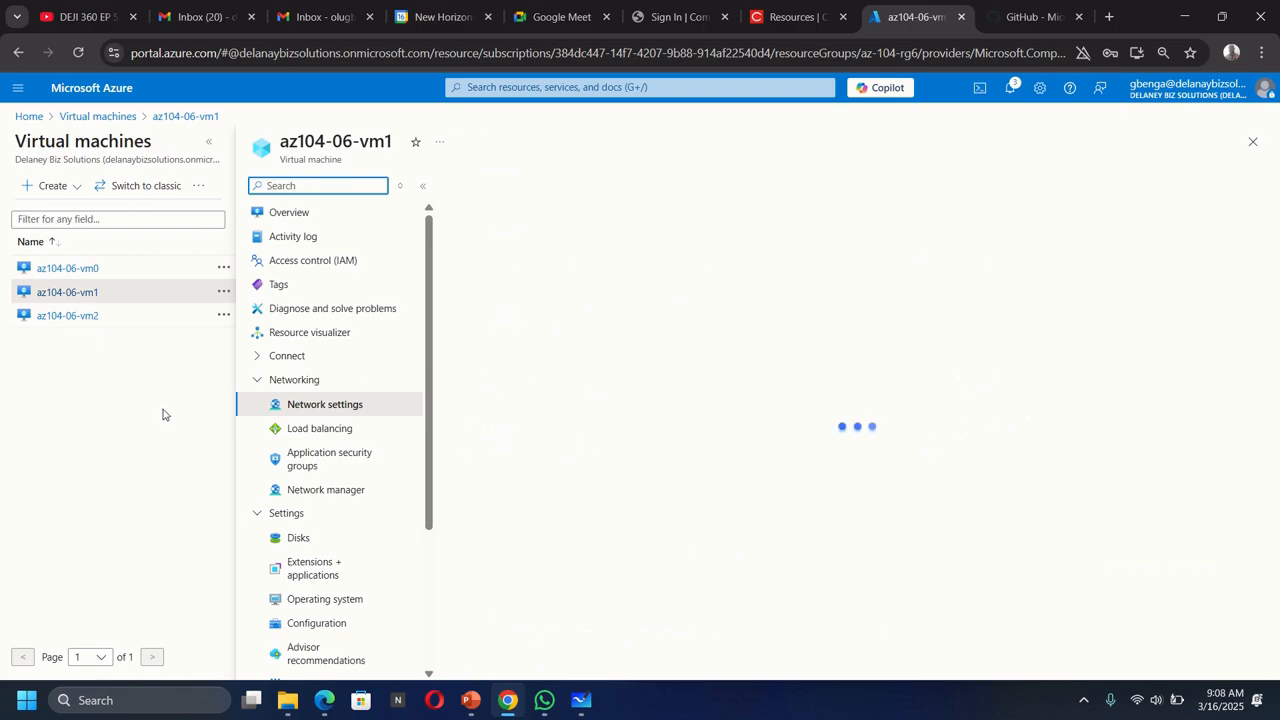
pyautogui.moveTo(583, 703)
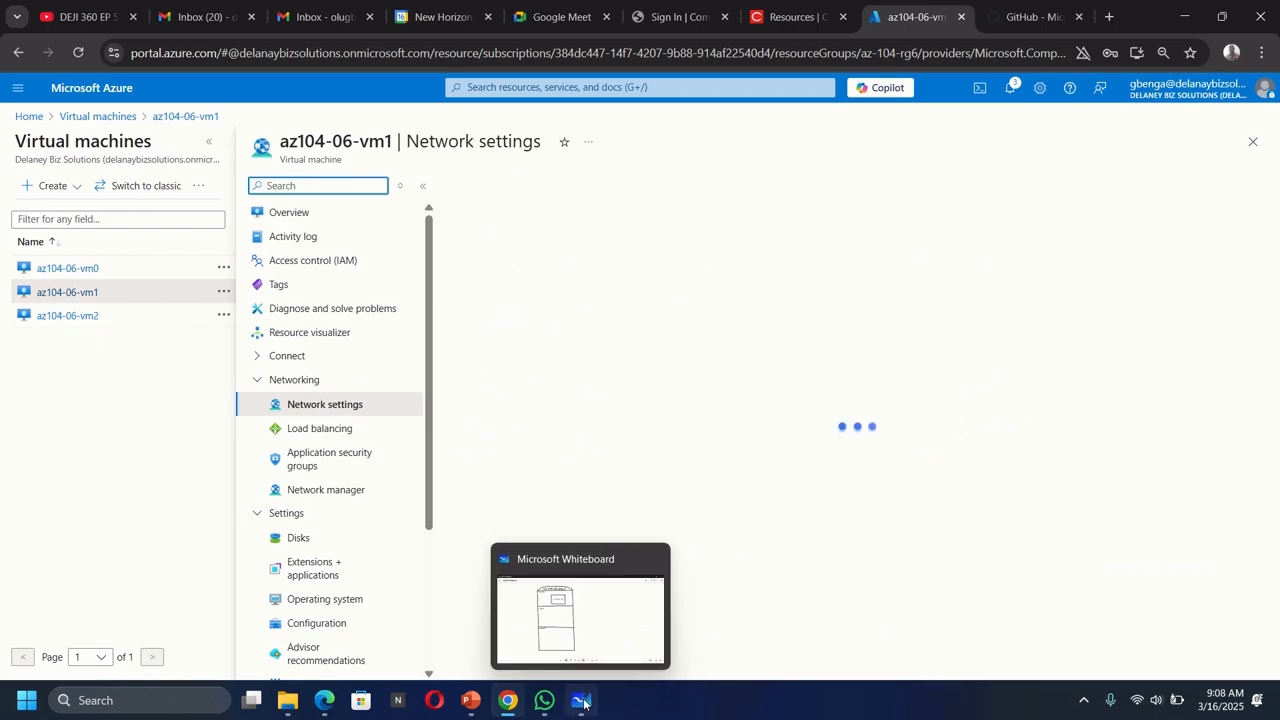
pyautogui.click(1122, 382)
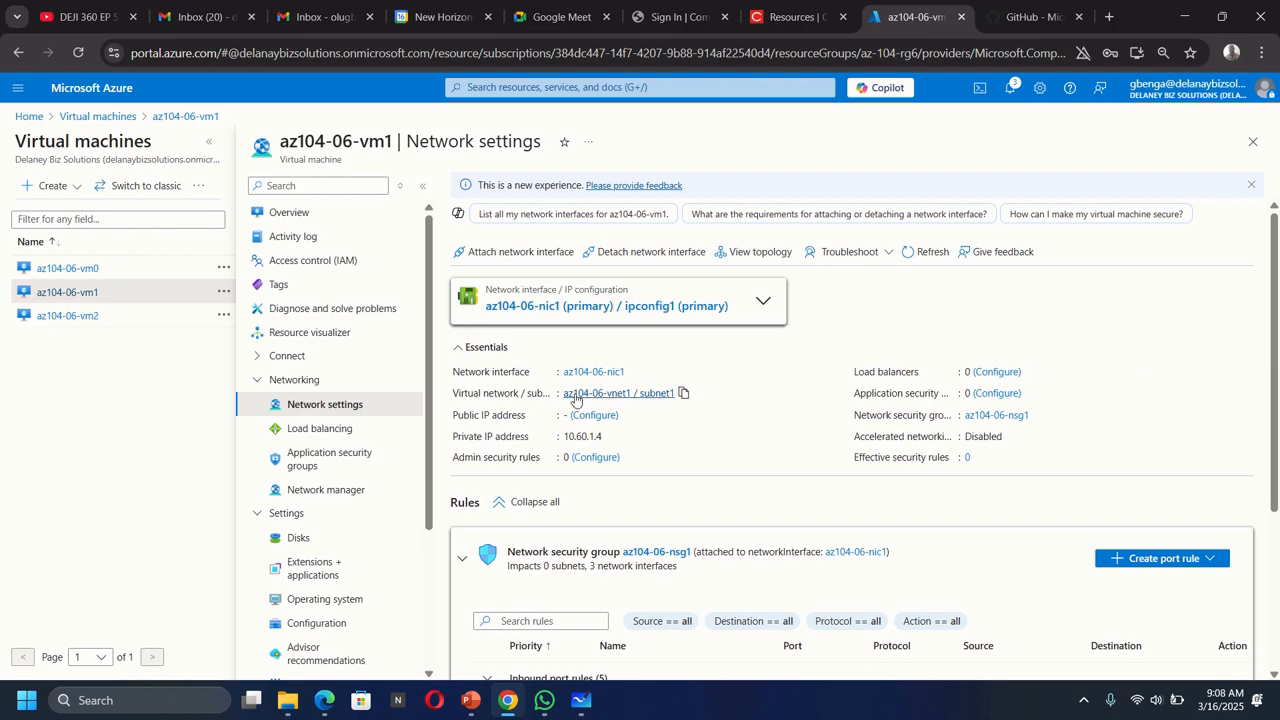
# - Switch to Microsoft Whiteboard and draw a small black pen rectangle inside the subnet1 section
pyautogui.click(582, 702)
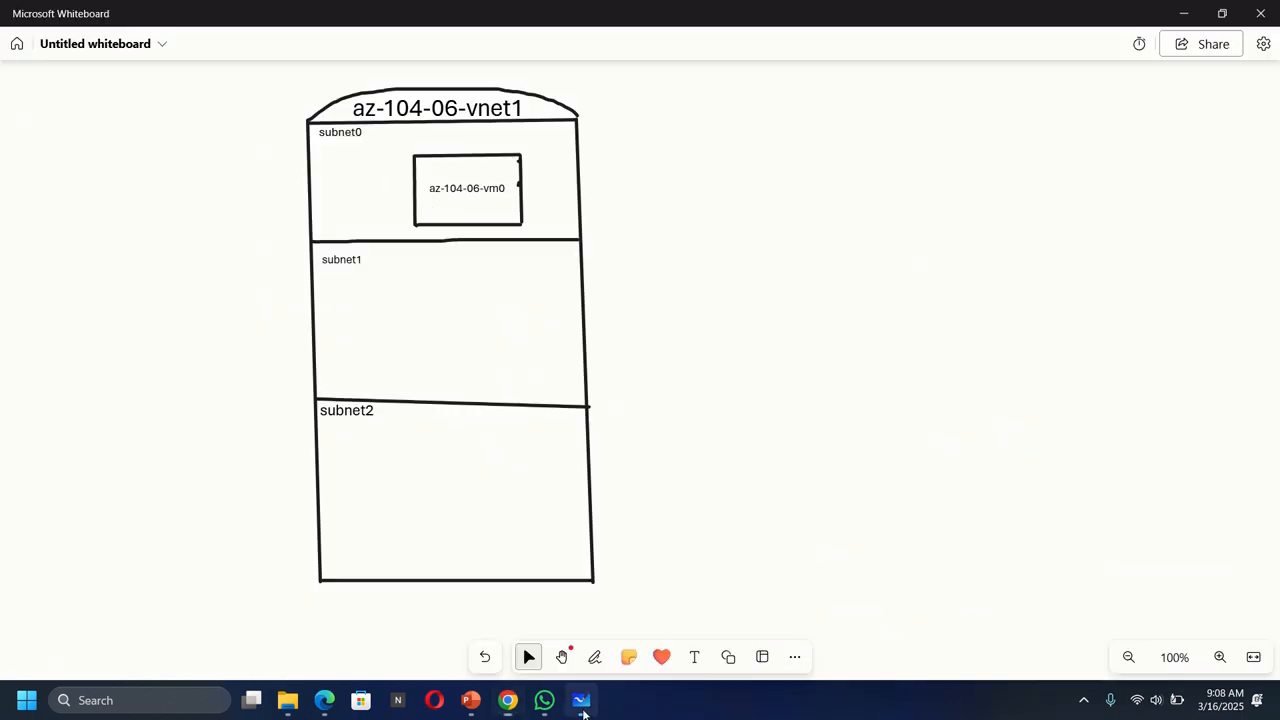
pyautogui.click(594, 657)
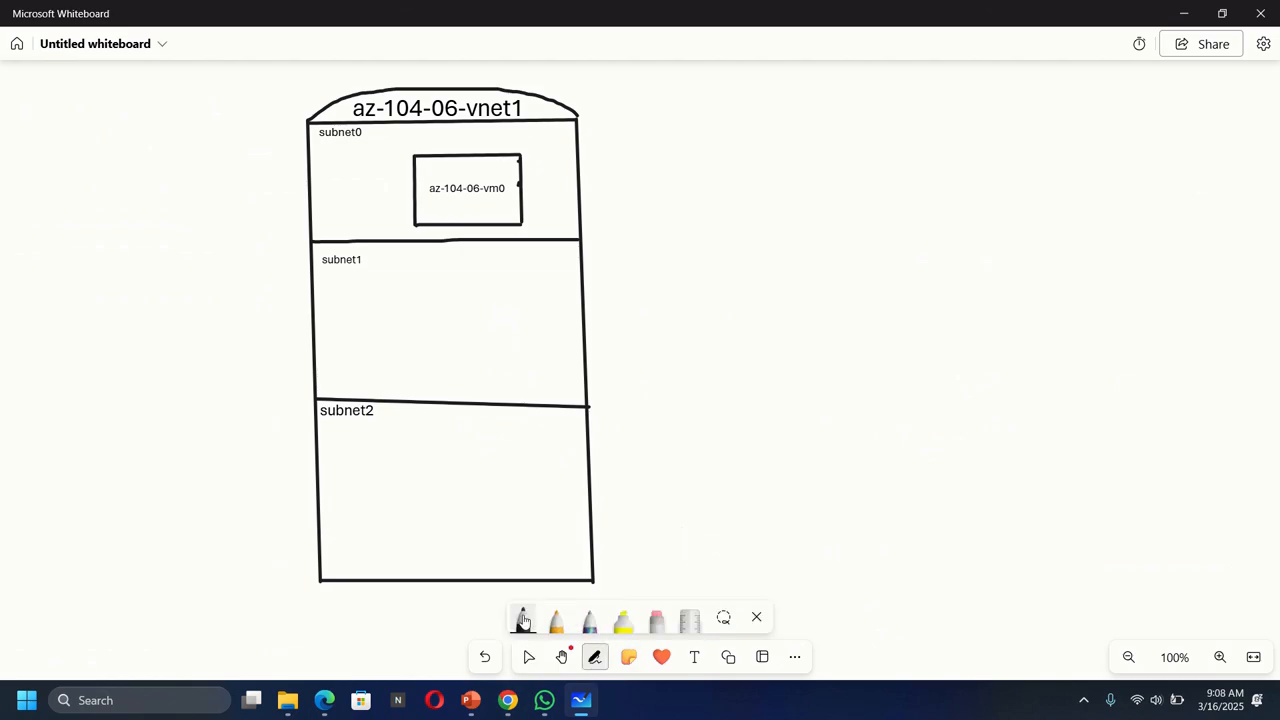
pyautogui.click(527, 617)
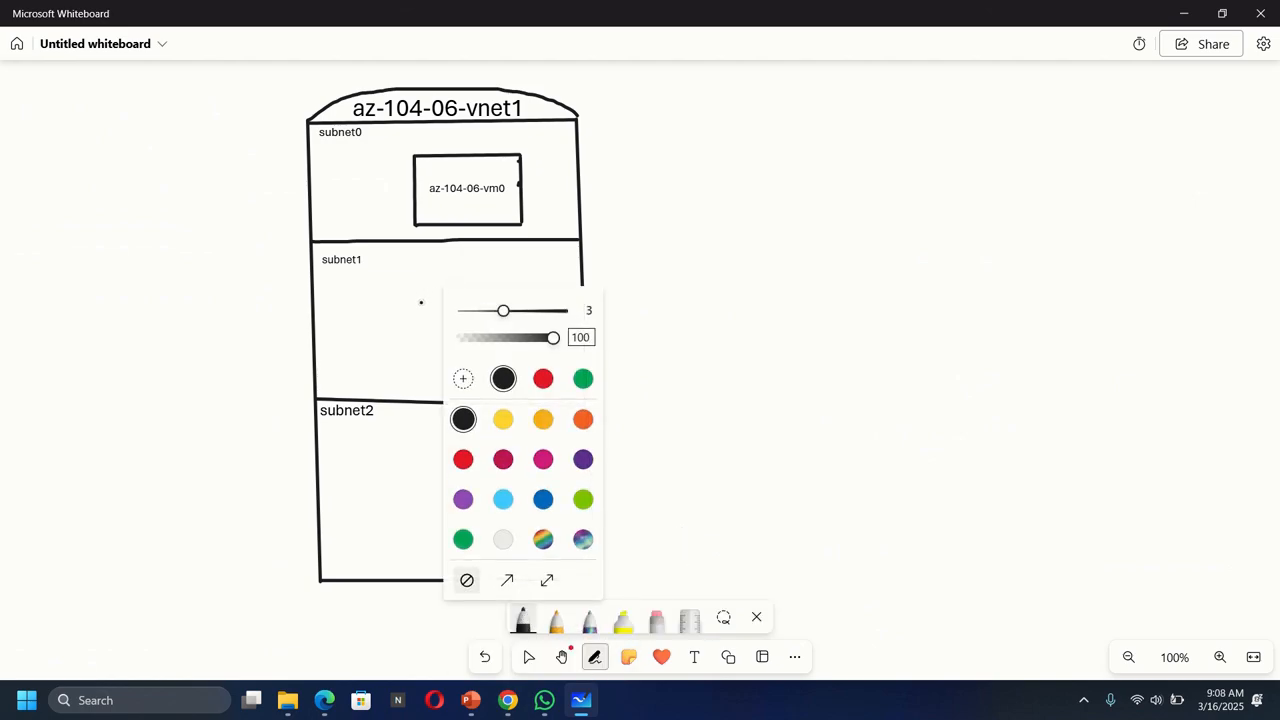
pyautogui.moveTo(420, 296); pyautogui.dragTo(421, 376)
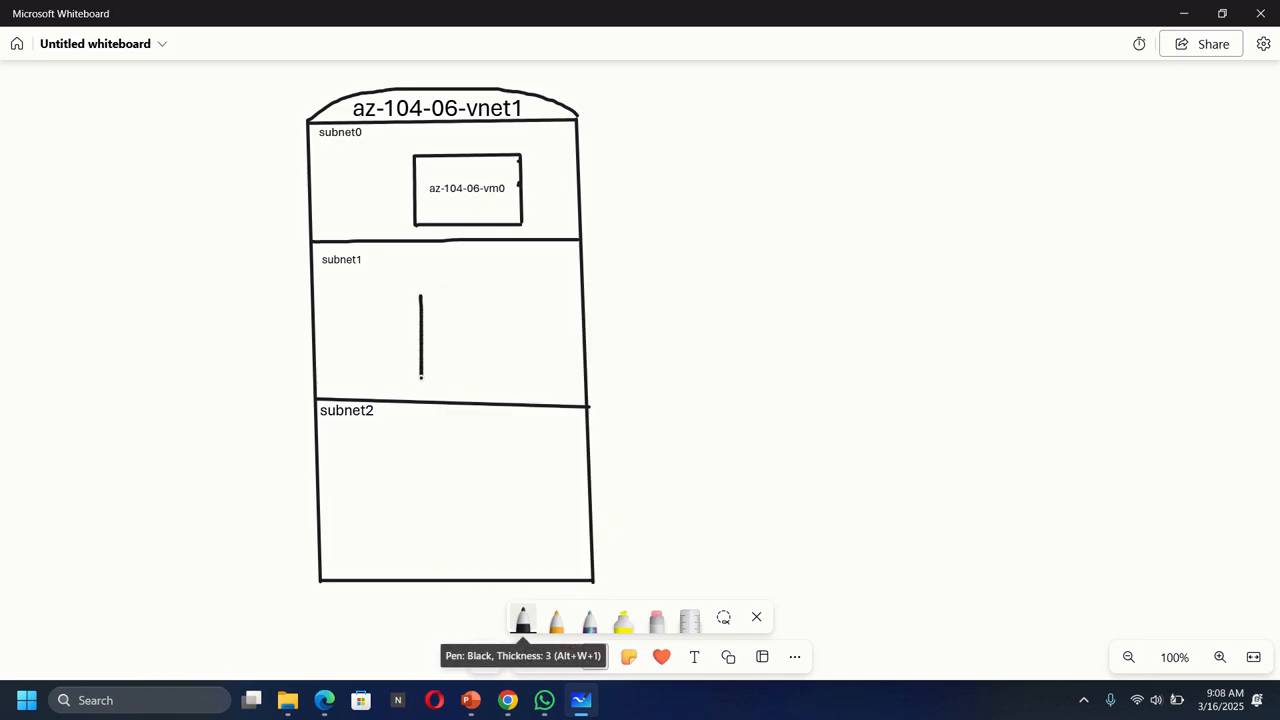
pyautogui.moveTo(421, 296); pyautogui.dragTo(529, 296)
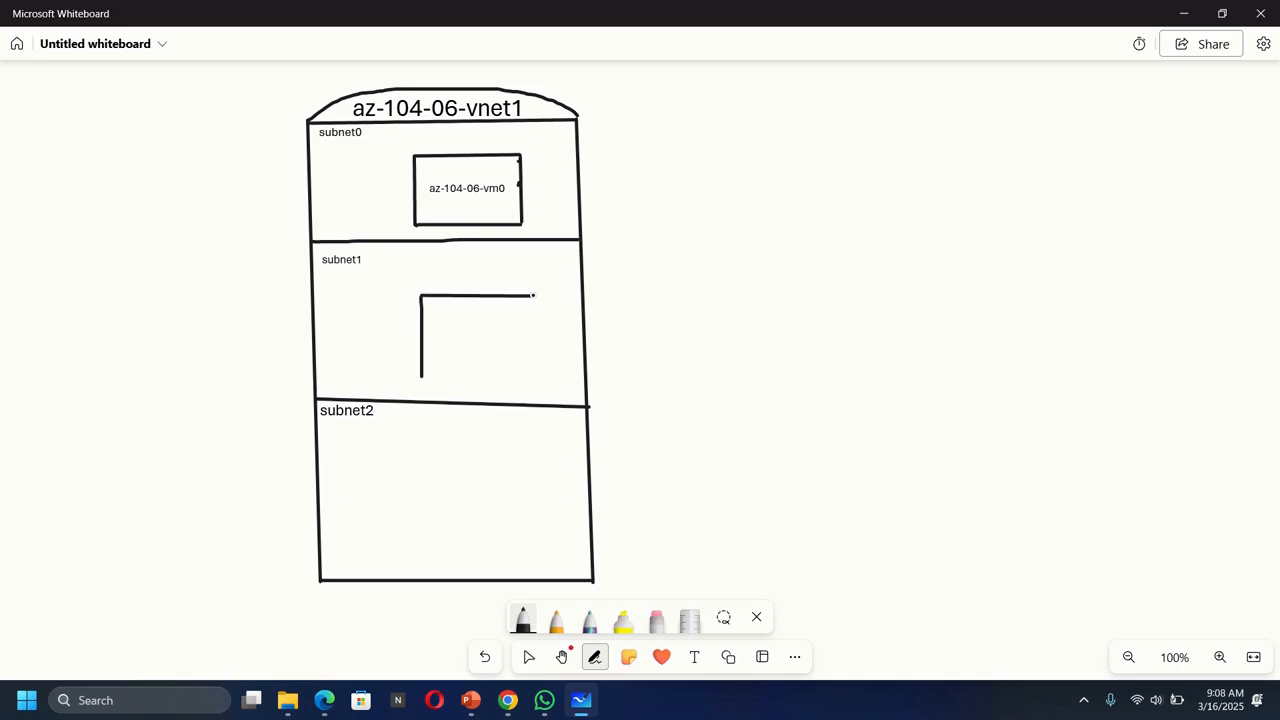
pyautogui.moveTo(533, 295); pyautogui.dragTo(534, 371)
pyautogui.moveTo(446, 377); pyautogui.dragTo(526, 377)
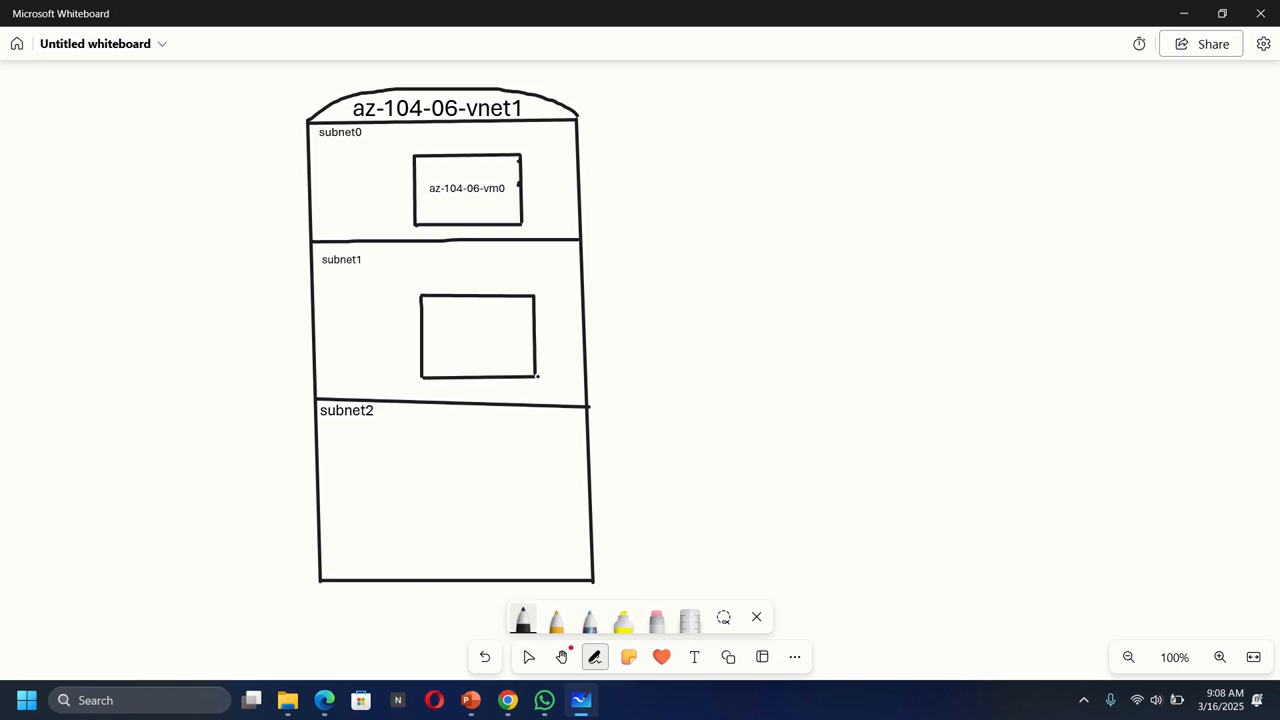
# - Add the text label az-104-06-vm1 starting inside the small rectangle in the subnet1 section
pyautogui.click(694, 656)
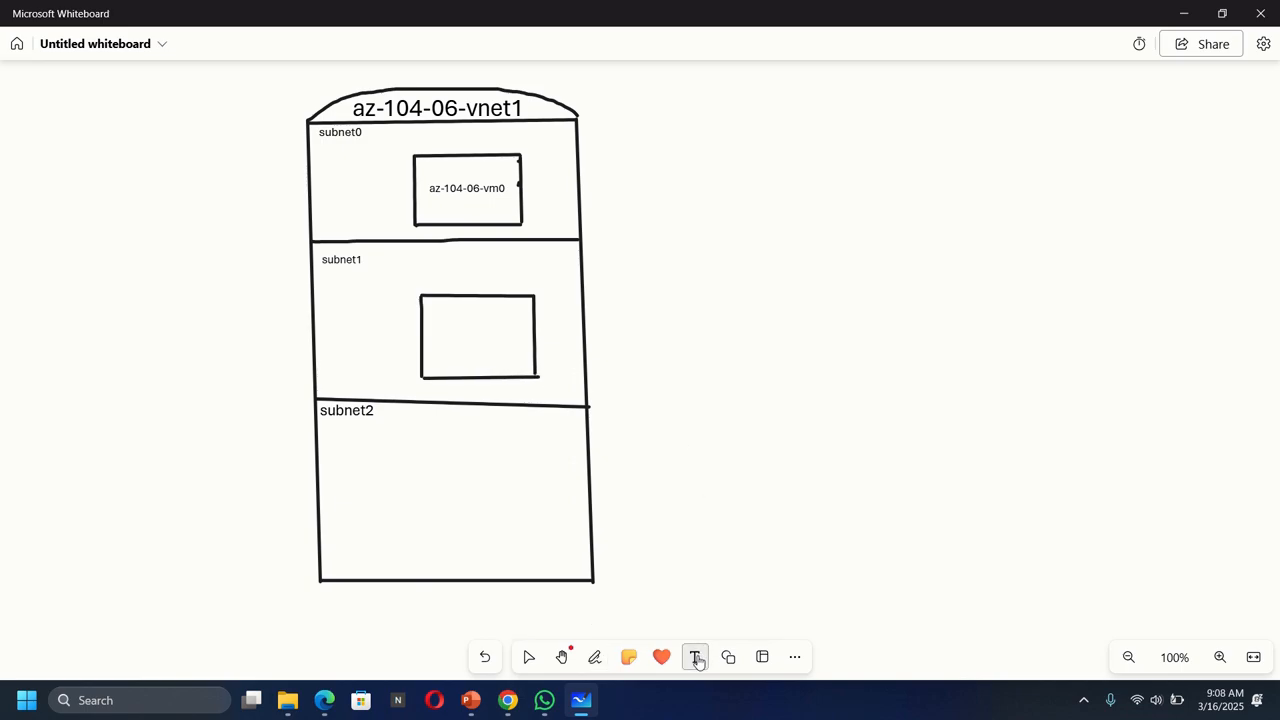
pyautogui.click(430, 345)
pyautogui.write('az')
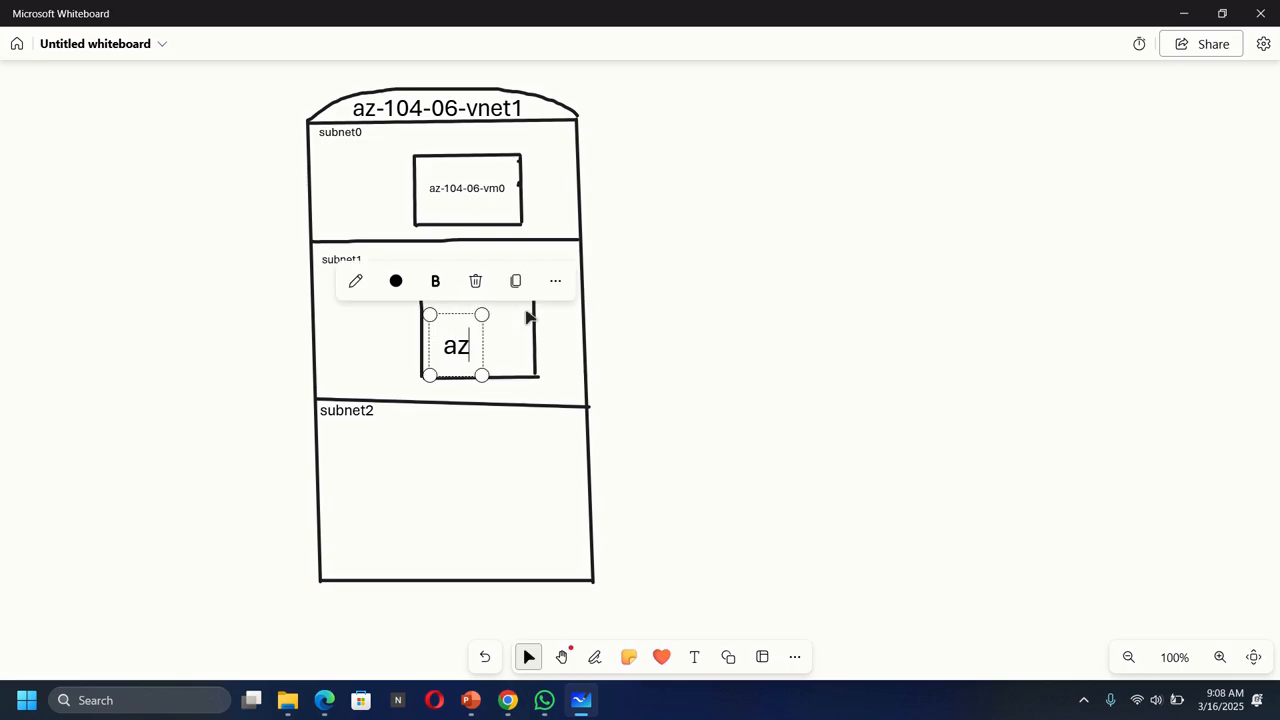
pyautogui.write('-104')
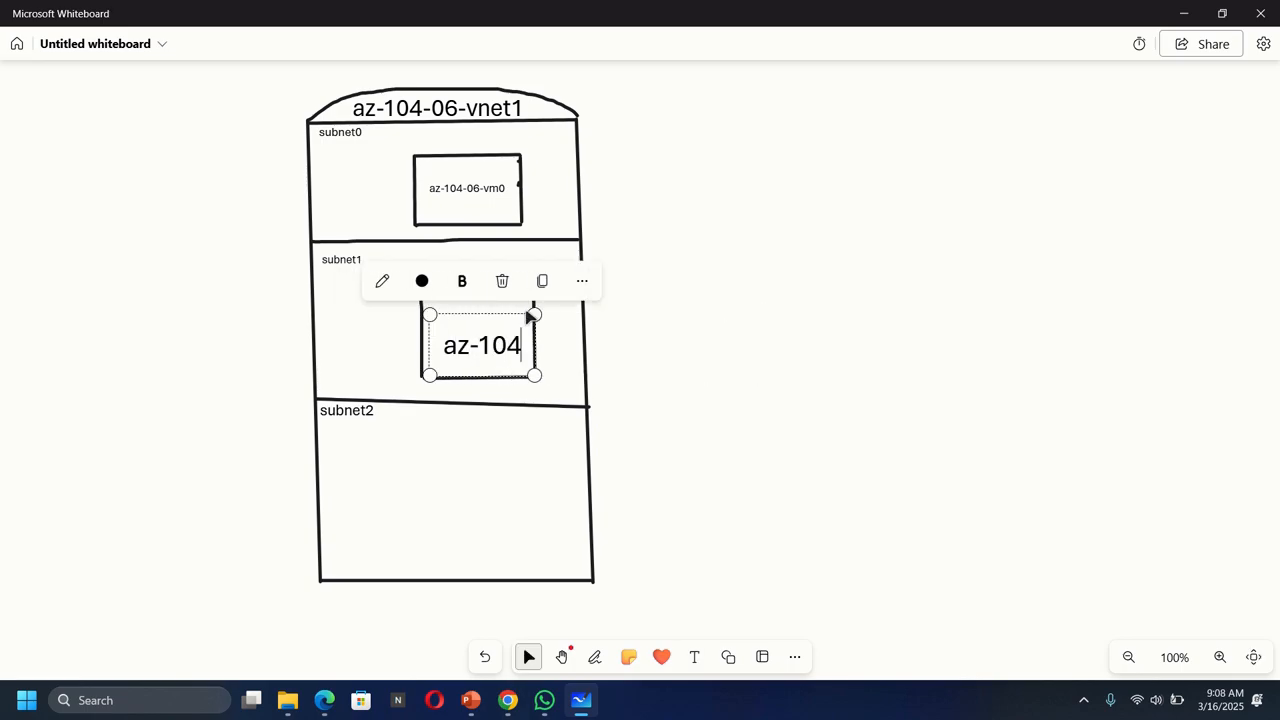
pyautogui.write('-06')
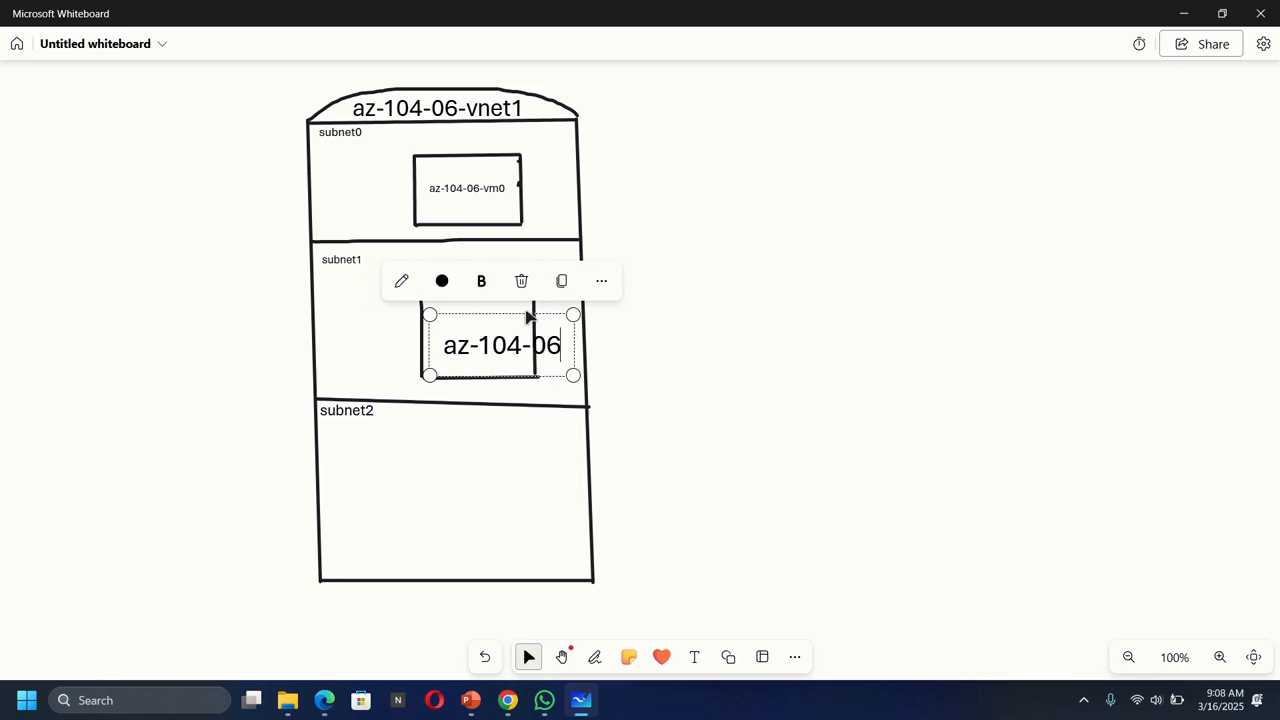
pyautogui.write('-vm1')
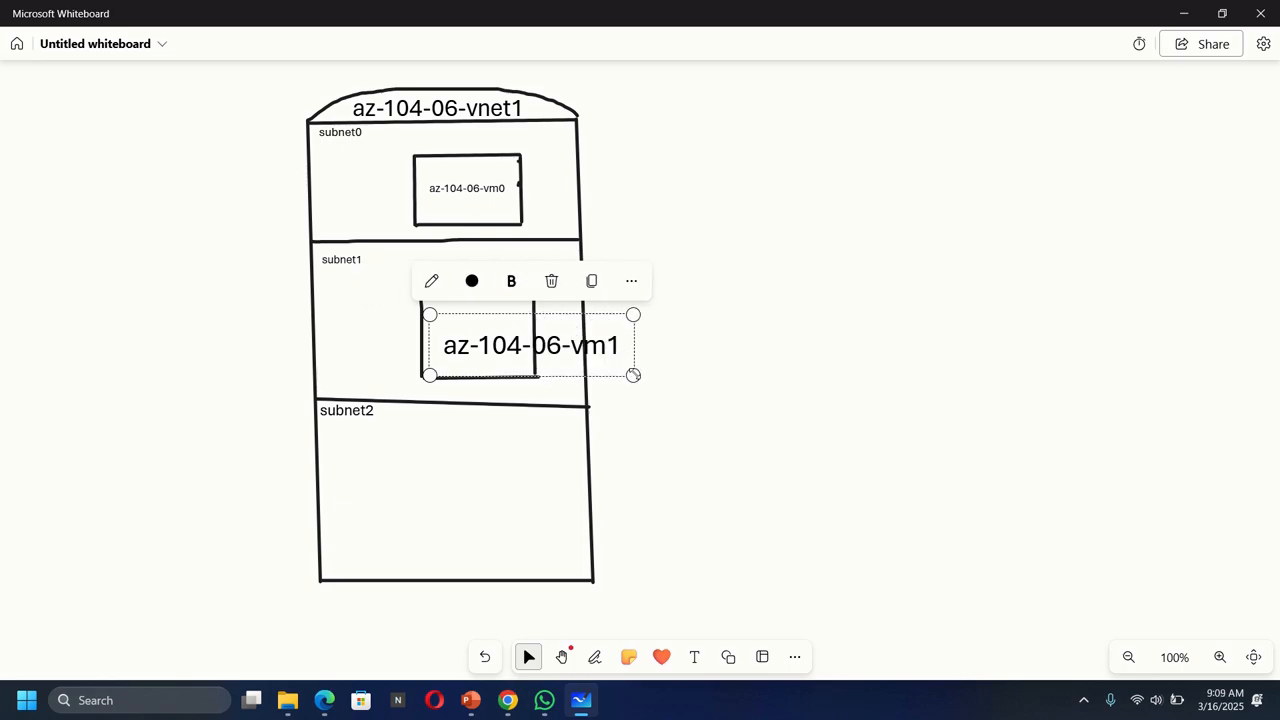
# - Shrink the az-104-06-vm1 label so it fits within its small rectangle in the subnet1 section, and deselect it
pyautogui.moveTo(633, 375); pyautogui.dragTo(527, 357)
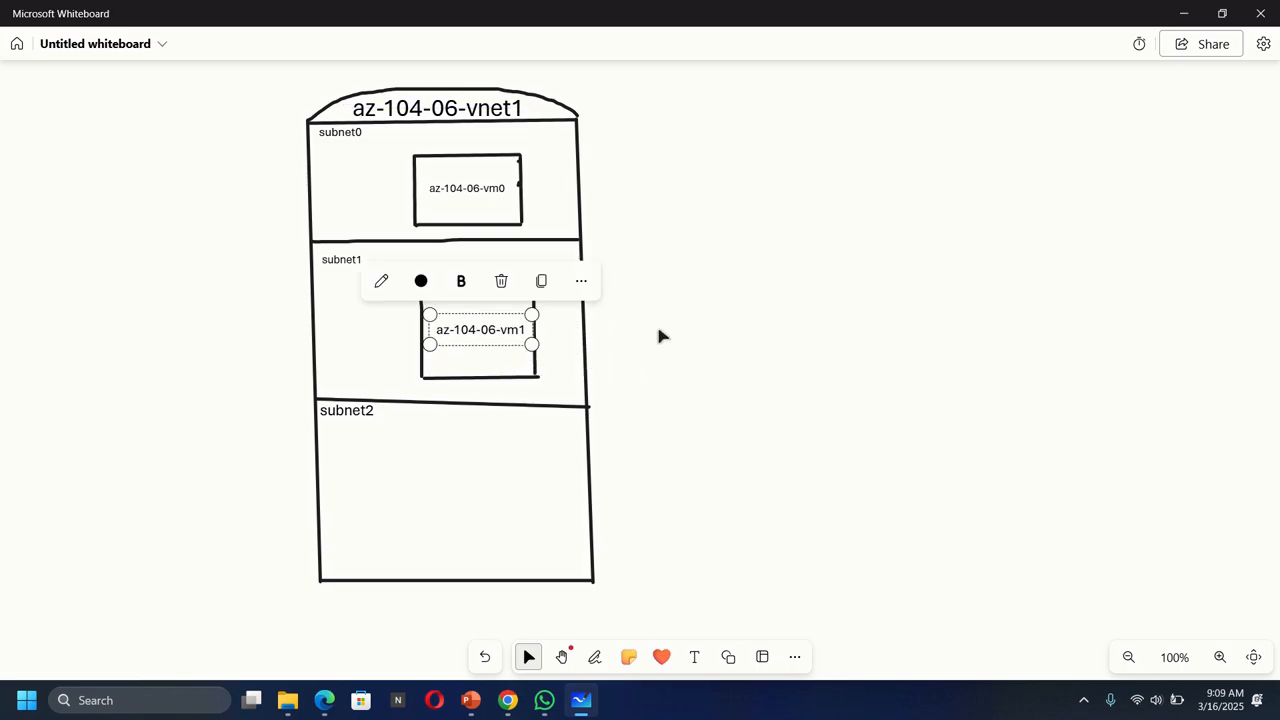
pyautogui.click(526, 491)
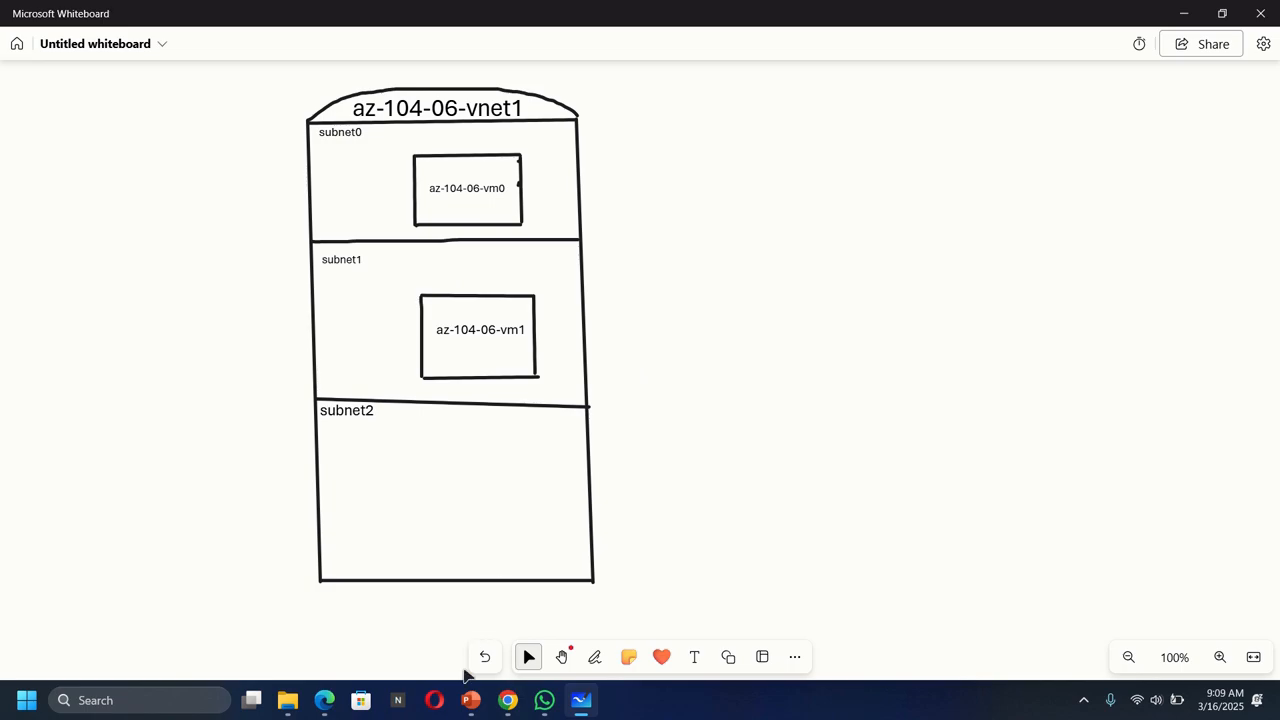
# - Switch to the Azure portal and open the network settings of az104-06-vm2
pyautogui.click(508, 702)
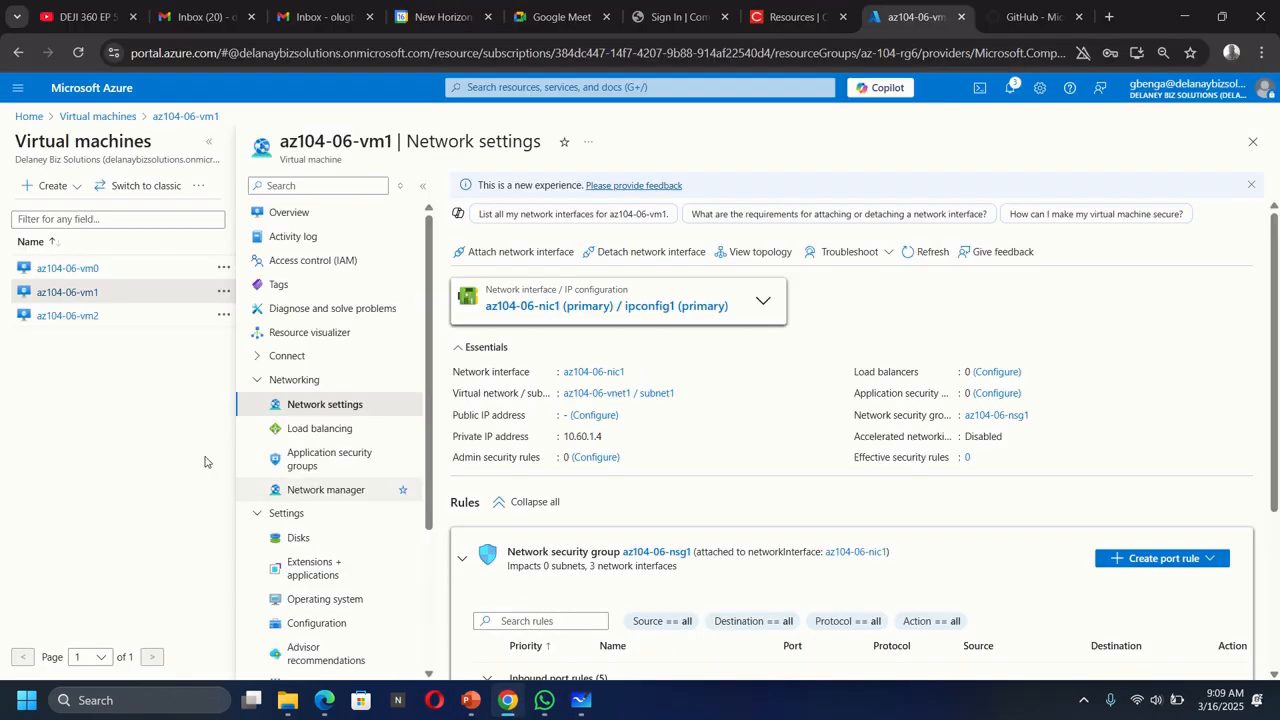
pyautogui.click(63, 317)
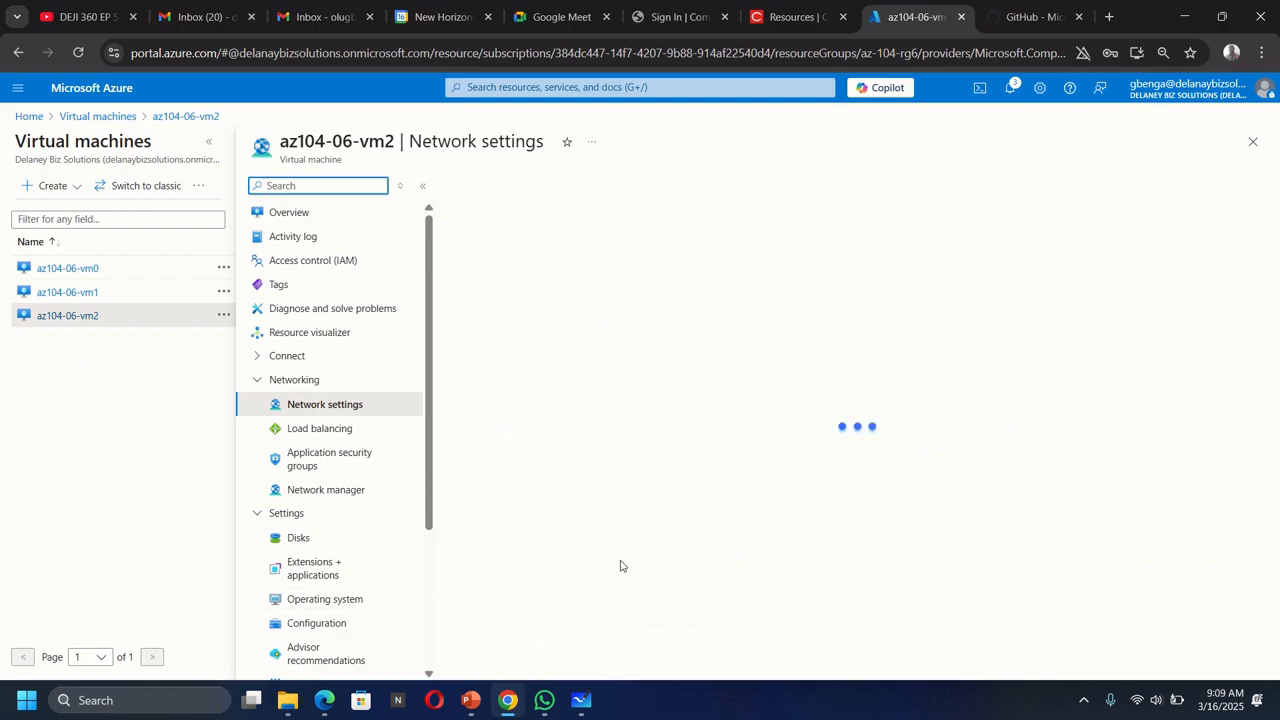
# - Switch to Microsoft Whiteboard and draw a small black pen rectangle inside the subnet2 section
pyautogui.click(581, 700)
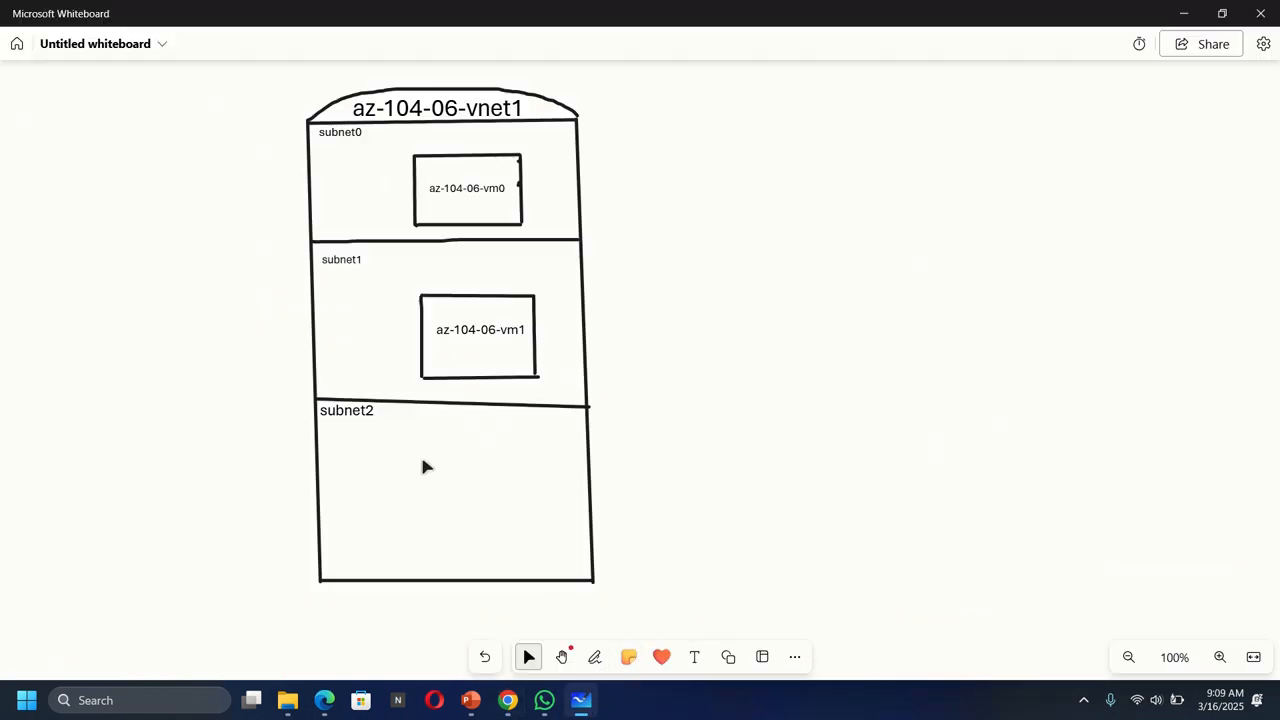
pyautogui.click(594, 656)
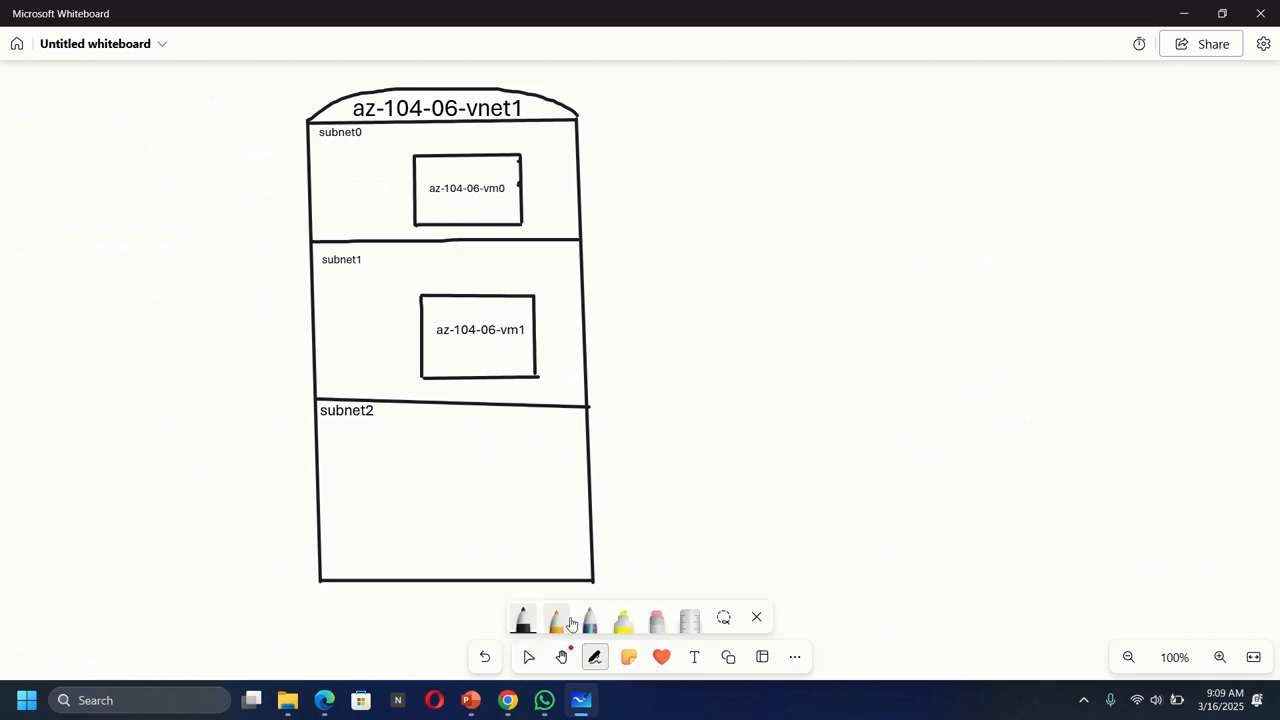
pyautogui.moveTo(427, 464); pyautogui.dragTo(429, 546)
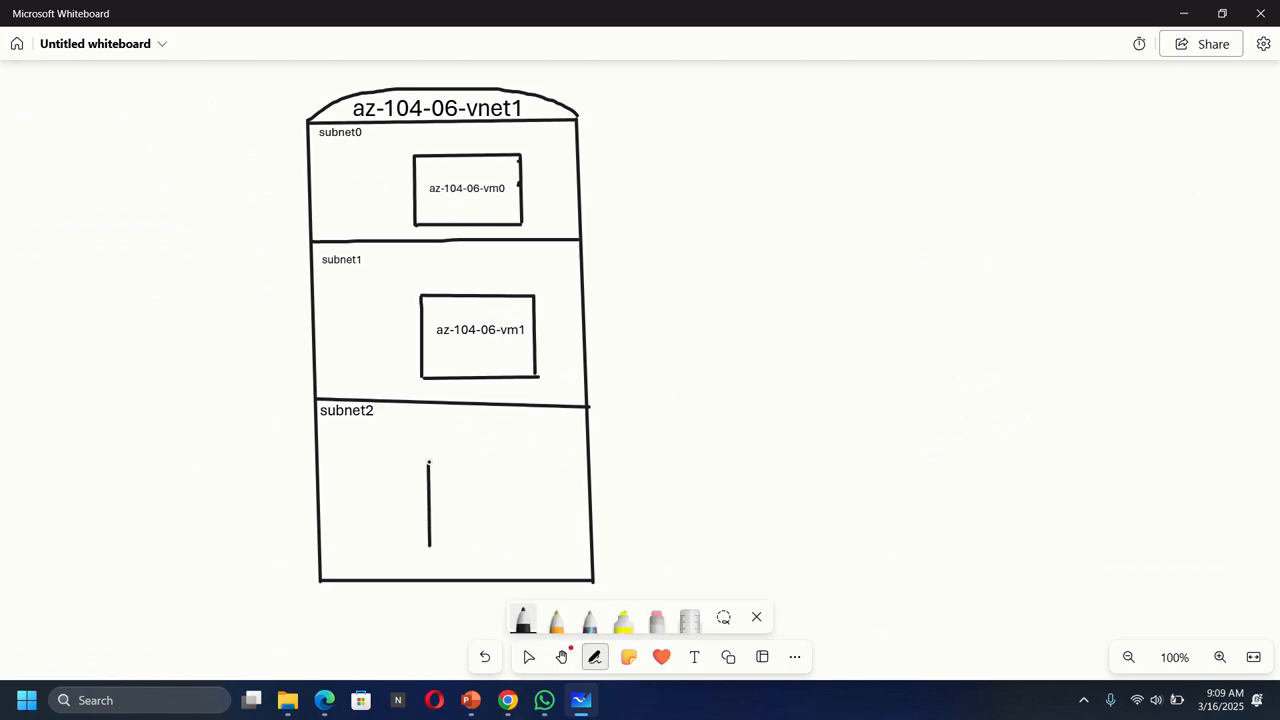
pyautogui.moveTo(429, 463)
pyautogui.mouseDown()
pyautogui.moveTo(547, 463)
pyautogui.moveTo(547, 546)
pyautogui.mouseUp()
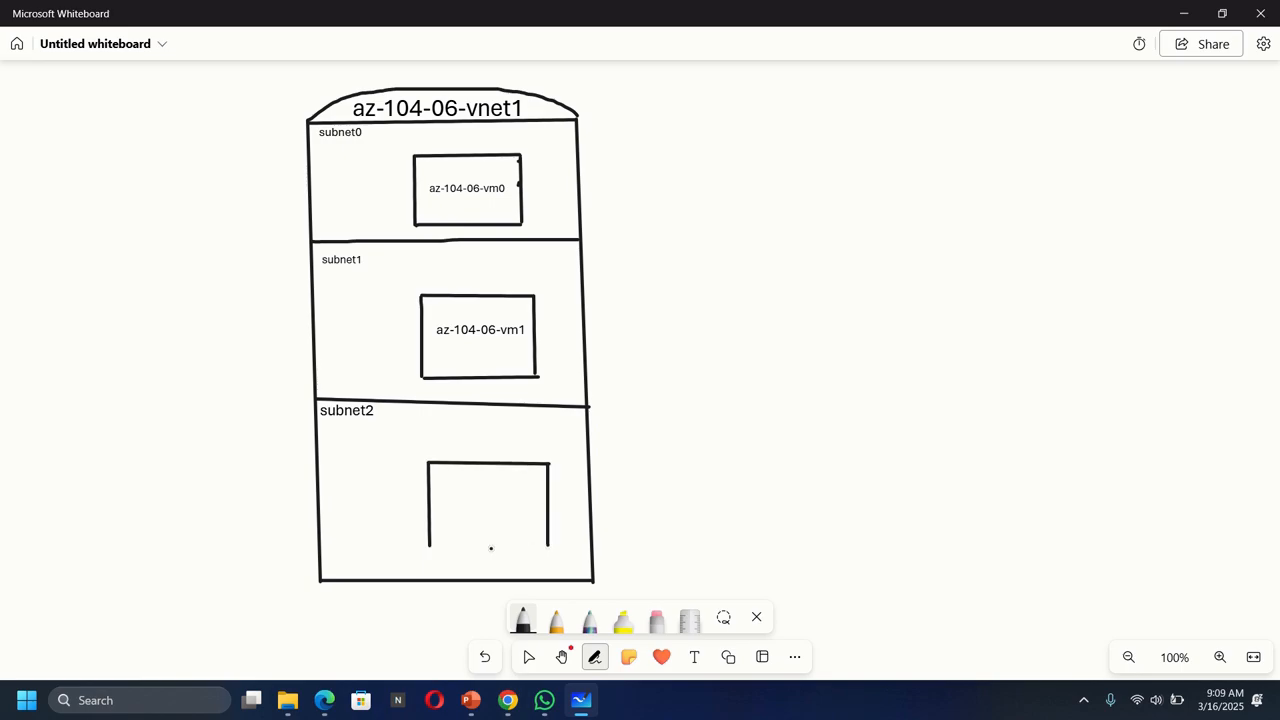
pyautogui.moveTo(432, 546); pyautogui.dragTo(544, 548)
# - Add the text label az-104-06-vm2 starting inside the small rectangle in the subnet2 section
pyautogui.click(694, 657)
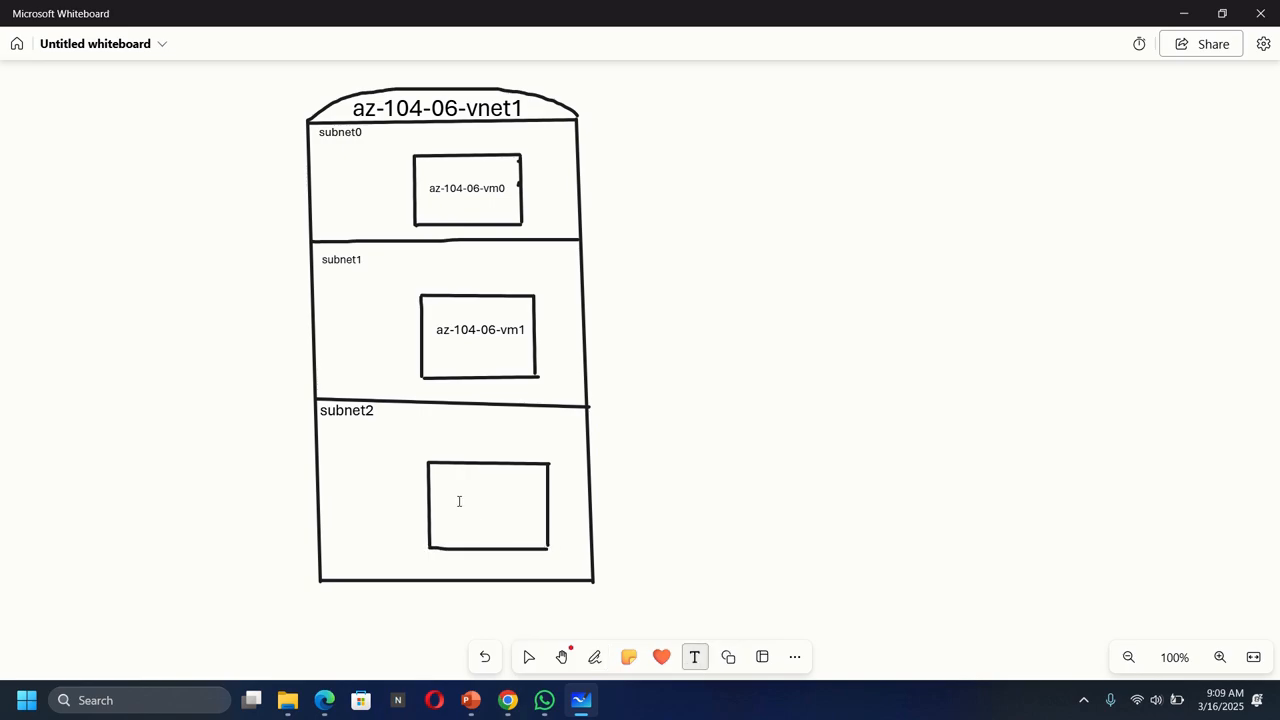
pyautogui.click(459, 501)
pyautogui.write('az')
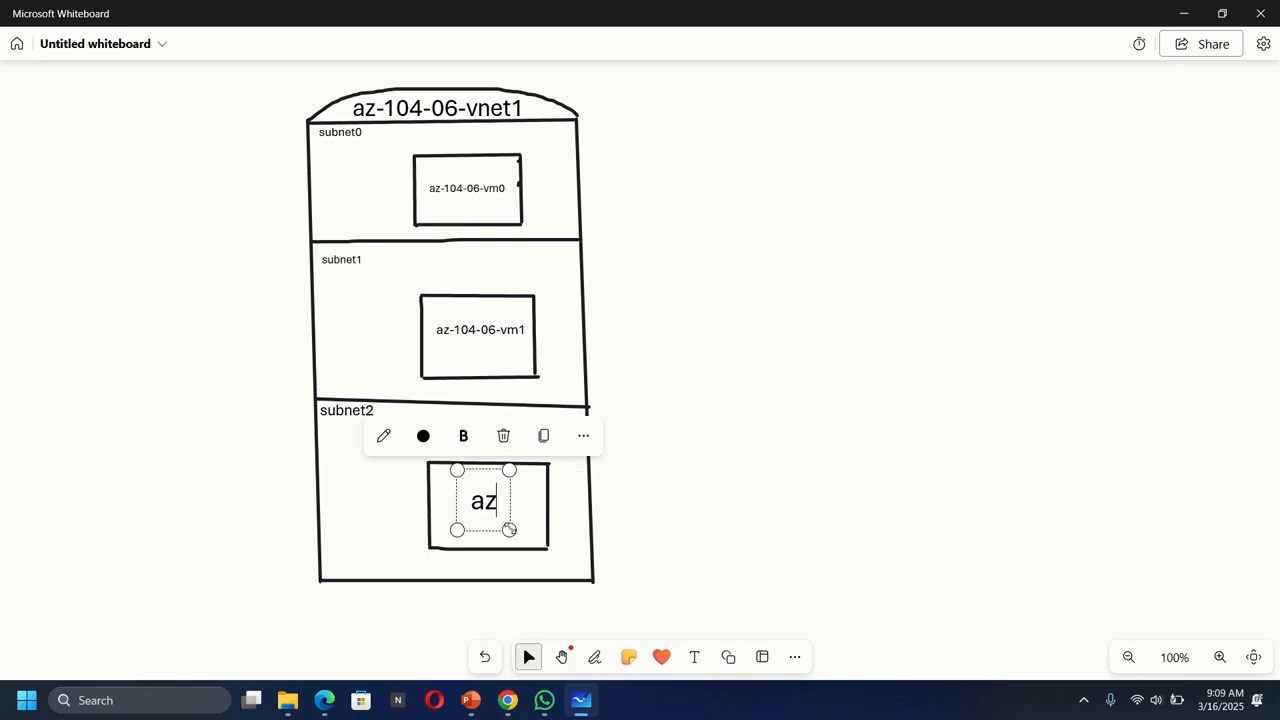
pyautogui.write('-1')
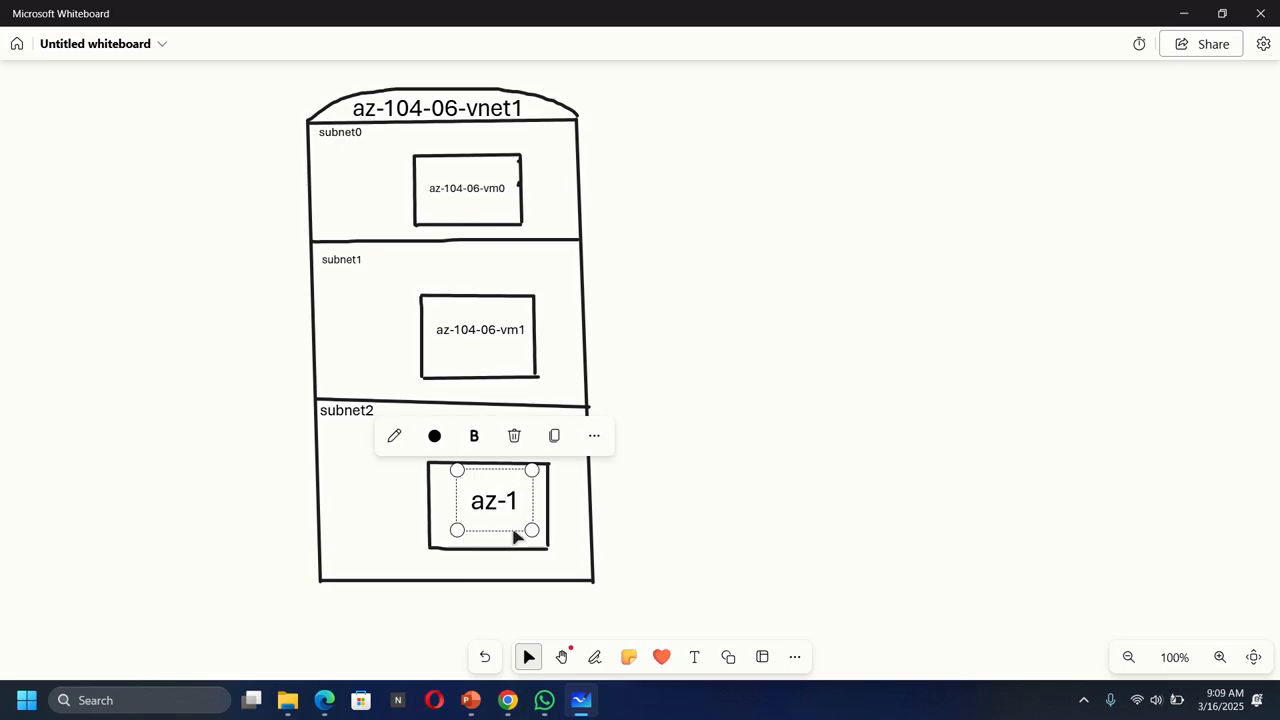
pyautogui.write('04-')
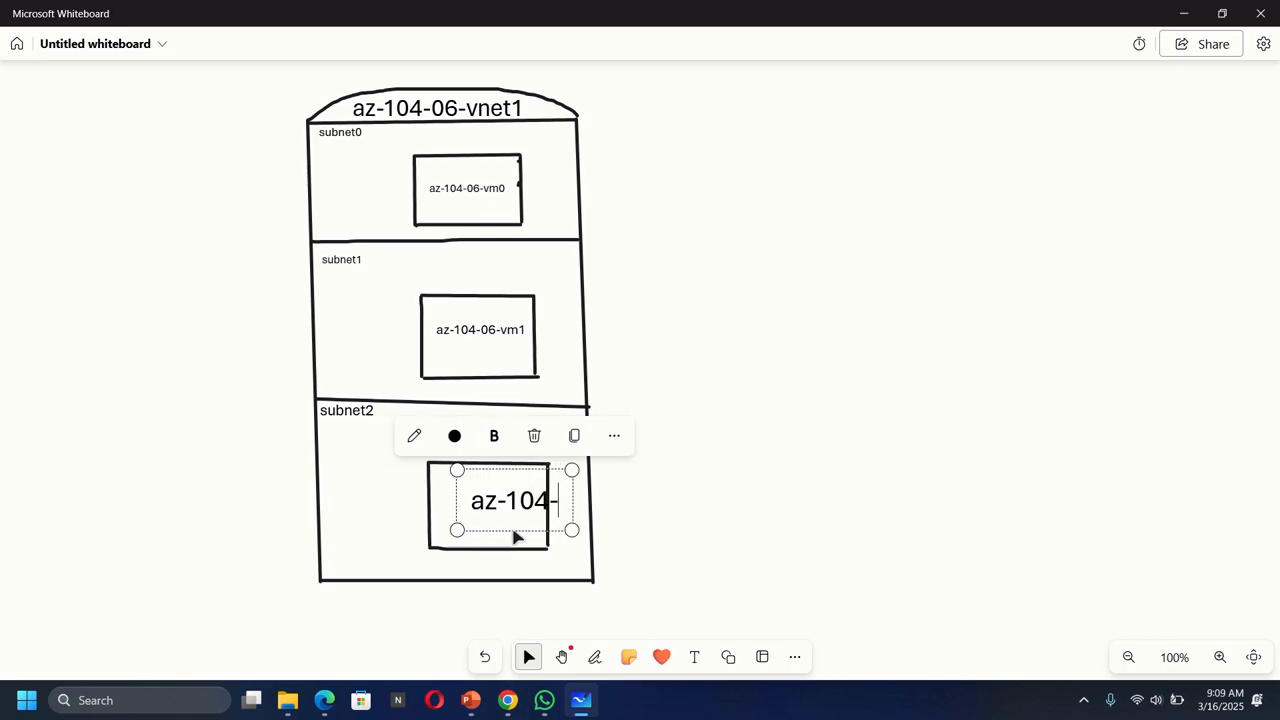
pyautogui.write('06-')
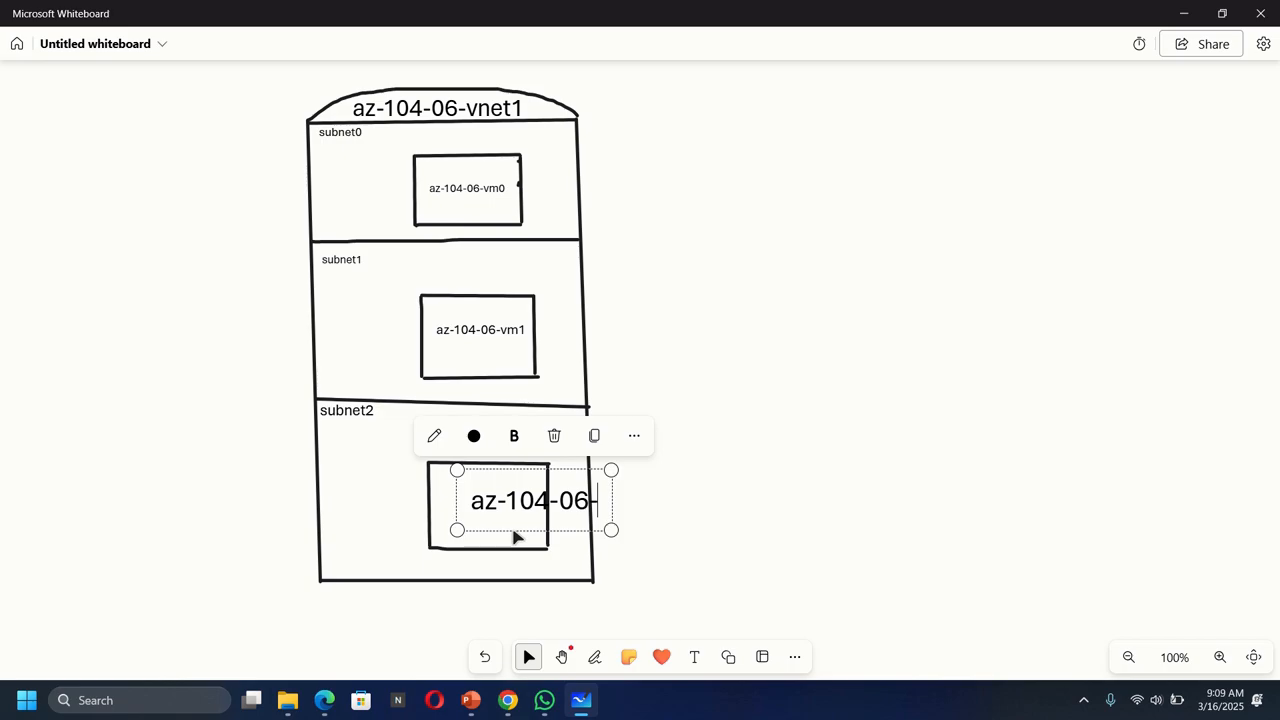
pyautogui.write('vm2')
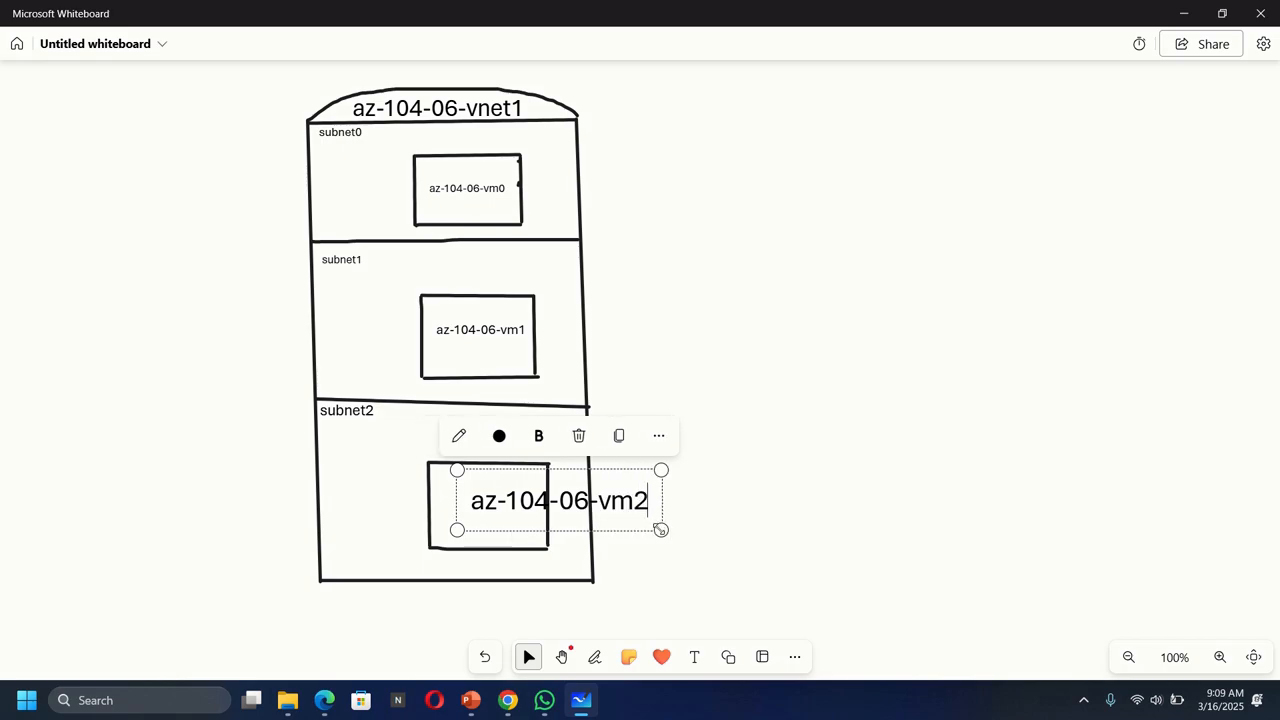
# - Resize the az-104-06-vm2 label from its corners so it fits within the small rectangle in the subnet2 section
pyautogui.moveTo(661, 528); pyautogui.dragTo(580, 541)
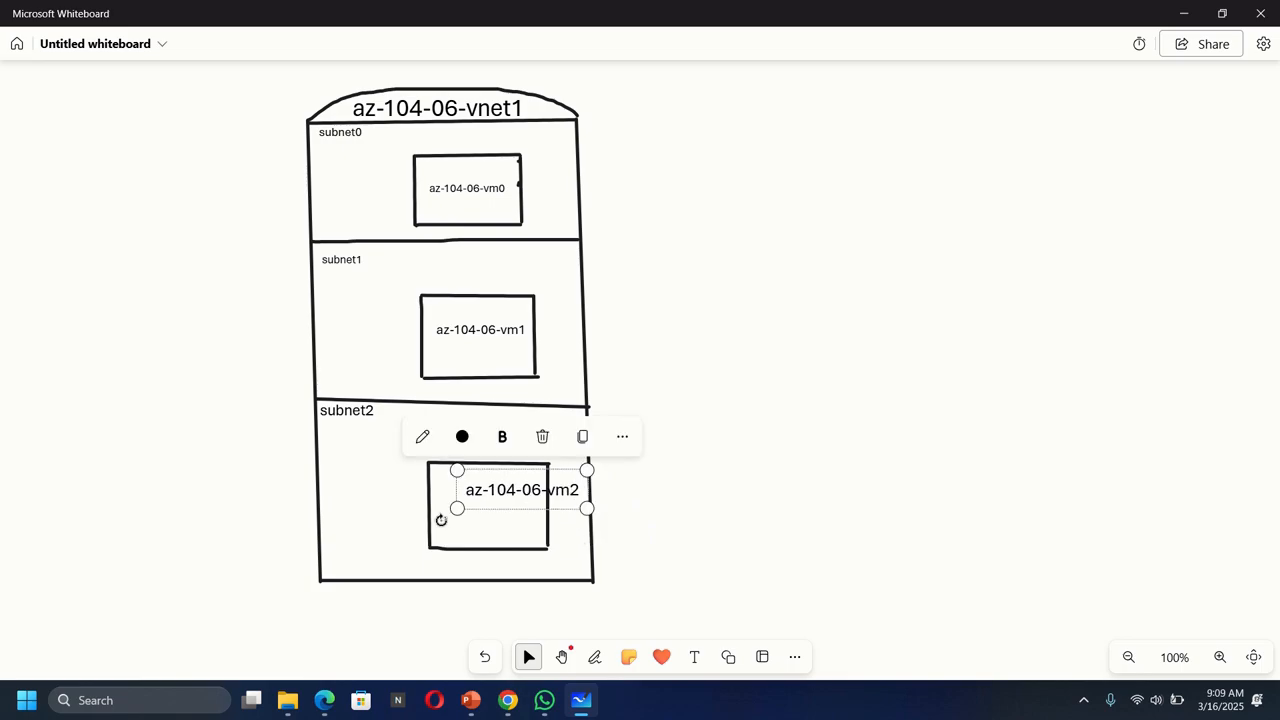
pyautogui.moveTo(457, 509); pyautogui.dragTo(441, 531)
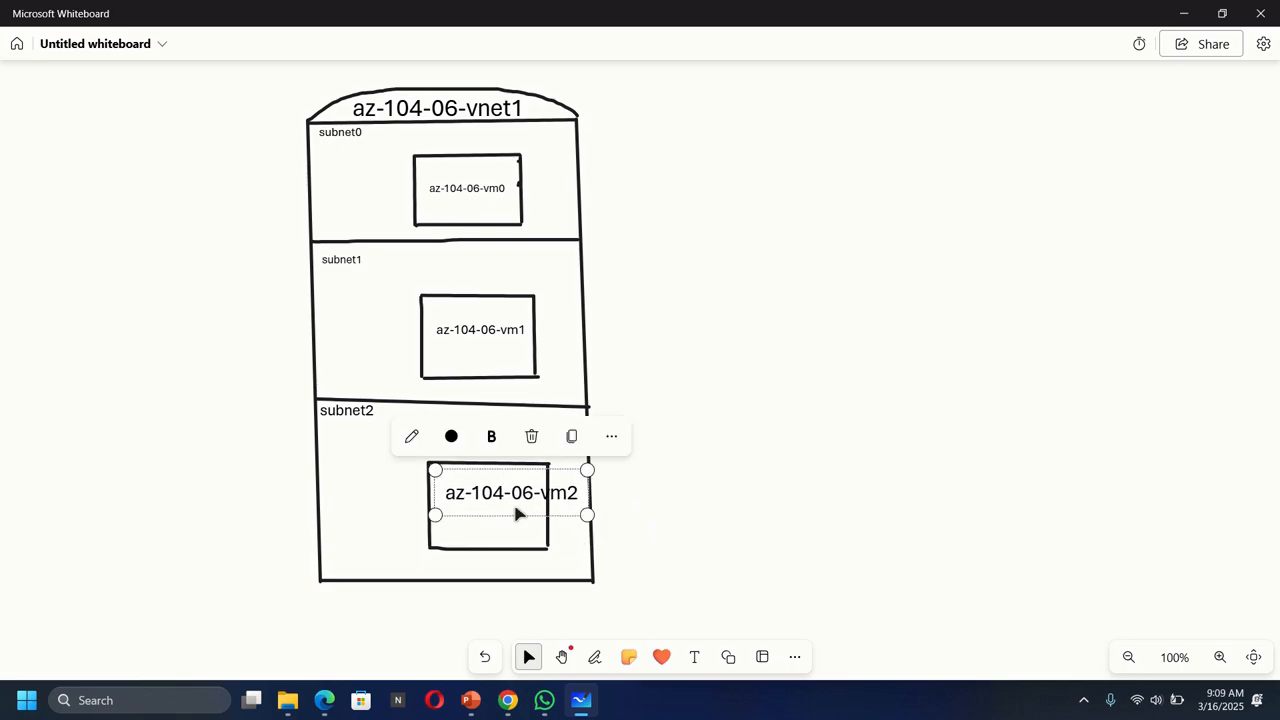
pyautogui.moveTo(588, 466); pyautogui.dragTo(539, 487)
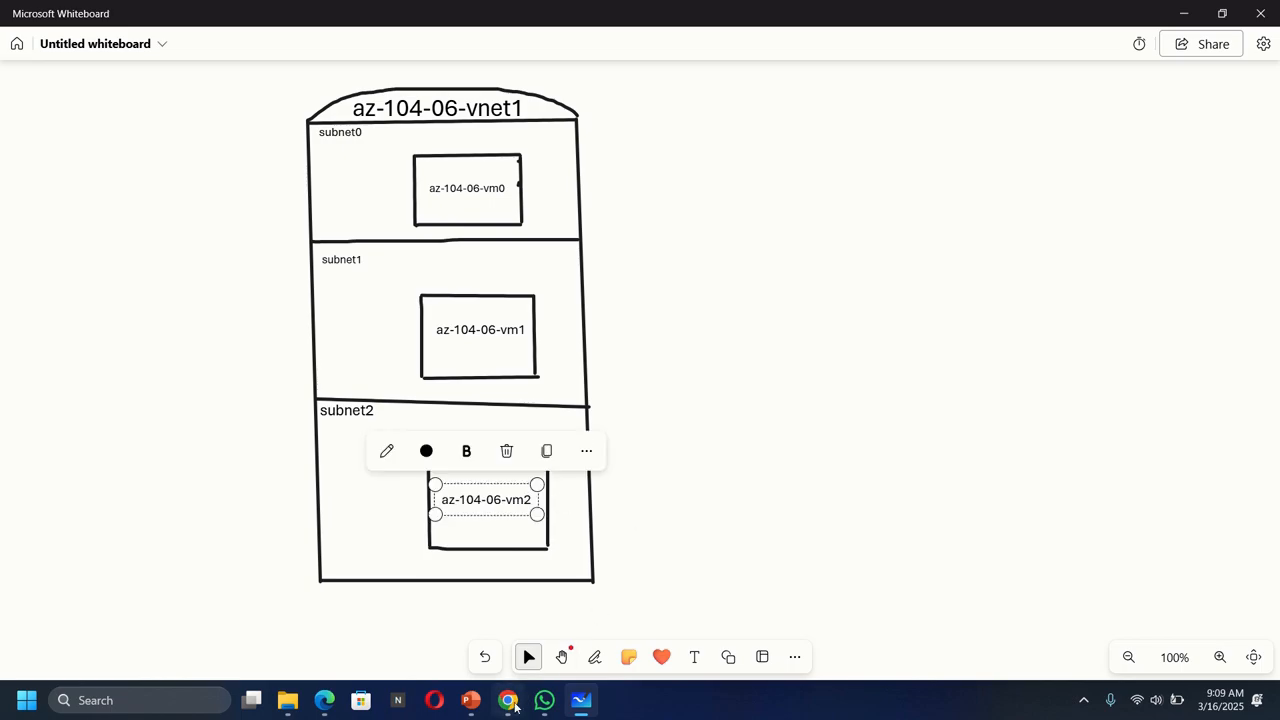
# - Switch to the Azure portal, search for "network sec" to reach the network security groups, and open az104-06-nsg1
pyautogui.moveTo(512, 705)
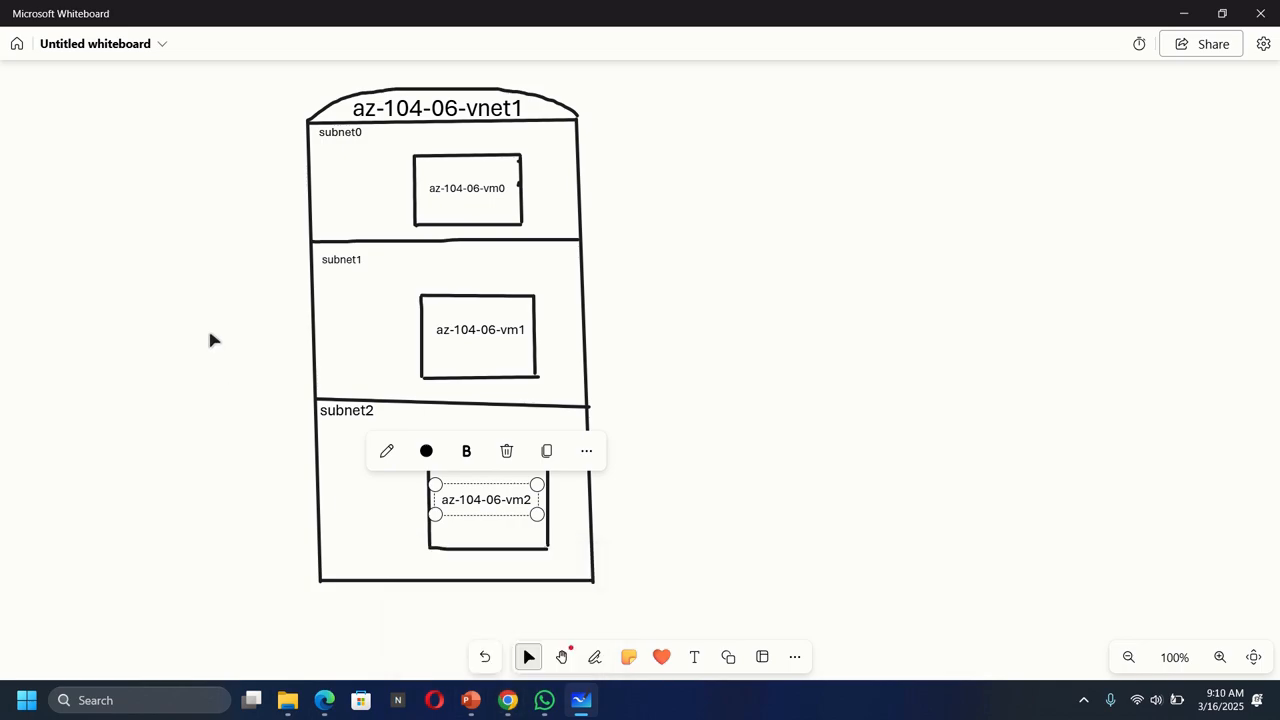
pyautogui.click(508, 700)
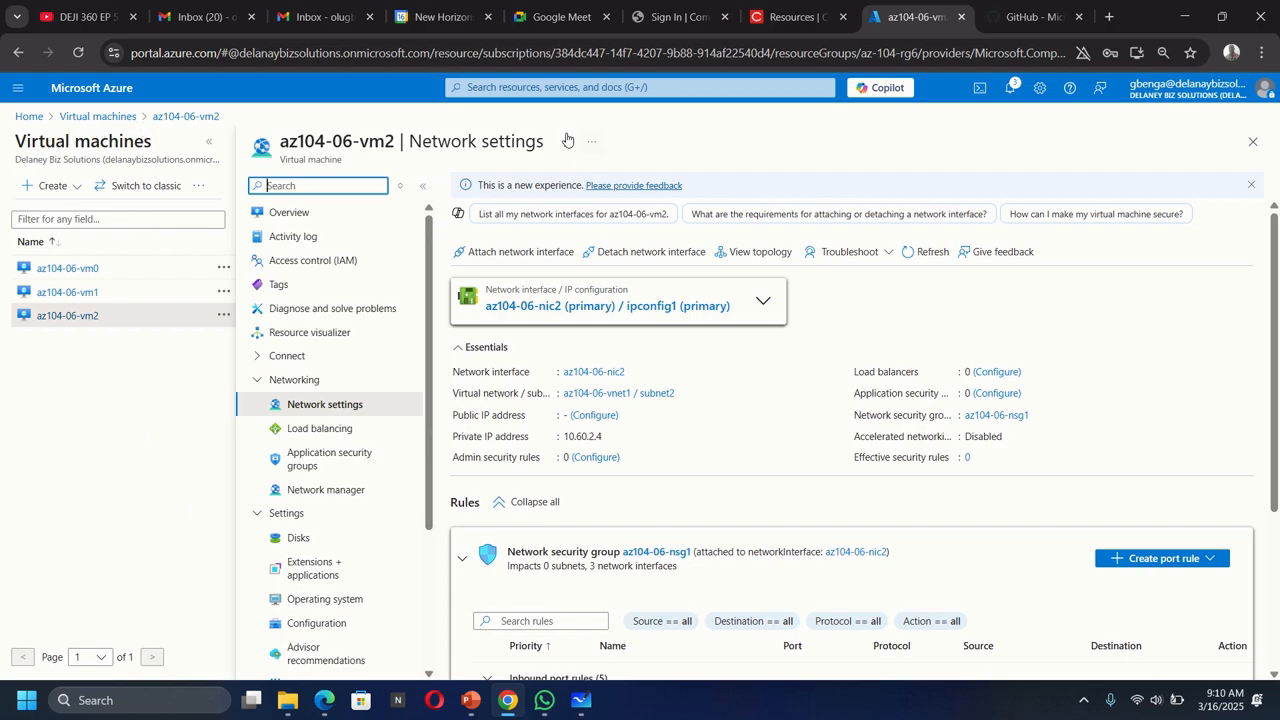
pyautogui.click(554, 88)
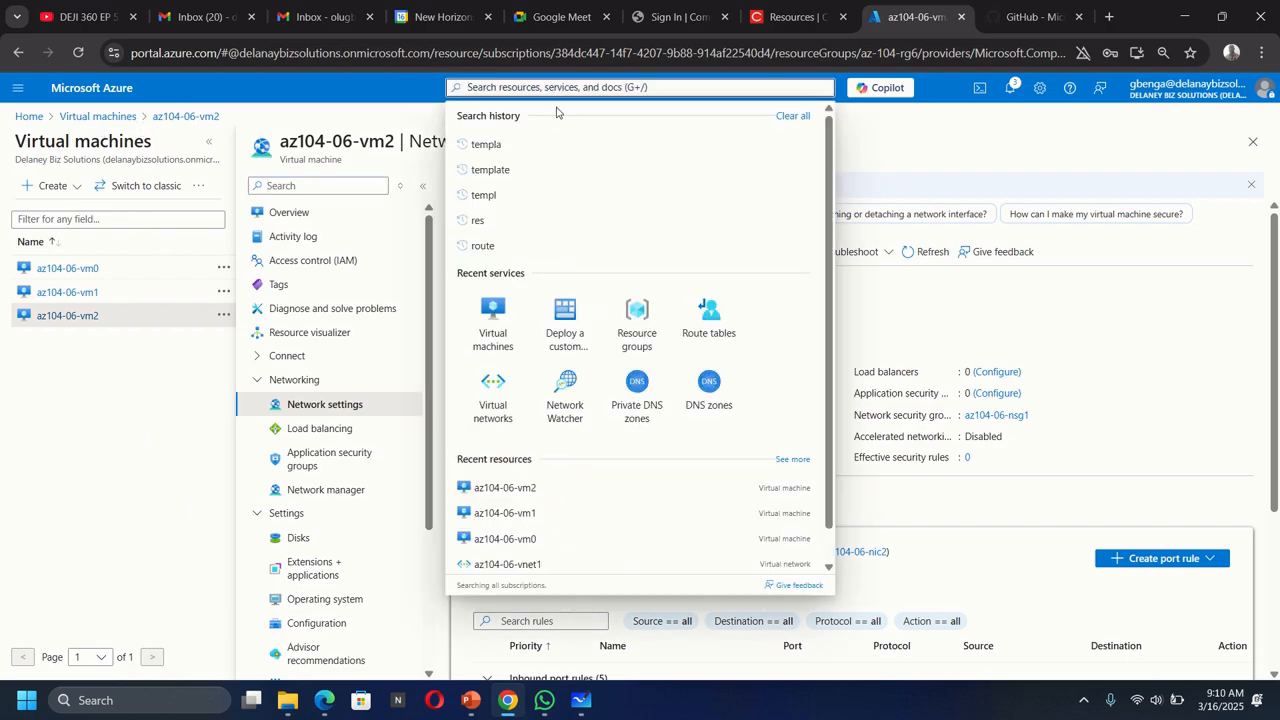
pyautogui.write('netwo')
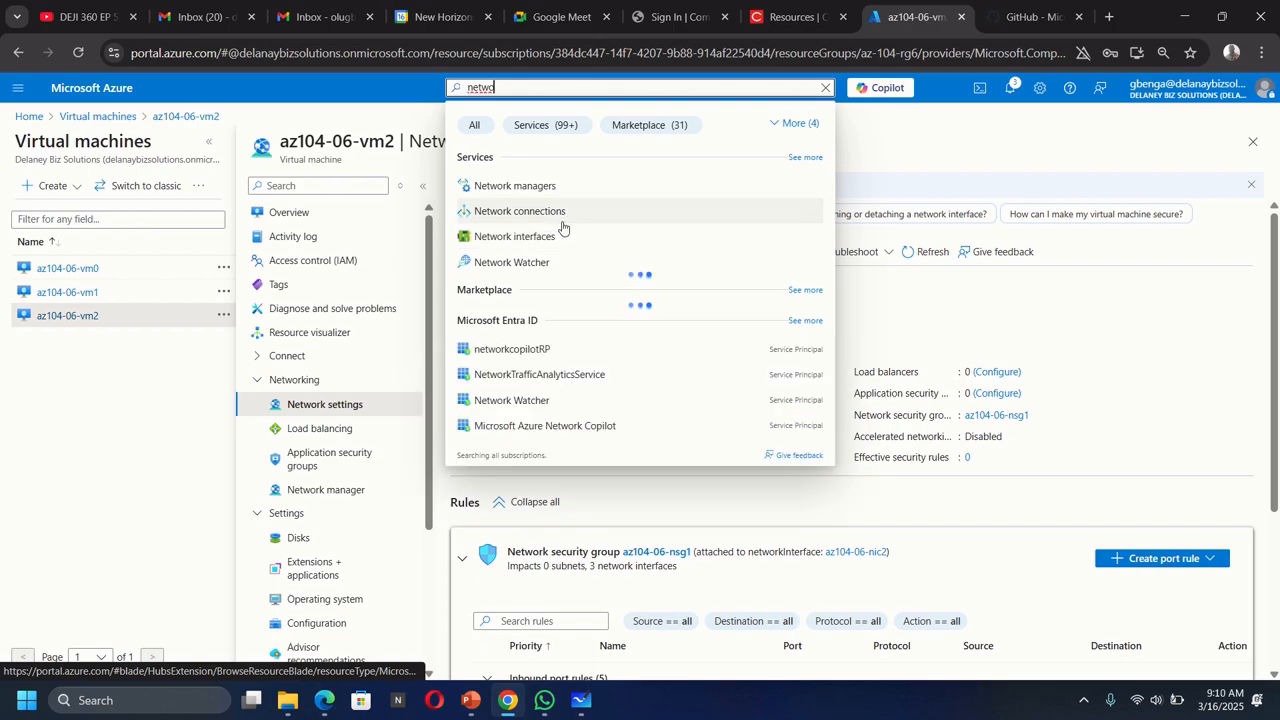
pyautogui.write('rk')
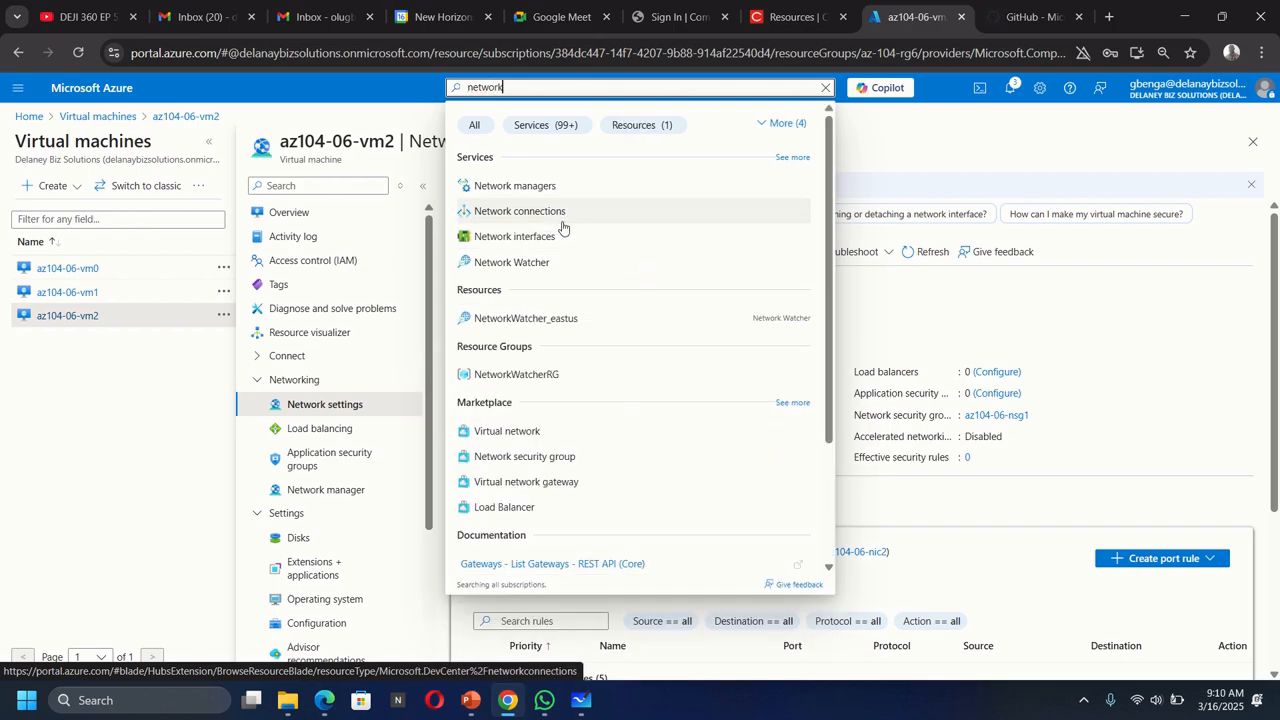
pyautogui.write(' sec')
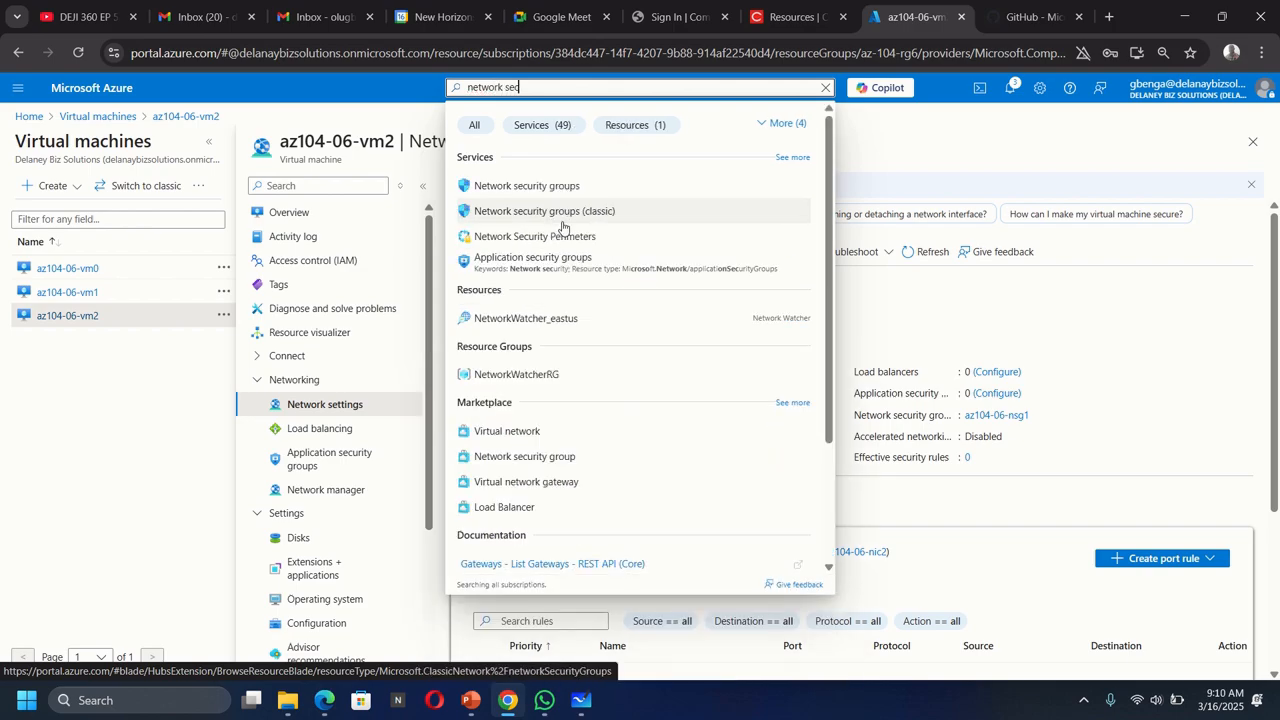
pyautogui.click(597, 188)
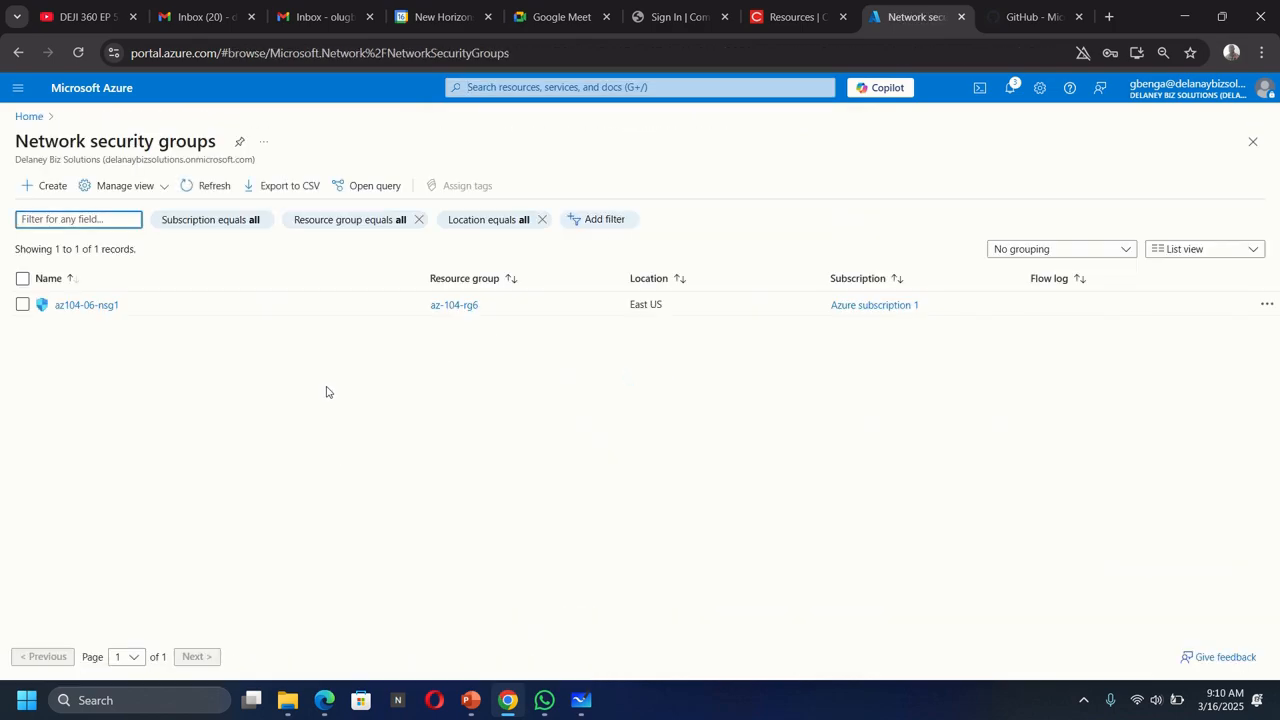
pyautogui.click(91, 307)
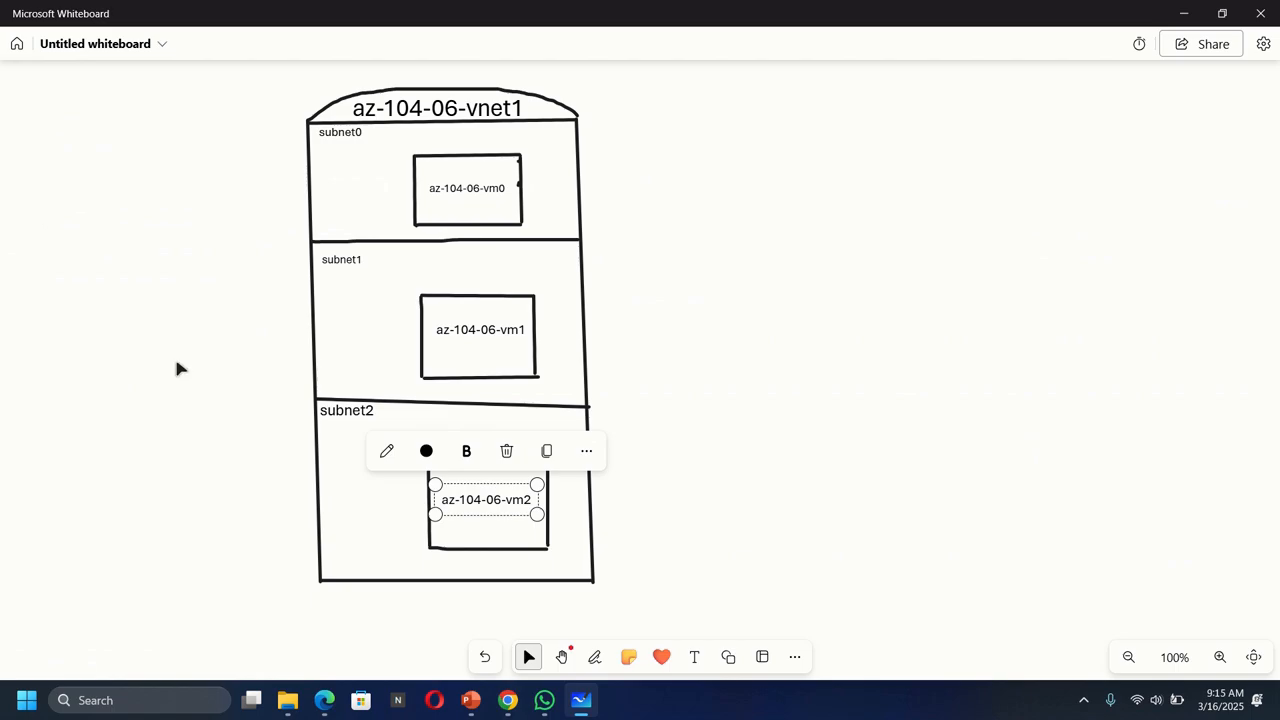
# - In Microsoft Whiteboard, draw a tall black pen rectangle with a domed top left of the az-104-06-vnet1 diagram and divide it into three stacked sections
pyautogui.click(594, 657)
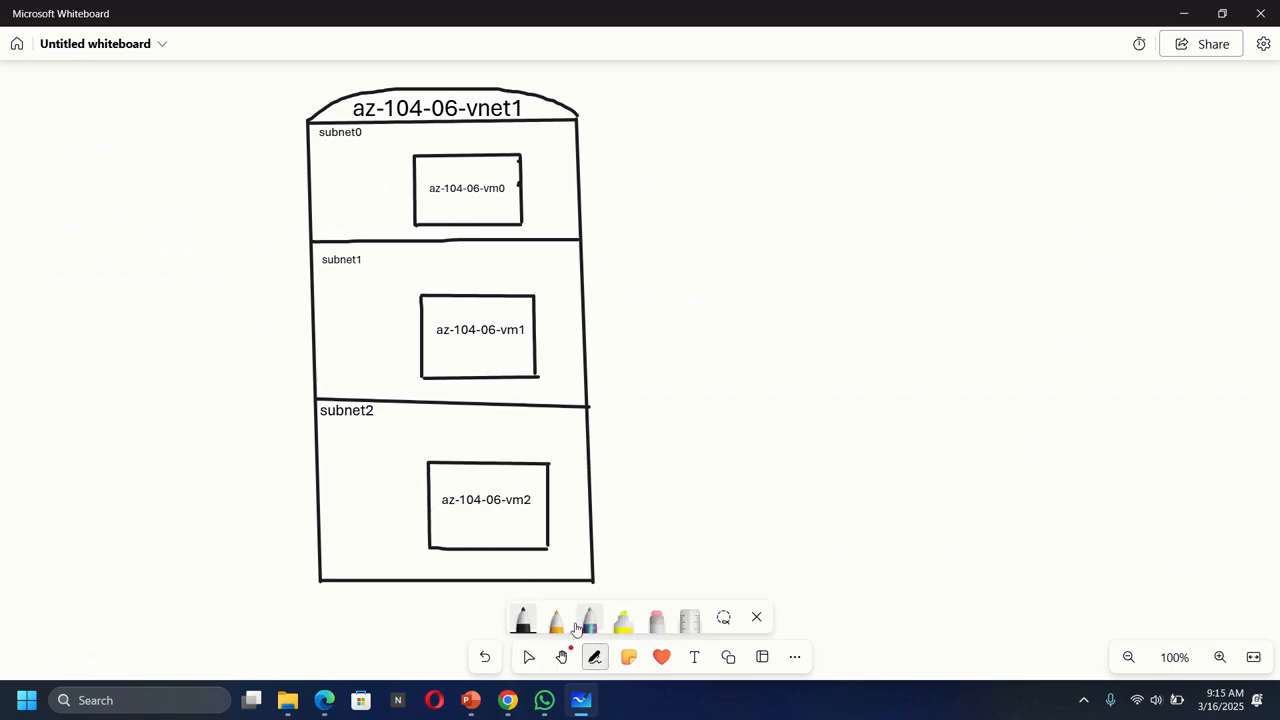
pyautogui.click(522, 620)
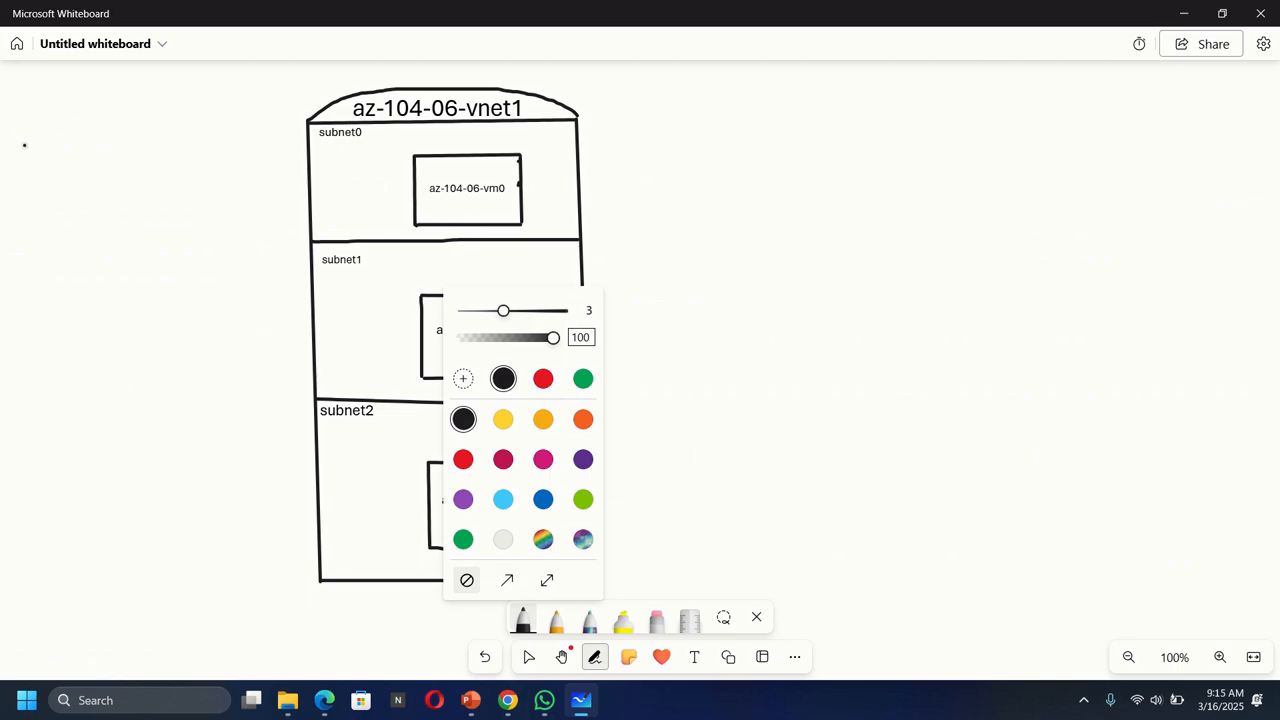
pyautogui.moveTo(24, 145); pyautogui.dragTo(22, 560)
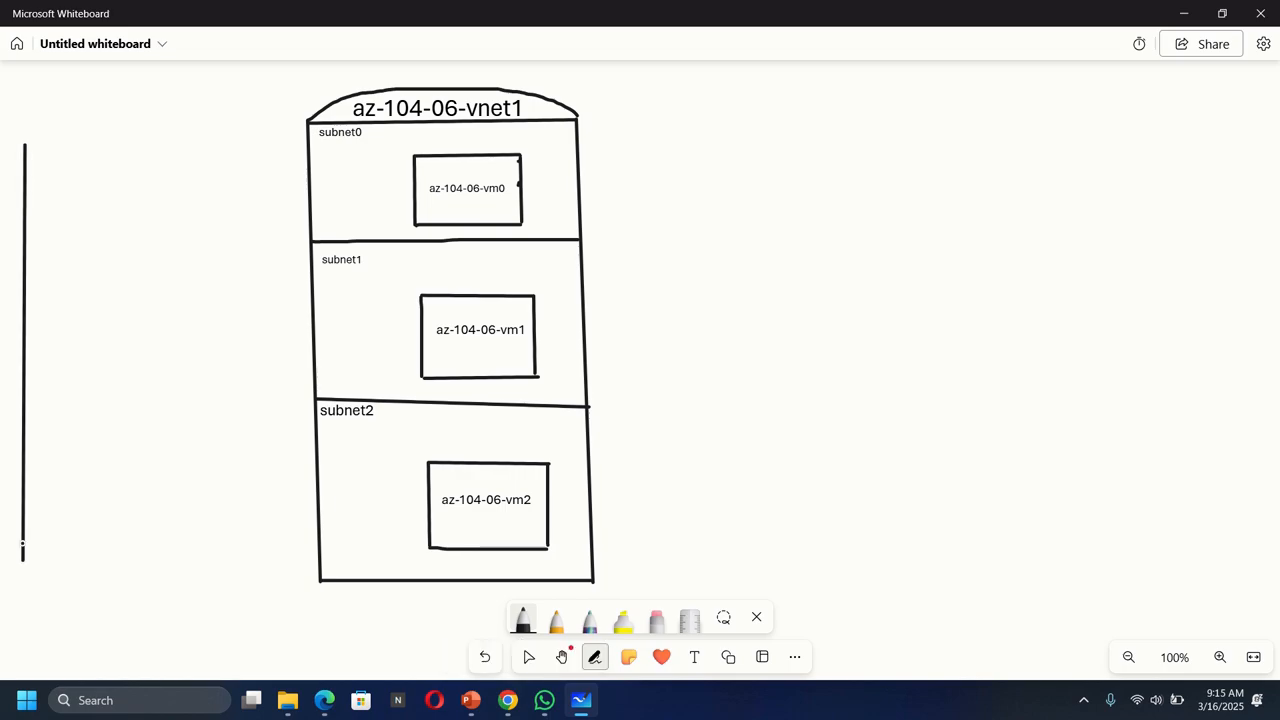
pyautogui.moveTo(25, 146)
pyautogui.mouseDown()
pyautogui.moveTo(244, 145)
pyautogui.moveTo(243, 566)
pyautogui.mouseUp()
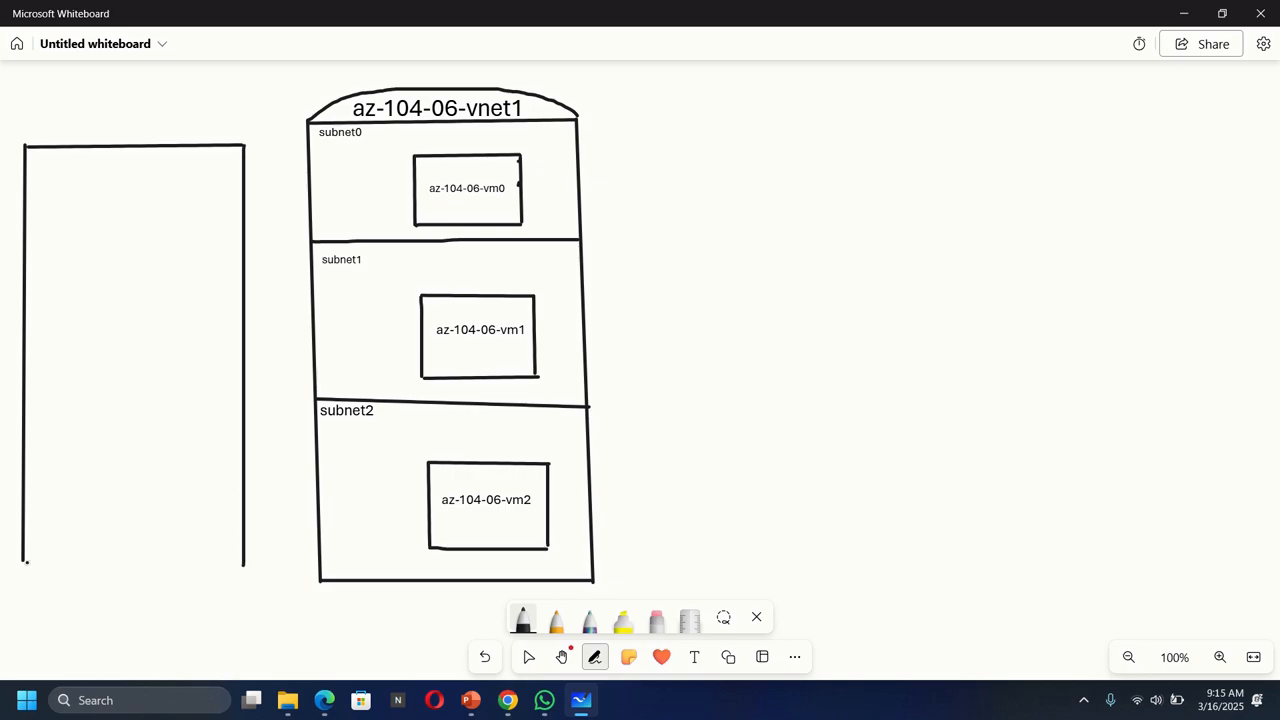
pyautogui.moveTo(26, 564); pyautogui.dragTo(246, 567)
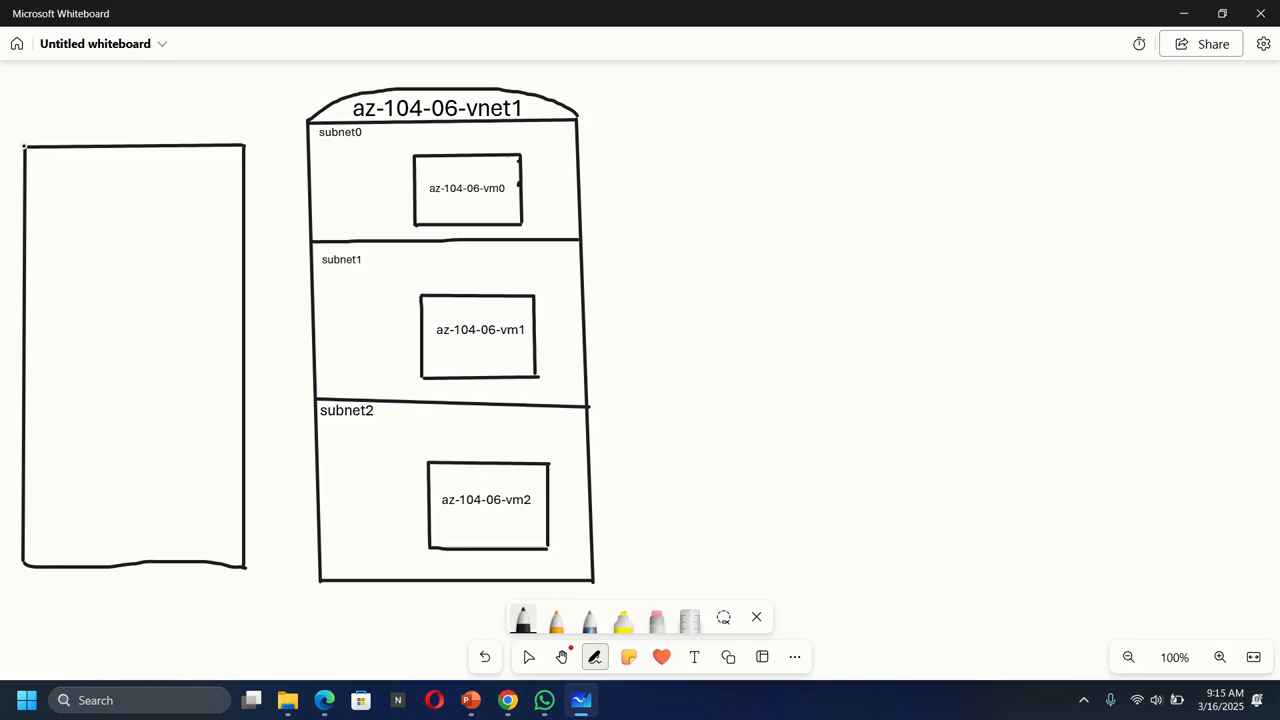
pyautogui.moveTo(42, 120); pyautogui.dragTo(72, 103)
pyautogui.moveTo(28, 140)
pyautogui.mouseDown()
pyautogui.moveTo(74, 101)
pyautogui.moveTo(160, 93)
pyautogui.moveTo(222, 110)
pyautogui.moveTo(249, 141)
pyautogui.mouseUp()
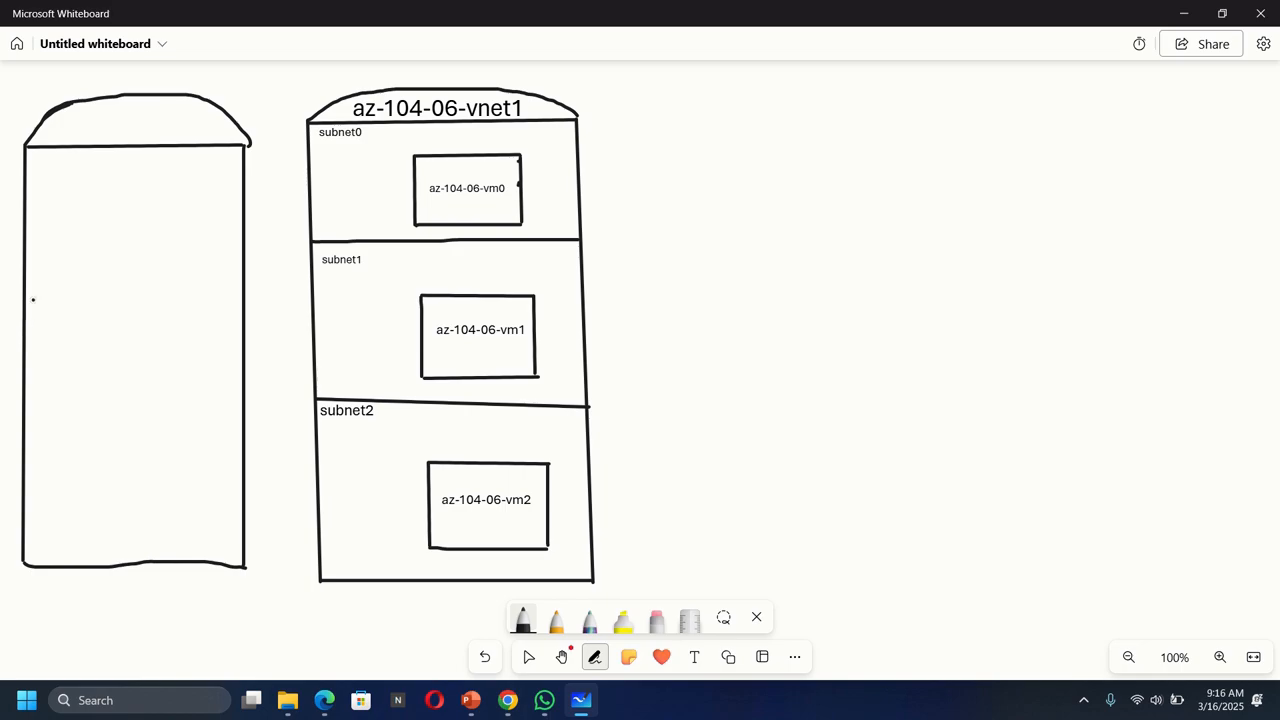
pyautogui.moveTo(24, 265); pyautogui.dragTo(240, 266)
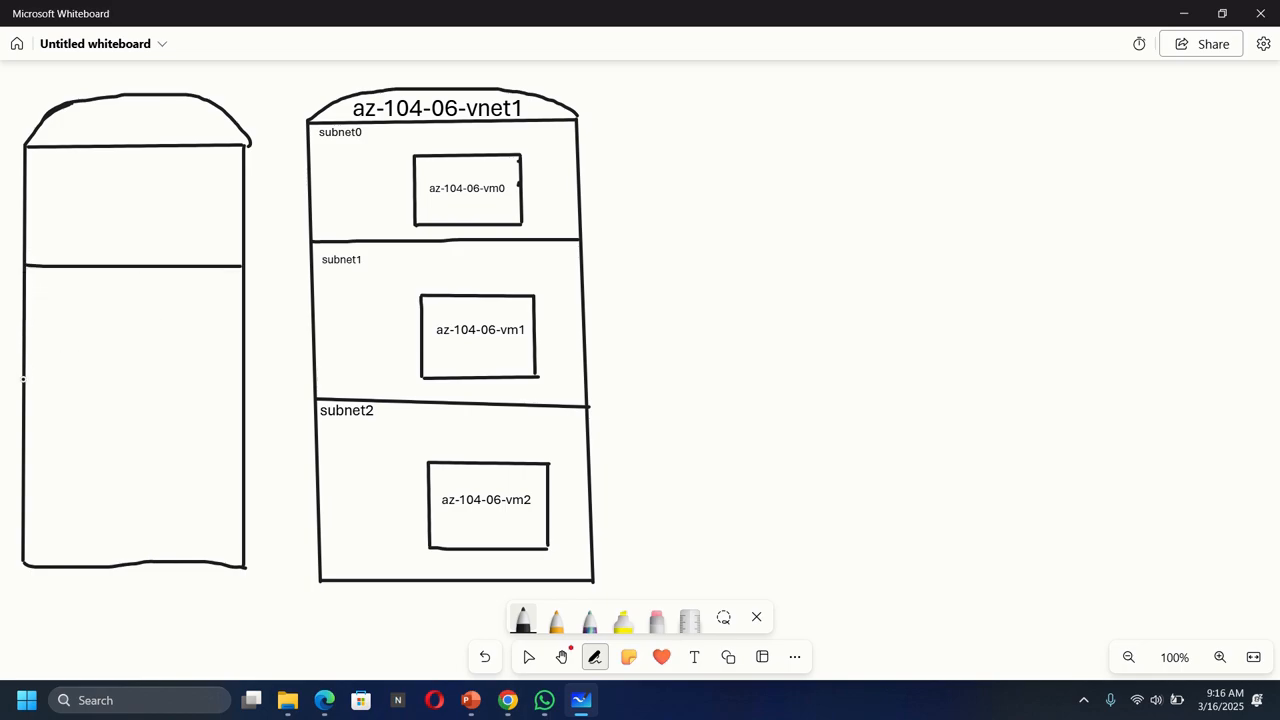
pyautogui.moveTo(22, 379); pyautogui.dragTo(246, 382)
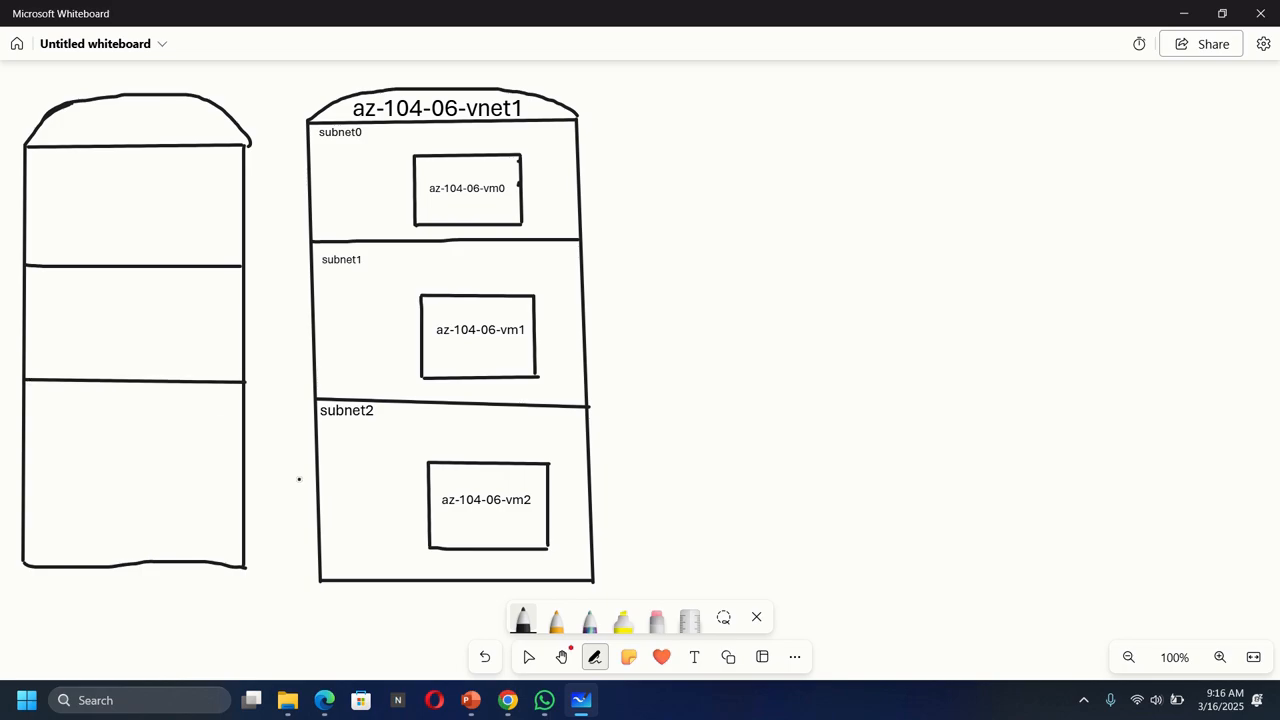
# - Add the text label az-104-06-nsg1 inside the domed top of the unlabelled three-section structure
pyautogui.click(694, 657)
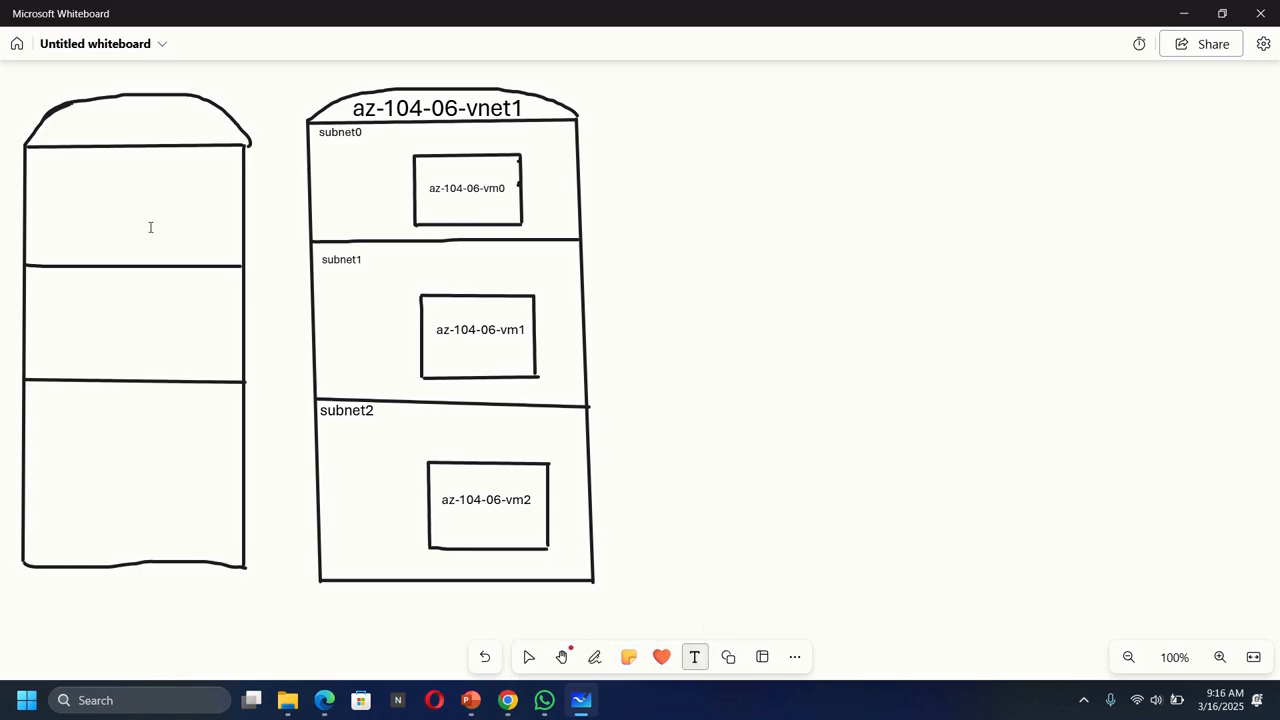
pyautogui.click(44, 131)
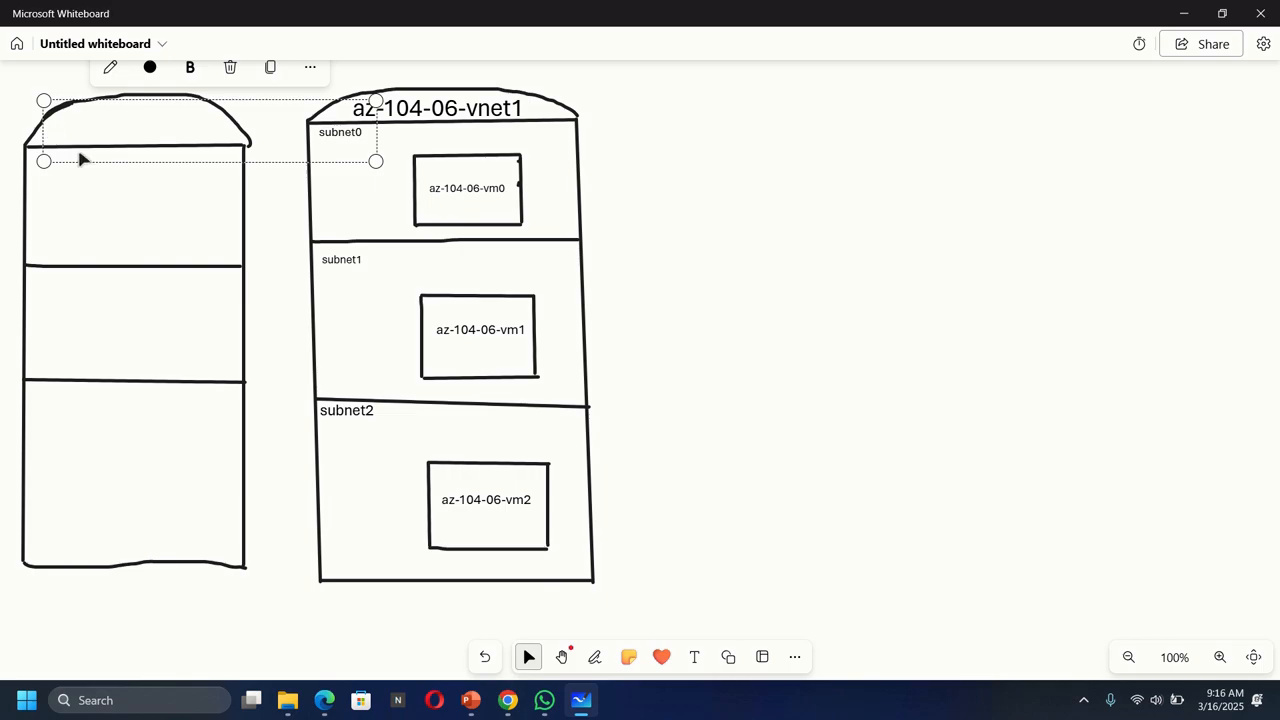
pyautogui.write('az-1')
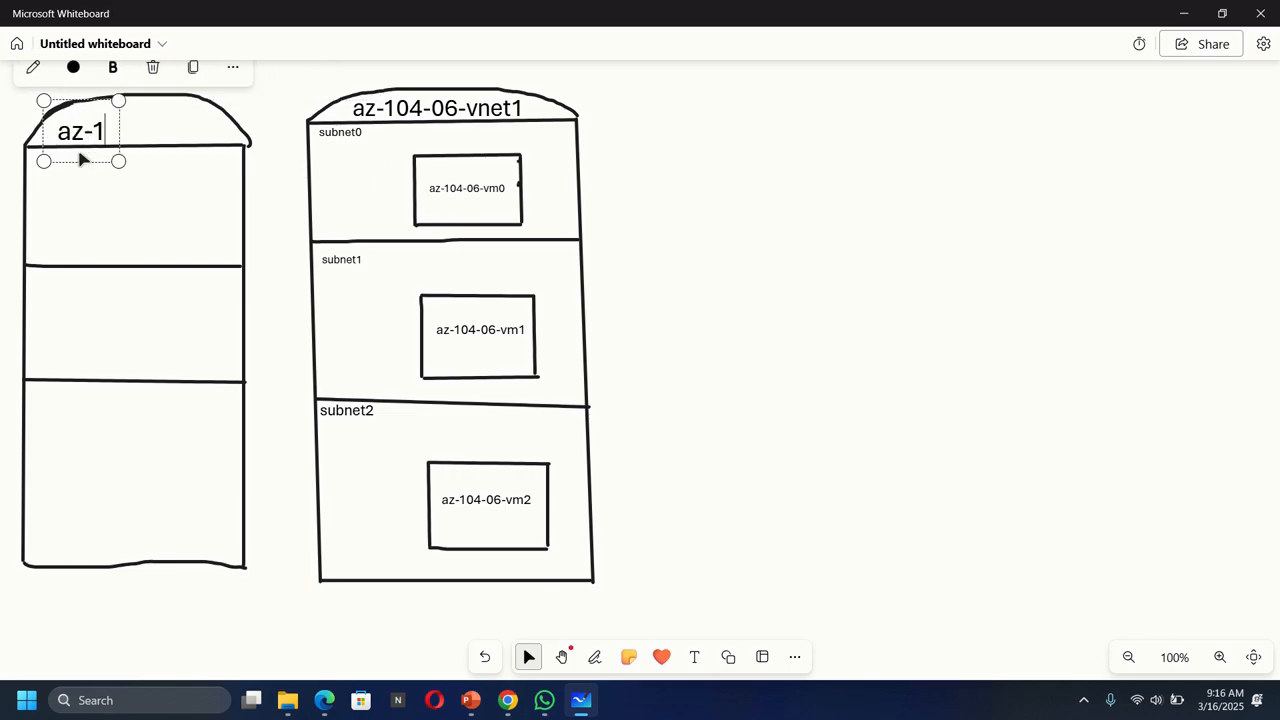
pyautogui.write('04')
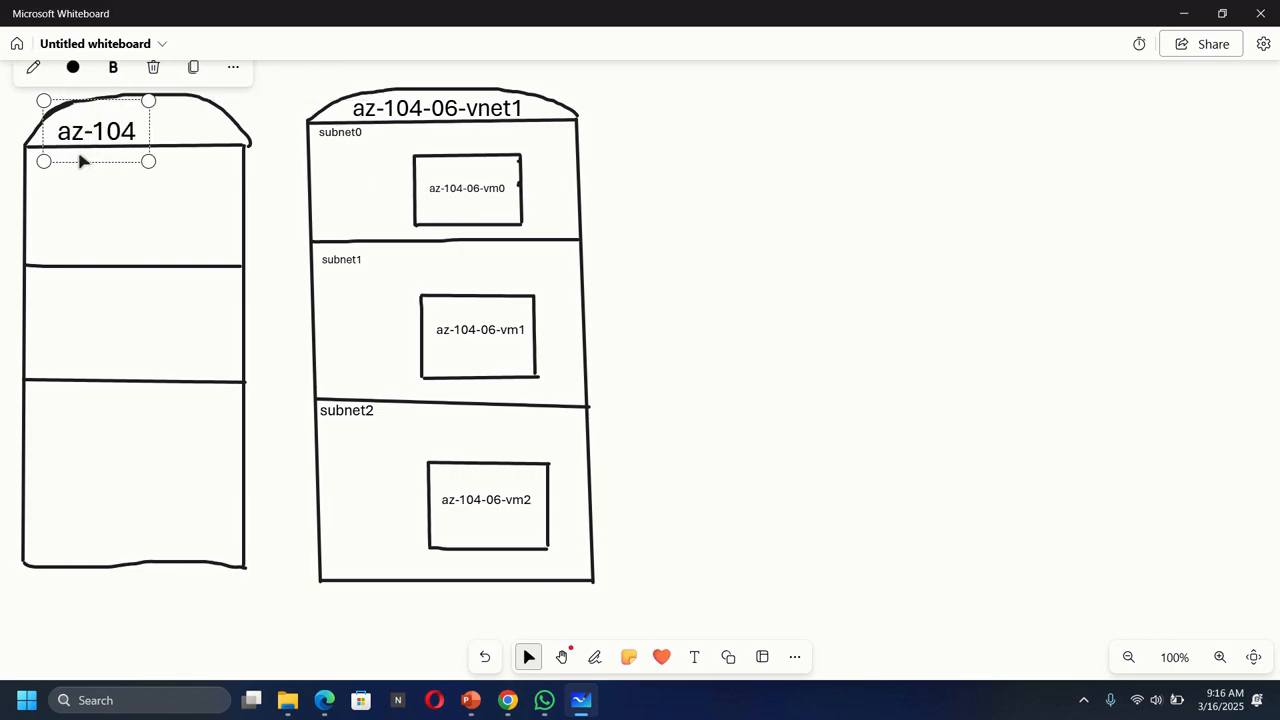
pyautogui.write('-06')
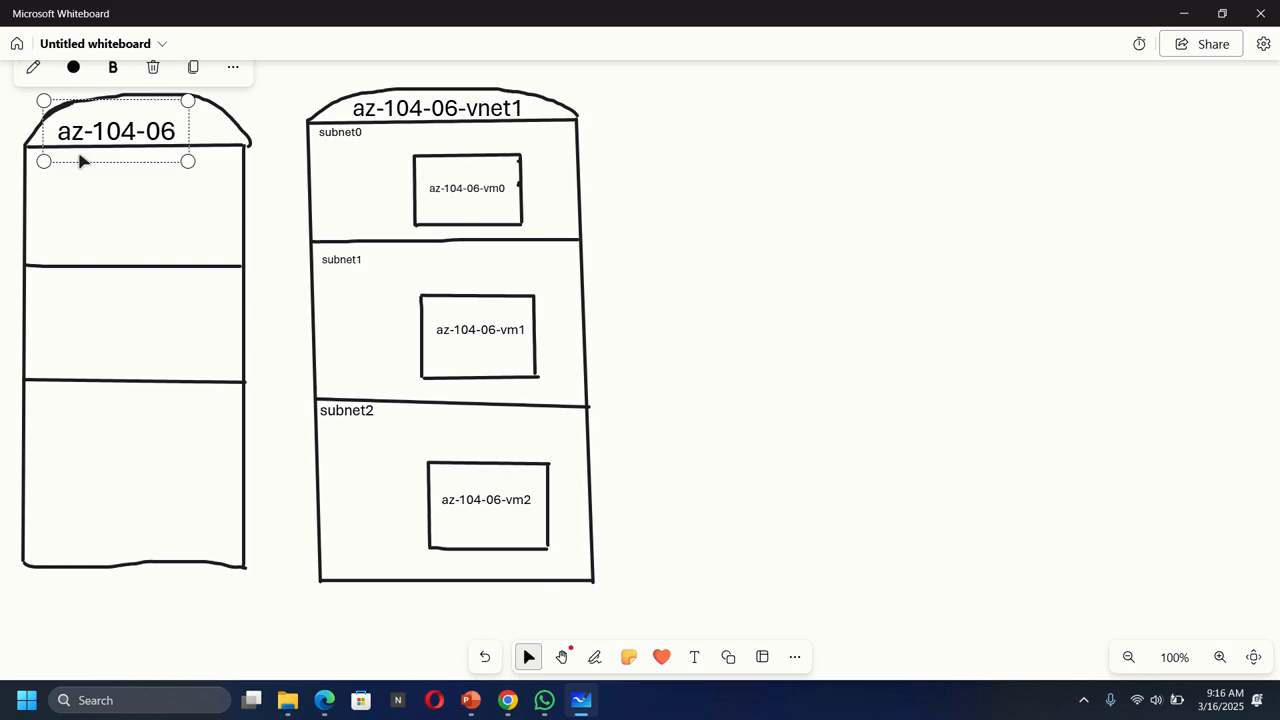
pyautogui.write('-ns')
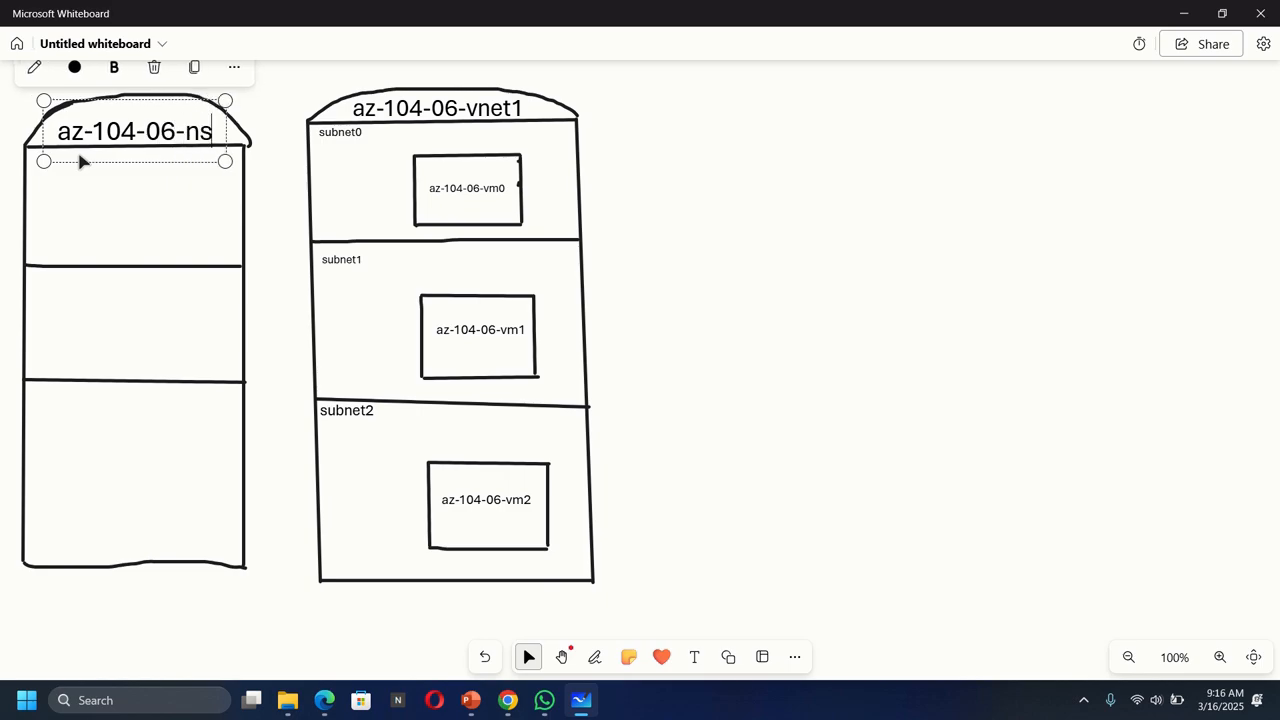
pyautogui.write('g1')
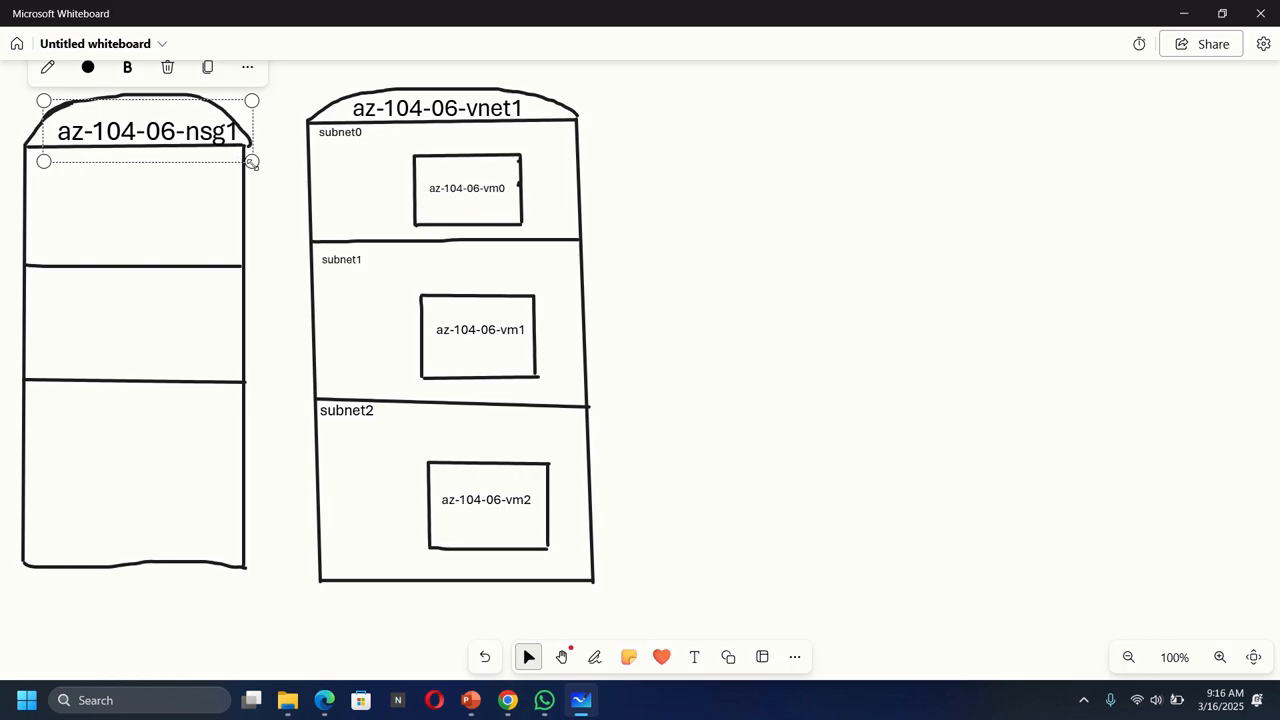
# - Shrink the az-104-06-nsg1 label from its lower corners so it fits within the domed top, and deselect it
pyautogui.moveTo(251, 161); pyautogui.dragTo(228, 158)
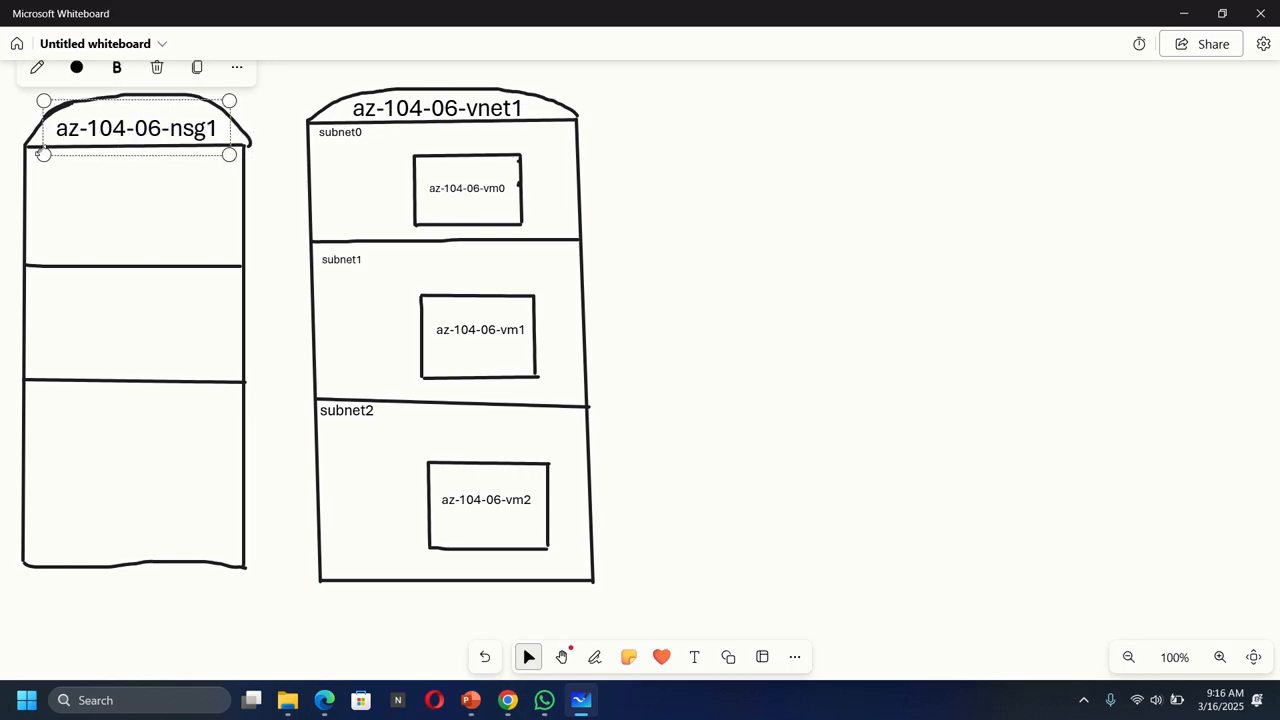
pyautogui.moveTo(42, 154); pyautogui.dragTo(52, 151)
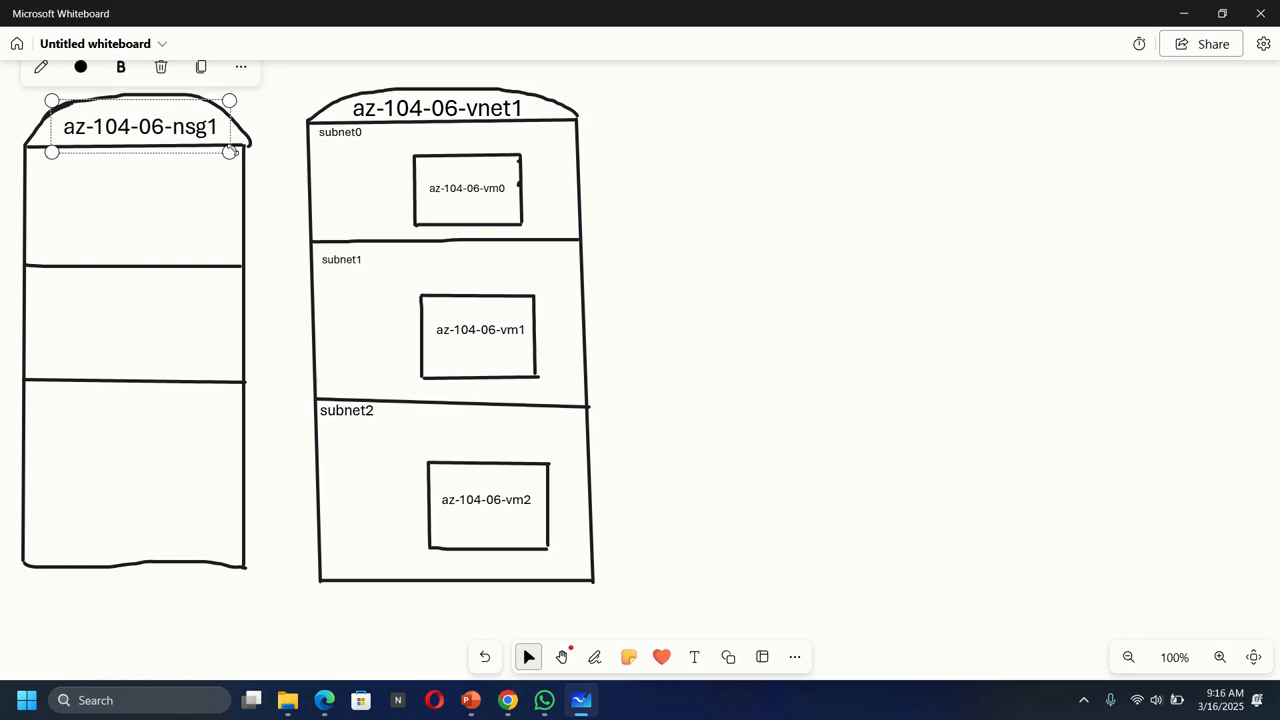
pyautogui.moveTo(231, 150); pyautogui.dragTo(215, 148)
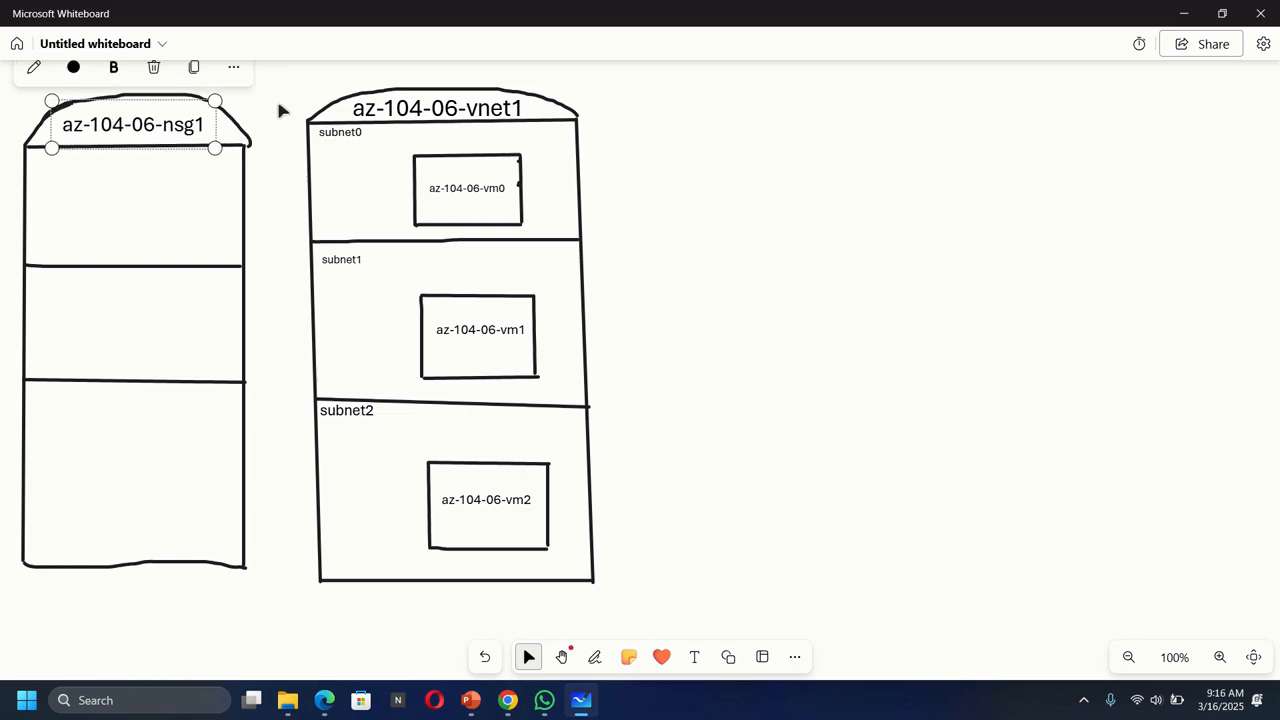
pyautogui.click(286, 195)
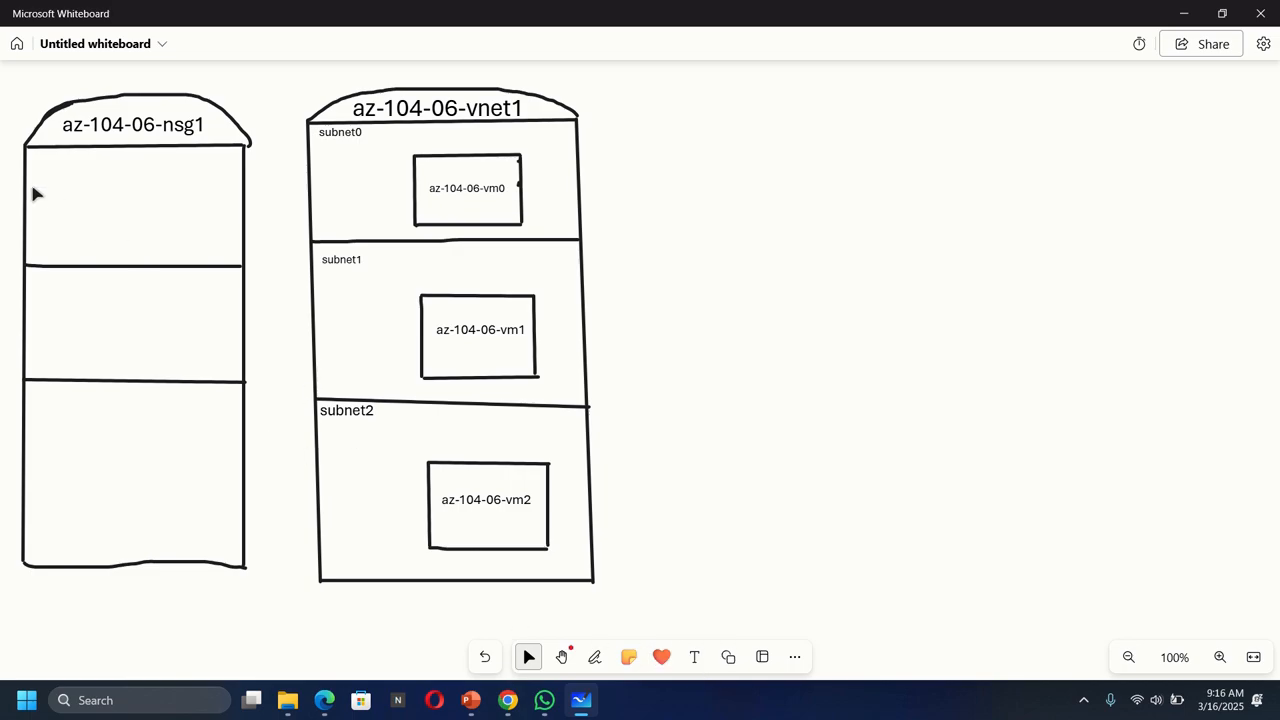
# - Add the text label inbound to the first section of the az-104-06-nsg1 structure and resize it to fit the section's upper-left corner
pyautogui.click(694, 656)
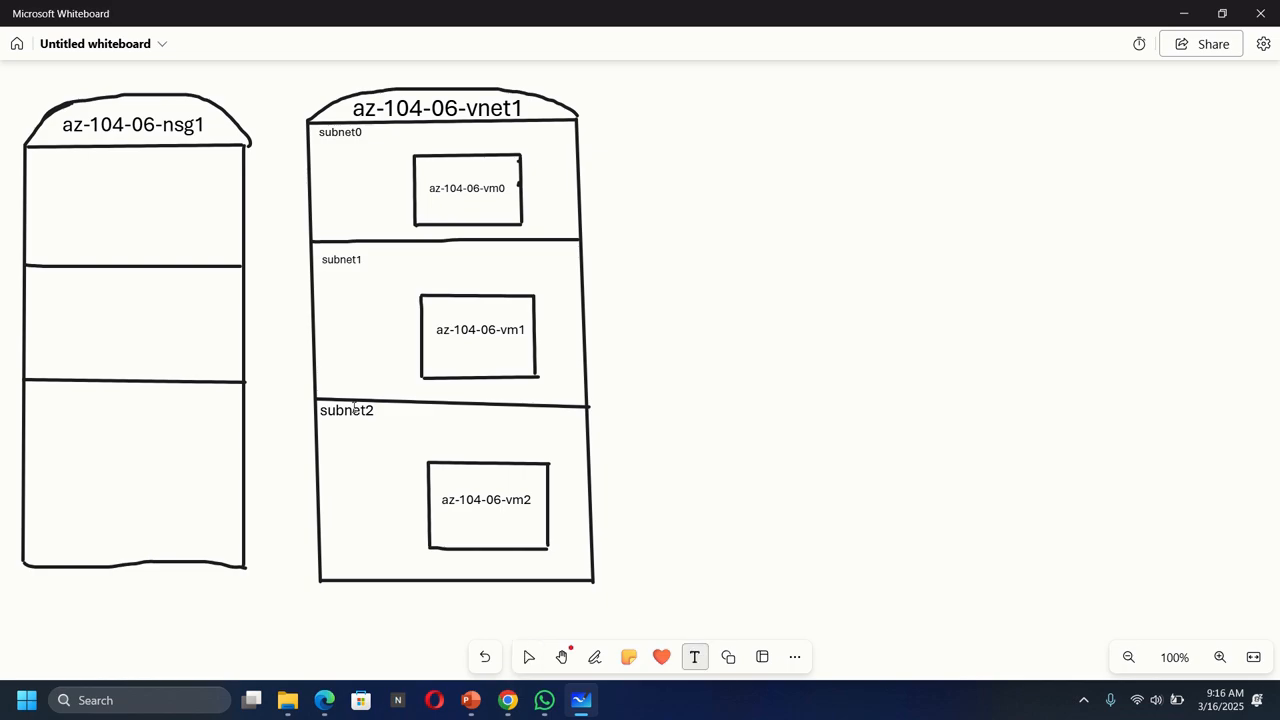
pyautogui.click(36, 166)
pyautogui.write('inbound')
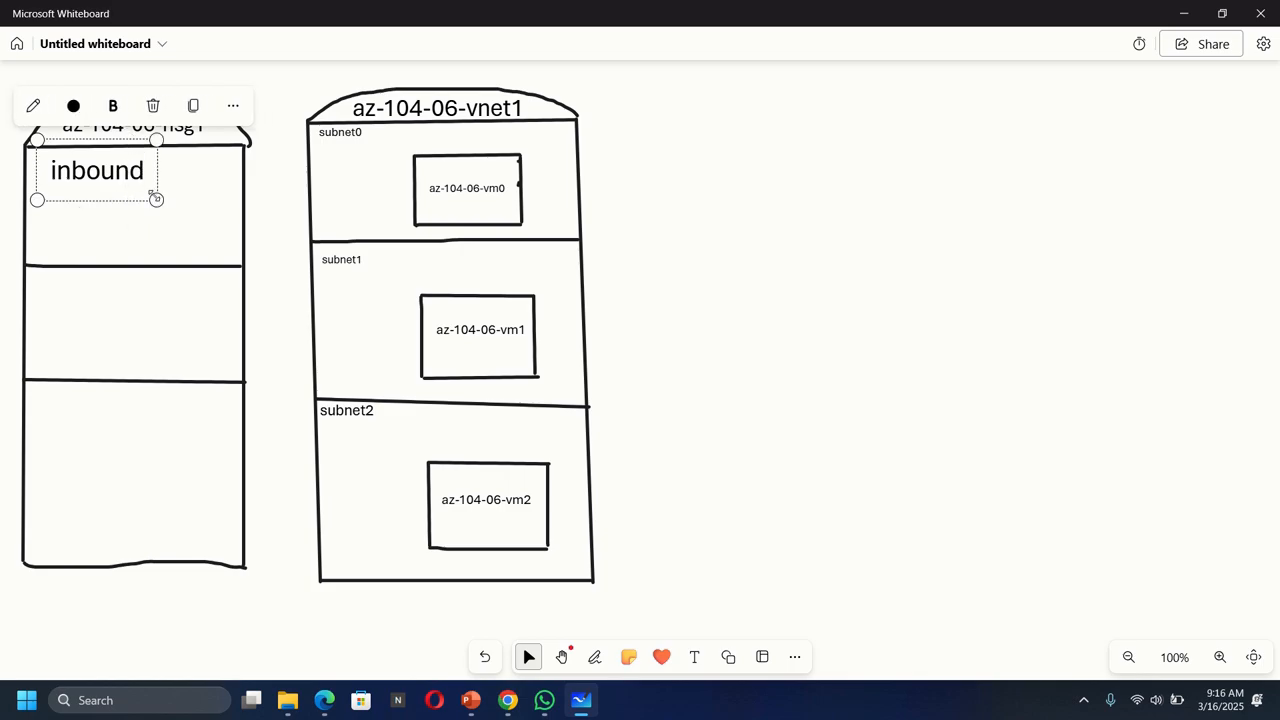
pyautogui.moveTo(156, 199); pyautogui.dragTo(115, 179)
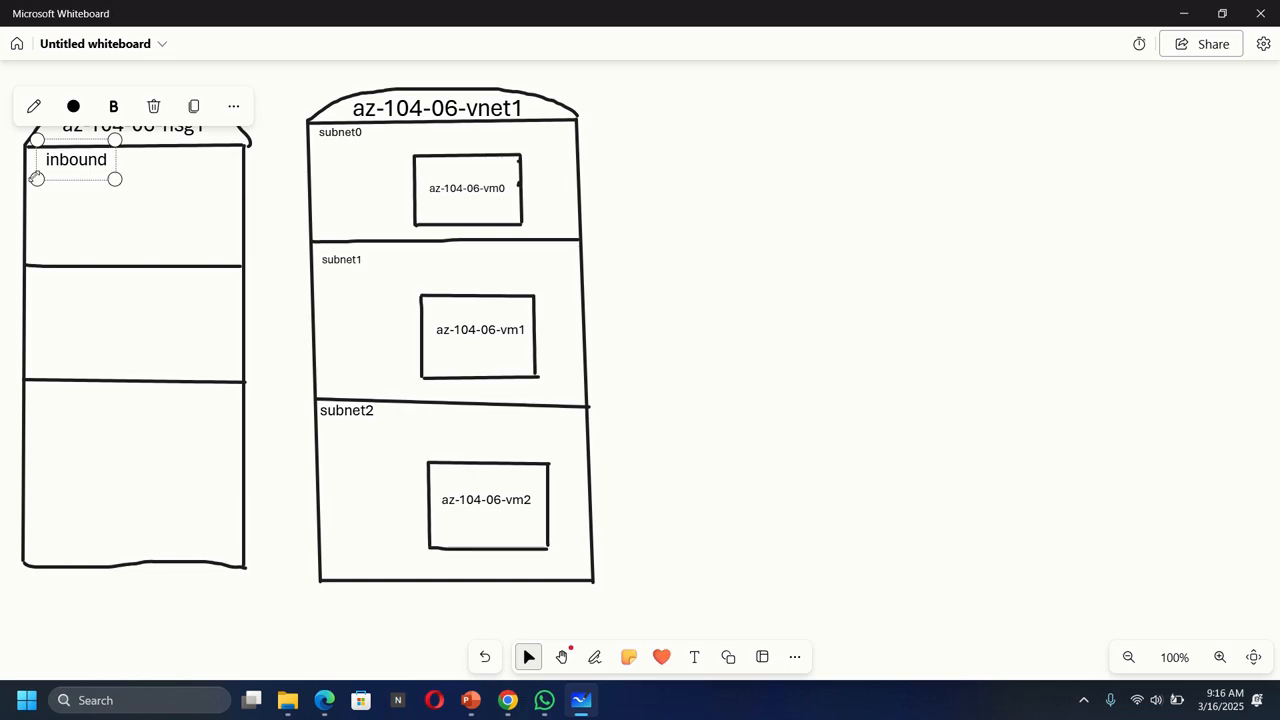
pyautogui.moveTo(36, 178); pyautogui.dragTo(21, 187)
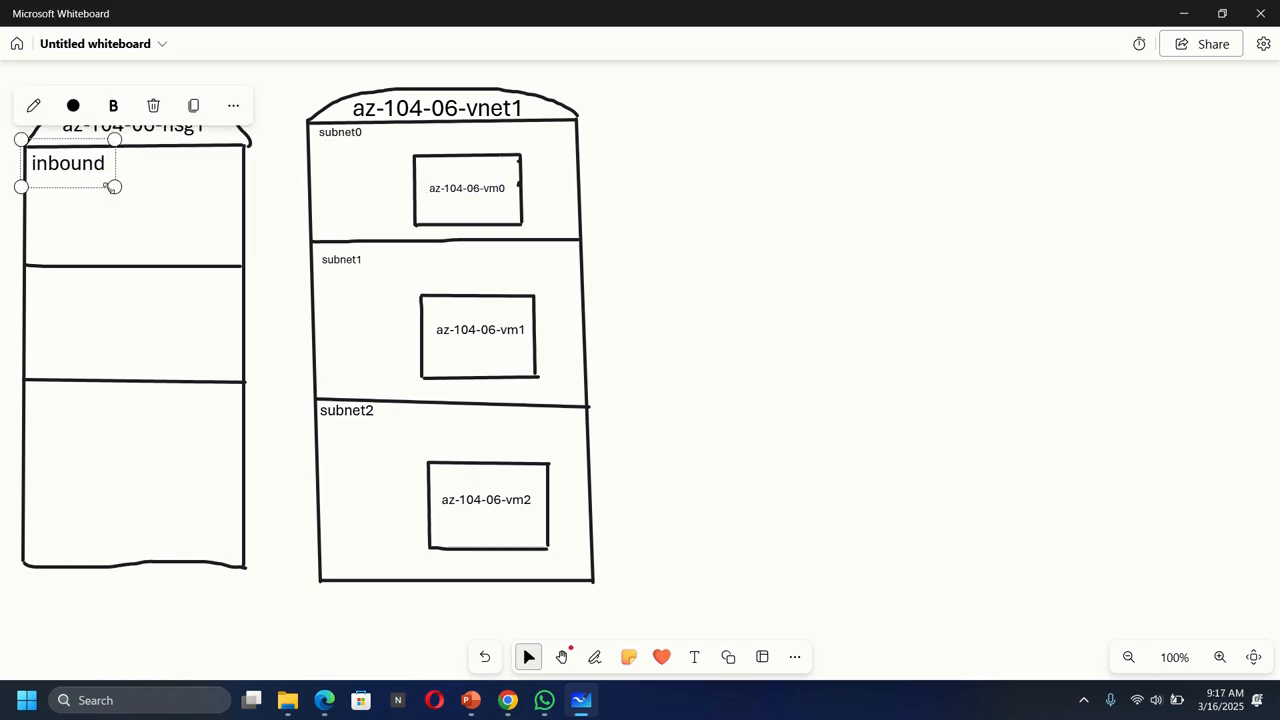
pyautogui.moveTo(113, 187); pyautogui.dragTo(89, 175)
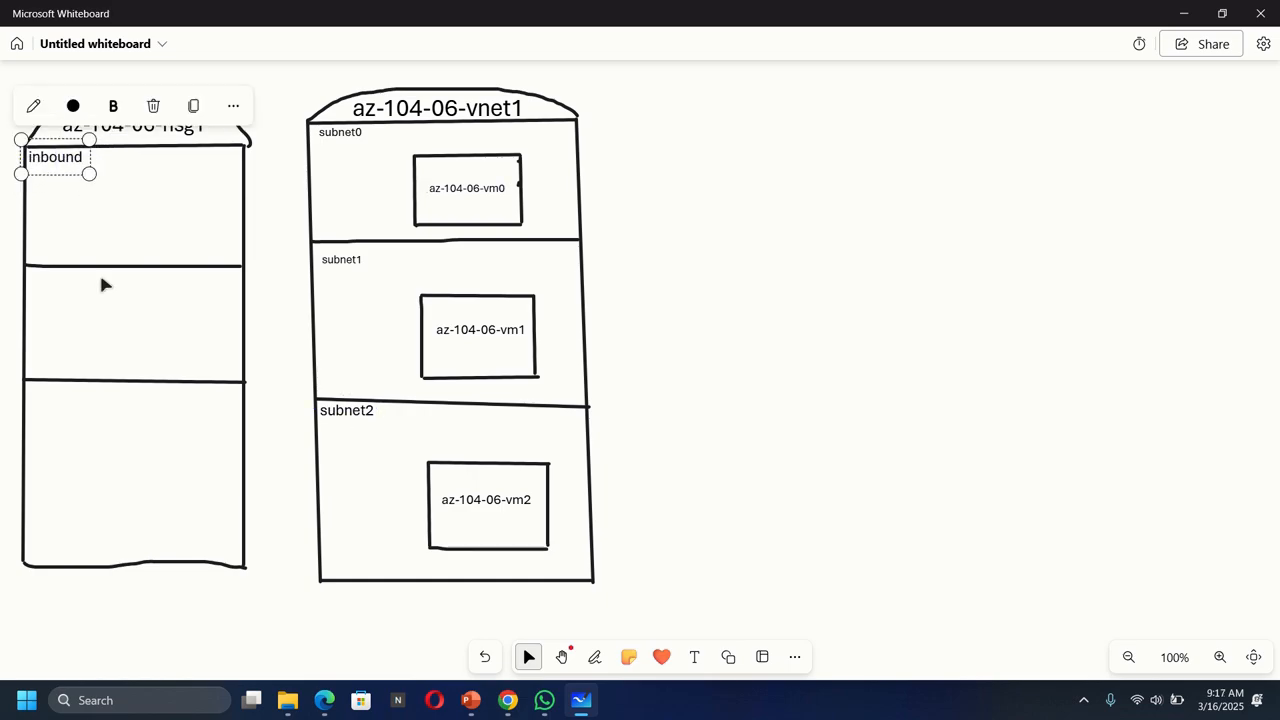
pyautogui.click(694, 657)
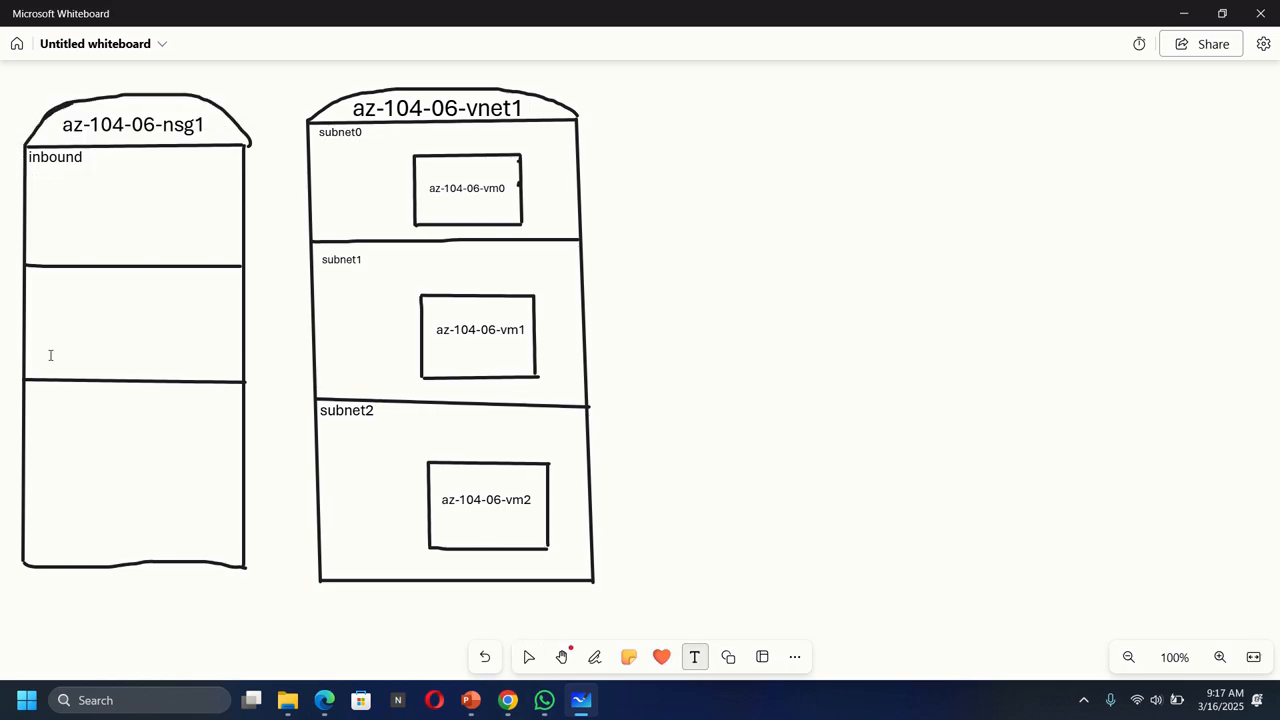
pyautogui.click(27, 284)
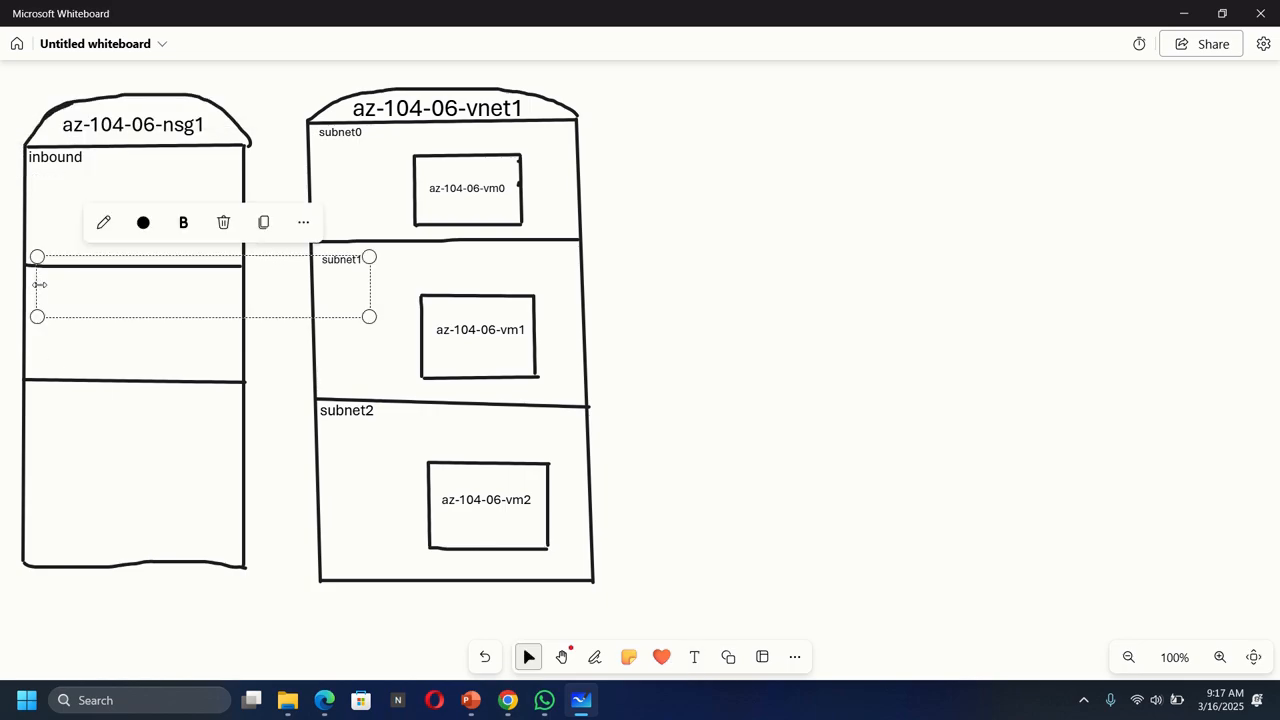
pyautogui.click(170, 180)
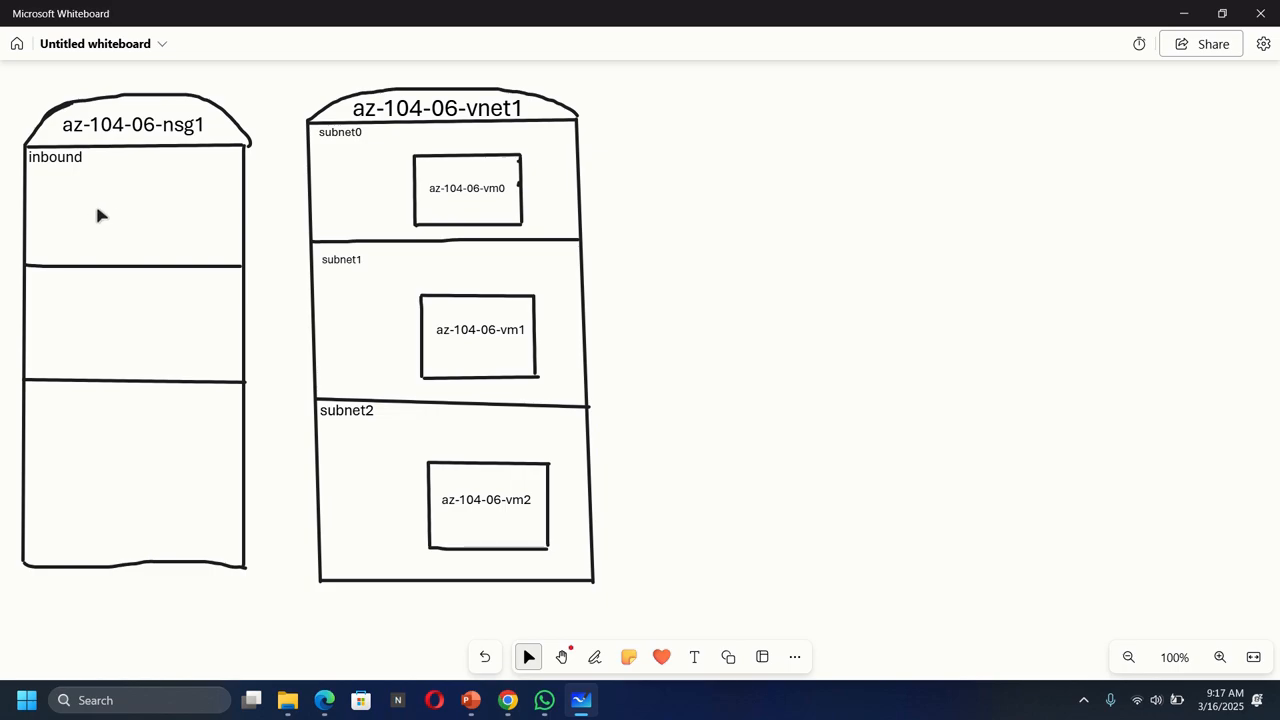
# - Check the inbound rules of az104-06-nsg1 in the Azure portal, and add a small allow-rdp label in the whiteboard's inbound section
pyautogui.click(508, 702)
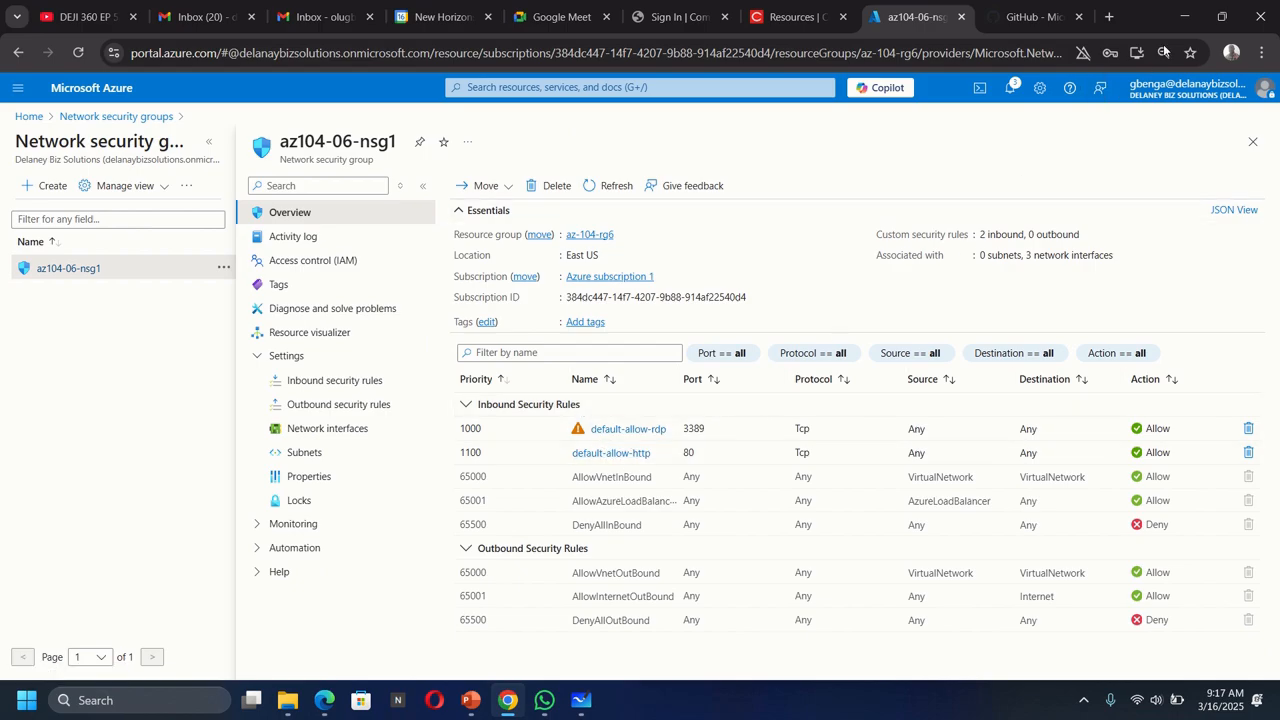
pyautogui.click(1186, 22)
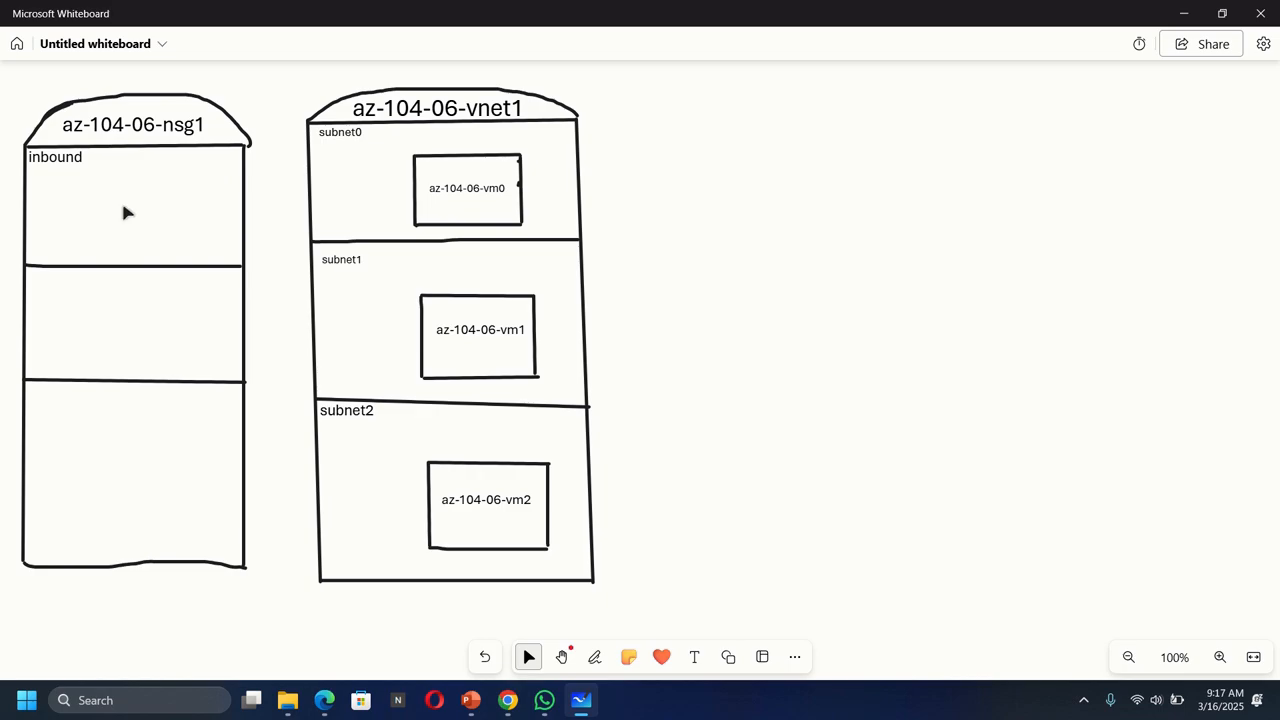
pyautogui.click(694, 657)
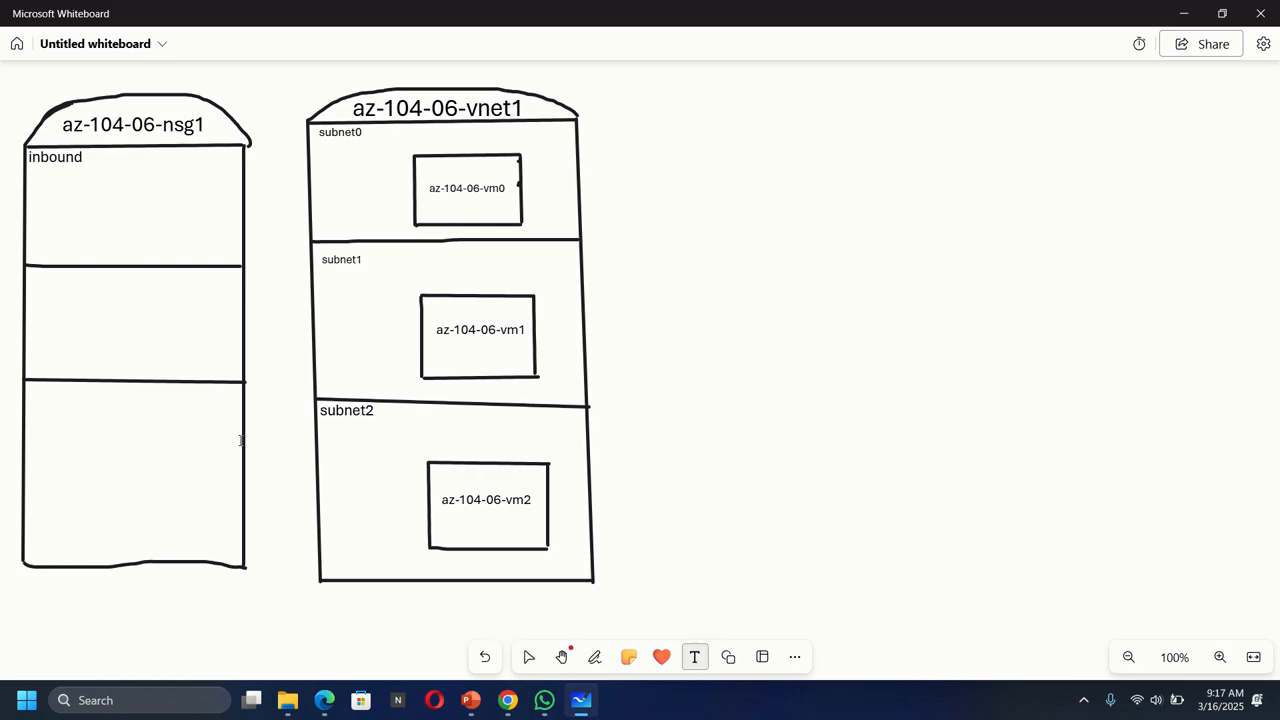
pyautogui.click(108, 181)
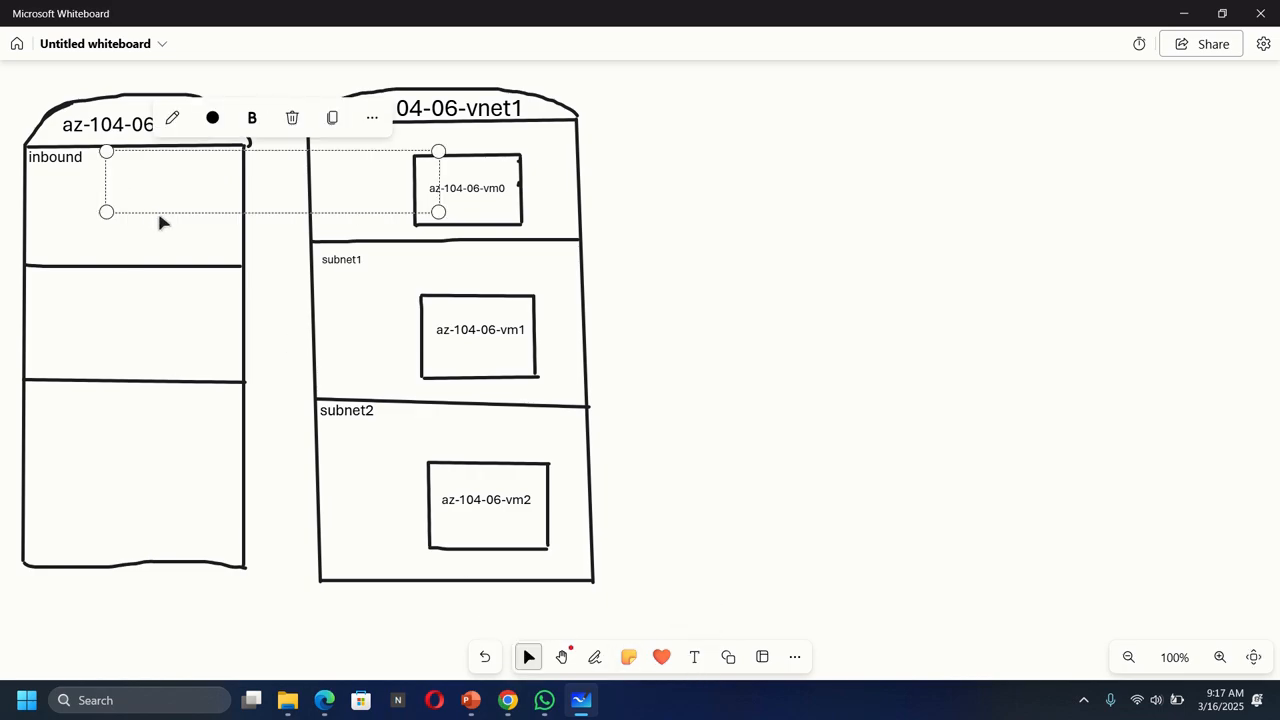
pyautogui.write('allow')
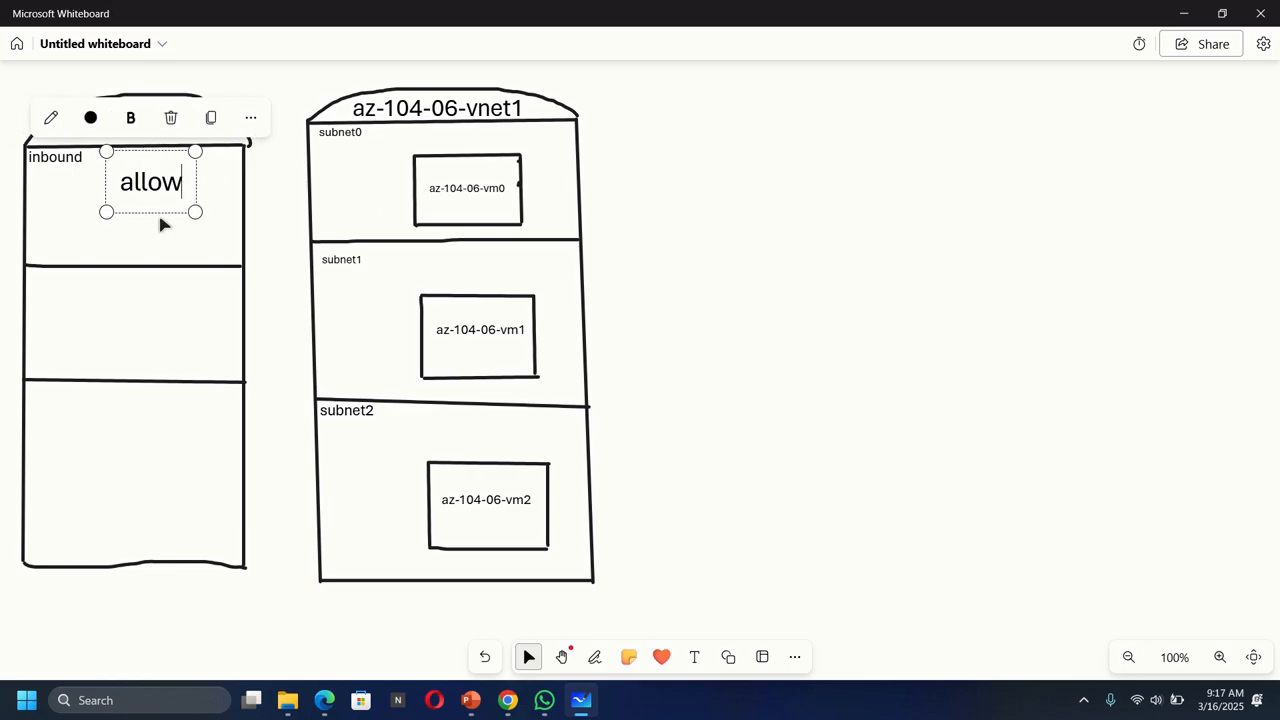
pyautogui.write('-rd')
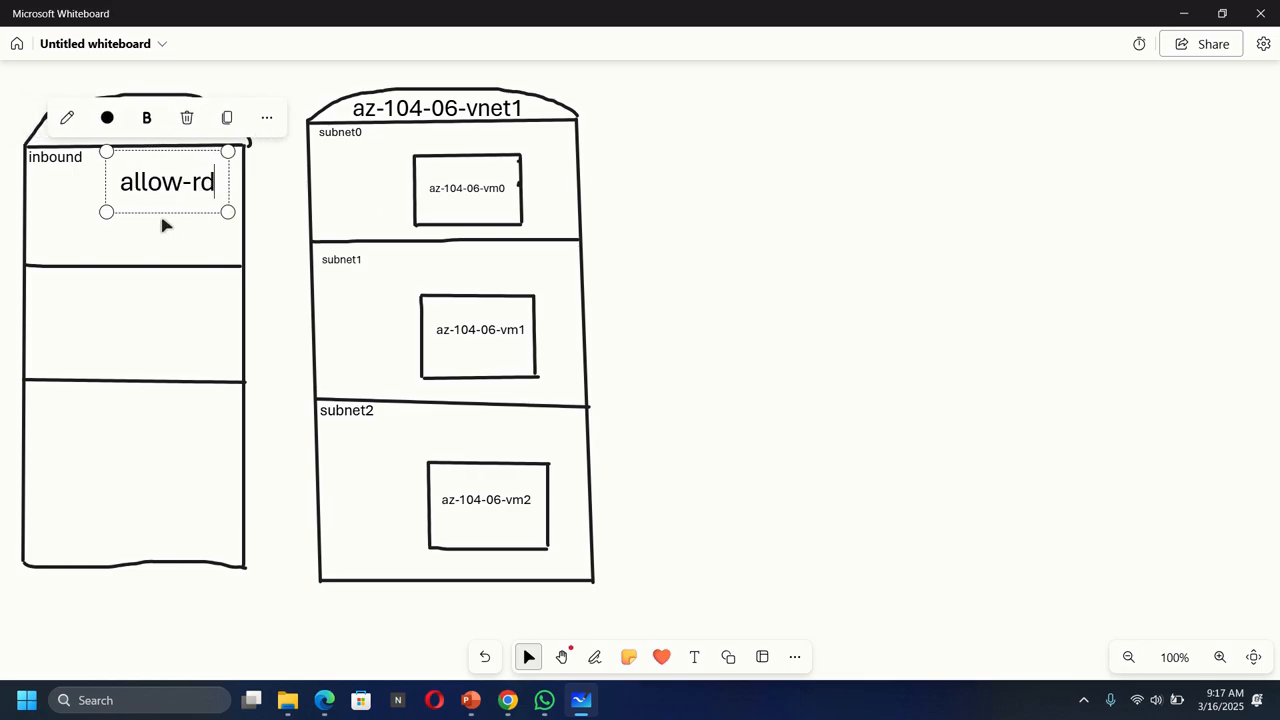
pyautogui.write('p')
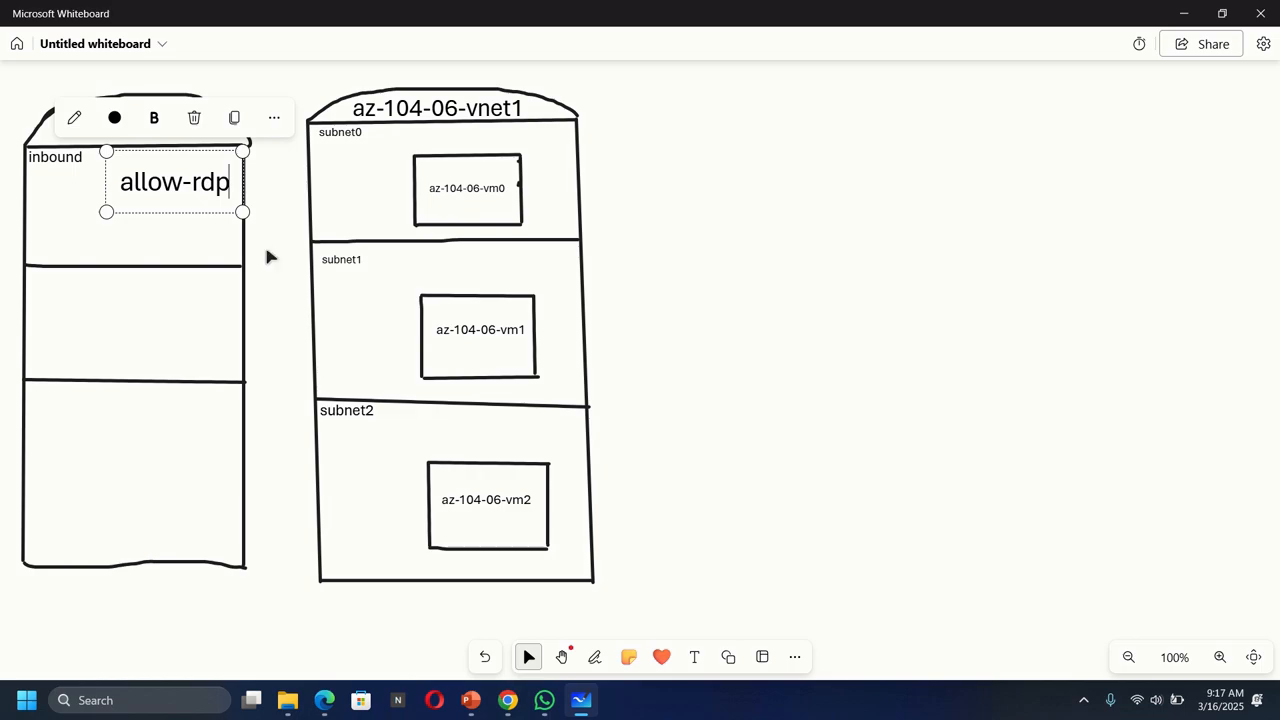
pyautogui.moveTo(242, 212); pyautogui.dragTo(194, 167)
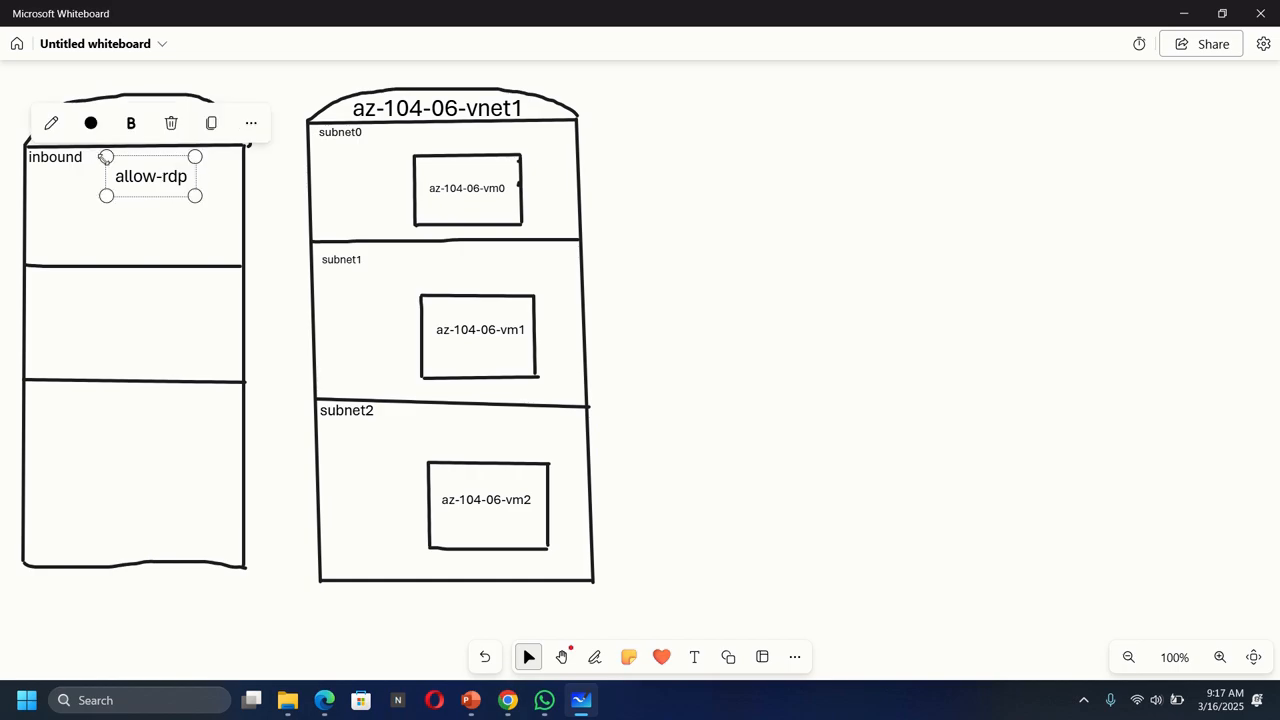
pyautogui.moveTo(106, 172); pyautogui.dragTo(117, 175)
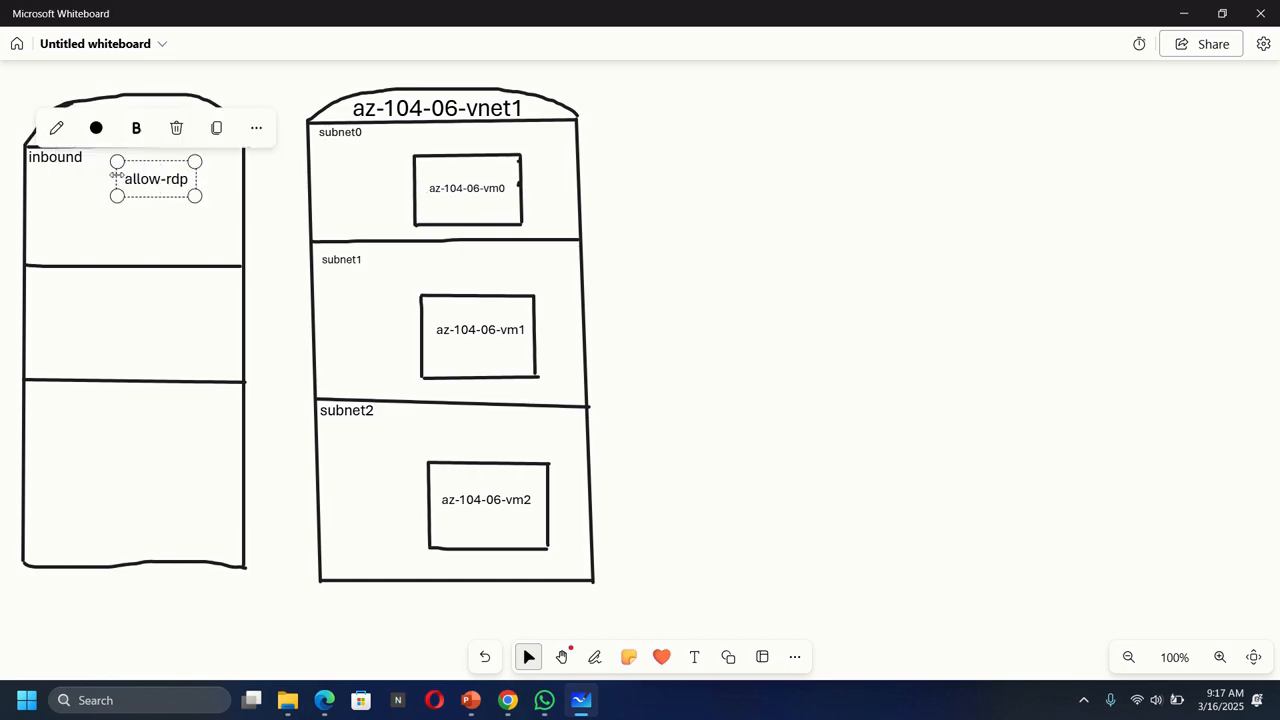
# - Add the text label allow-http below allow-rdp in the inbound section
pyautogui.click(694, 656)
pyautogui.click(130, 212)
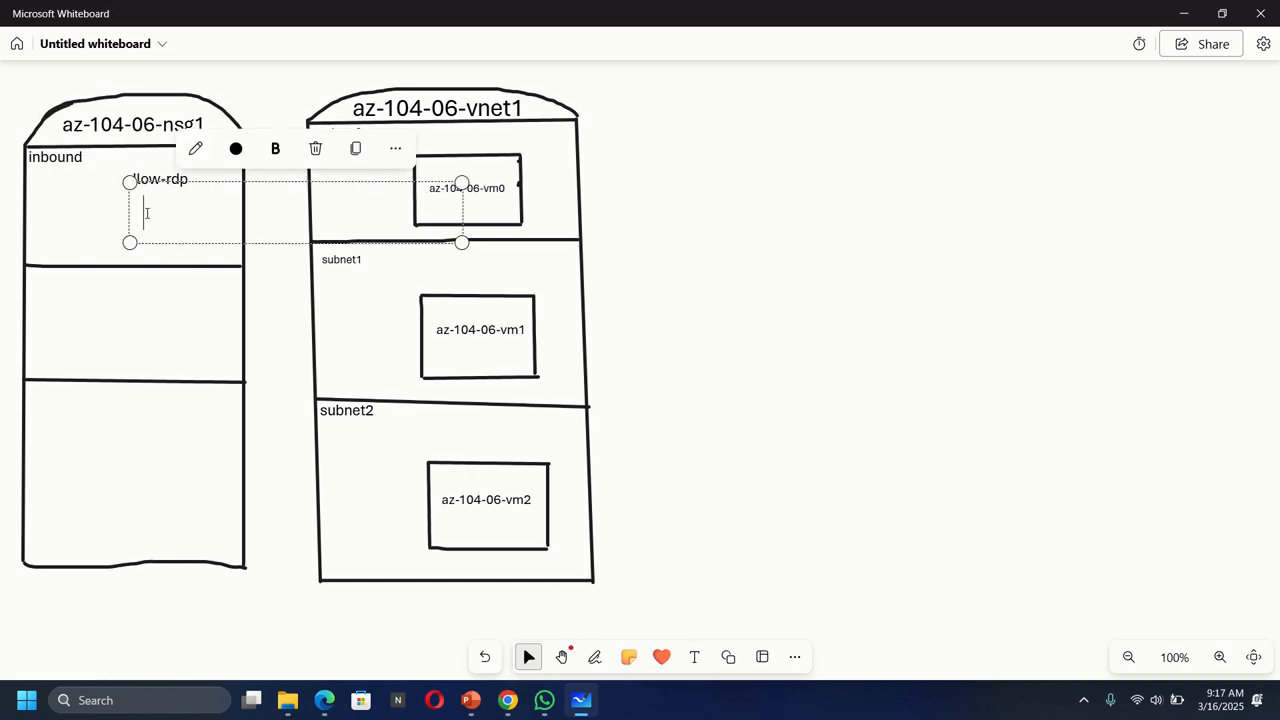
pyautogui.write('allow')
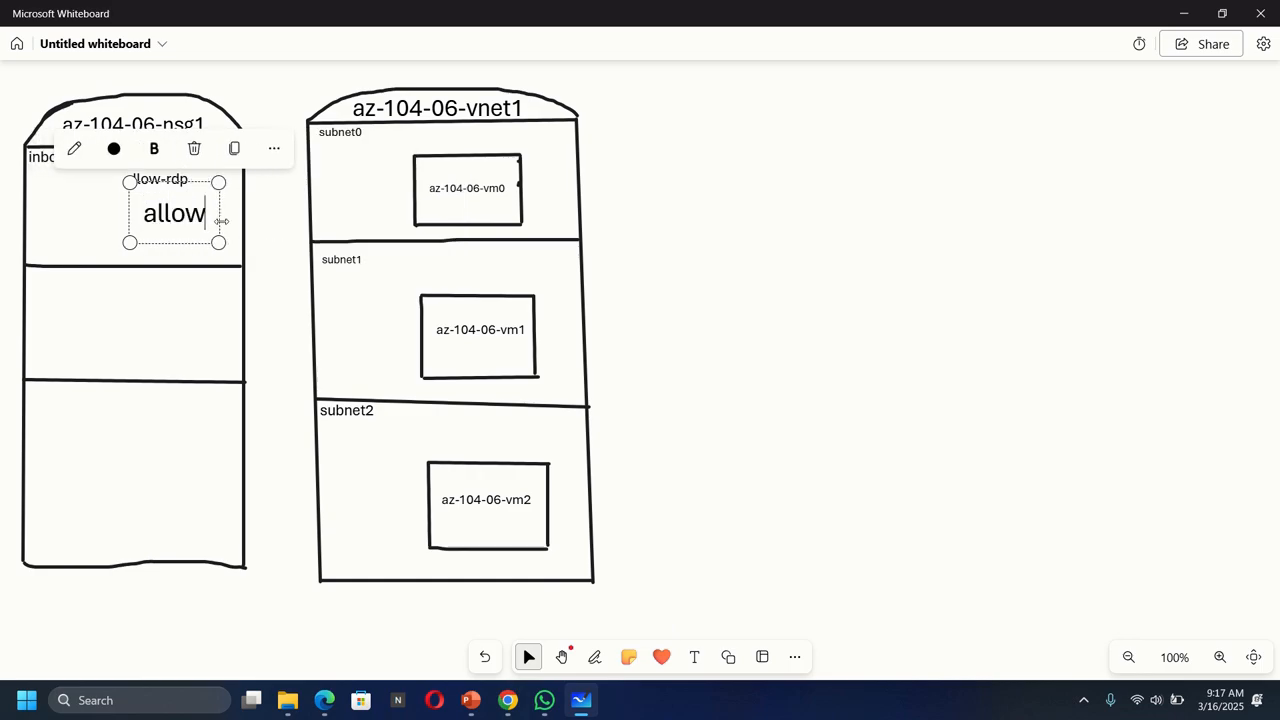
pyautogui.write('-')
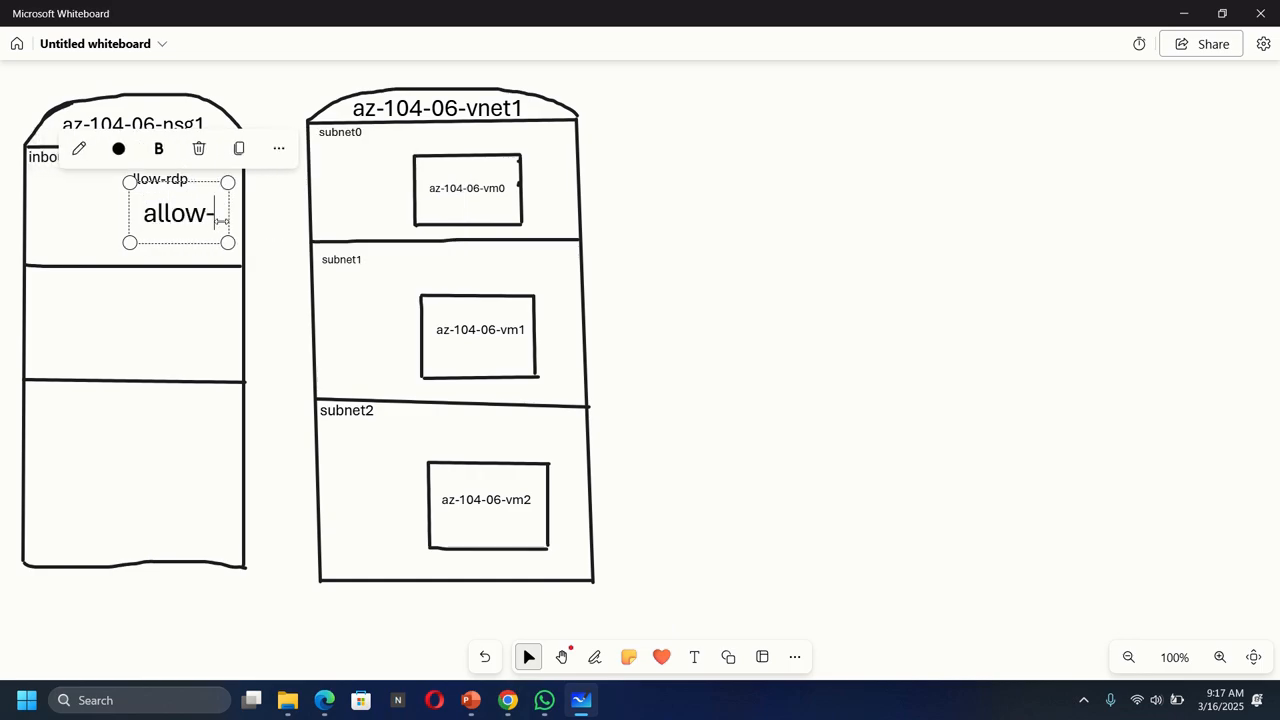
pyautogui.write('http')
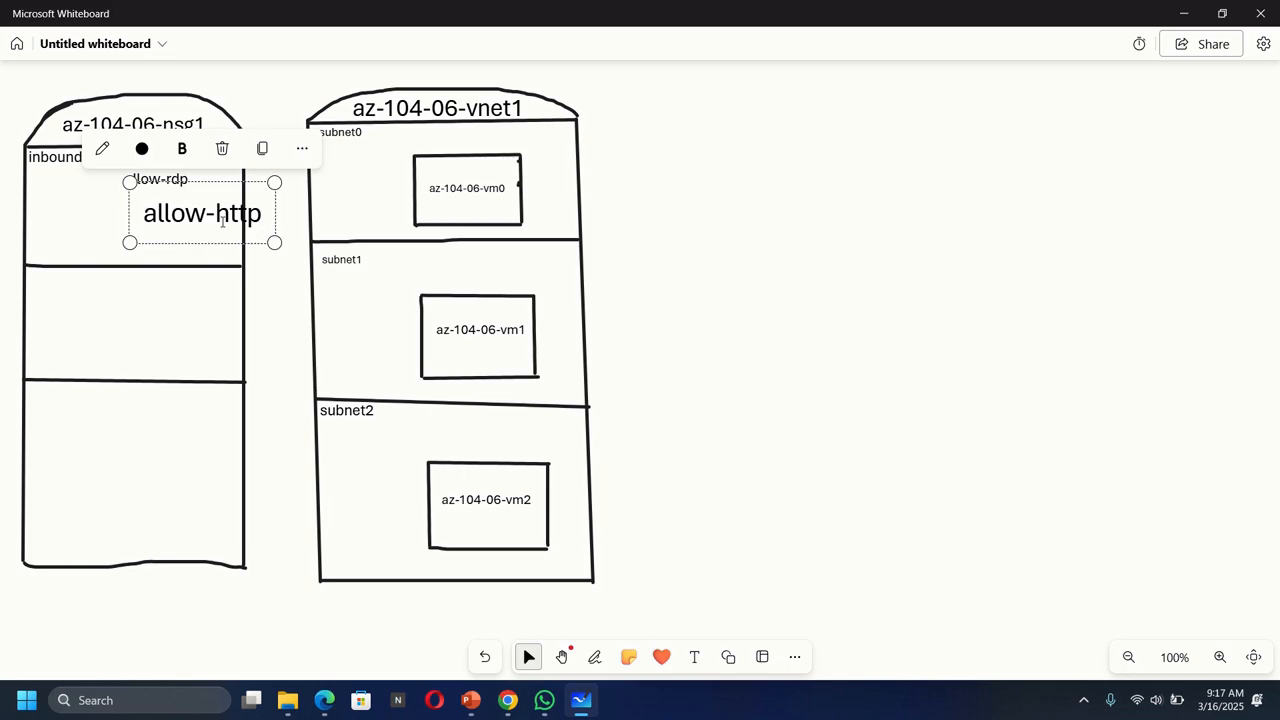
# - Shrink the allow-http label from its corners so it fits inside the inbound section beneath allow-rdp
pyautogui.moveTo(274, 182); pyautogui.dragTo(236, 200)
pyautogui.moveTo(129, 200); pyautogui.dragTo(112, 196)
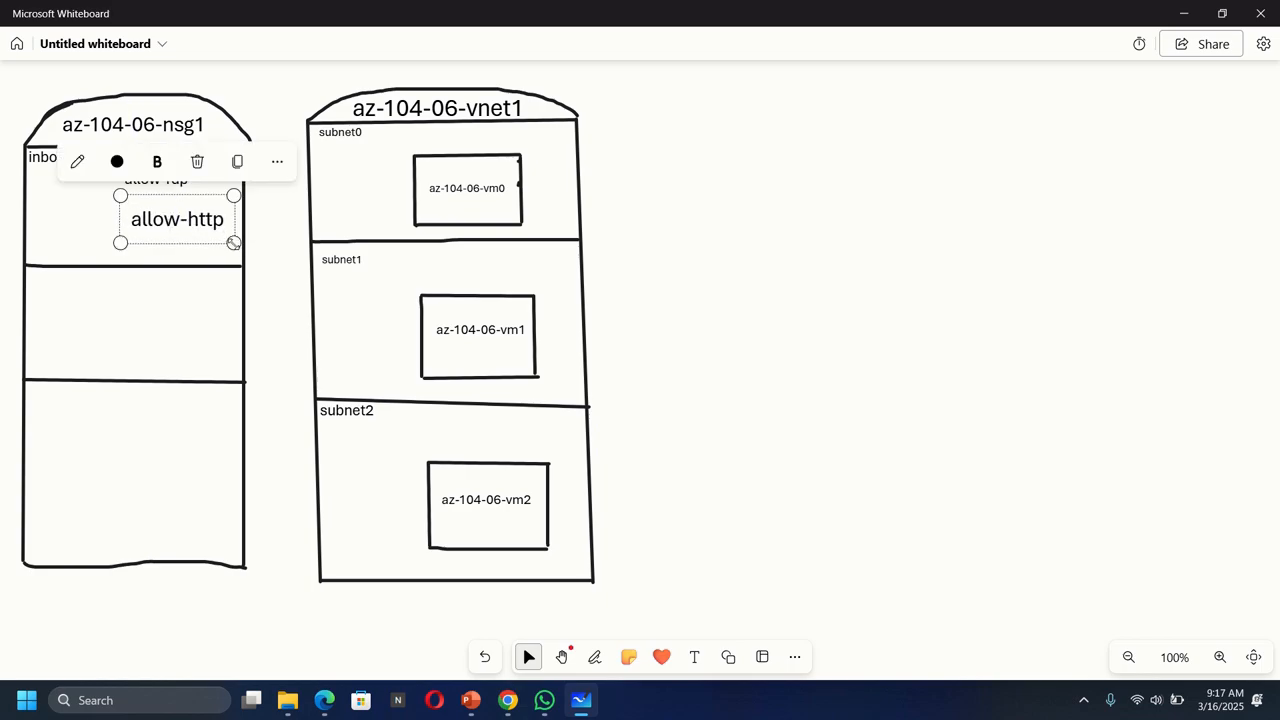
pyautogui.moveTo(233, 242); pyautogui.dragTo(213, 234)
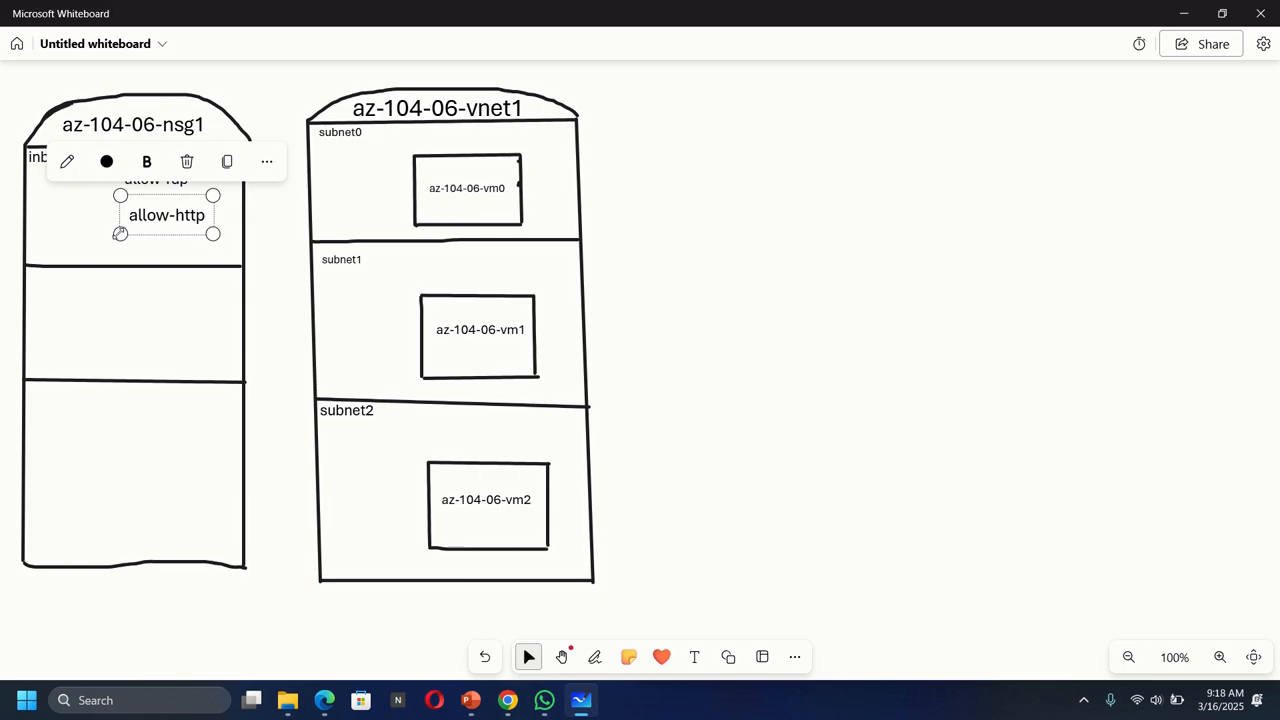
pyautogui.scroll(-5, 119, 233)
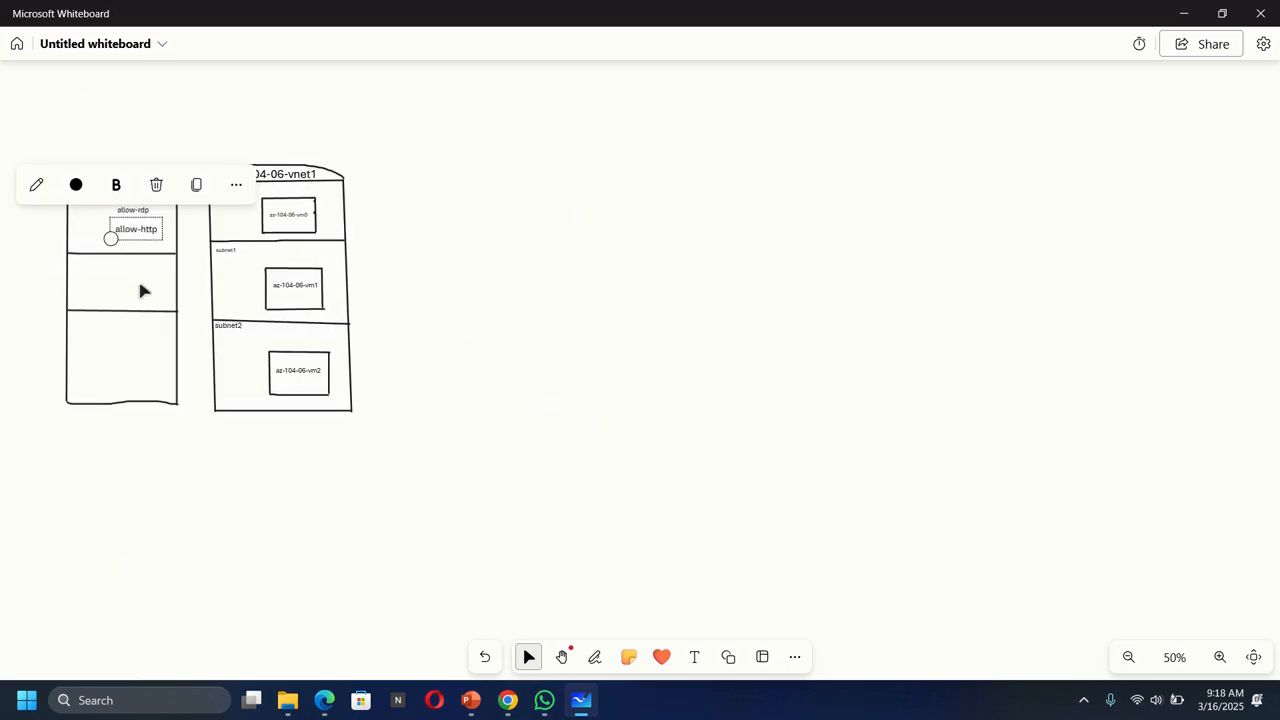
# - Shrink the allow-http label slightly from its upper-left corner so it lines up beneath allow-rdp in the inbound section
pyautogui.scroll(-1, 494, 390)
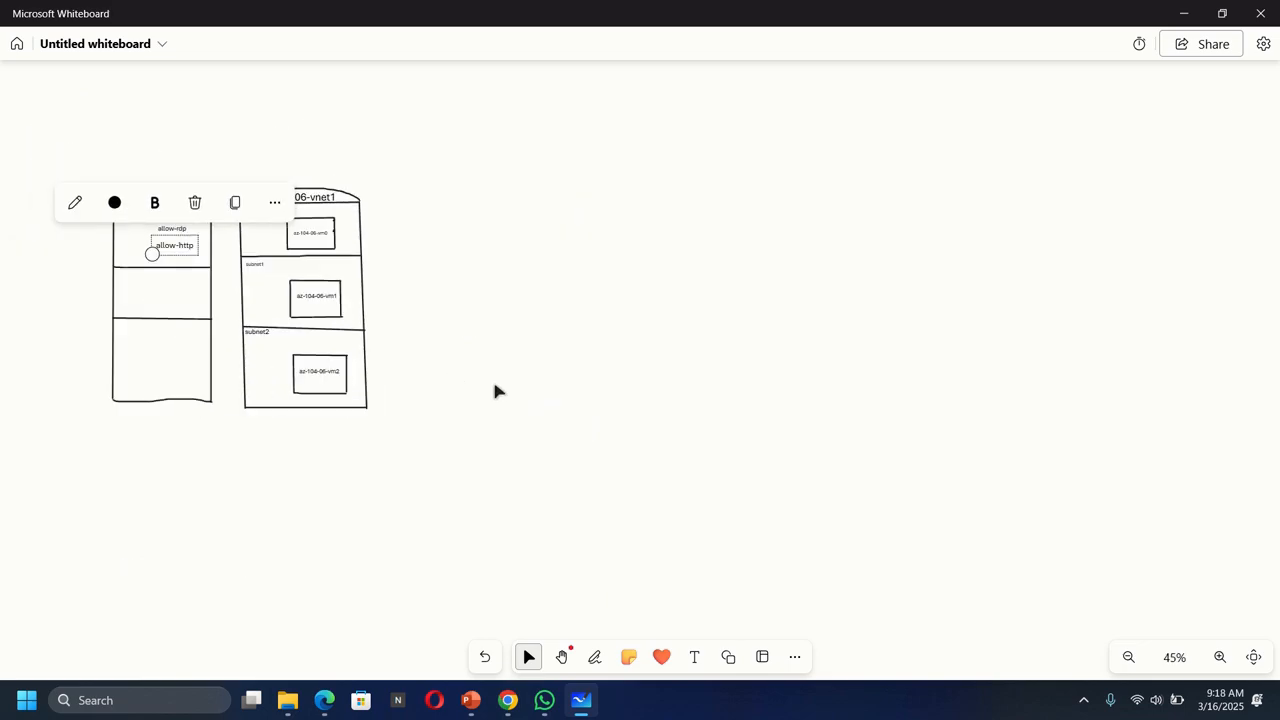
pyautogui.scroll(1, 494, 390)
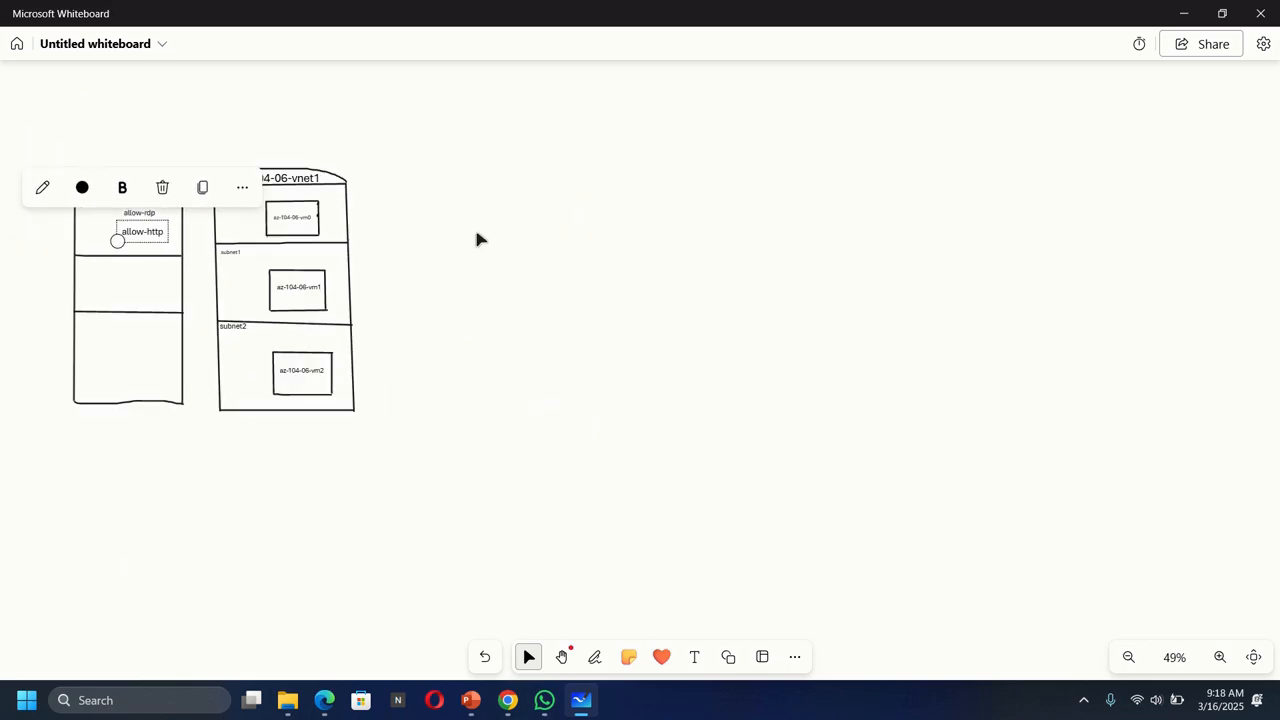
pyautogui.click(562, 656)
pyautogui.moveTo(238, 481); pyautogui.dragTo(460, 494)
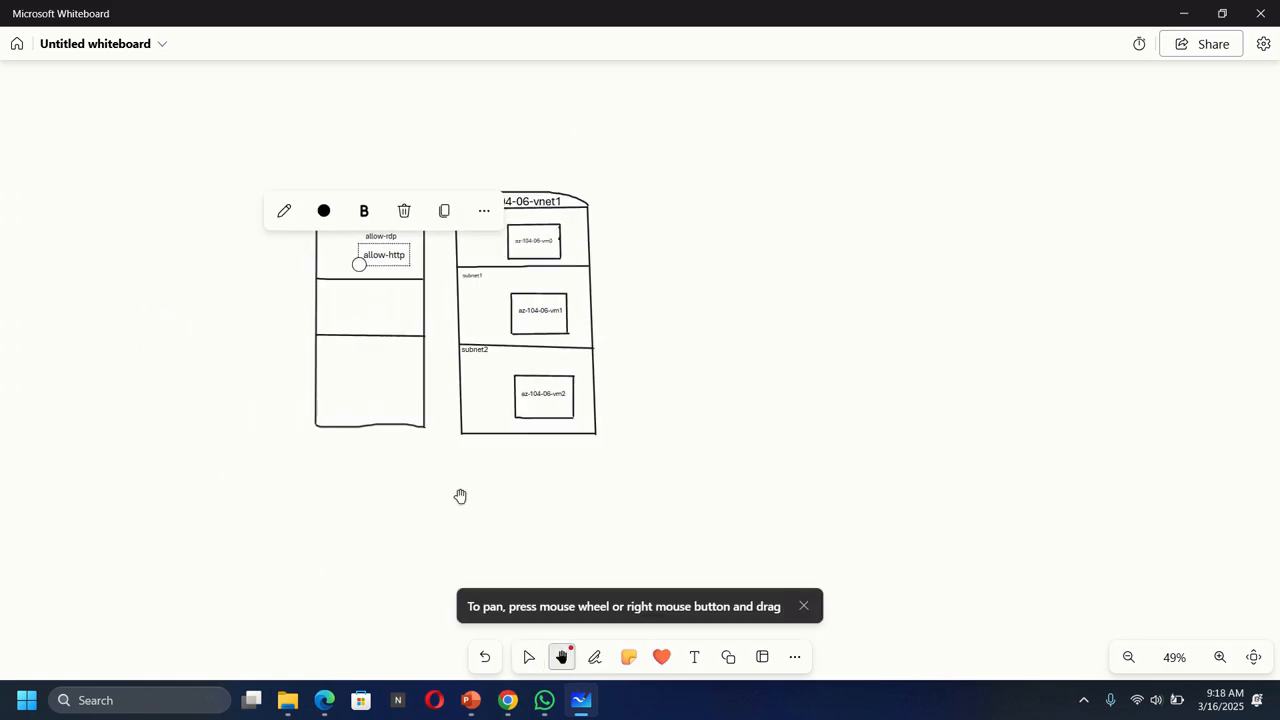
pyautogui.scroll(5, 620, 423)
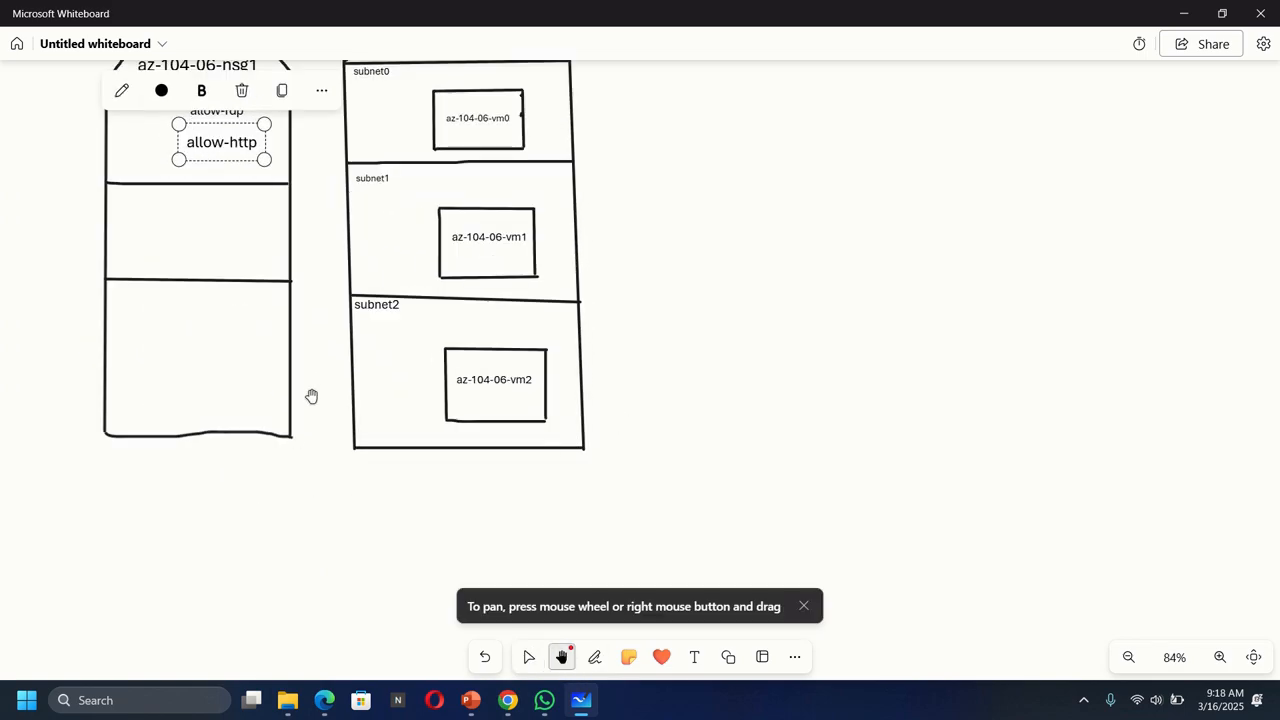
pyautogui.moveTo(314, 400); pyautogui.dragTo(354, 483)
pyautogui.scroll(3, 730, 415)
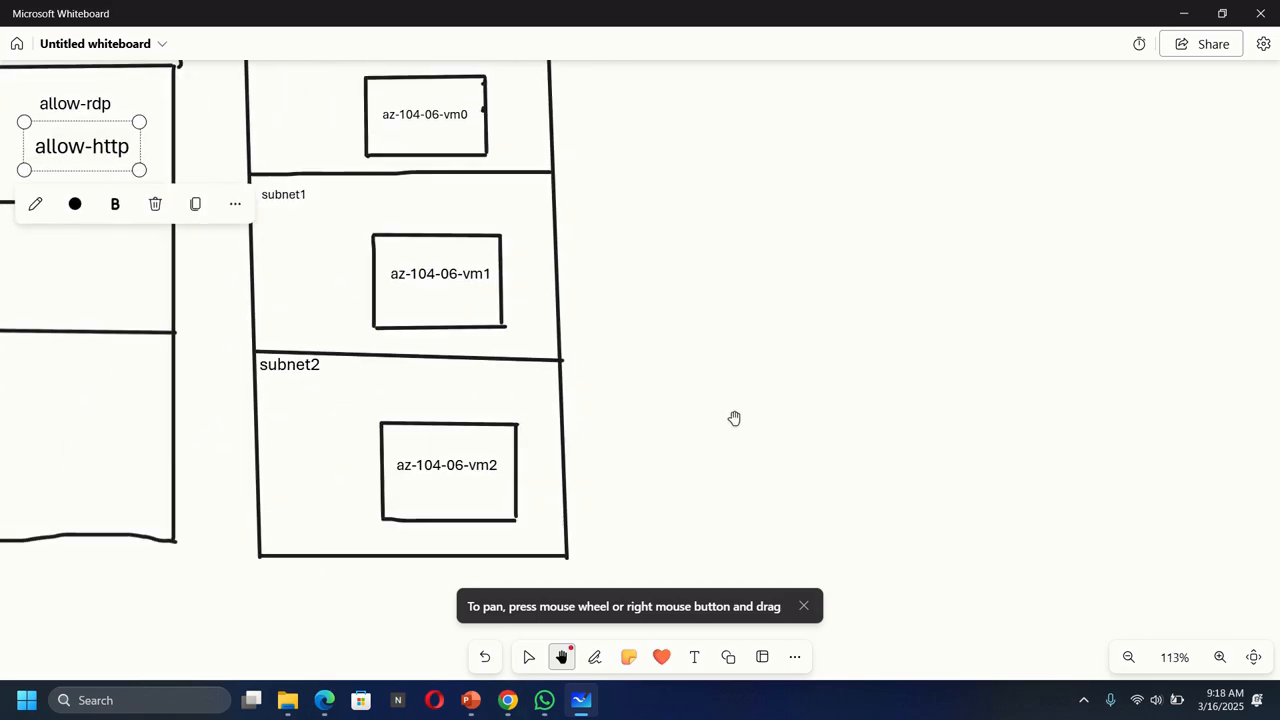
pyautogui.moveTo(209, 369); pyautogui.dragTo(437, 435)
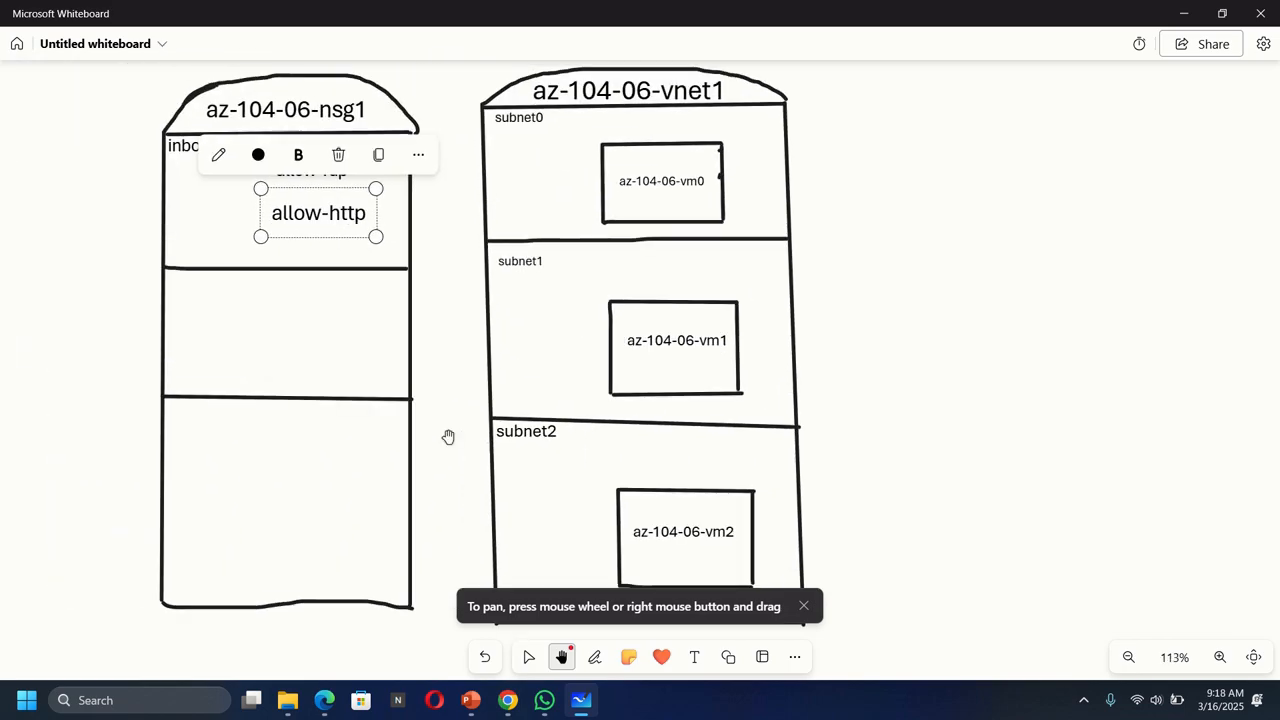
pyautogui.click(597, 660)
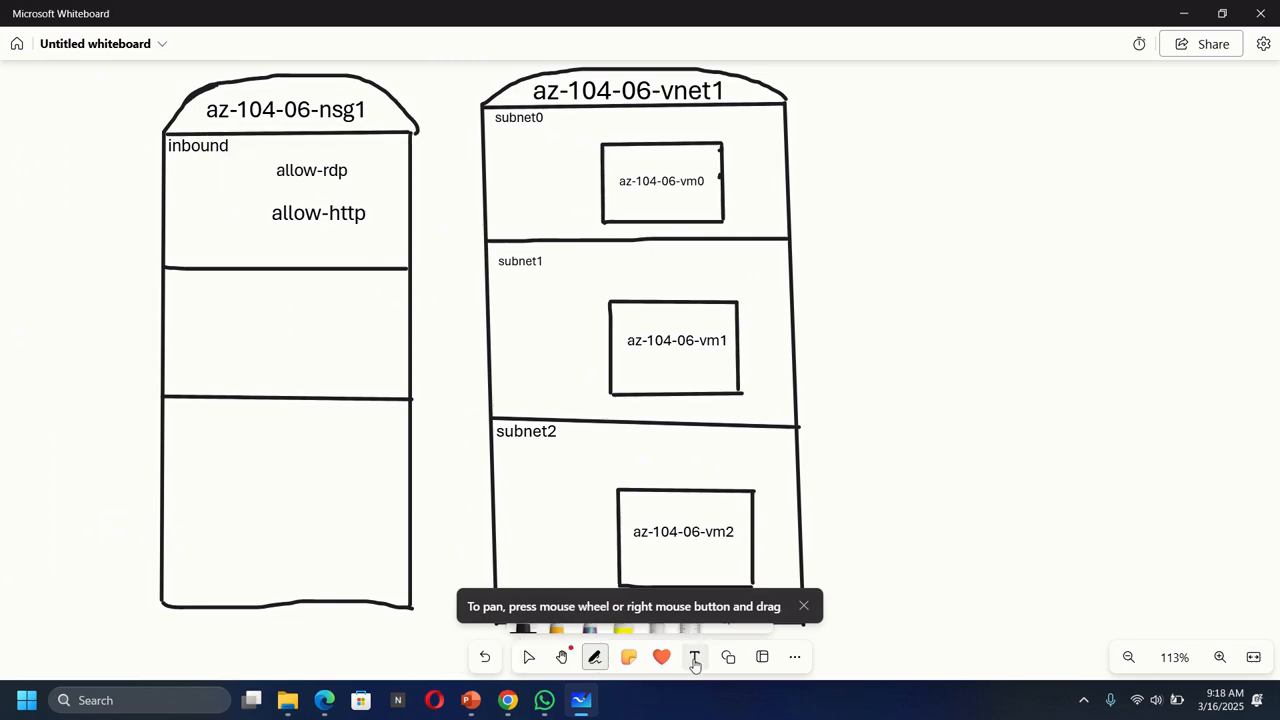
pyautogui.click(694, 656)
pyautogui.click(287, 213)
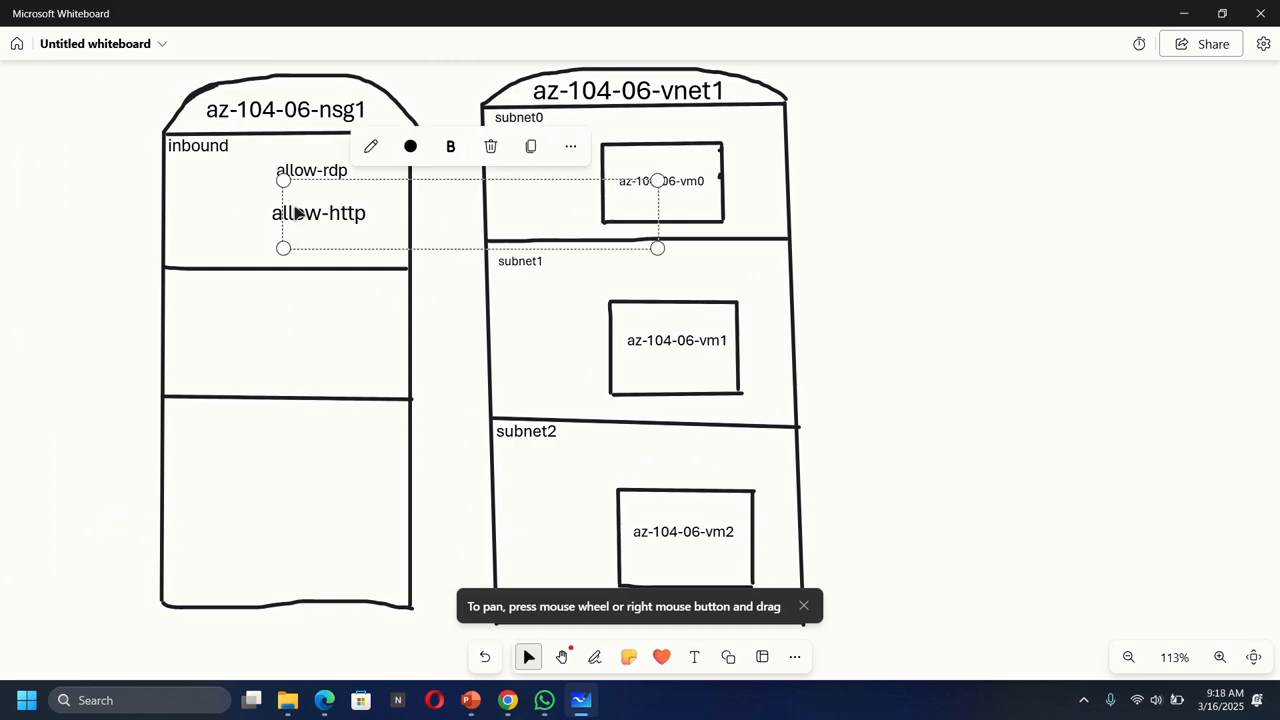
pyautogui.click(278, 216)
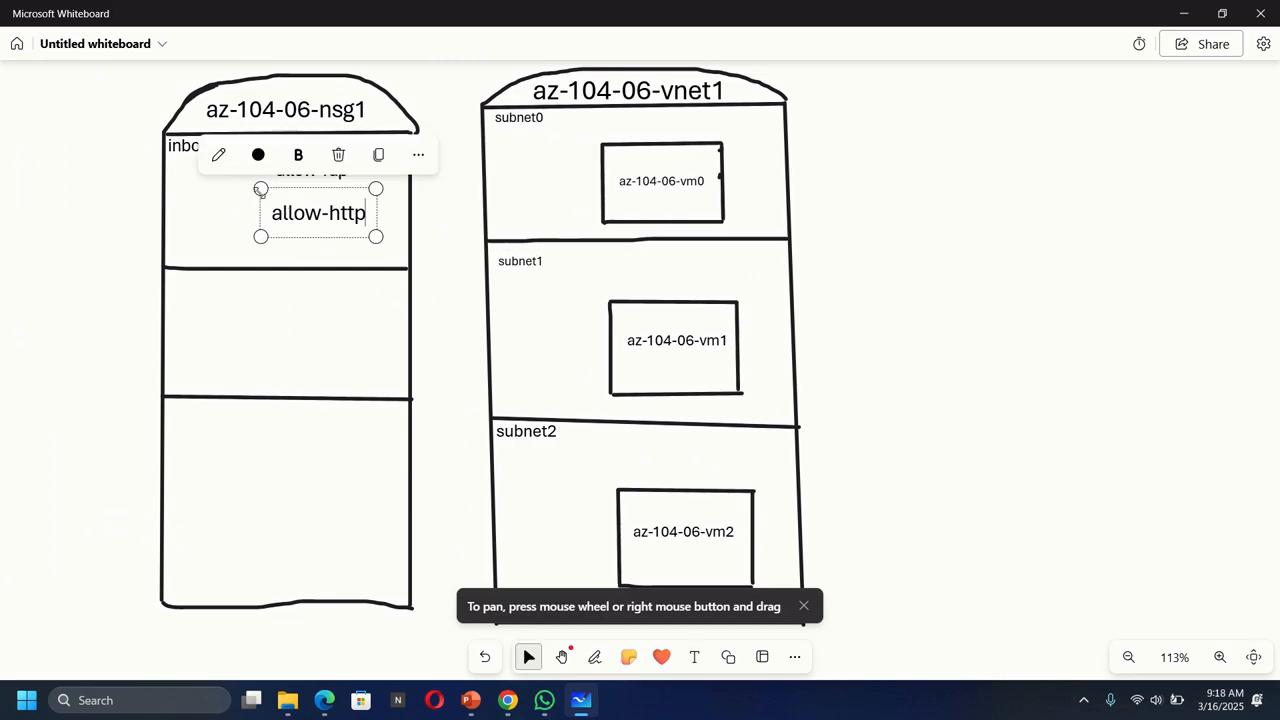
pyautogui.moveTo(260, 189); pyautogui.dragTo(272, 207)
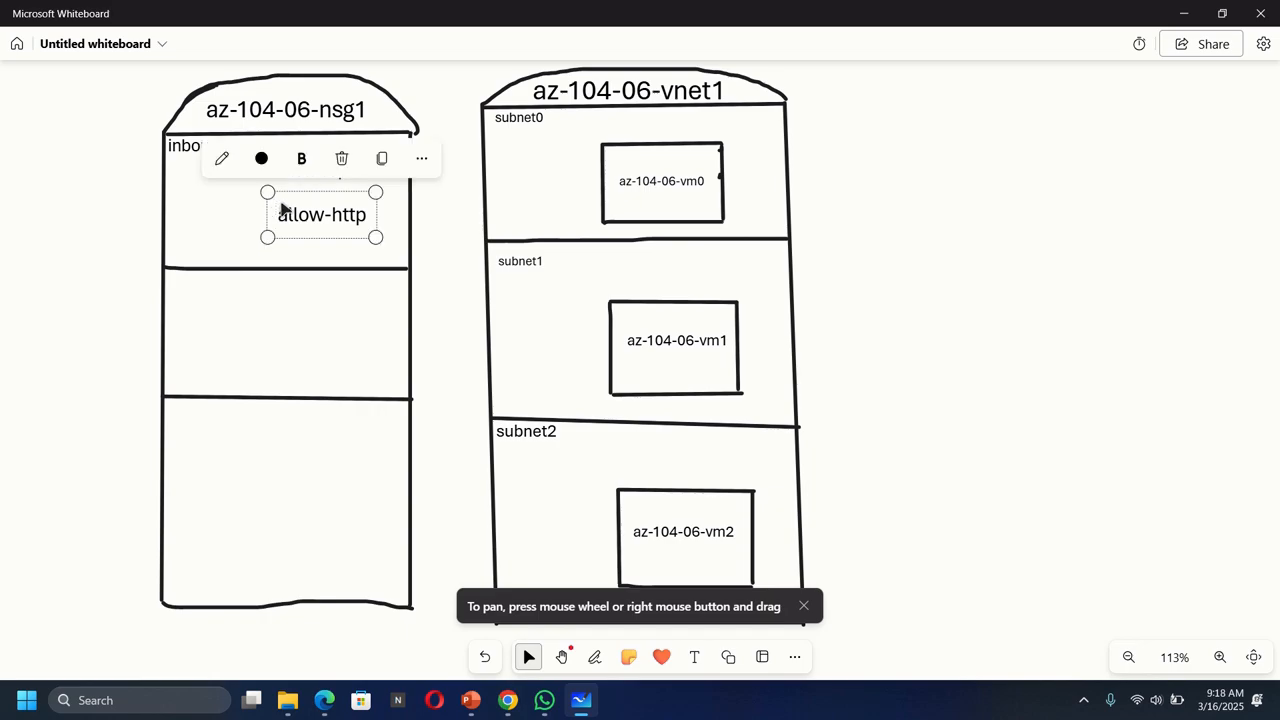
pyautogui.click(893, 246)
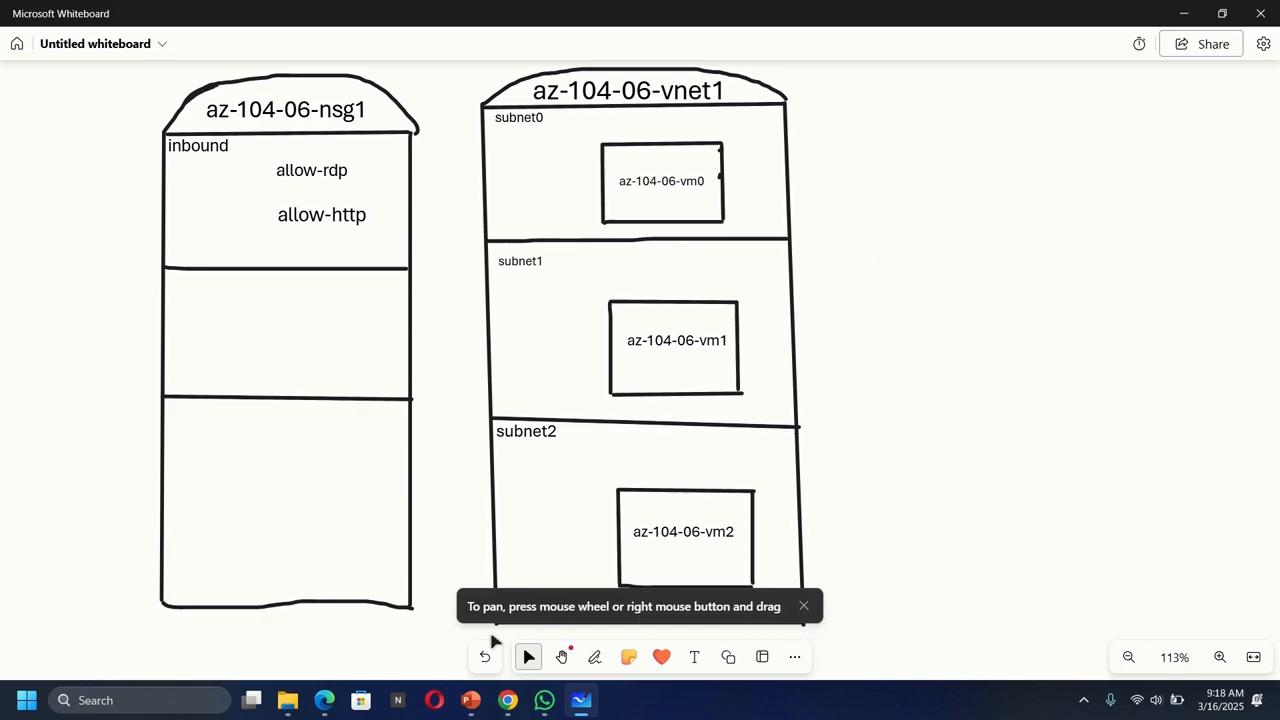
# - Switch to the Azure portal in Chrome, find the Load balancers service and start creating a load balancer
pyautogui.click(510, 702)
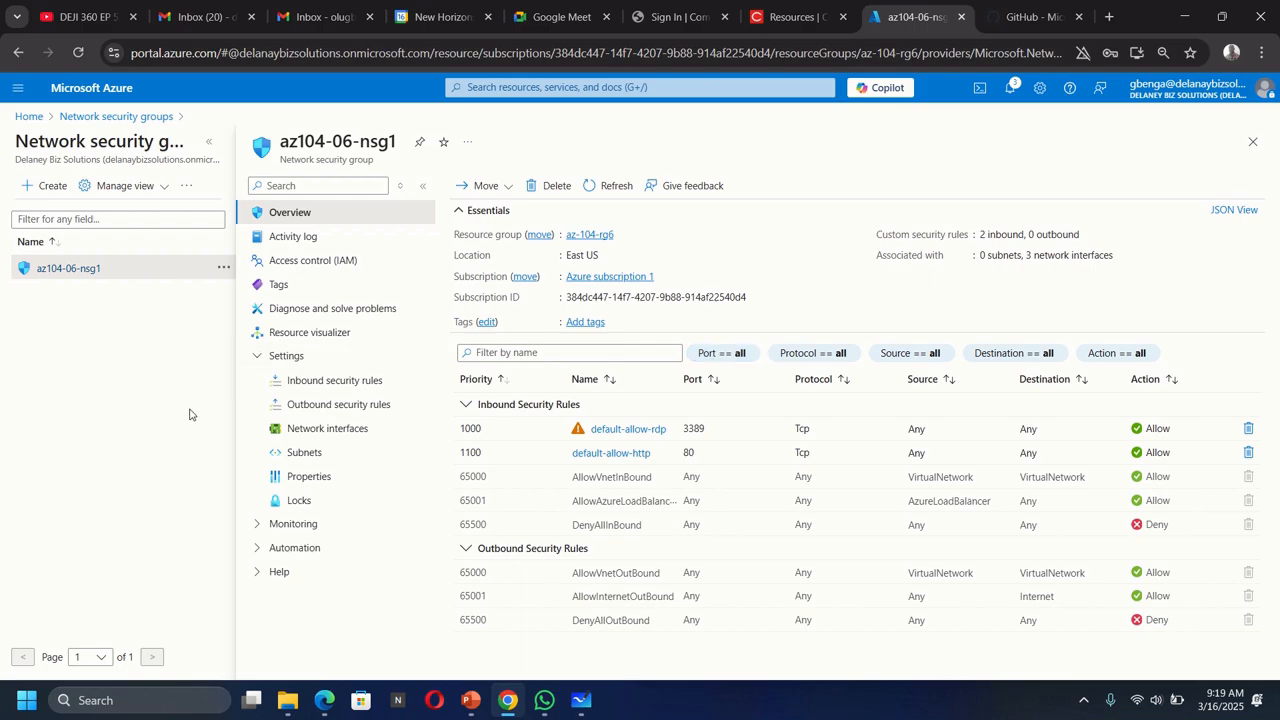
pyautogui.click(540, 88)
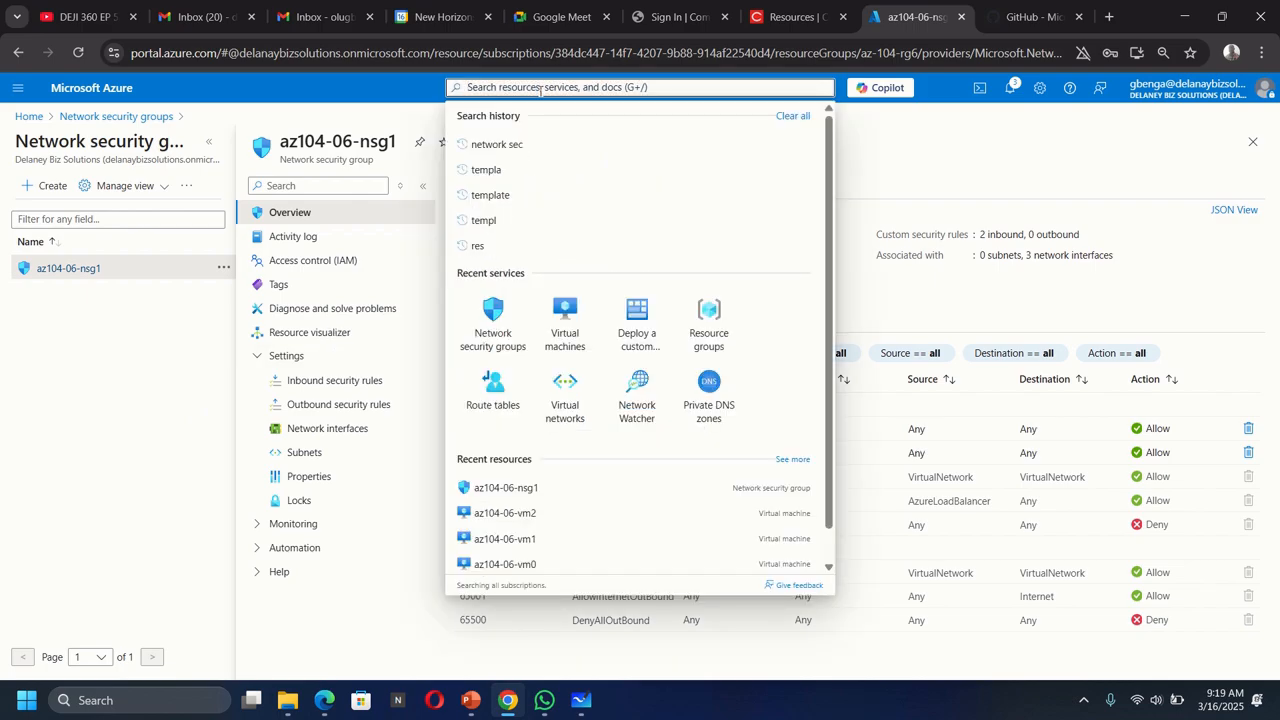
pyautogui.write('load')
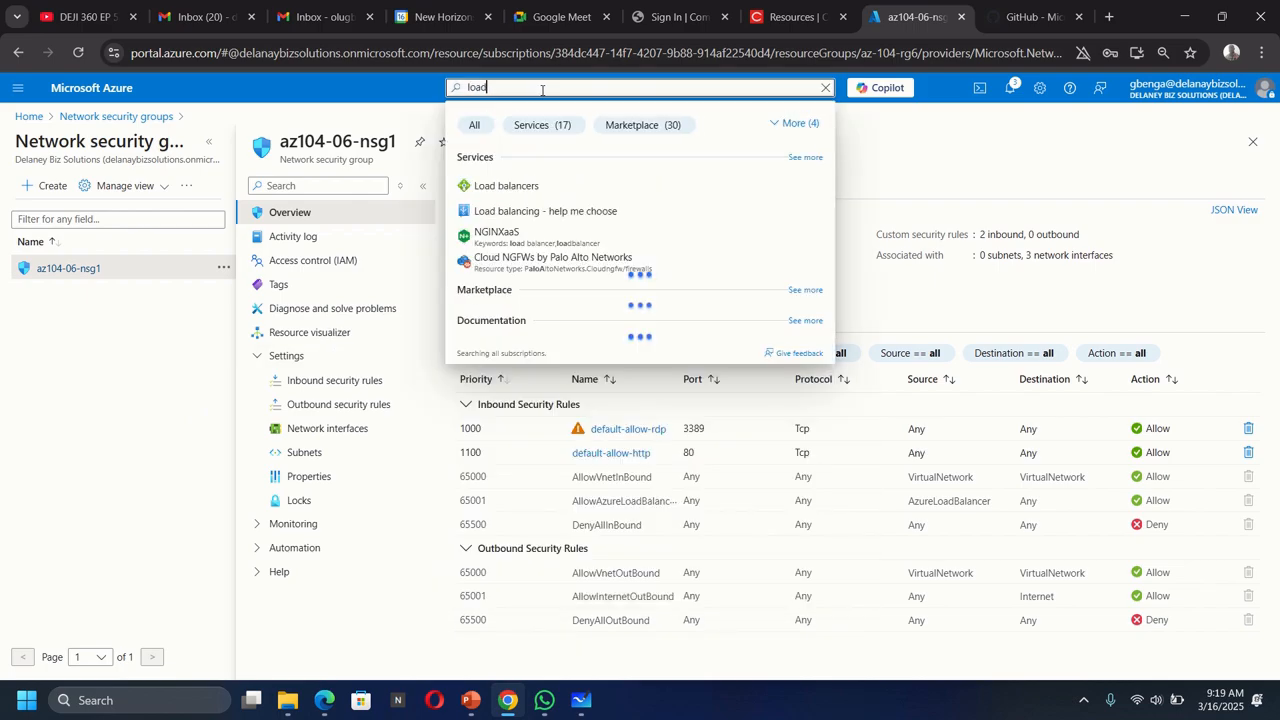
pyautogui.click(535, 187)
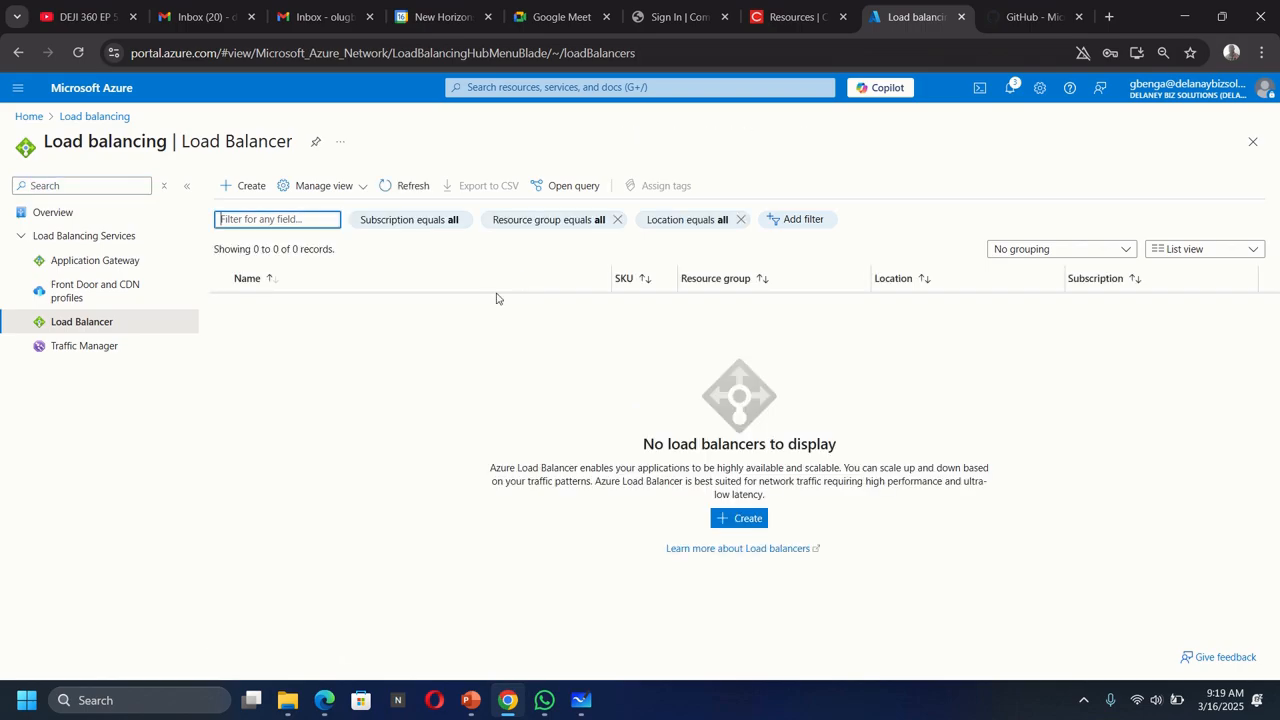
pyautogui.click(253, 188)
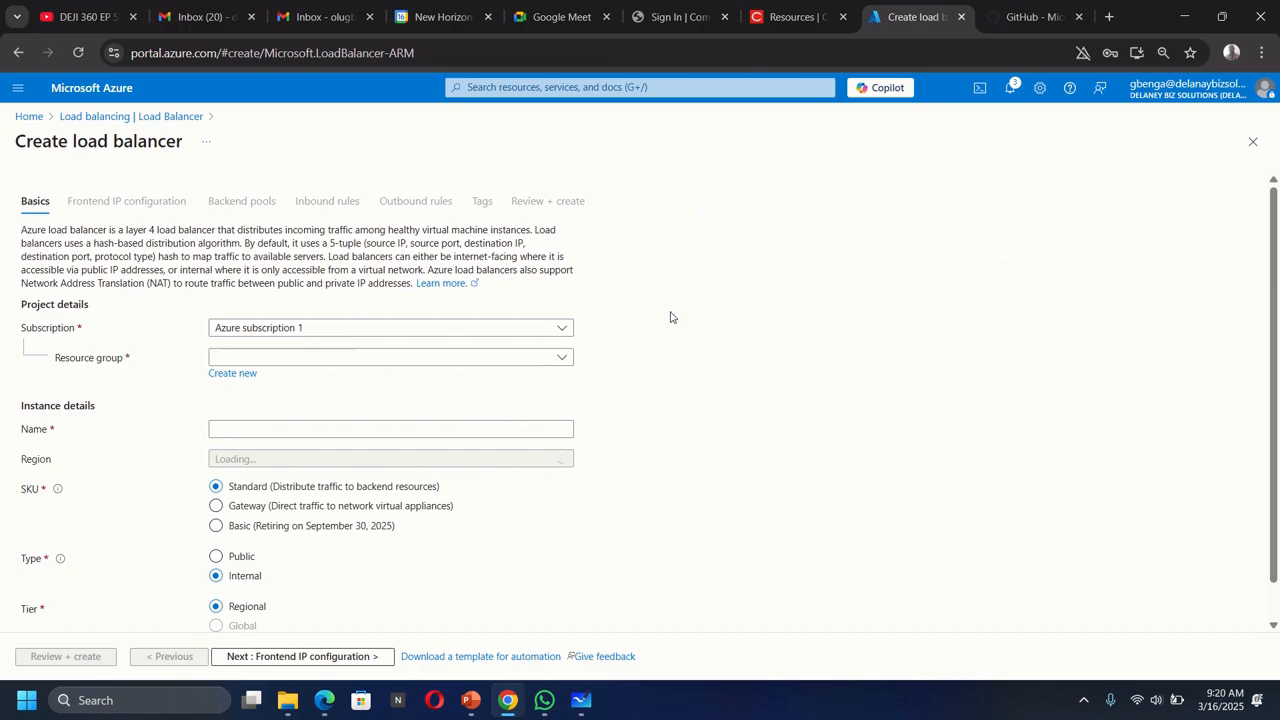
# - Fill in the load balancer basics with resource group az-104-rg6, name az104-lb and type Public, and proceed to the frontend configuration
pyautogui.click(326, 360)
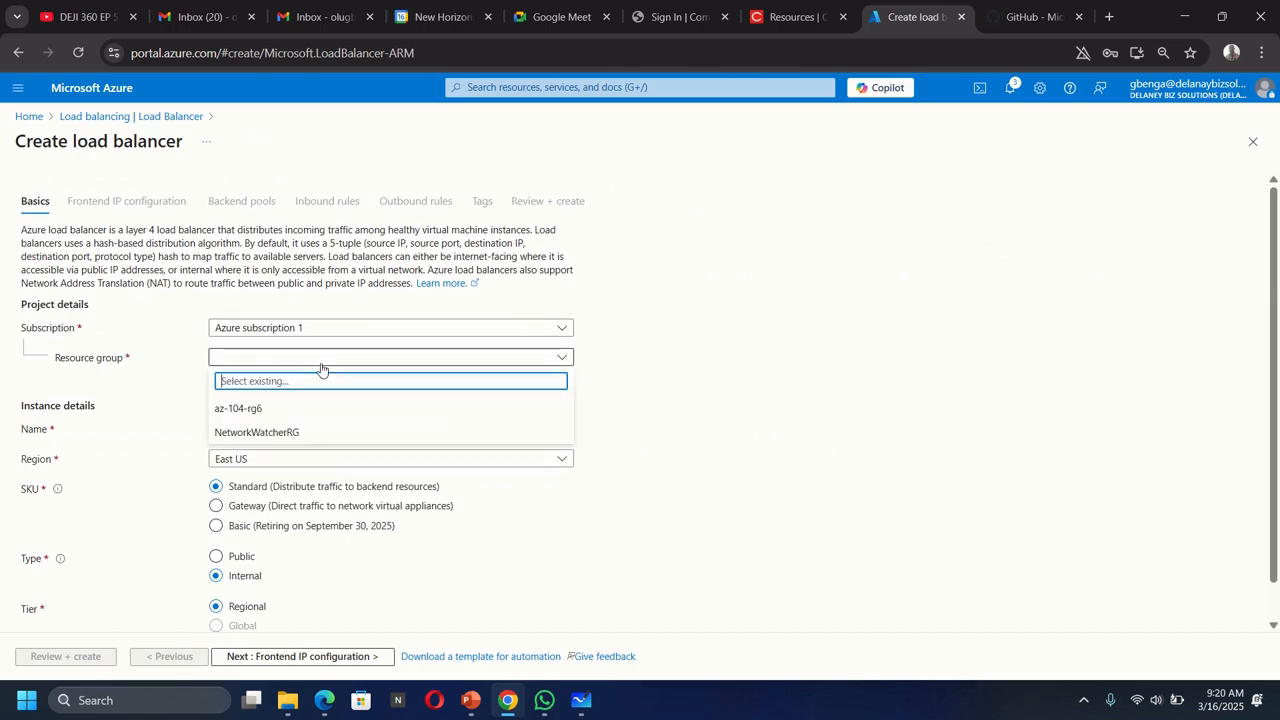
pyautogui.click(252, 410)
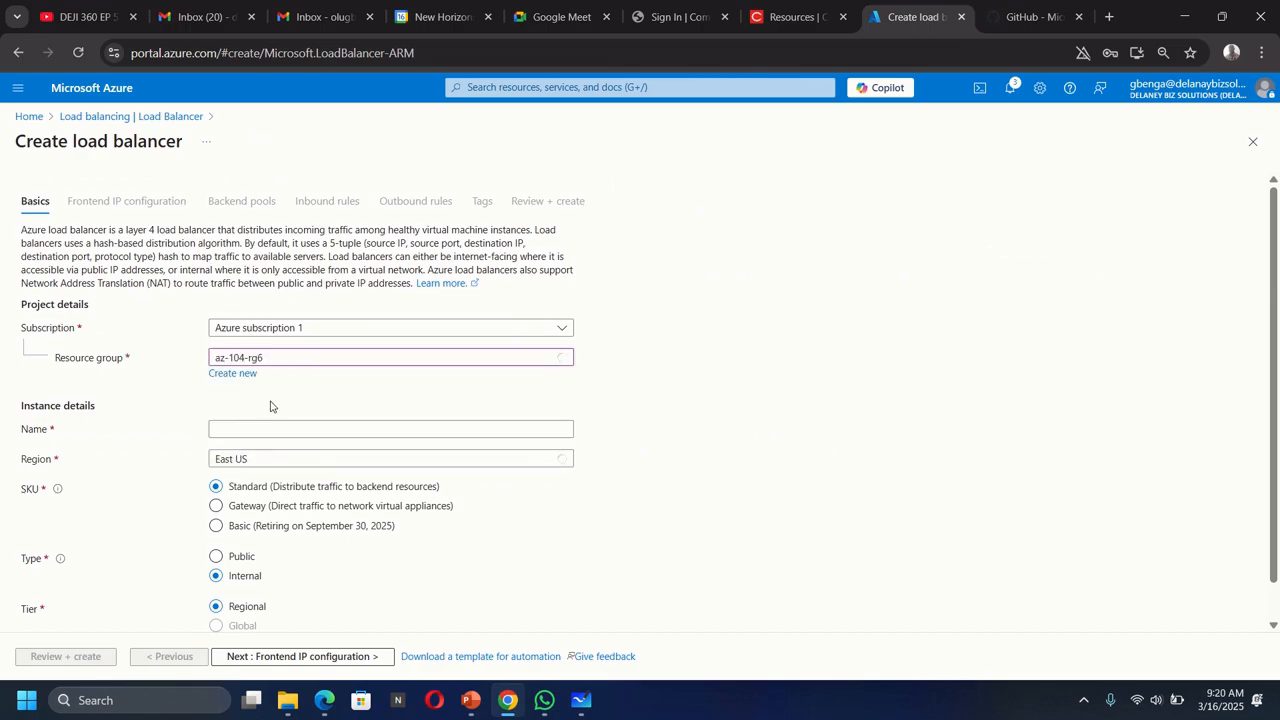
pyautogui.click(262, 428)
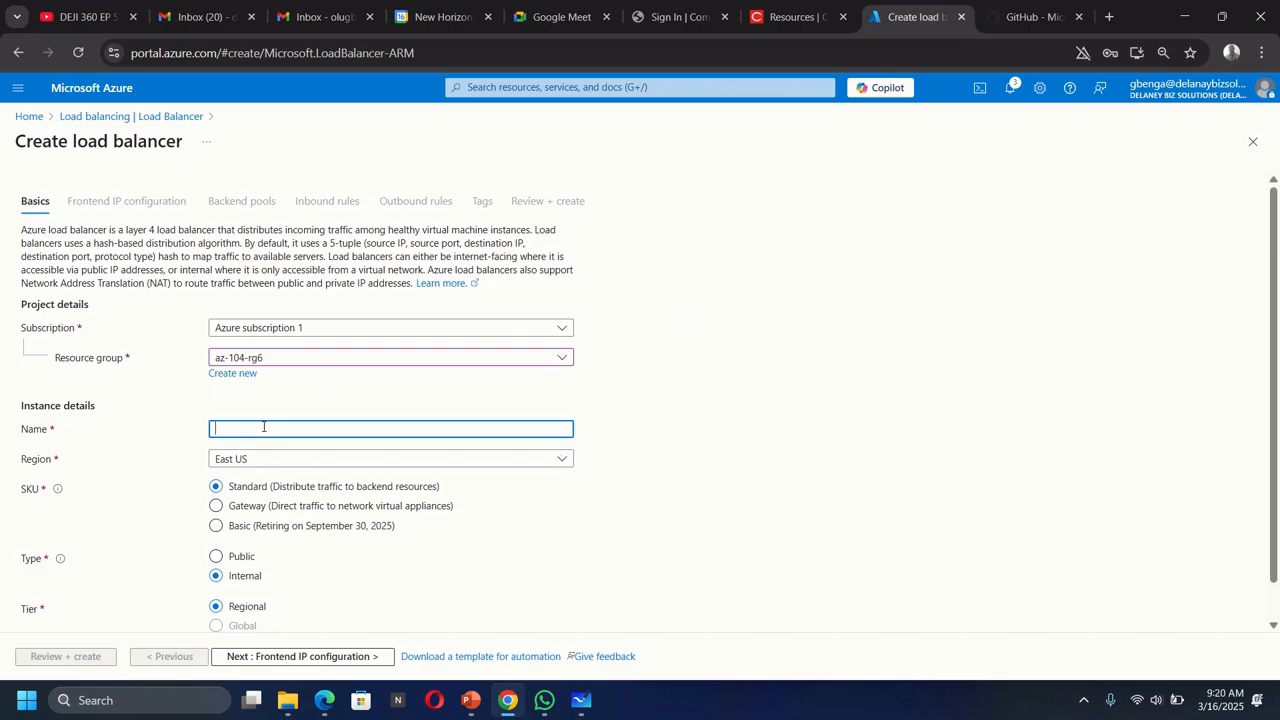
pyautogui.write('az104-')
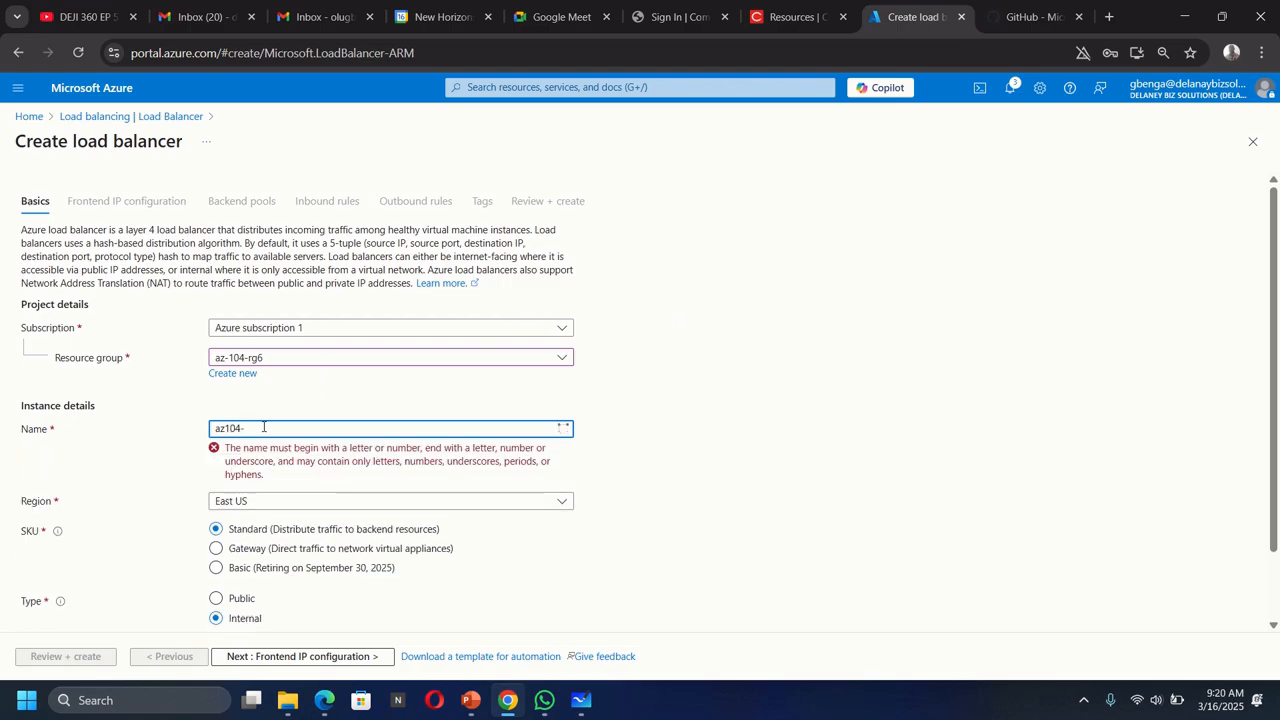
pyautogui.write('lb')
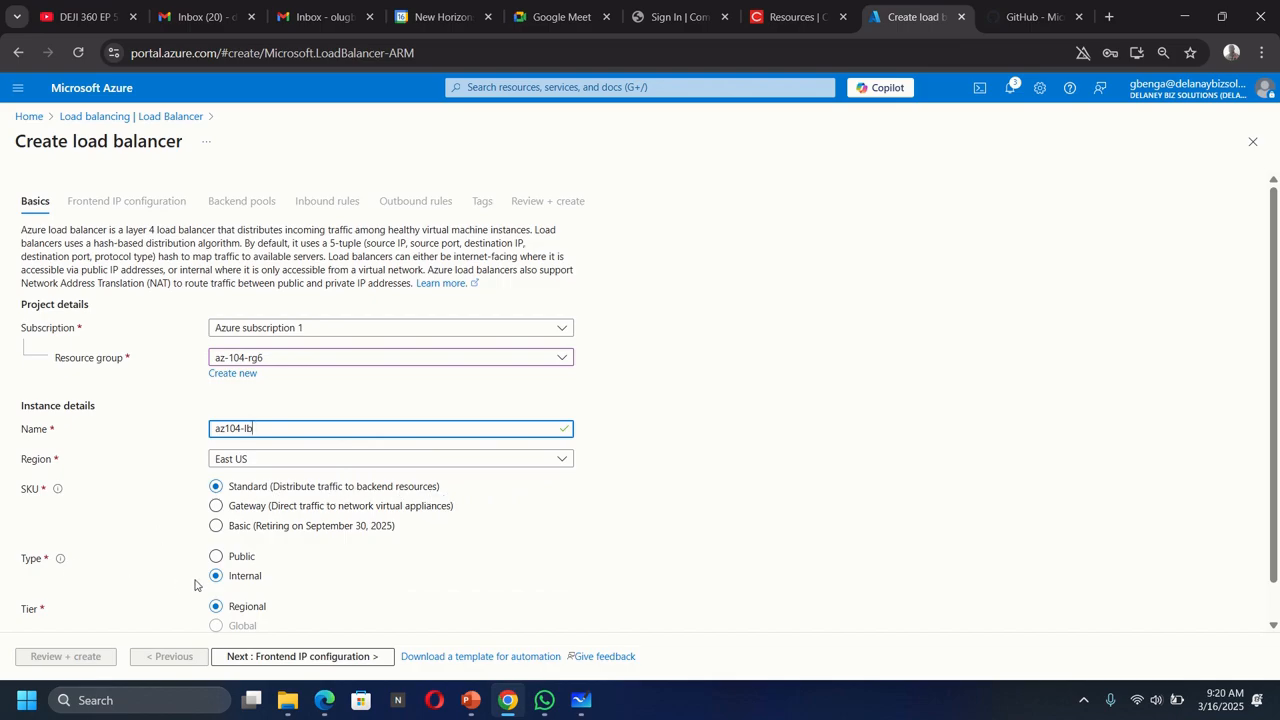
pyautogui.click(216, 556)
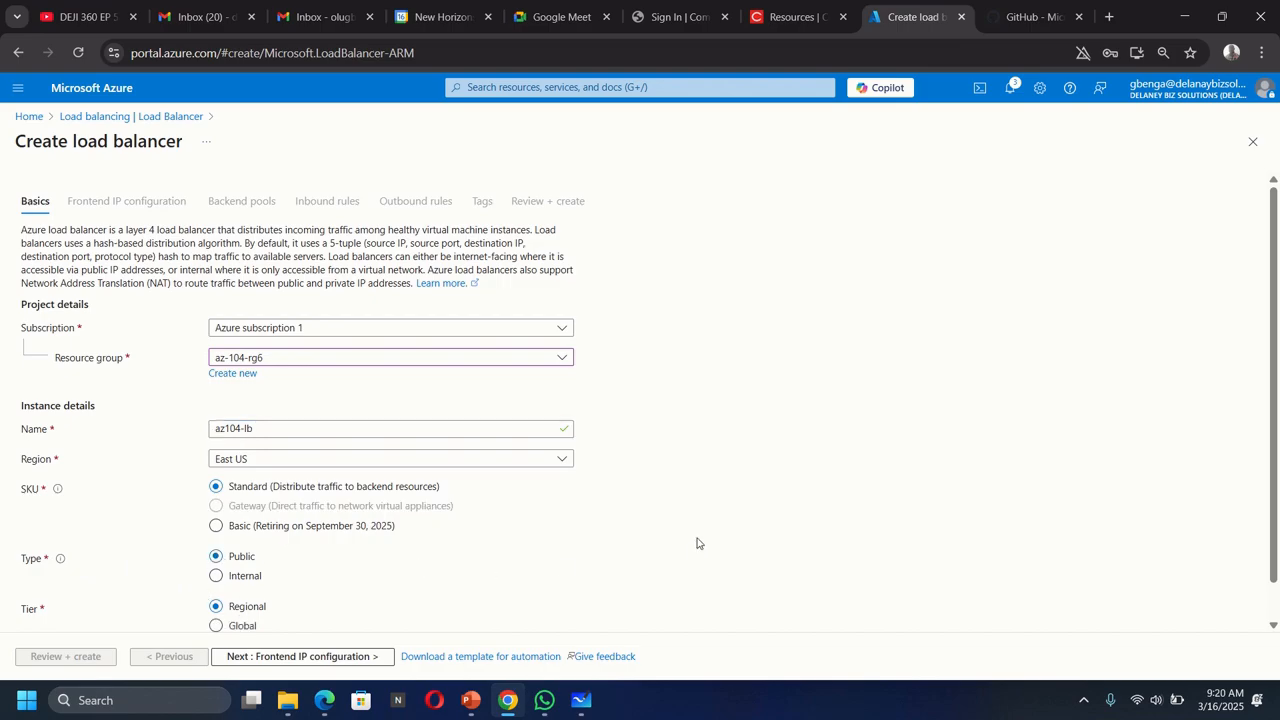
pyautogui.scroll(-1, 698, 543)
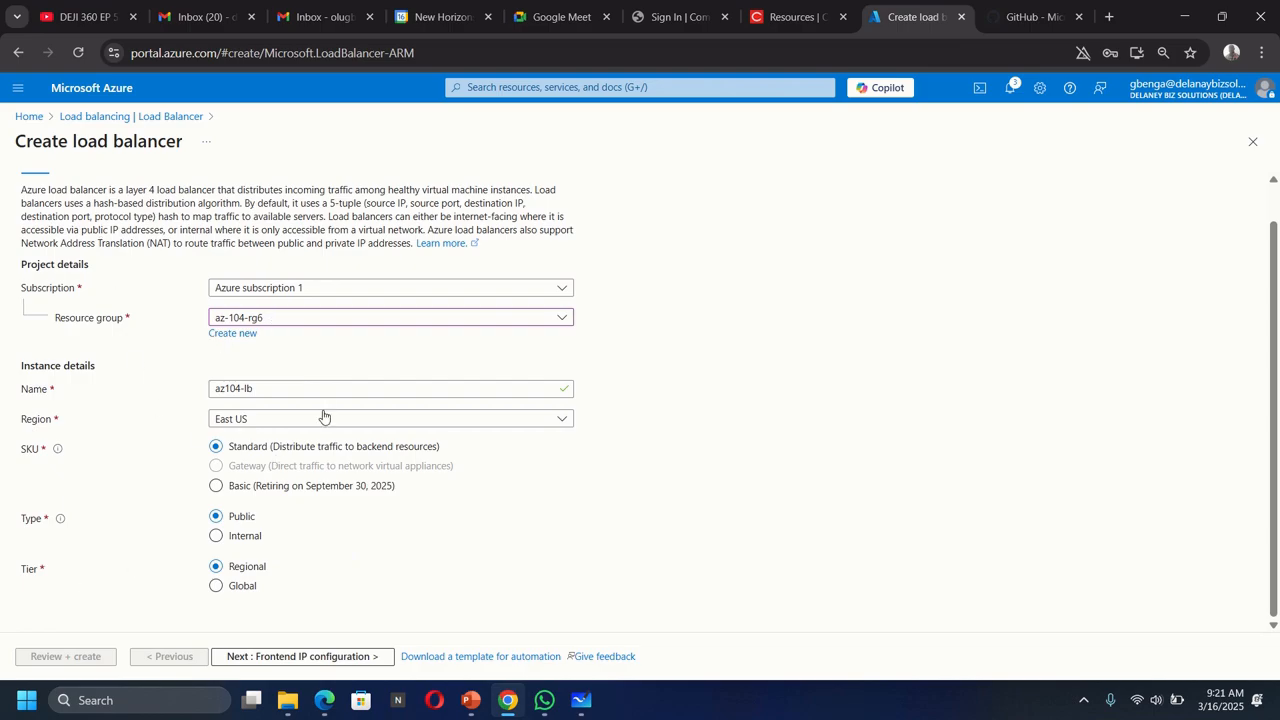
pyautogui.click(264, 660)
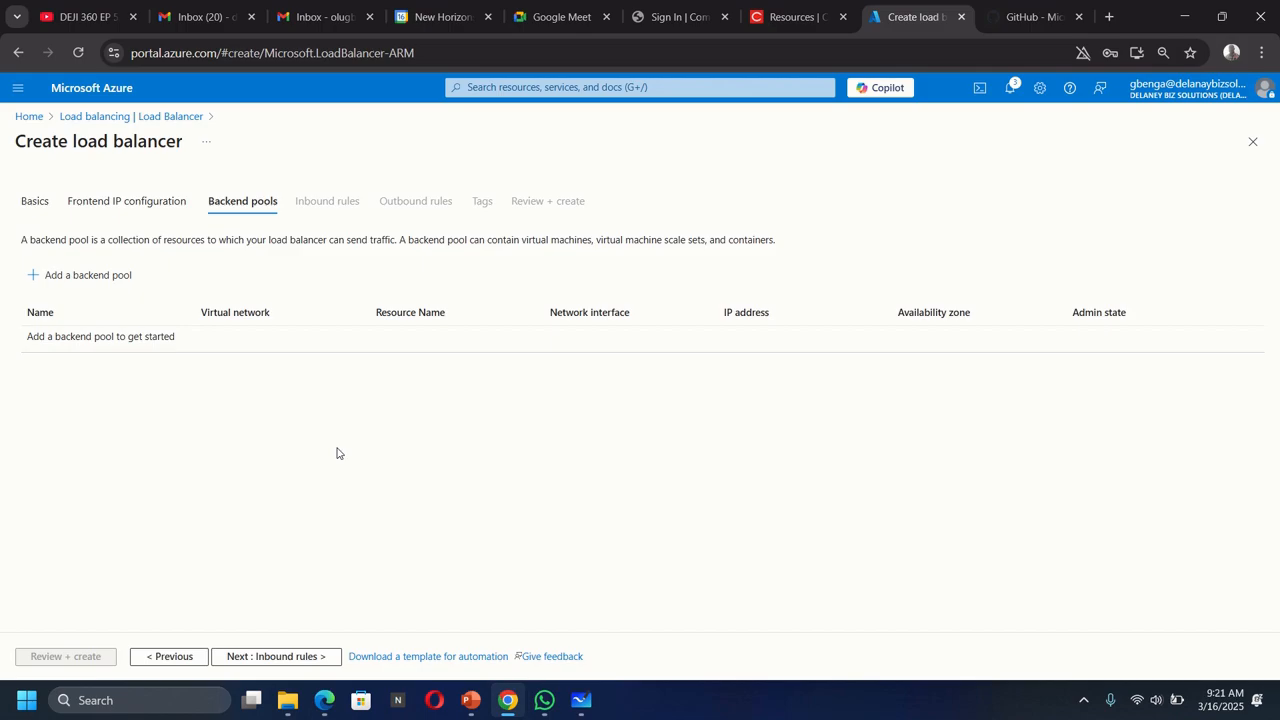
# - Add a frontend IP configuration named az104-fe to the load balancer
pyautogui.click(116, 202)
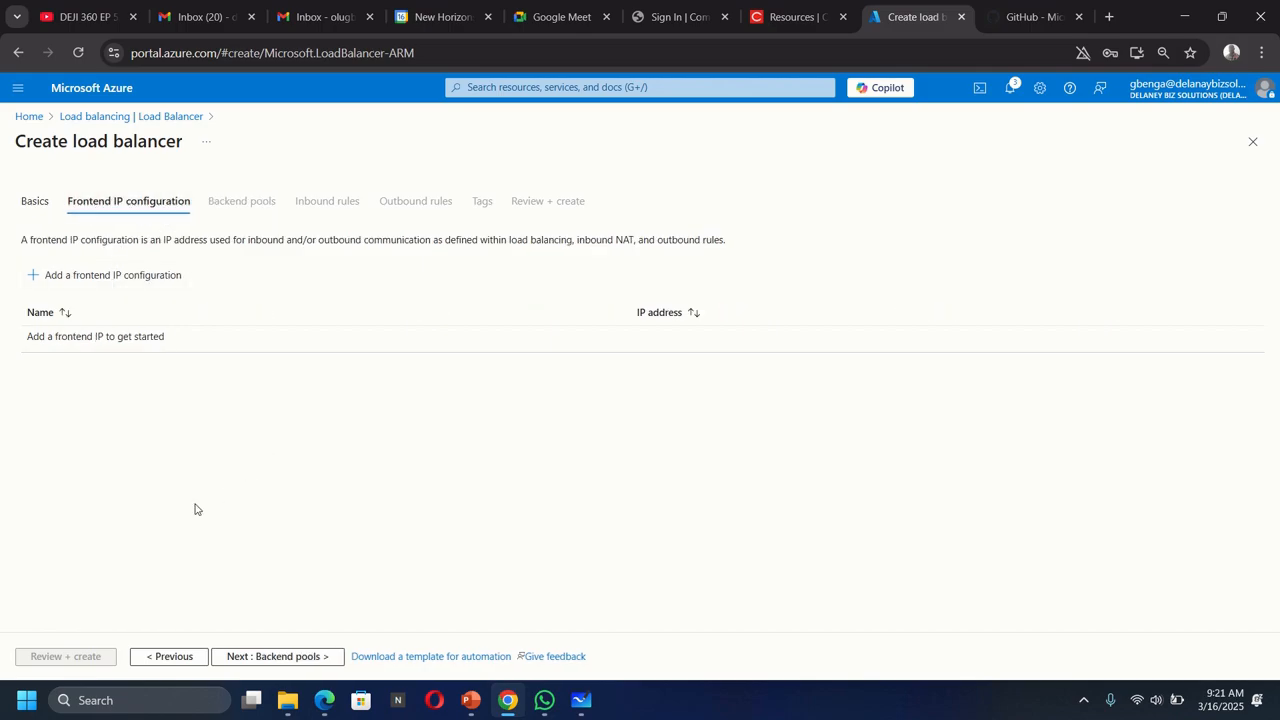
pyautogui.click(66, 278)
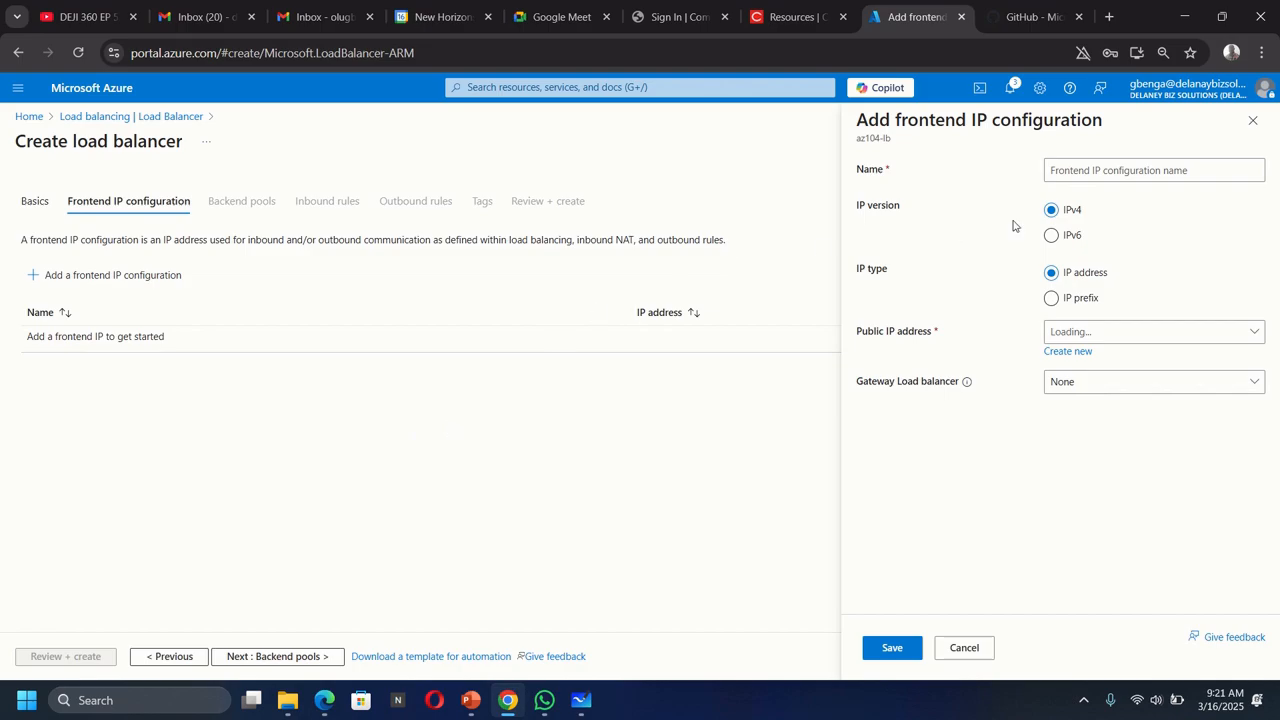
pyautogui.click(1103, 170)
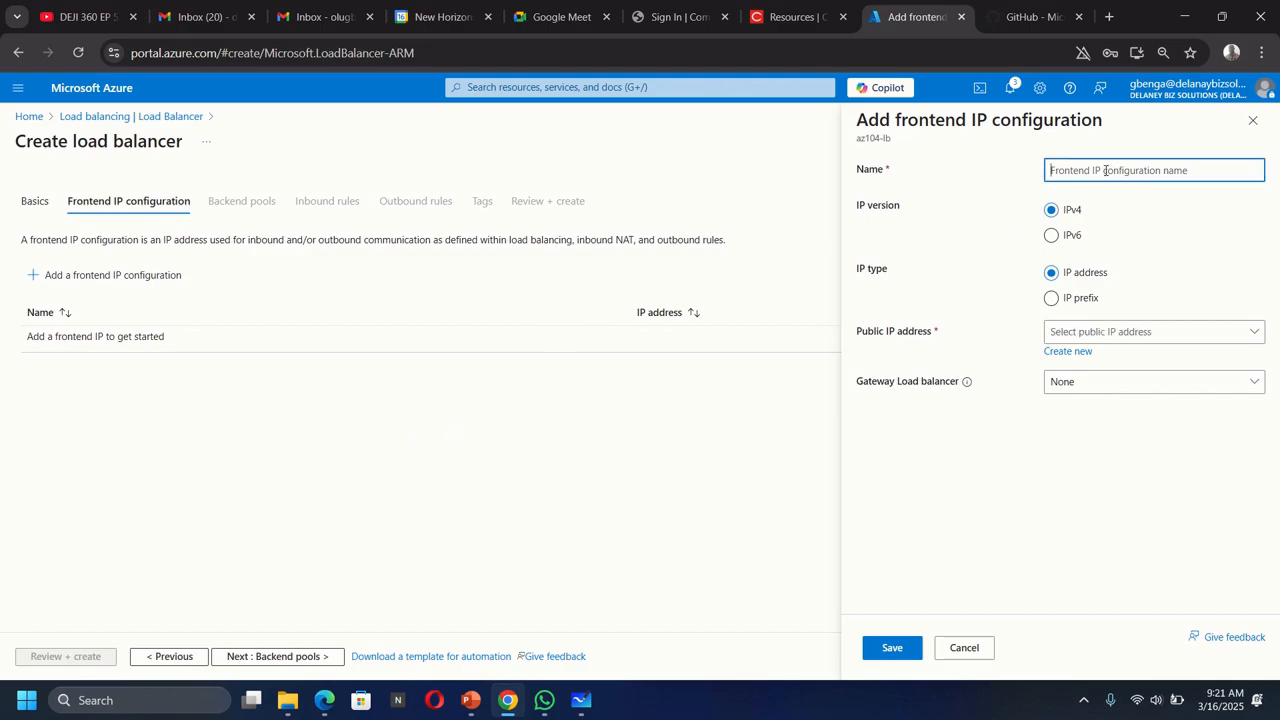
pyautogui.write('az104')
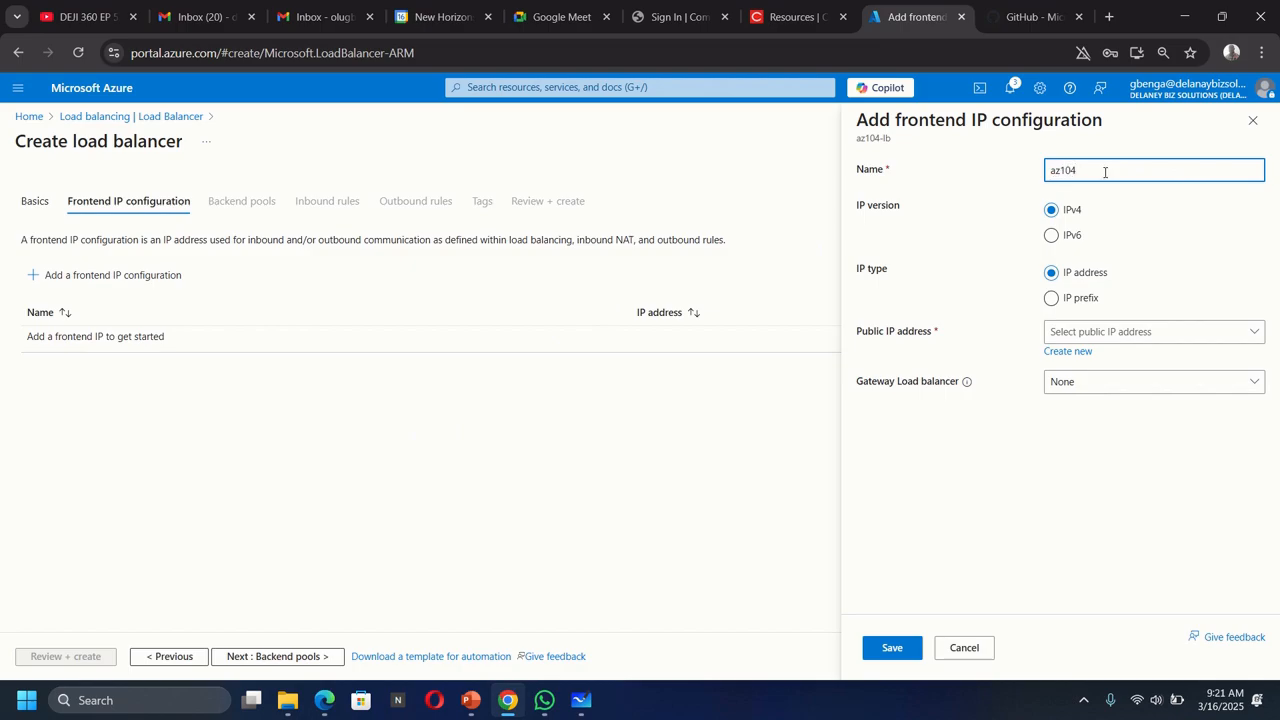
pyautogui.write('-fe')
# - Create a public IP address named az104-lbpip for the frontend and save the frontend IP configuration
pyautogui.click(1077, 352)
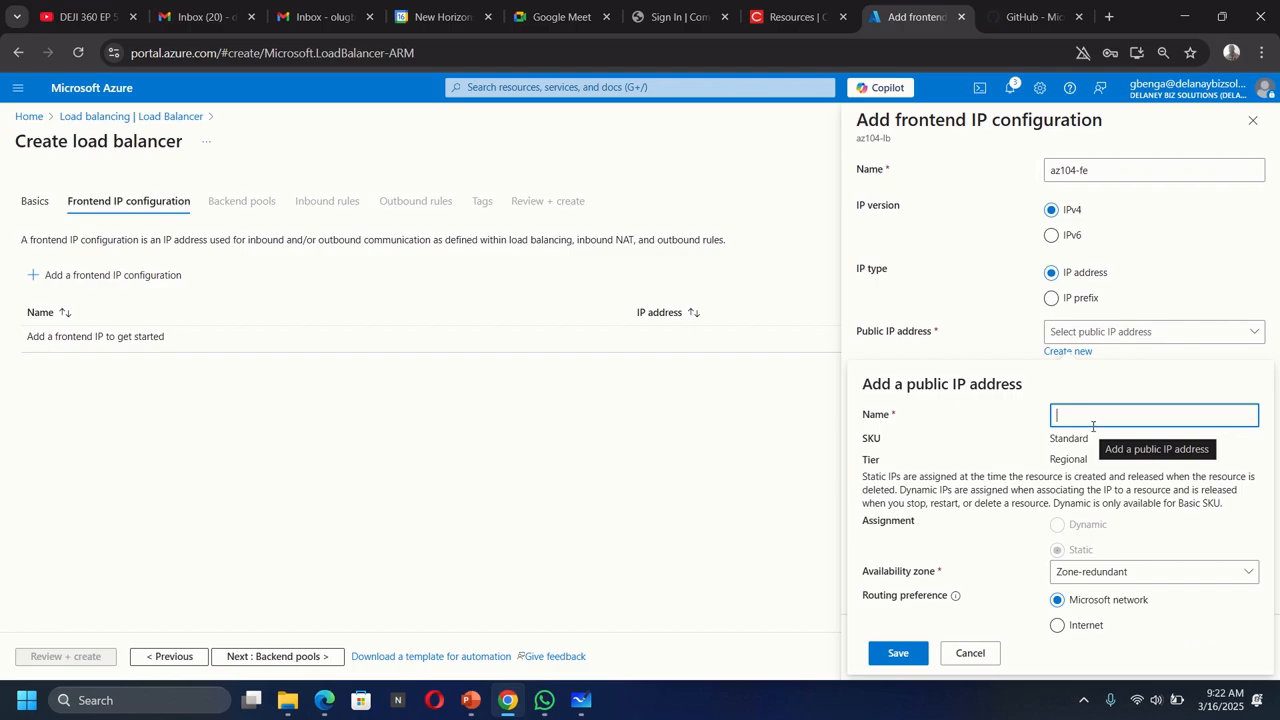
pyautogui.write('az')
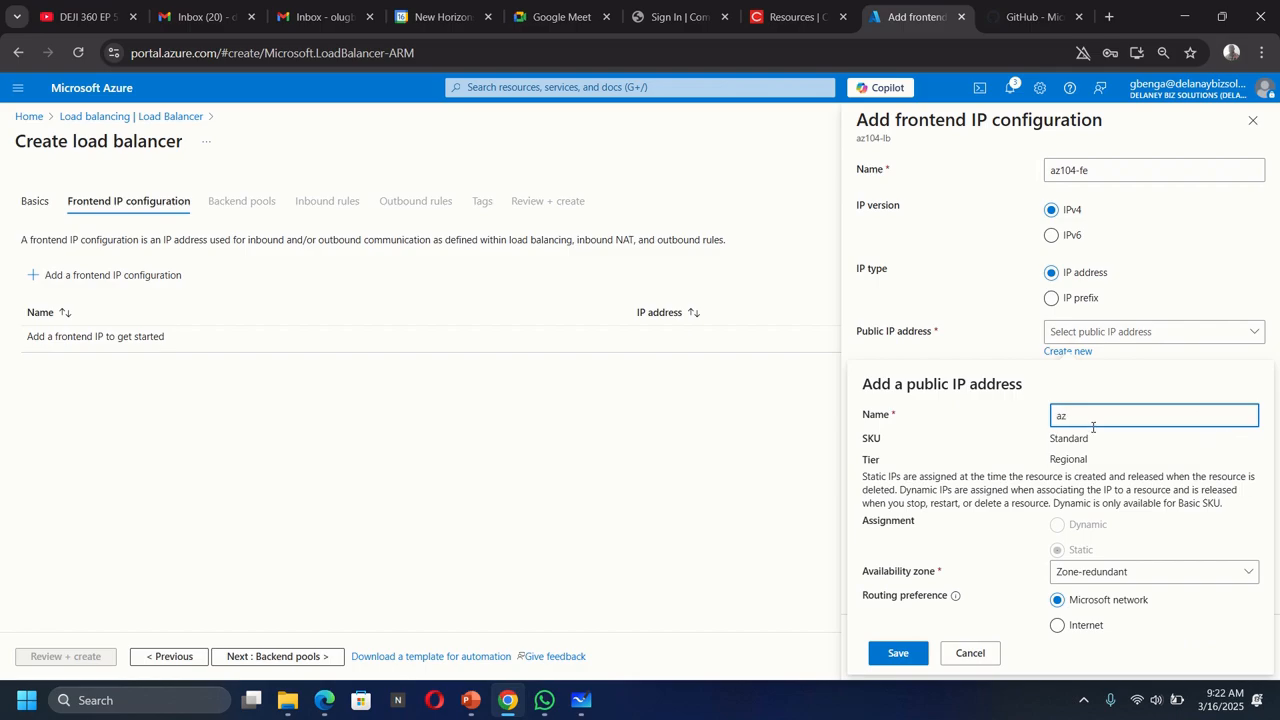
pyautogui.write('104-lbpip')
pyautogui.click(895, 656)
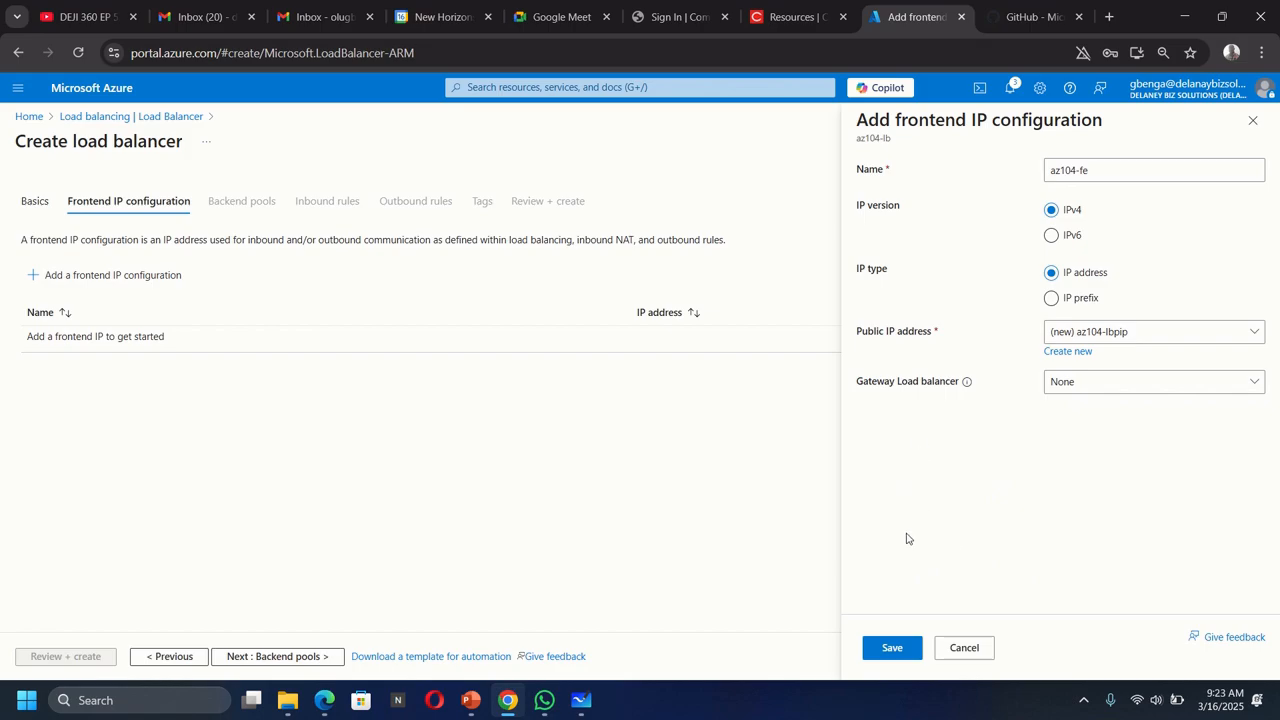
pyautogui.click(886, 648)
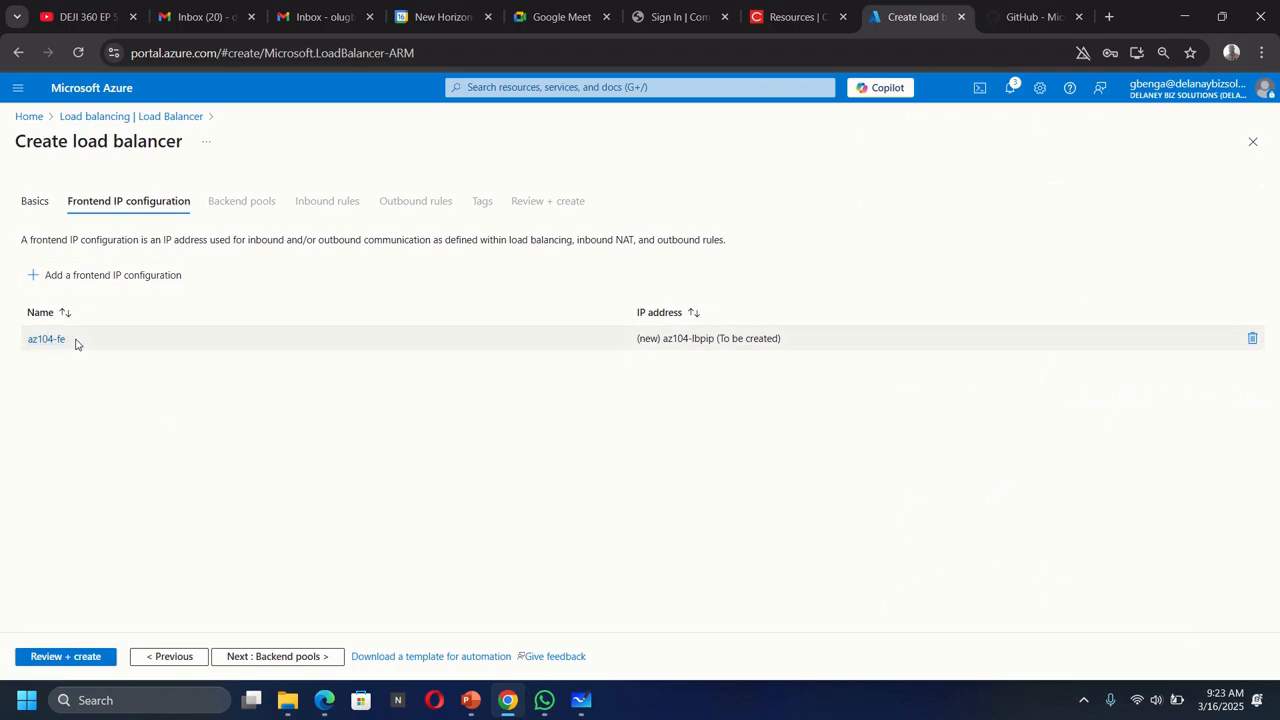
# - Add a backend pool to the load balancer and start its name with az
pyautogui.click(275, 656)
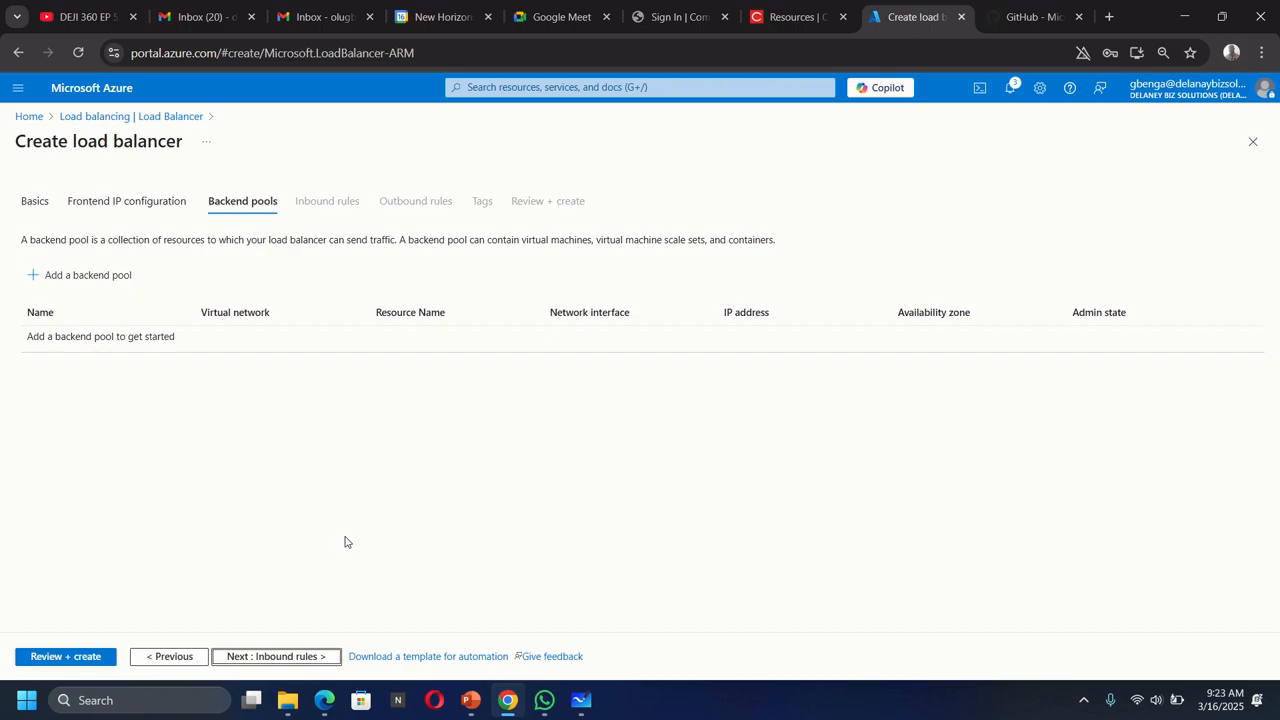
pyautogui.click(72, 274)
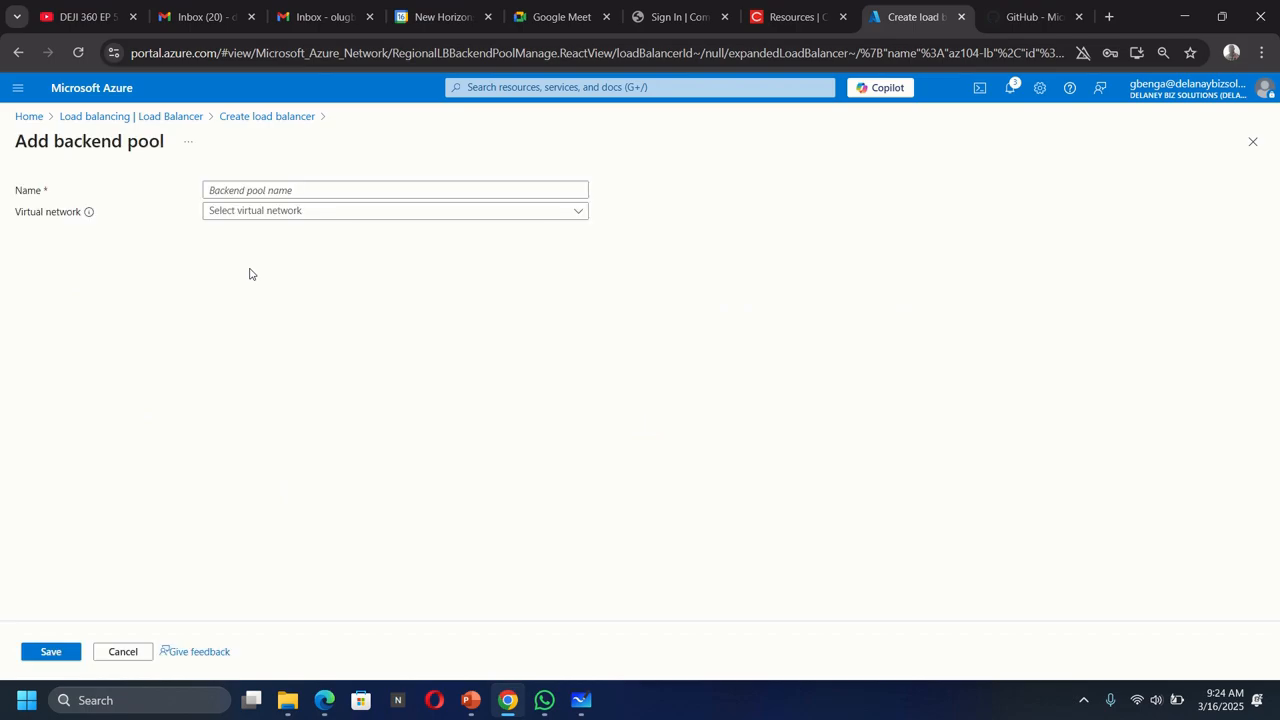
pyautogui.click(297, 188)
pyautogui.write('az')
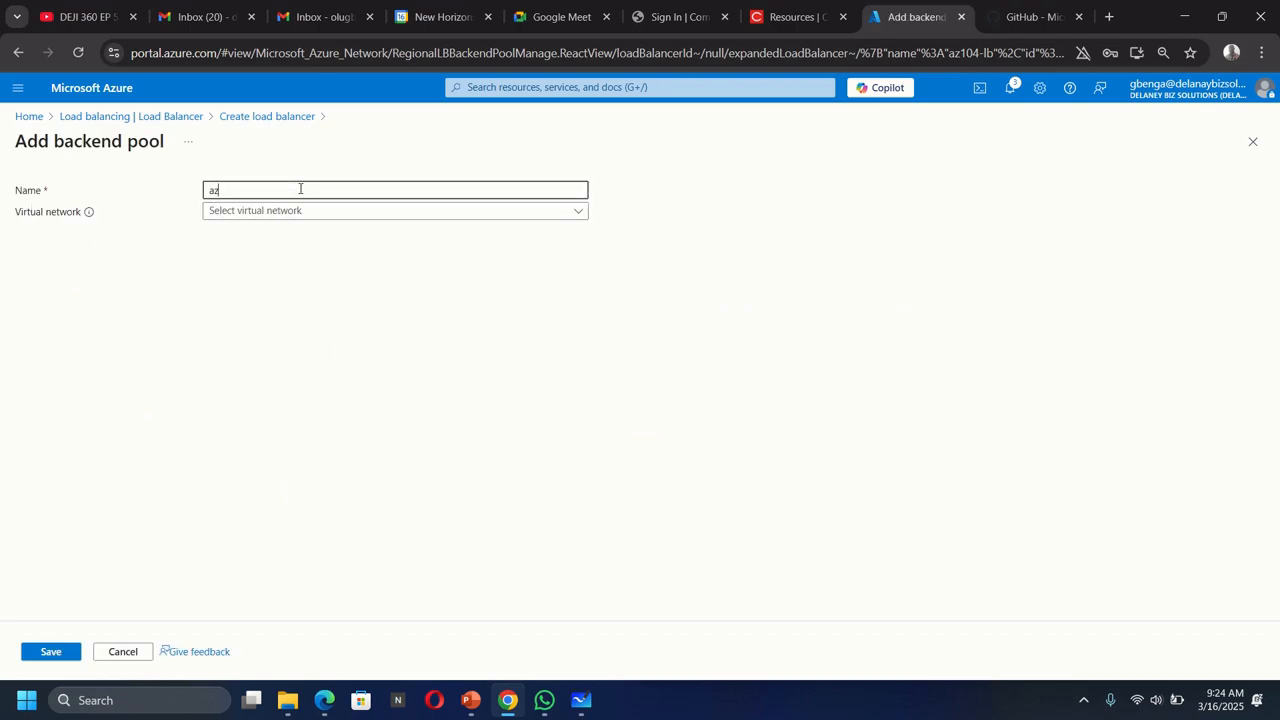
# - Name the backend pool az104-be and assign it the virtual network az104-06-vnet1 (az-104-rg6)
pyautogui.write('104-be')
pyautogui.click(253, 209)
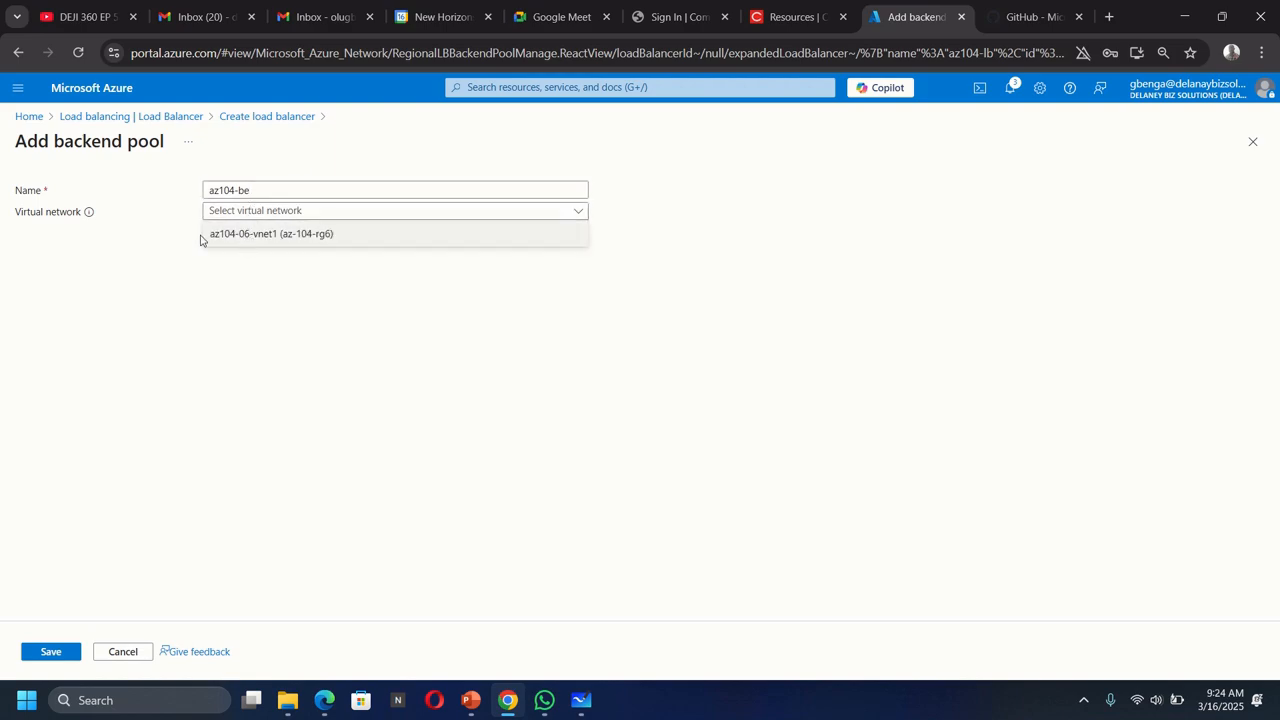
pyautogui.click(264, 236)
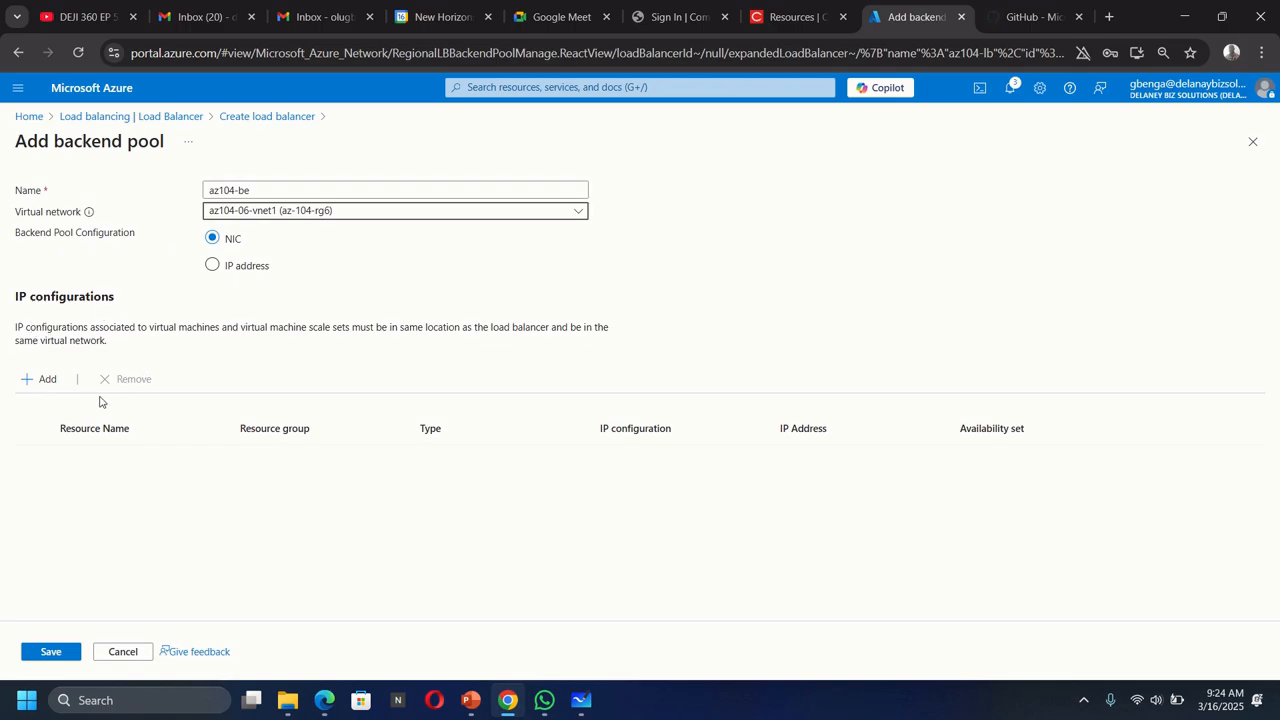
# - Add the IP configurations of virtual machines az104-06-vm0 (10.60.0.4) and az104-06-vm1 (10.60.1.4) to the backend pool
pyautogui.click(45, 383)
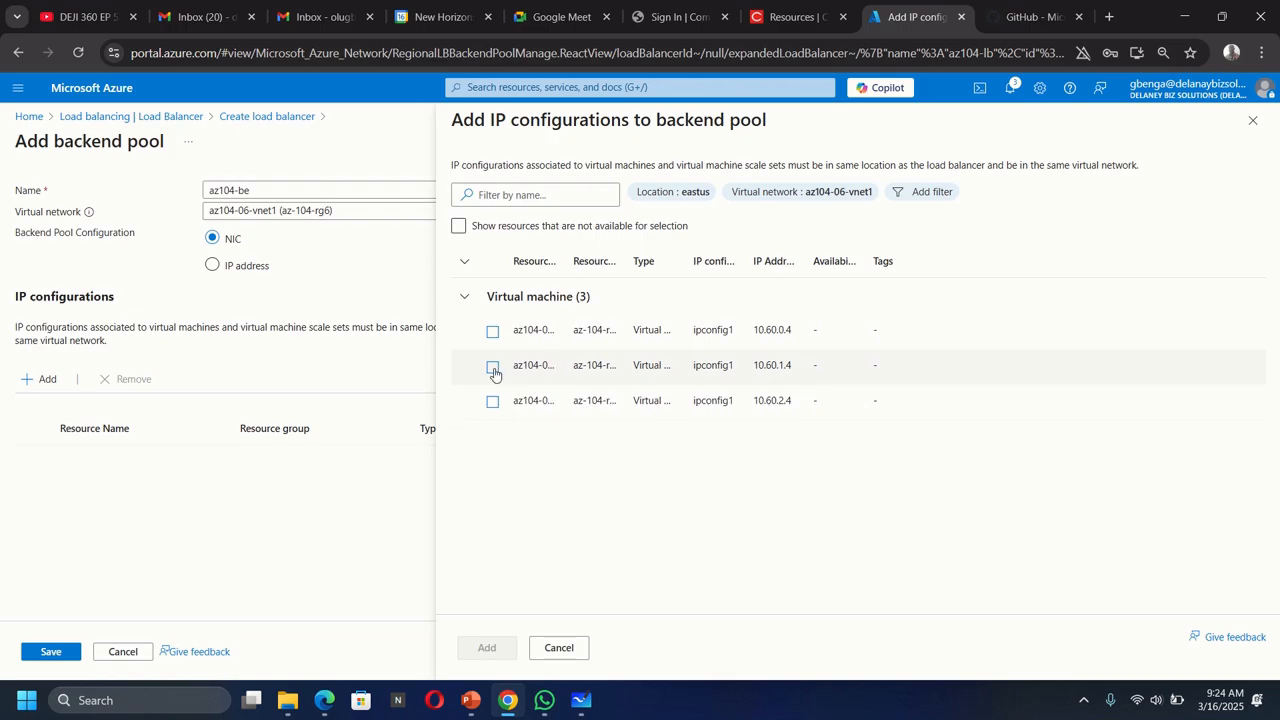
pyautogui.click(492, 333)
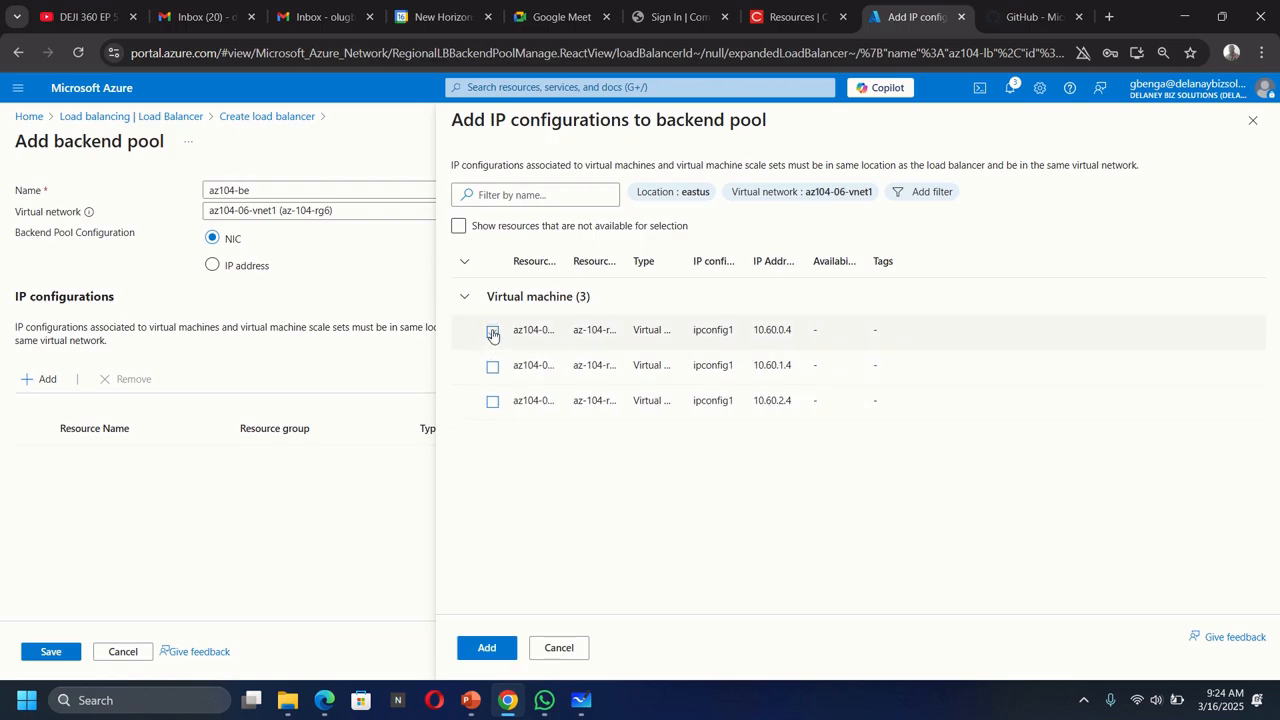
pyautogui.click(492, 368)
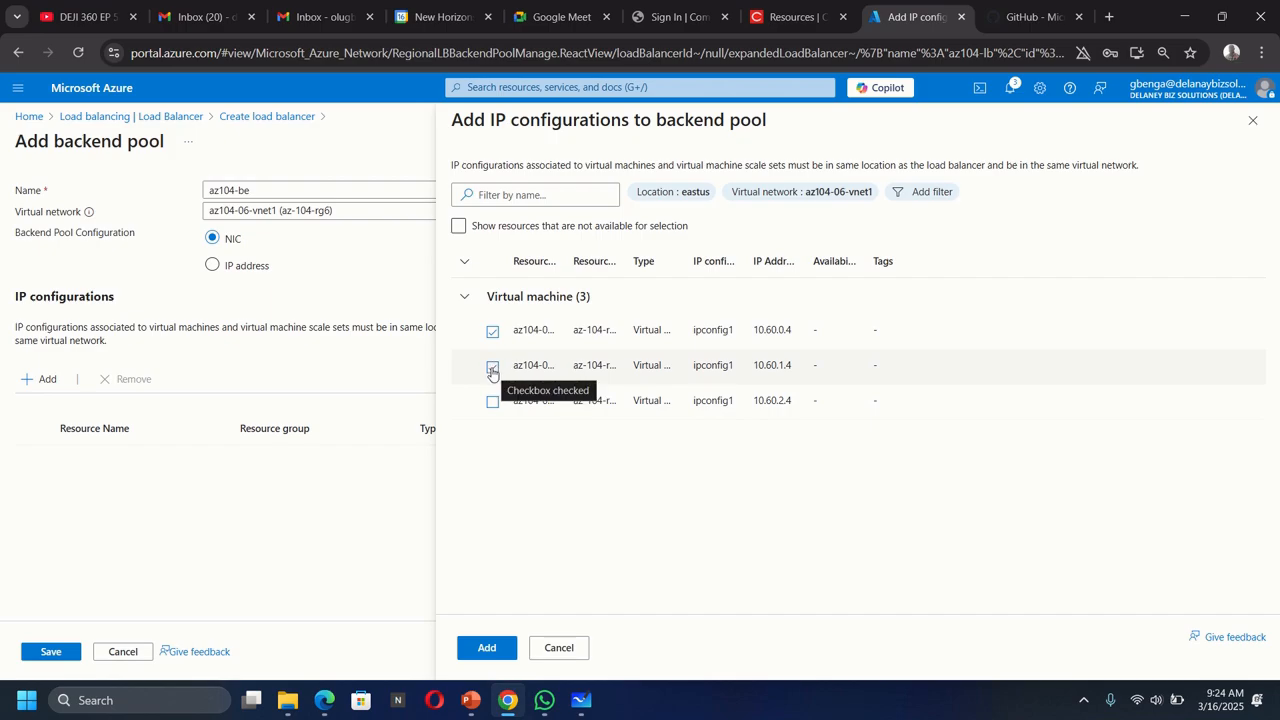
pyautogui.click(487, 648)
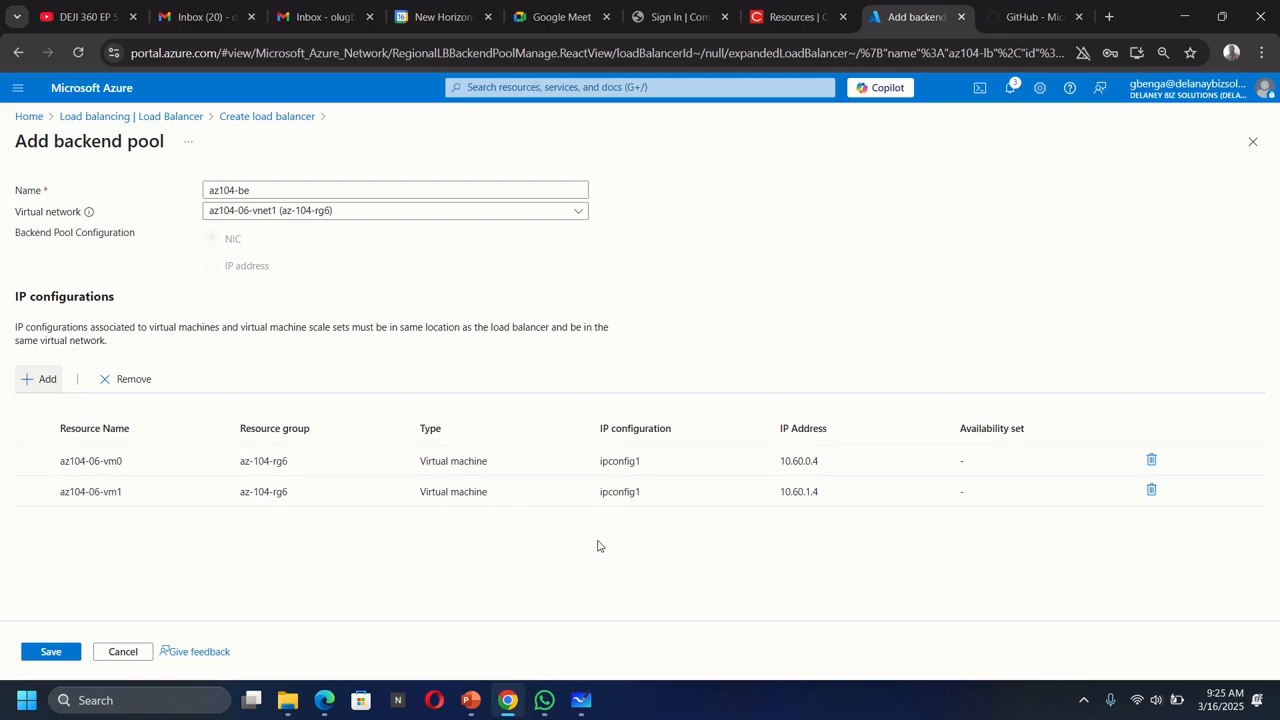
# - Switch to Microsoft Whiteboard and draw a black box with a domed top in the empty space beside the az-104-06-vnet1 diagram
pyautogui.click(581, 700)
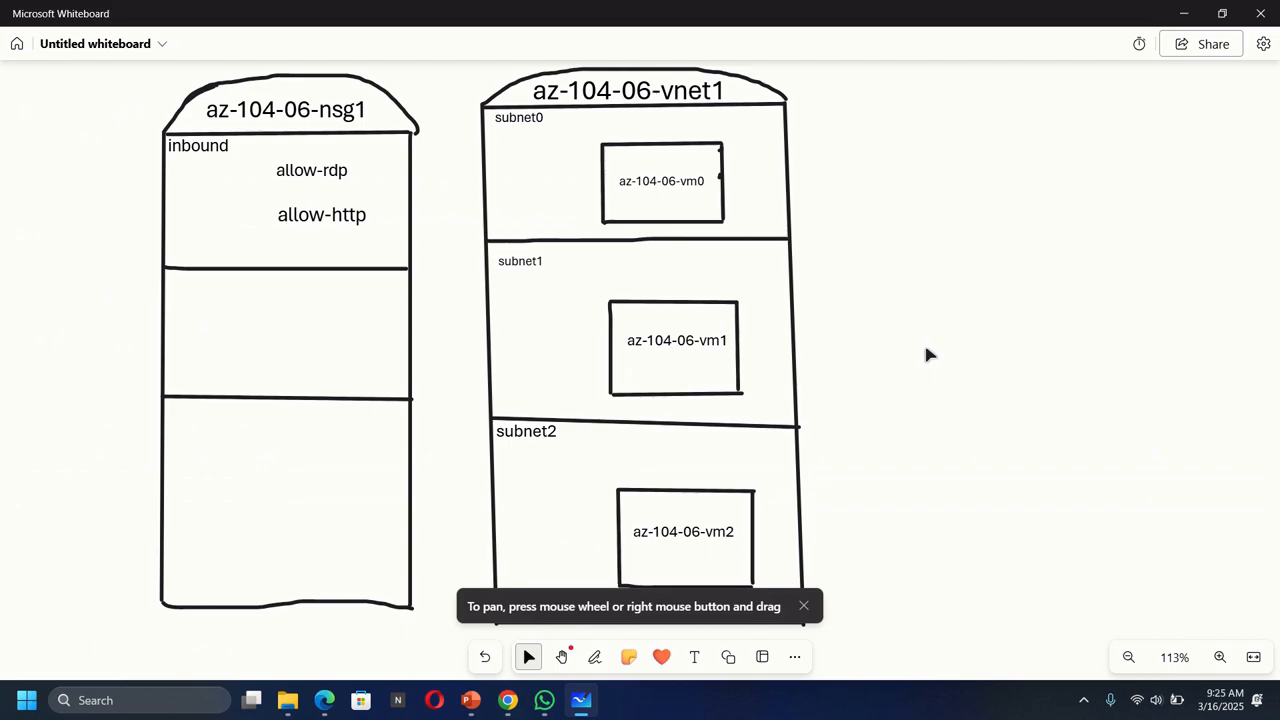
pyautogui.click(595, 657)
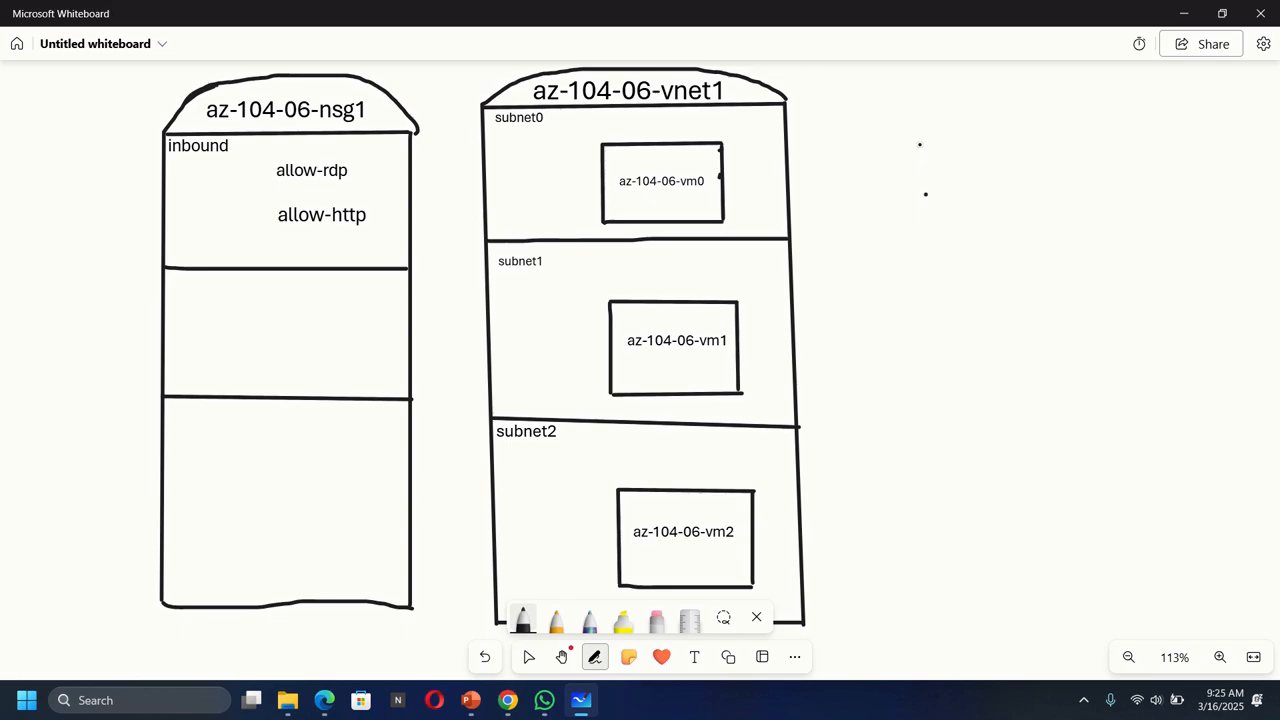
pyautogui.moveTo(918, 143); pyautogui.dragTo(921, 349)
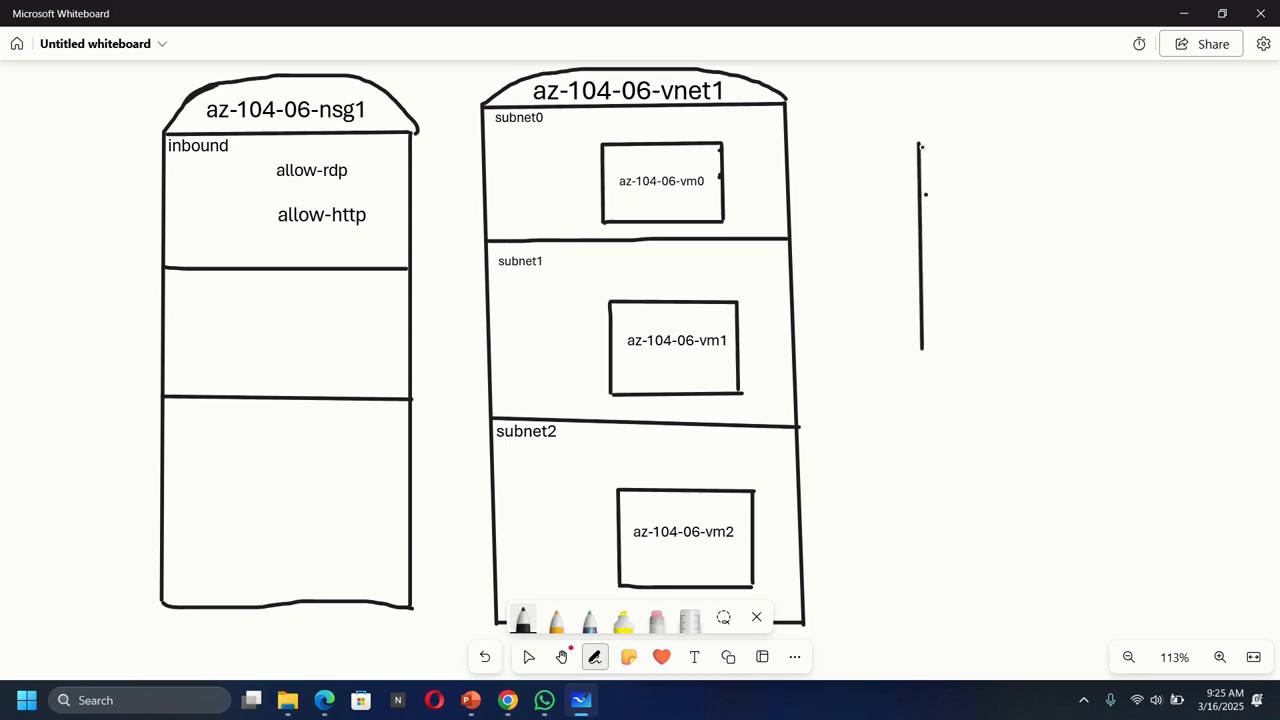
pyautogui.moveTo(918, 141)
pyautogui.mouseDown()
pyautogui.moveTo(1130, 134)
pyautogui.moveTo(1132, 338)
pyautogui.mouseUp()
pyautogui.moveTo(923, 349)
pyautogui.mouseDown()
pyautogui.moveTo(1134, 352)
pyautogui.moveTo(1132, 328)
pyautogui.mouseUp()
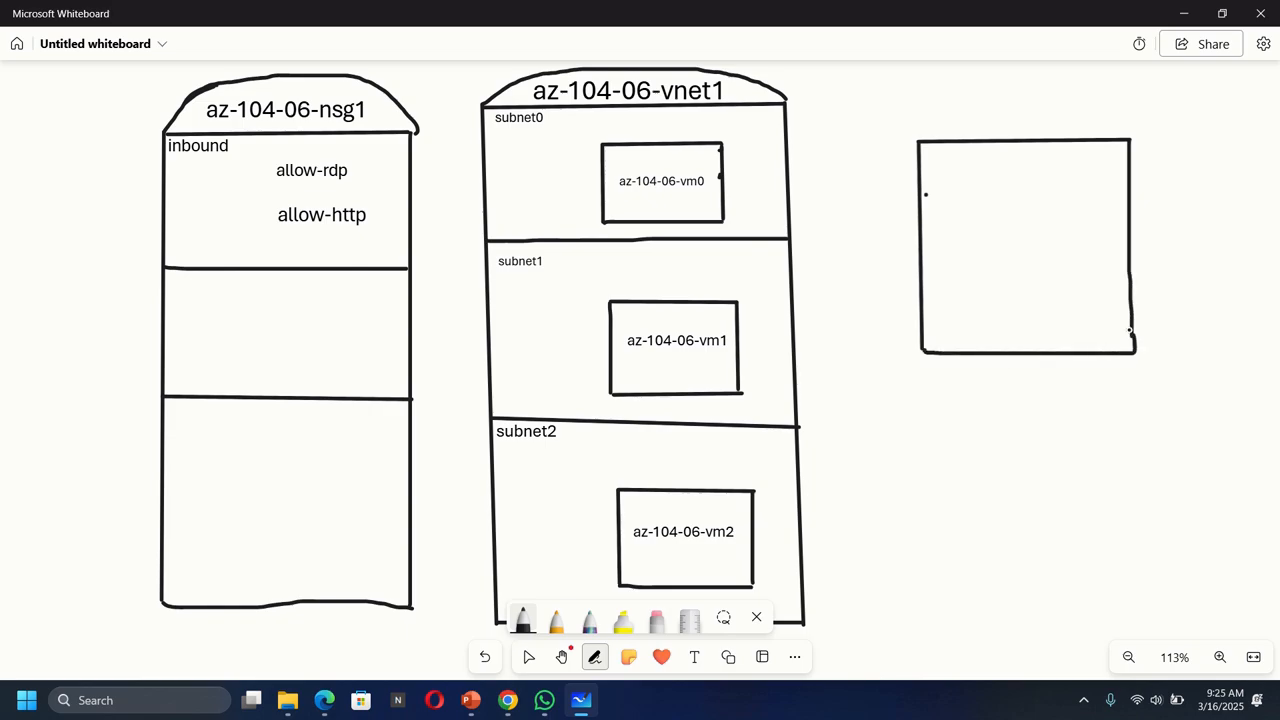
pyautogui.moveTo(917, 144)
pyautogui.mouseDown()
pyautogui.moveTo(928, 116)
pyautogui.moveTo(1005, 84)
pyautogui.moveTo(1070, 88)
pyautogui.moveTo(1128, 137)
pyautogui.mouseUp()
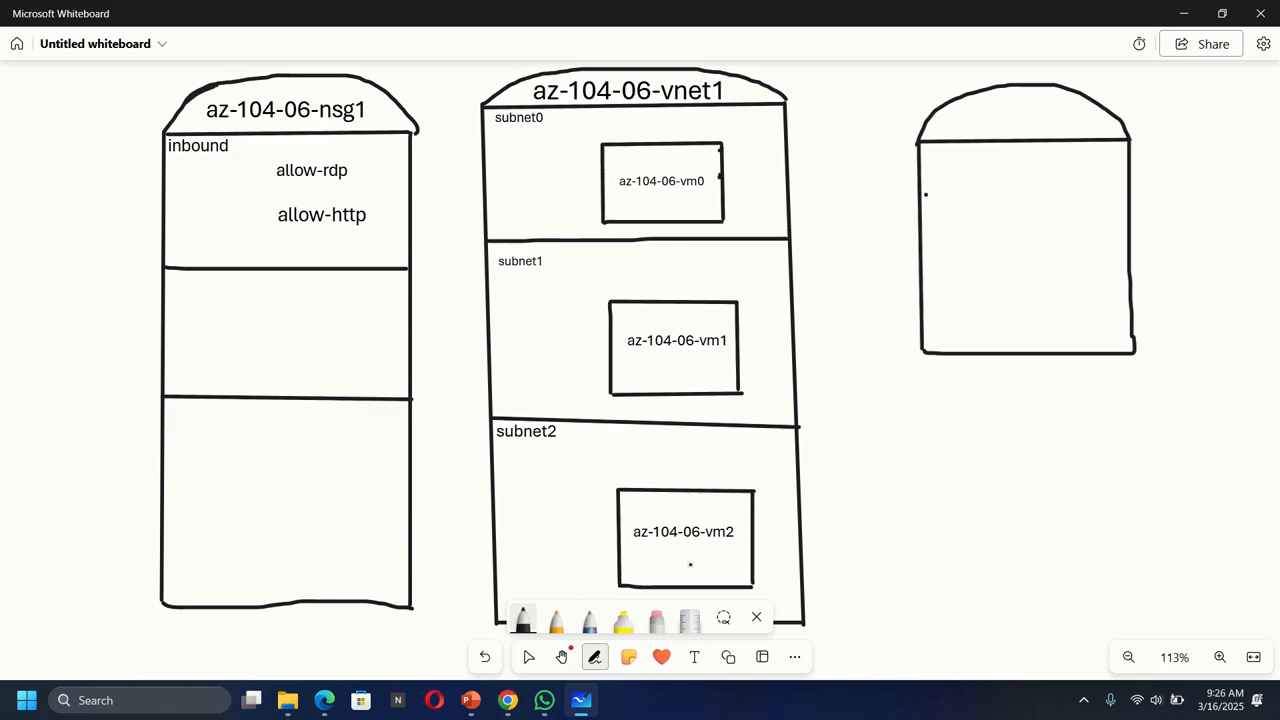
# - Label the new box's domed header az104-lb and shrink the text to fit inside the dome
pyautogui.click(694, 656)
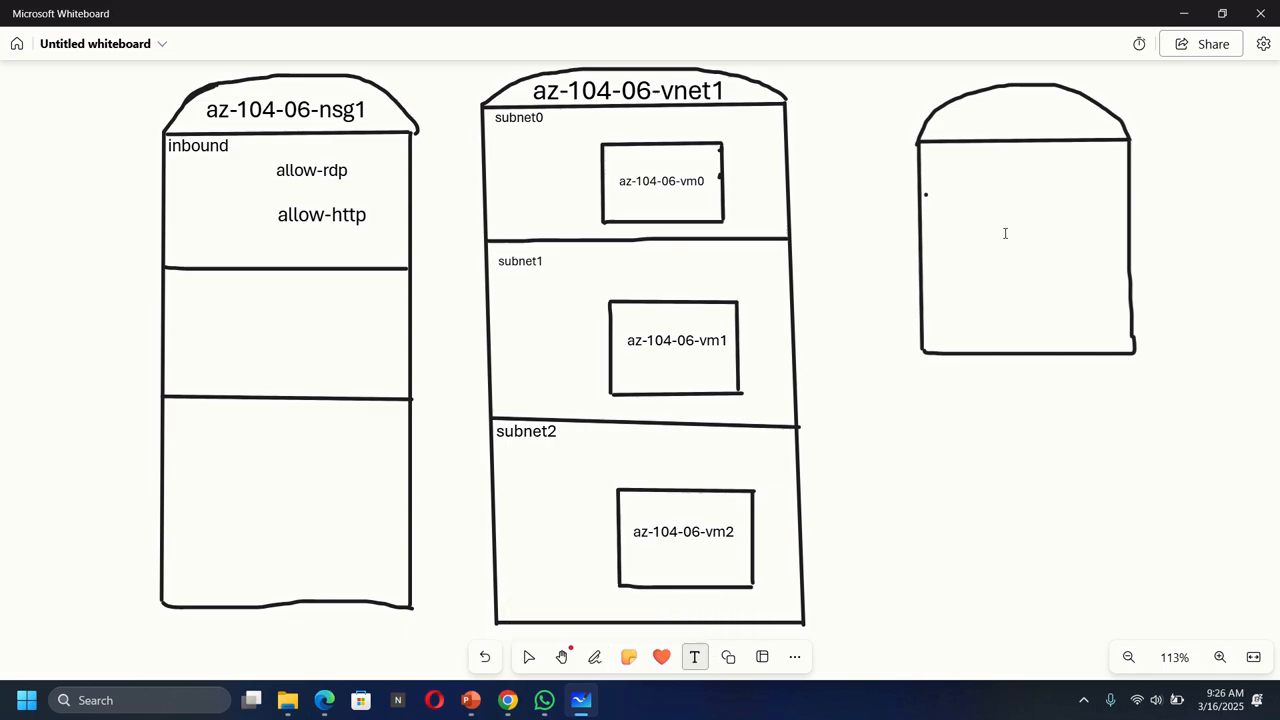
pyautogui.click(949, 126)
pyautogui.write('az')
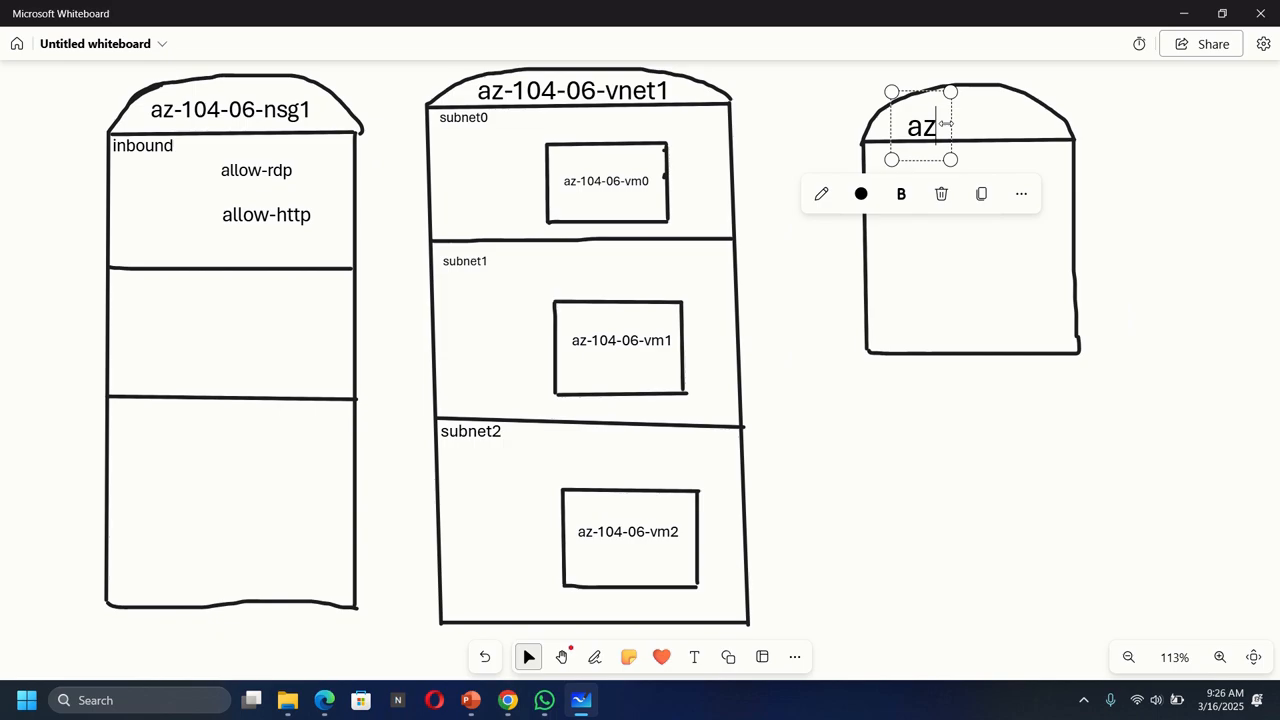
pyautogui.write('10')
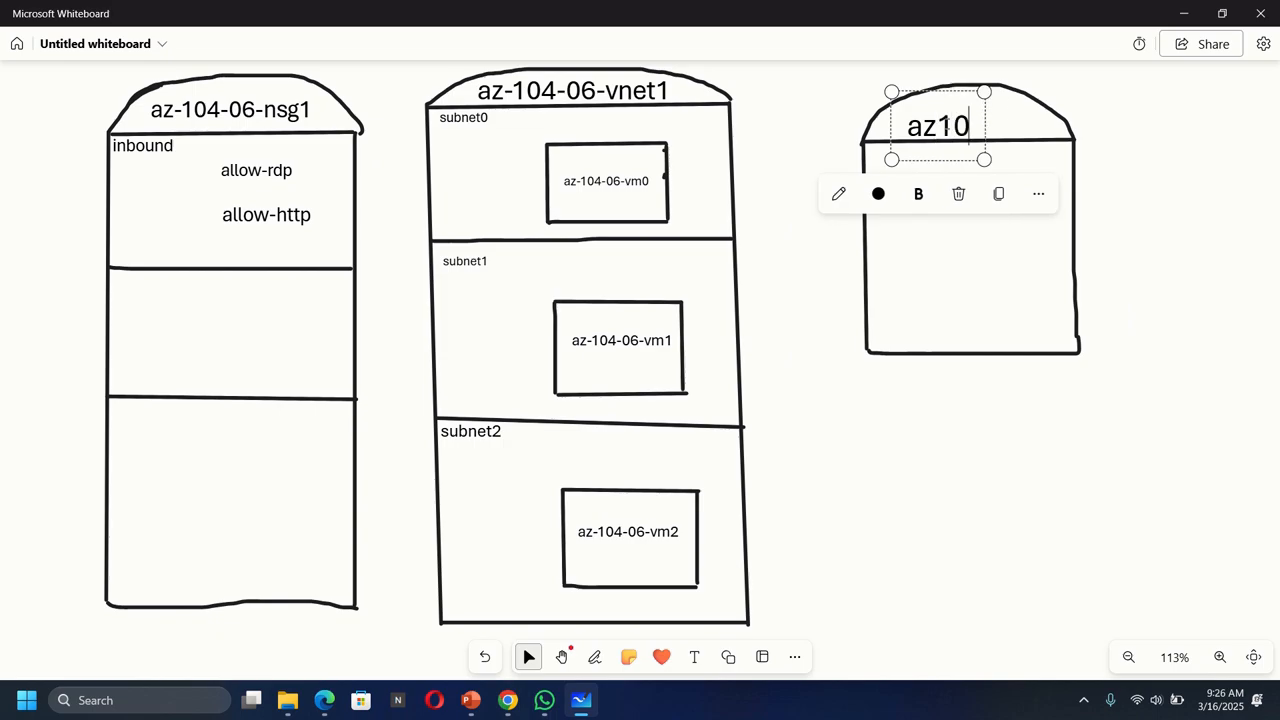
pyautogui.write('4-lb')
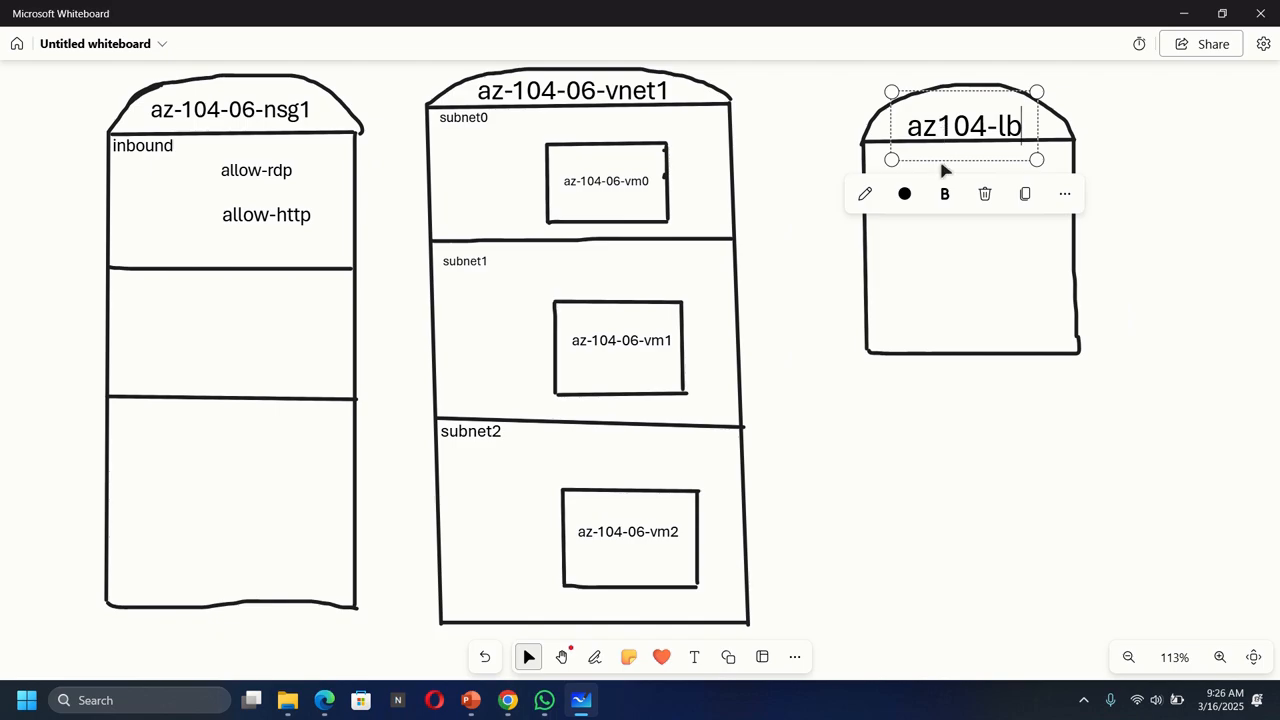
pyautogui.moveTo(1036, 158); pyautogui.dragTo(1027, 155)
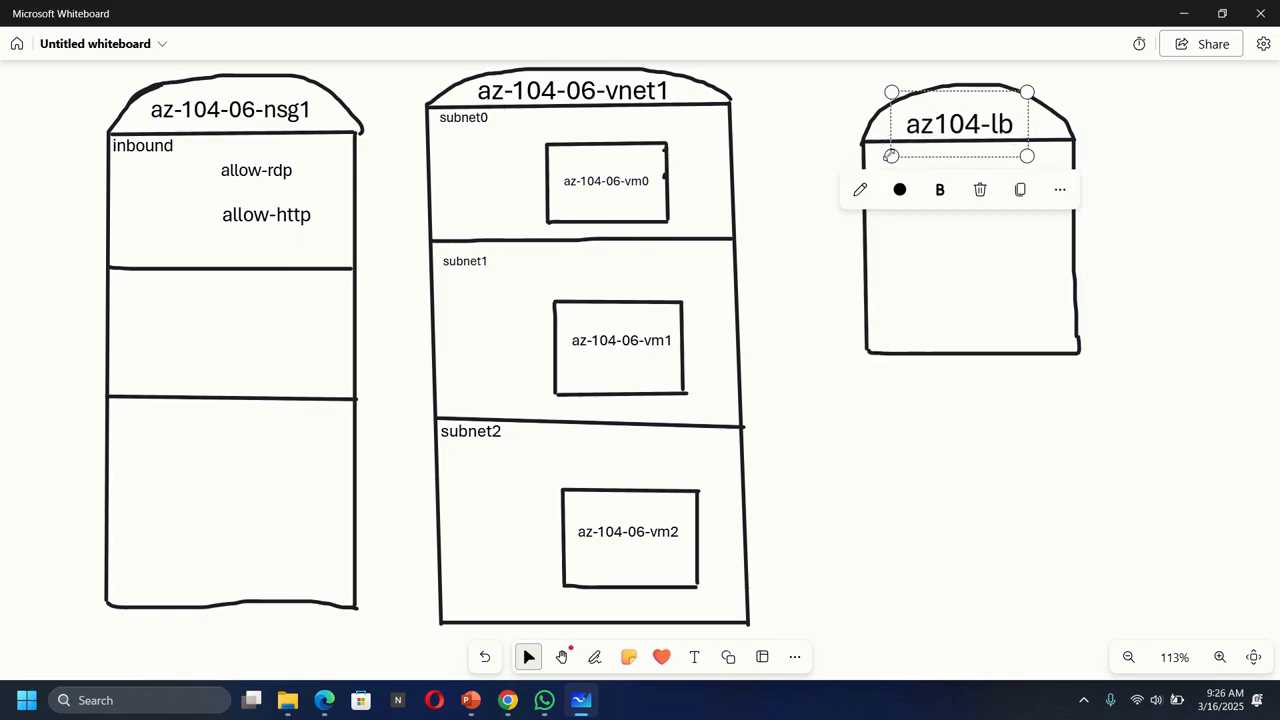
pyautogui.moveTo(893, 152); pyautogui.dragTo(910, 147)
pyautogui.click(1162, 180)
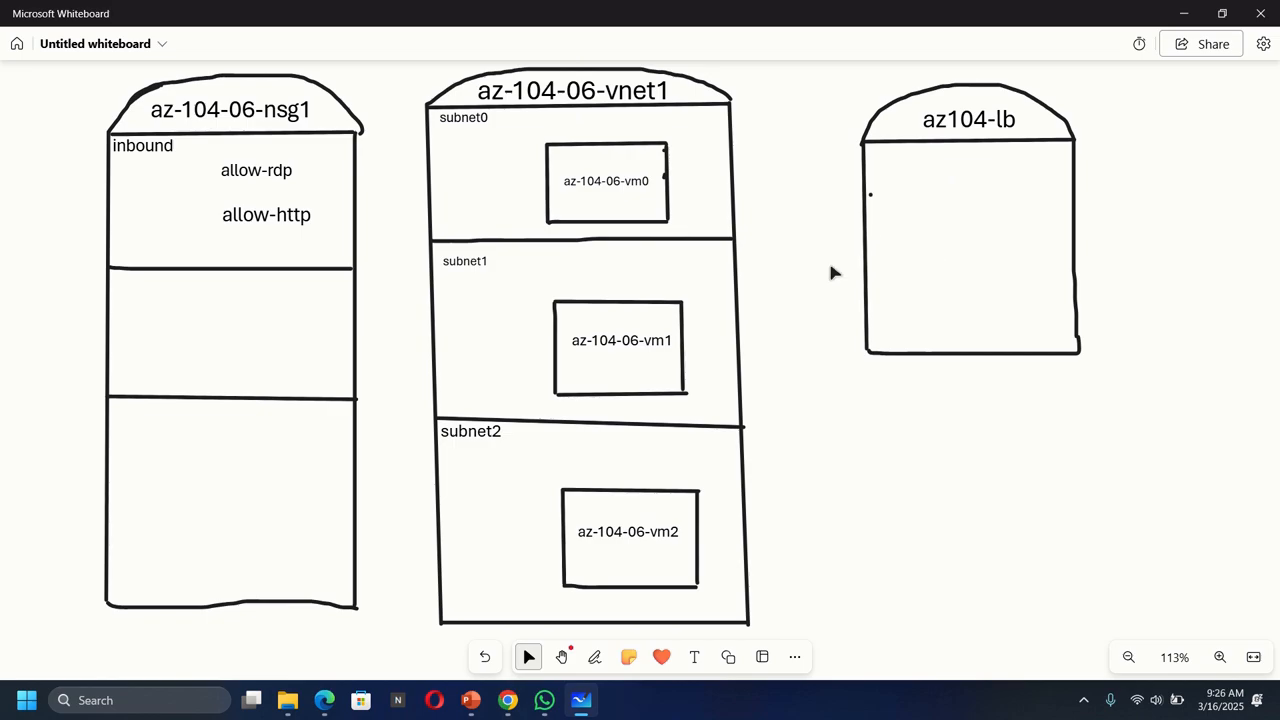
# - Draw orange lines connecting the az-104-06-vm0 and az-104-06-vm1 boxes to the az104-lb box
pyautogui.click(597, 659)
pyautogui.click(556, 620)
pyautogui.click(563, 628)
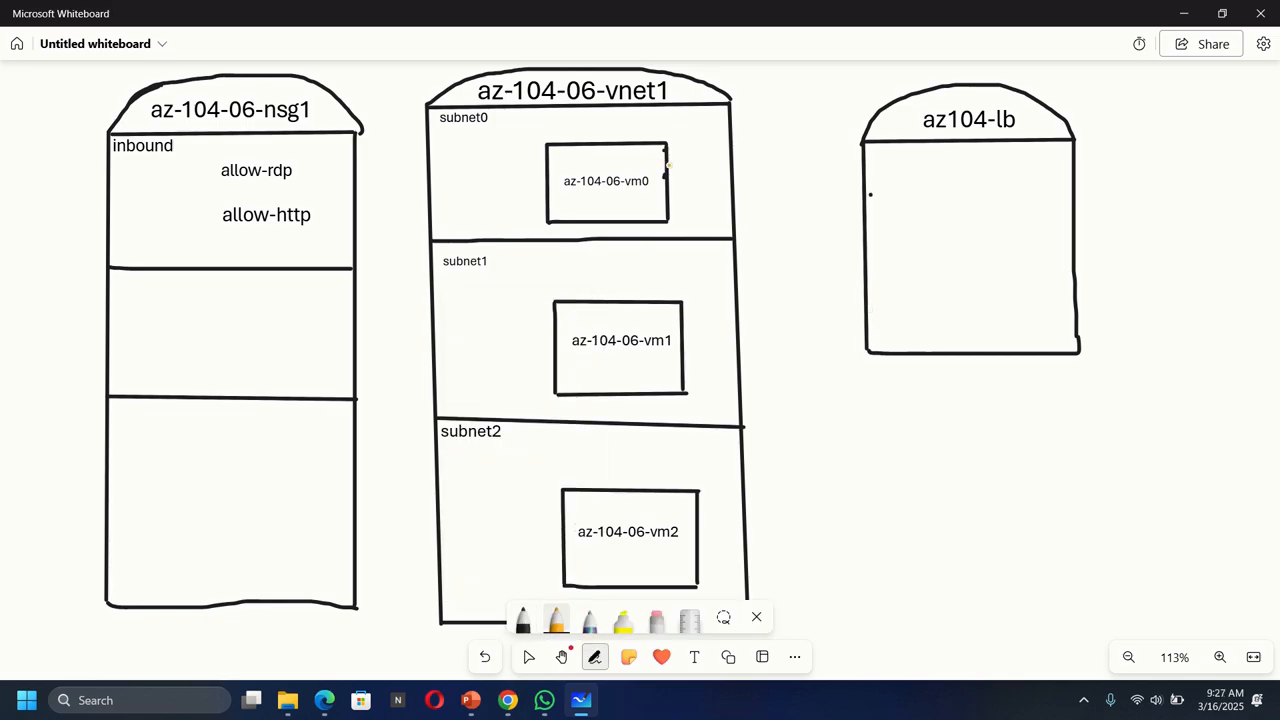
pyautogui.moveTo(667, 166); pyautogui.dragTo(866, 203)
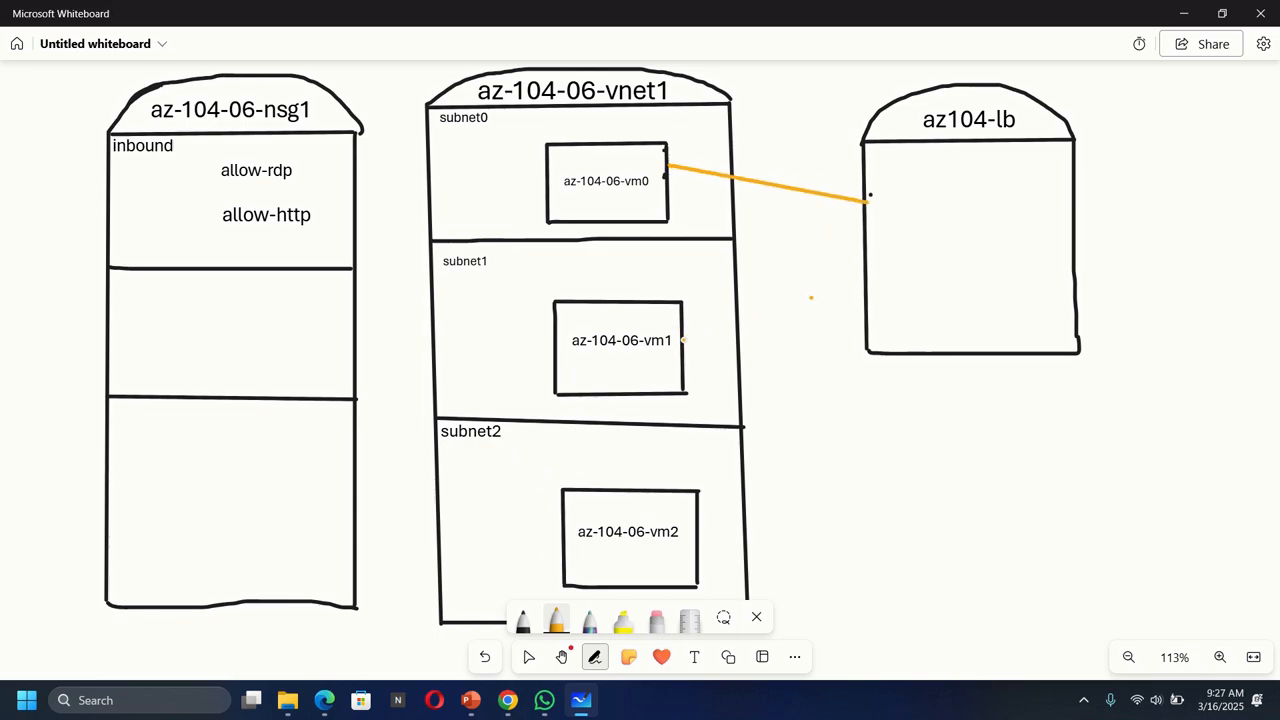
pyautogui.moveTo(684, 340); pyautogui.dragTo(866, 280)
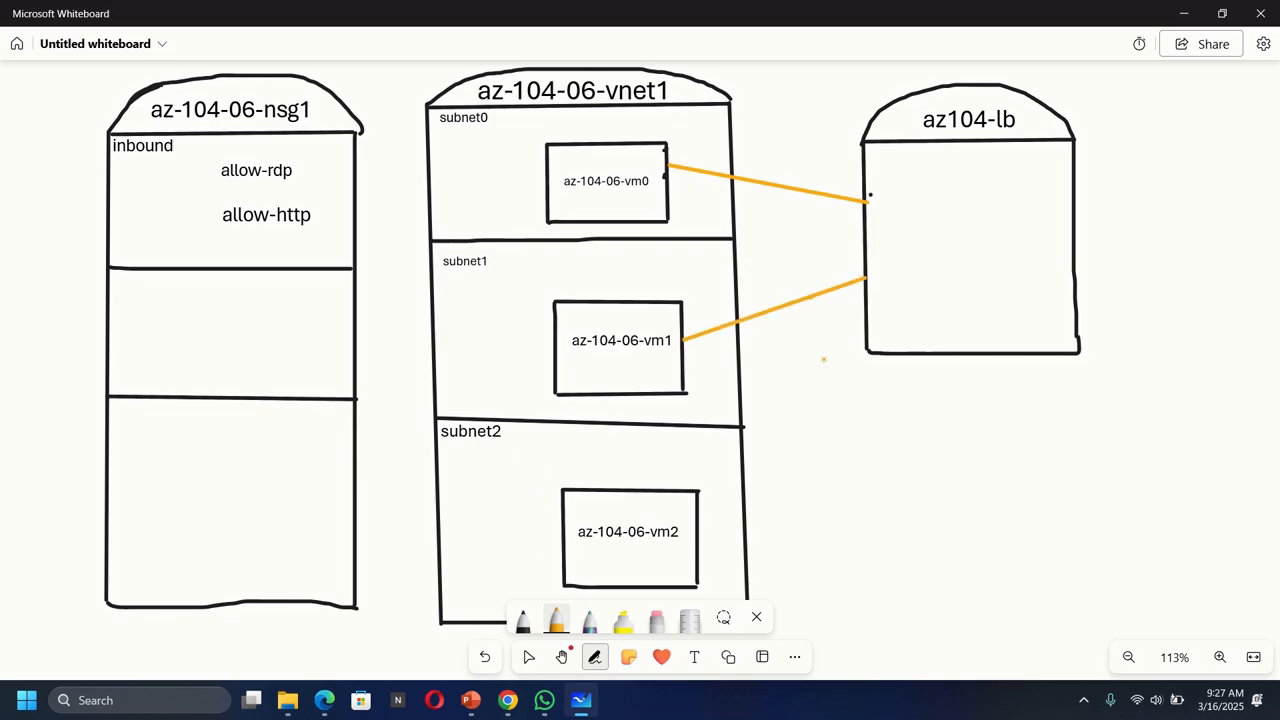
# - Switch back to the Azure portal, save the az104-be backend pool, and open the load balancer's frontend IP configuration
pyautogui.click(509, 702)
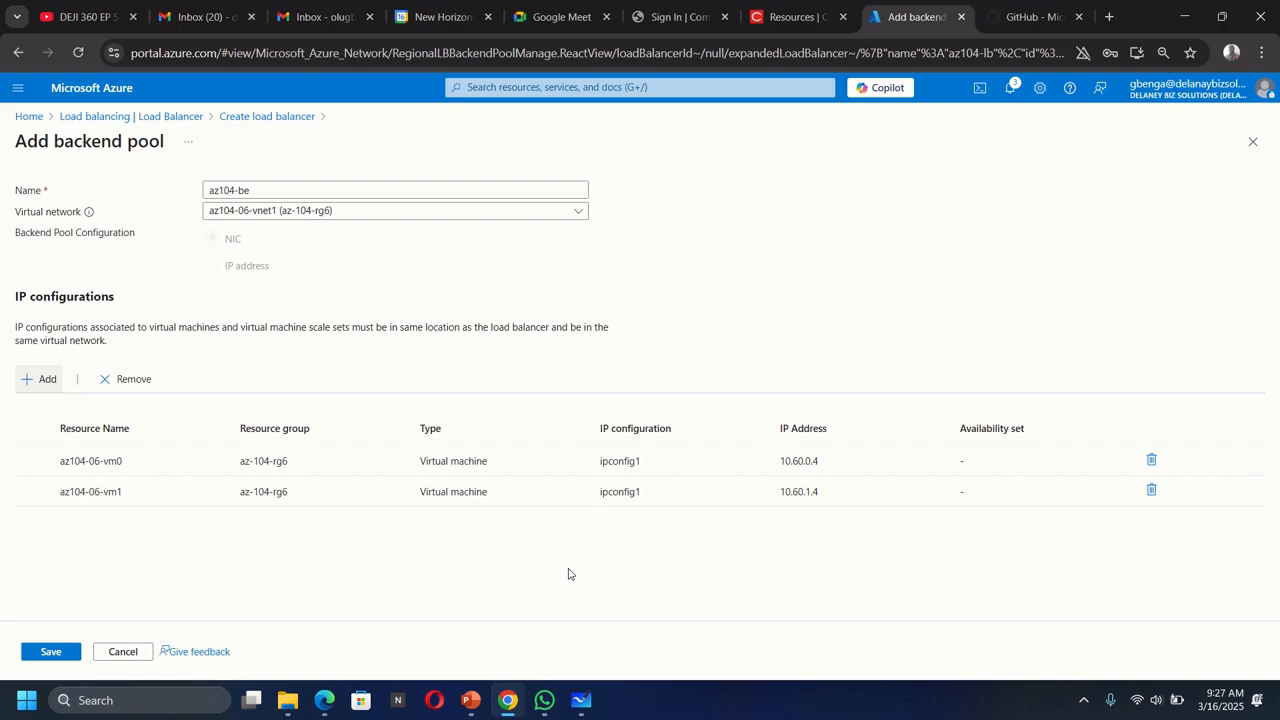
pyautogui.click(50, 652)
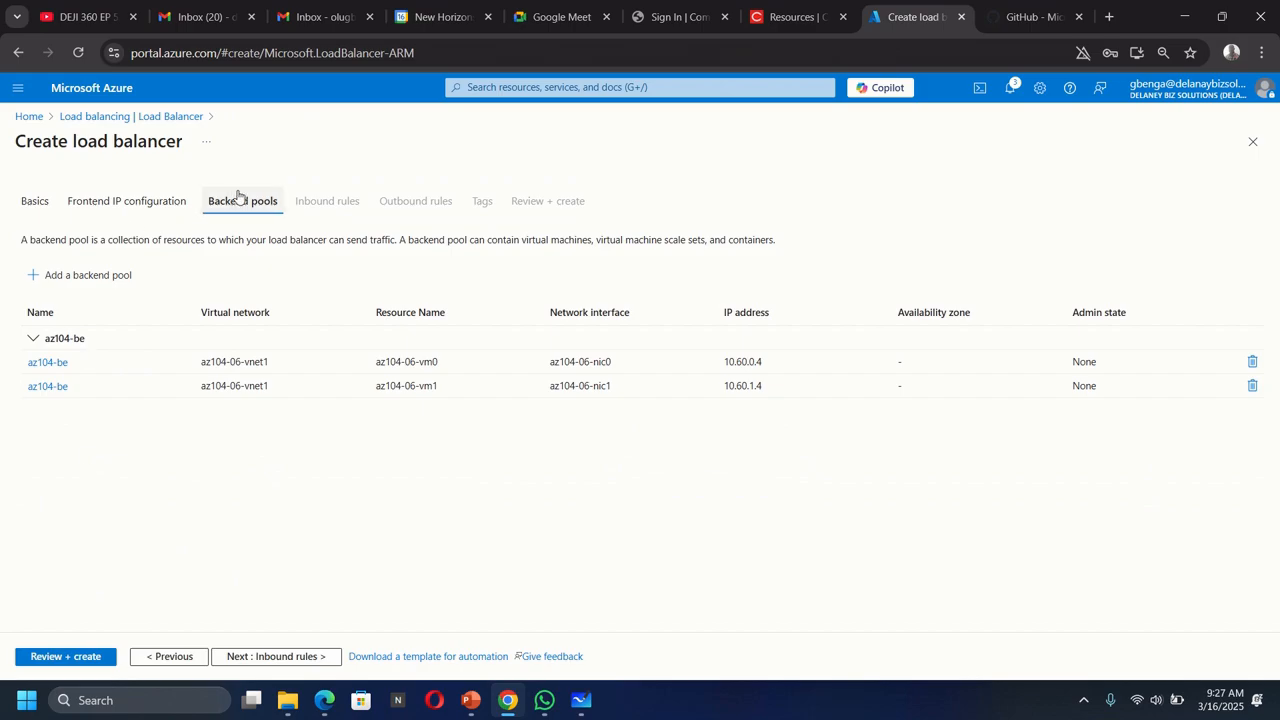
pyautogui.click(130, 203)
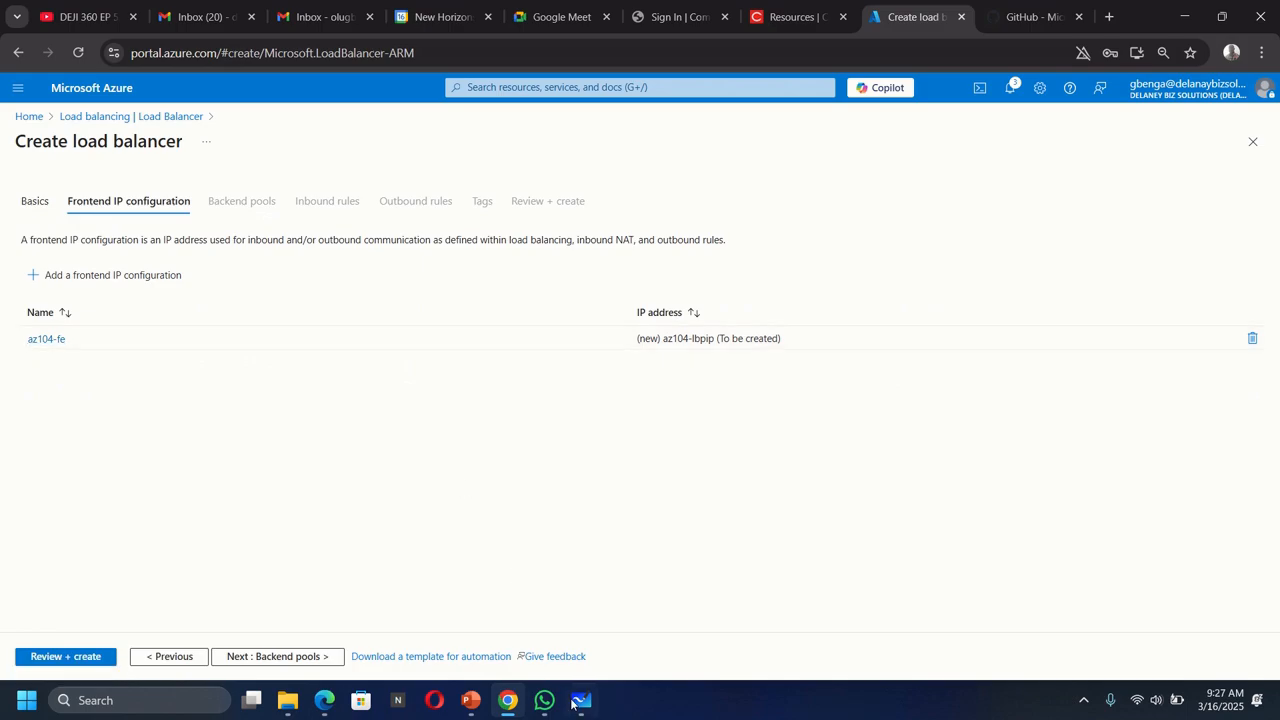
# - Return to Microsoft Whiteboard and add a reduced-size text label az104-fe inside the az104-lb box, just below its header
pyautogui.moveTo(581, 708)
pyautogui.click(596, 614)
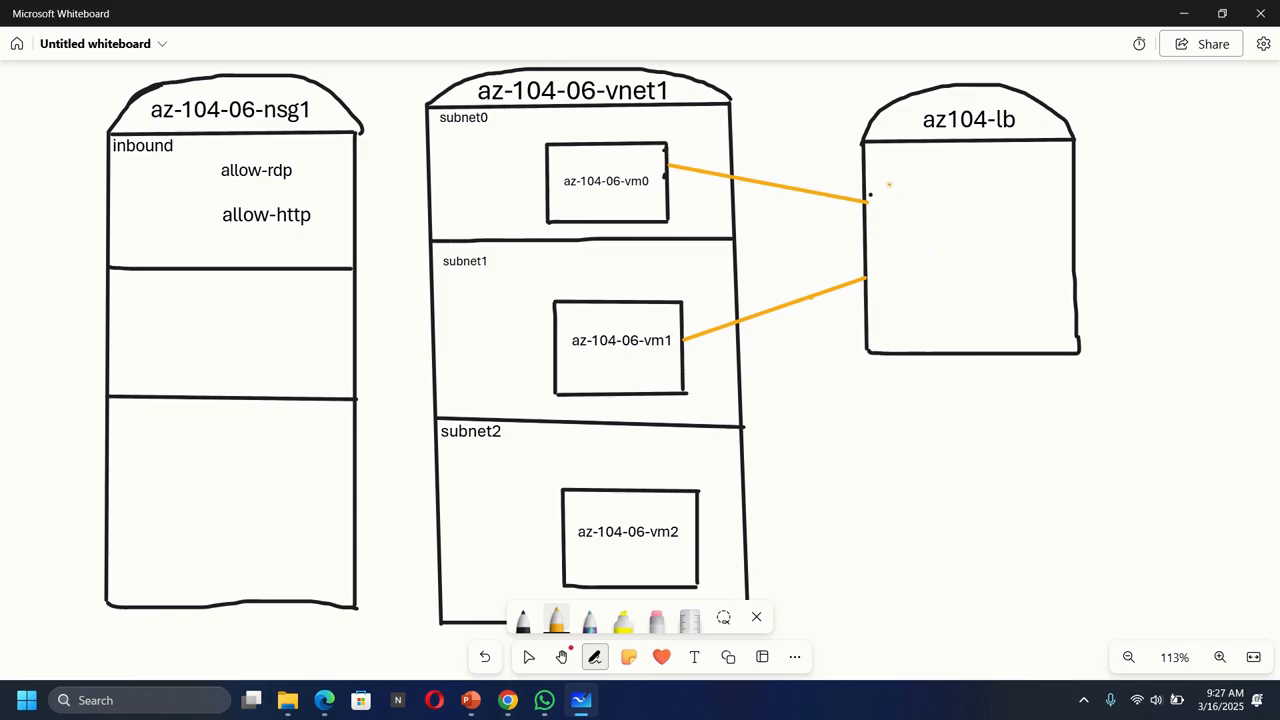
pyautogui.click(694, 657)
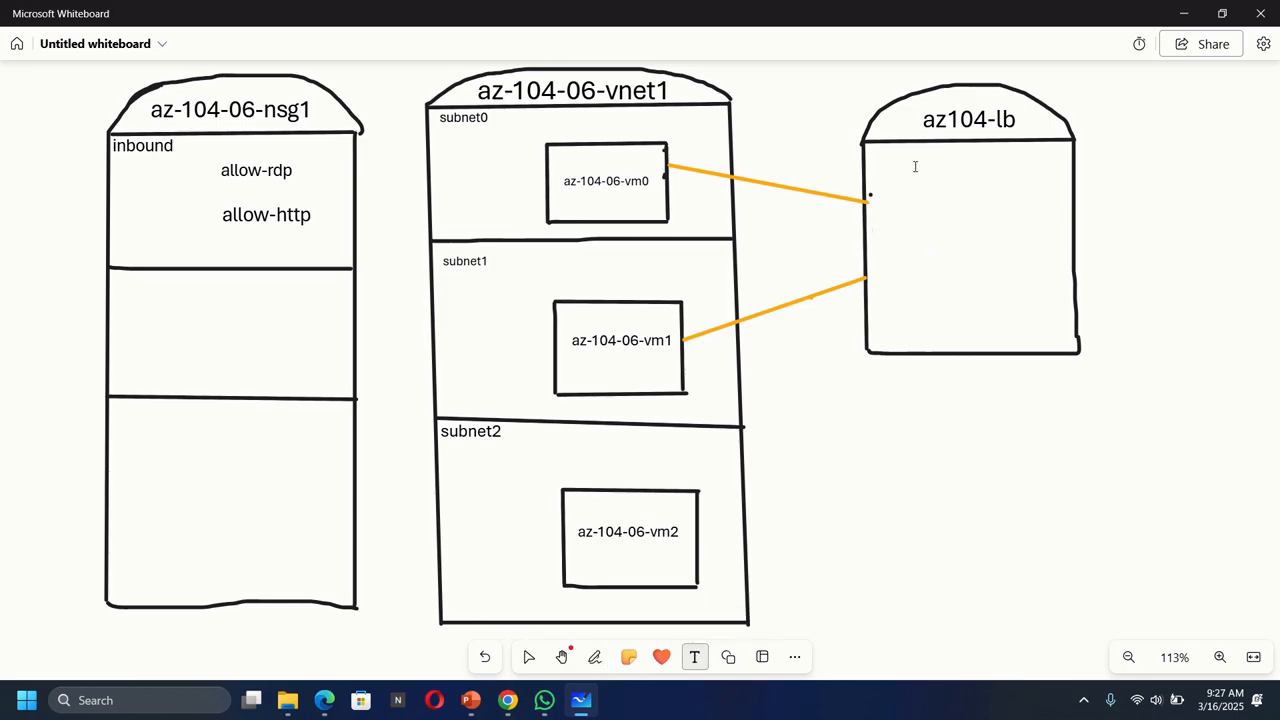
pyautogui.click(903, 172)
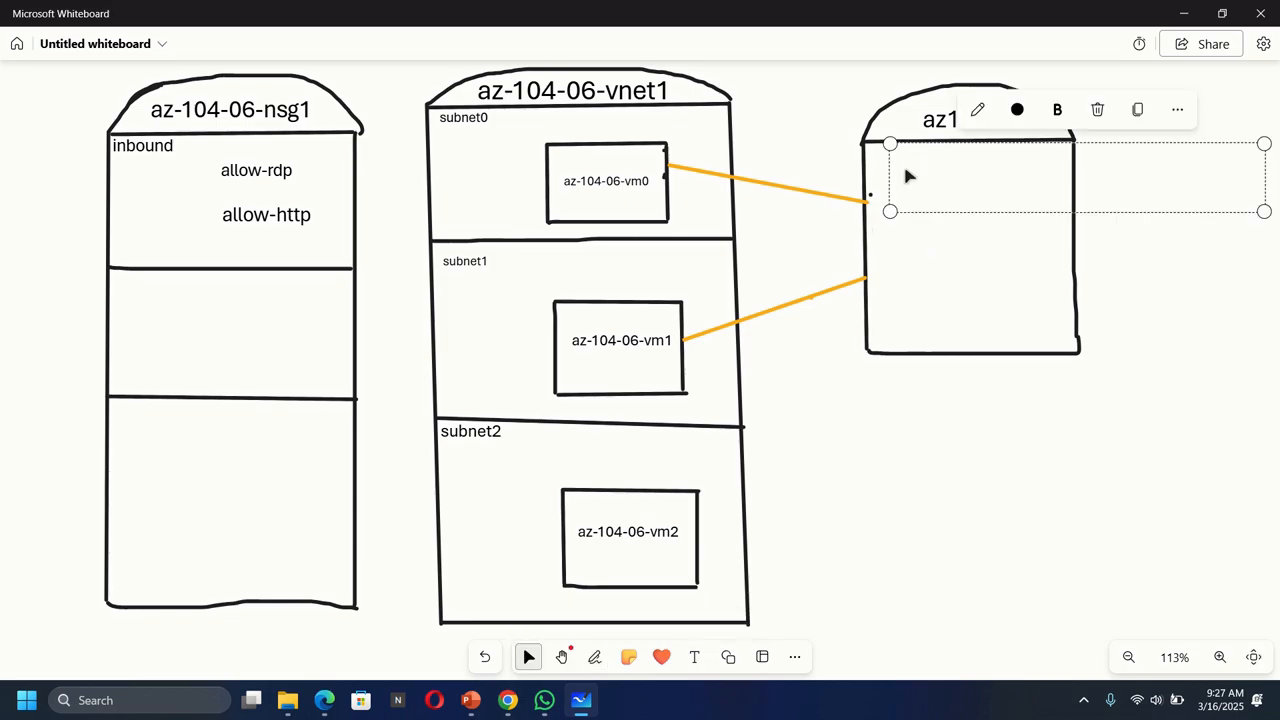
pyautogui.write('az-1')
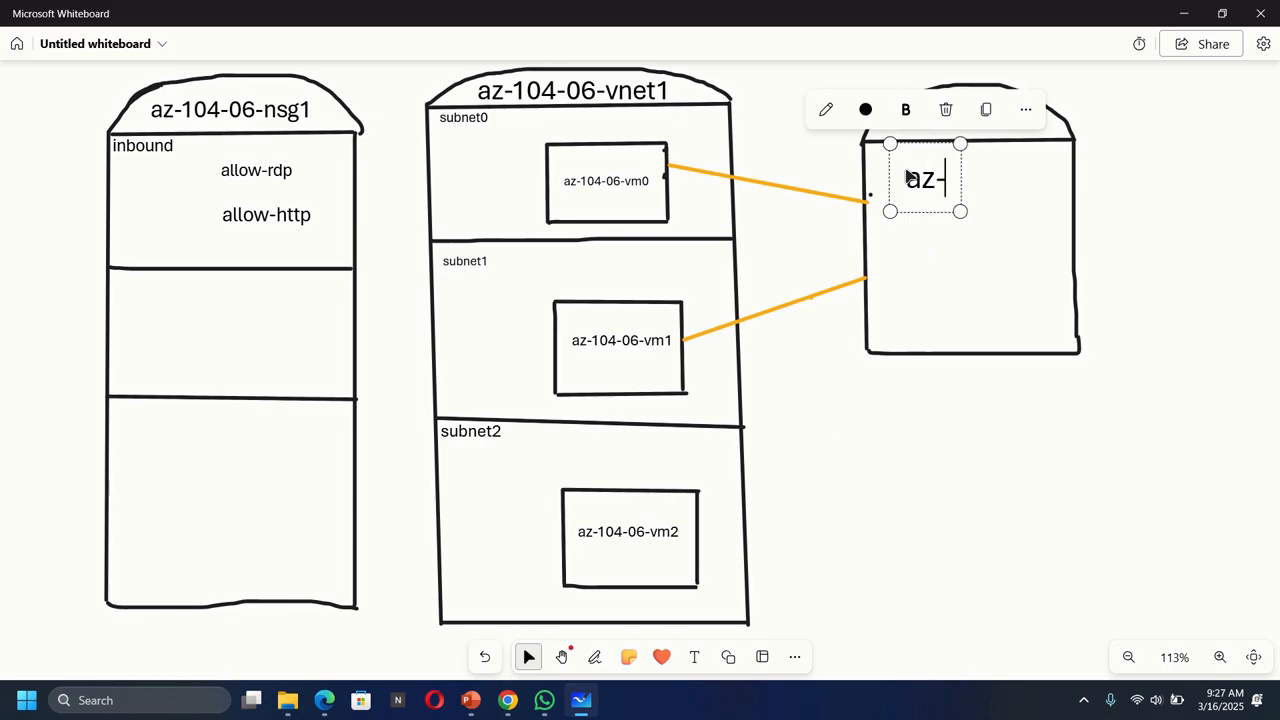
pyautogui.press('BackSpace')
pyautogui.press('BackSpace')
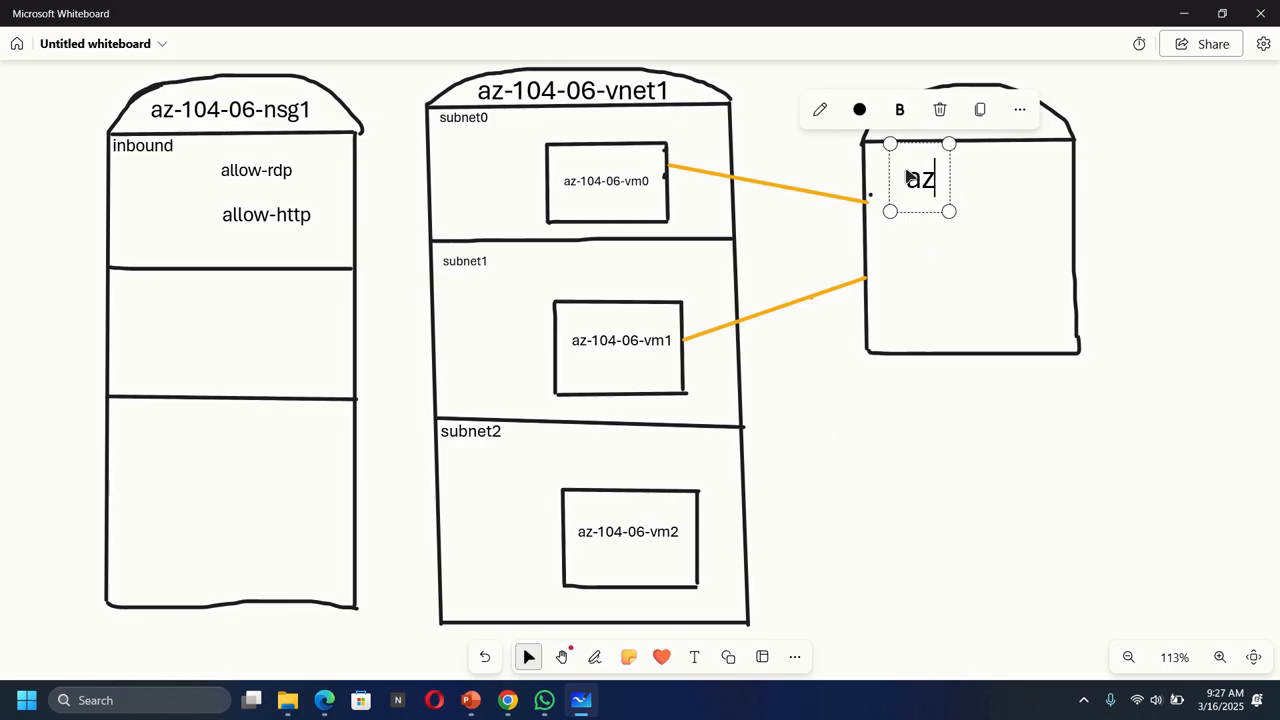
pyautogui.write('104')
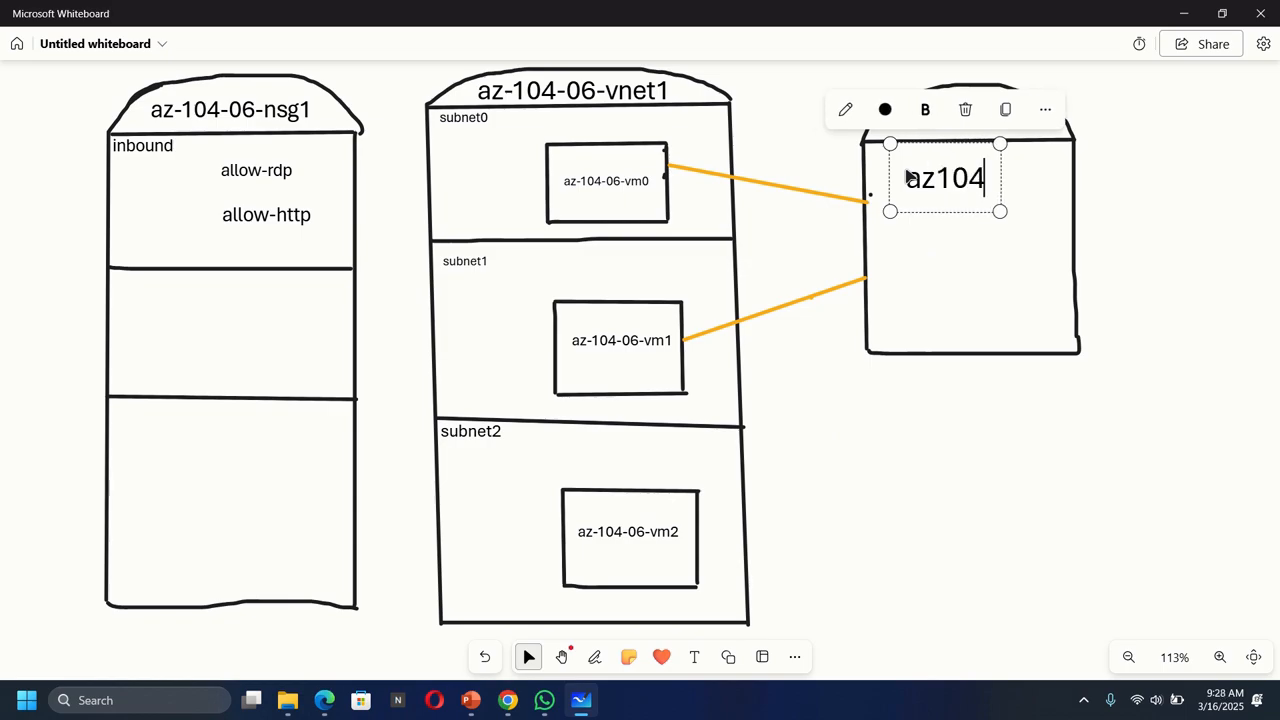
pyautogui.write('-fe')
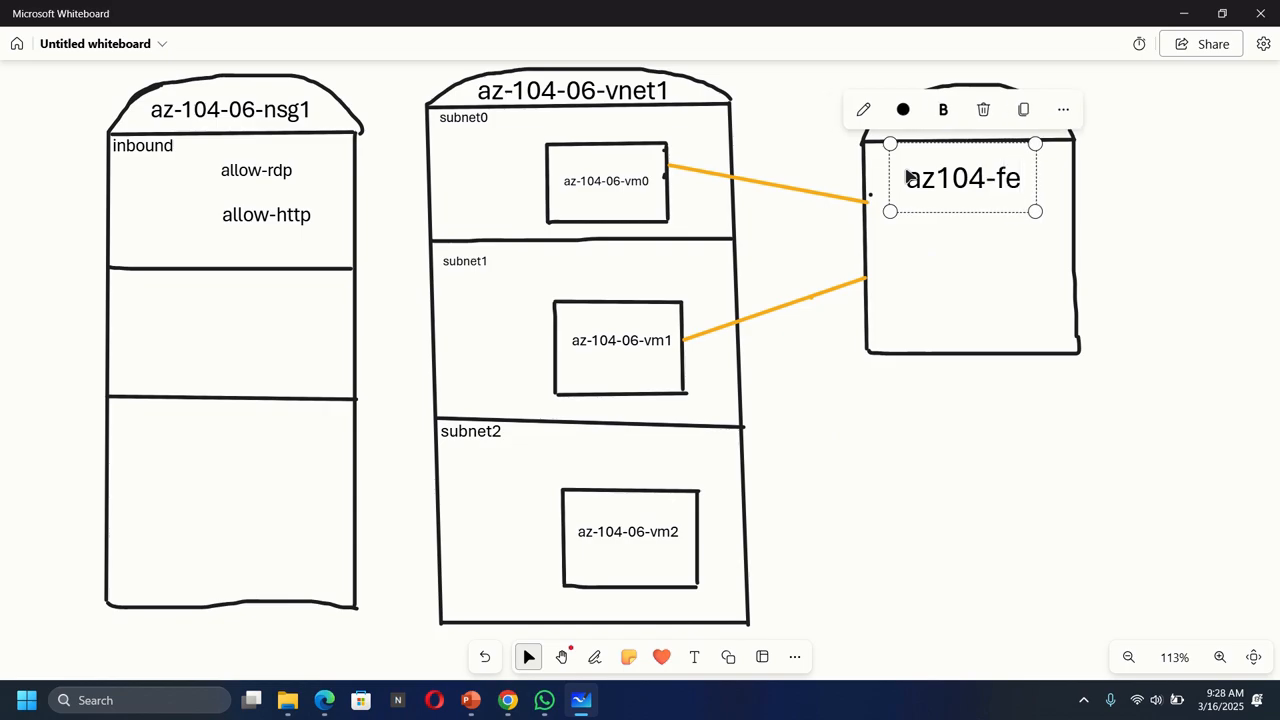
pyautogui.moveTo(890, 211); pyautogui.dragTo(919, 199)
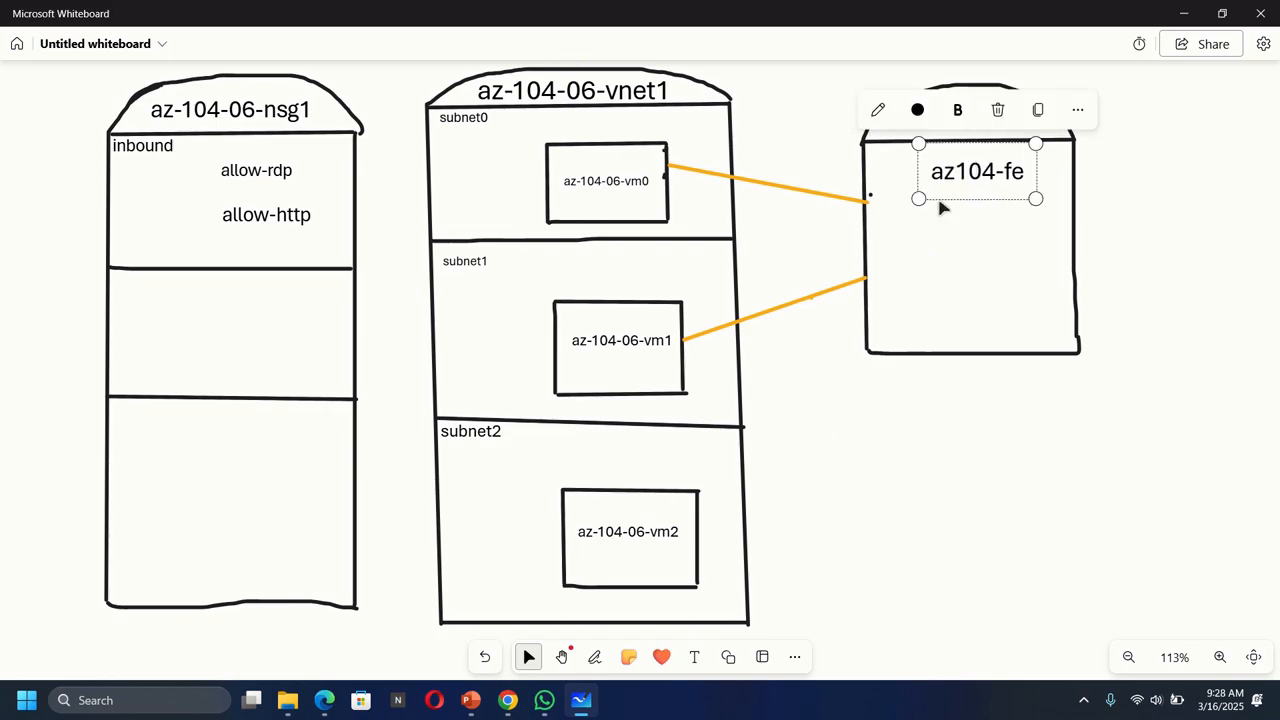
pyautogui.moveTo(1035, 198); pyautogui.dragTo(1018, 197)
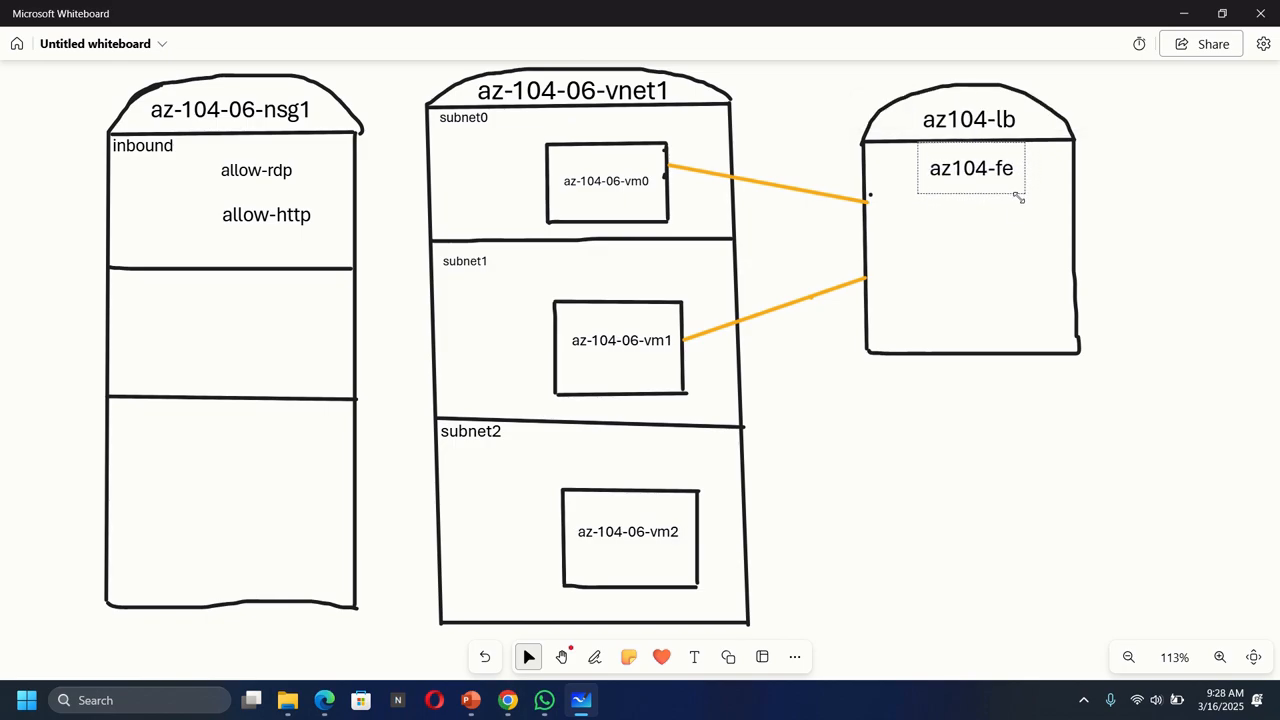
pyautogui.click(1145, 182)
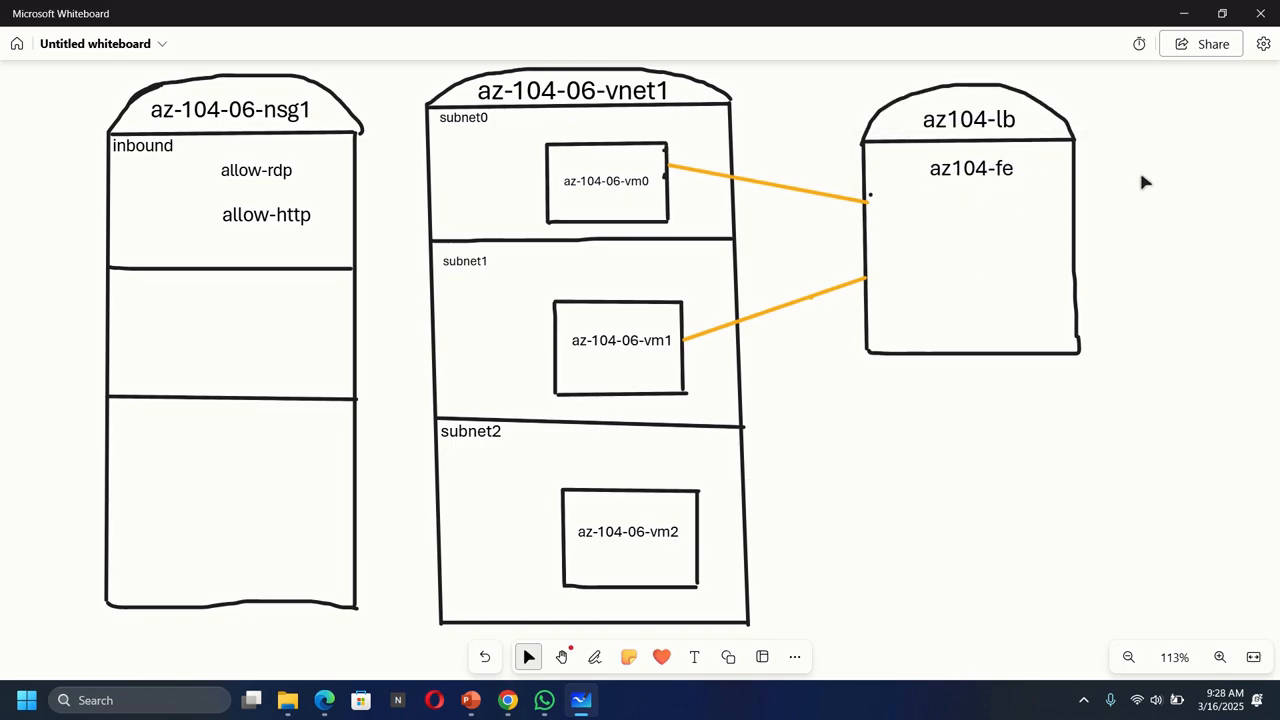
# - Go back to the Azure portal, then review and create the load balancer
pyautogui.click(1184, 13)
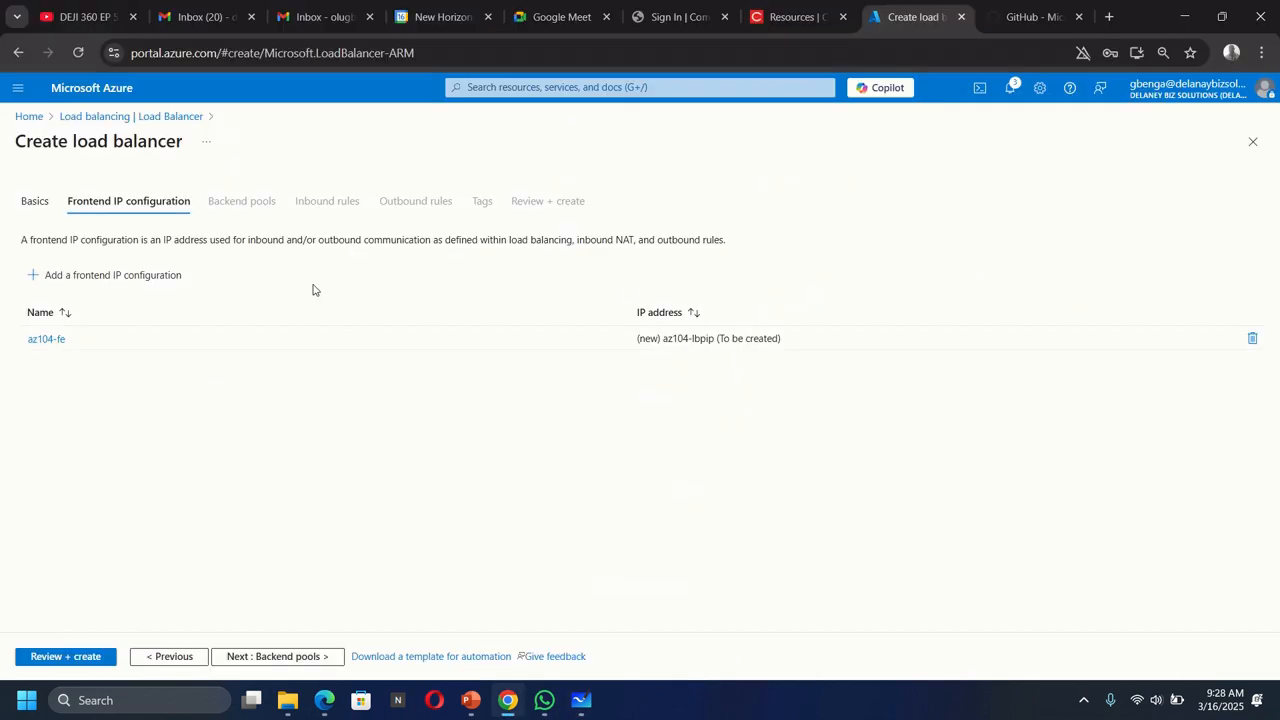
pyautogui.click(51, 658)
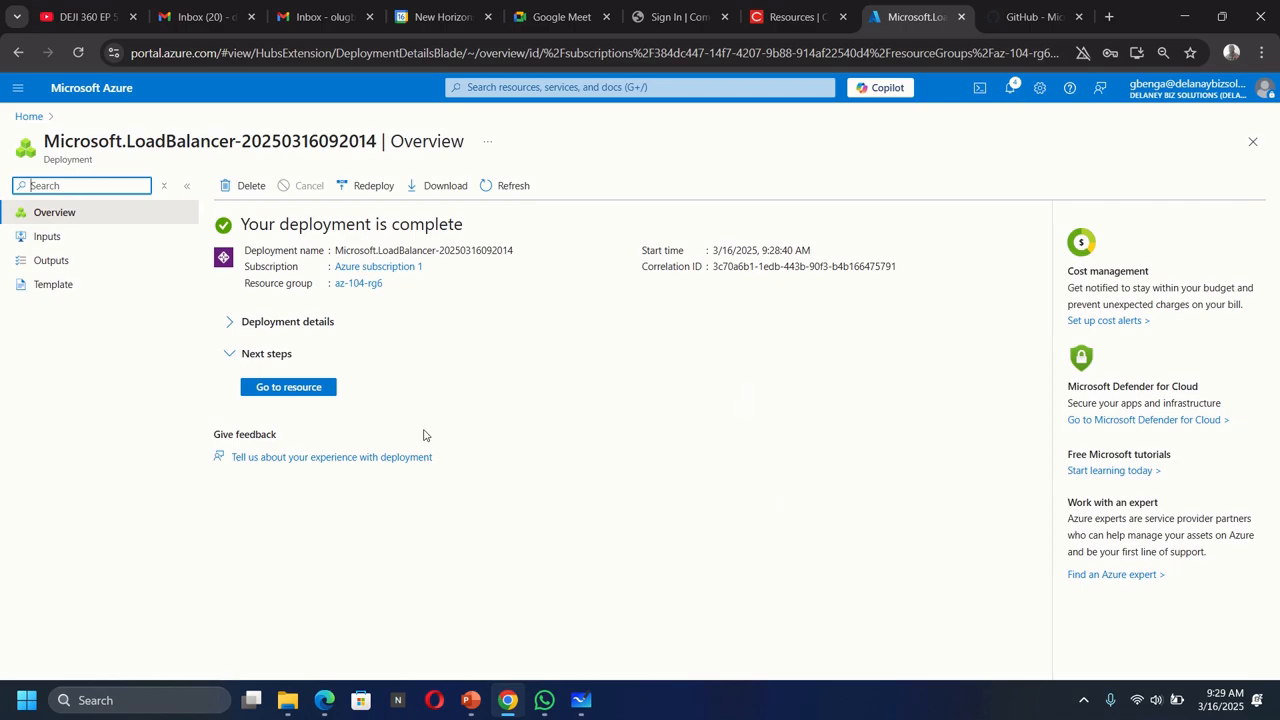
# - Open the deployed az104-lb load balancer and start adding a load balancing rule to it
pyautogui.click(278, 390)
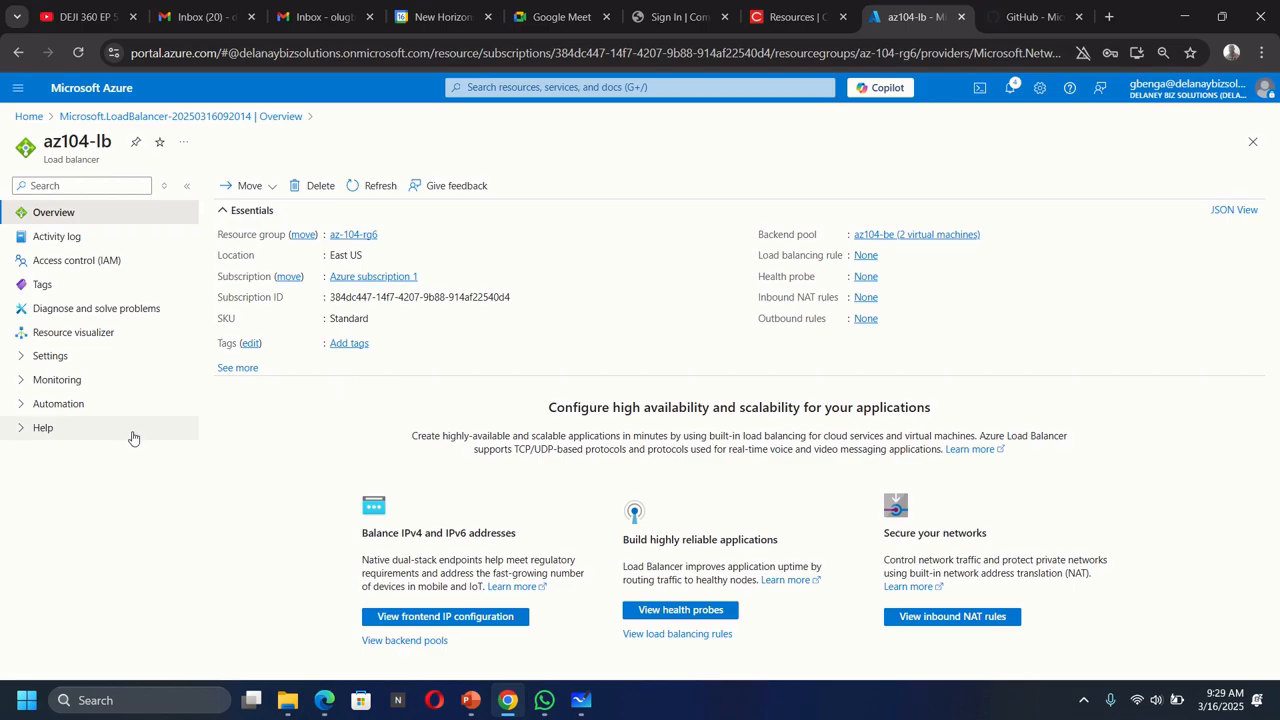
pyautogui.click(47, 358)
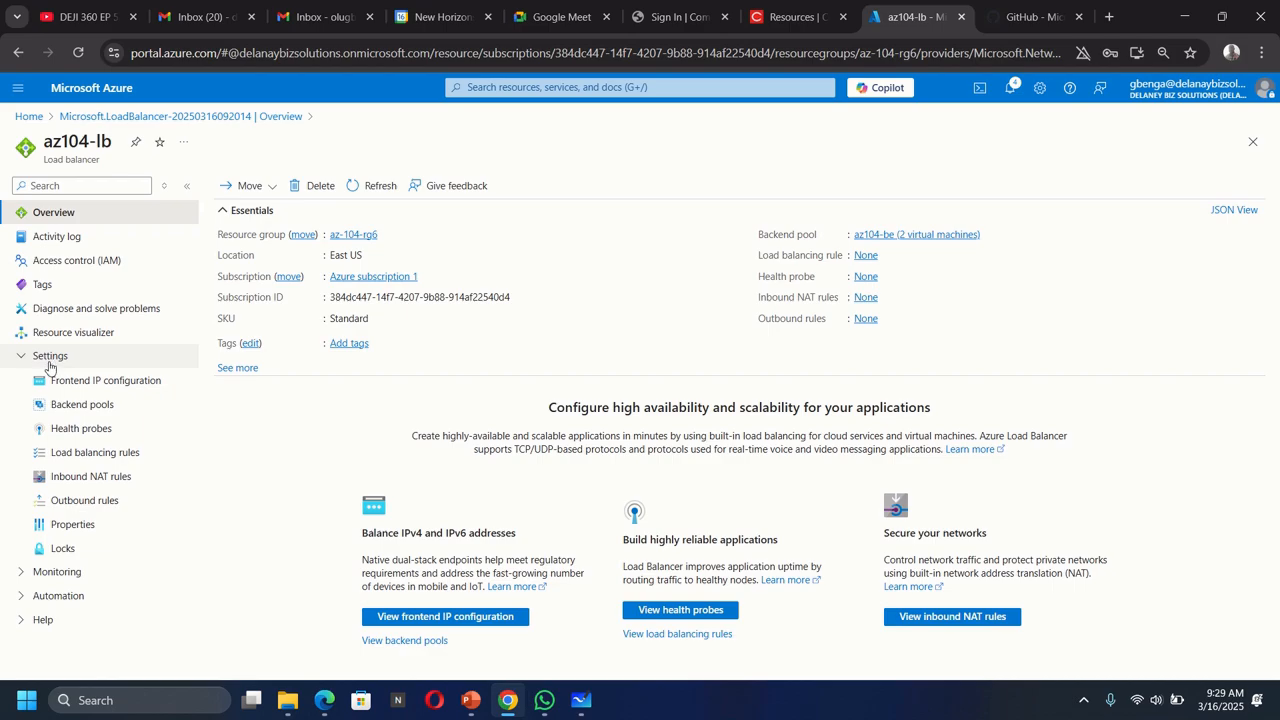
pyautogui.click(99, 458)
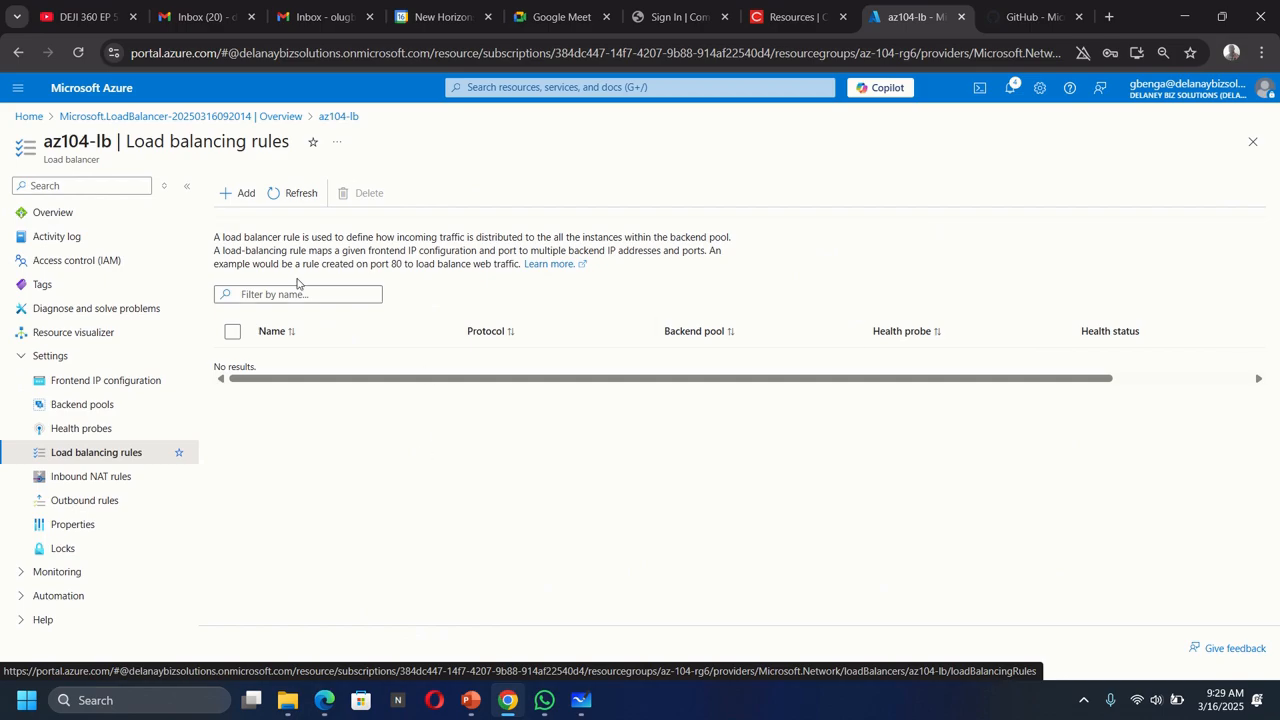
pyautogui.click(243, 192)
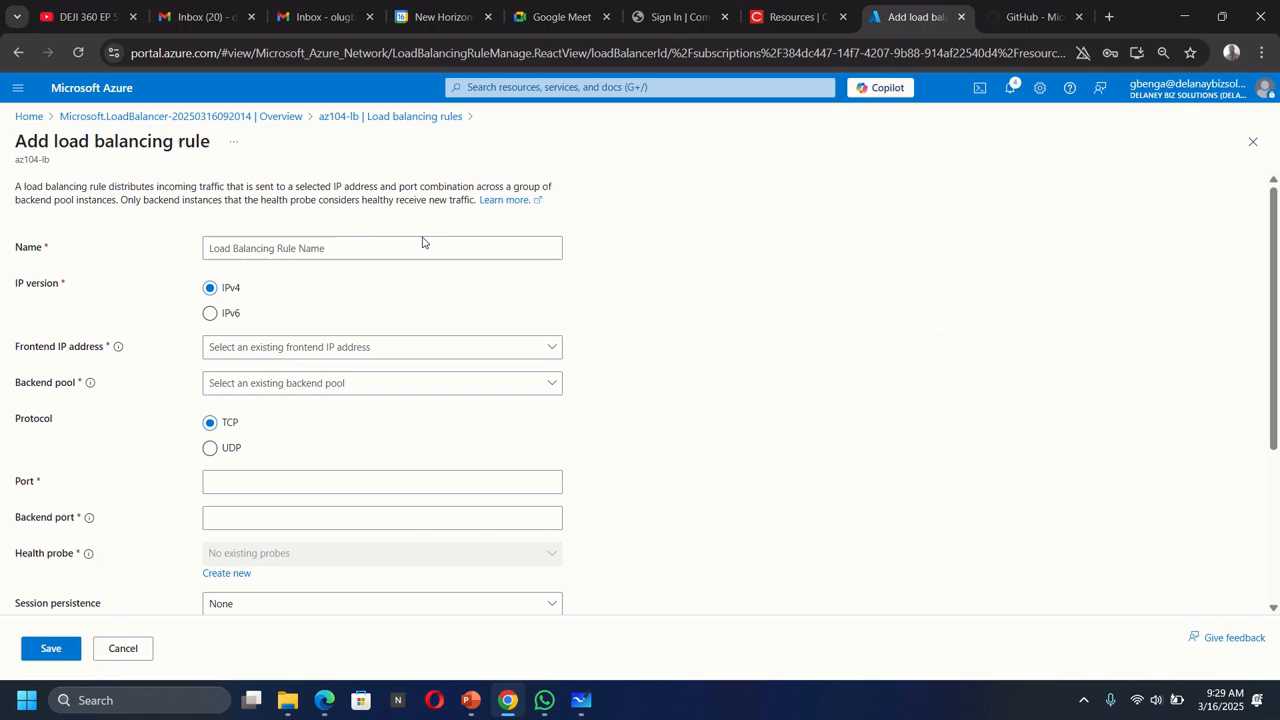
# - Name the load balancing rule az104-lbrule and choose az104-fe as its frontend IP address
pyautogui.click(260, 245)
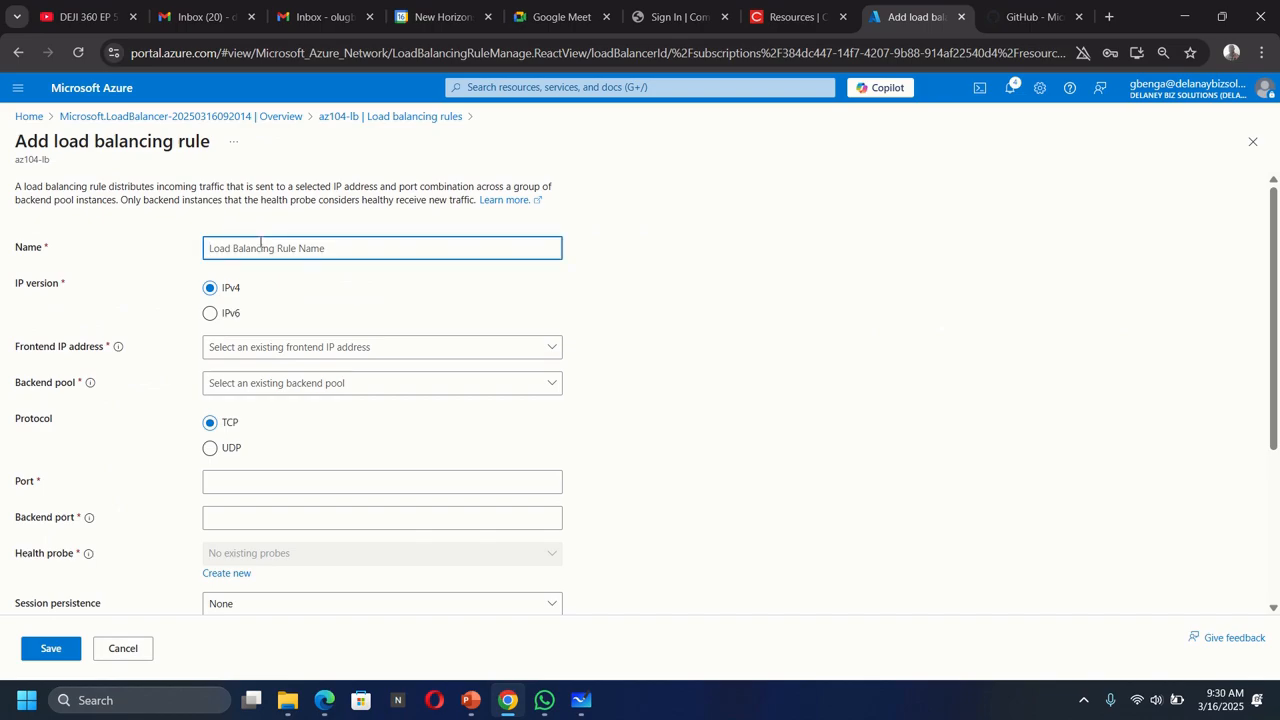
pyautogui.write('az104-lbrule')
pyautogui.click(235, 349)
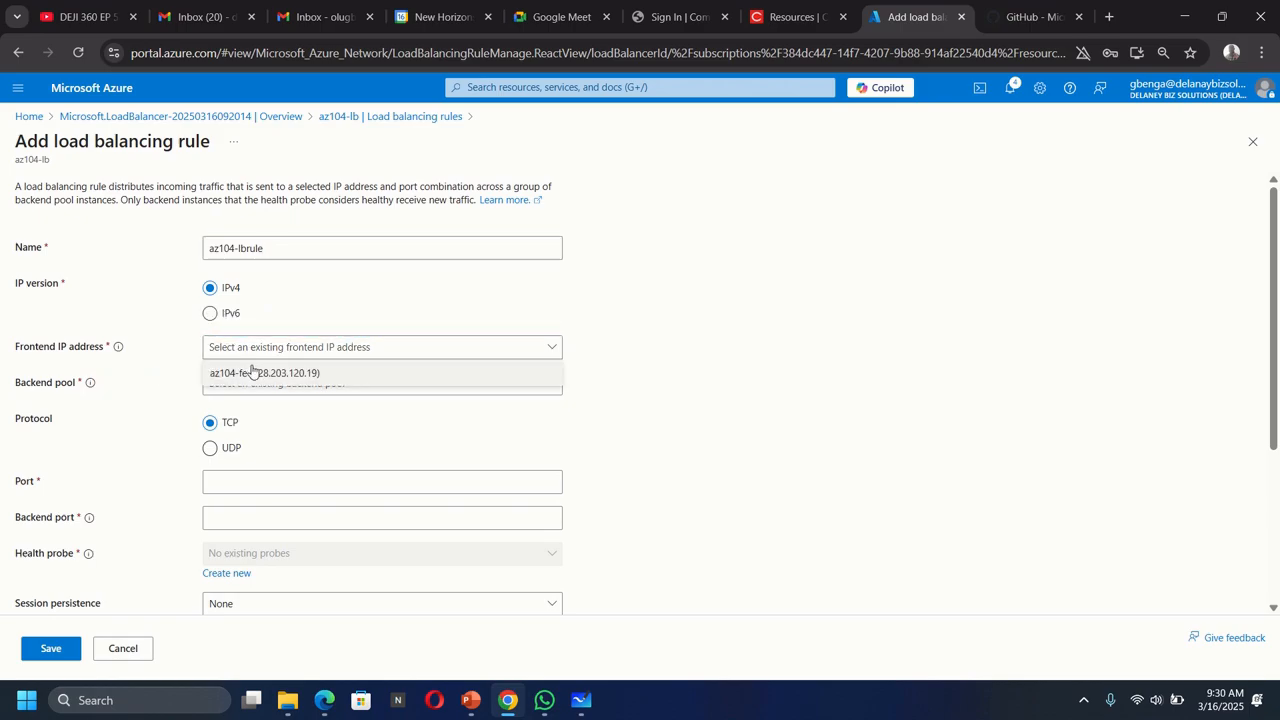
pyautogui.click(245, 374)
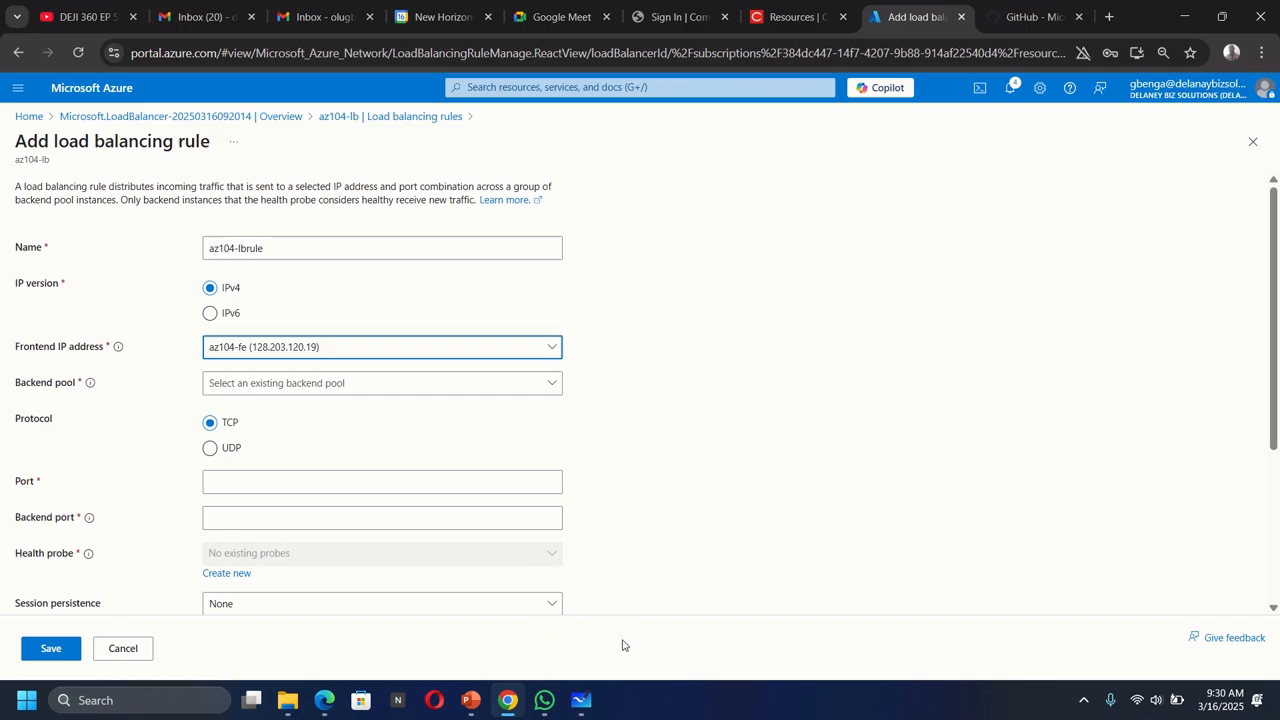
# - Switch to Microsoft Whiteboard and add the text label 128.203.120.91 inside the az104-lb box, rechecking the frontend IP address in the Azure portal midway
pyautogui.moveTo(581, 706)
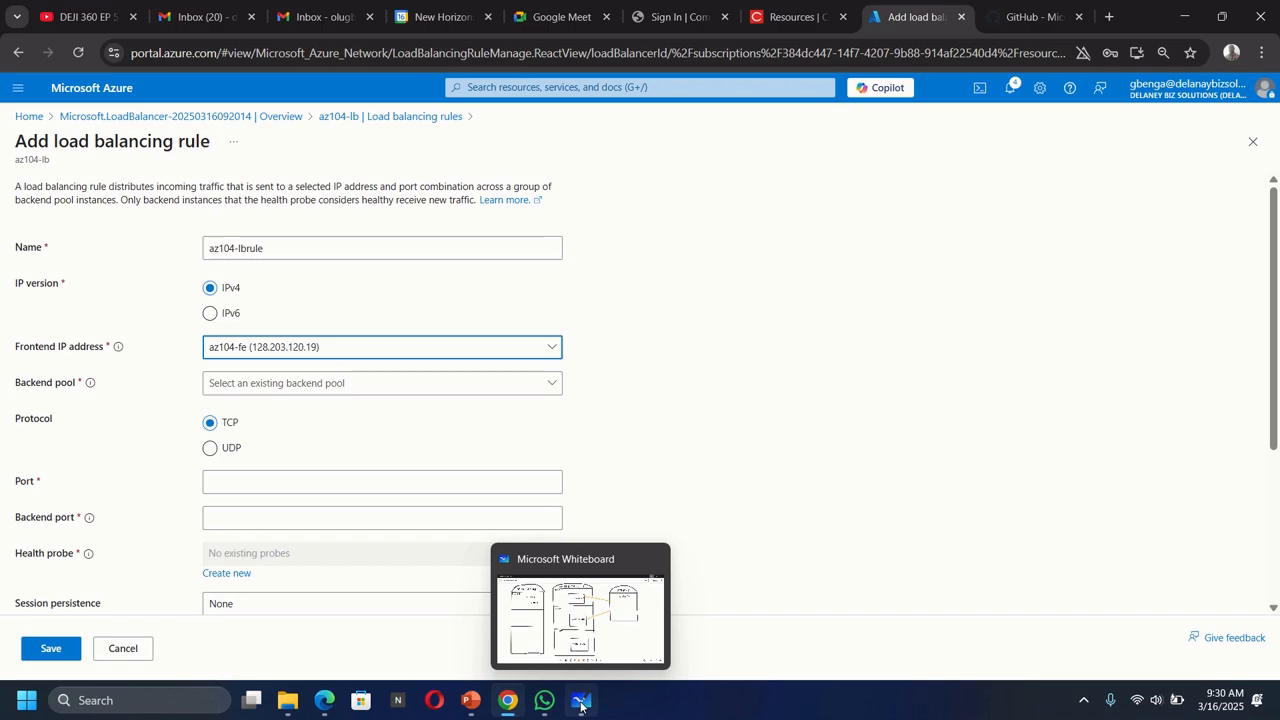
pyautogui.click(581, 703)
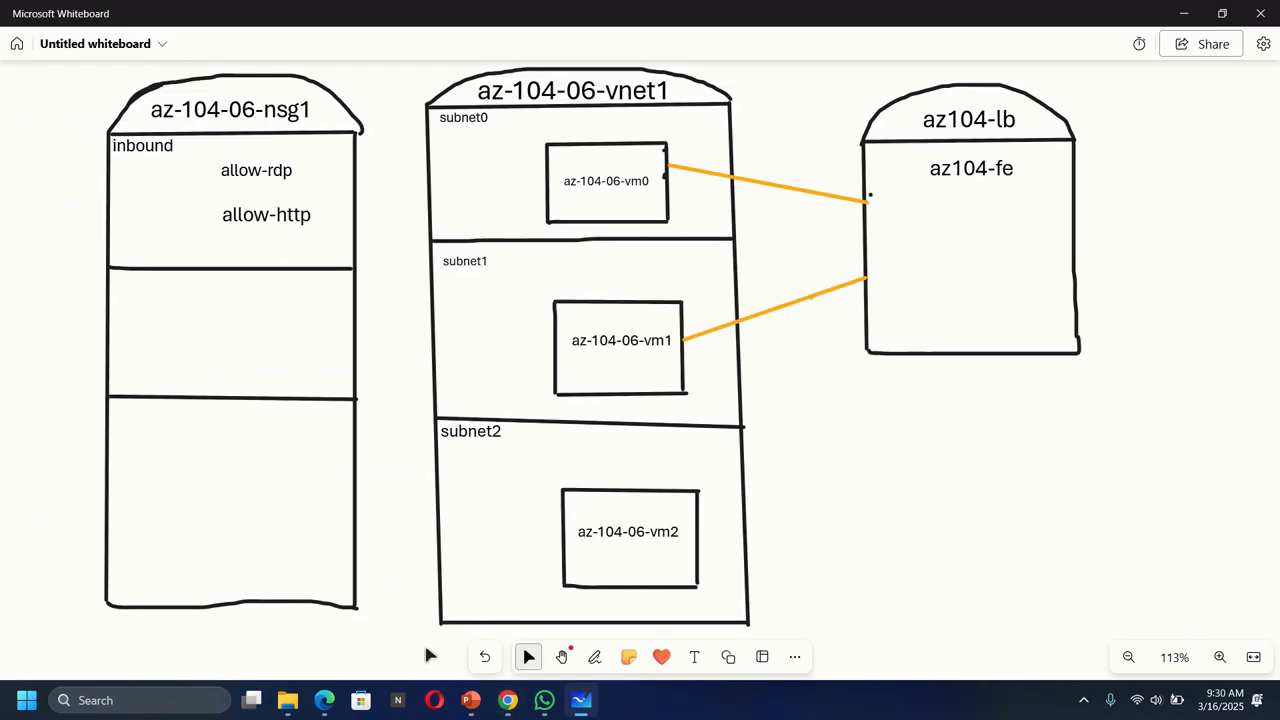
pyautogui.click(694, 657)
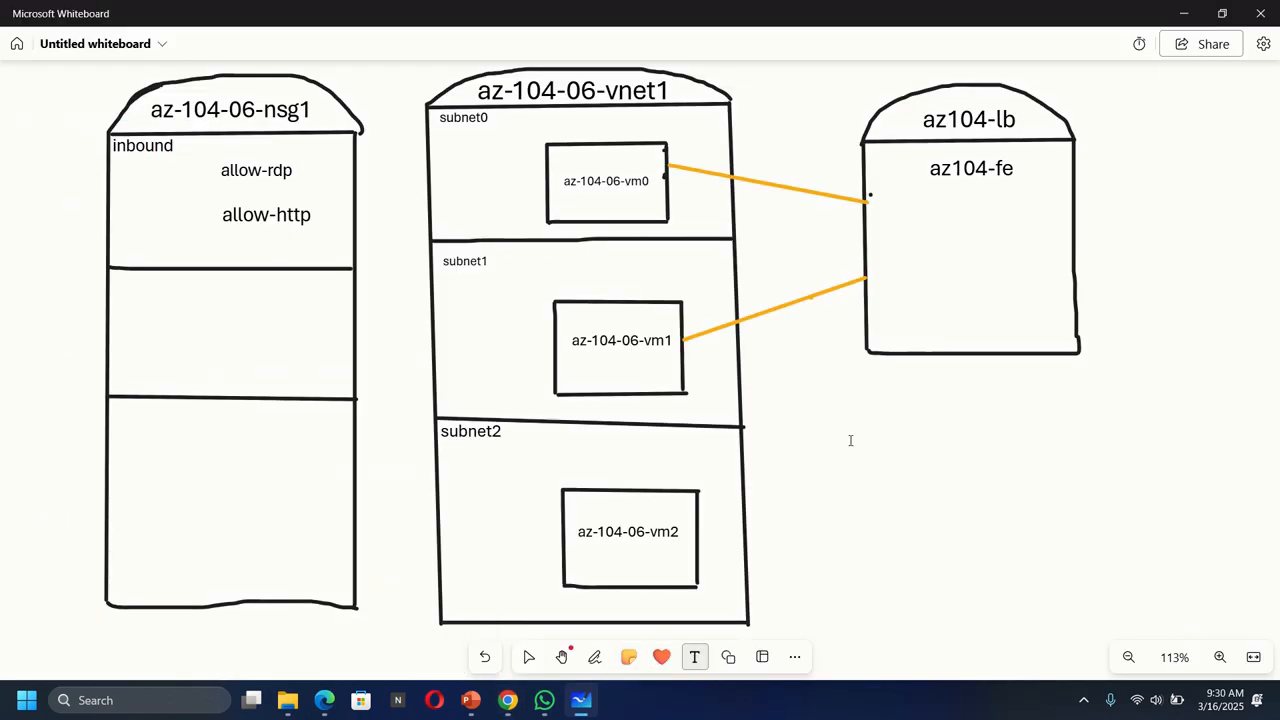
pyautogui.click(901, 204)
pyautogui.write('1')
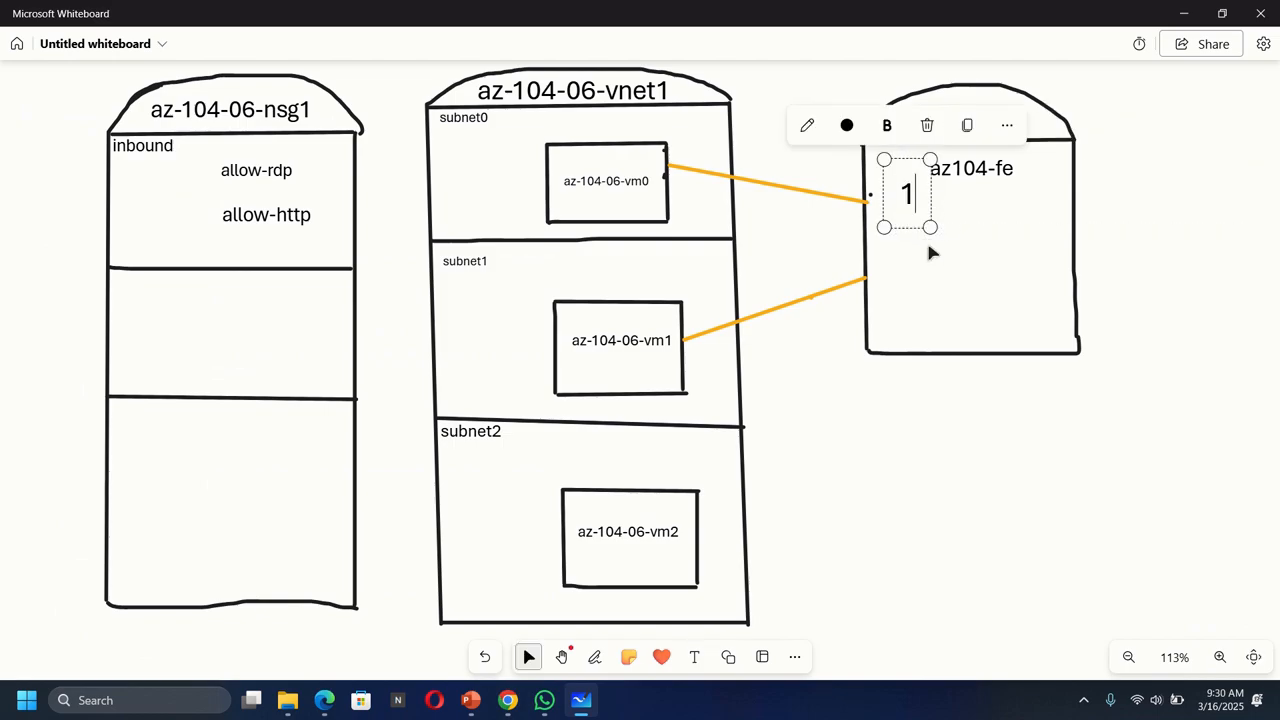
pyautogui.write('28.')
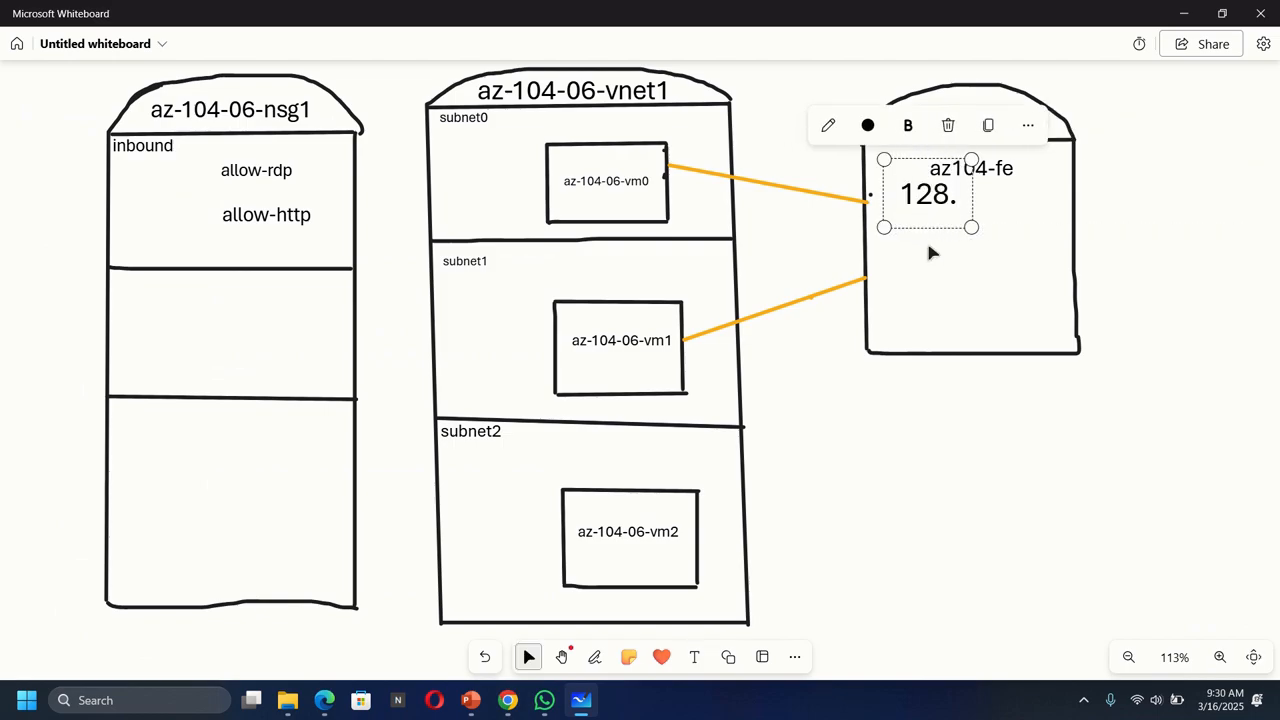
pyautogui.write('20')
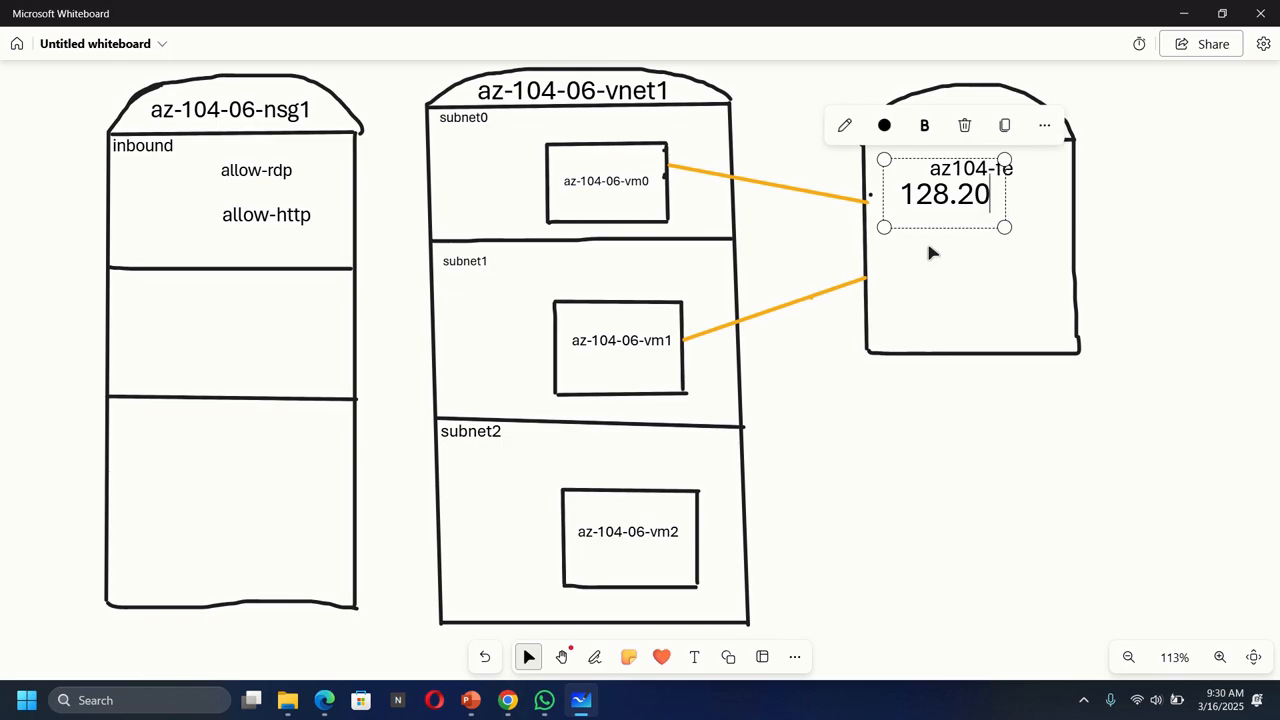
pyautogui.write('3.')
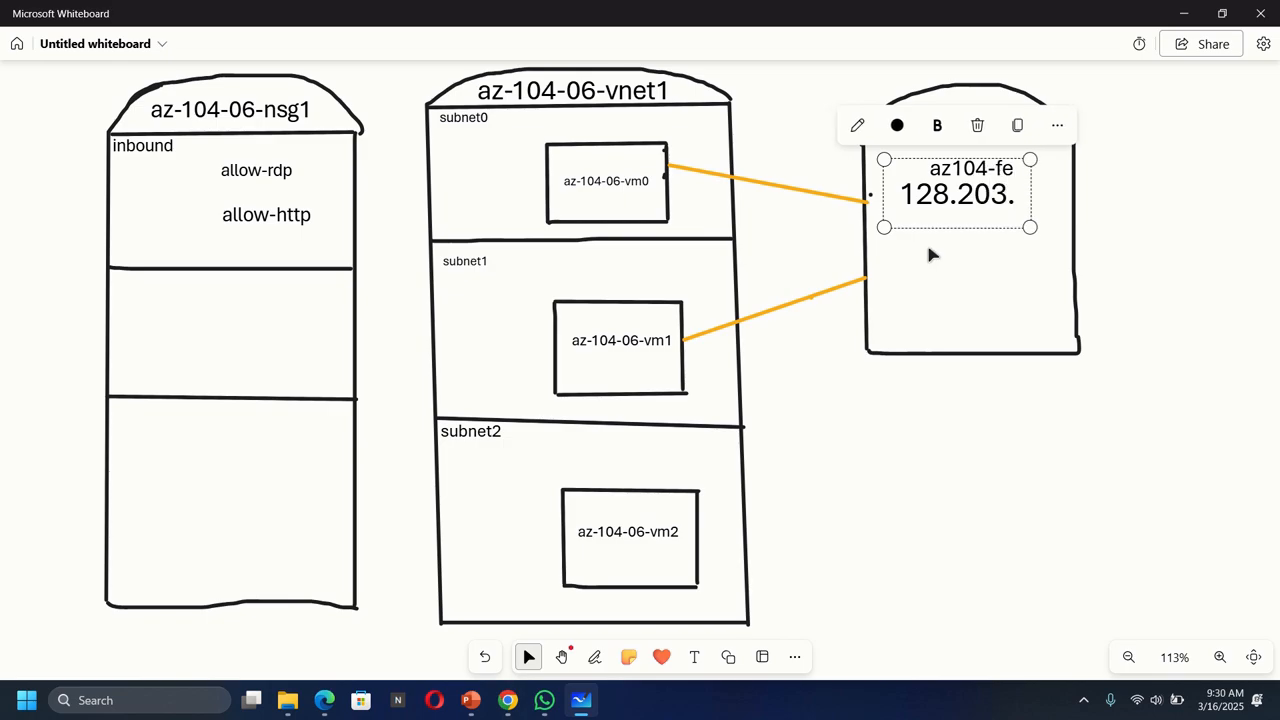
pyautogui.click(508, 700)
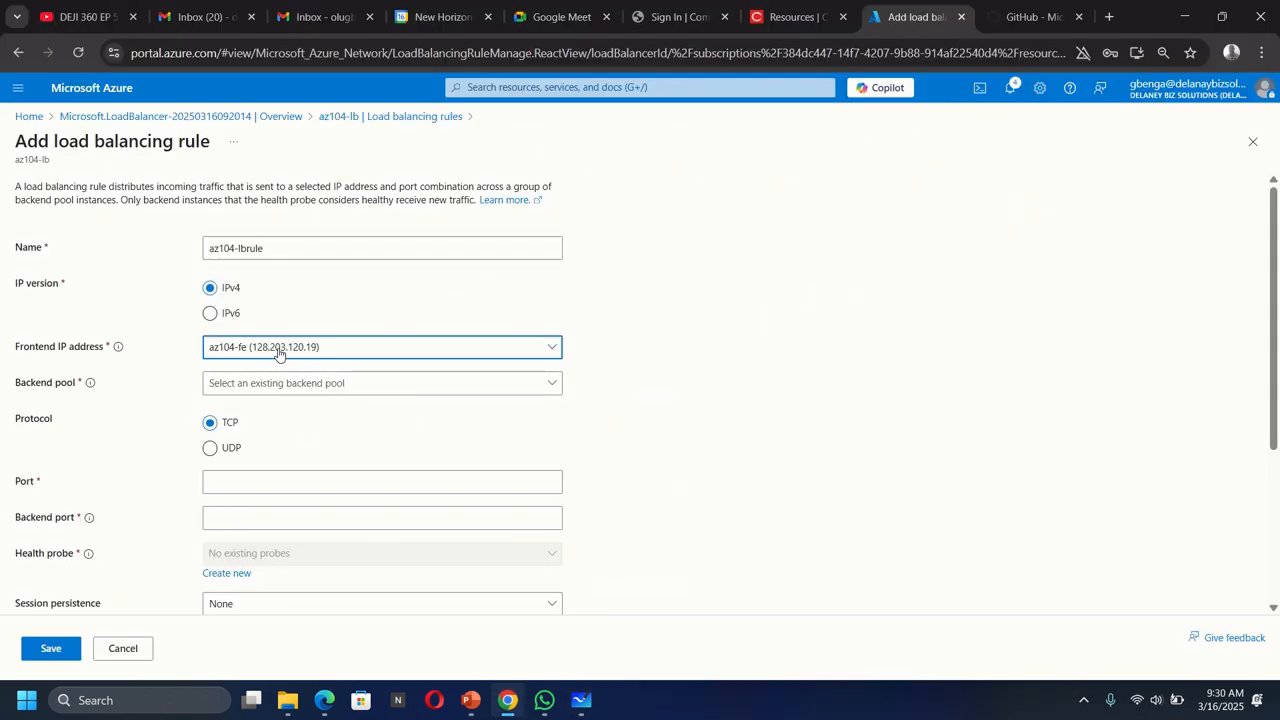
pyautogui.click(581, 700)
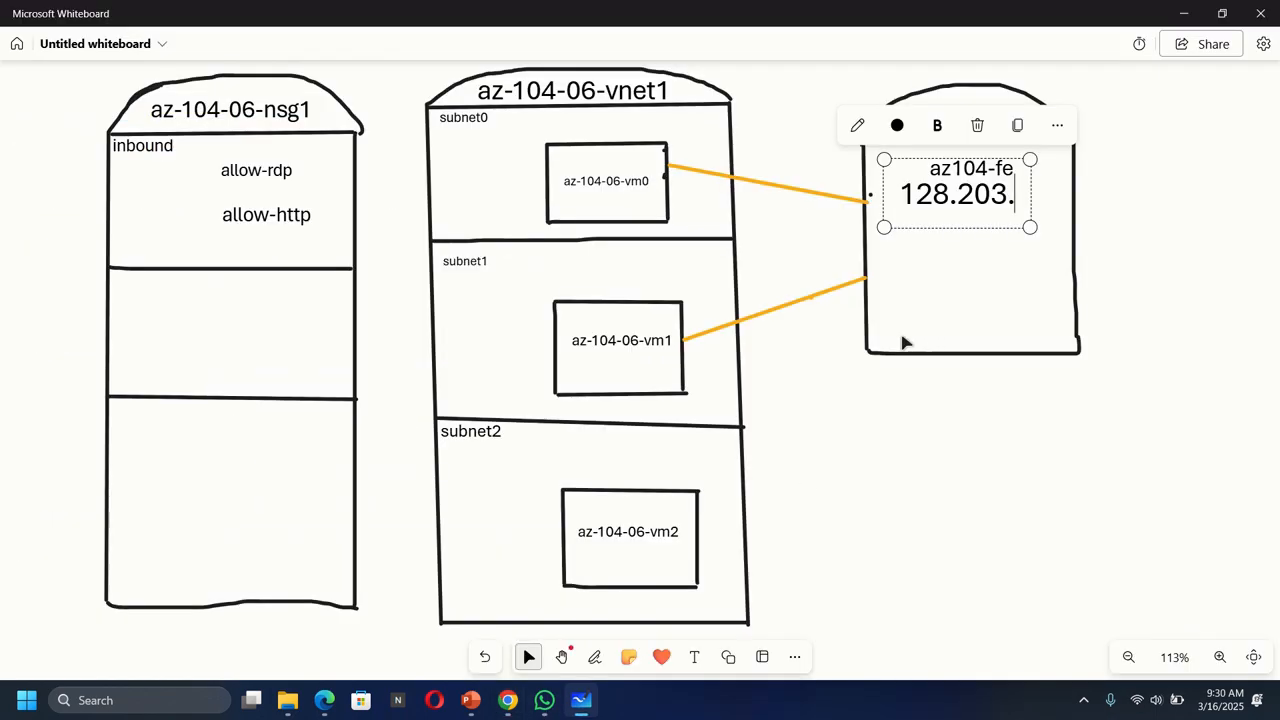
pyautogui.write('120.')
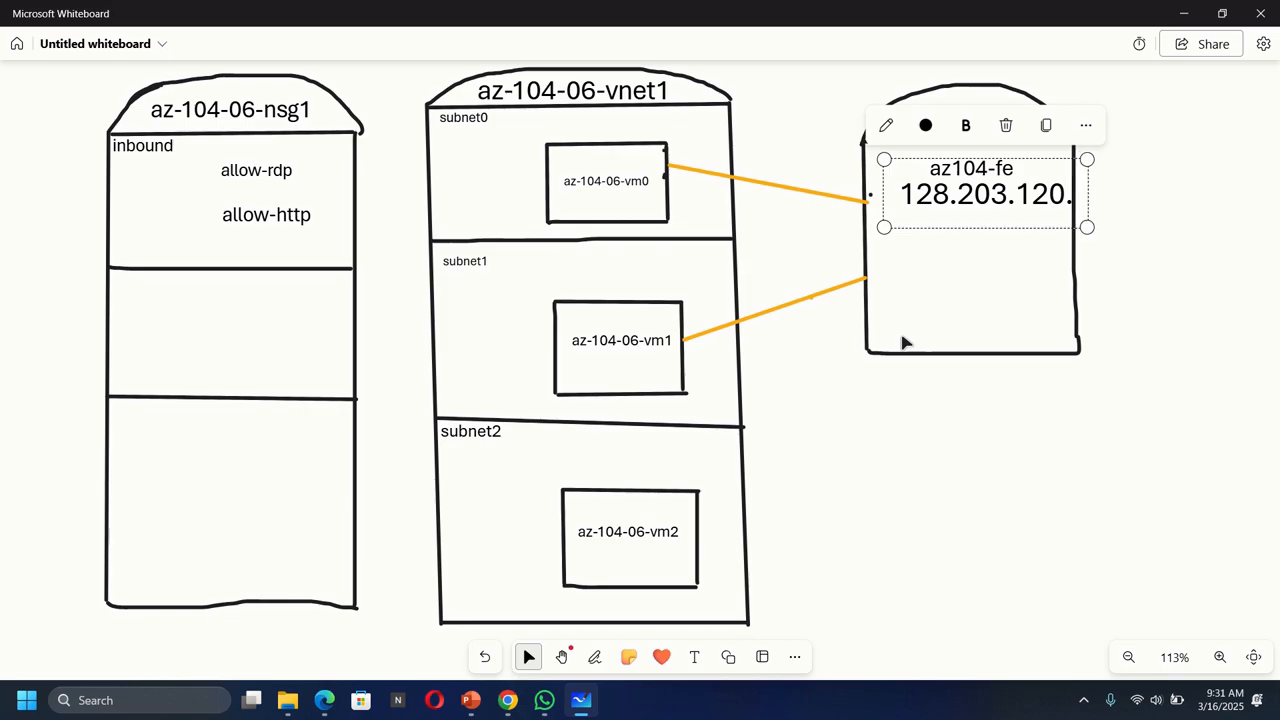
pyautogui.write('91')
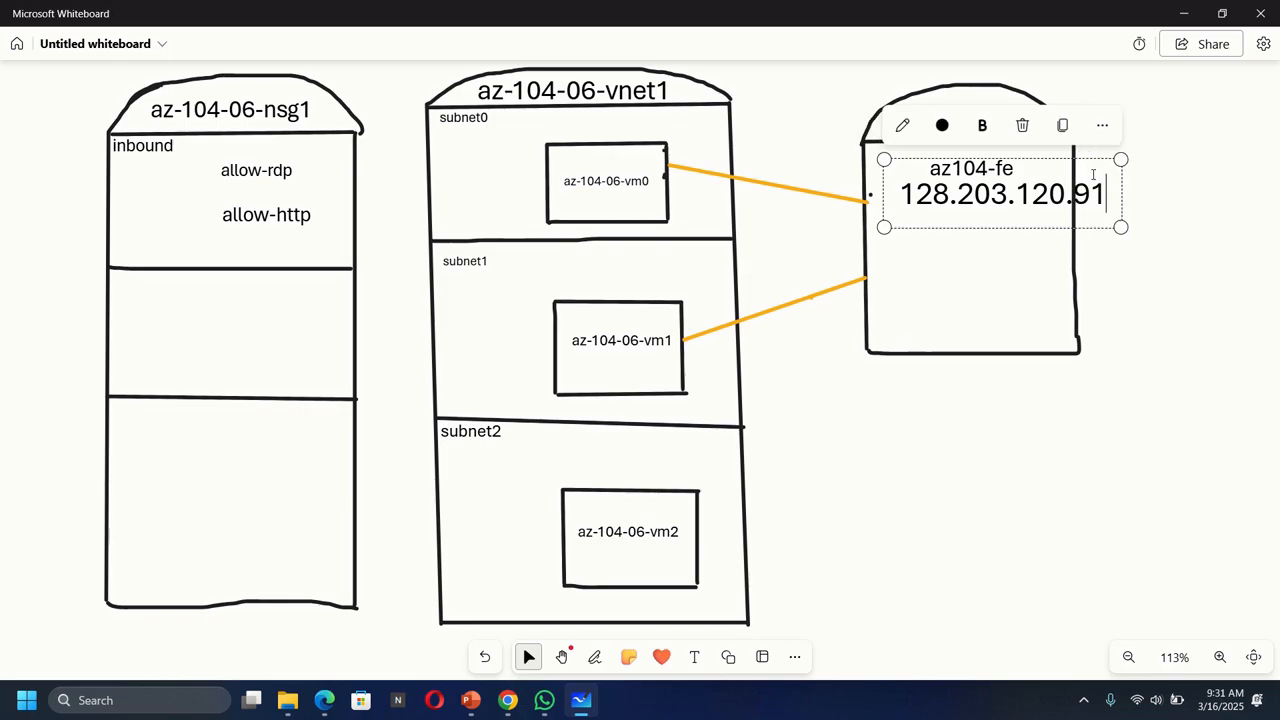
# - Shrink the IP address label so it fits inside the az104-lb box, just below az104-fe
pyautogui.moveTo(1120, 160); pyautogui.dragTo(1057, 192)
pyautogui.moveTo(880, 177); pyautogui.dragTo(895, 186)
pyautogui.click(1145, 272)
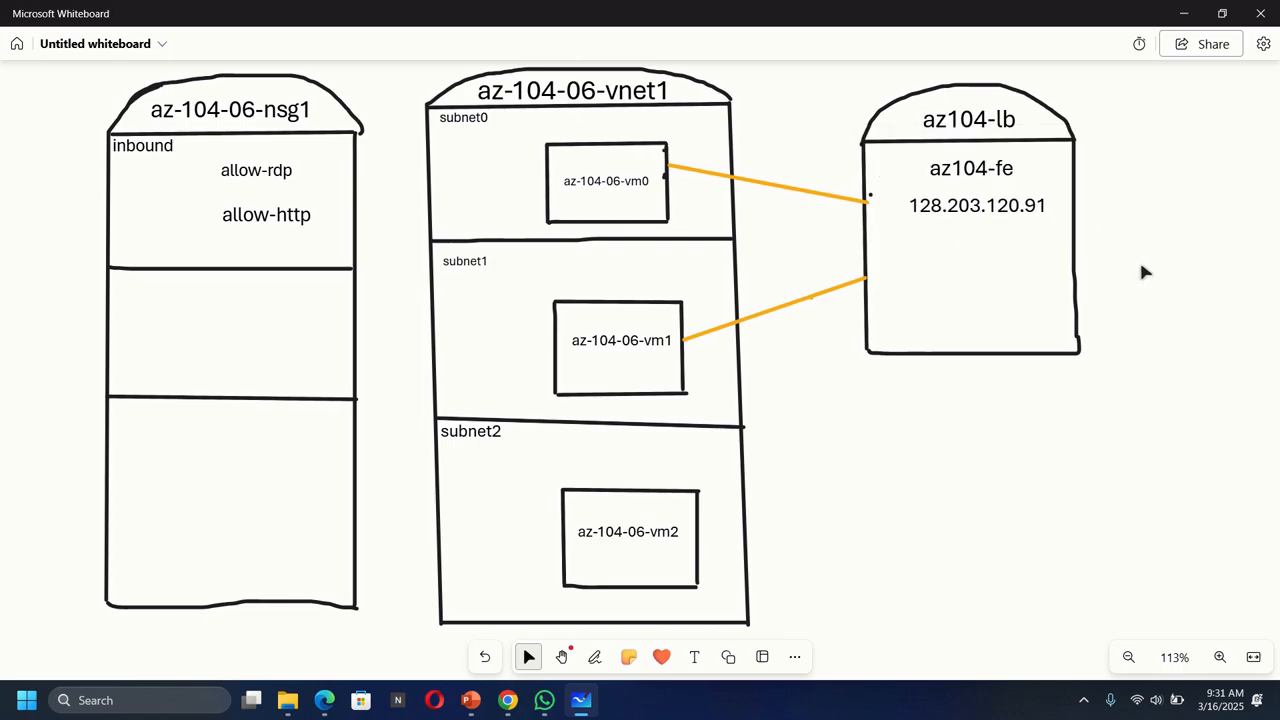
# - Return to the Azure portal, assign backend pool az104-be to the rule, and set both port and backend port to 80
pyautogui.click(1184, 13)
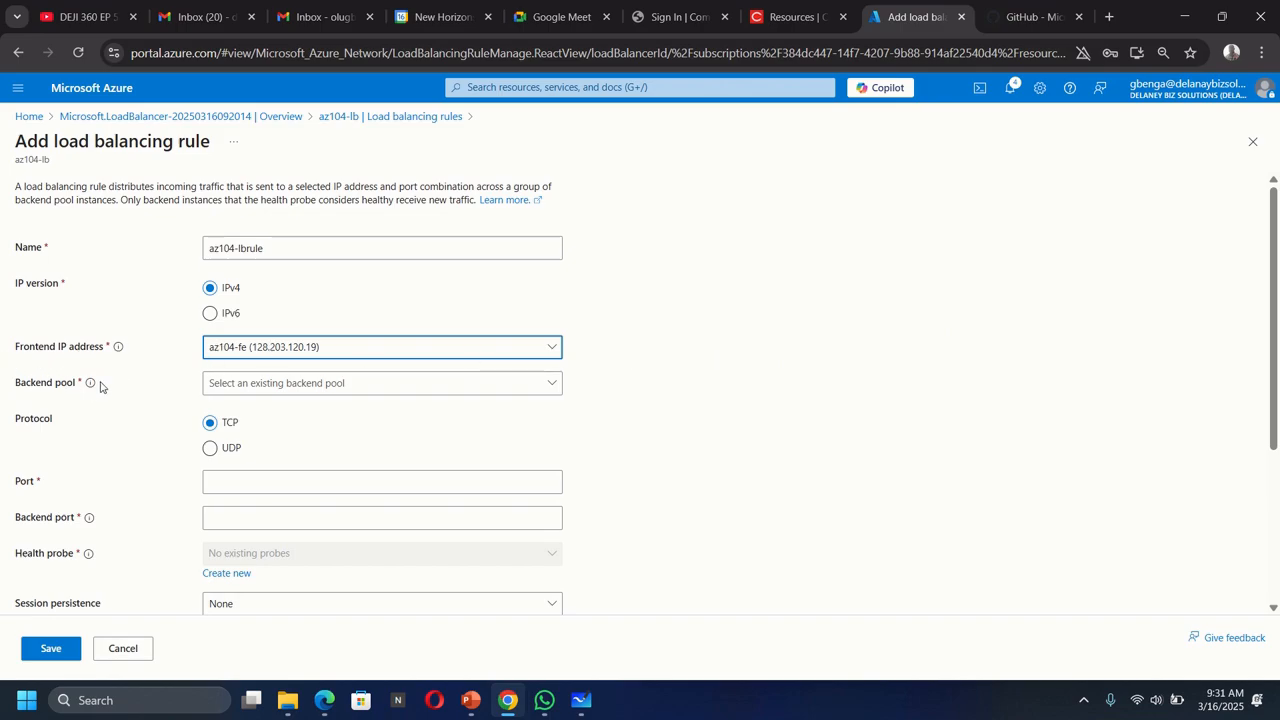
pyautogui.click(241, 390)
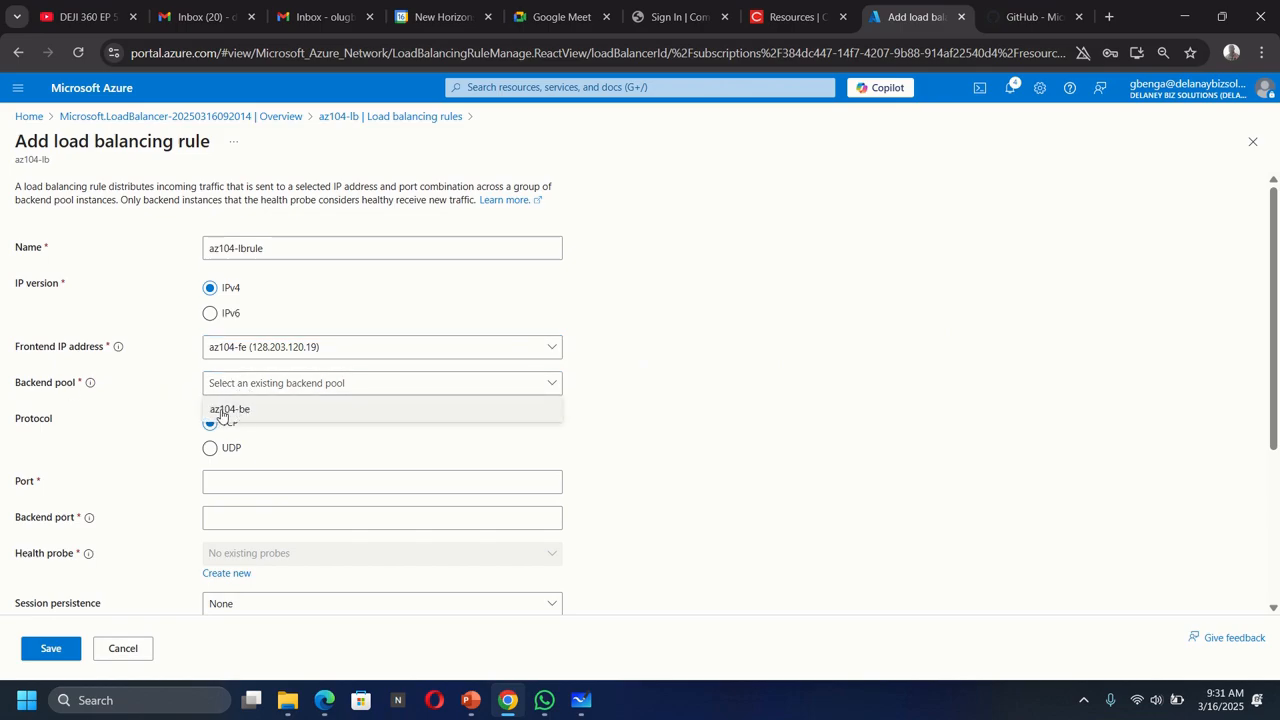
pyautogui.click(224, 411)
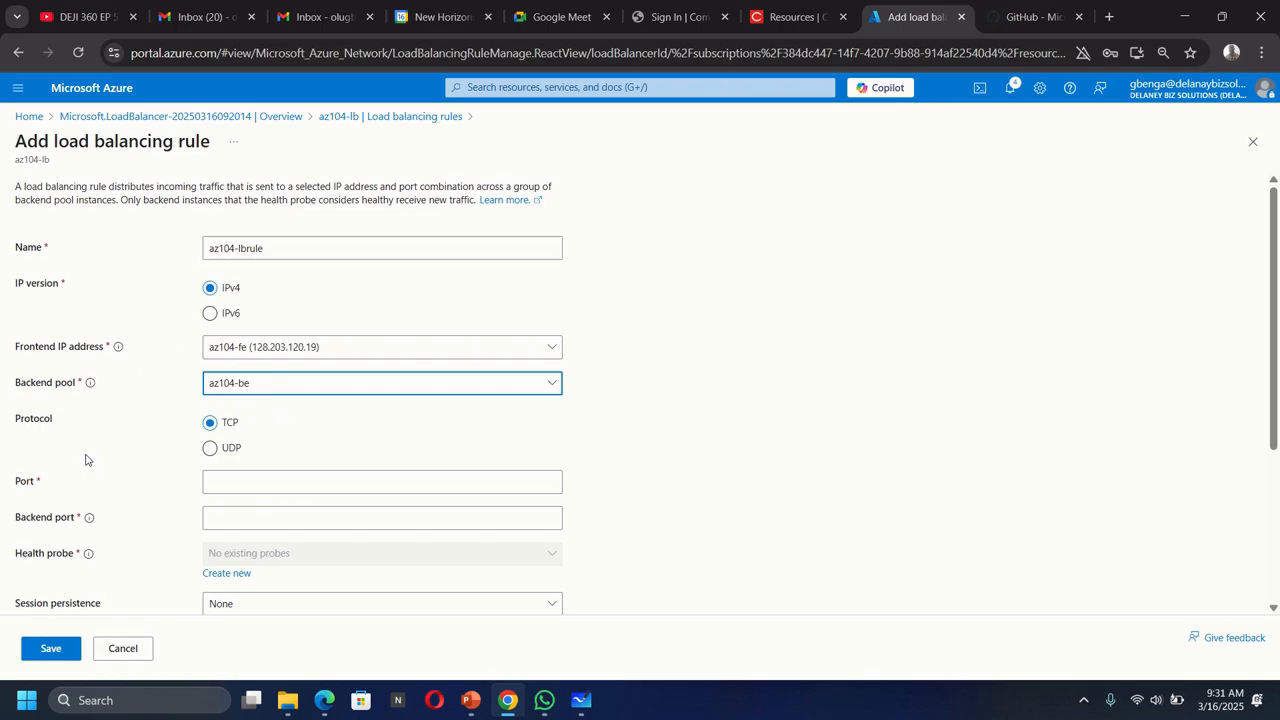
pyautogui.click(253, 481)
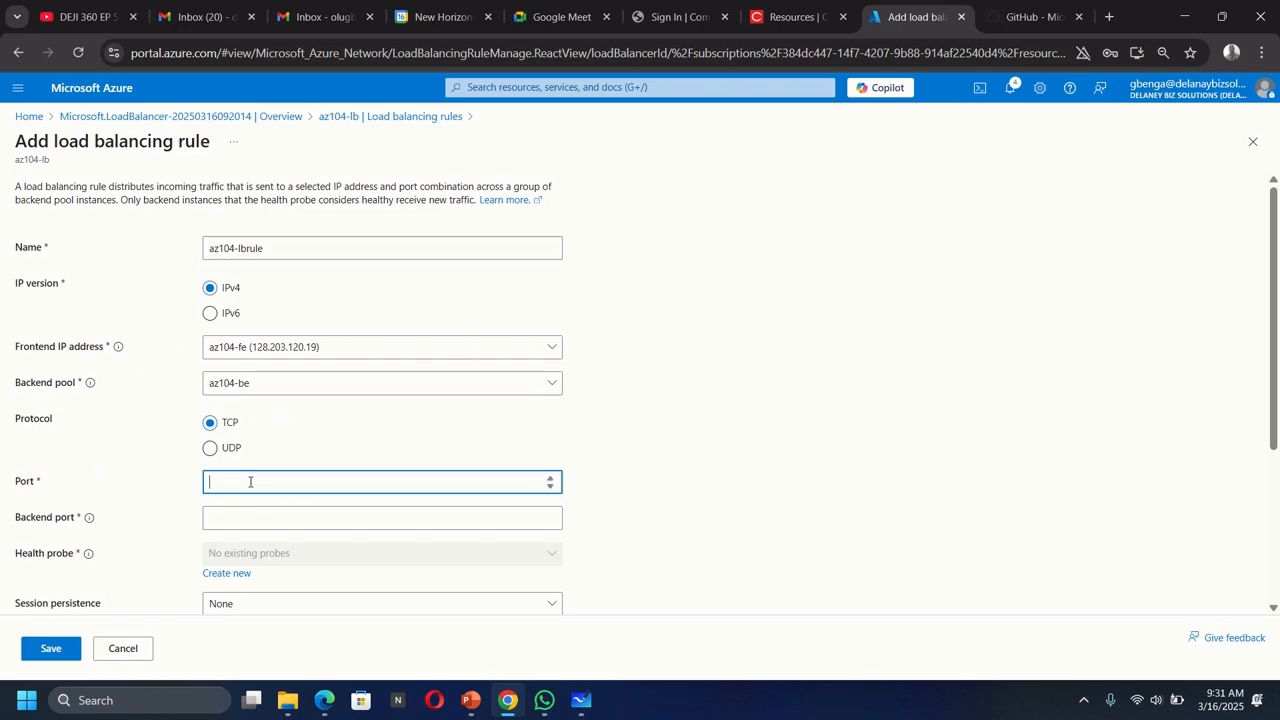
pyautogui.write('80')
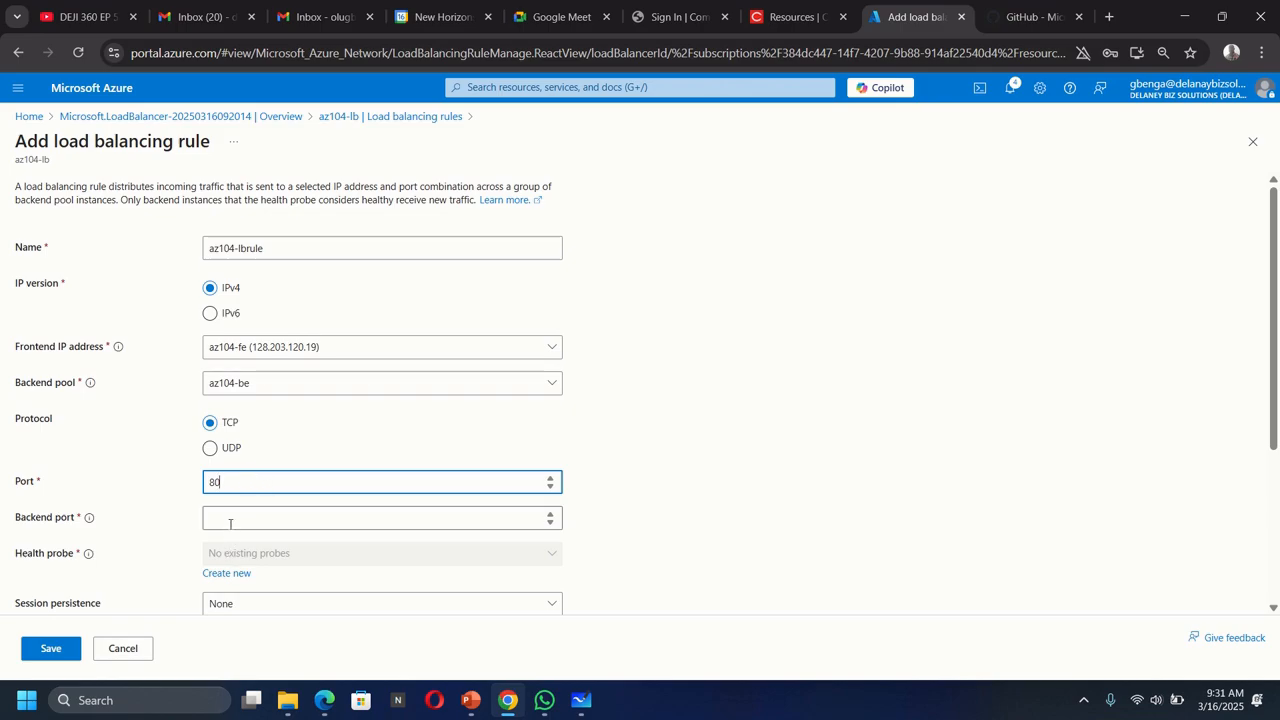
pyautogui.click(233, 518)
pyautogui.write('80')
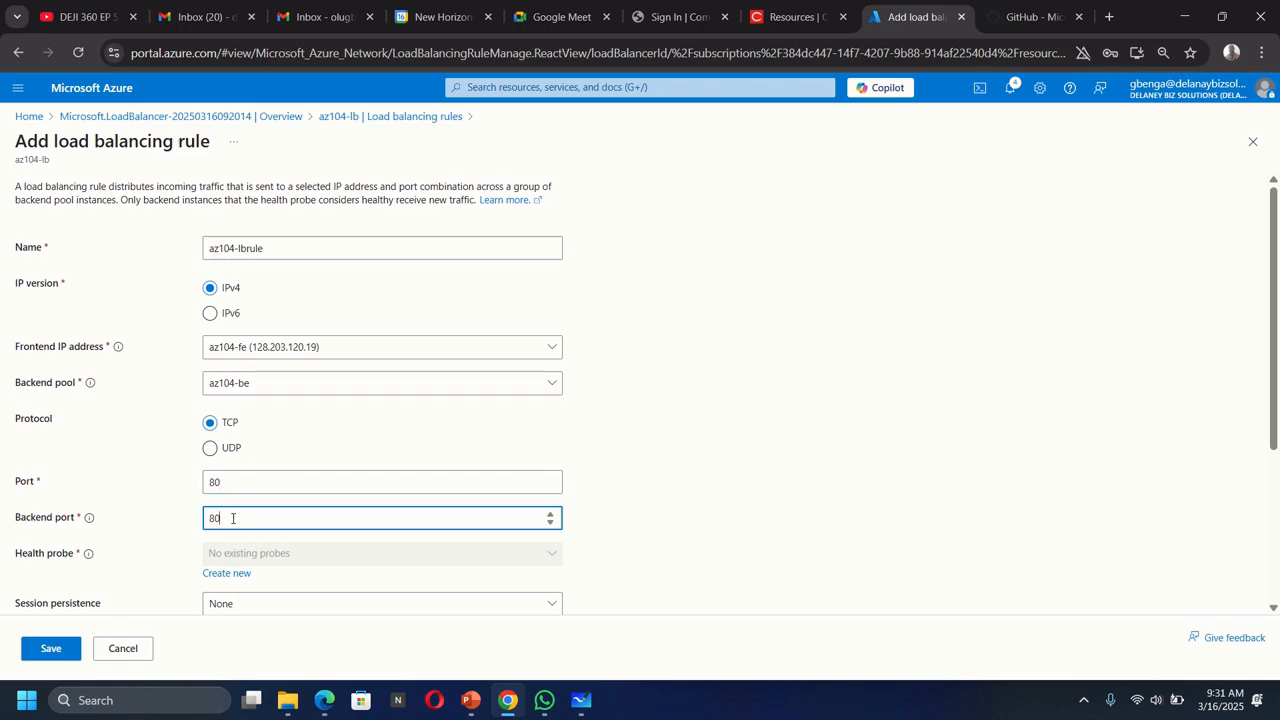
# - Create a health probe named az104-hp for the rule, keeping protocol TCP, port 80 and a 5-second interval
pyautogui.scroll(-2, 117, 391)
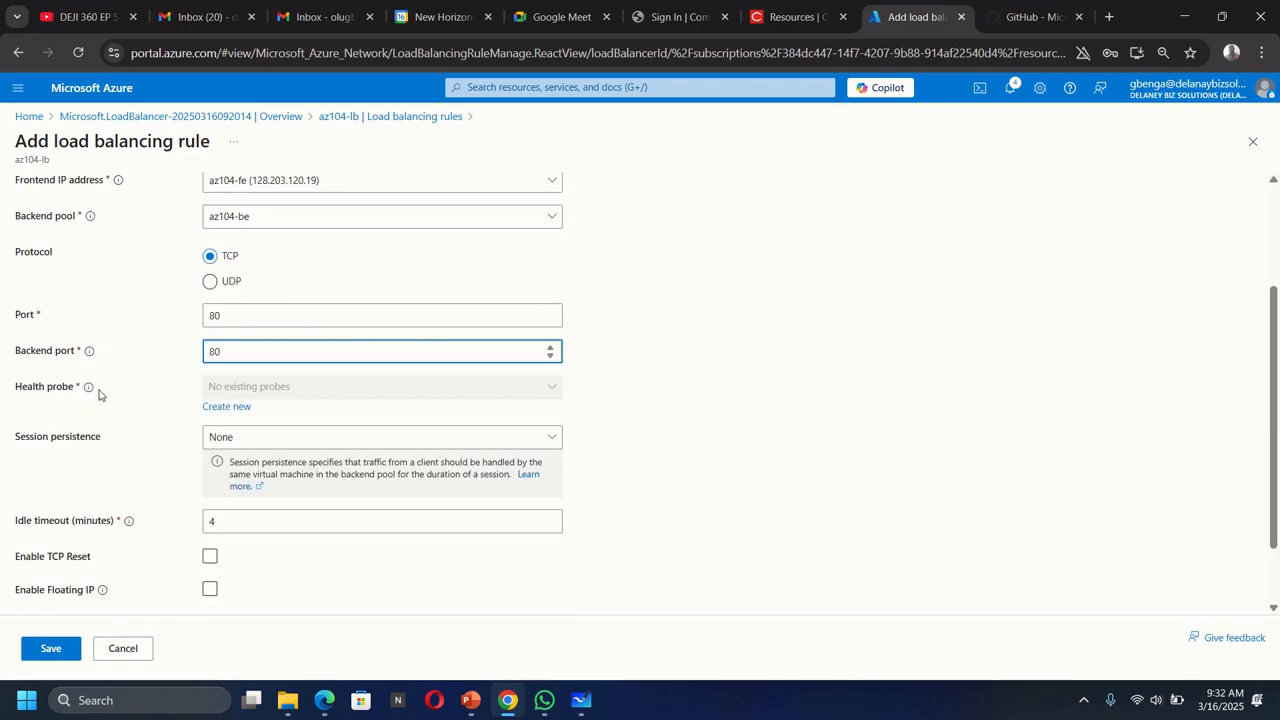
pyautogui.moveTo(88, 391)
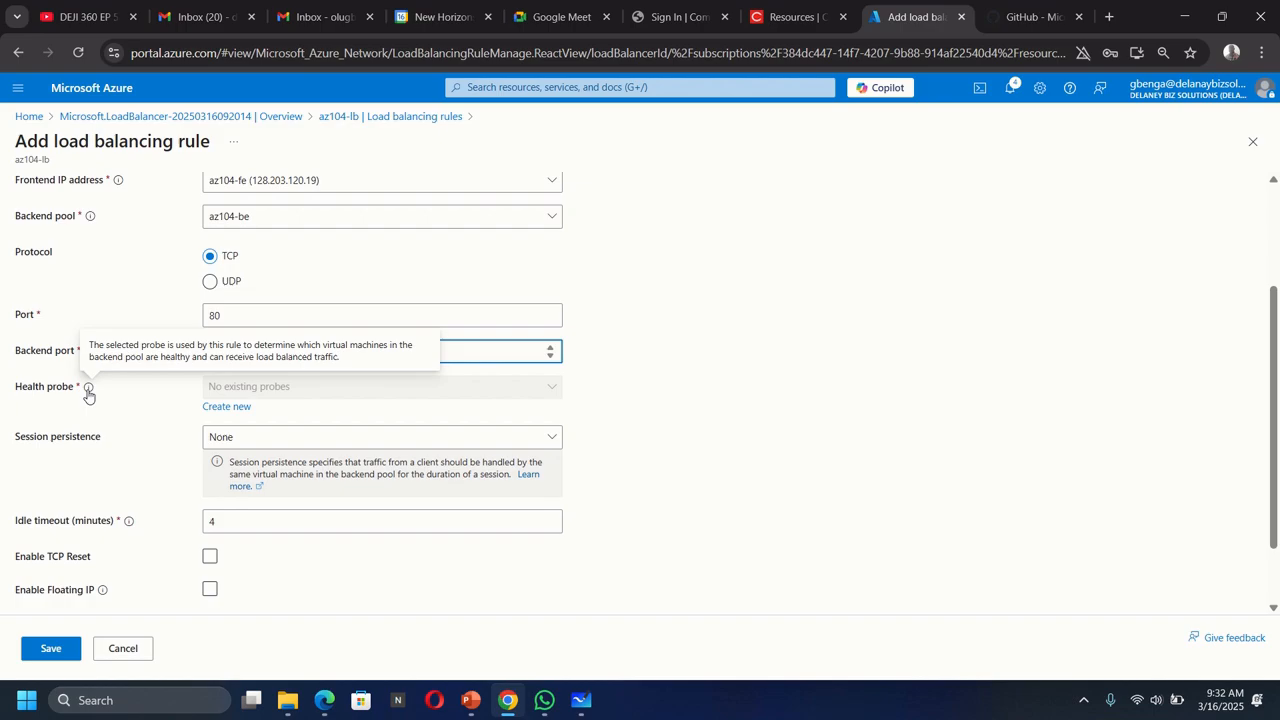
pyautogui.click(233, 408)
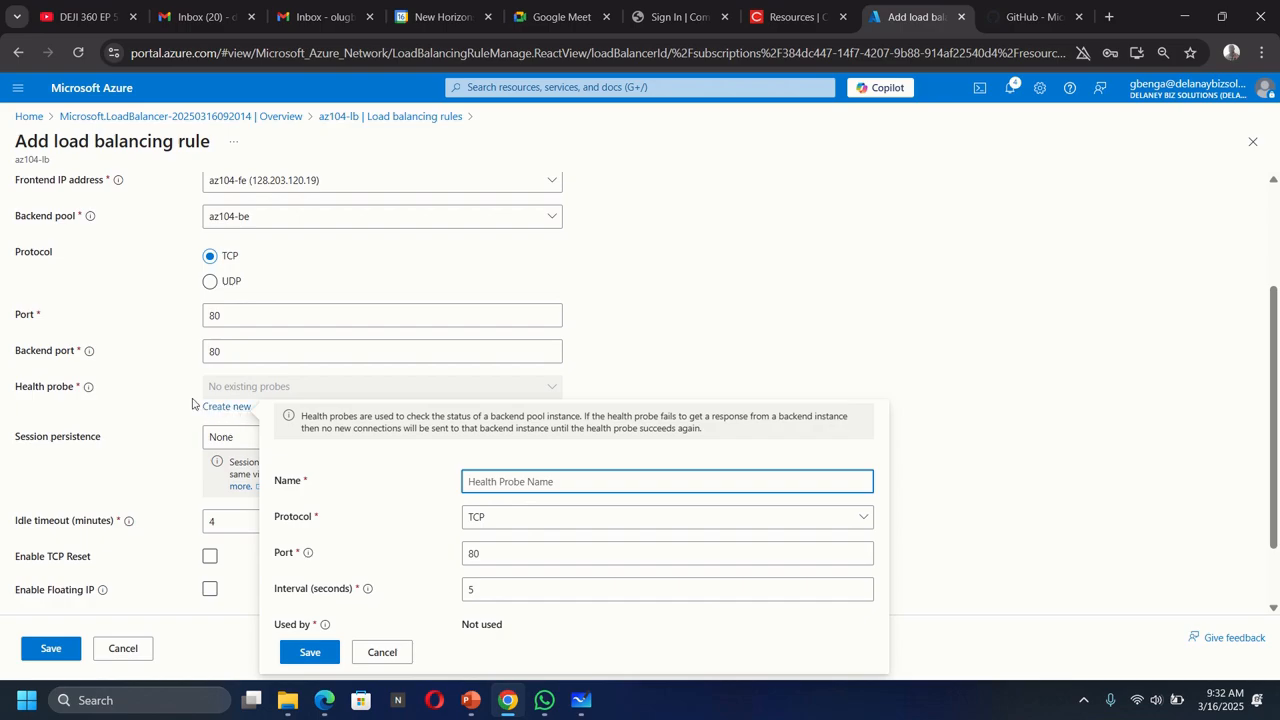
pyautogui.moveTo(88, 392)
pyautogui.write('az')
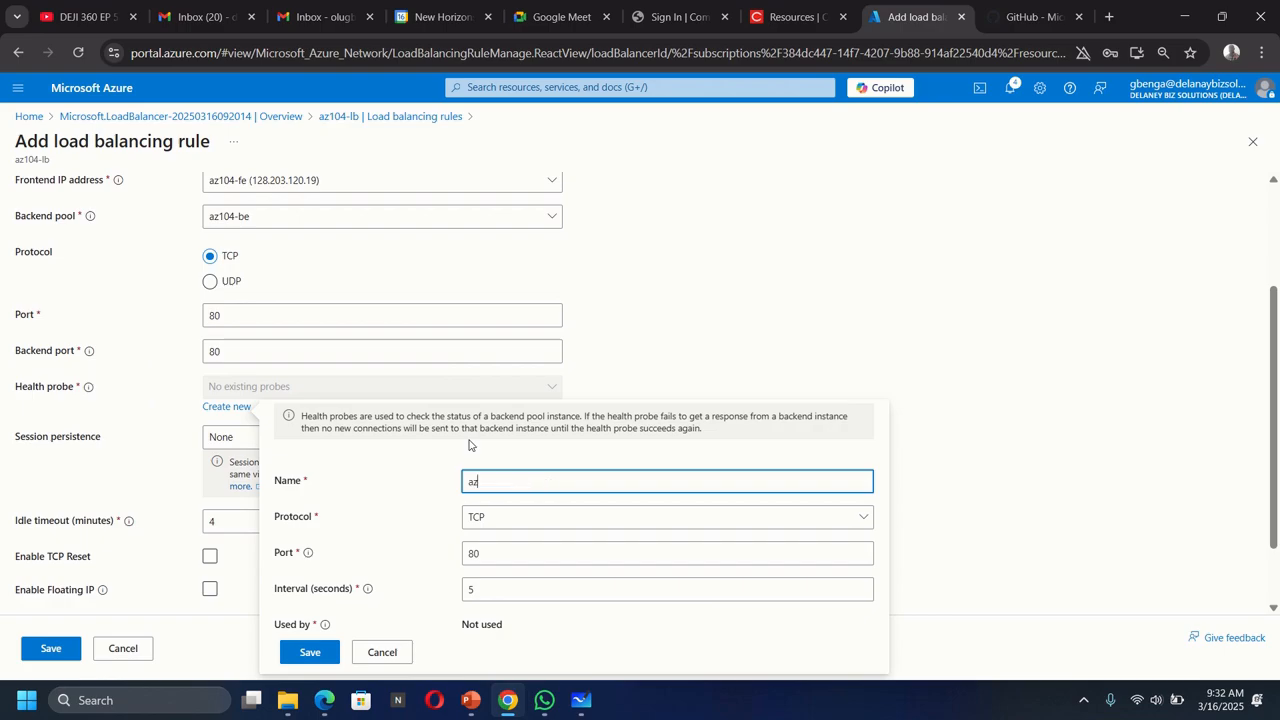
pyautogui.write('104-')
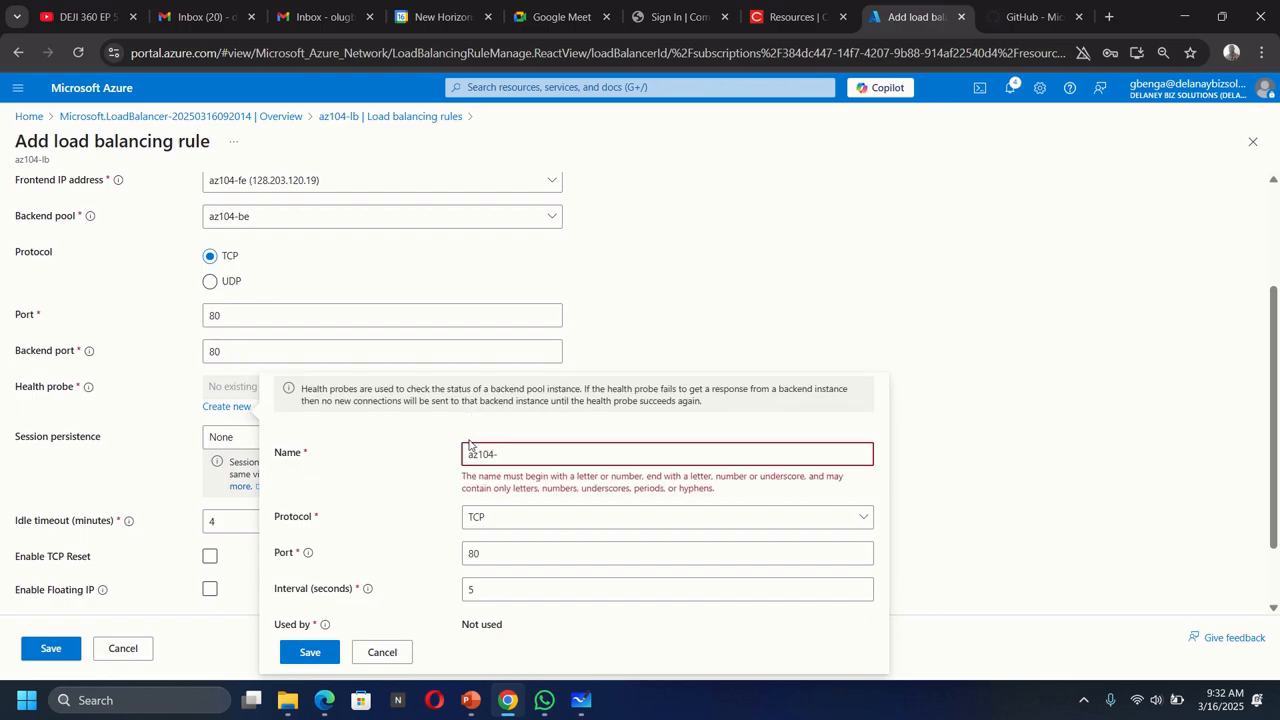
pyautogui.write('hp')
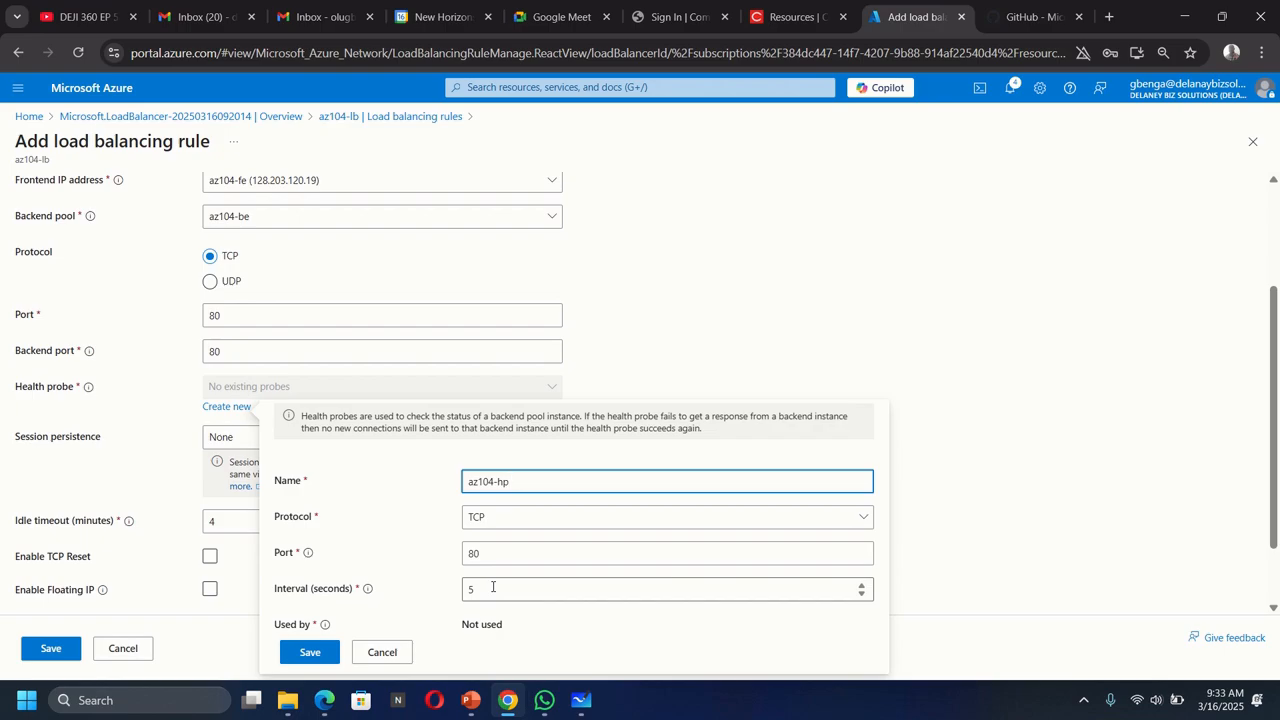
pyautogui.scroll(-2, 571, 586)
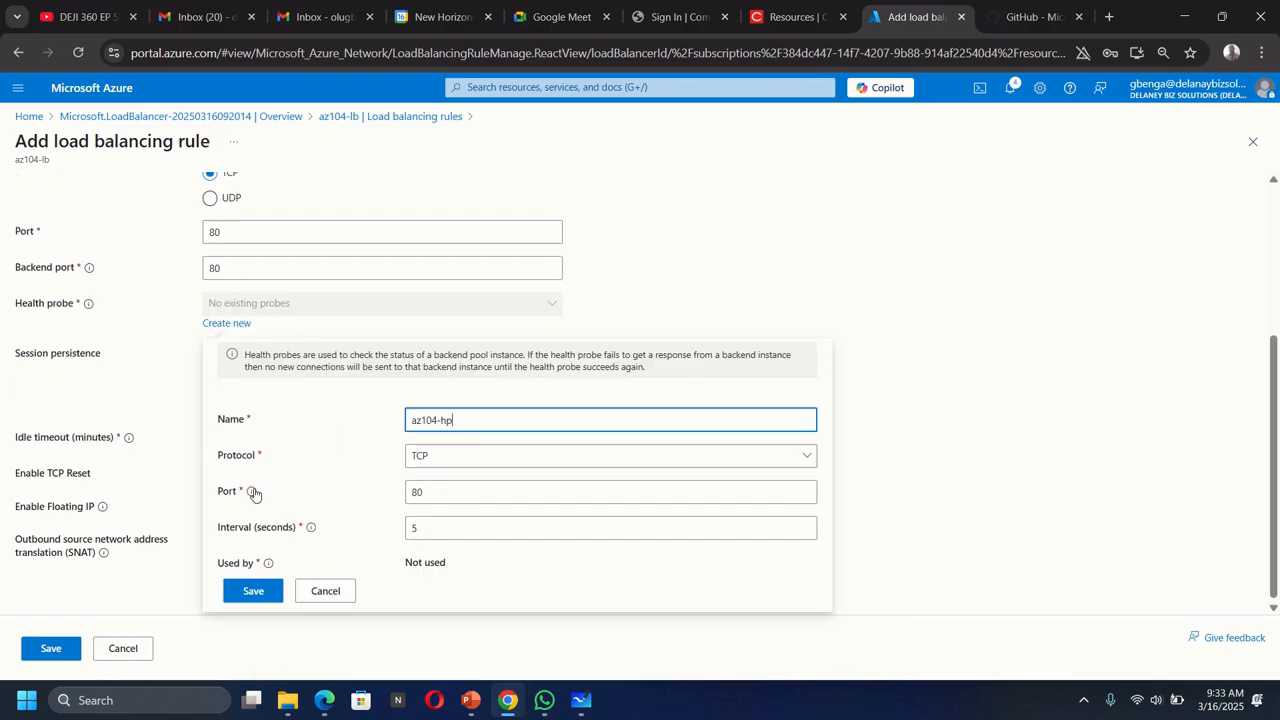
pyautogui.moveTo(310, 530)
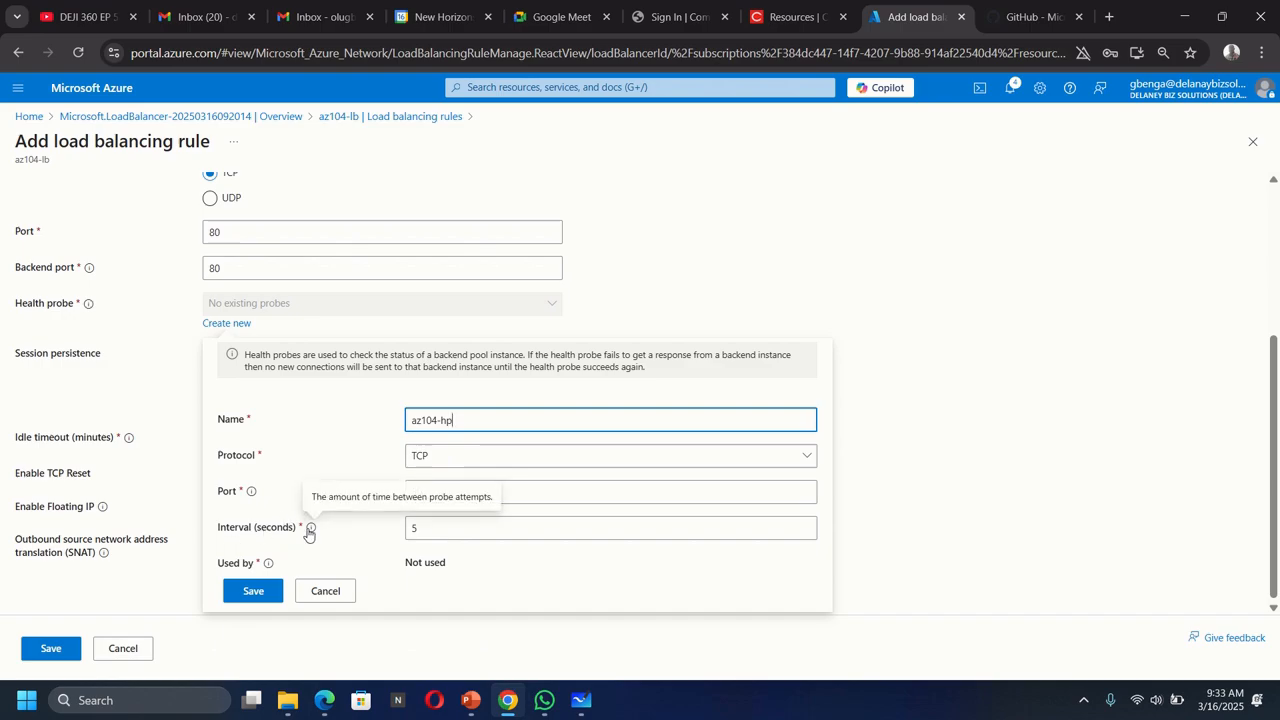
pyautogui.click(253, 590)
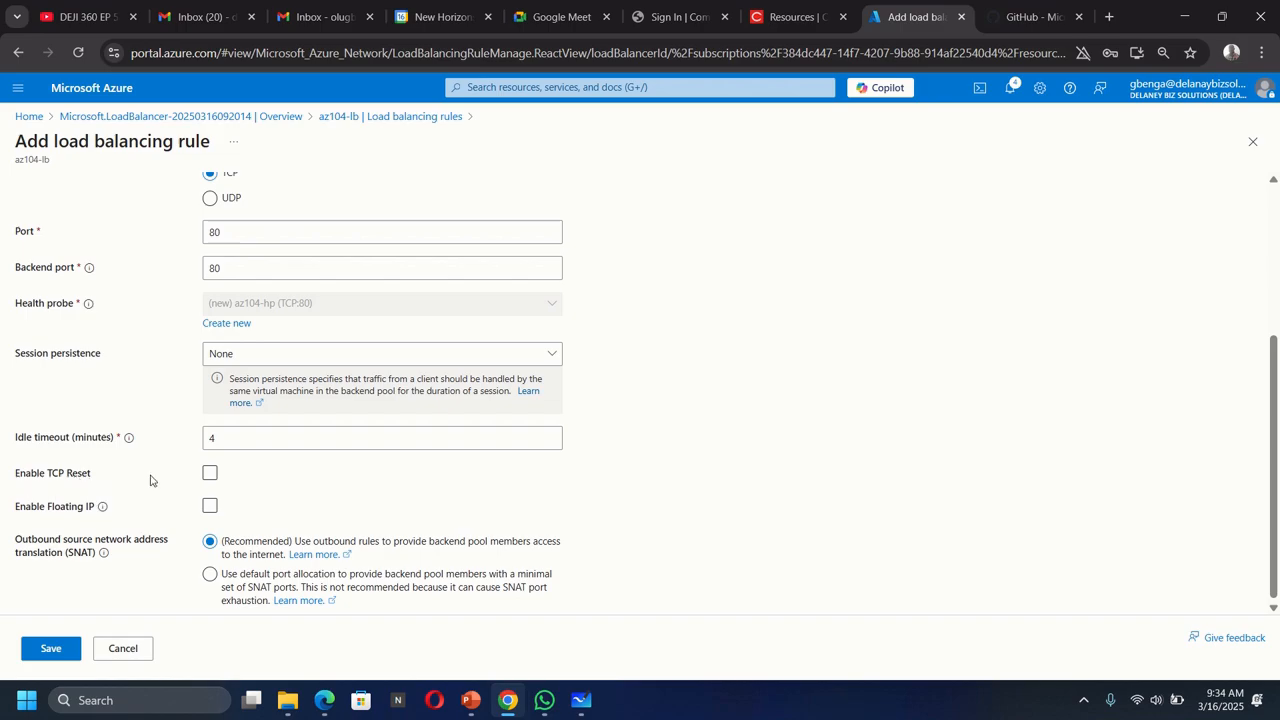
# - Enable TCP reset on the load balancing rule and save the rule
pyautogui.click(209, 473)
pyautogui.click(51, 649)
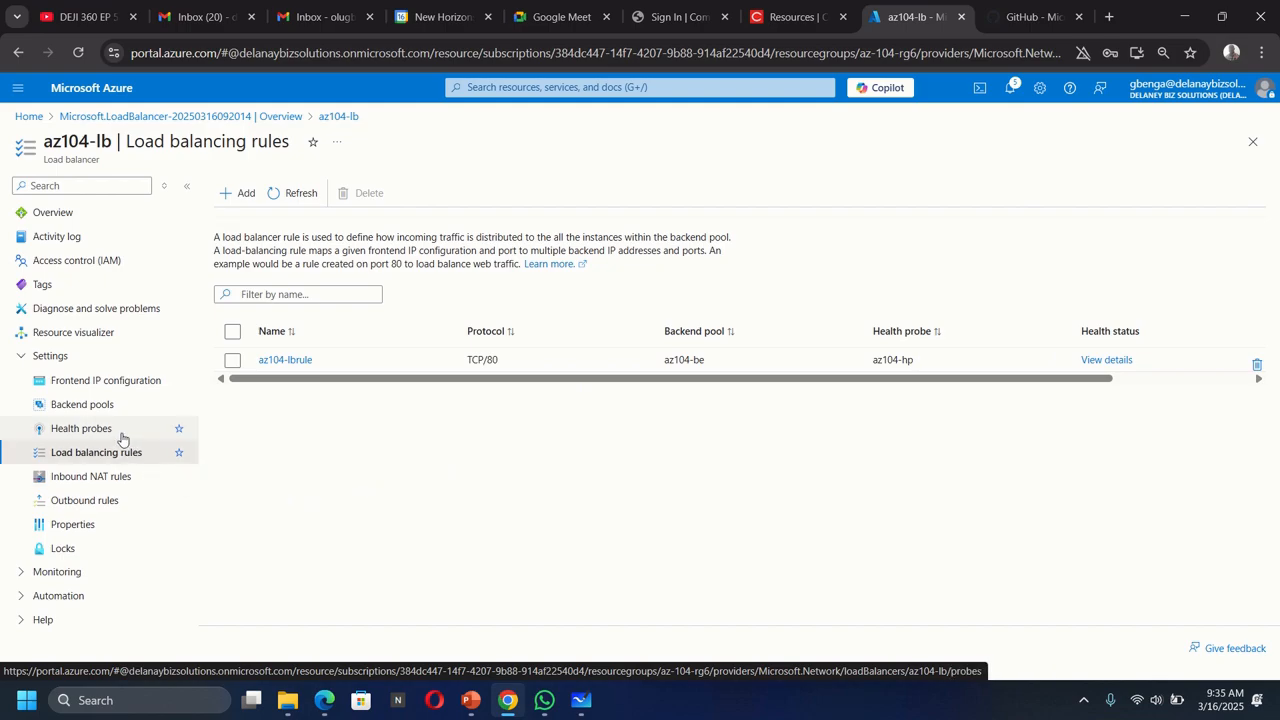
# - Copy the IP address of az104-fe from the load balancer's frontend IP configuration and close the GitHub tab
pyautogui.click(95, 381)
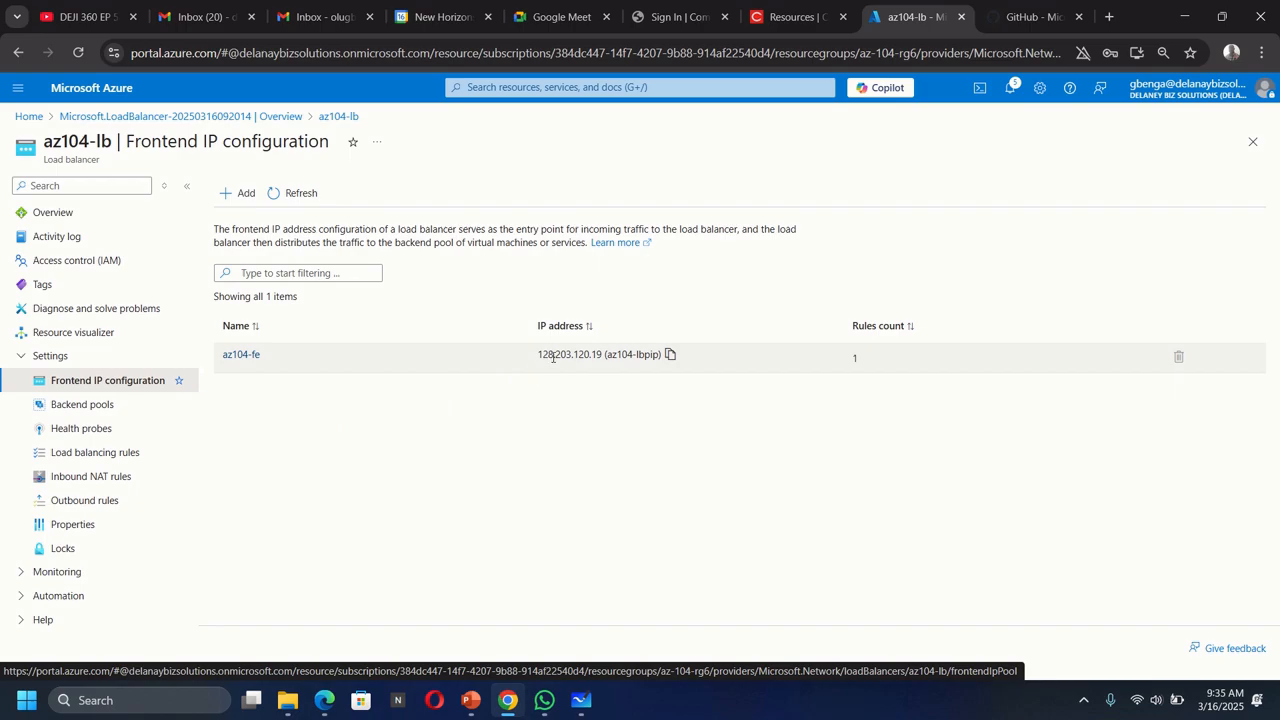
pyautogui.click(670, 356)
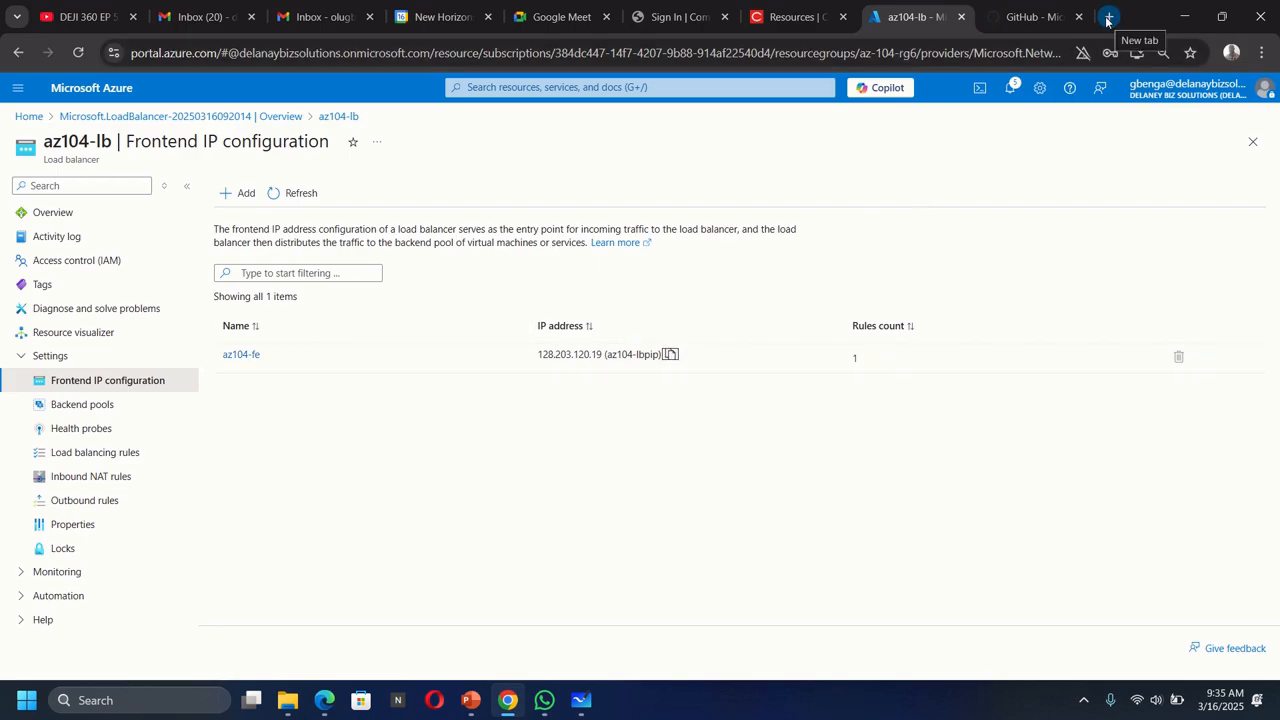
pyautogui.click(1040, 22)
pyautogui.click(1078, 17)
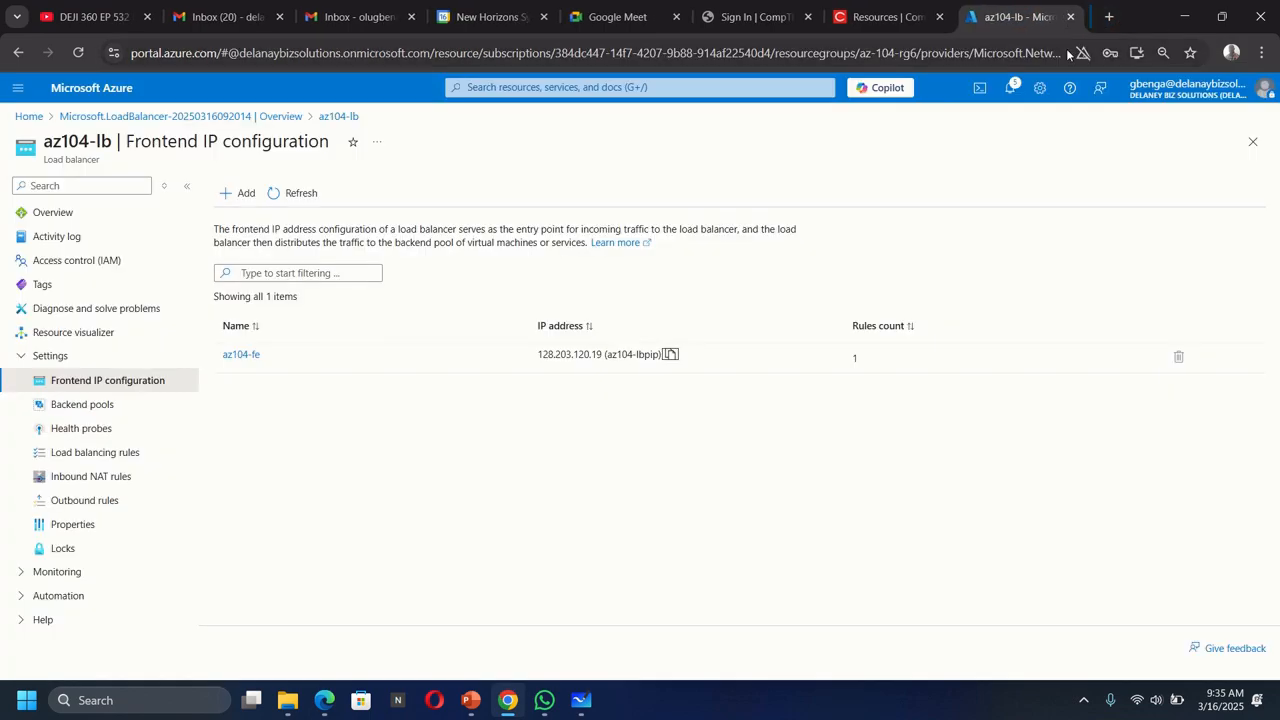
# - Load 128.203.120.19 in a new browser tab, stripping the az104-lbpip suffix from the pasted address
pyautogui.click(1110, 17)
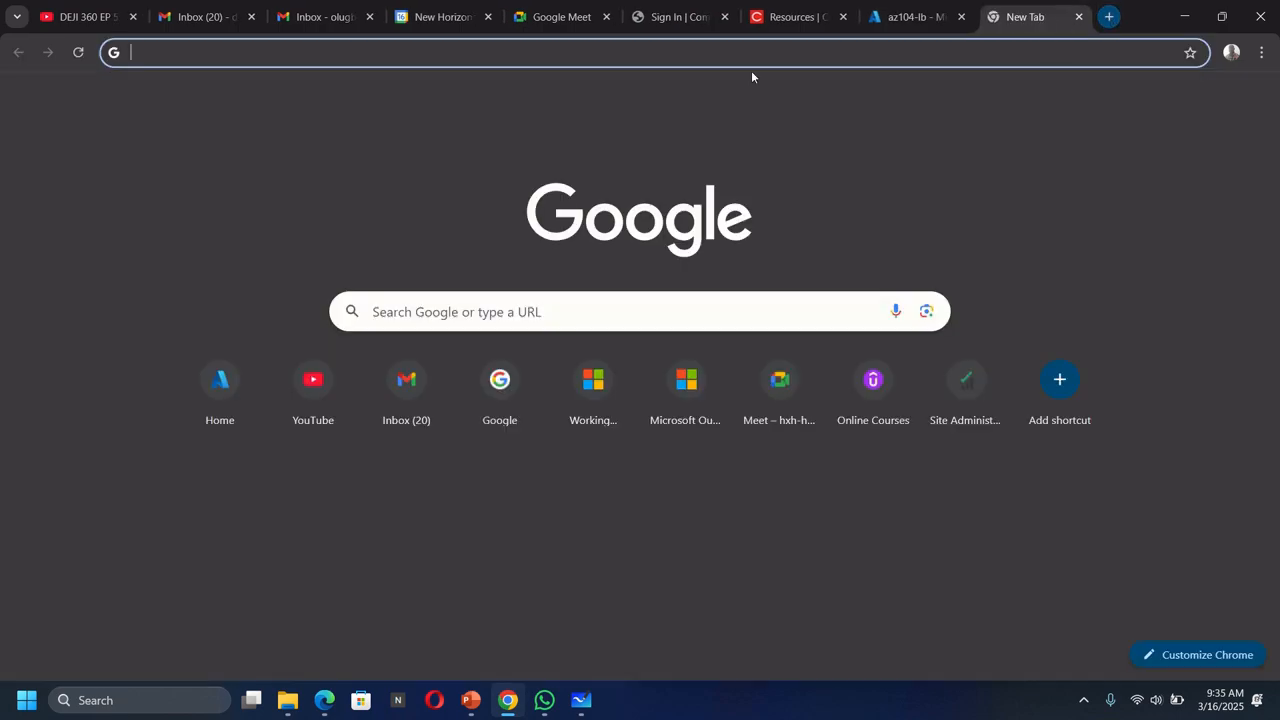
pyautogui.click(491, 46)
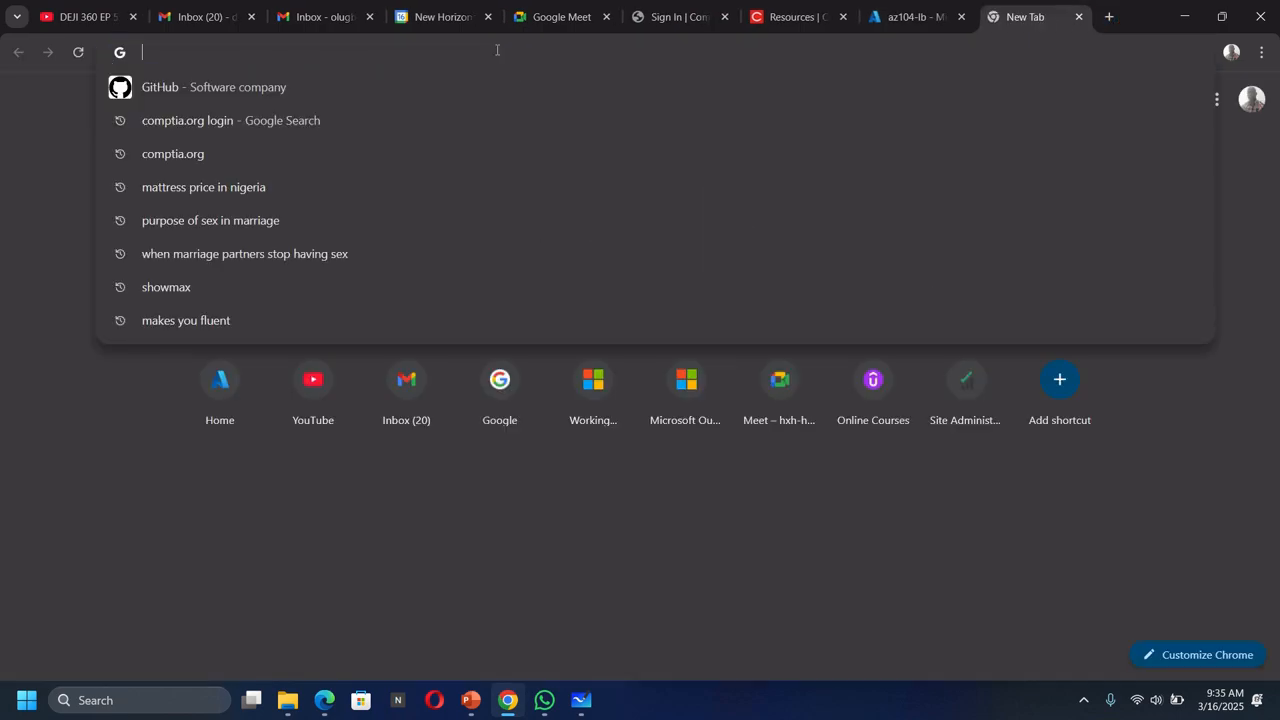
pyautogui.hotkey('ctrl', 'v')
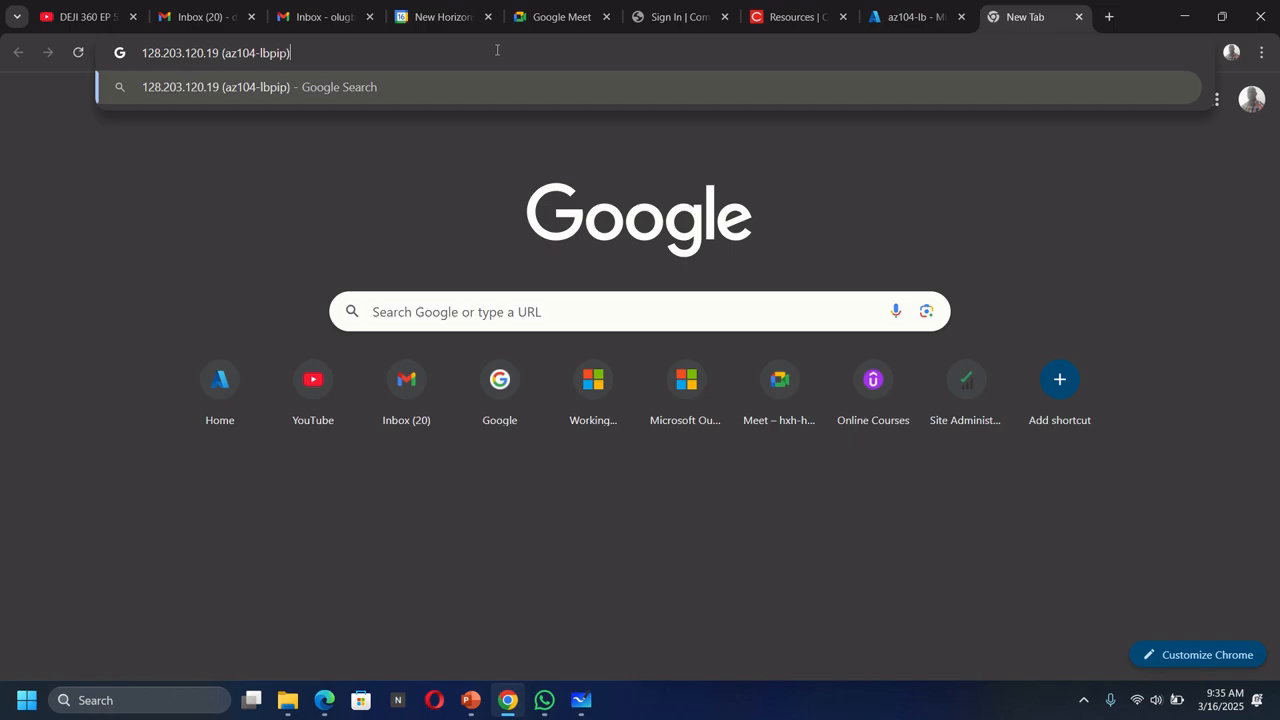
pyautogui.press('BackSpace')
pyautogui.press('BackSpace')
pyautogui.press('BackSpace')
pyautogui.press('BackSpace')
pyautogui.press('BackSpace')
pyautogui.press('BackSpace')
pyautogui.press('BackSpace')
pyautogui.press('BackSpace')
pyautogui.press('BackSpace')
pyautogui.press('BackSpace')
pyautogui.press('BackSpace')
pyautogui.press('BackSpace')
pyautogui.press('BackSpace')
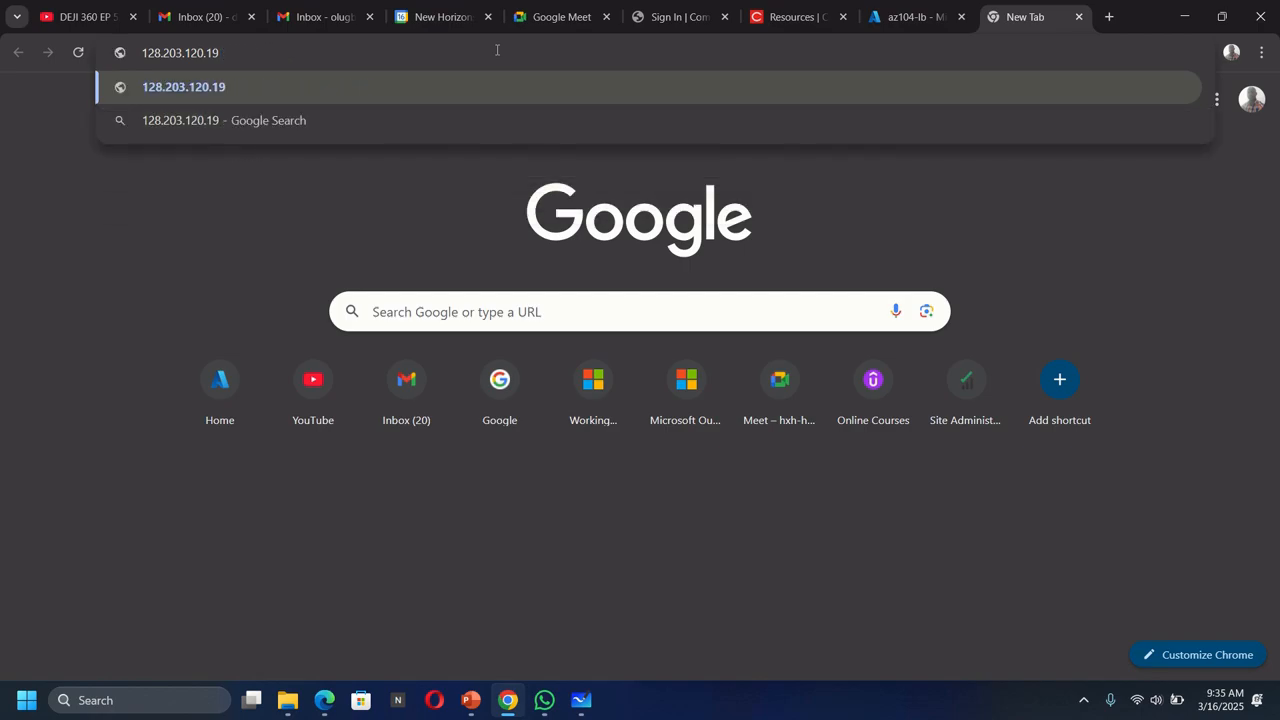
pyautogui.press('Return')
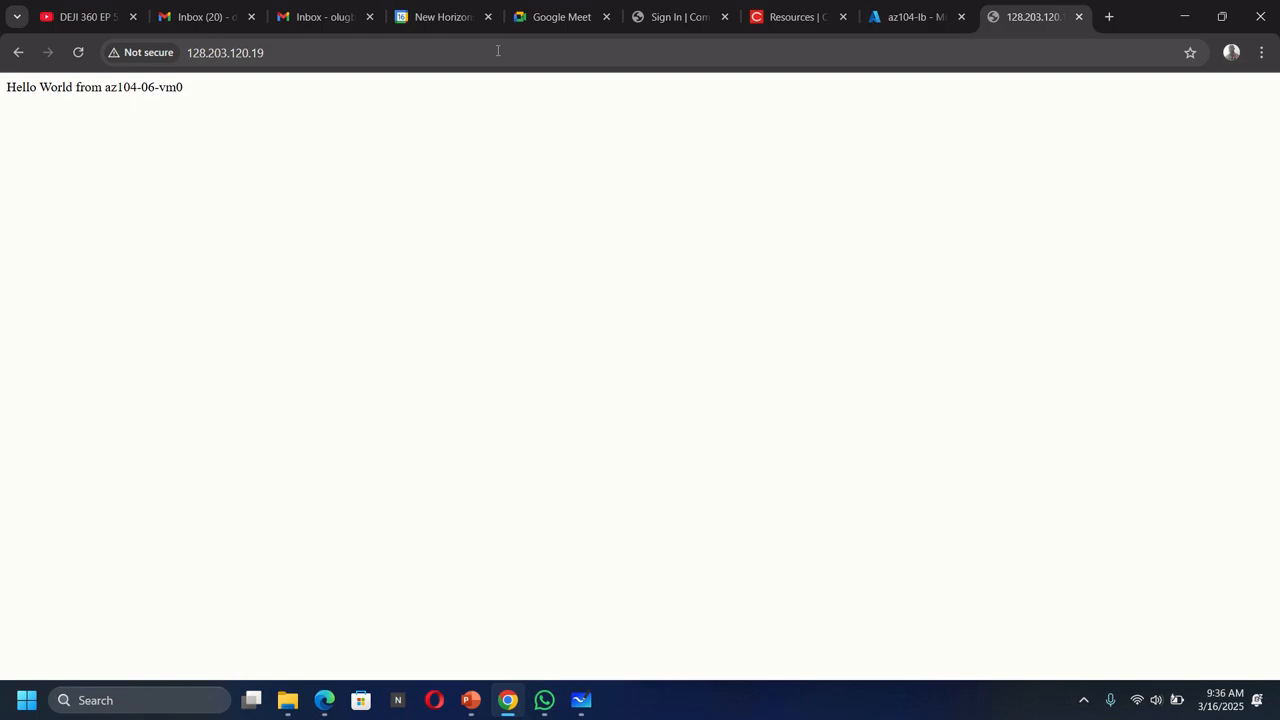
# - Reload the page at the load balancer's address several times to check which virtual machine responds
pyautogui.click(74, 57)
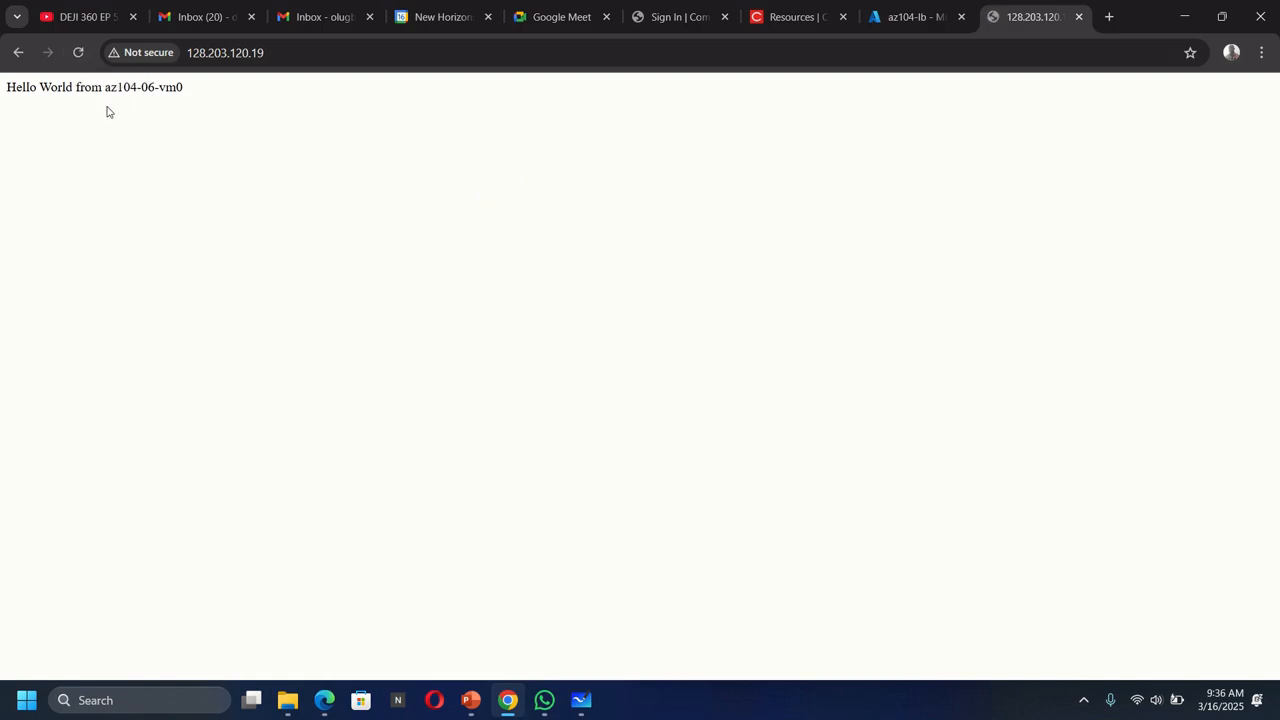
pyautogui.click(80, 55)
pyautogui.click(78, 53)
# - Copy the page's address and load it in a new Incognito window, continuing to the site without a secure connection
pyautogui.click(230, 53)
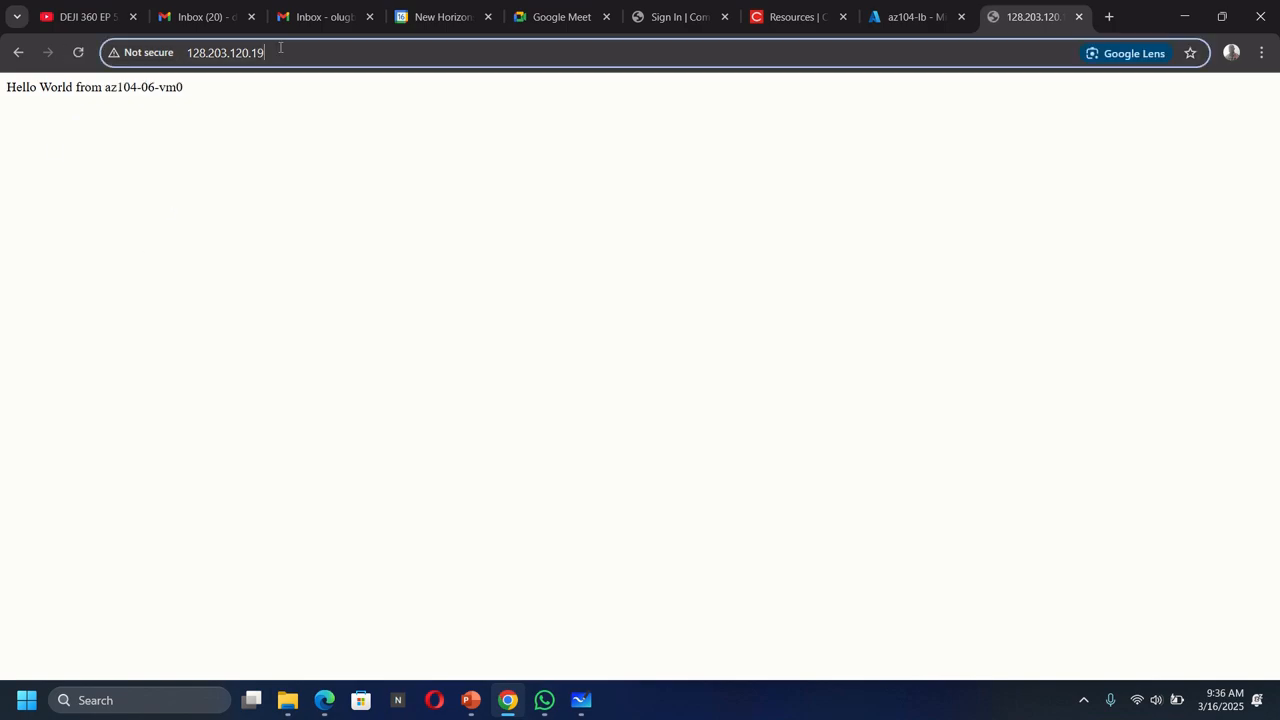
pyautogui.rightClick(230, 53)
pyautogui.click(299, 210)
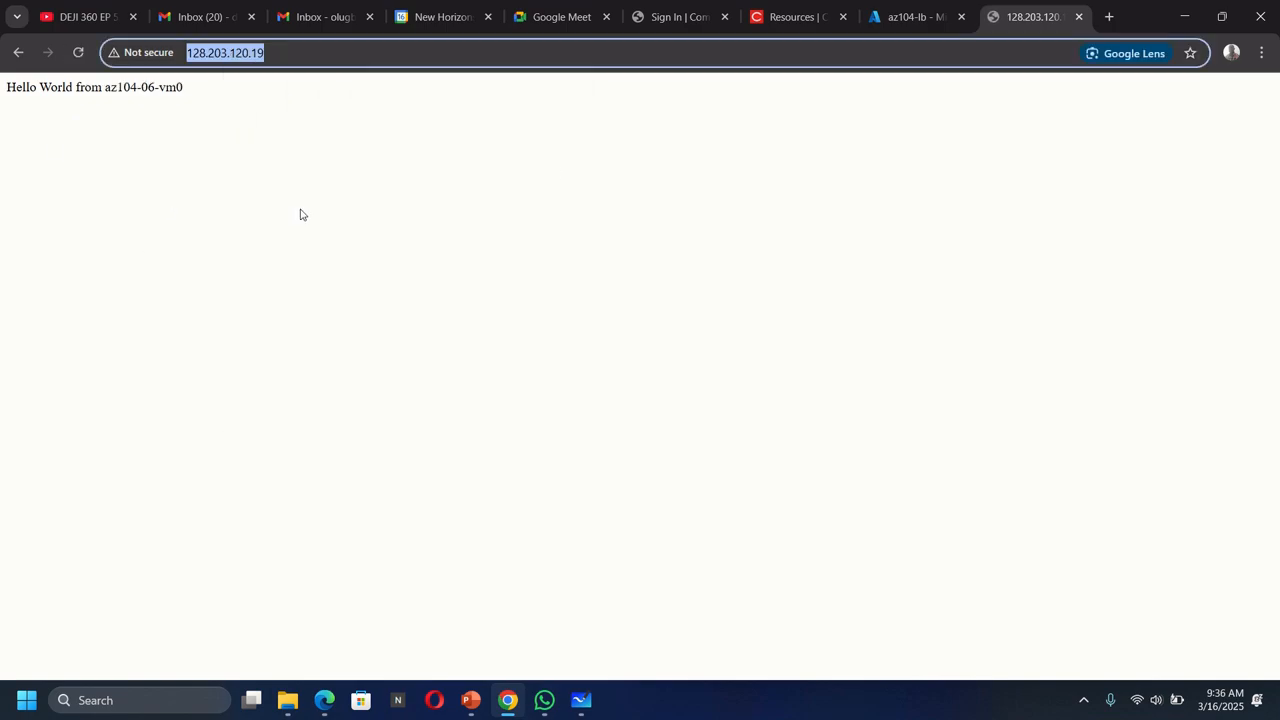
pyautogui.click(1261, 53)
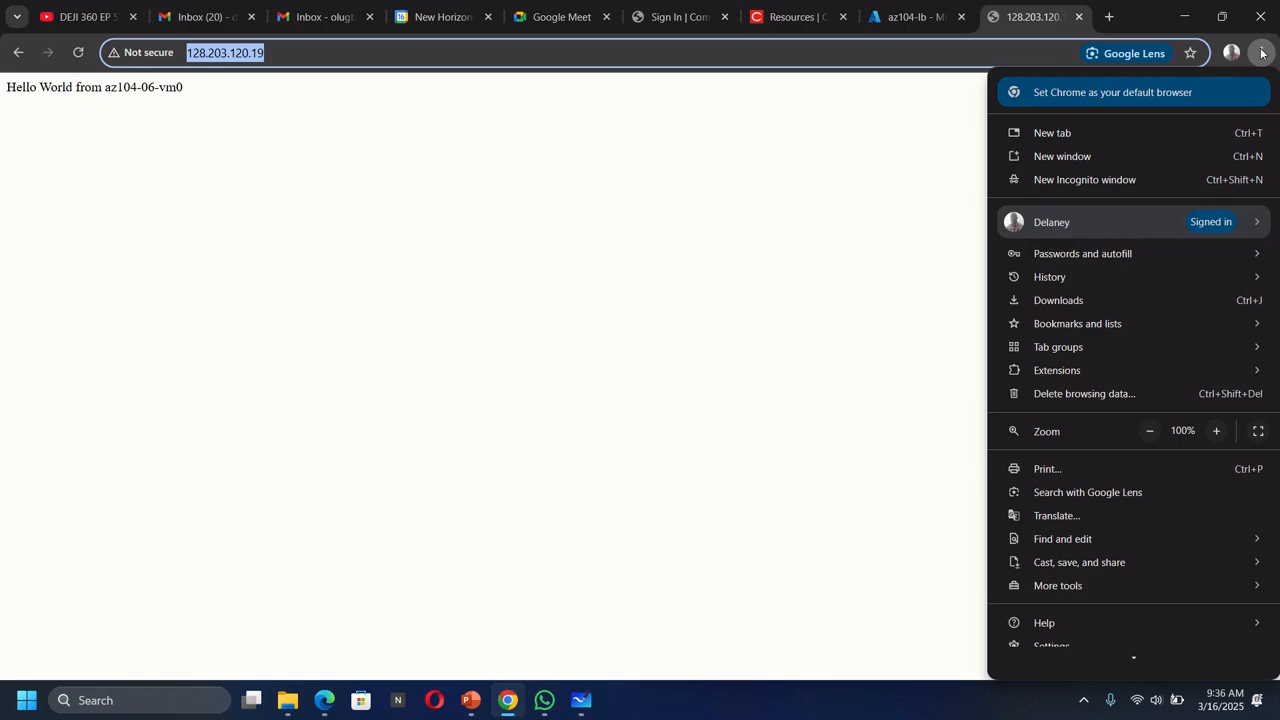
pyautogui.click(1116, 178)
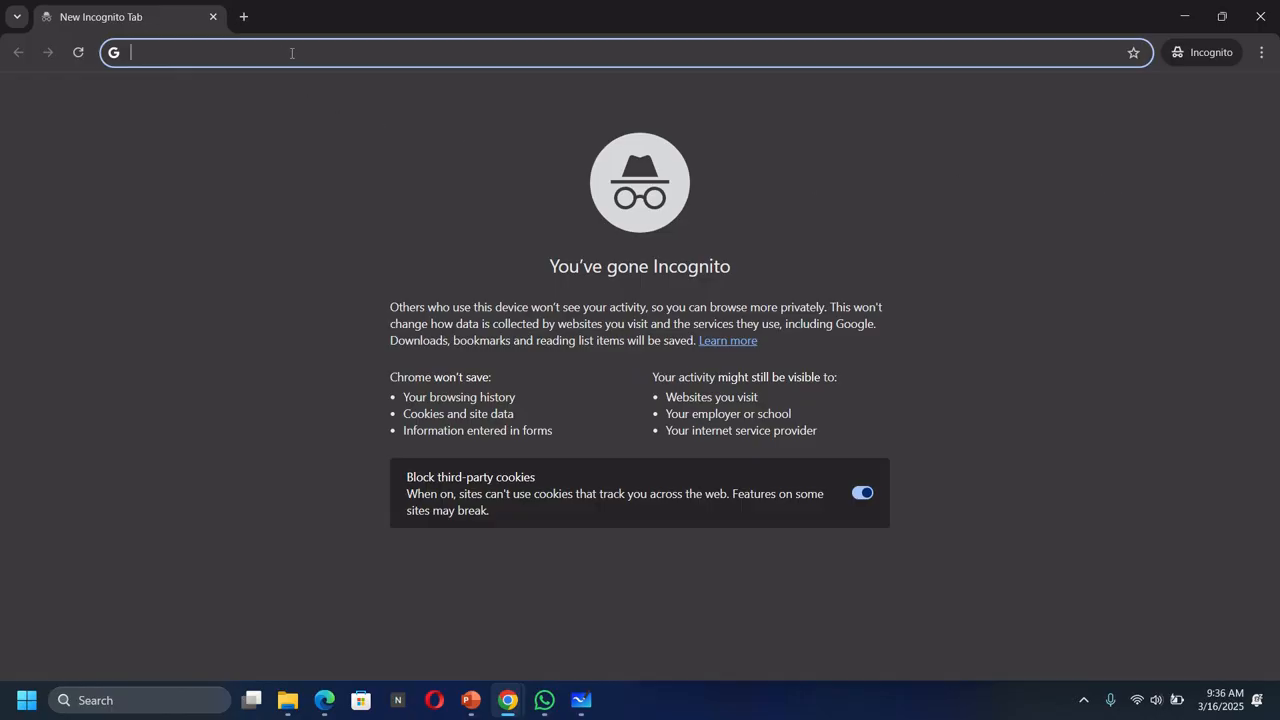
pyautogui.hotkey('ctrl', 'v')
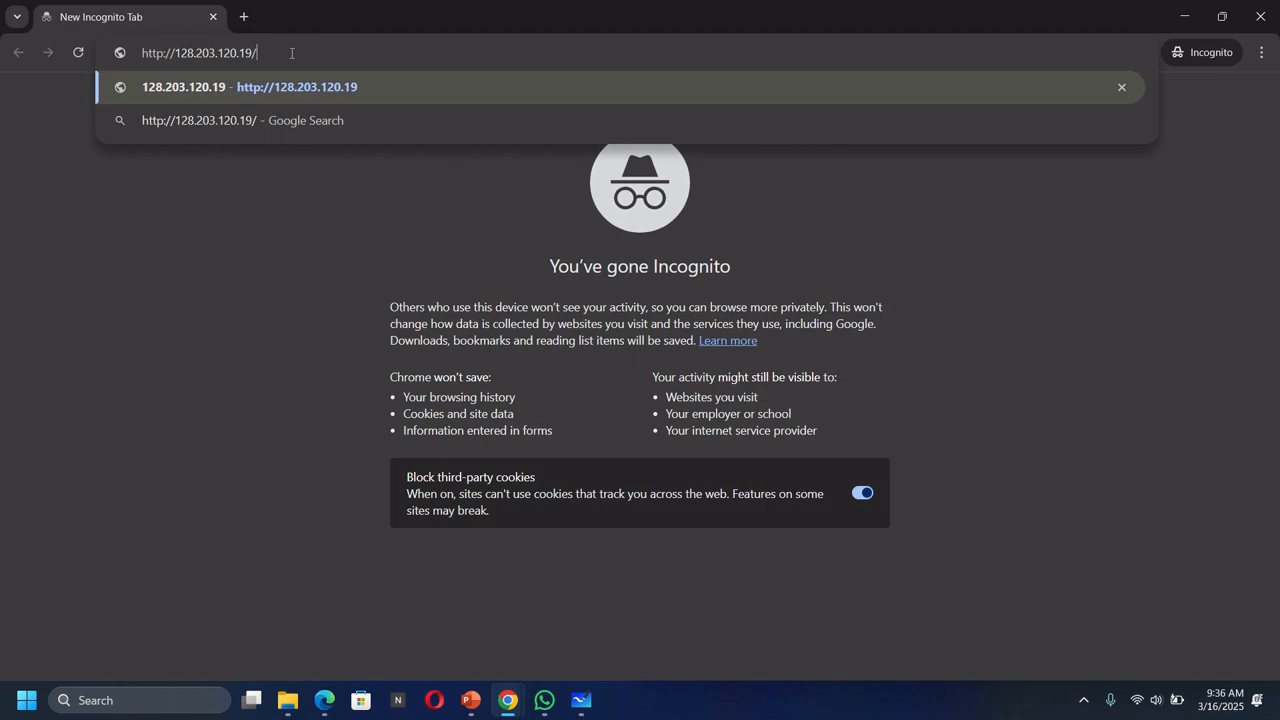
pyautogui.press('Return')
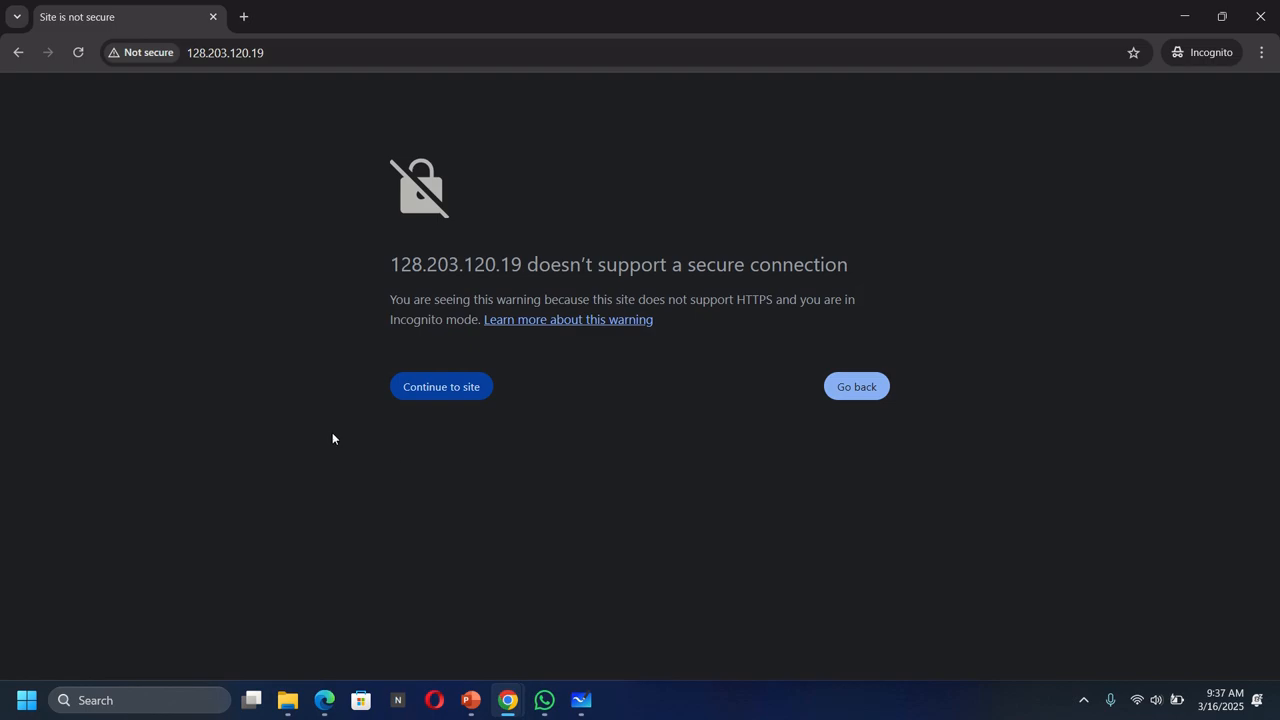
pyautogui.click(466, 387)
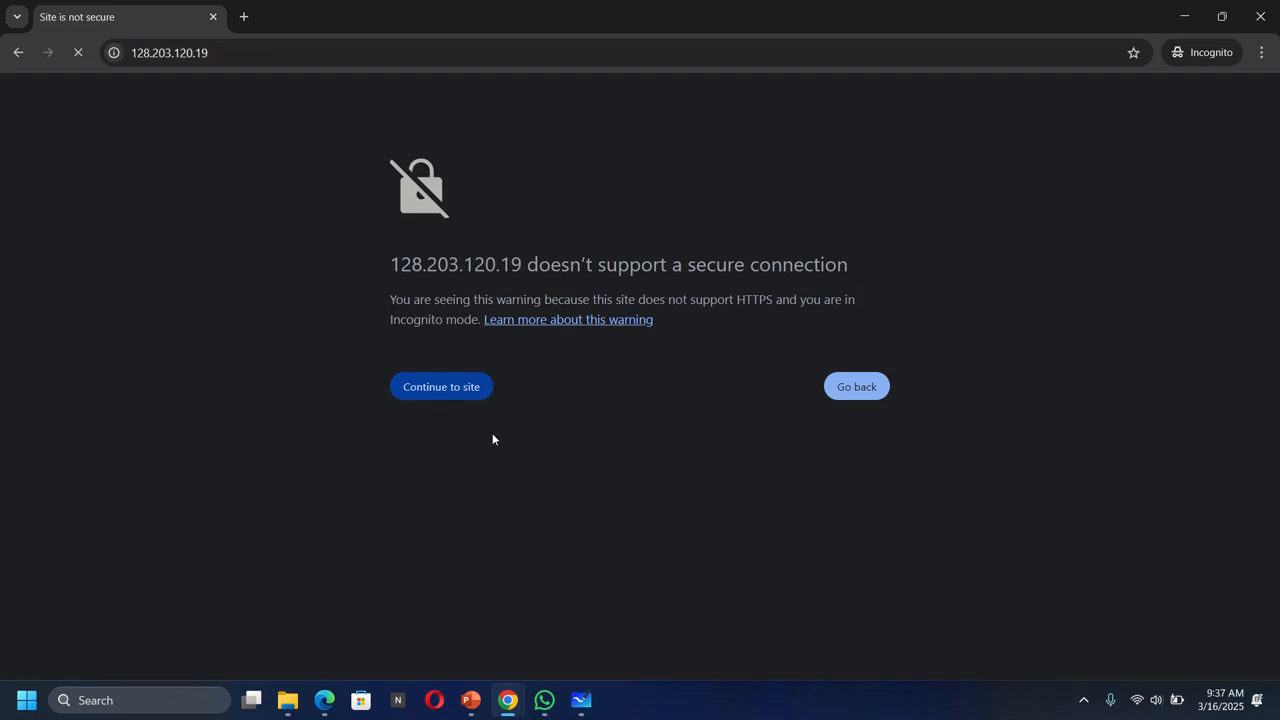
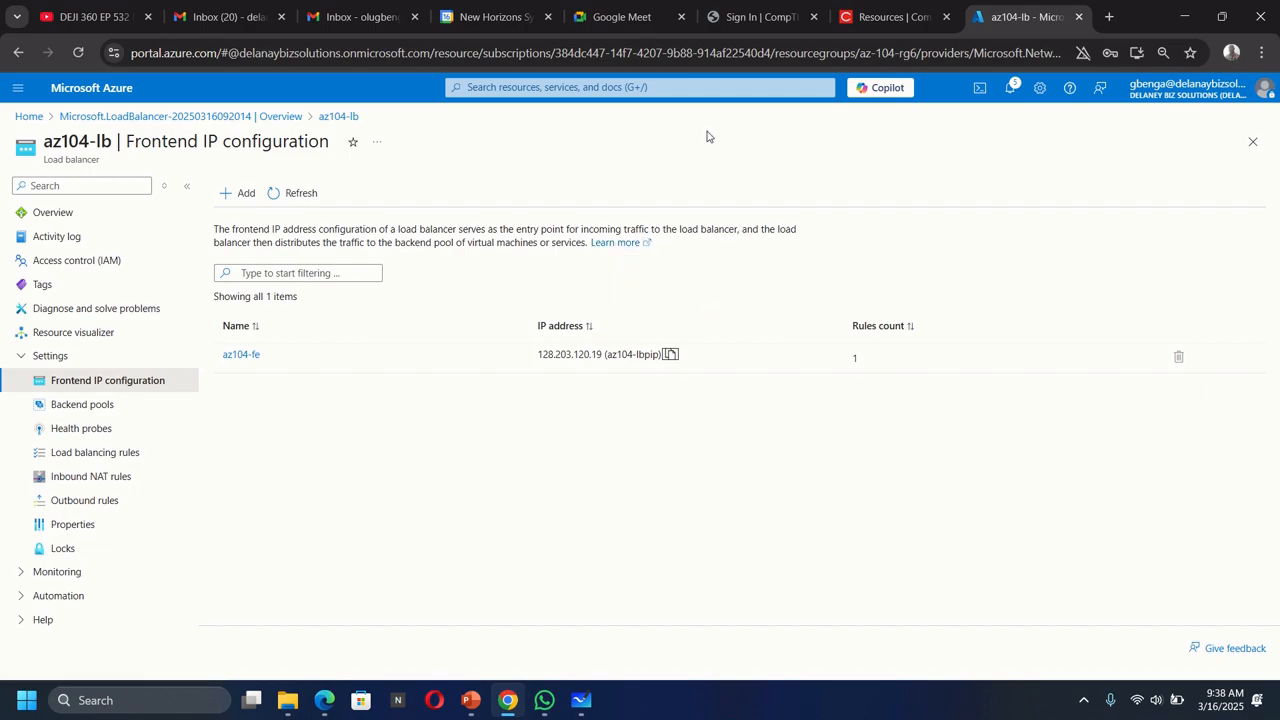
# - Find the virtual network az104-06-vnet1 in the Azure portal and open its subnets
pyautogui.click(591, 88)
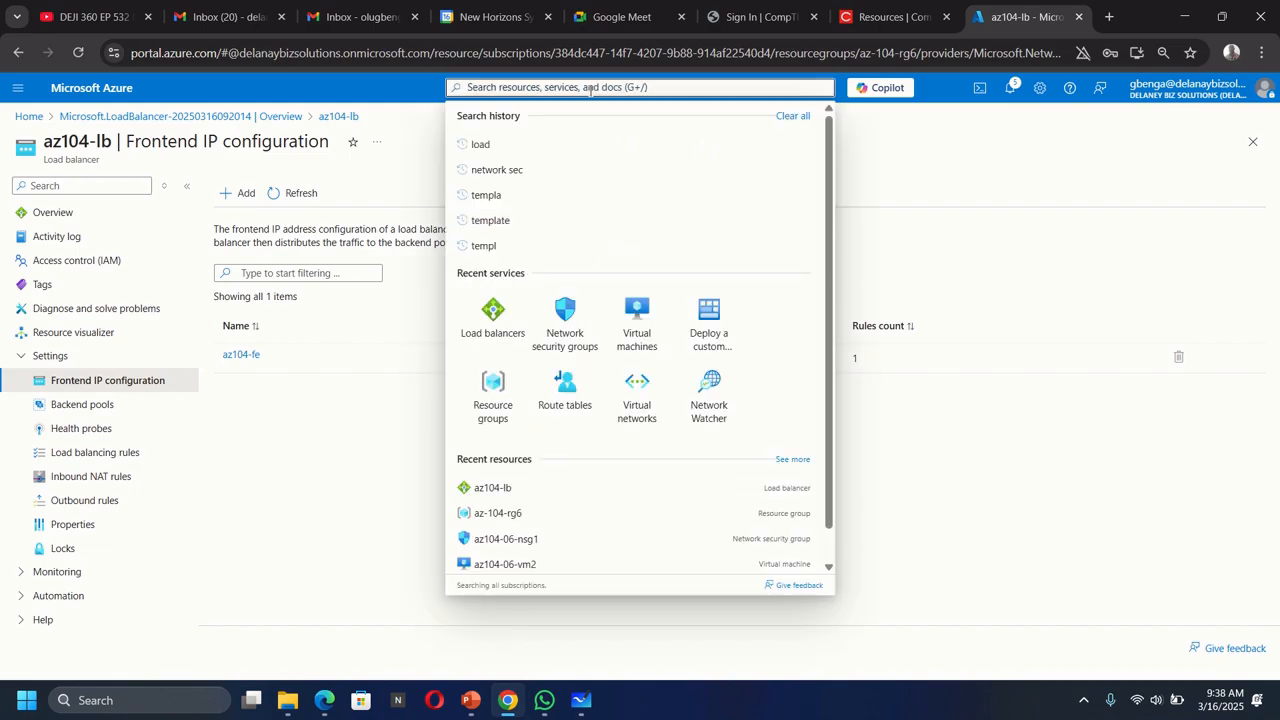
pyautogui.write('virt')
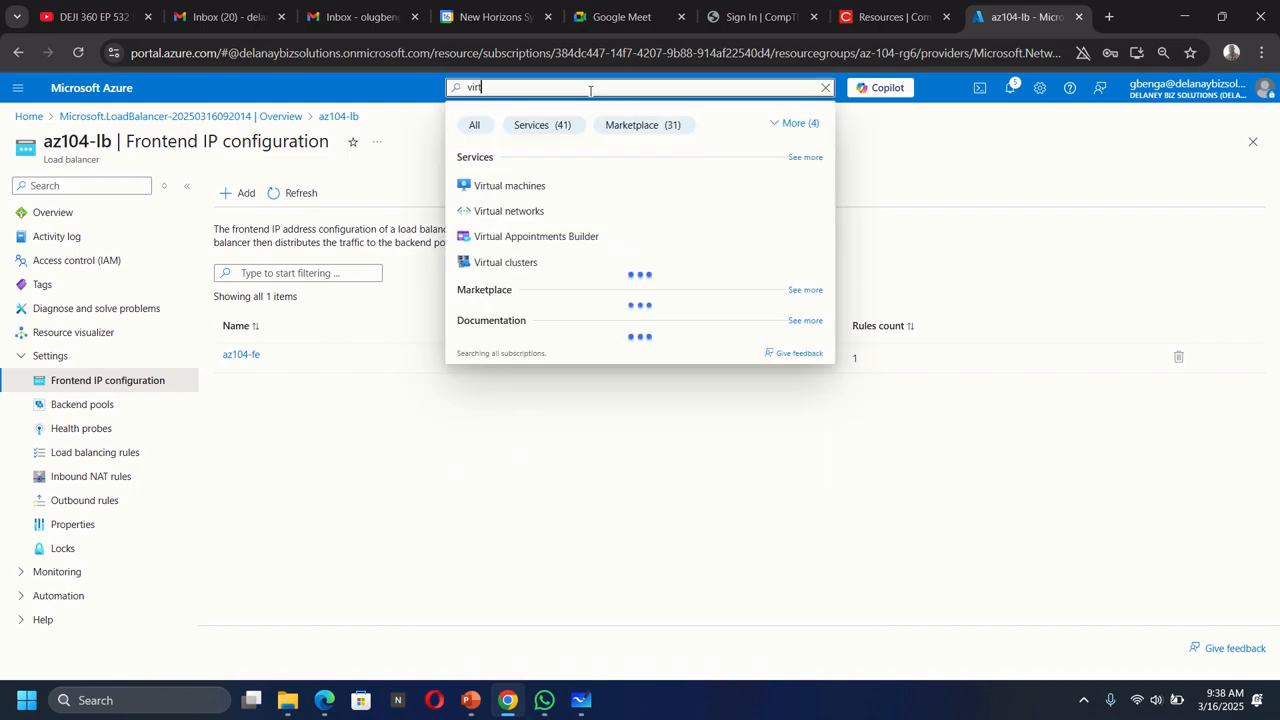
pyautogui.click(557, 213)
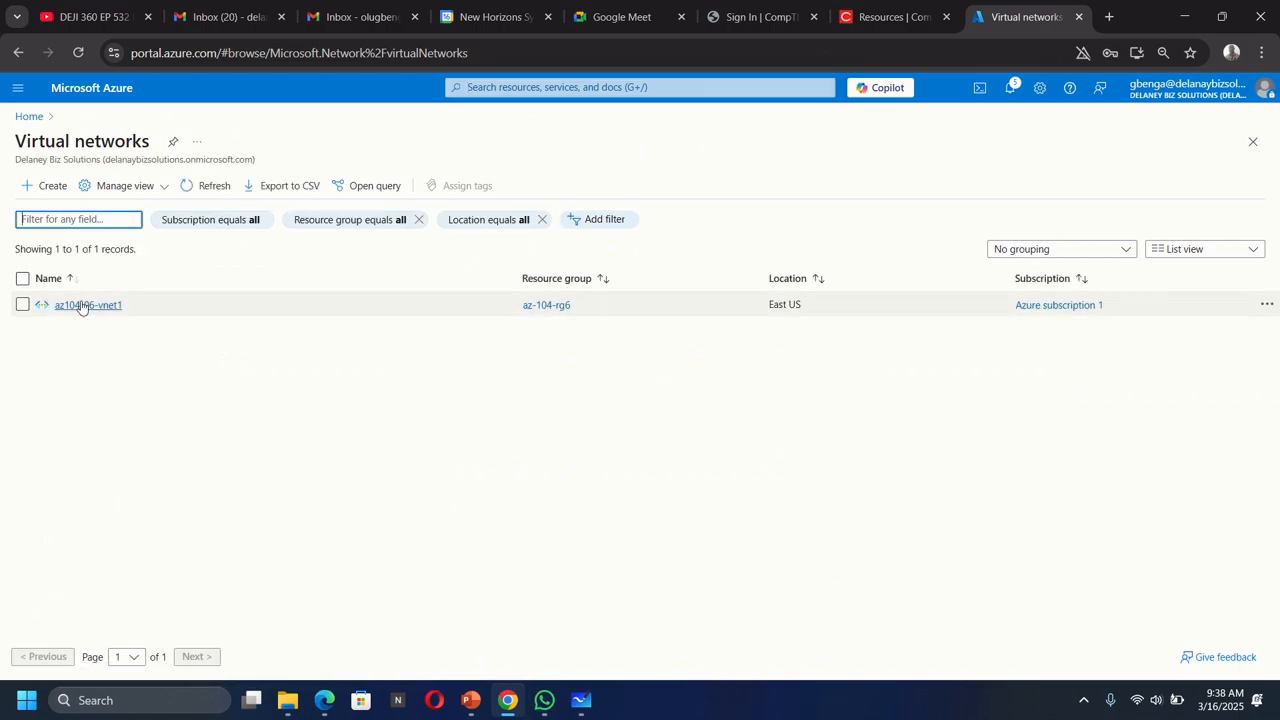
pyautogui.click(84, 305)
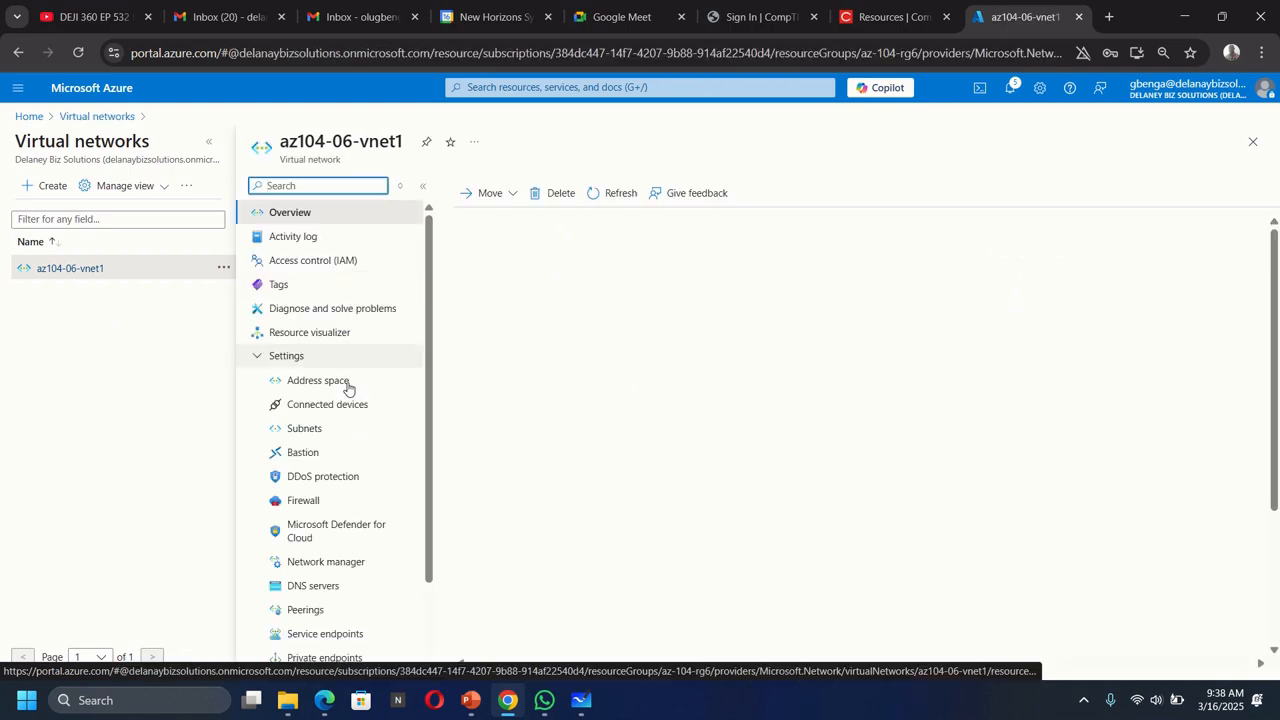
pyautogui.click(310, 429)
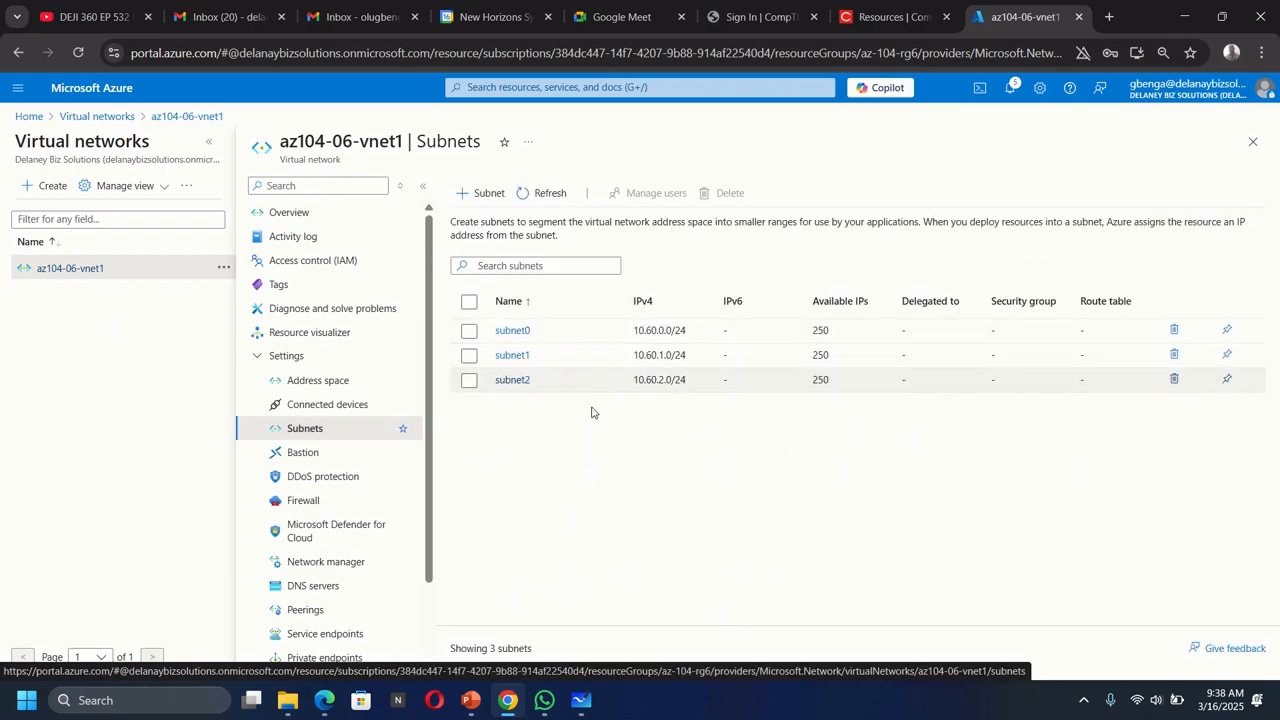
# - Start a new subnet in az104-06-vnet1 and name it subnet-appgw
pyautogui.click(480, 194)
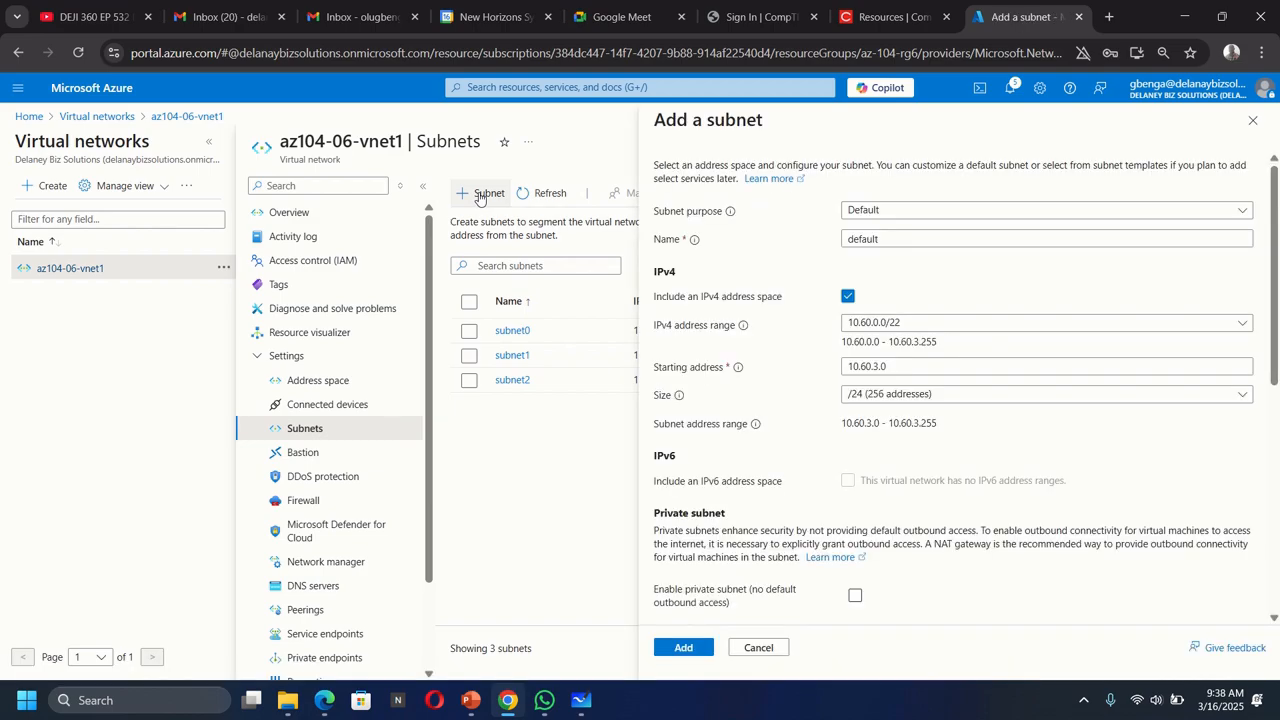
pyautogui.moveTo(893, 240); pyautogui.dragTo(830, 242)
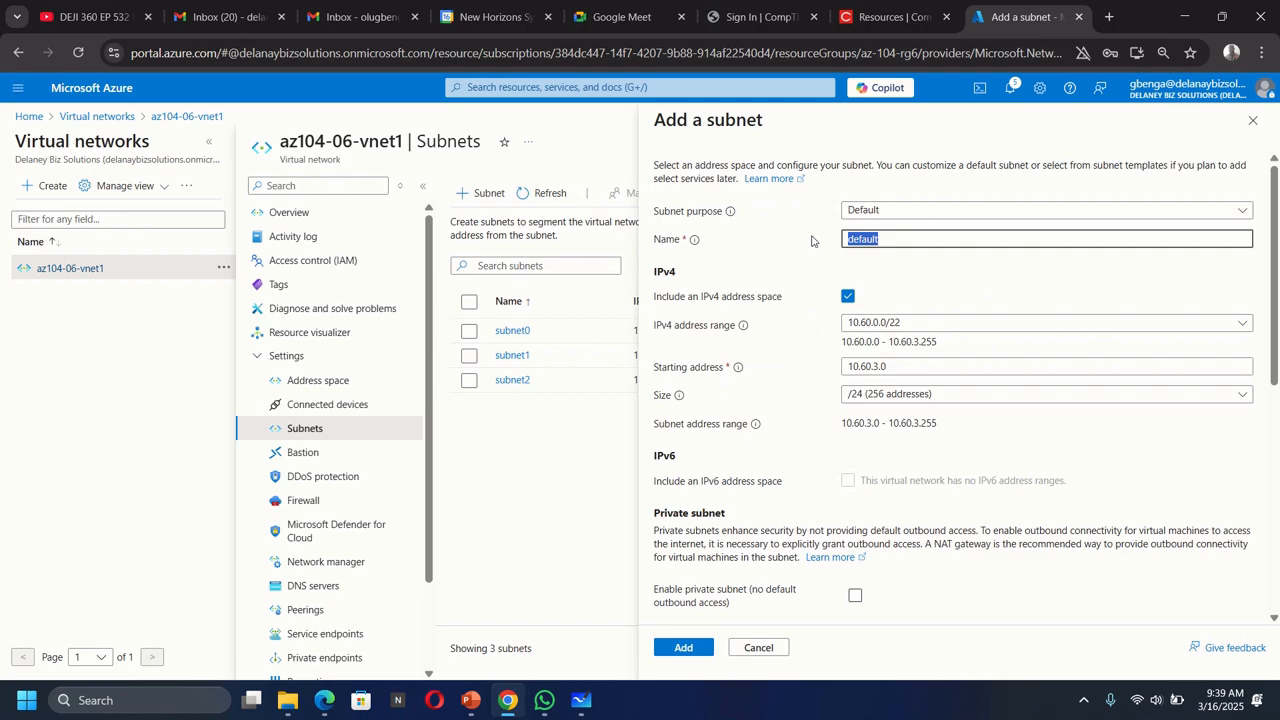
pyautogui.write('subnet-appgw')
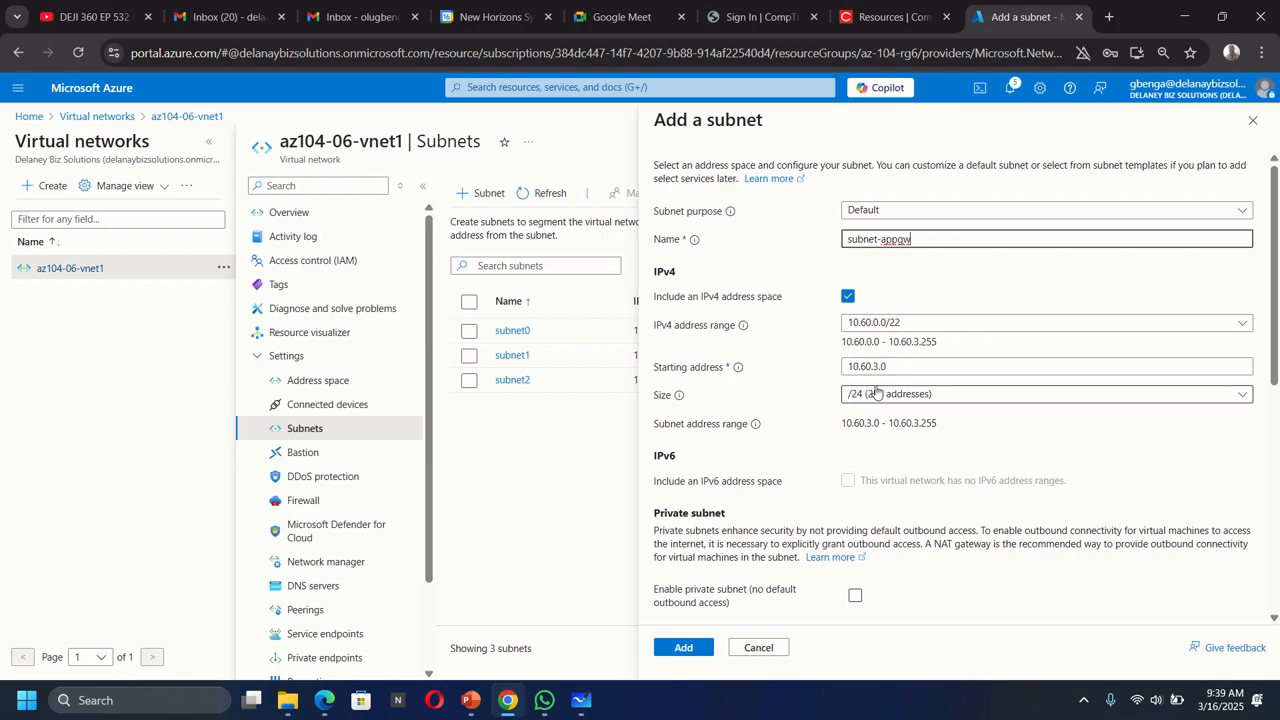
# - Try to set the new subnet's starting address to 10.60.3.224
pyautogui.click(927, 365)
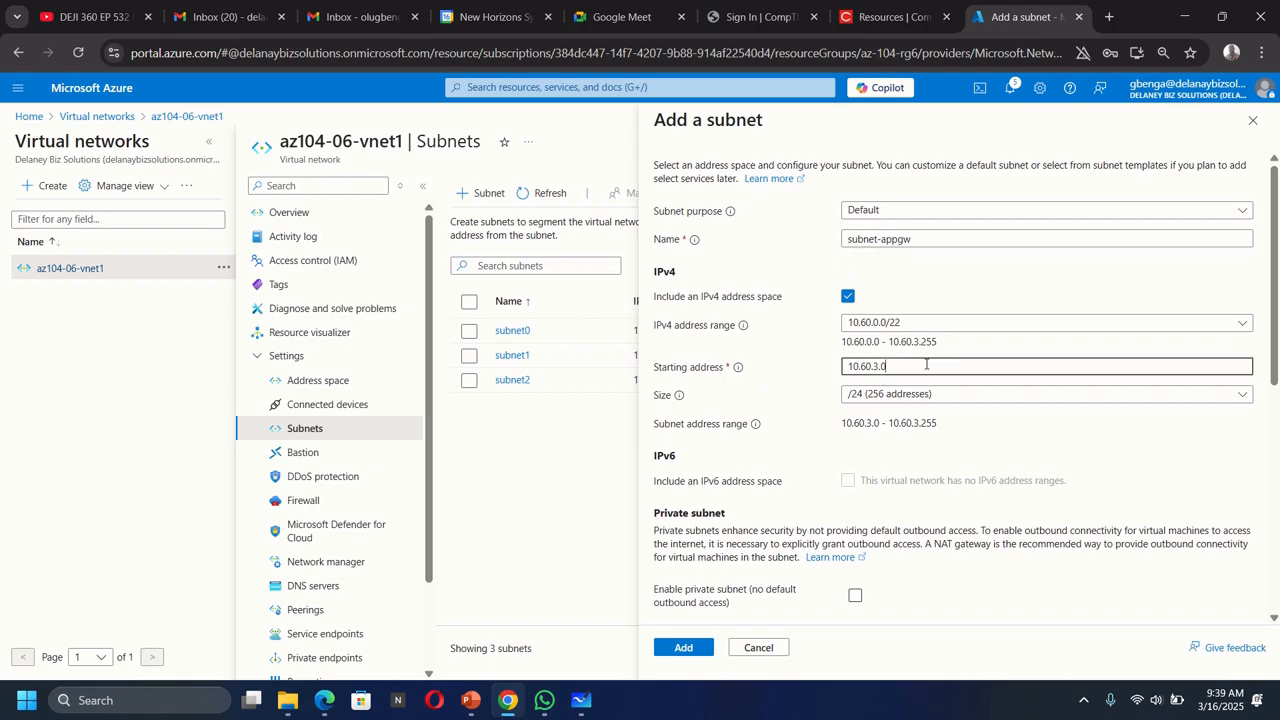
pyautogui.press('BackSpace')
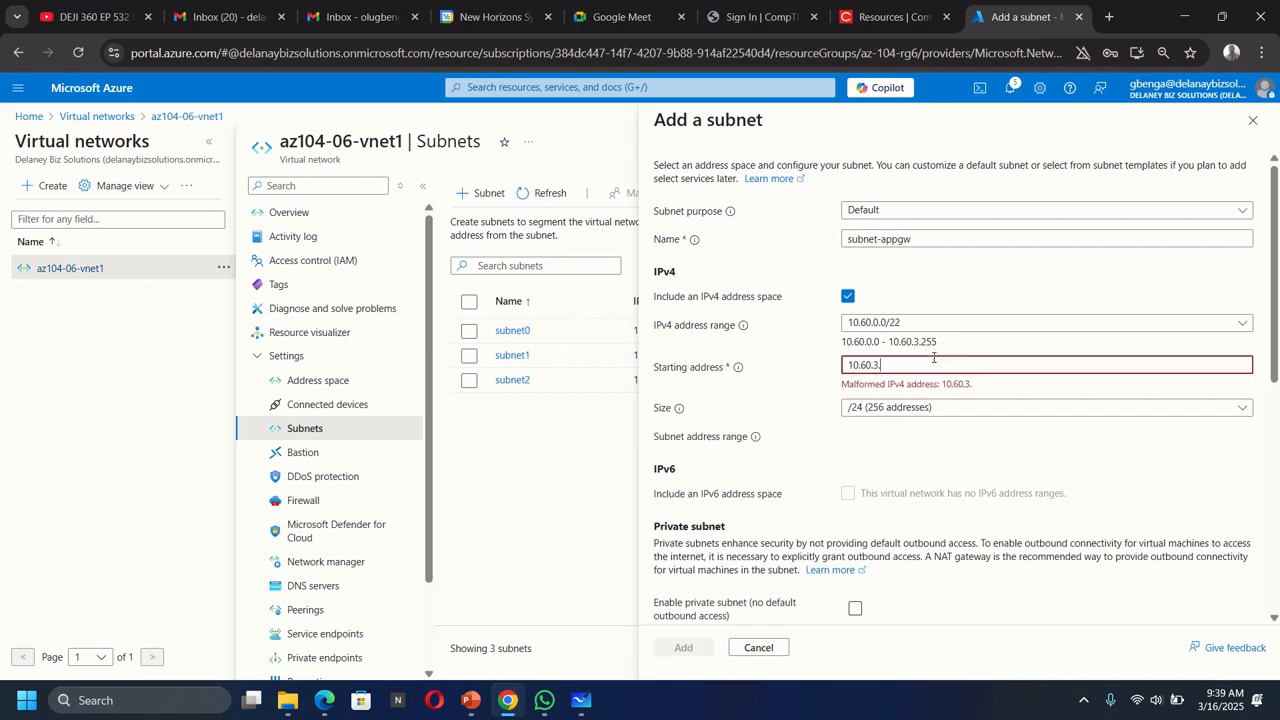
pyautogui.write('224')
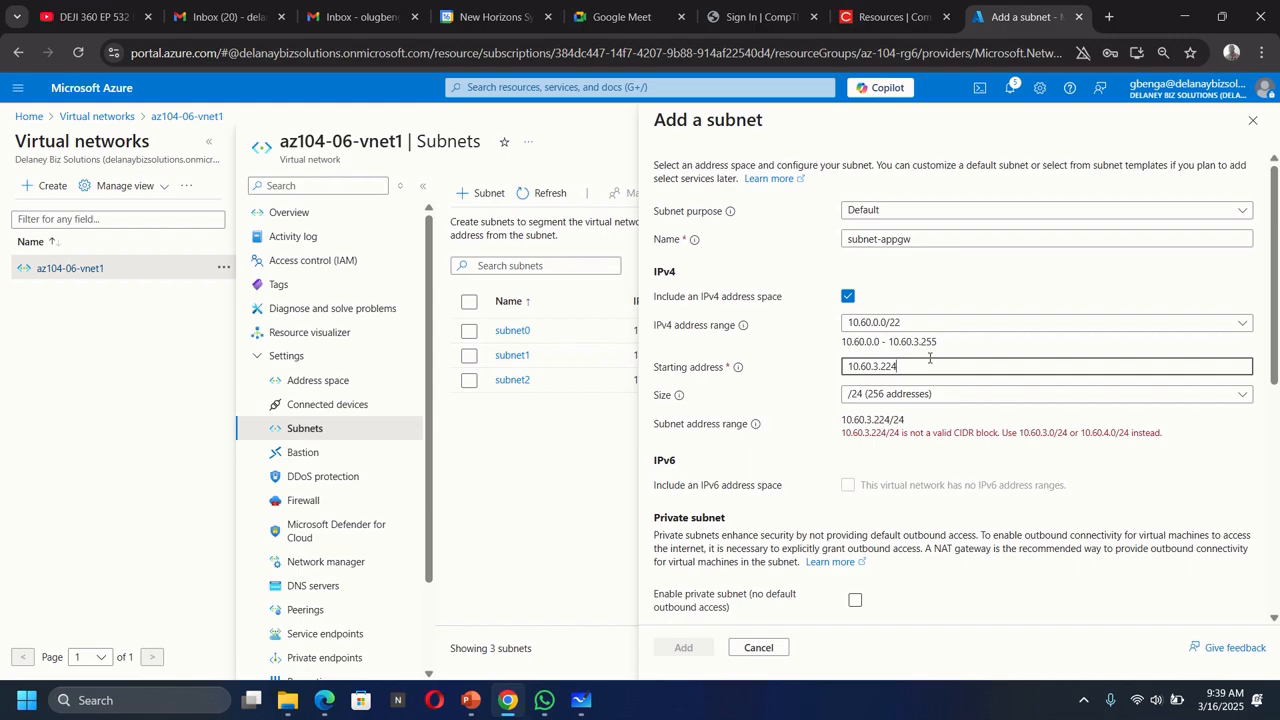
# - Set the size of subnet-appgw to /27 (32 addresses) and add it to the virtual network
pyautogui.click(928, 396)
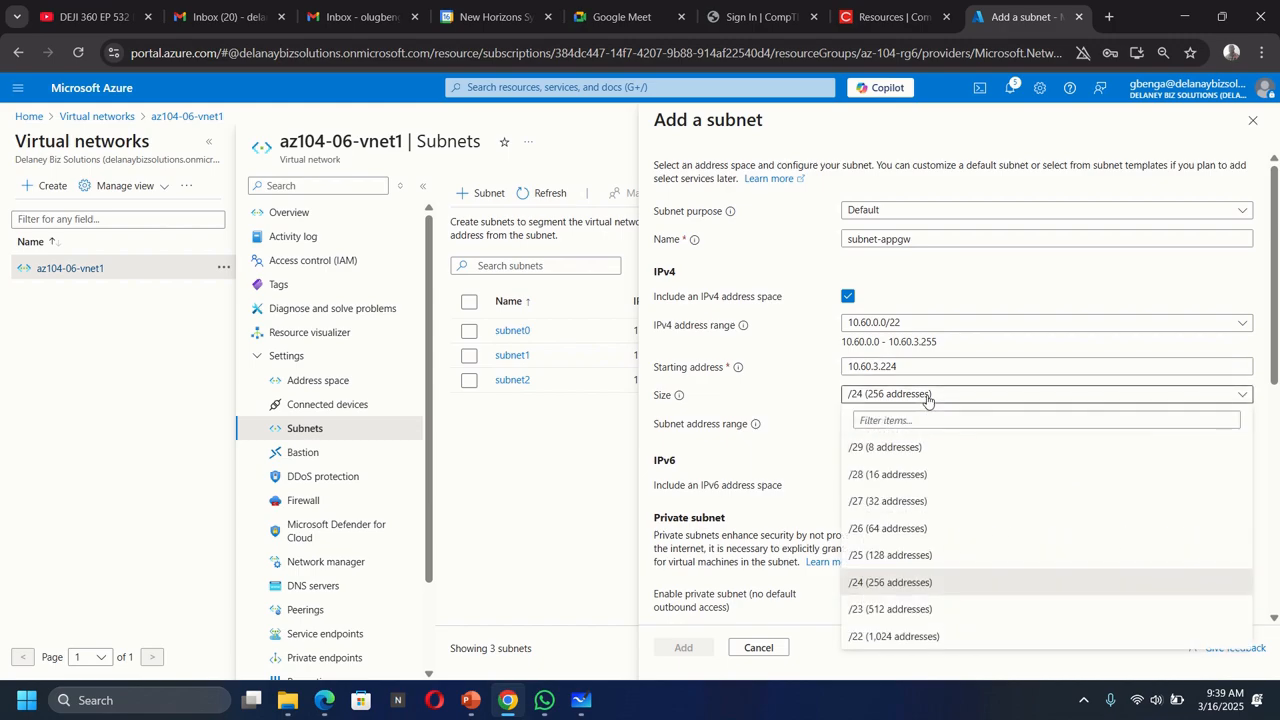
pyautogui.scroll(-1, 891, 600)
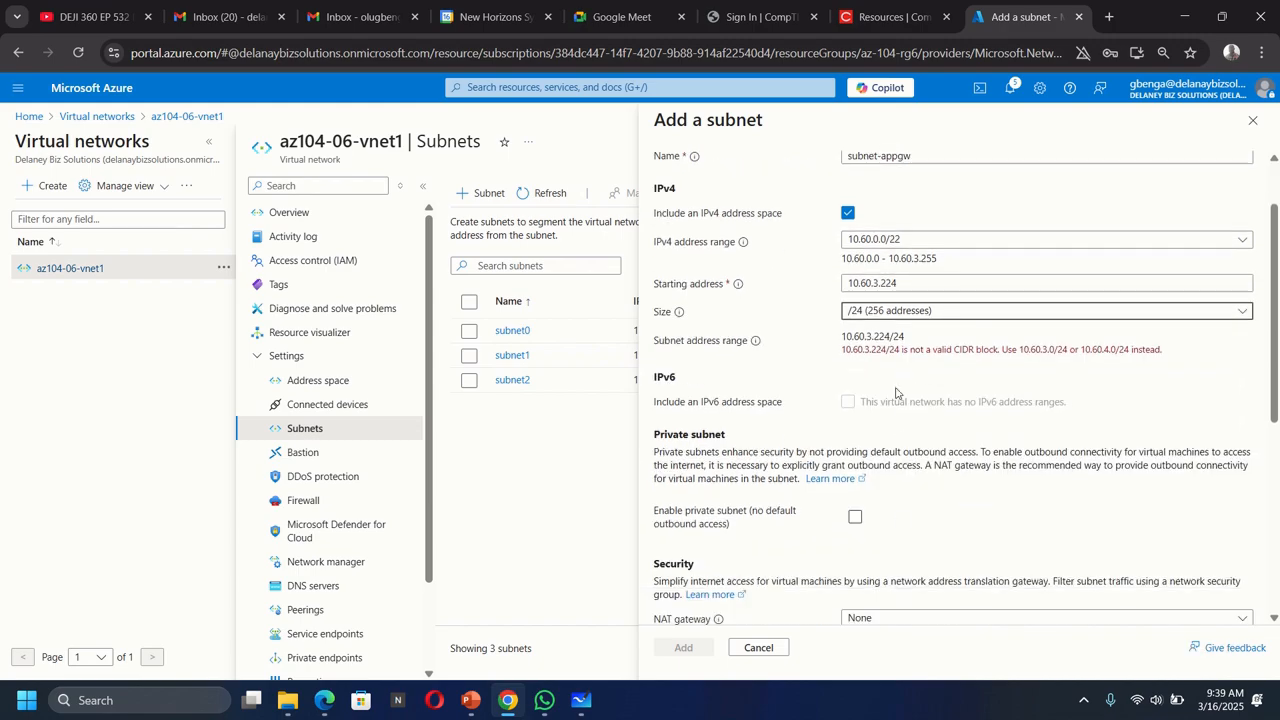
pyautogui.click(897, 314)
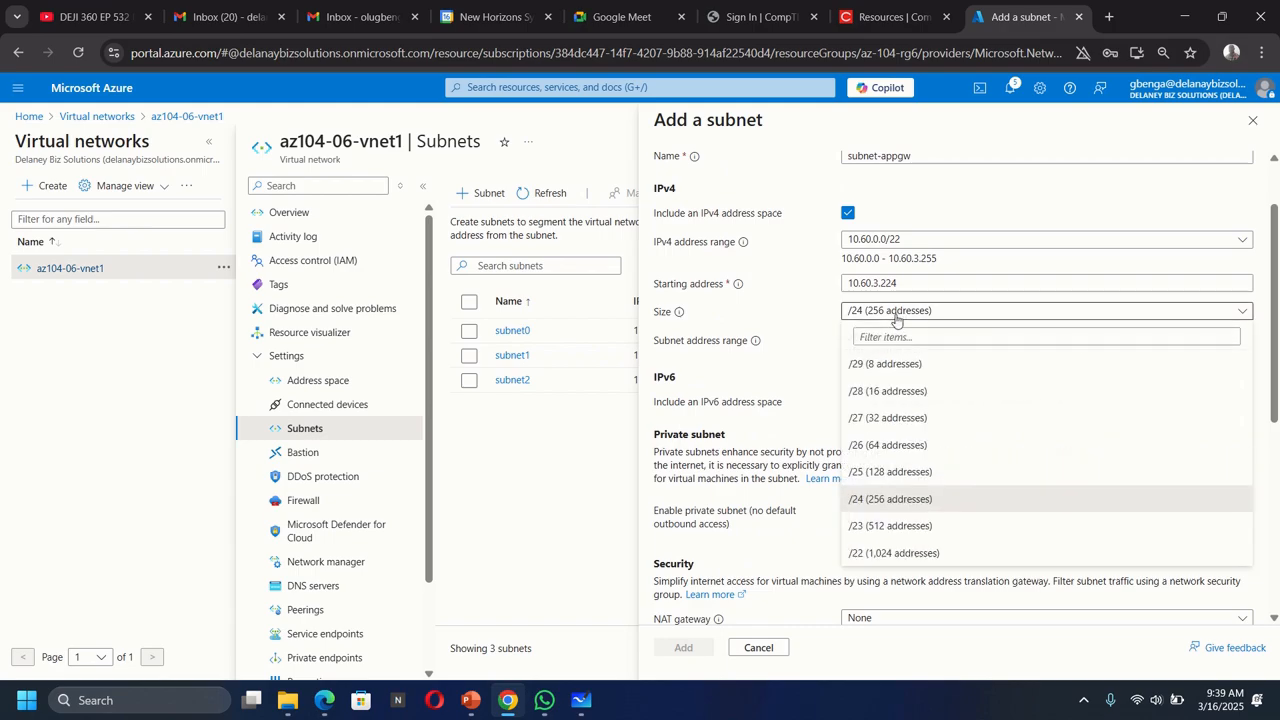
pyautogui.click(870, 420)
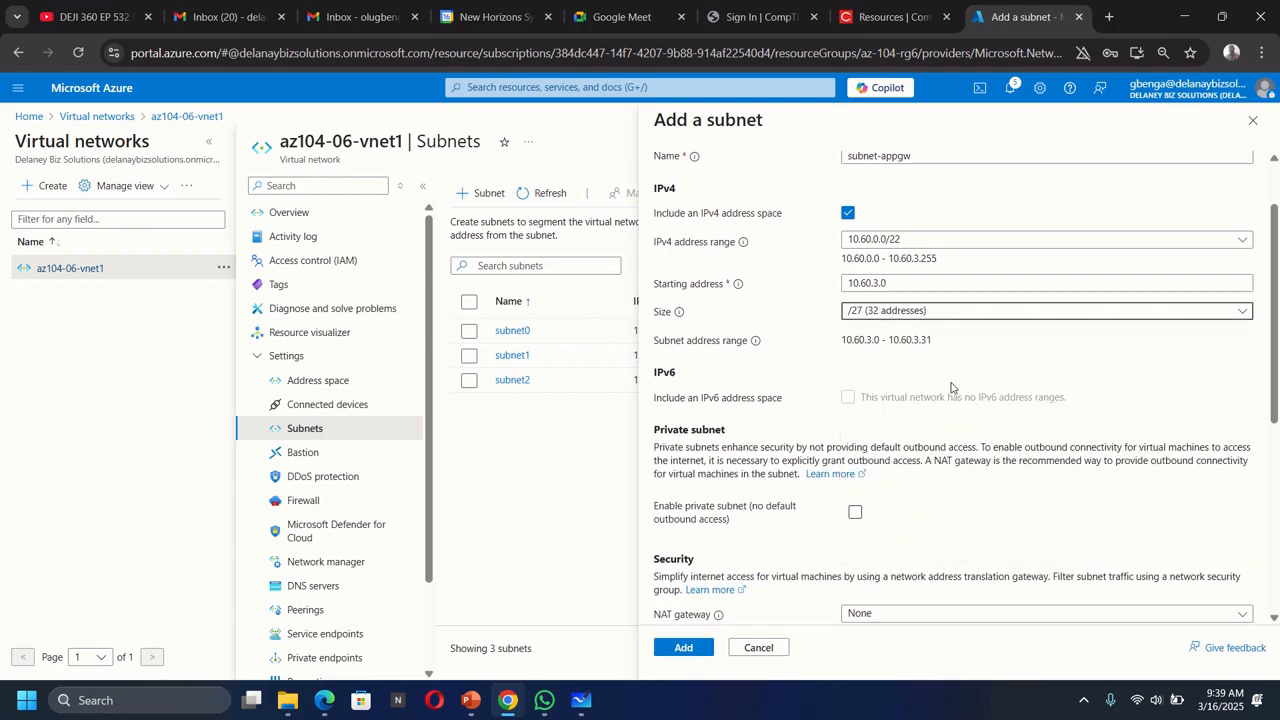
pyautogui.click(687, 648)
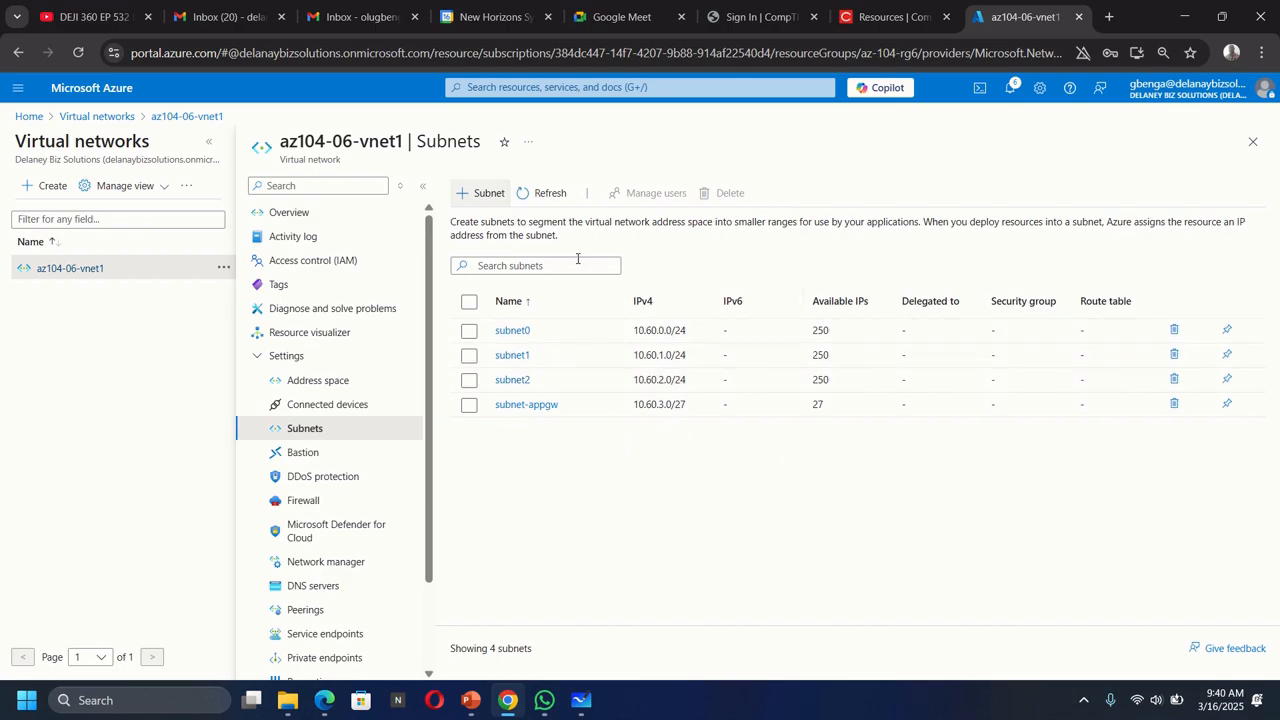
# - Find the application gateways service and start a new gateway in resource group az-104-rg6
pyautogui.click(556, 86)
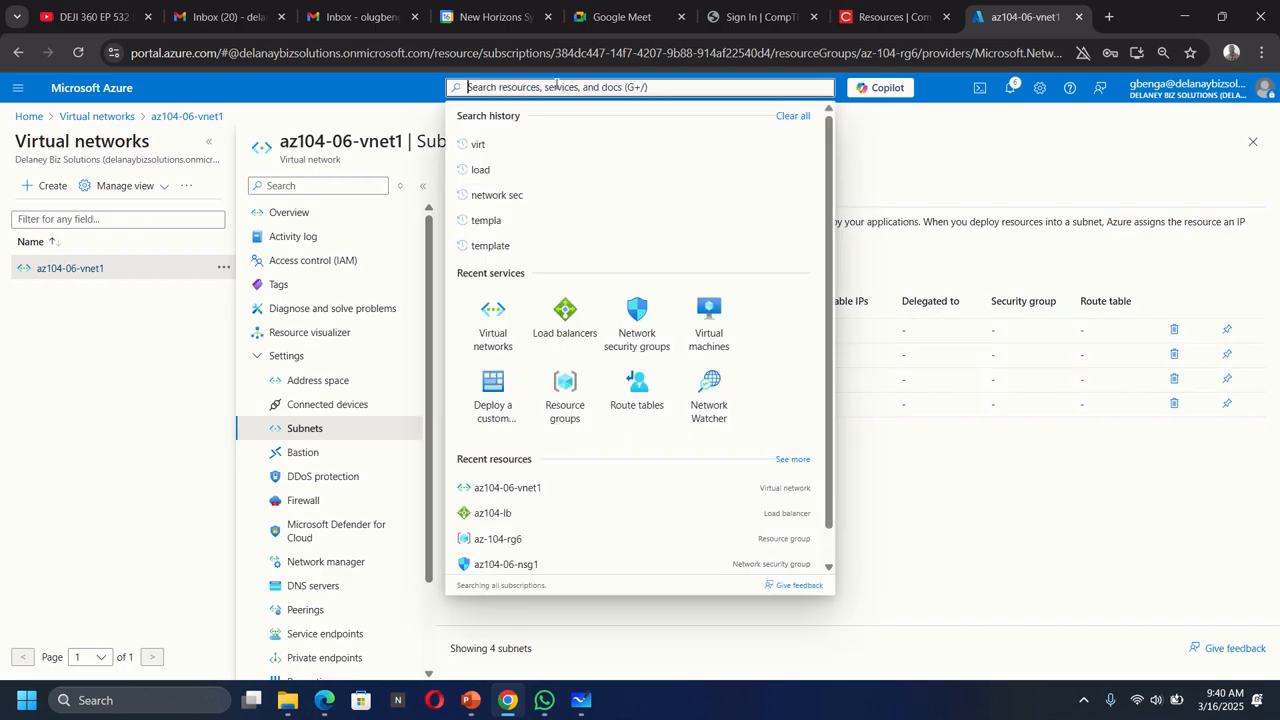
pyautogui.write('appli')
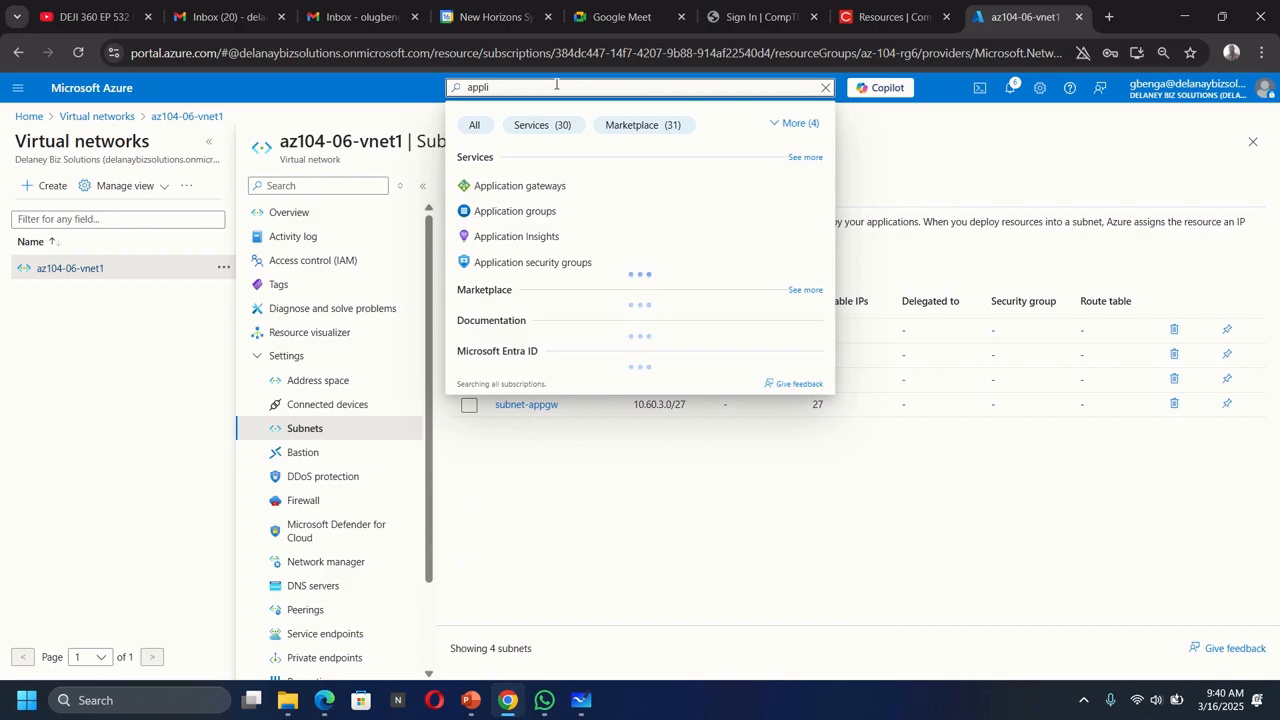
pyautogui.click(527, 186)
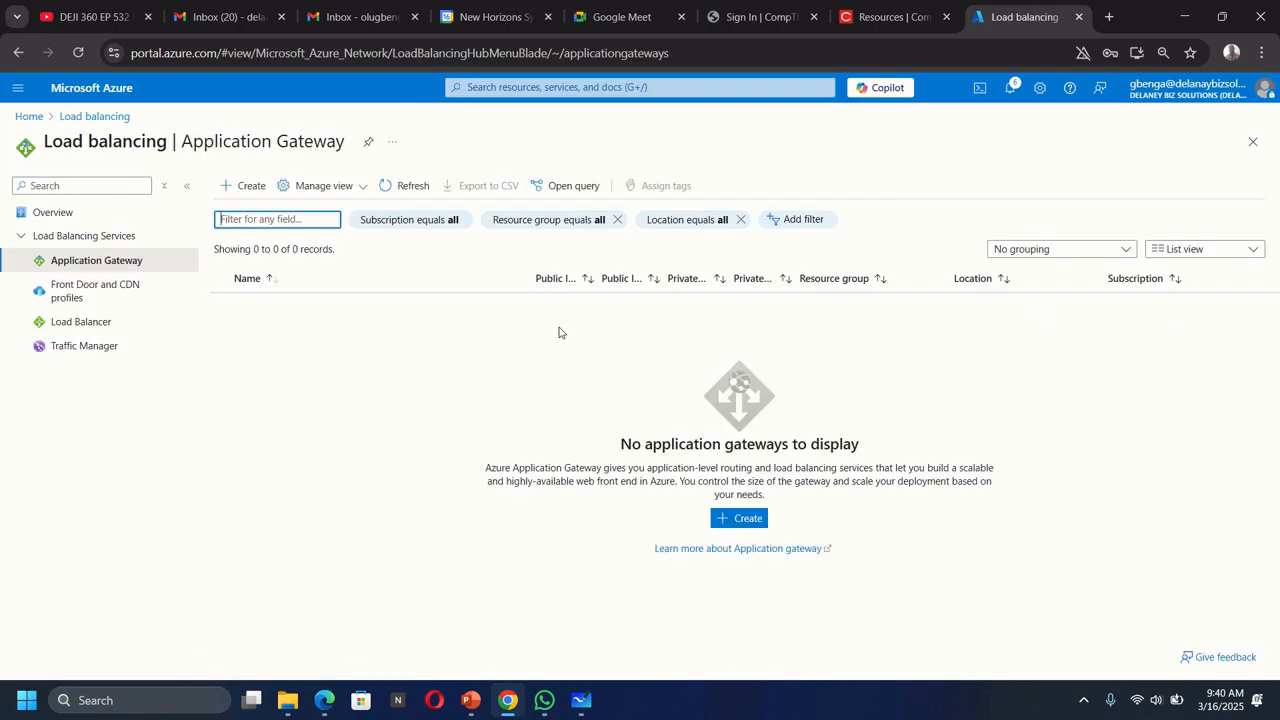
pyautogui.click(245, 186)
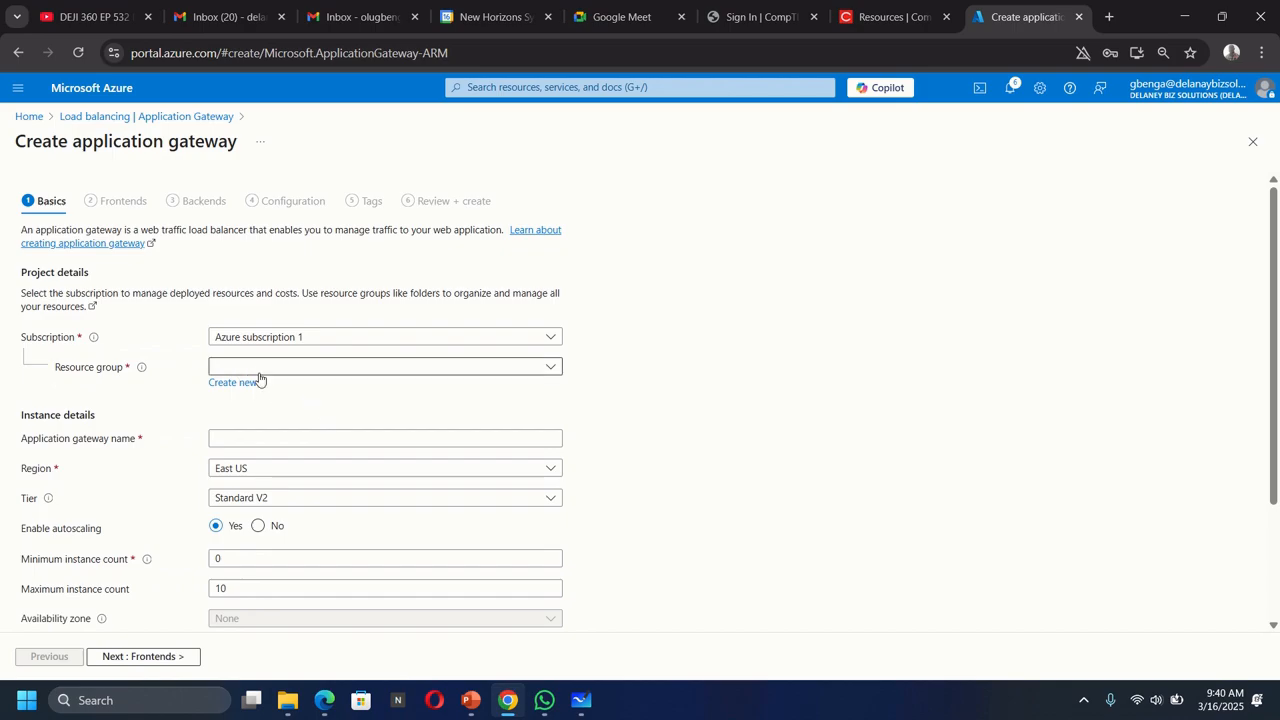
pyautogui.click(281, 370)
pyautogui.click(258, 418)
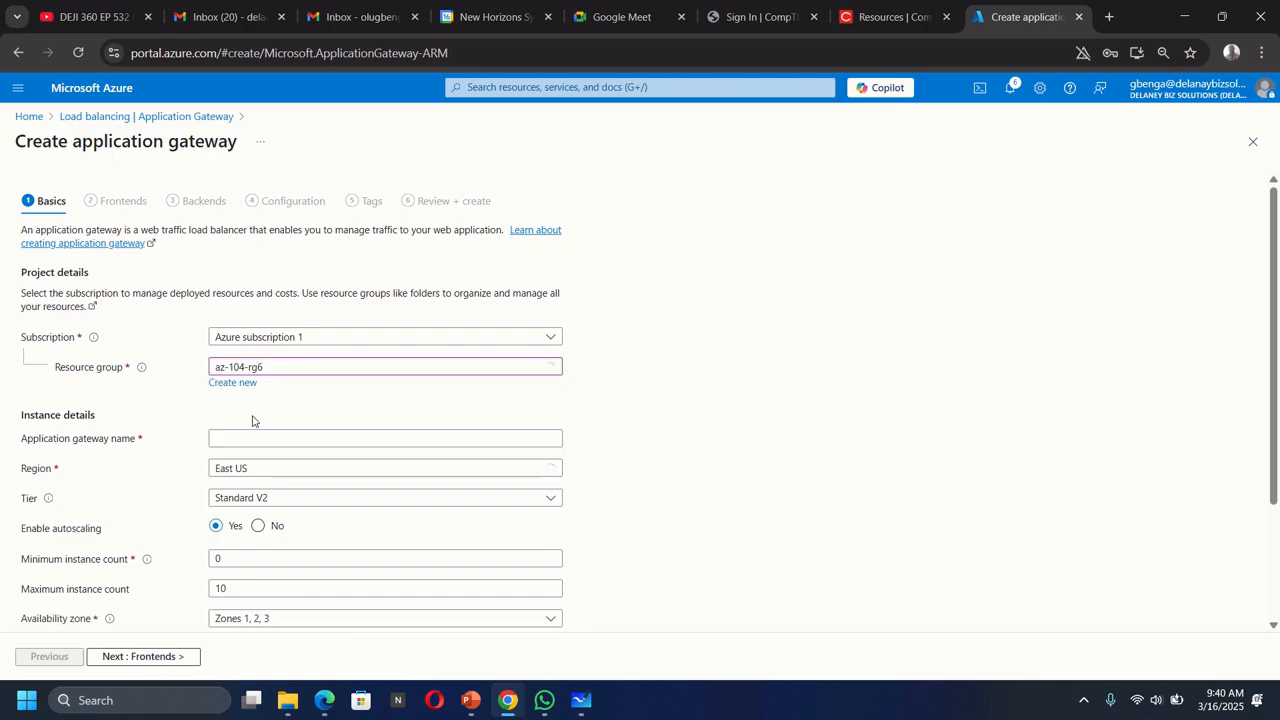
# - Name the application gateway az104-appgw
pyautogui.click(213, 443)
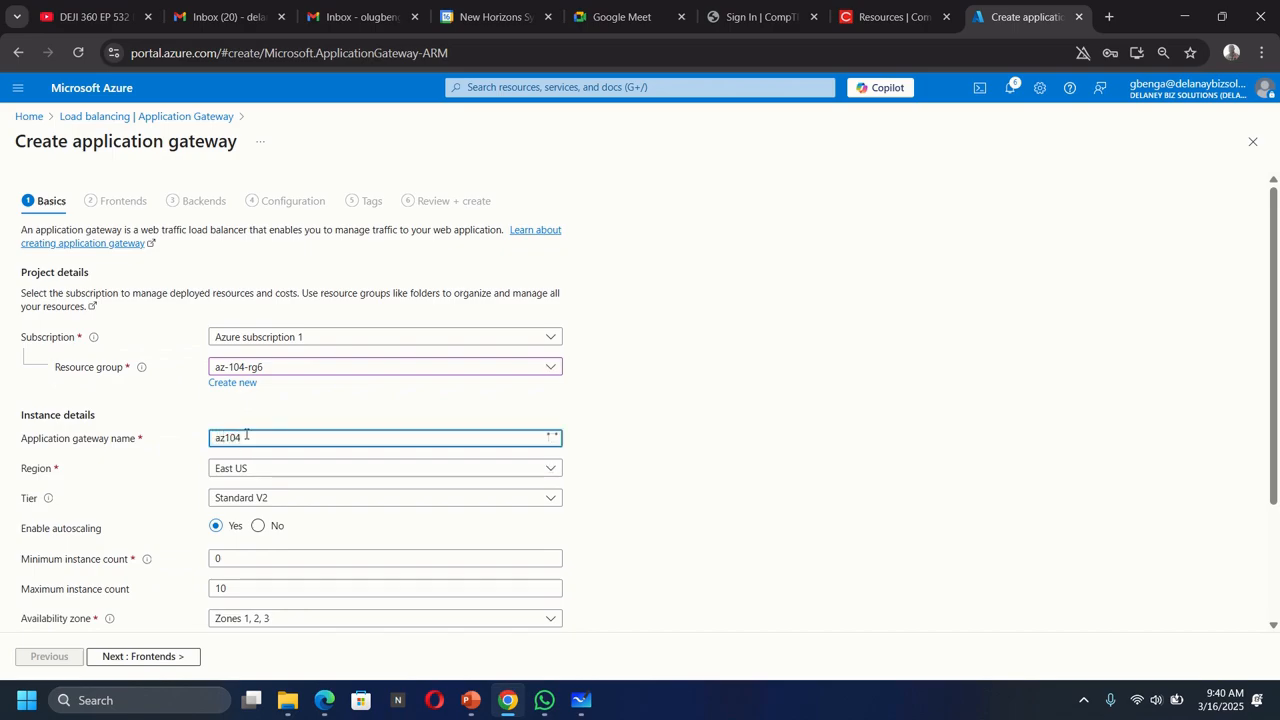
pyautogui.write('r')
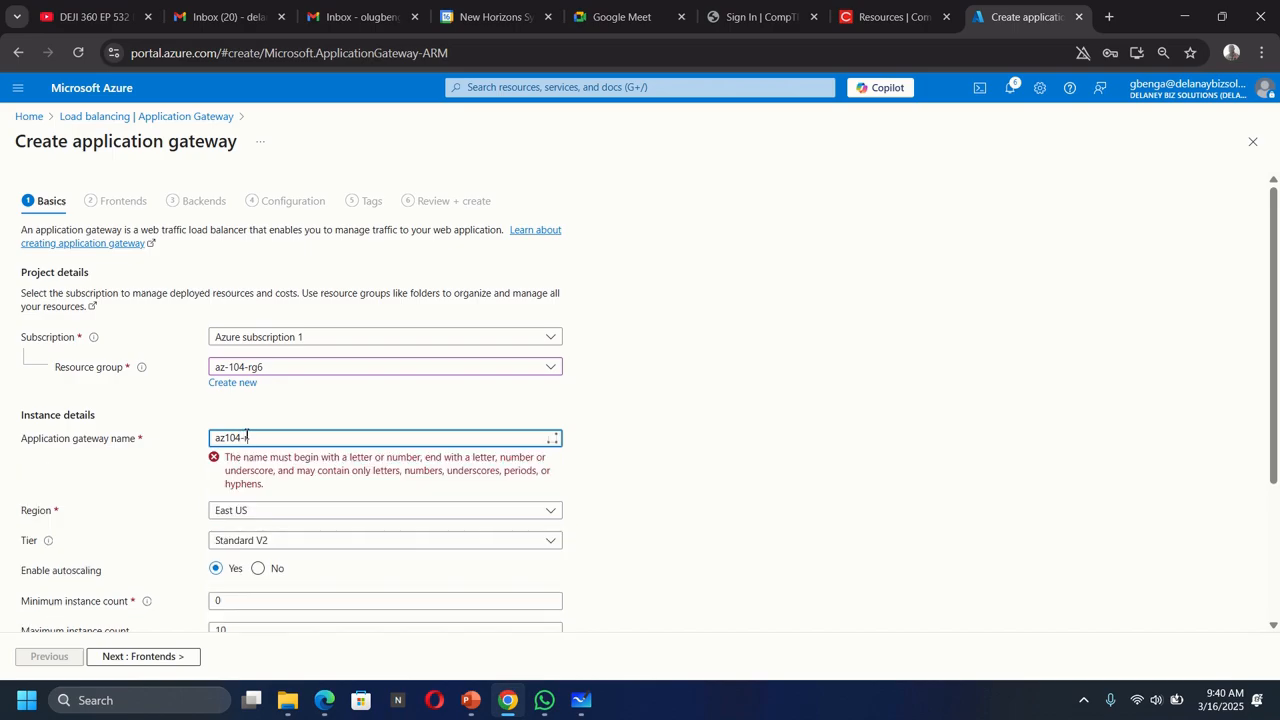
pyautogui.write('g6')
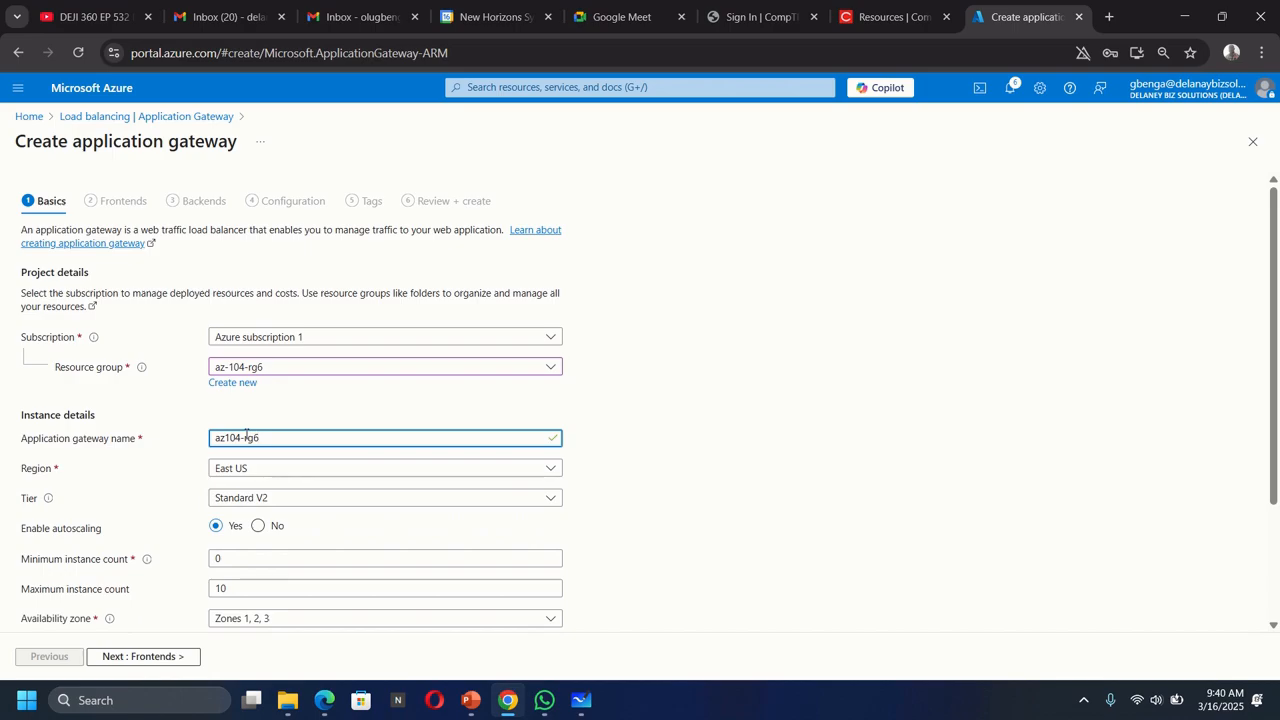
pyautogui.press('BackSpace')
pyautogui.press('BackSpace')
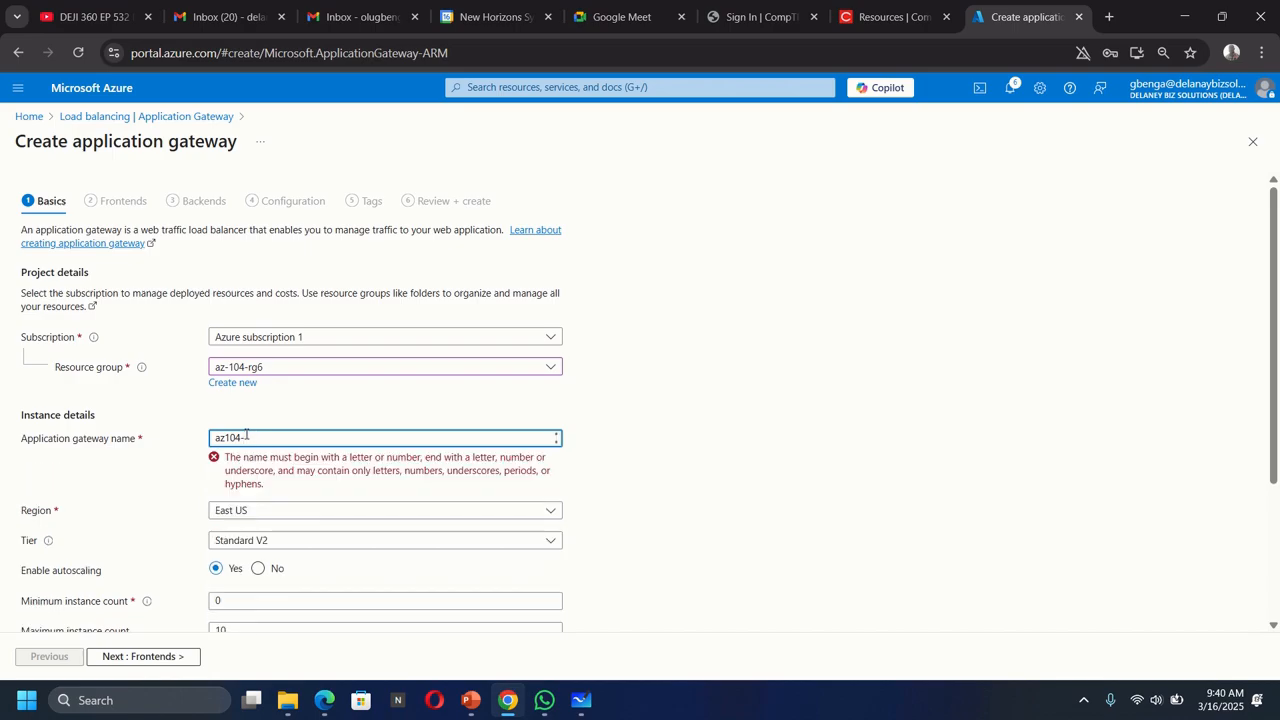
pyautogui.write('app')
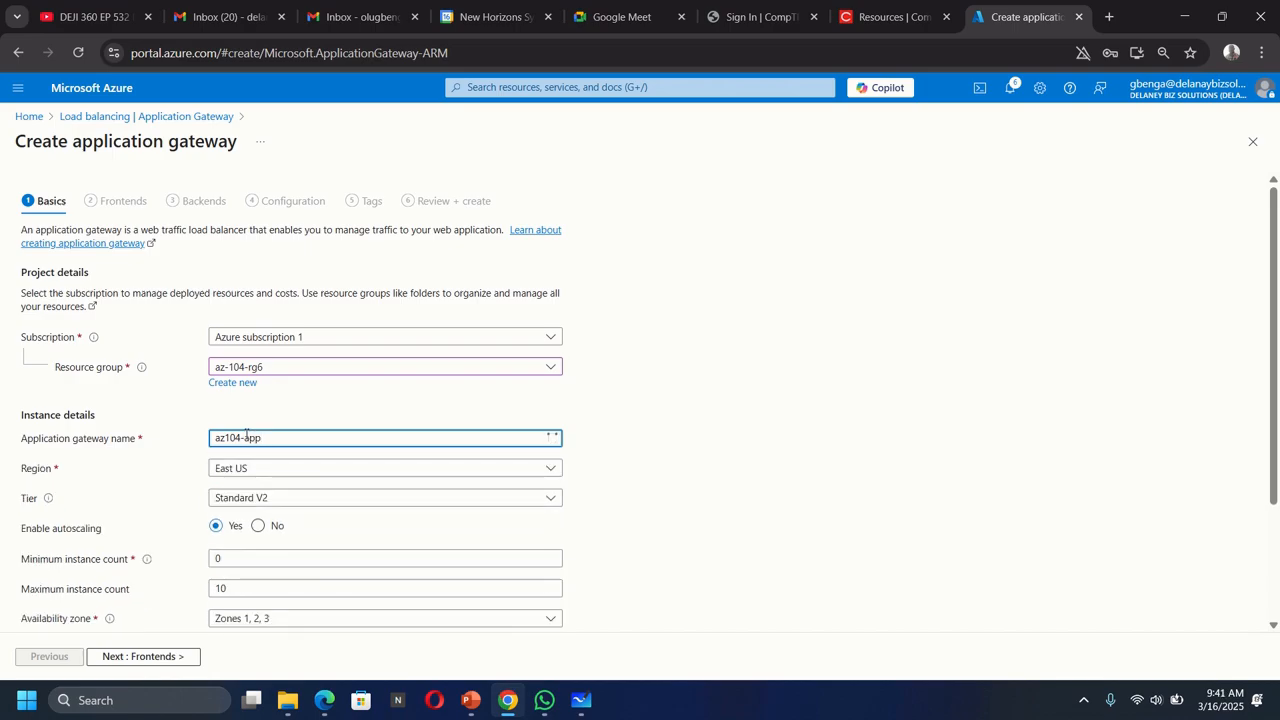
pyautogui.write('gw')
# - Turn off autoscaling for the gateway and keep only Zone 1 as its availability zone
pyautogui.scroll(-1, 701, 472)
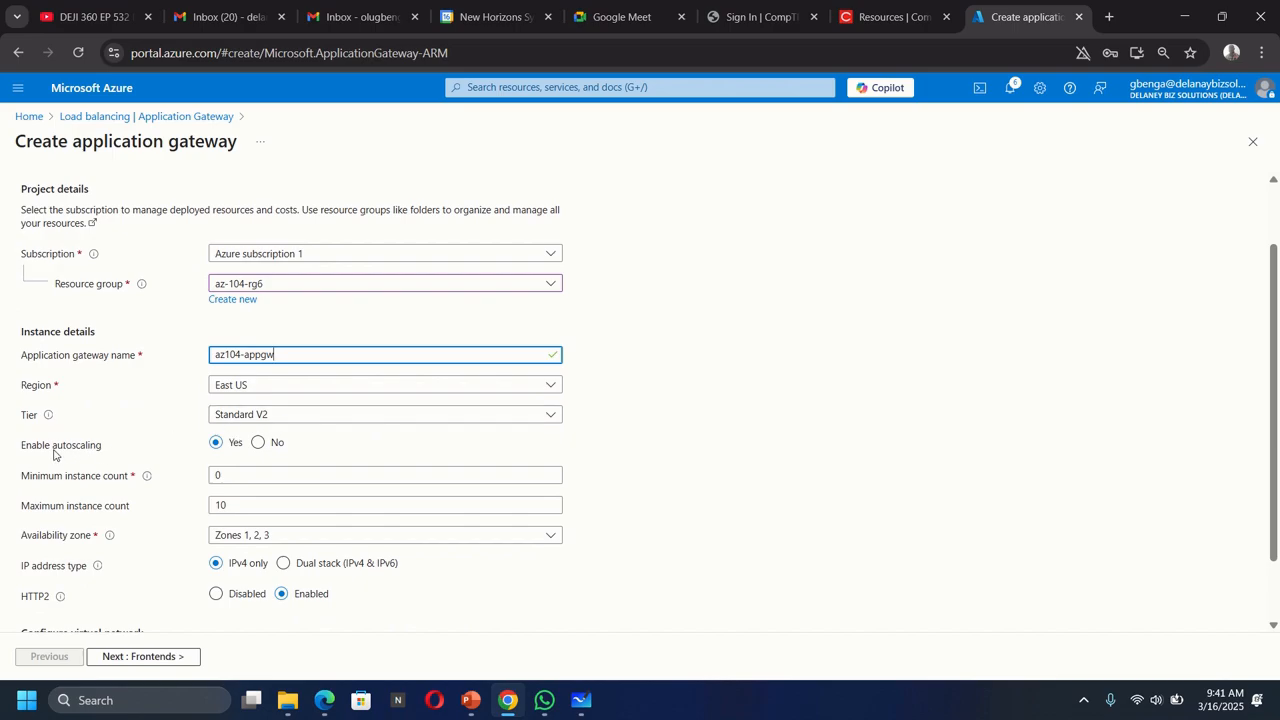
pyautogui.click(258, 443)
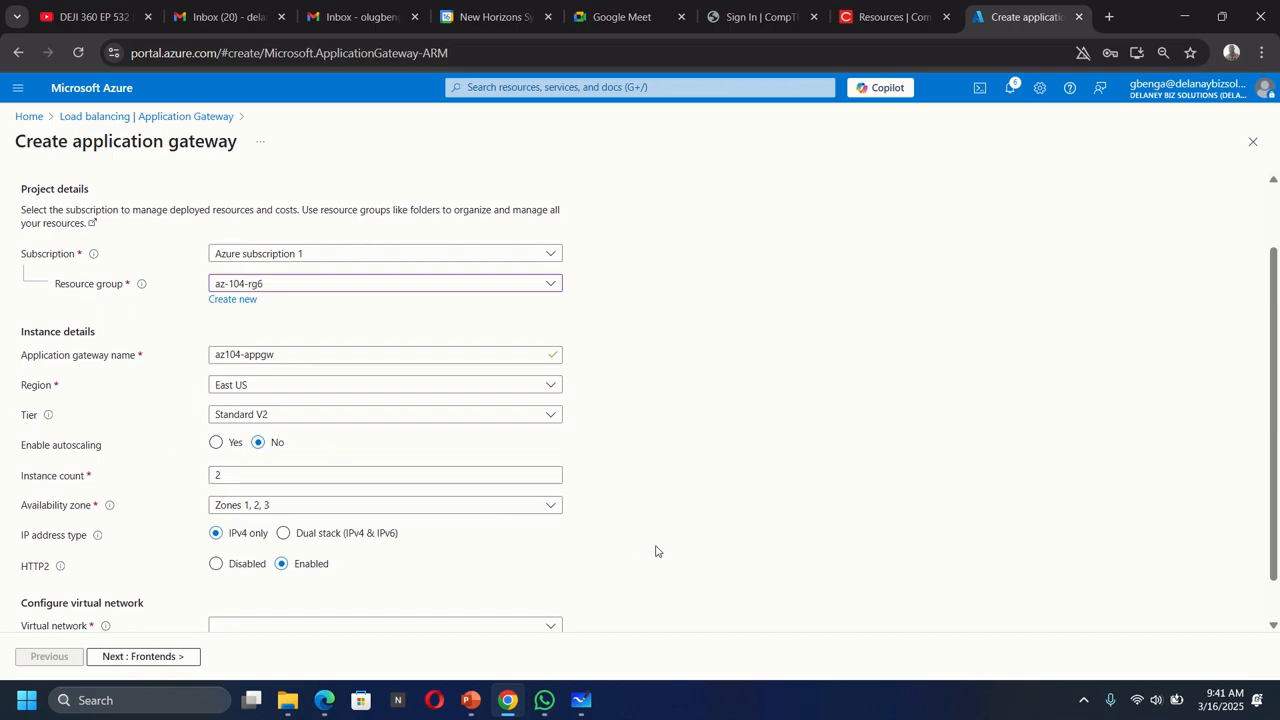
pyautogui.click(257, 507)
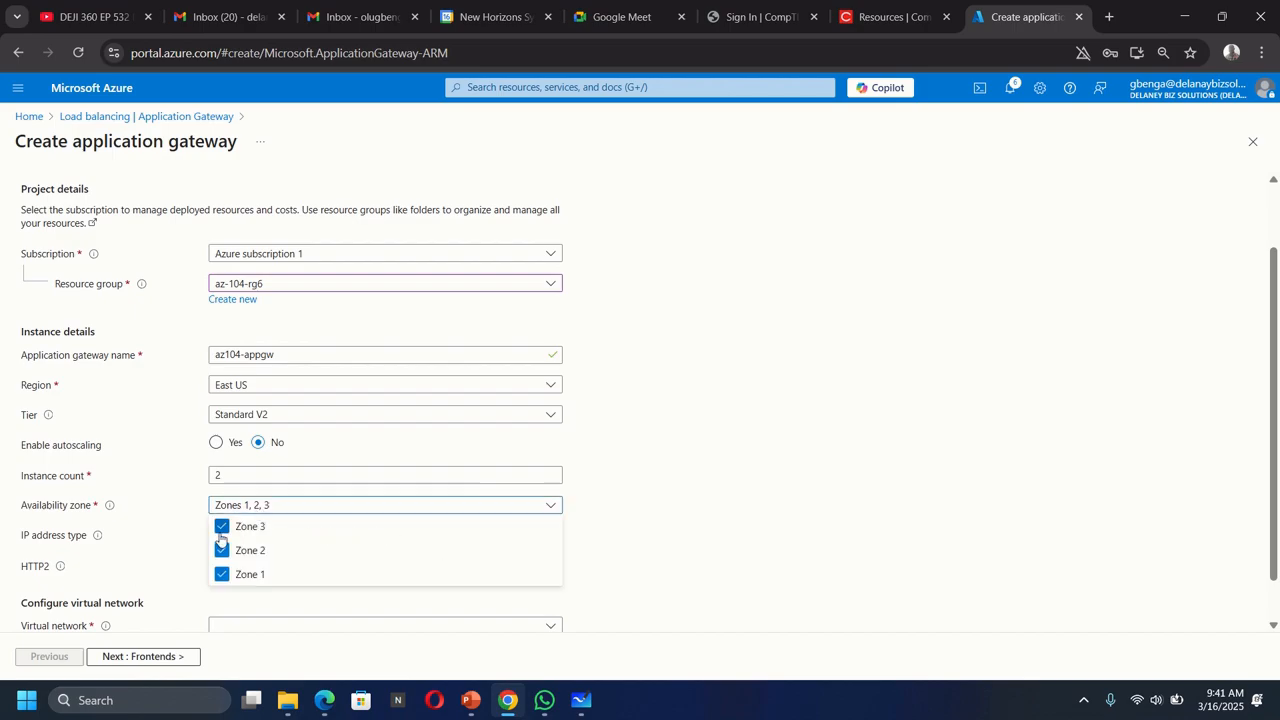
pyautogui.click(222, 527)
pyautogui.click(223, 550)
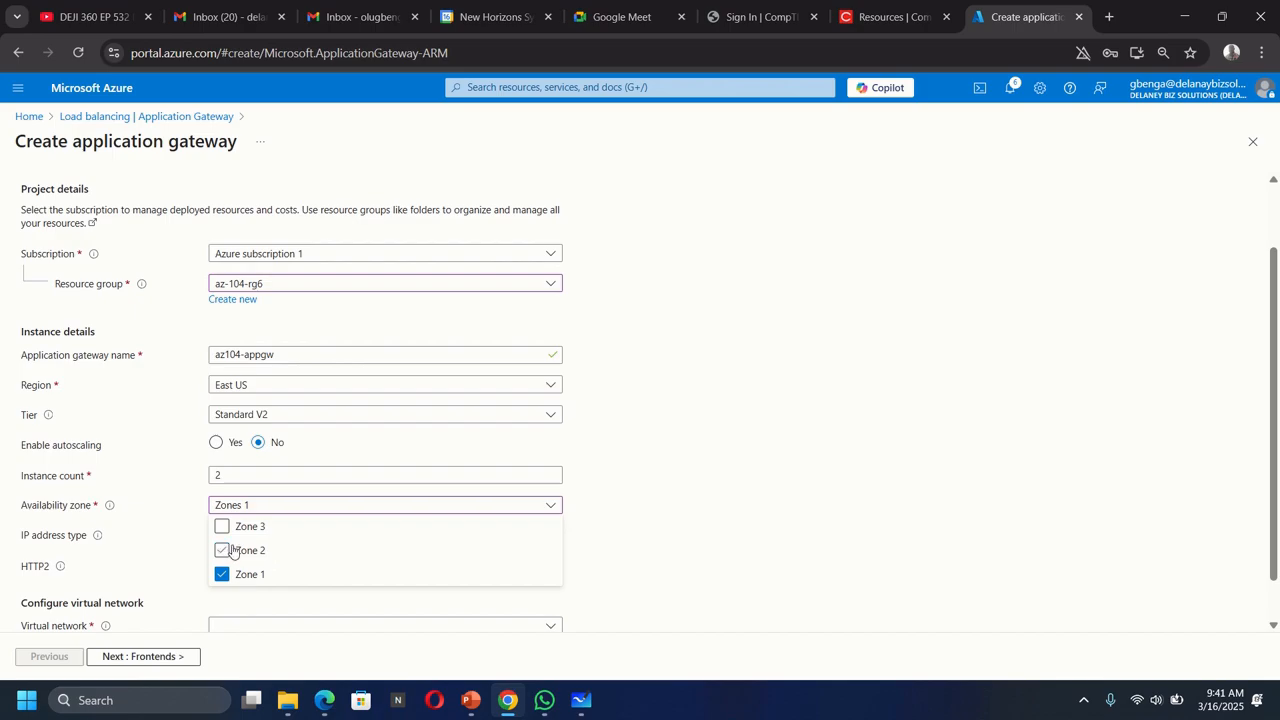
pyautogui.click(680, 498)
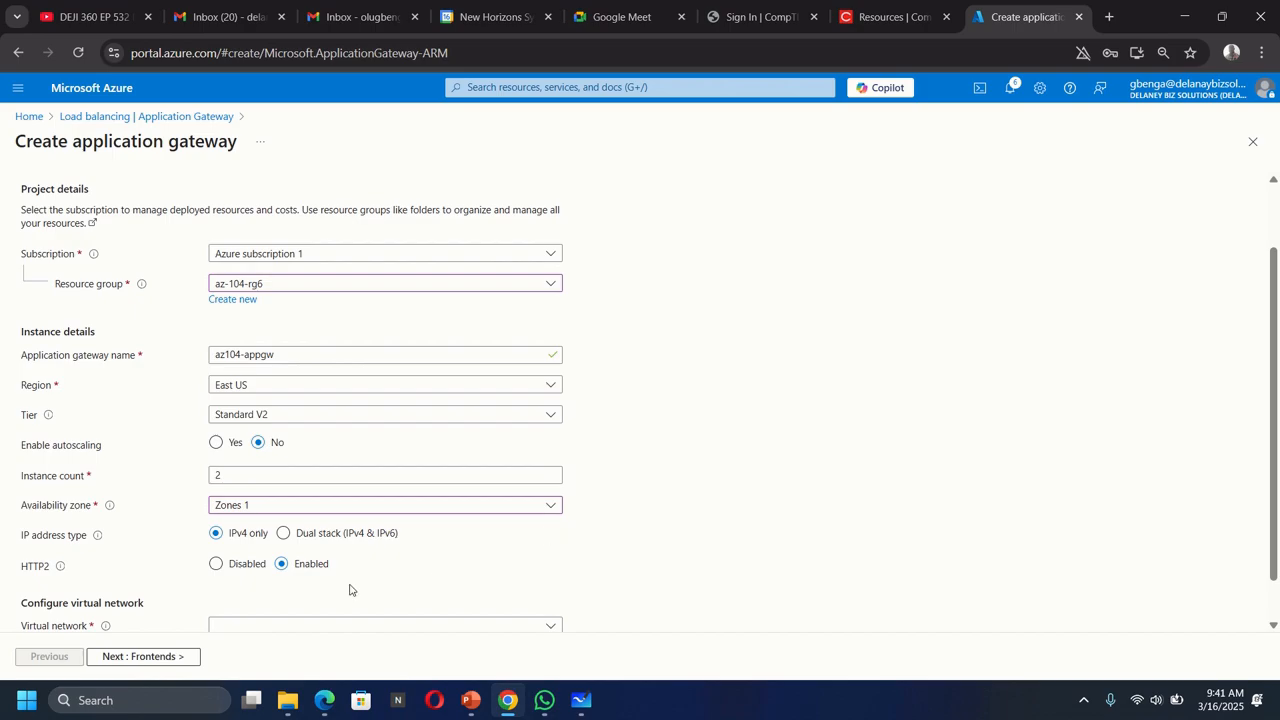
# - Disable HTTP2 and assign the gateway to the virtual network az104-06-vnet1
pyautogui.click(216, 566)
pyautogui.scroll(-1, 726, 520)
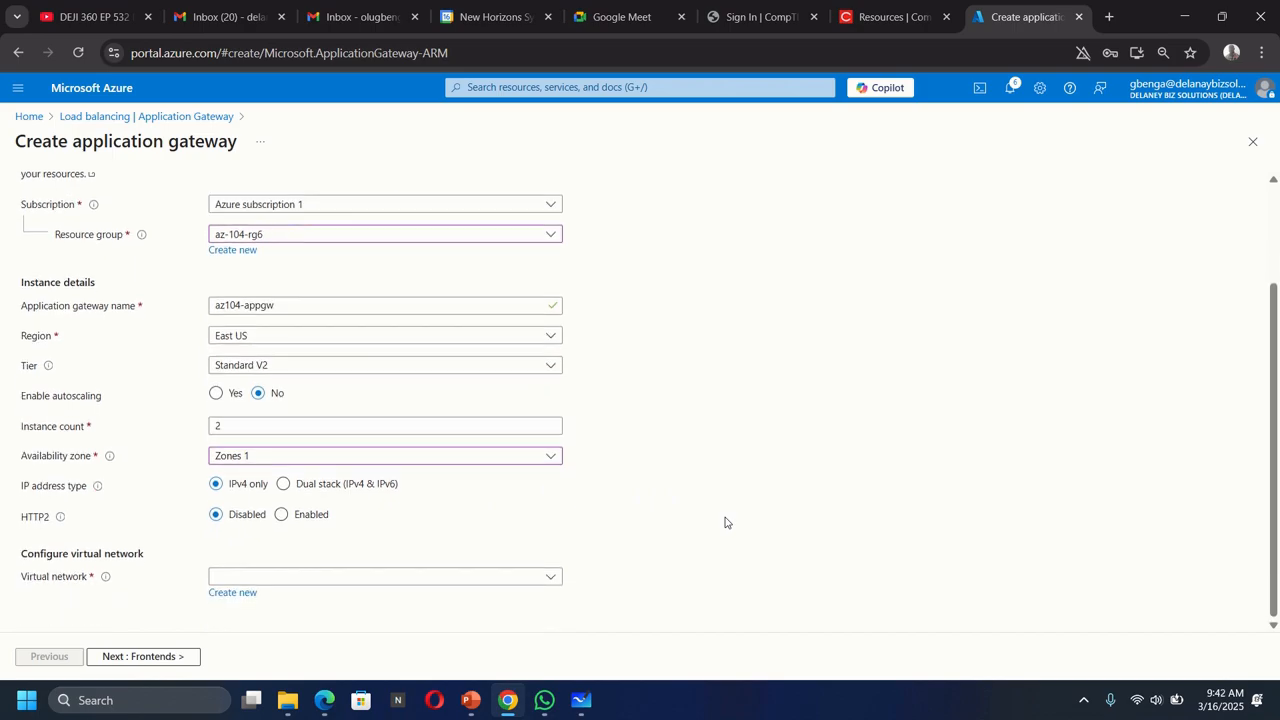
pyautogui.click(443, 577)
pyautogui.click(299, 651)
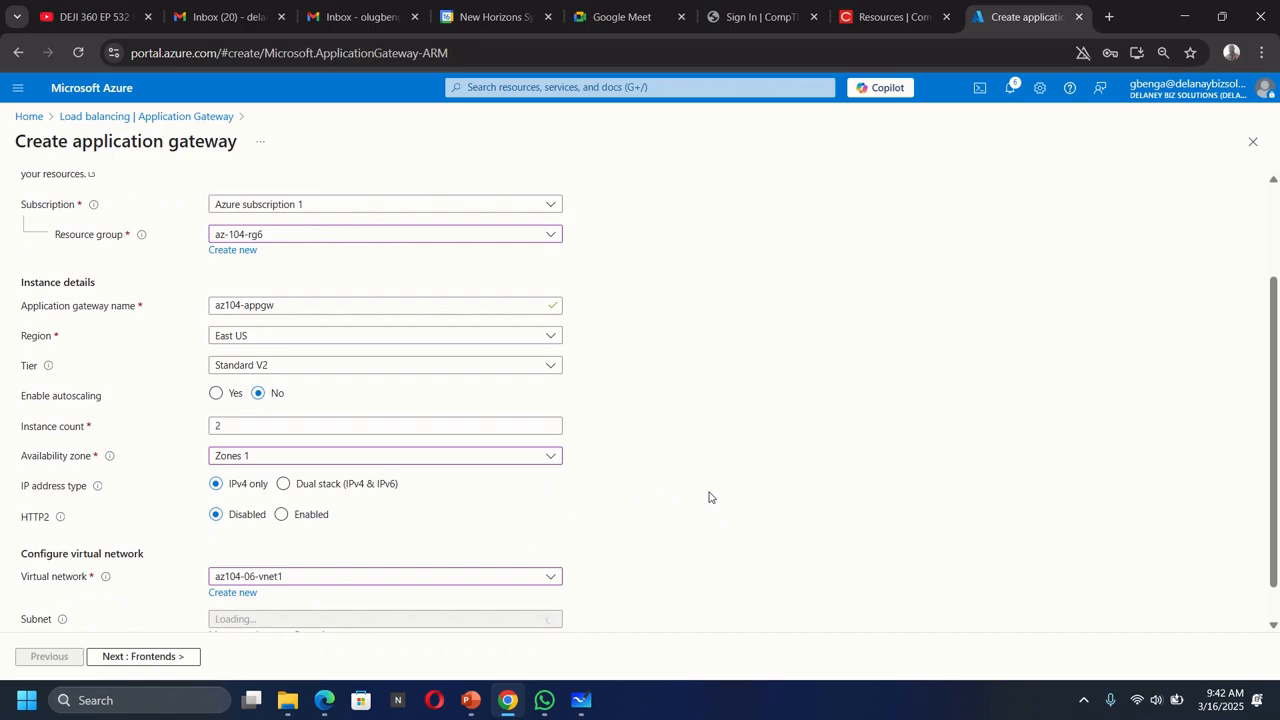
pyautogui.scroll(-1, 680, 500)
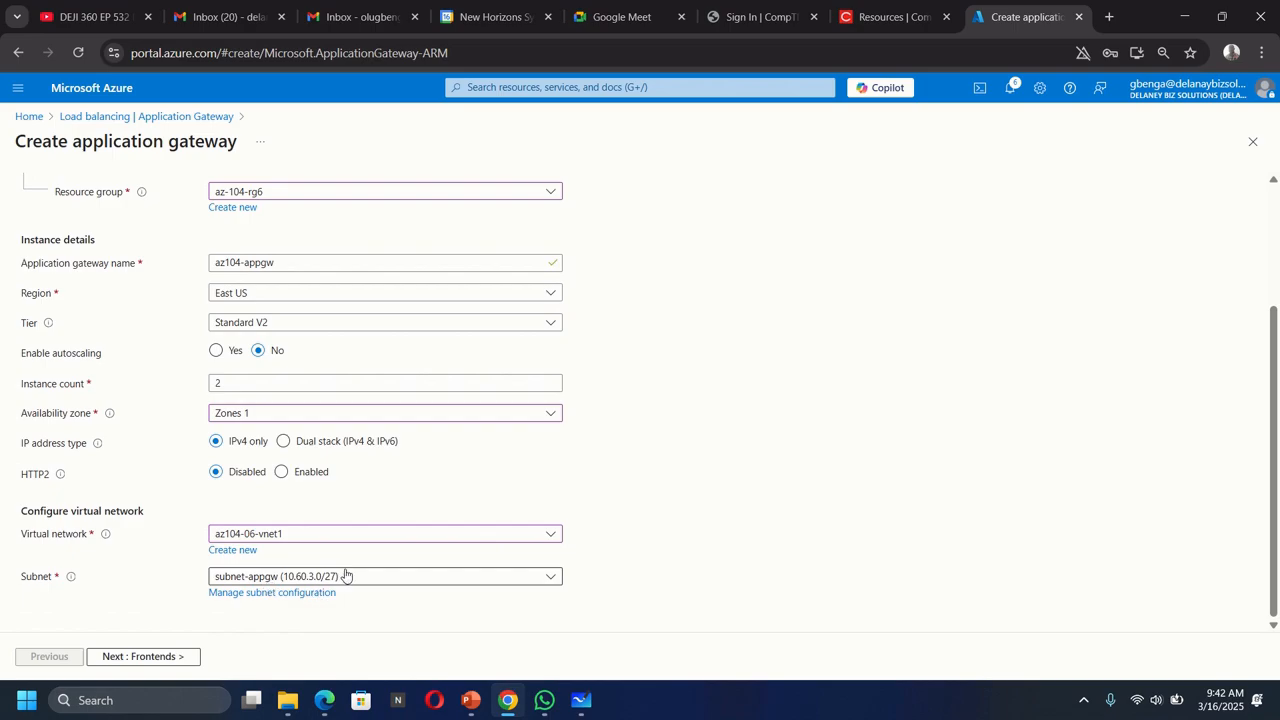
# - Continue to the gateway's frontend settings and add a new public IPv4 address named az104-gwpip
pyautogui.click(128, 657)
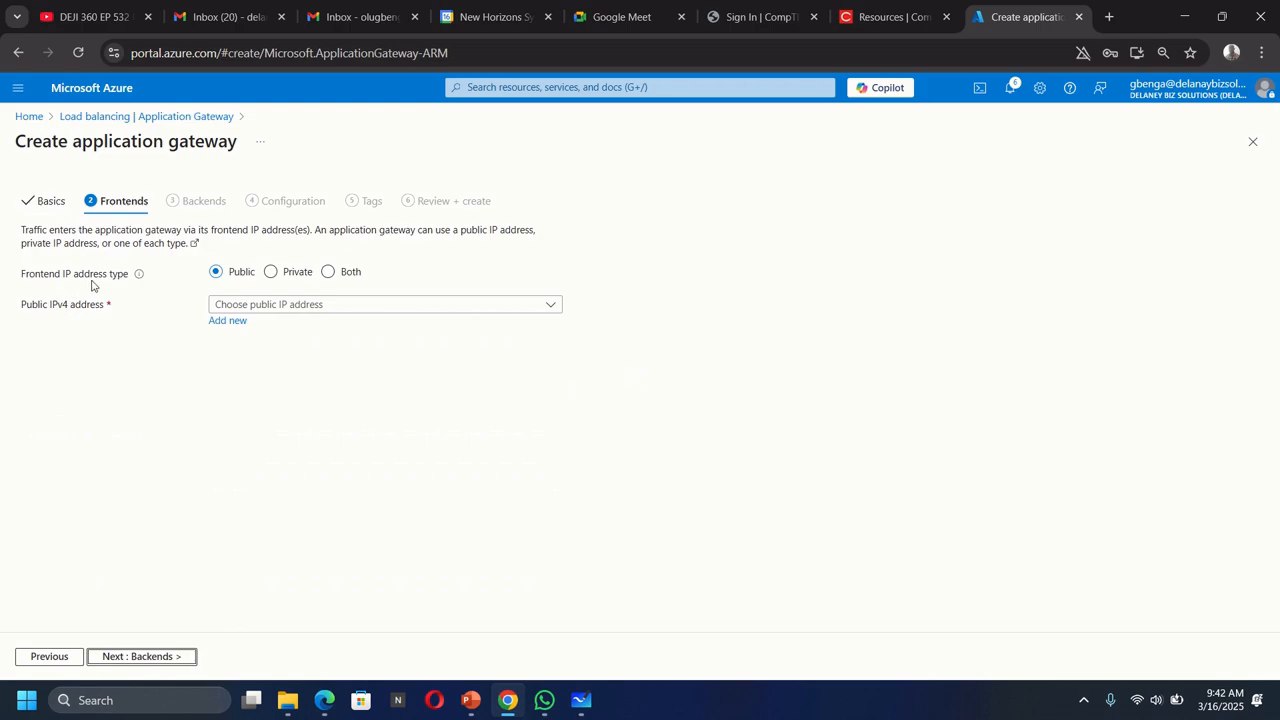
pyautogui.press('Return')
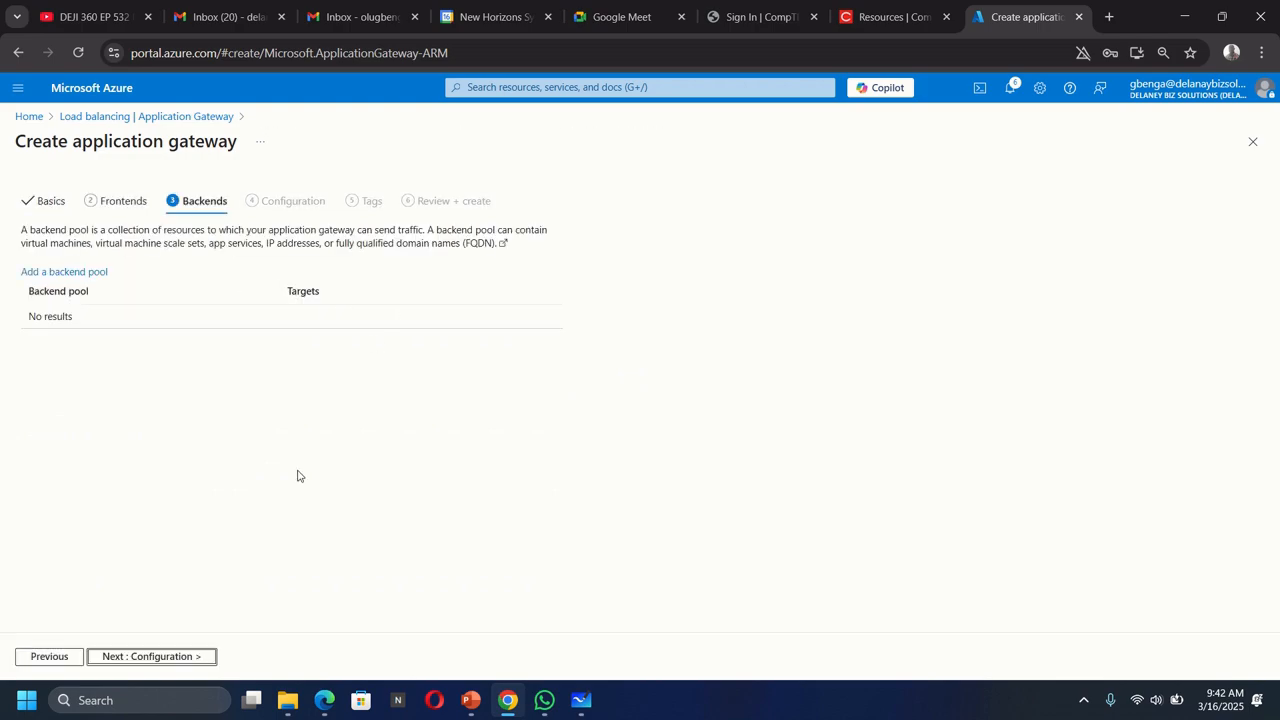
pyautogui.click(47, 657)
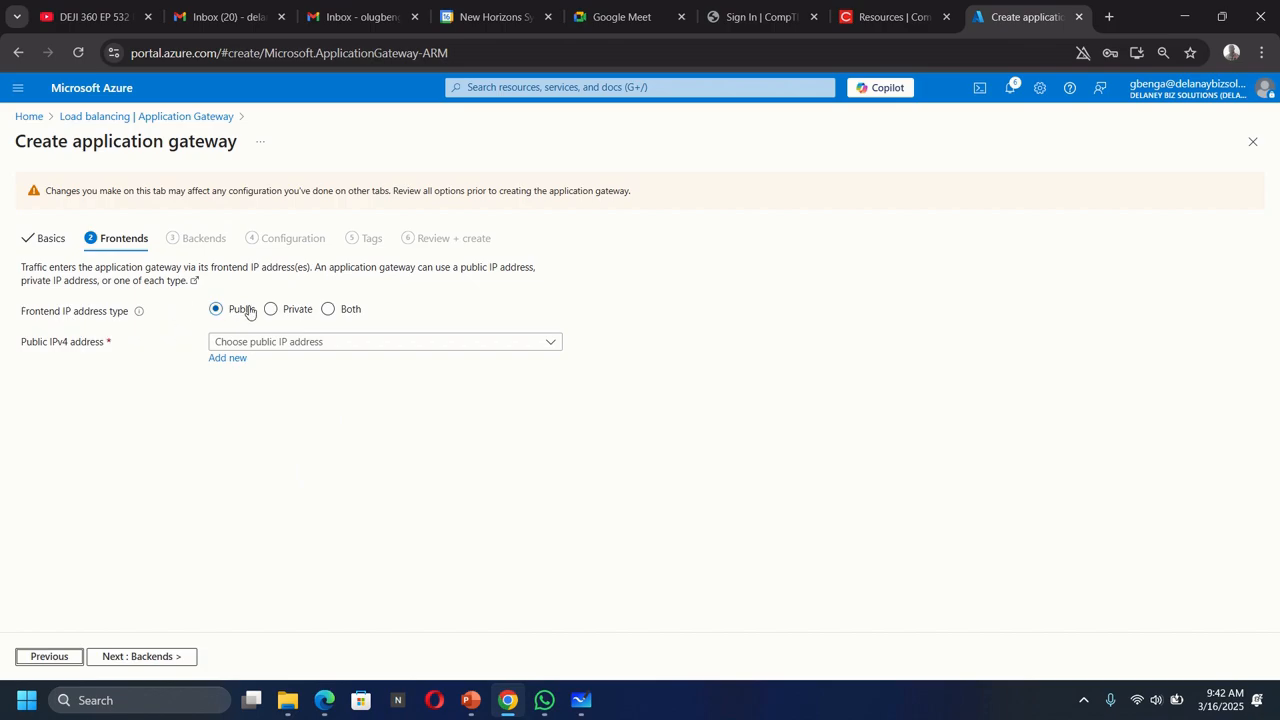
pyautogui.click(226, 358)
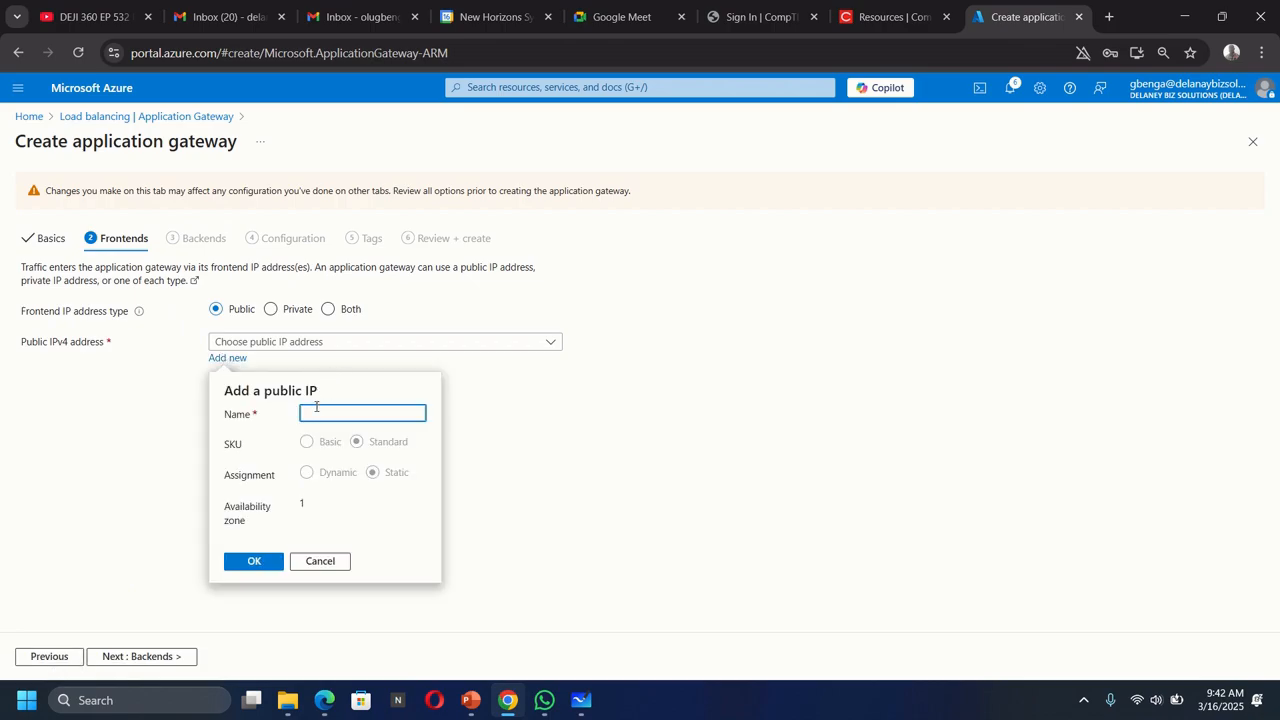
pyautogui.write('az104-')
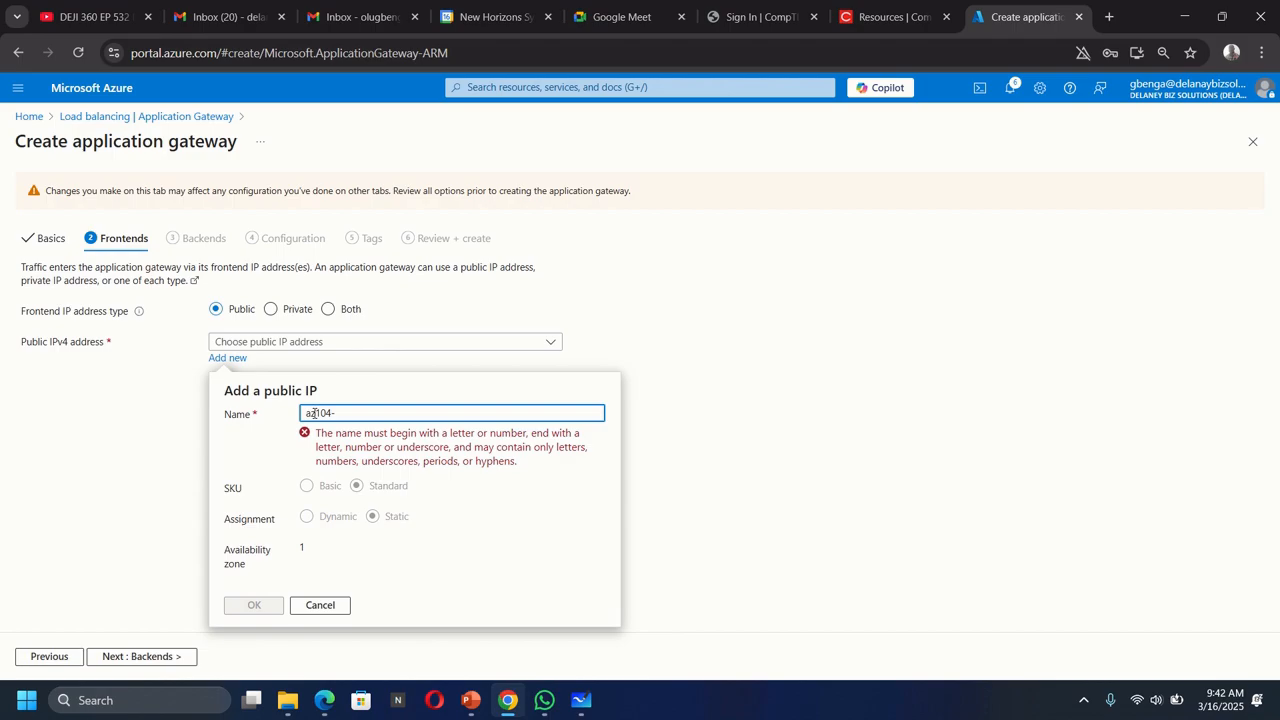
pyautogui.write('gw')
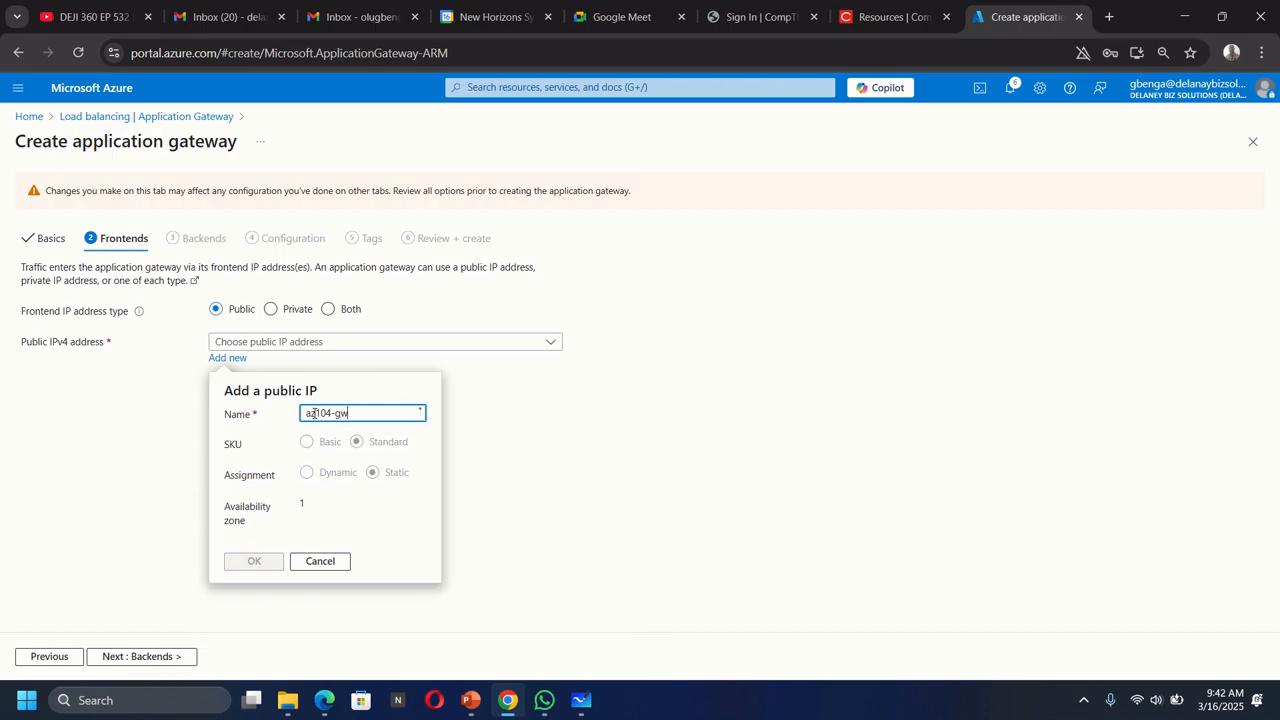
pyautogui.write('pip')
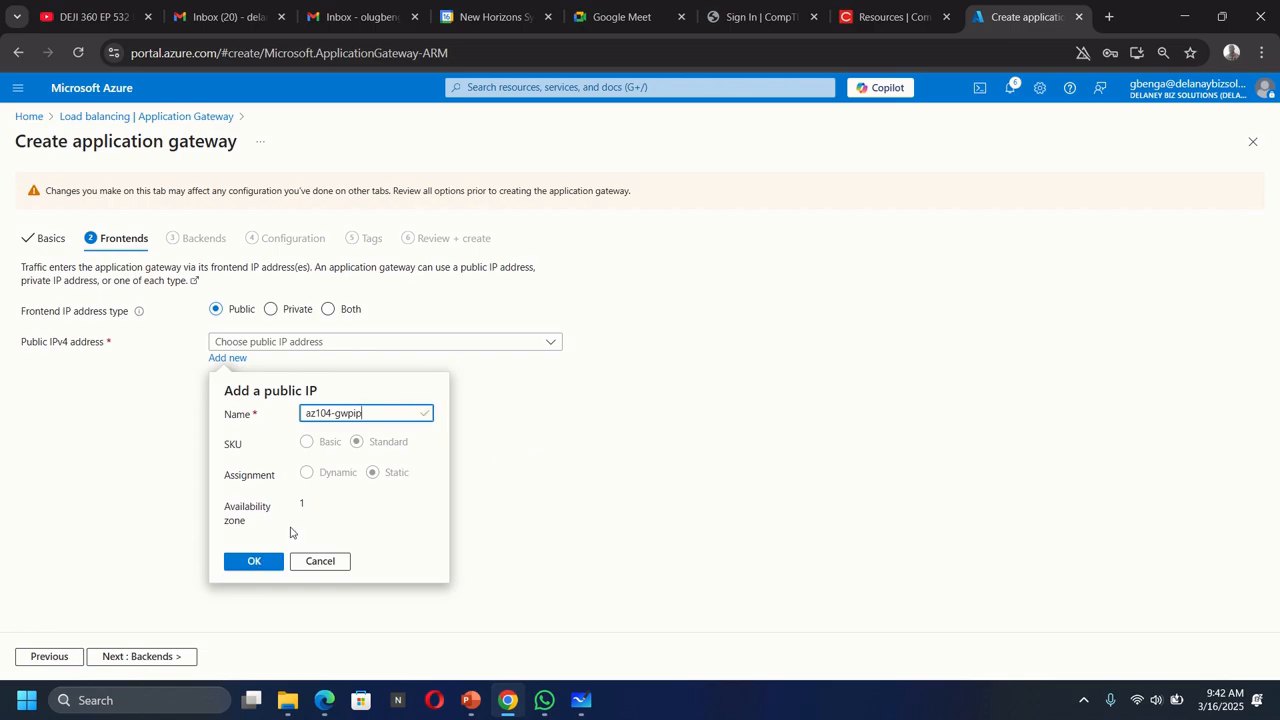
pyautogui.click(240, 562)
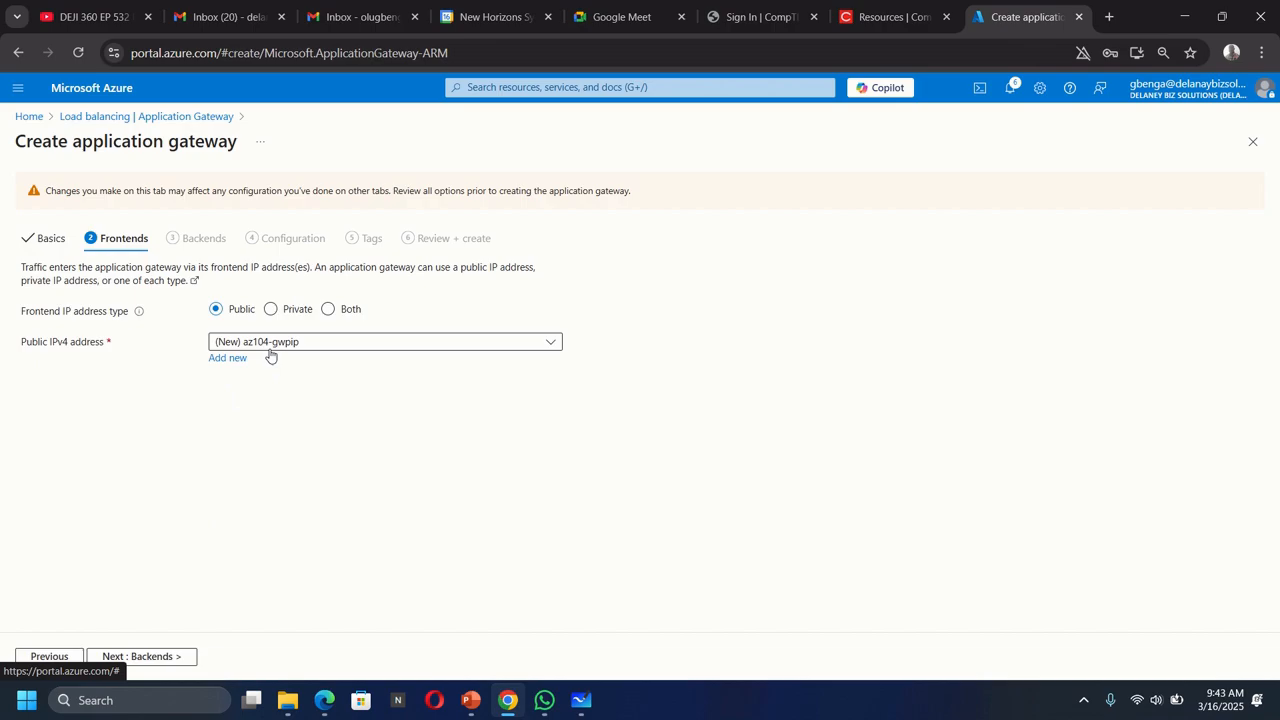
pyautogui.click(231, 358)
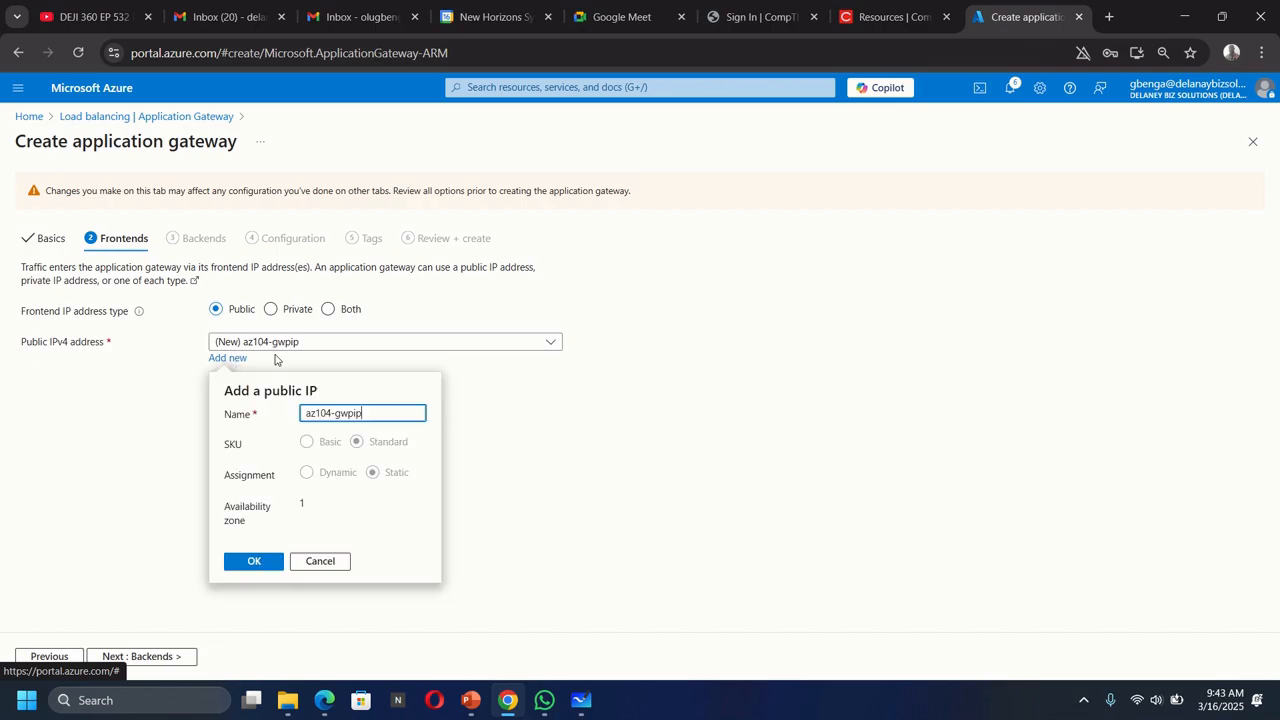
pyautogui.click(316, 560)
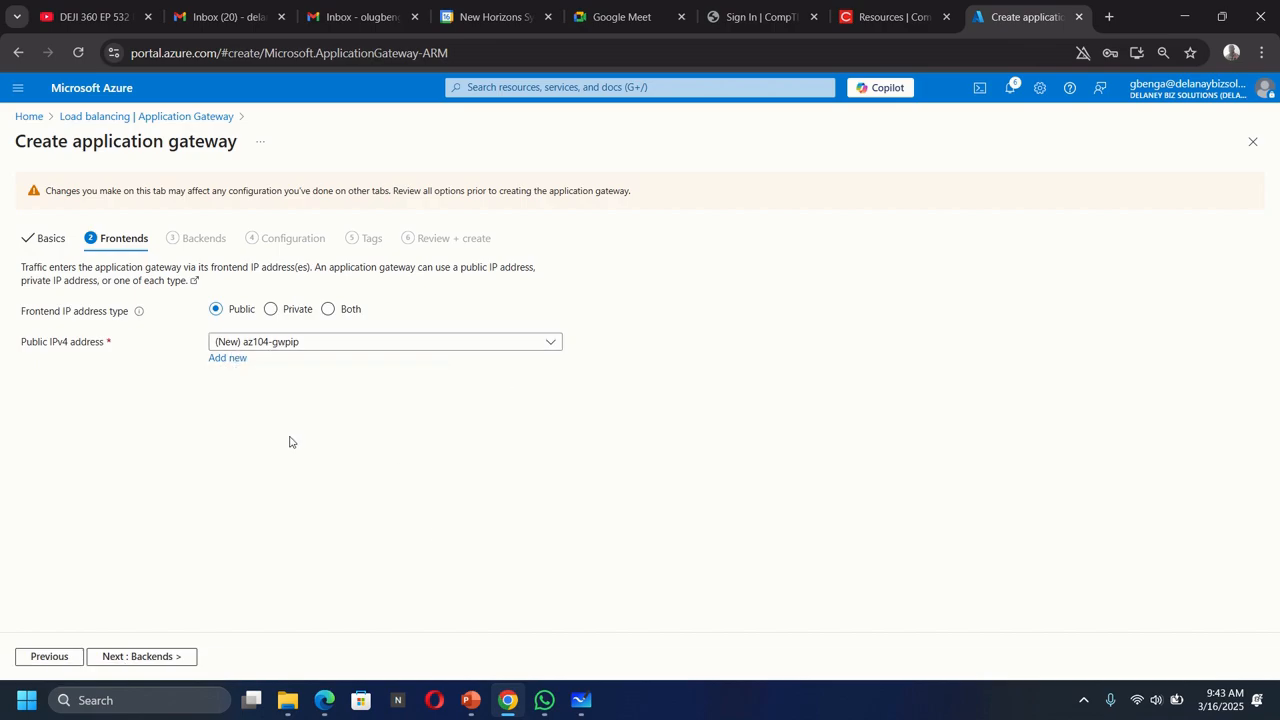
# - Continue to the backend settings and start a new backend pool named az104-appgwbe
pyautogui.click(140, 657)
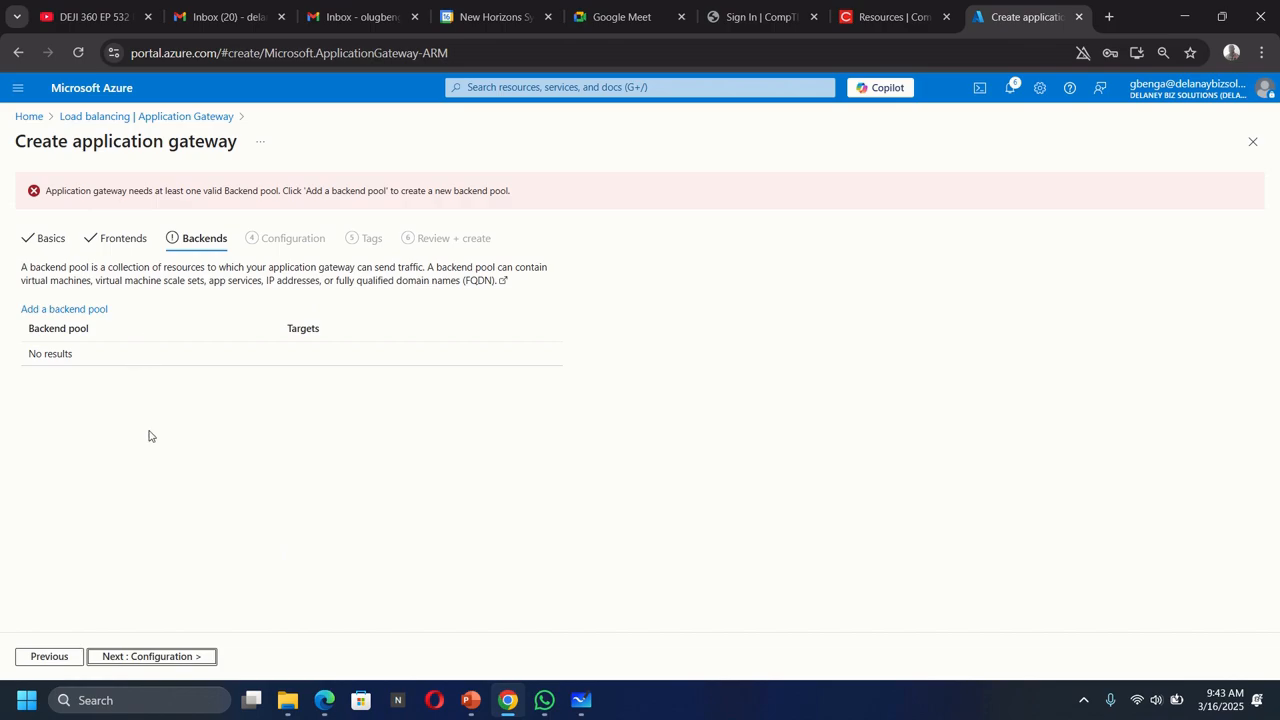
pyautogui.click(45, 309)
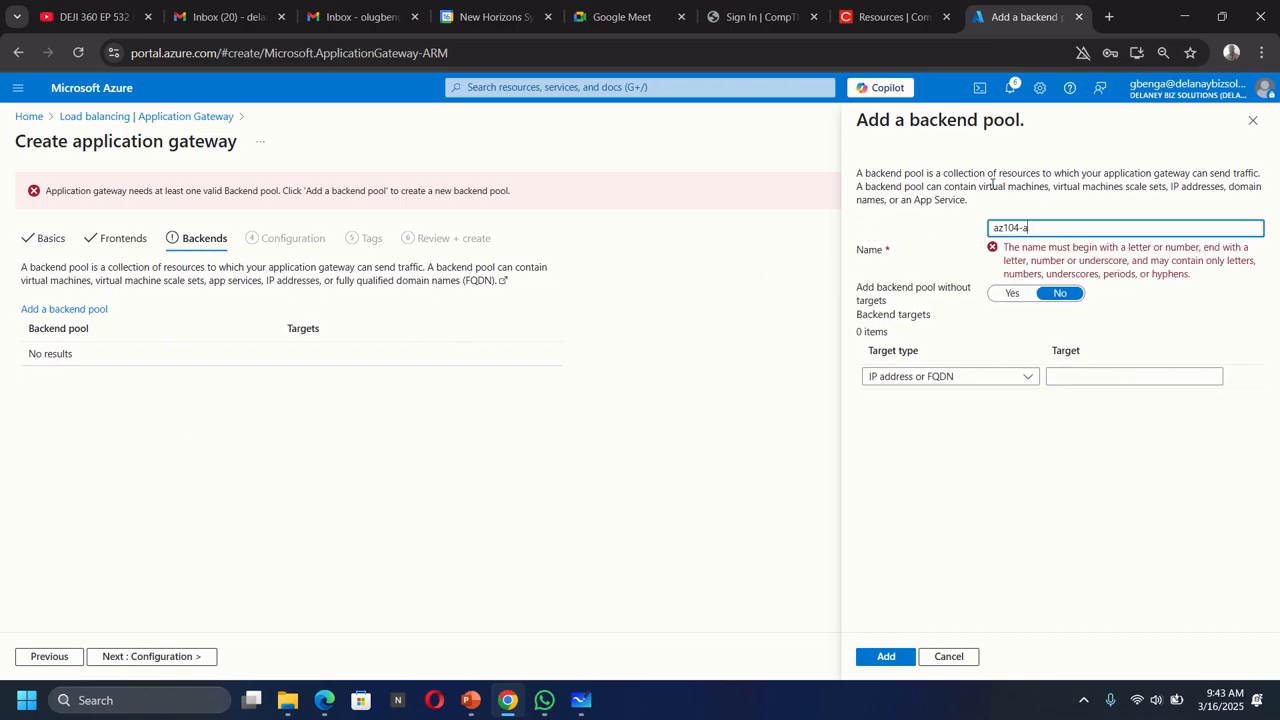
pyautogui.write('ppg')
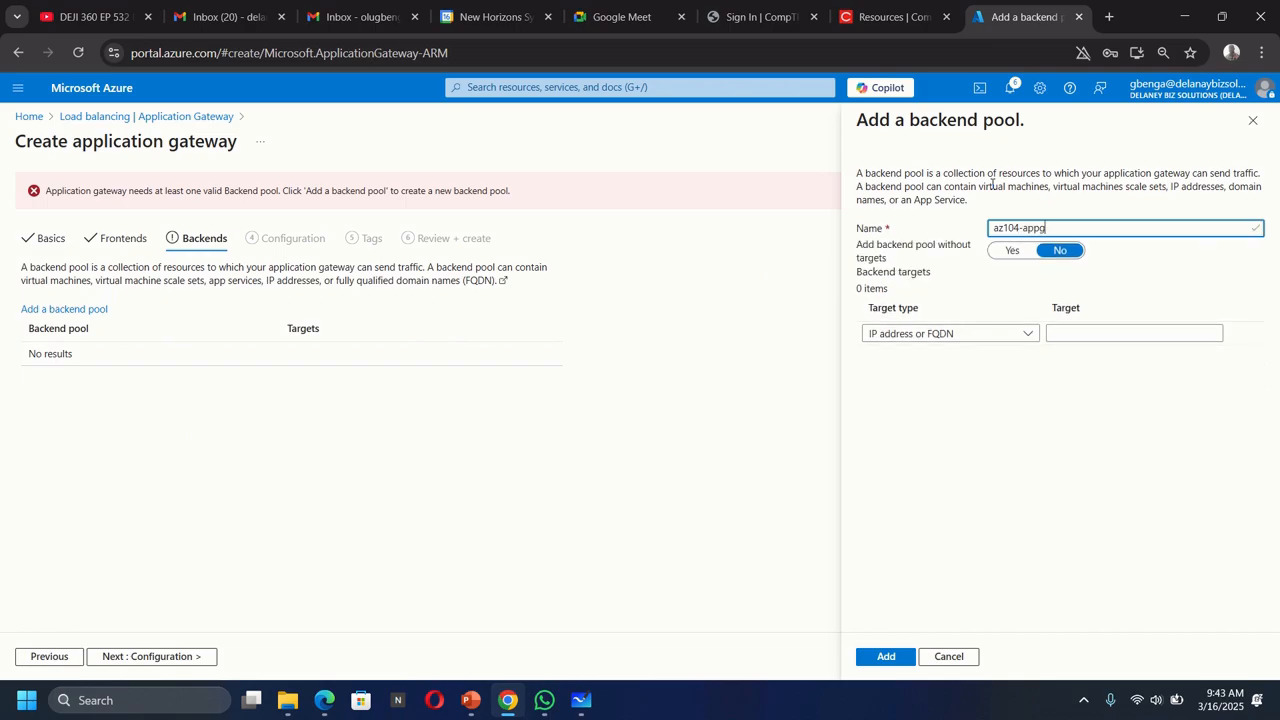
pyautogui.write('wbe')
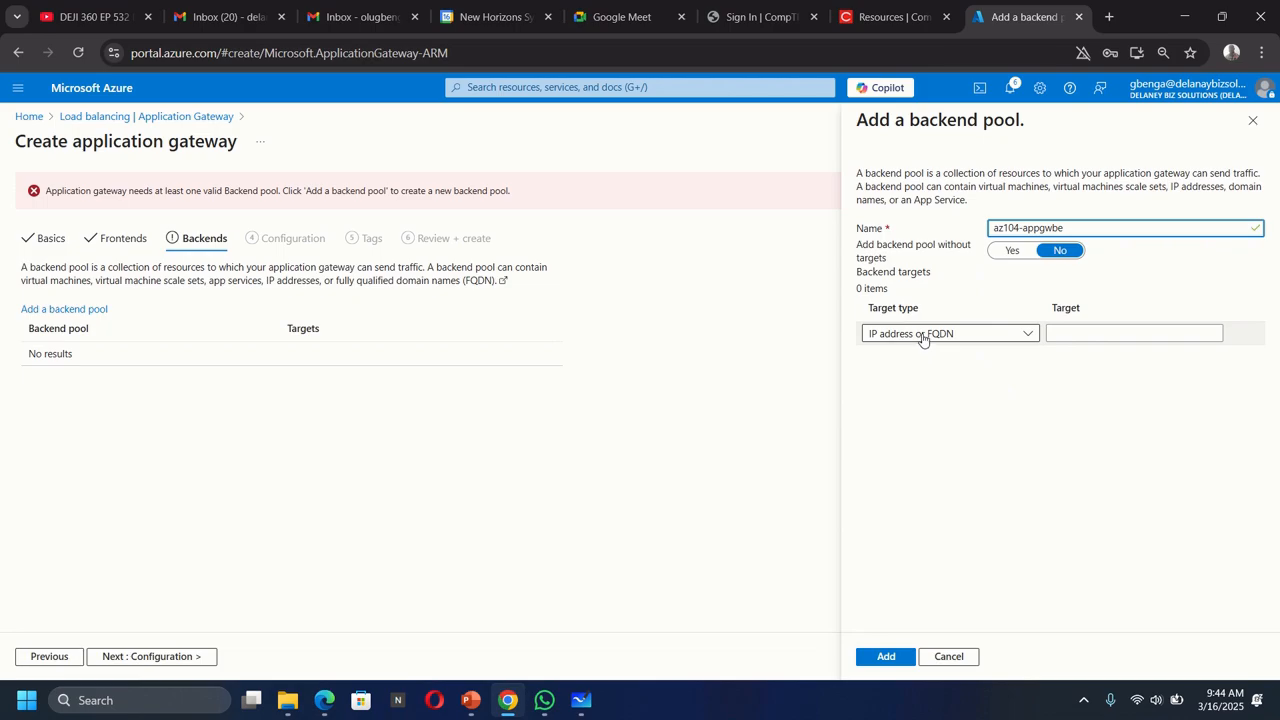
# - Give the az104-appgwbe pool two virtual machine targets, az104-06-nic1 (10.60.1.4) and az104-06-nic2 (10.60.2.4)
pyautogui.click(923, 337)
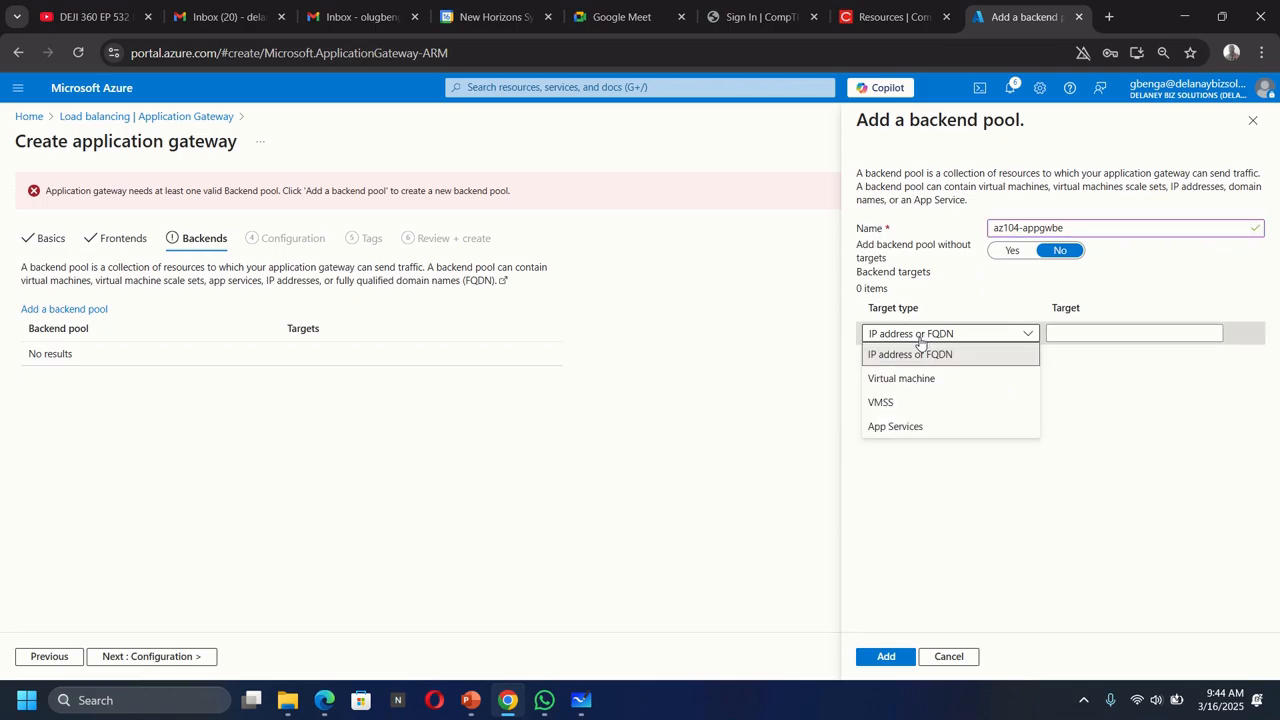
pyautogui.click(918, 380)
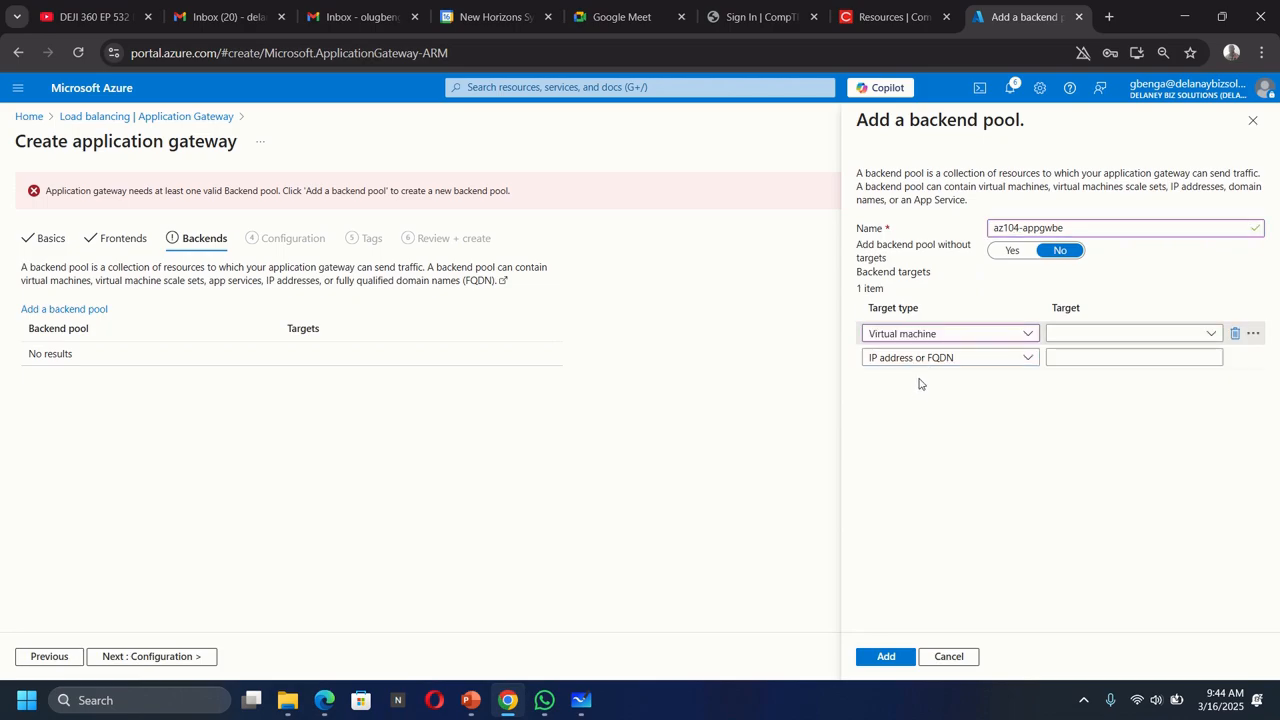
pyautogui.click(1166, 338)
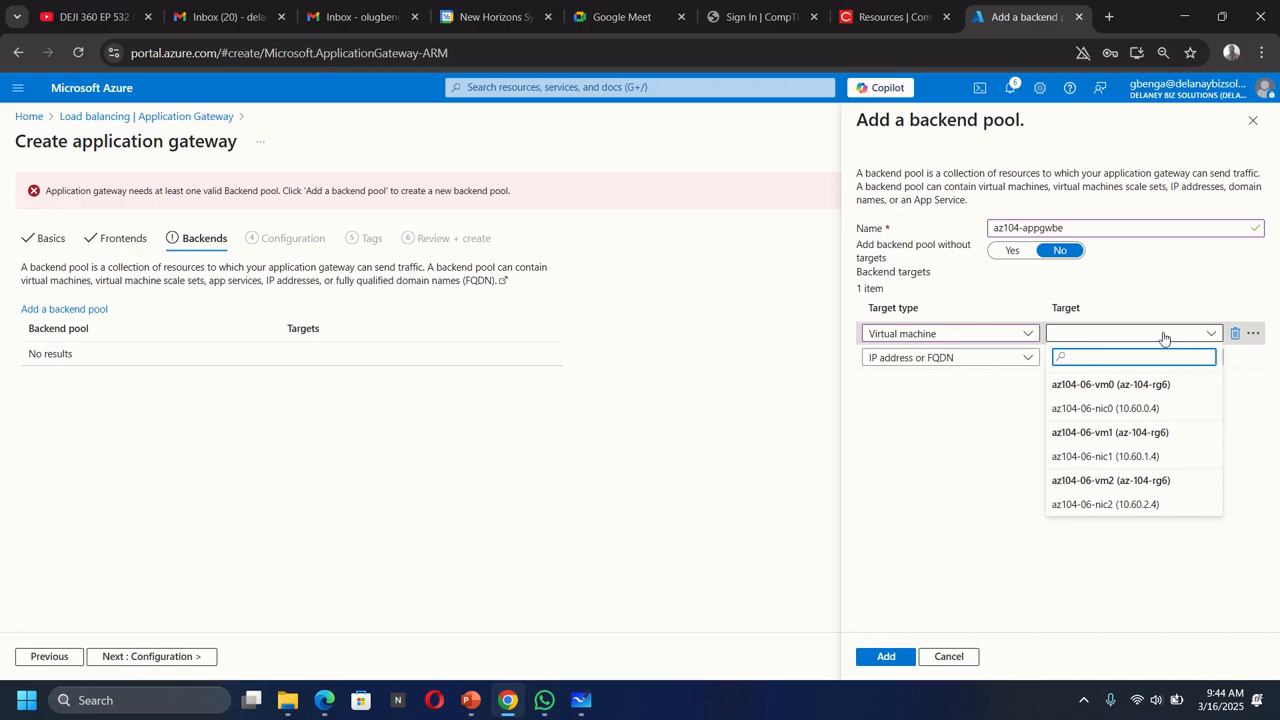
pyautogui.click(1100, 458)
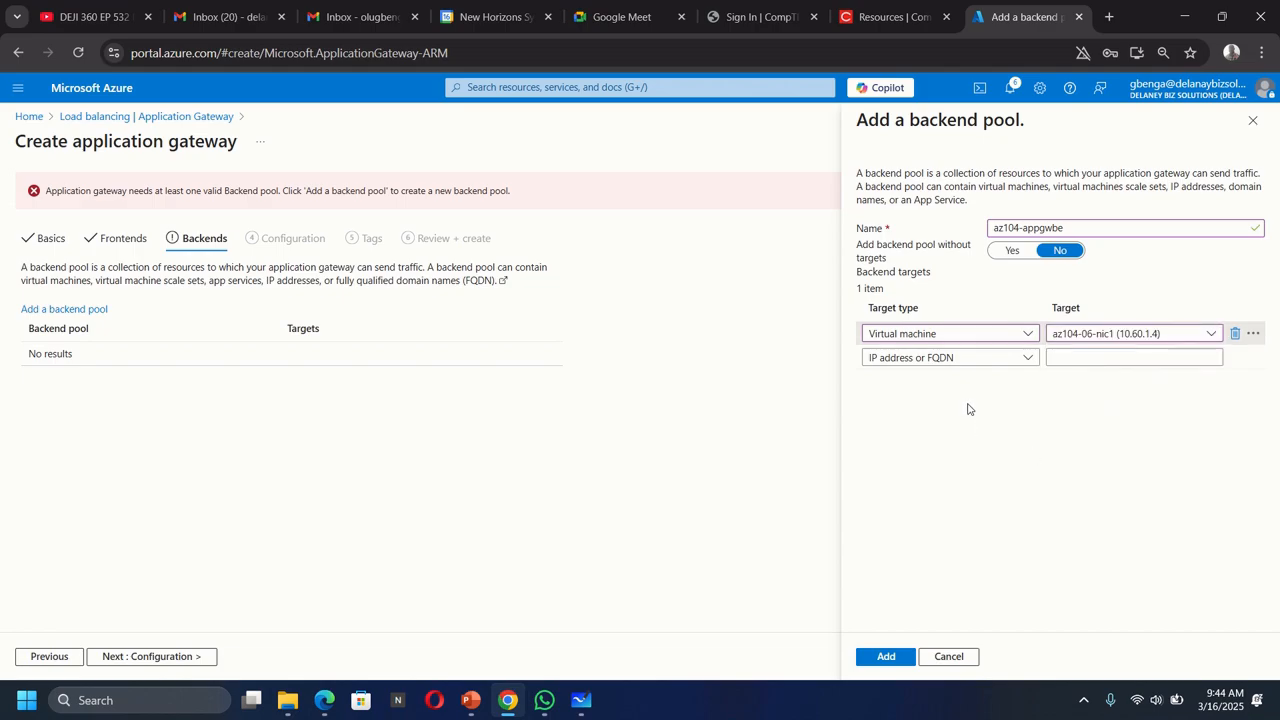
pyautogui.click(1020, 358)
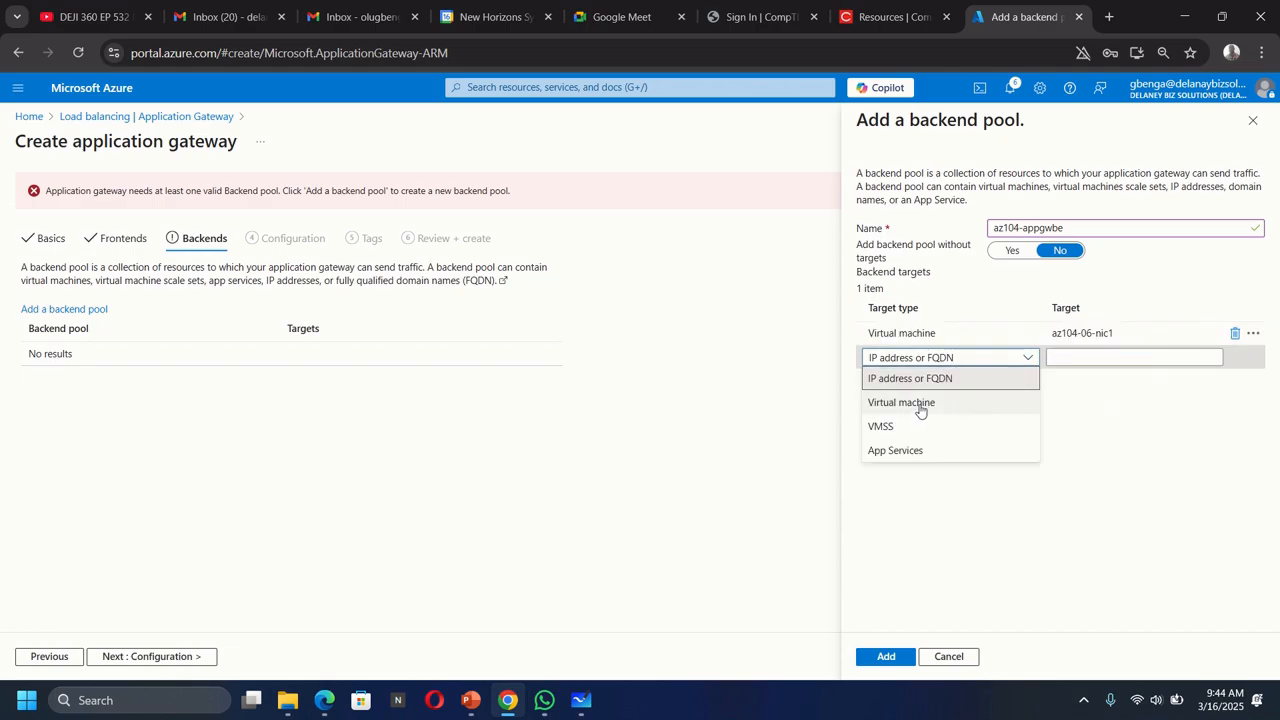
pyautogui.click(920, 410)
pyautogui.click(1131, 362)
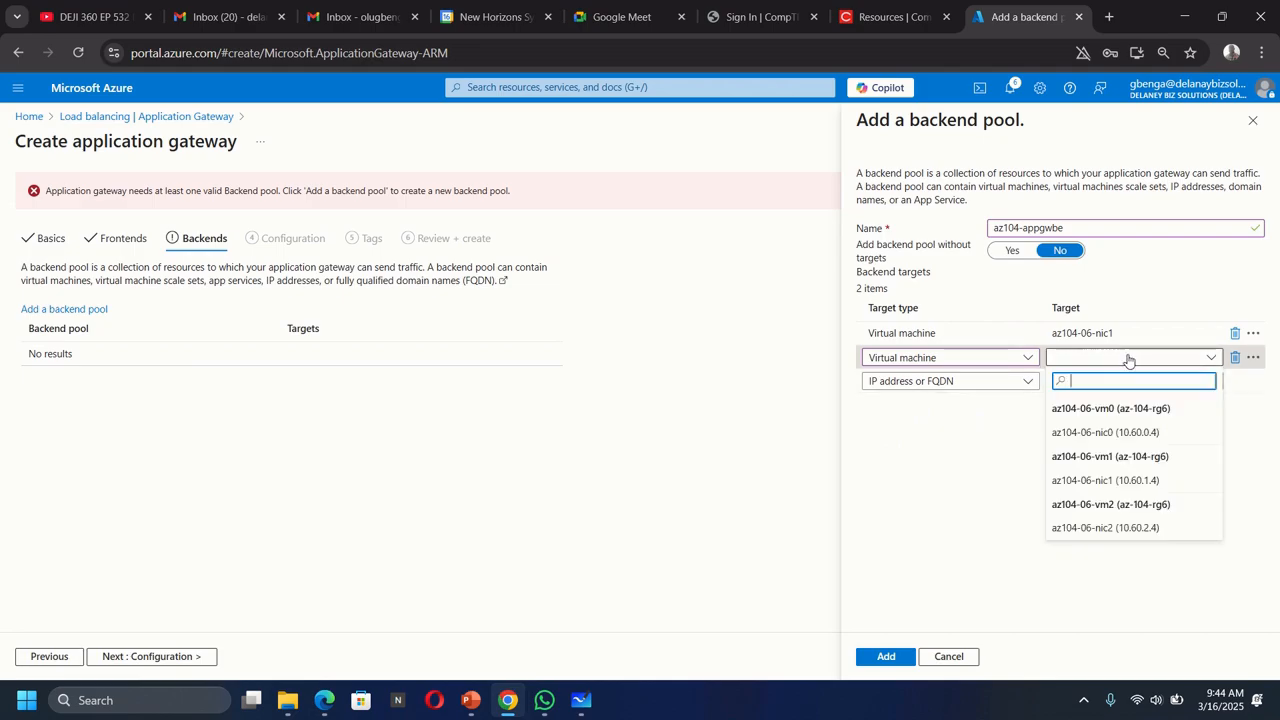
pyautogui.click(1103, 528)
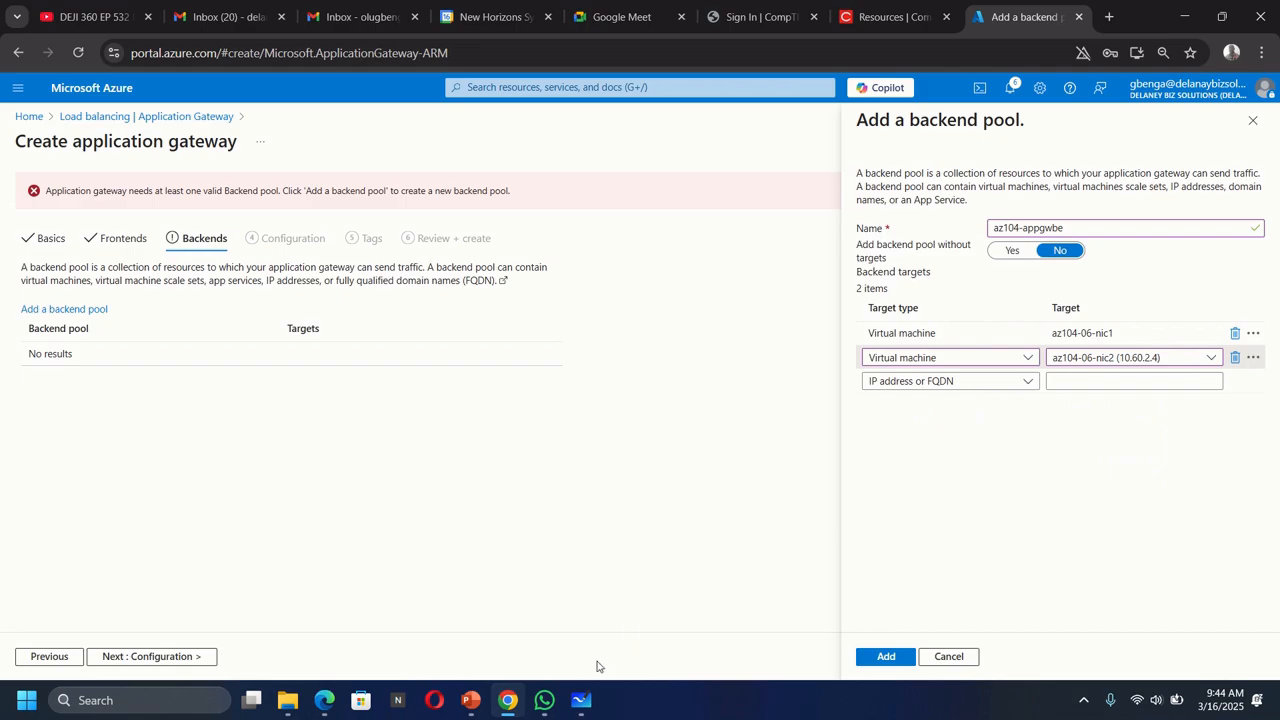
# - Switch to Microsoft Whiteboard and choose the black pen for inking on the network diagram
pyautogui.moveTo(581, 698)
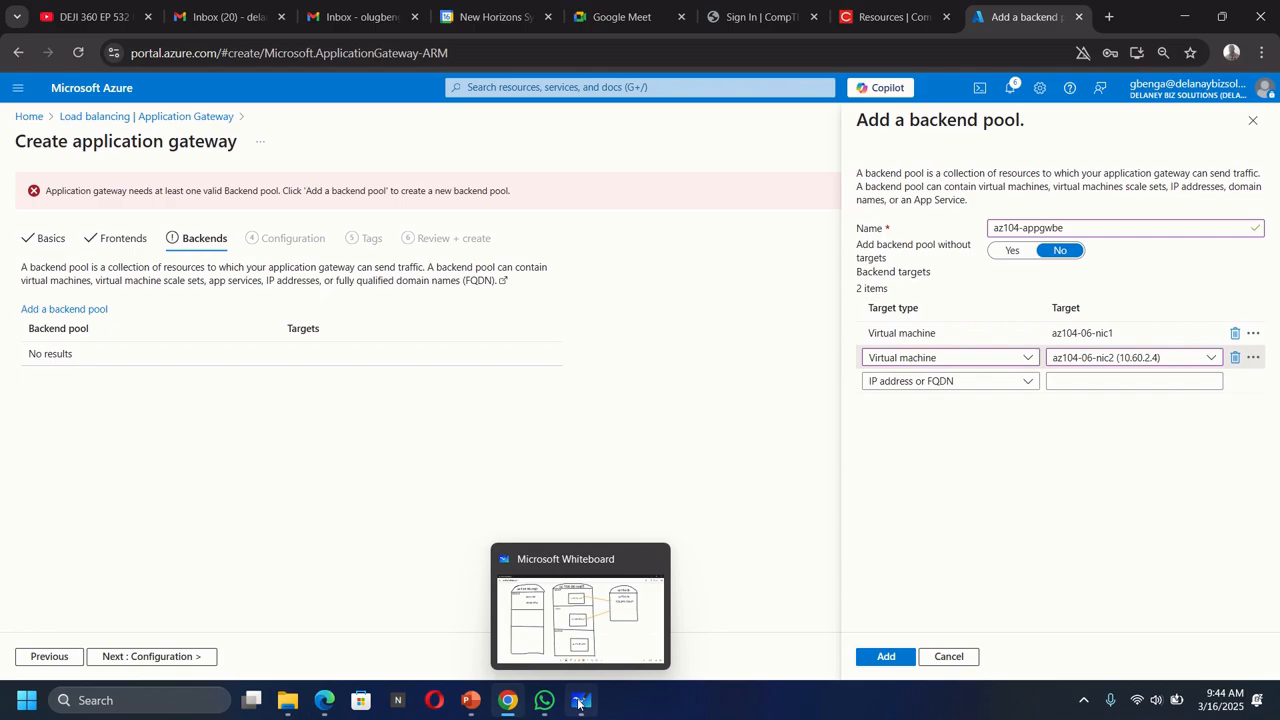
pyautogui.click(579, 701)
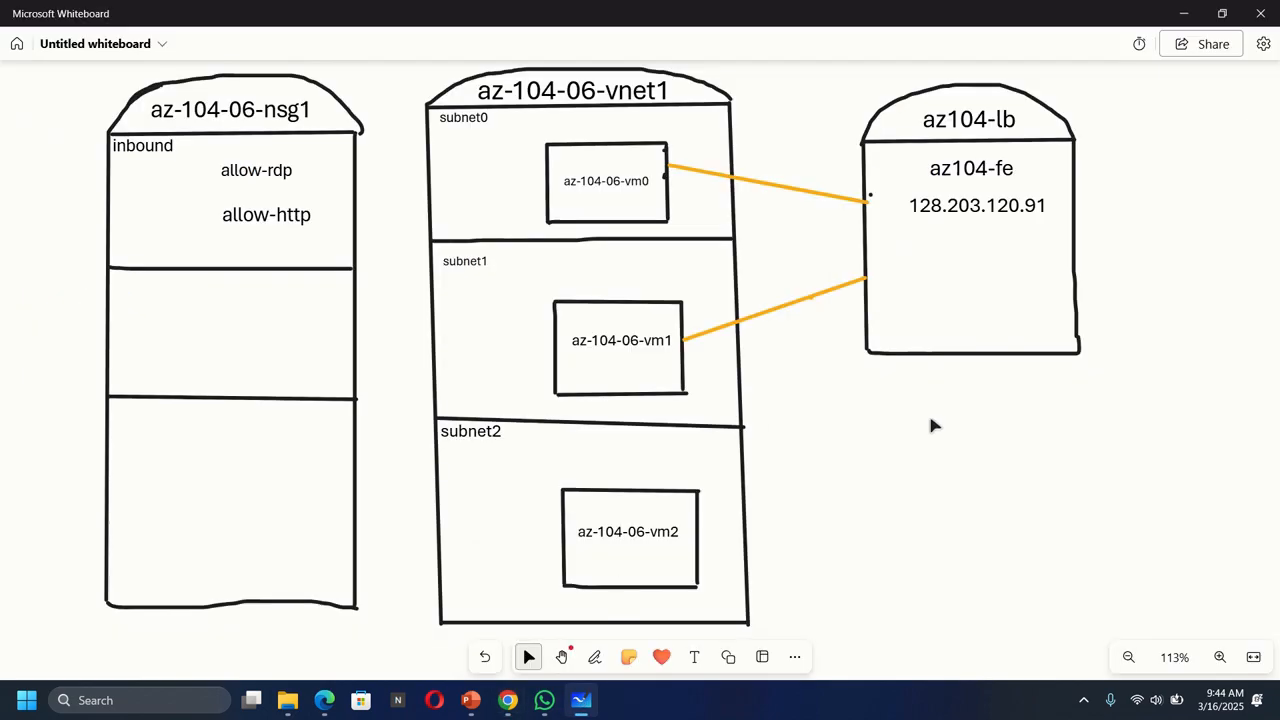
pyautogui.click(594, 657)
pyautogui.click(522, 617)
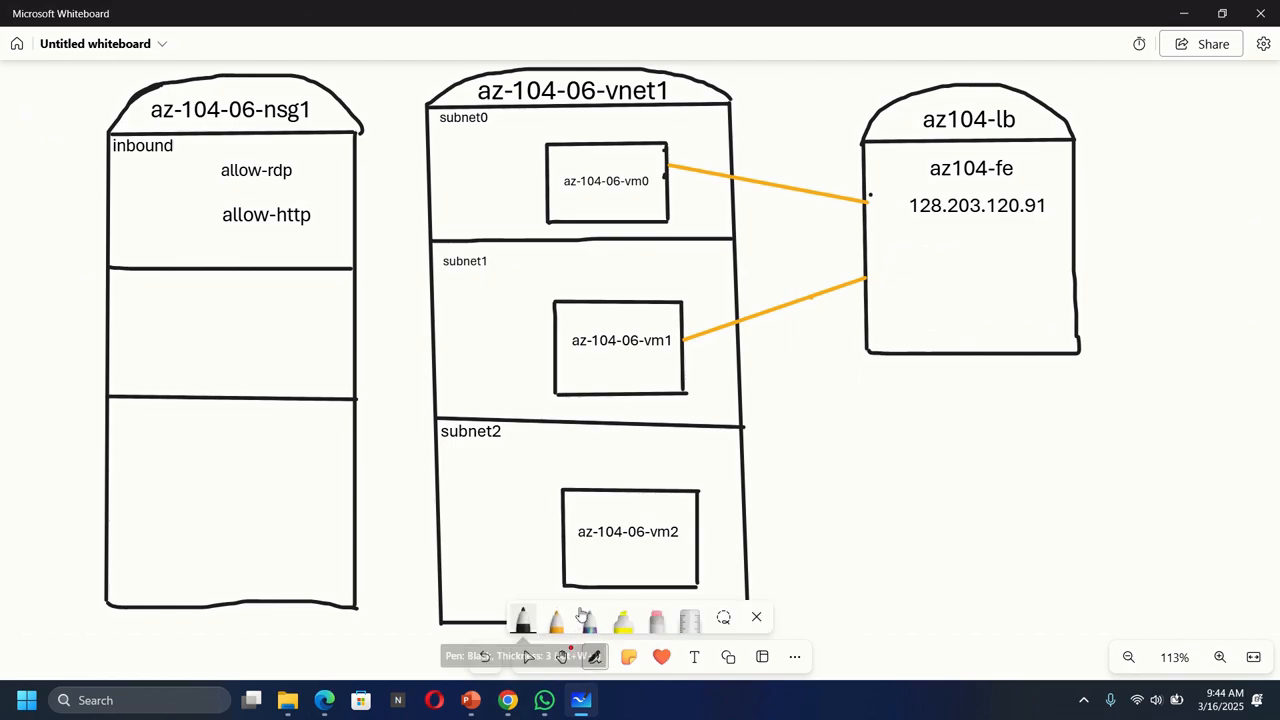
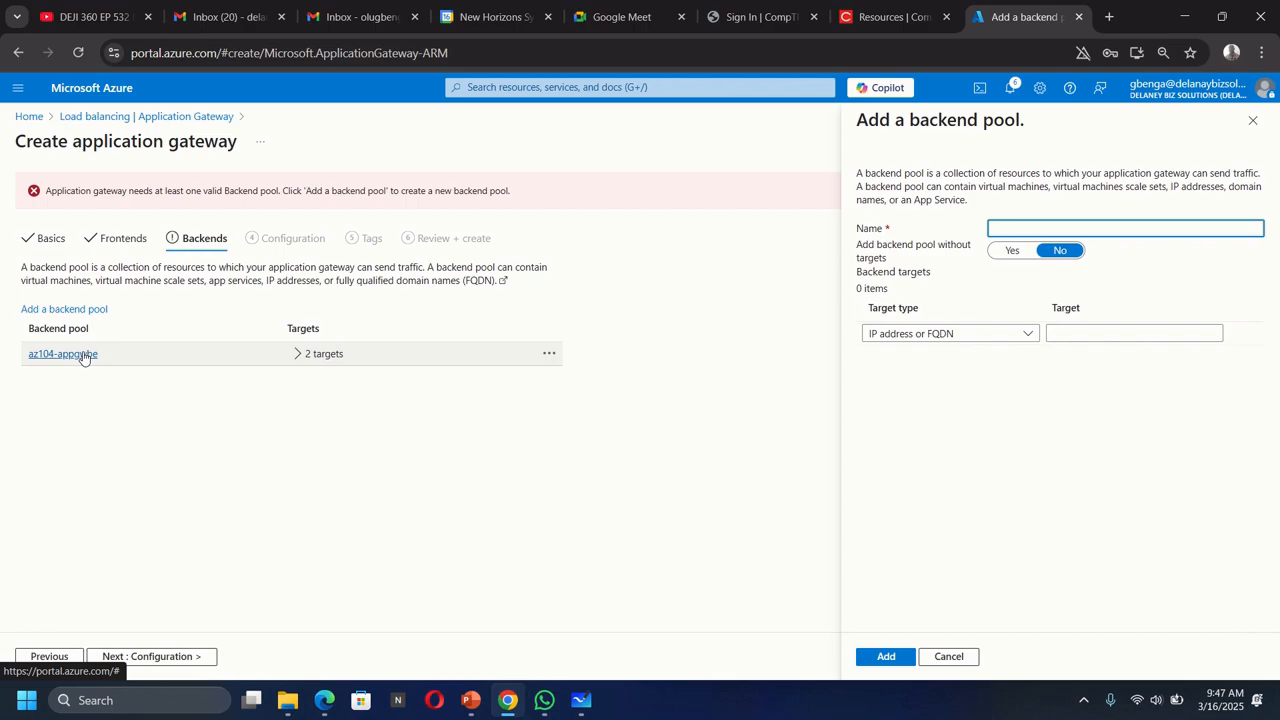
# - Name the new backend pool az104-imagebe and add it with the virtual machine target az104-06-nic1 (10.60.1.4)
pyautogui.write('az104-i')
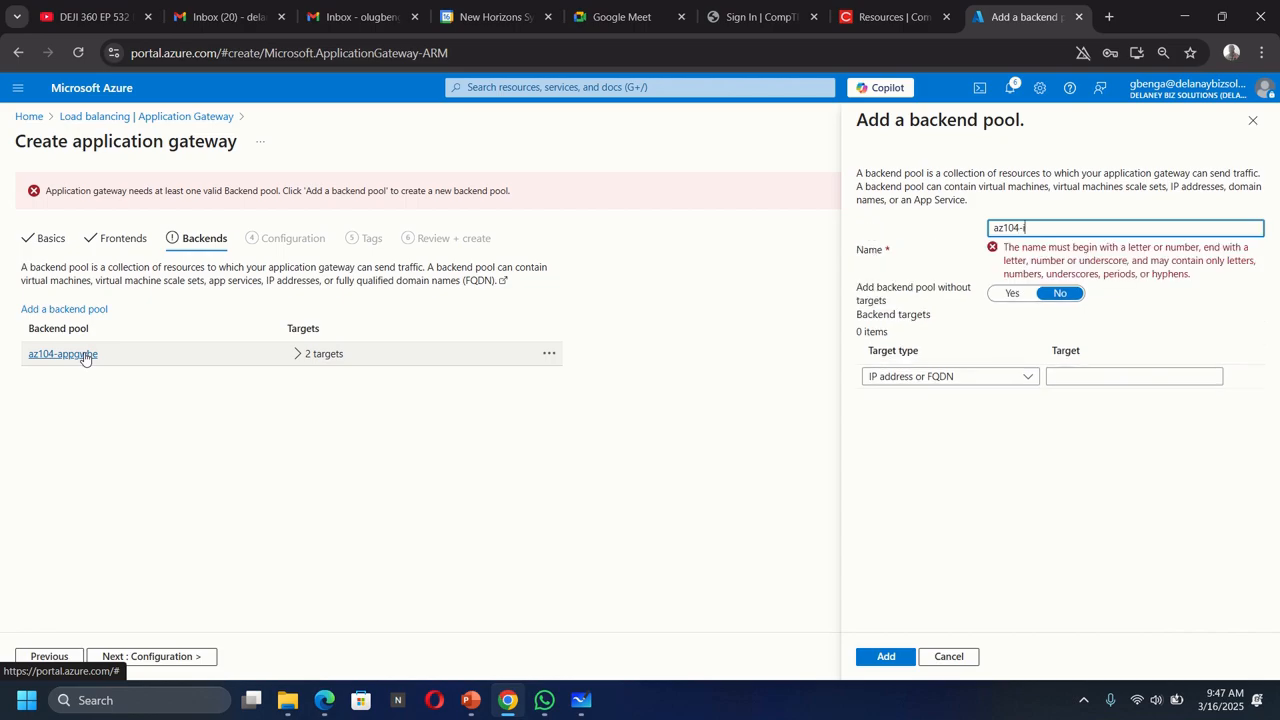
pyautogui.write('mage')
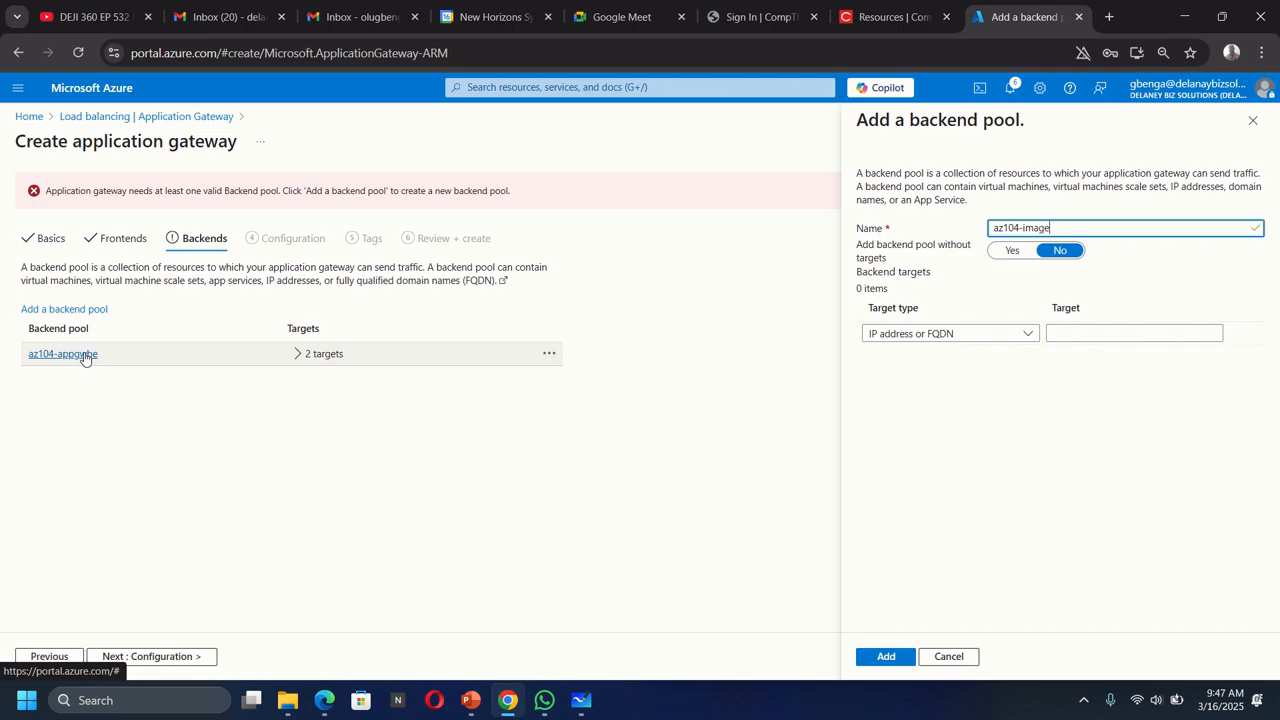
pyautogui.write('be')
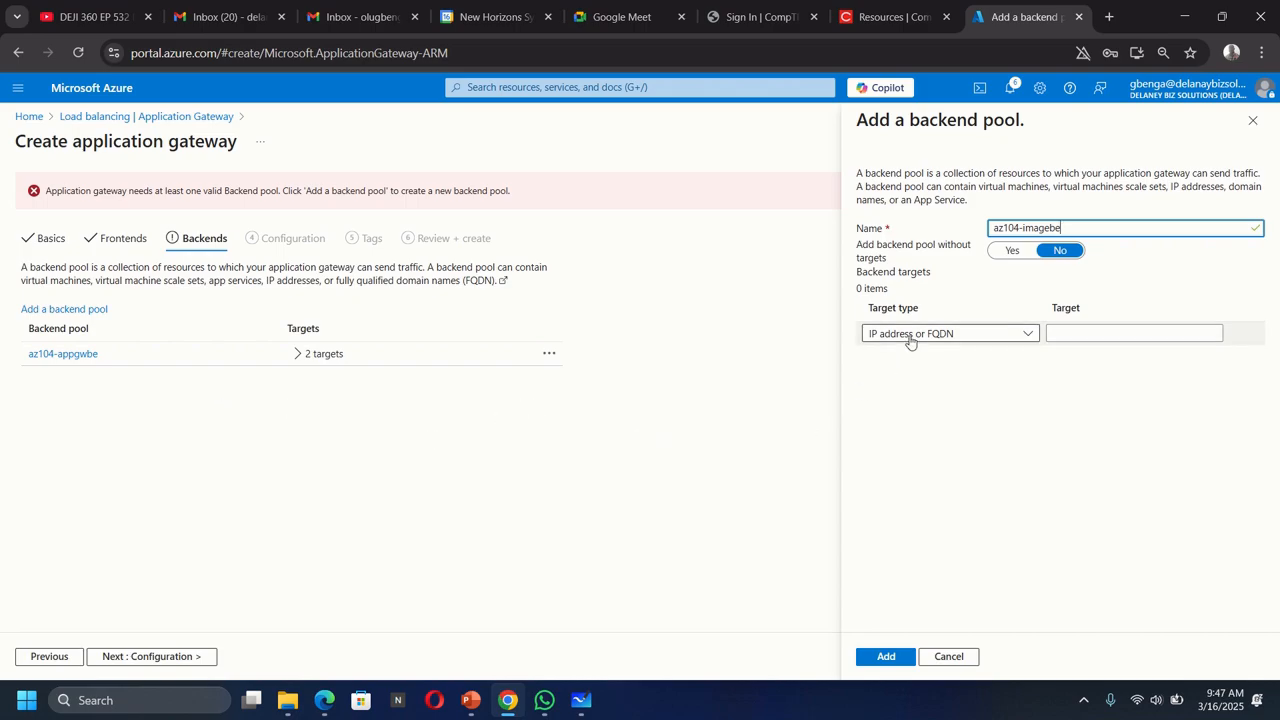
pyautogui.click(911, 337)
pyautogui.click(900, 380)
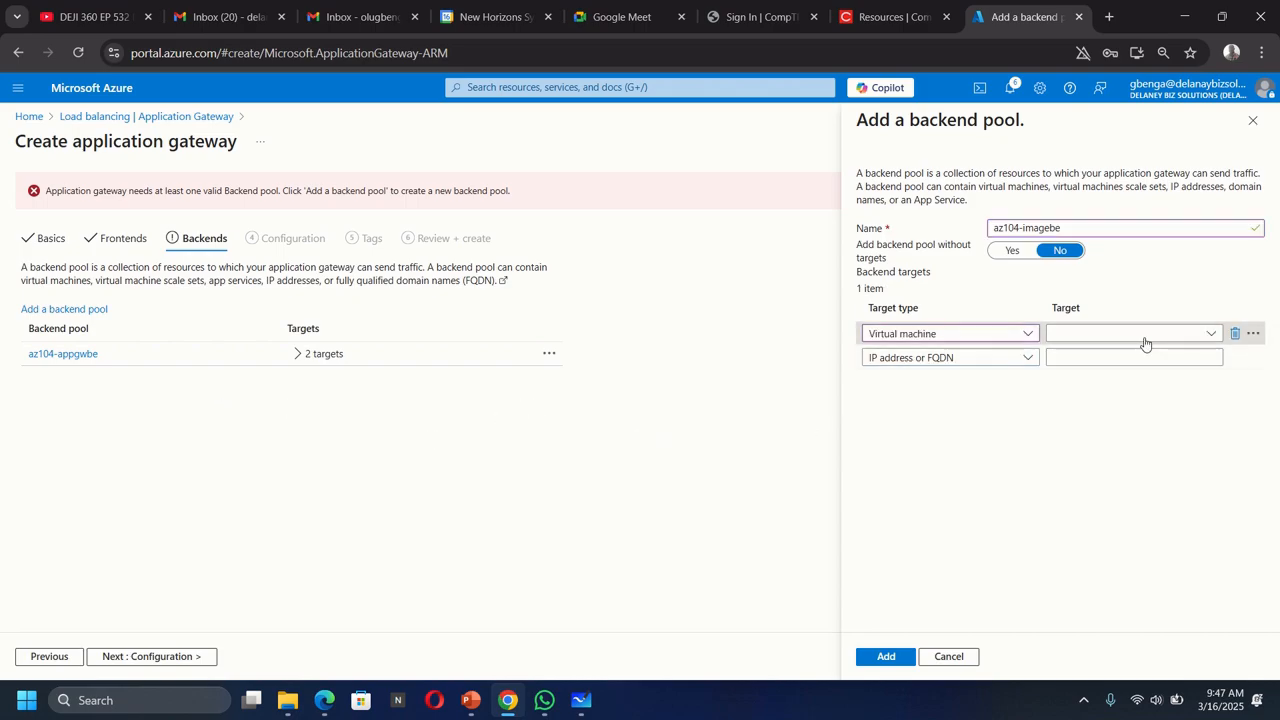
pyautogui.click(1113, 335)
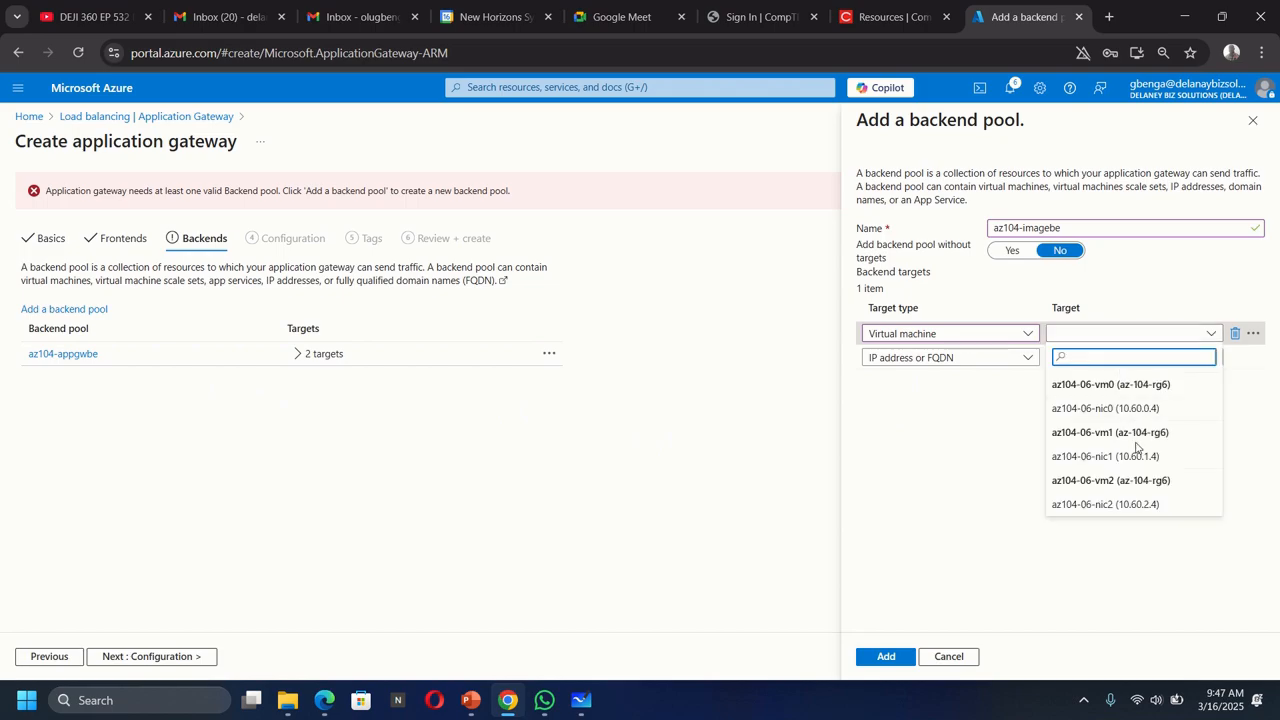
pyautogui.click(1131, 459)
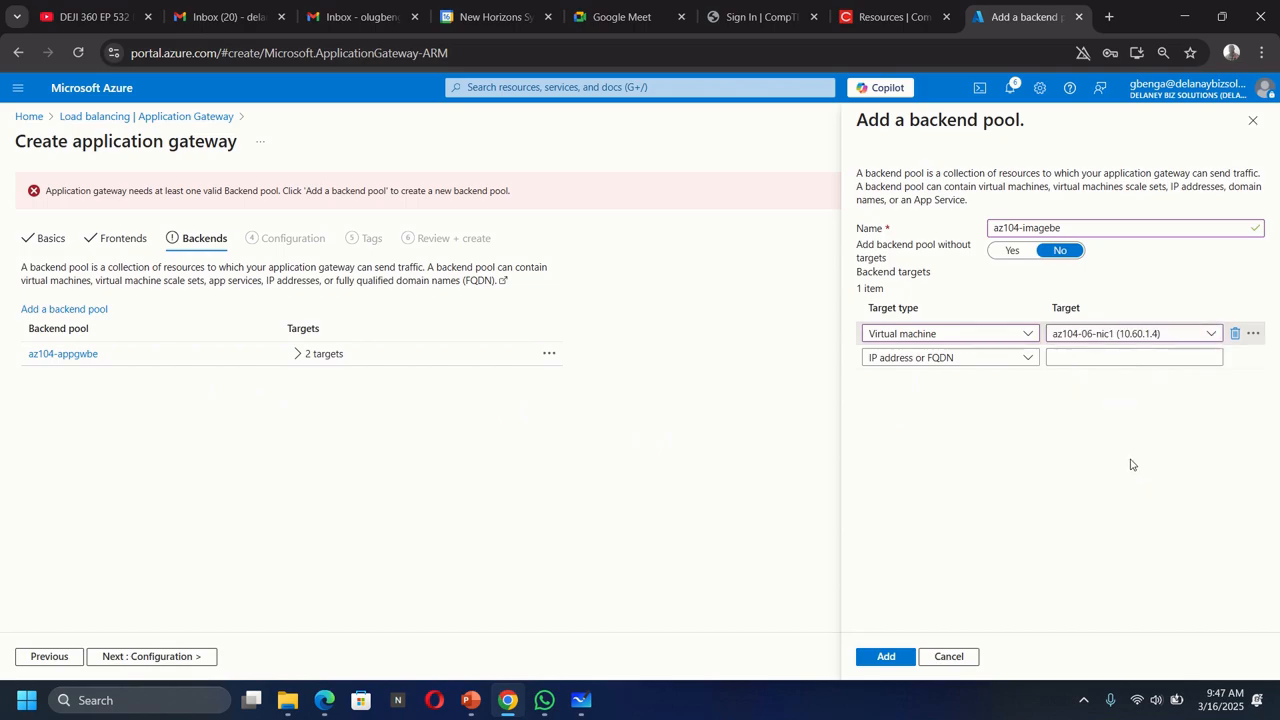
pyautogui.click(889, 660)
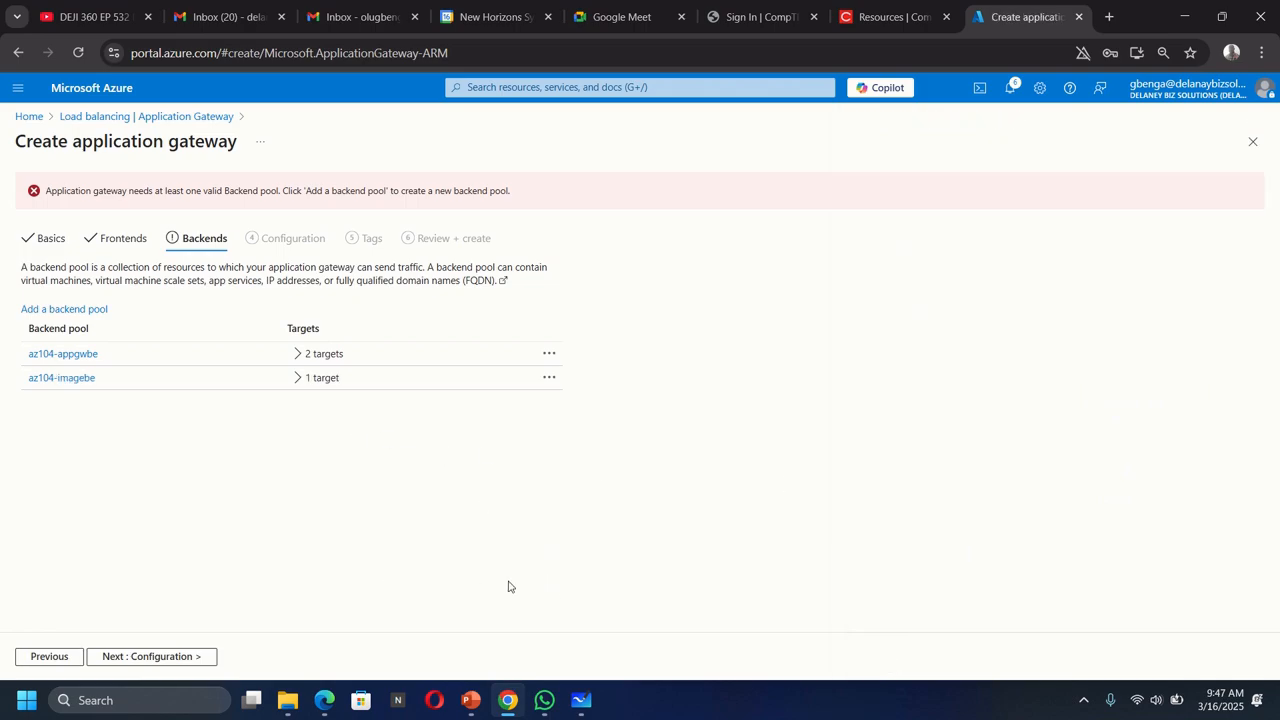
# - Switch to Microsoft Whiteboard and start a text label under az104-gwpip inside the az104-appgw shape
pyautogui.click(580, 700)
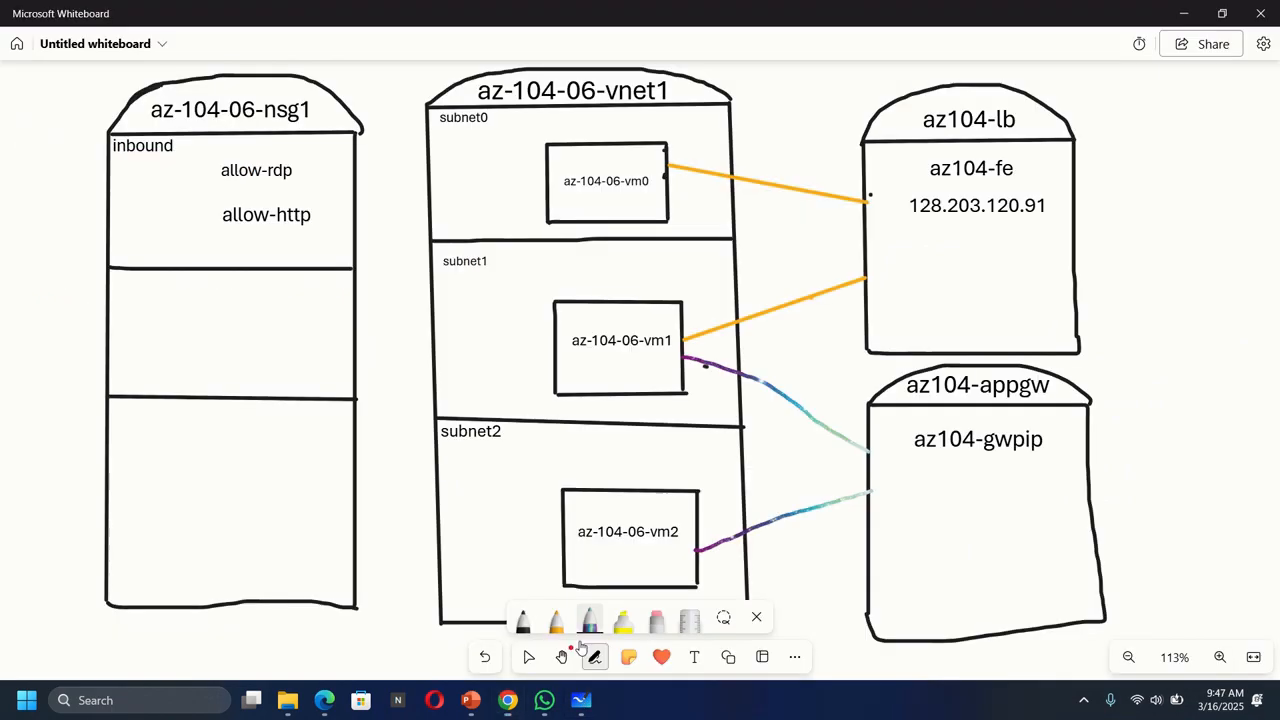
pyautogui.click(694, 656)
pyautogui.click(920, 494)
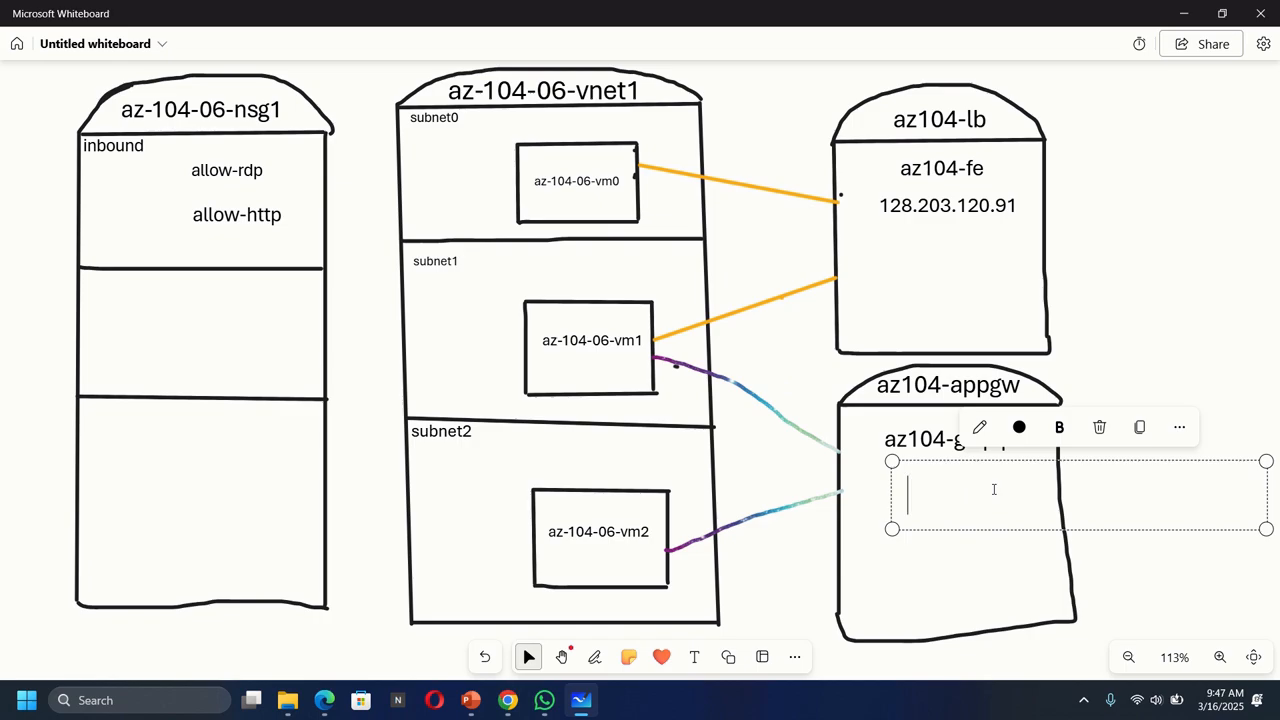
# - Switch back to the Azure portal and add a backend pool named az104-videobe with the virtual machine target az104-06-nic2 (10.60.2.4)
pyautogui.click(508, 700)
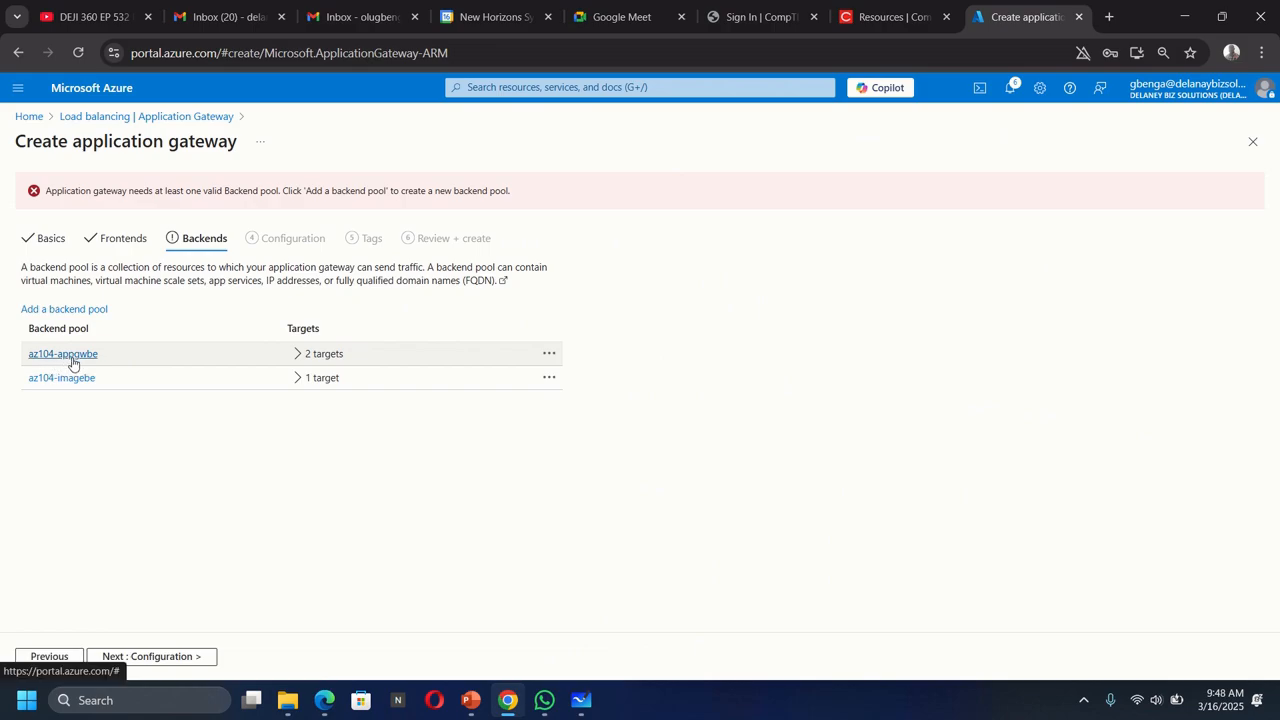
pyautogui.click(66, 309)
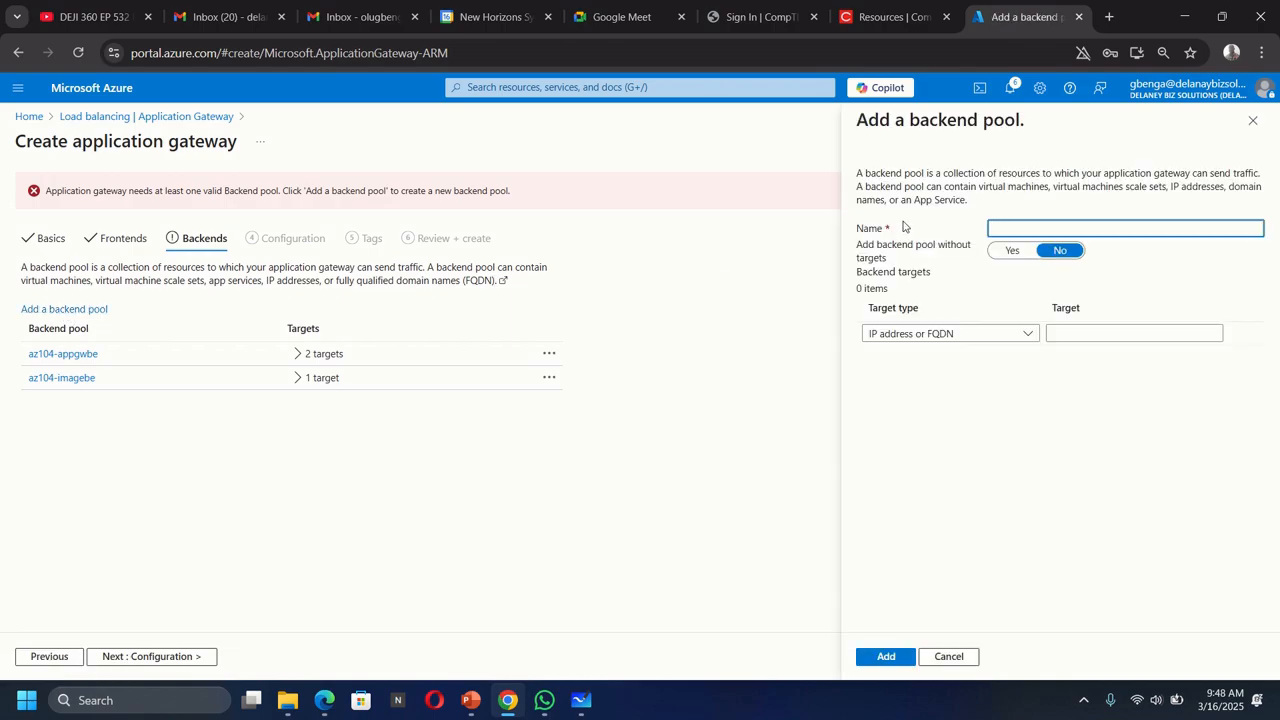
pyautogui.write('az104-vide')
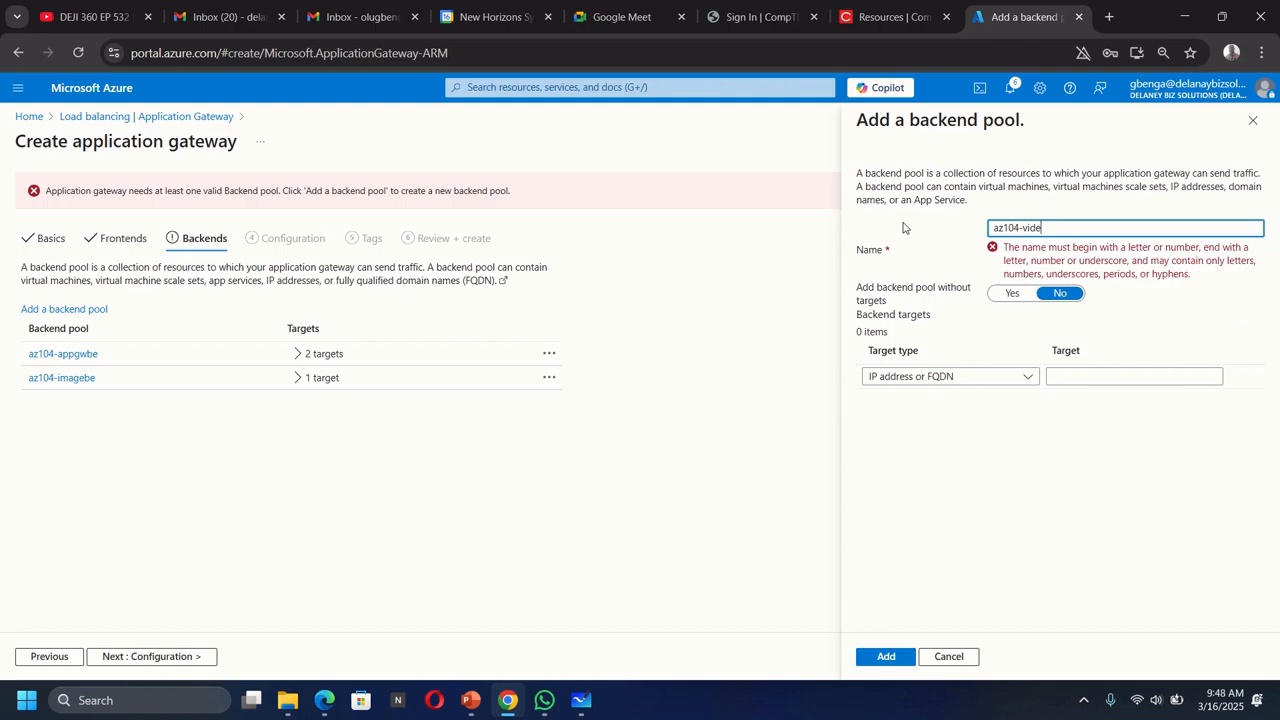
pyautogui.write('obe')
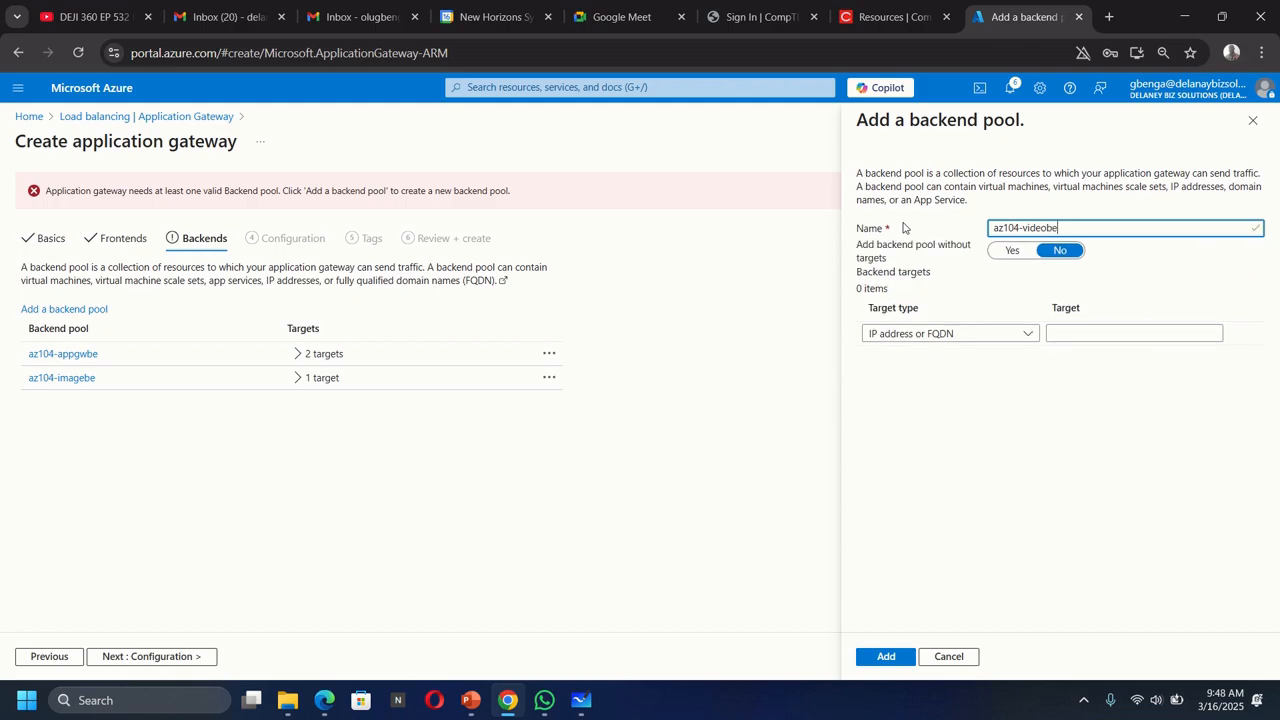
pyautogui.click(921, 338)
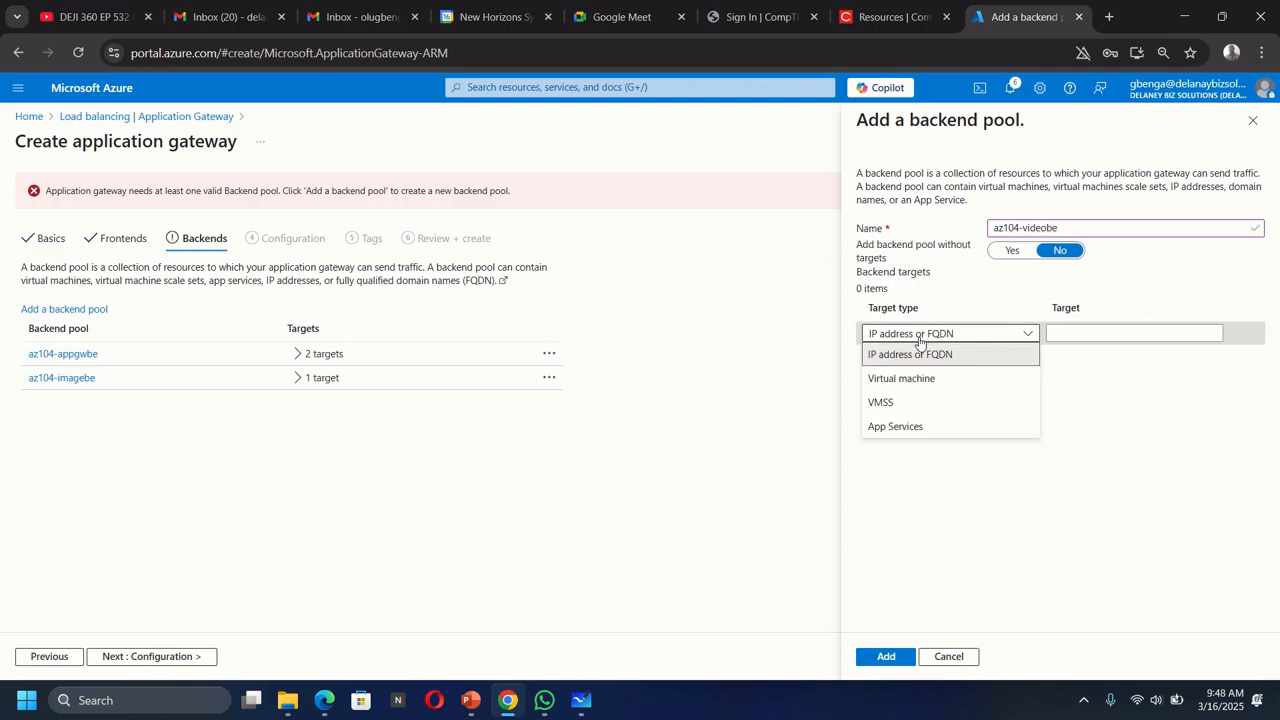
pyautogui.click(919, 386)
pyautogui.click(1083, 335)
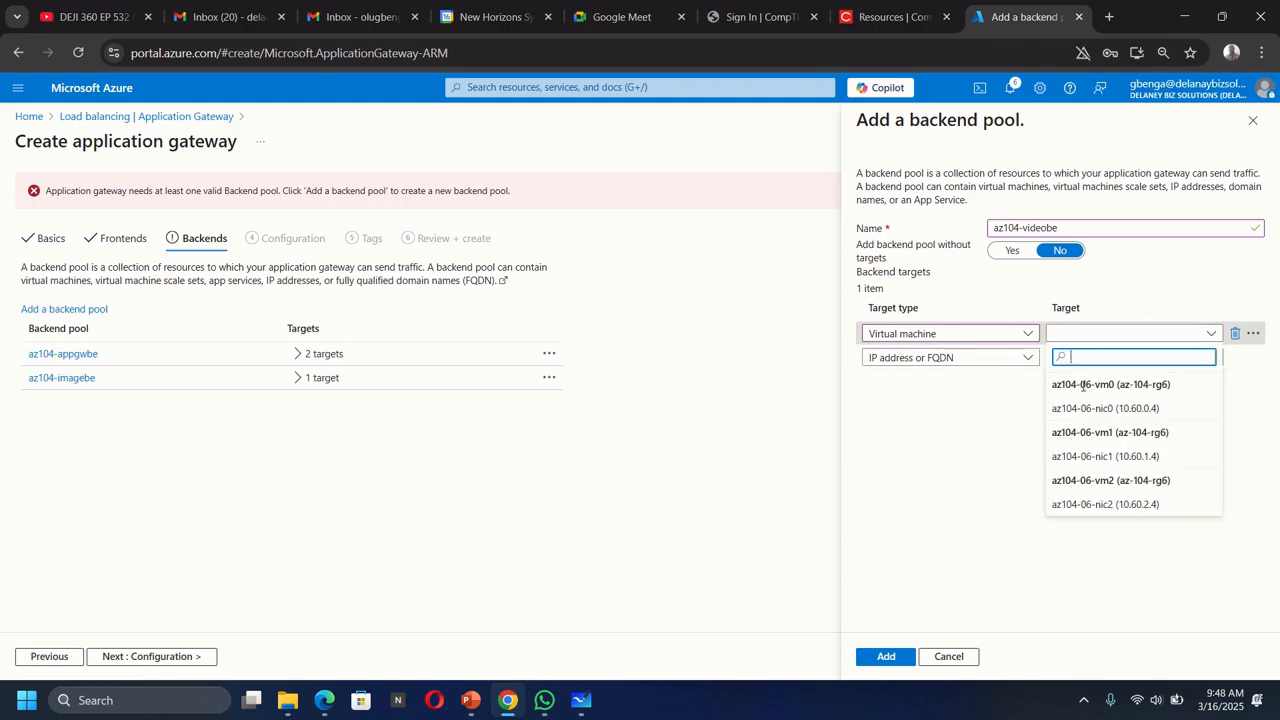
pyautogui.click(1132, 505)
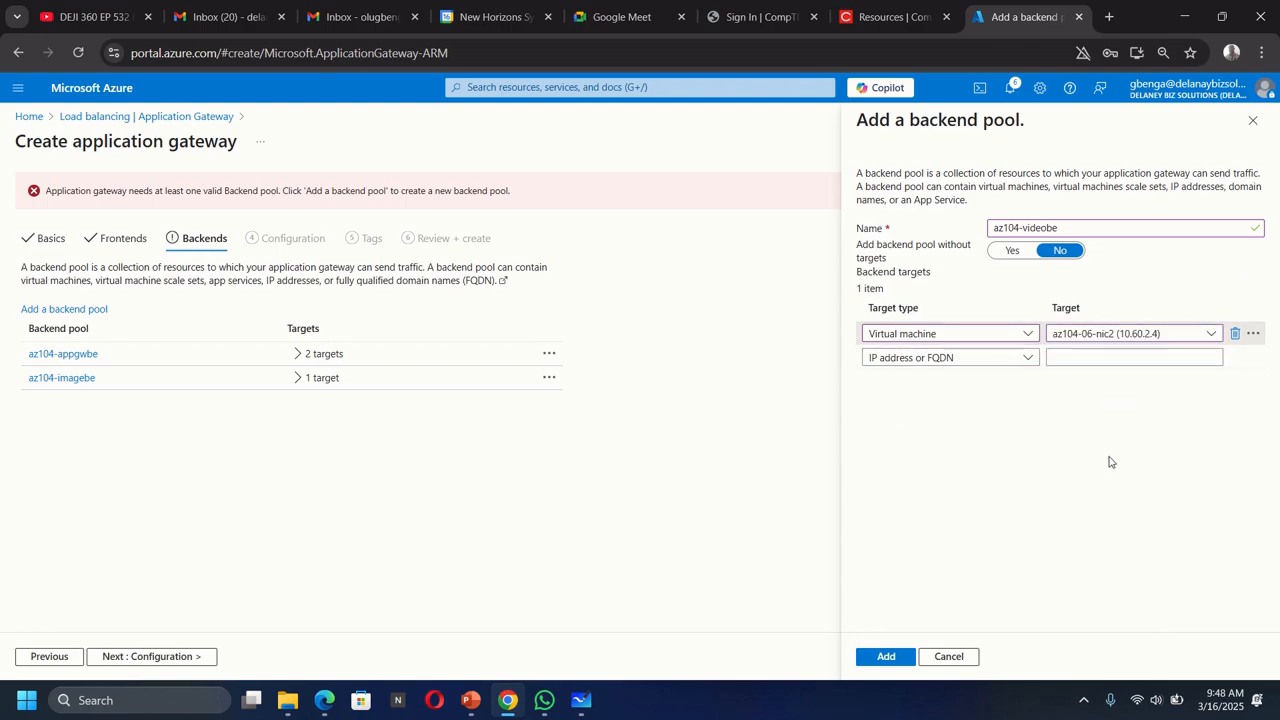
pyautogui.click(888, 656)
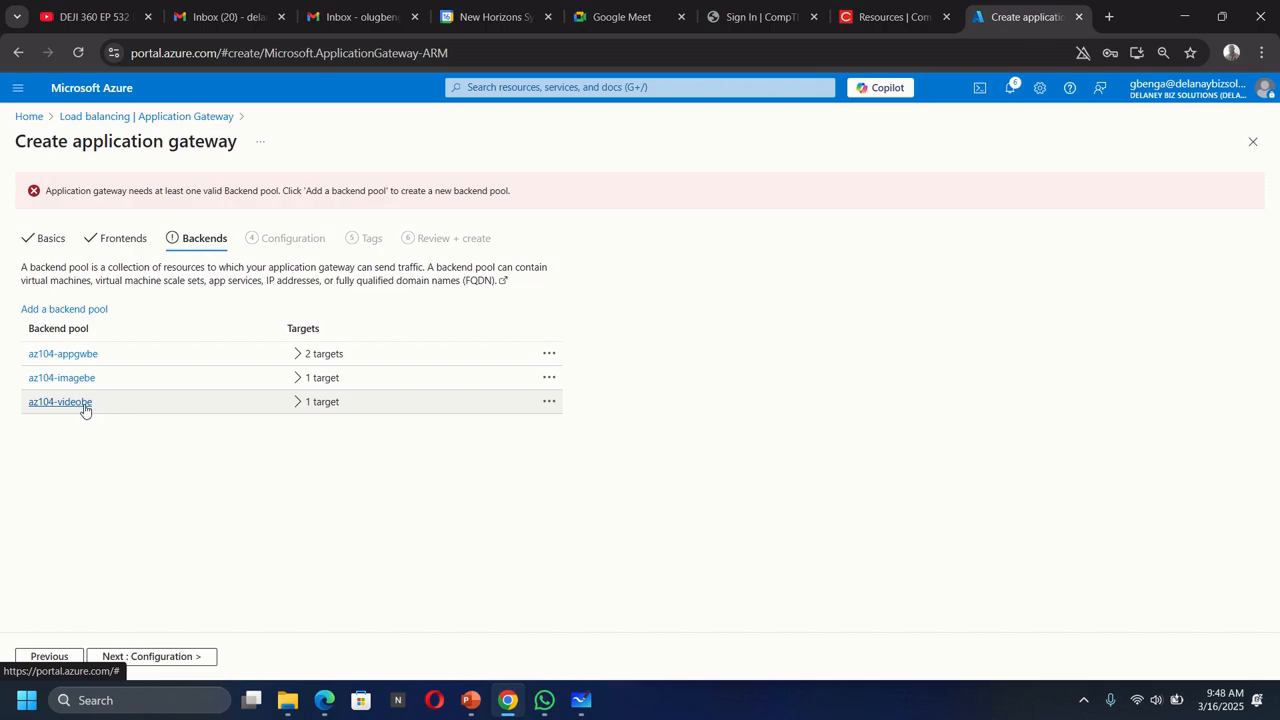
# - Continue to the gateway's configuration and start a routing rule named az104-gwrule with priority 10
pyautogui.click(149, 658)
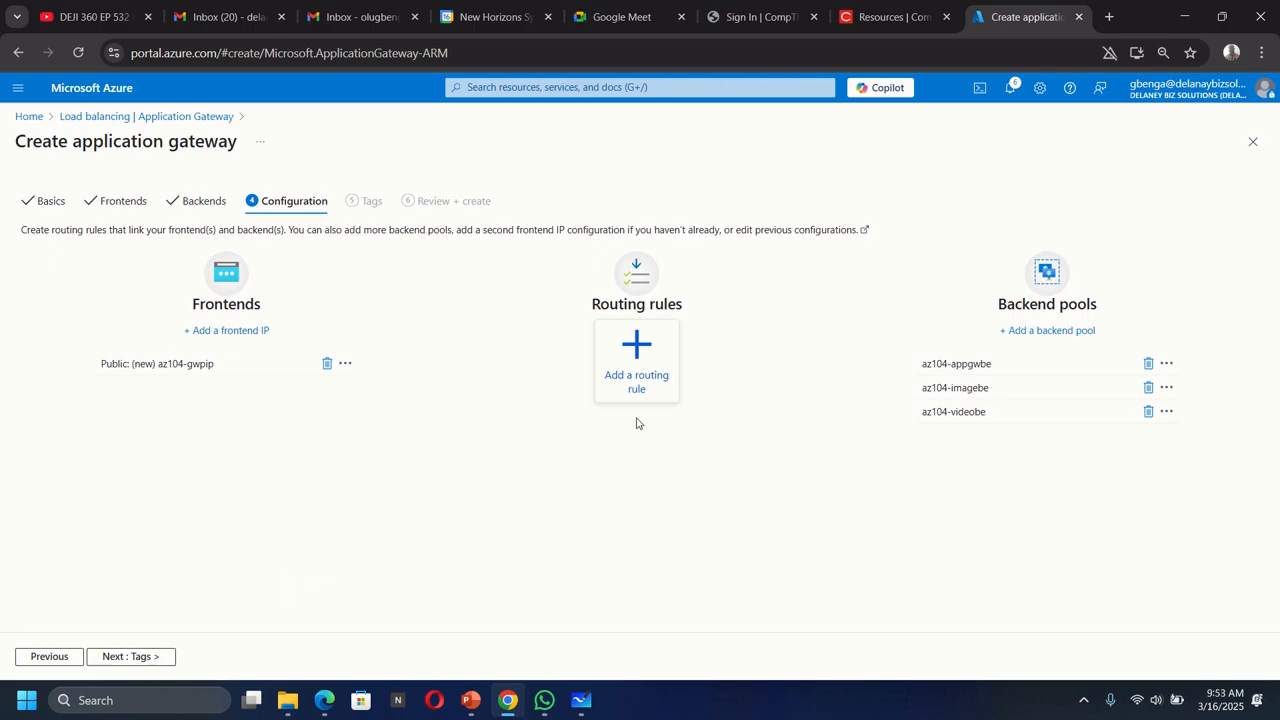
pyautogui.click(634, 385)
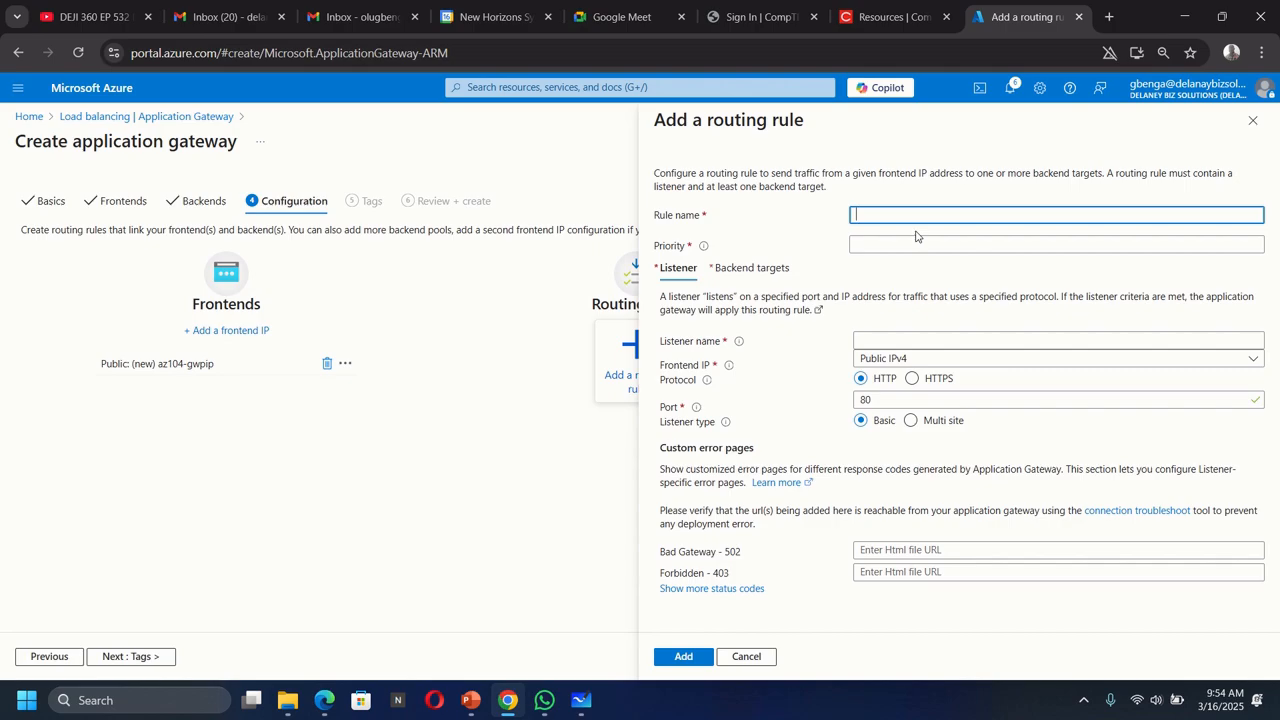
pyautogui.write('az104-gwrule')
pyautogui.click(941, 244)
pyautogui.write('1')
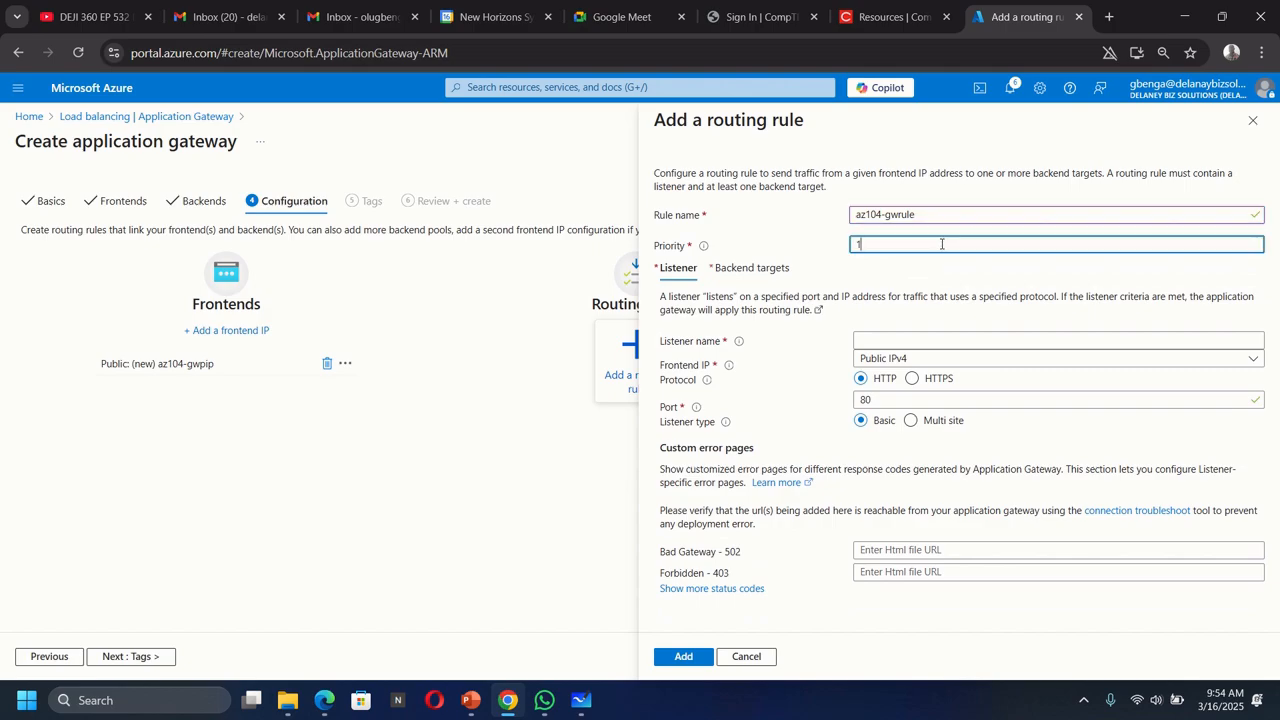
pyautogui.write('0')
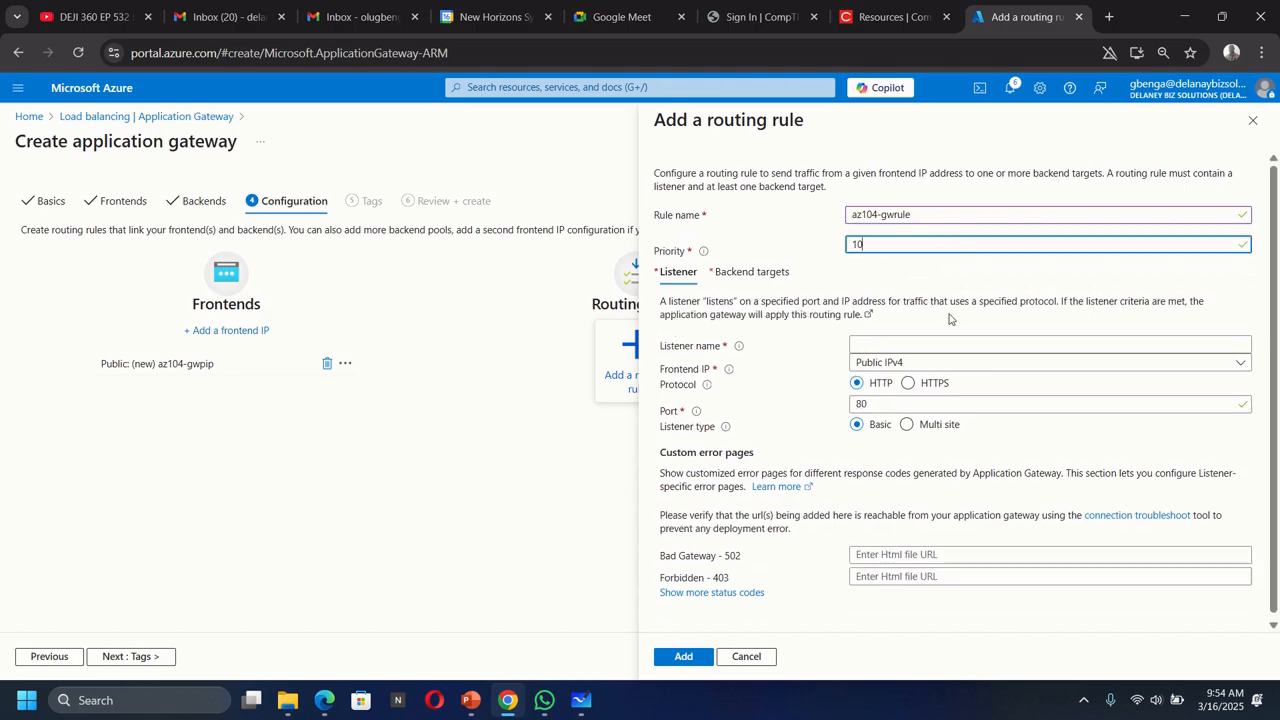
# - Name the routing rule's listener az104-listener
pyautogui.click(944, 345)
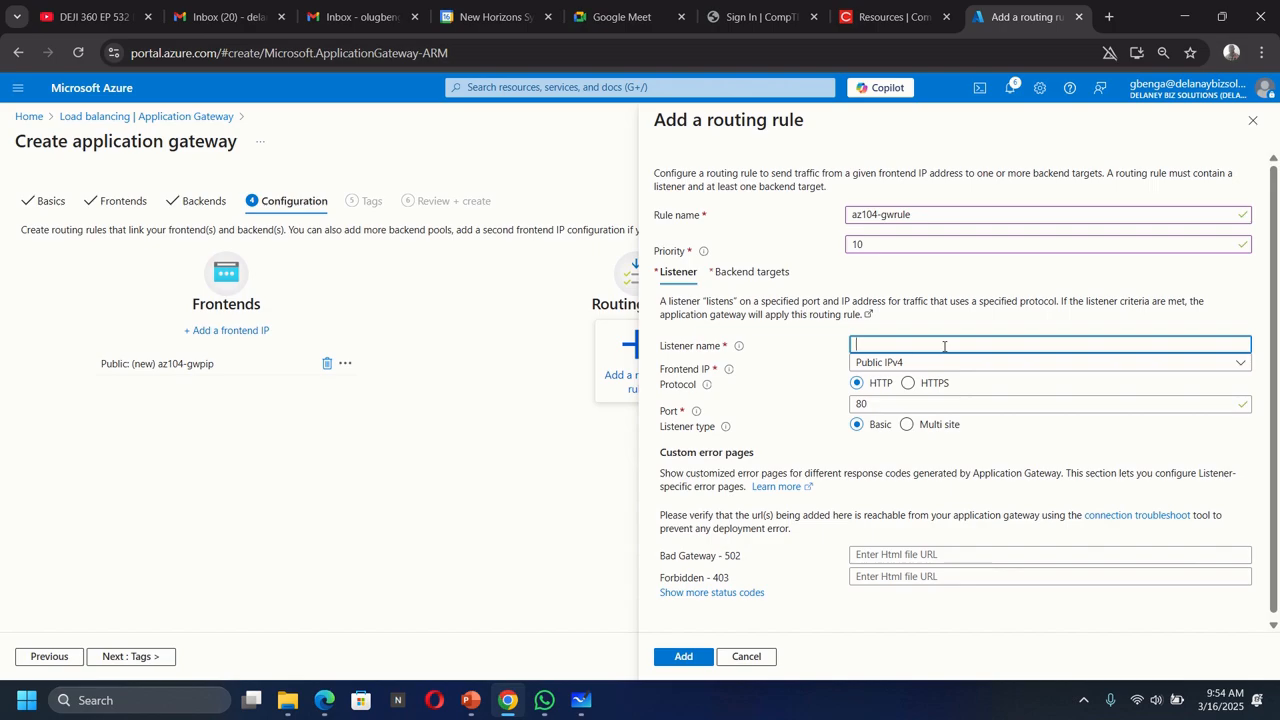
pyautogui.write('az')
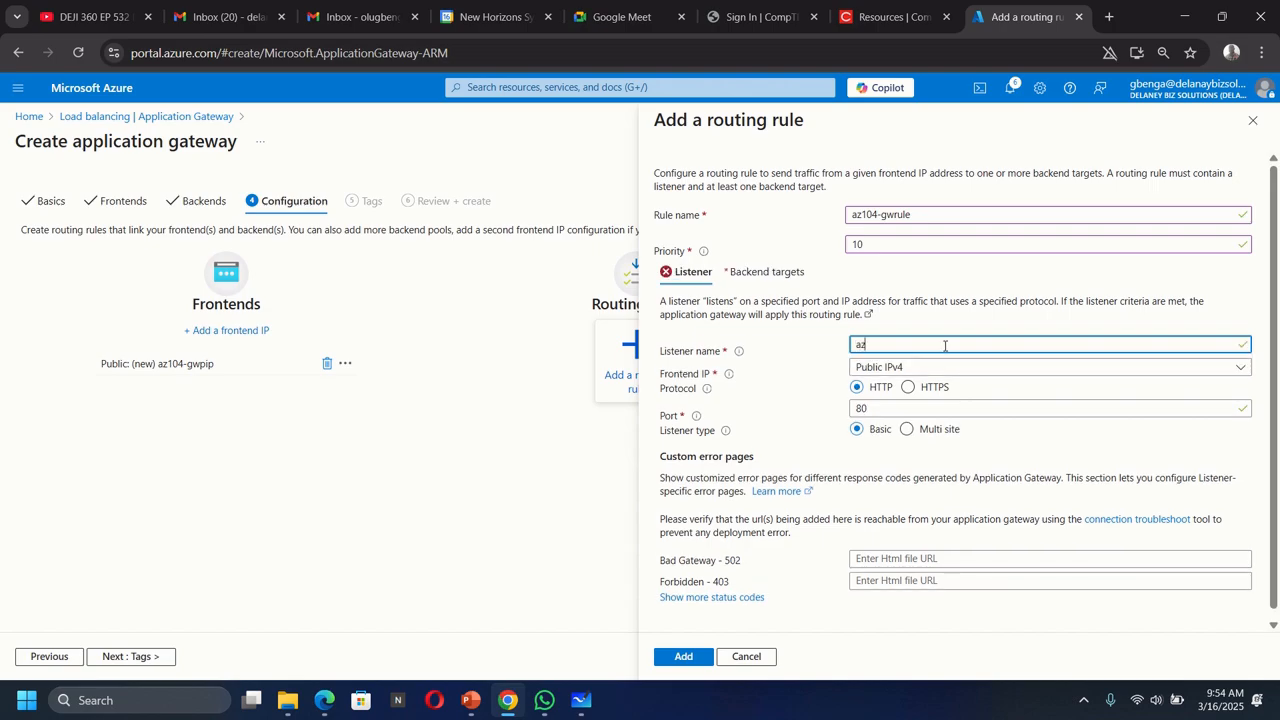
pyautogui.write('104')
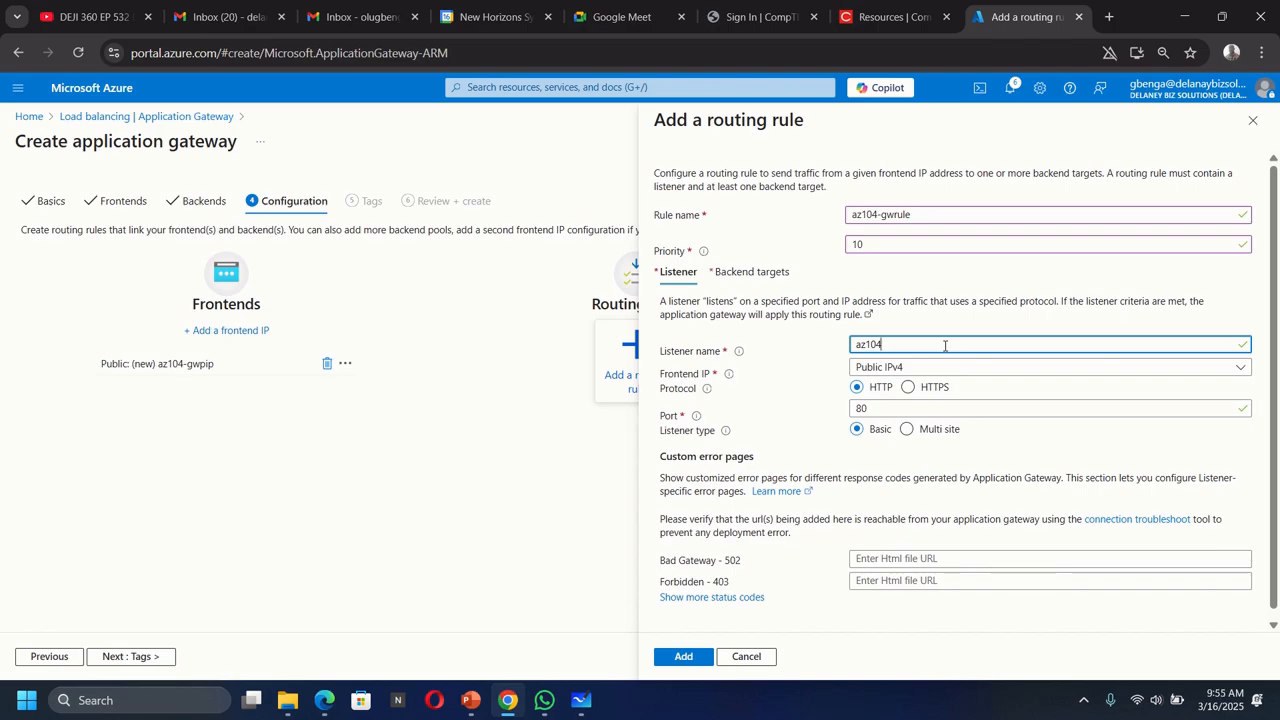
pyautogui.write('-lis')
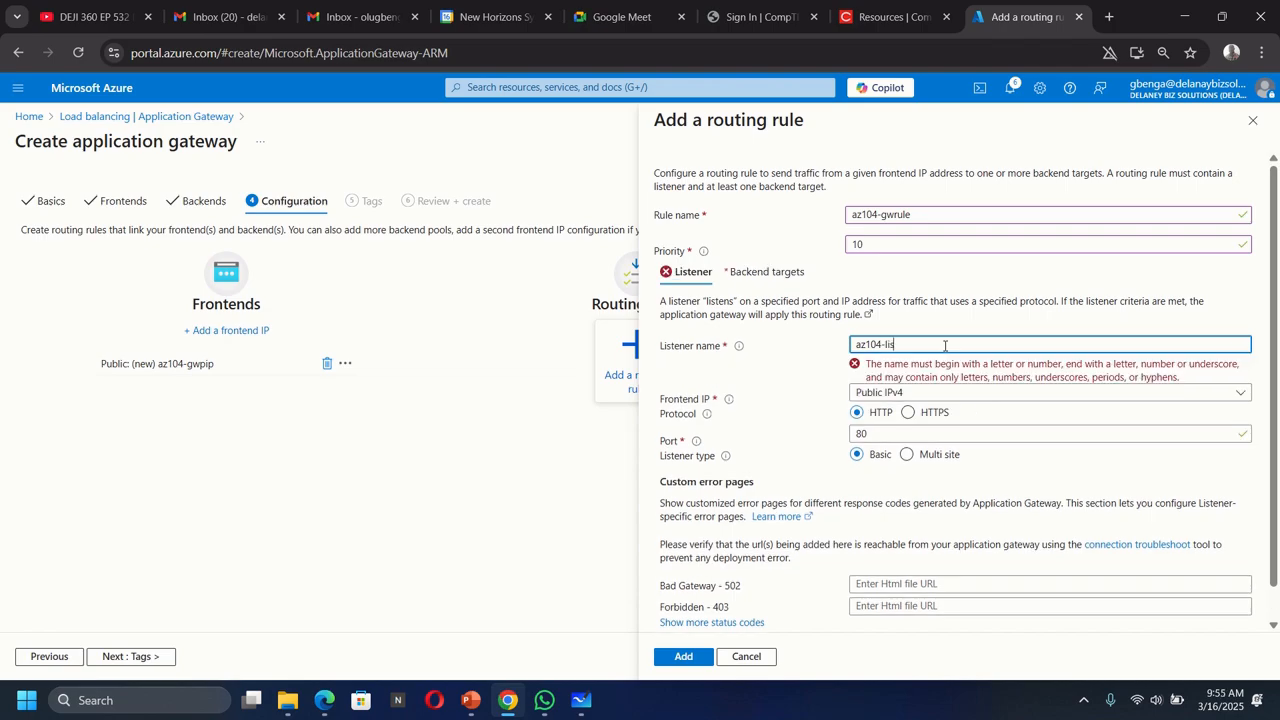
pyautogui.write('tener')
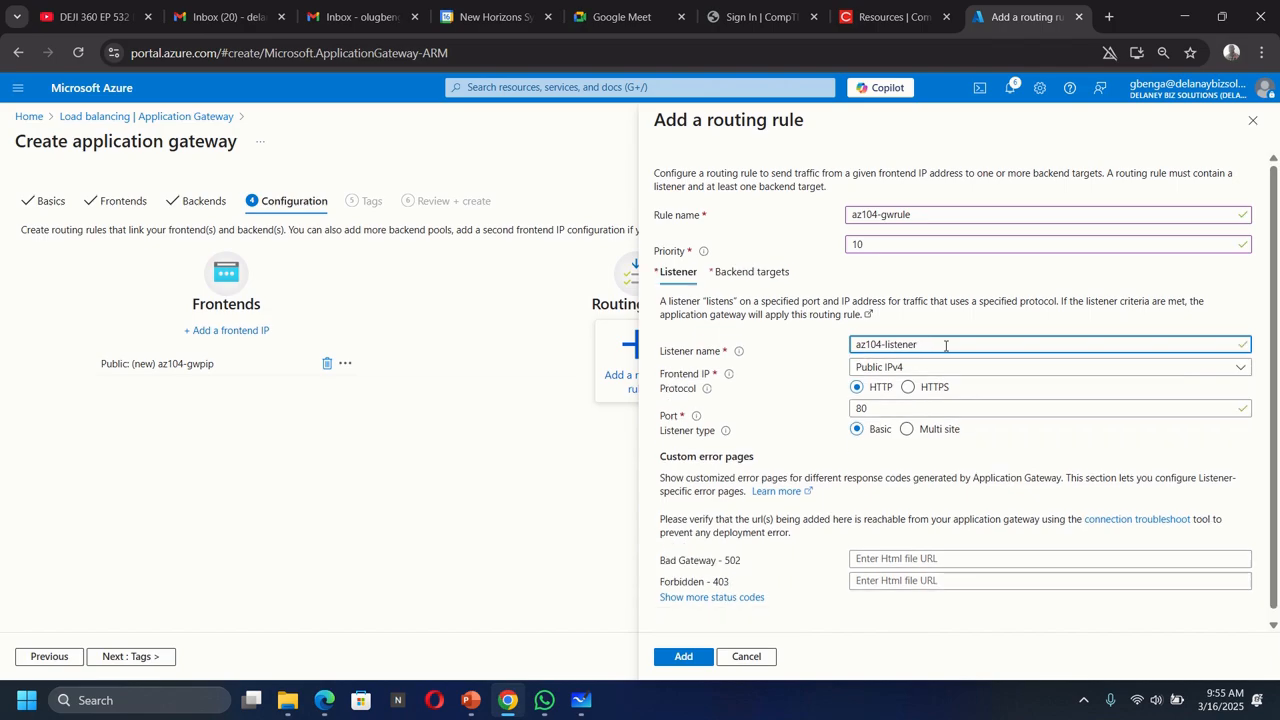
# - Set the rule's backend target to az104-appgwbe and add a new backend setting named az104-http1
pyautogui.moveTo(740, 356)
pyautogui.click(737, 280)
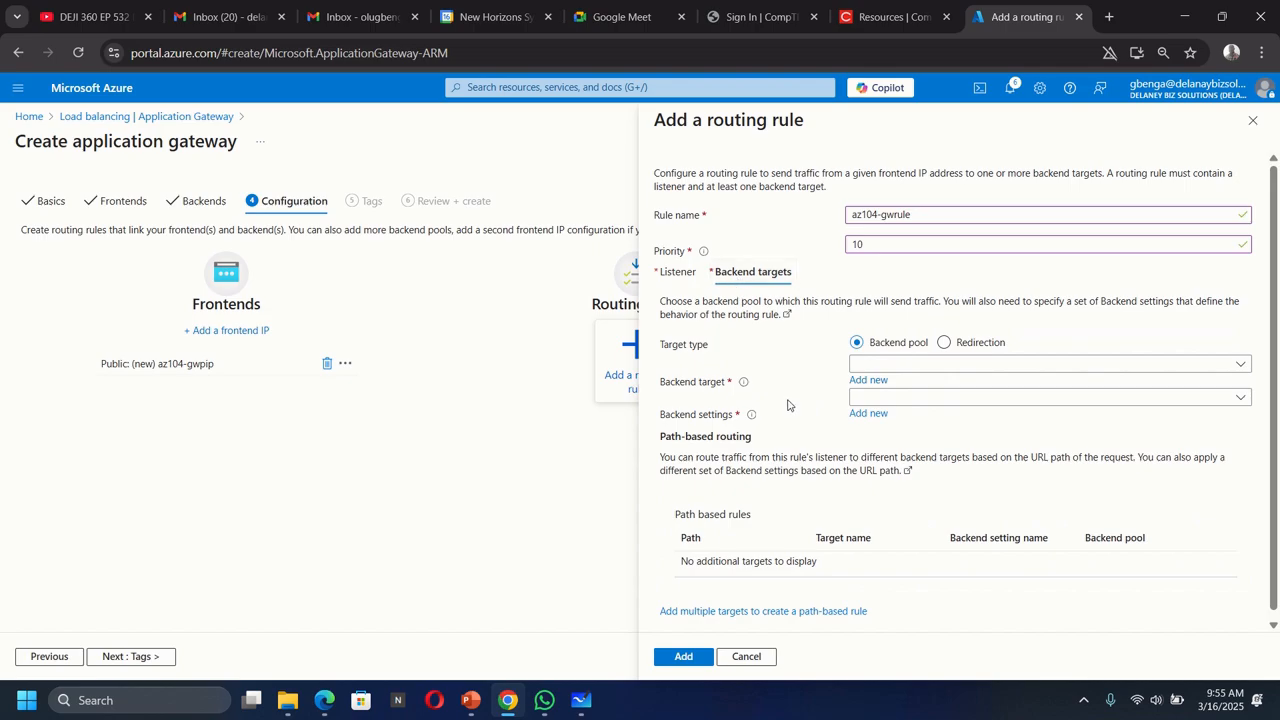
pyautogui.click(899, 365)
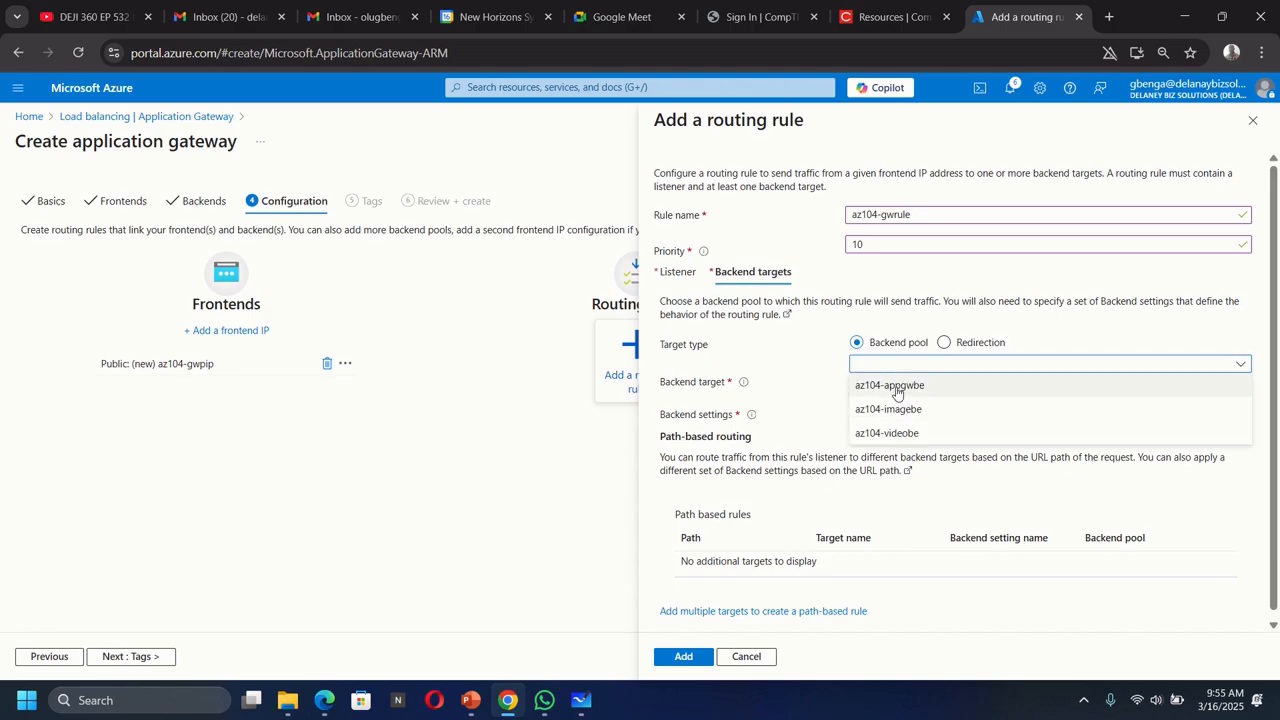
pyautogui.click(897, 388)
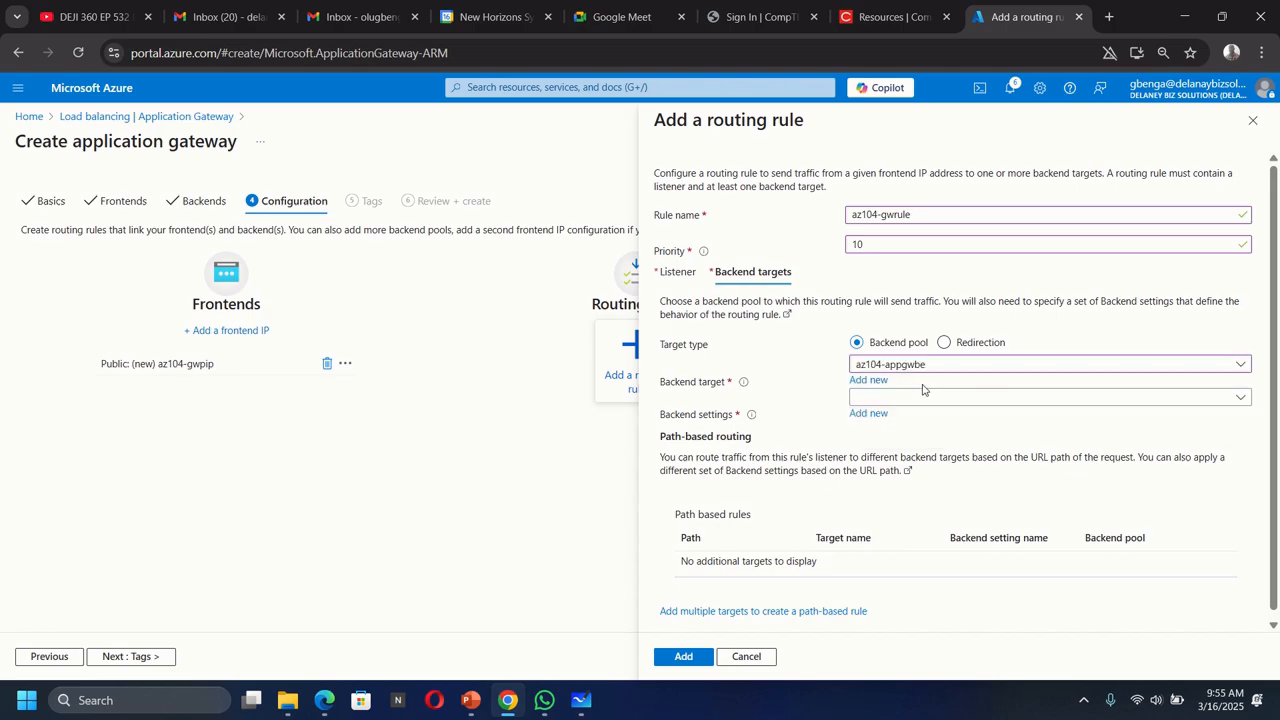
pyautogui.click(871, 414)
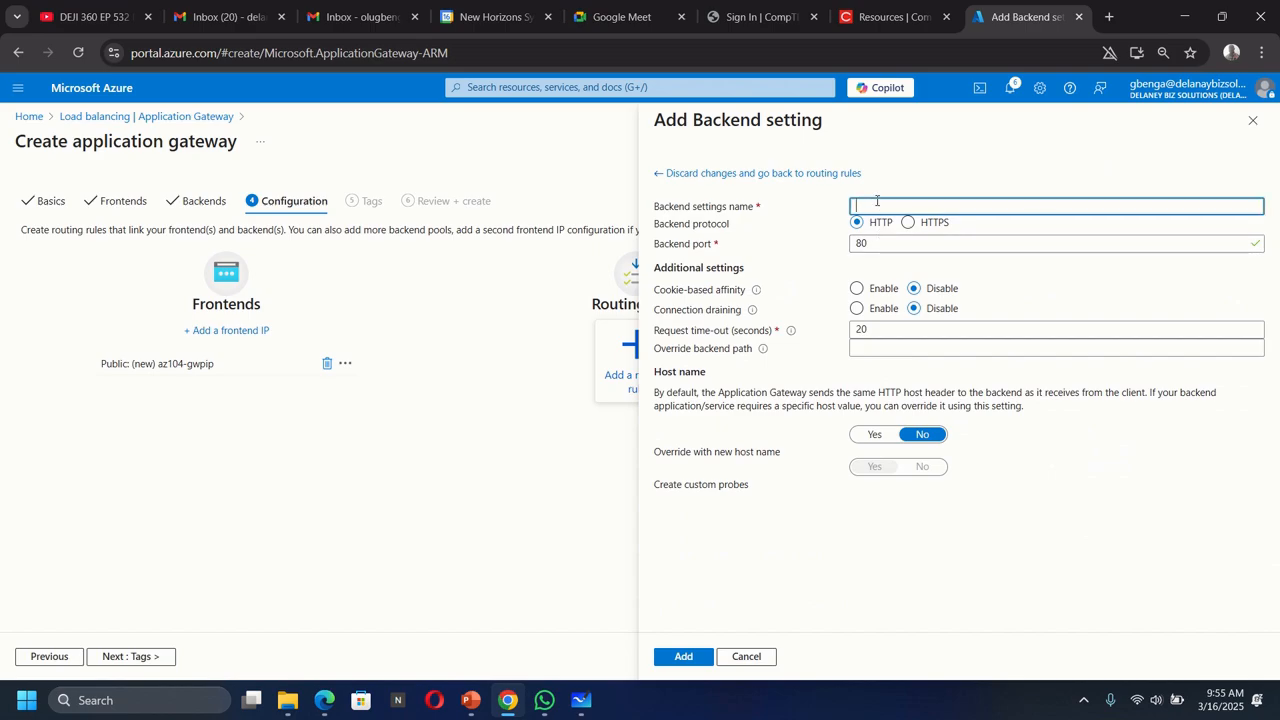
pyautogui.write('az104-http')
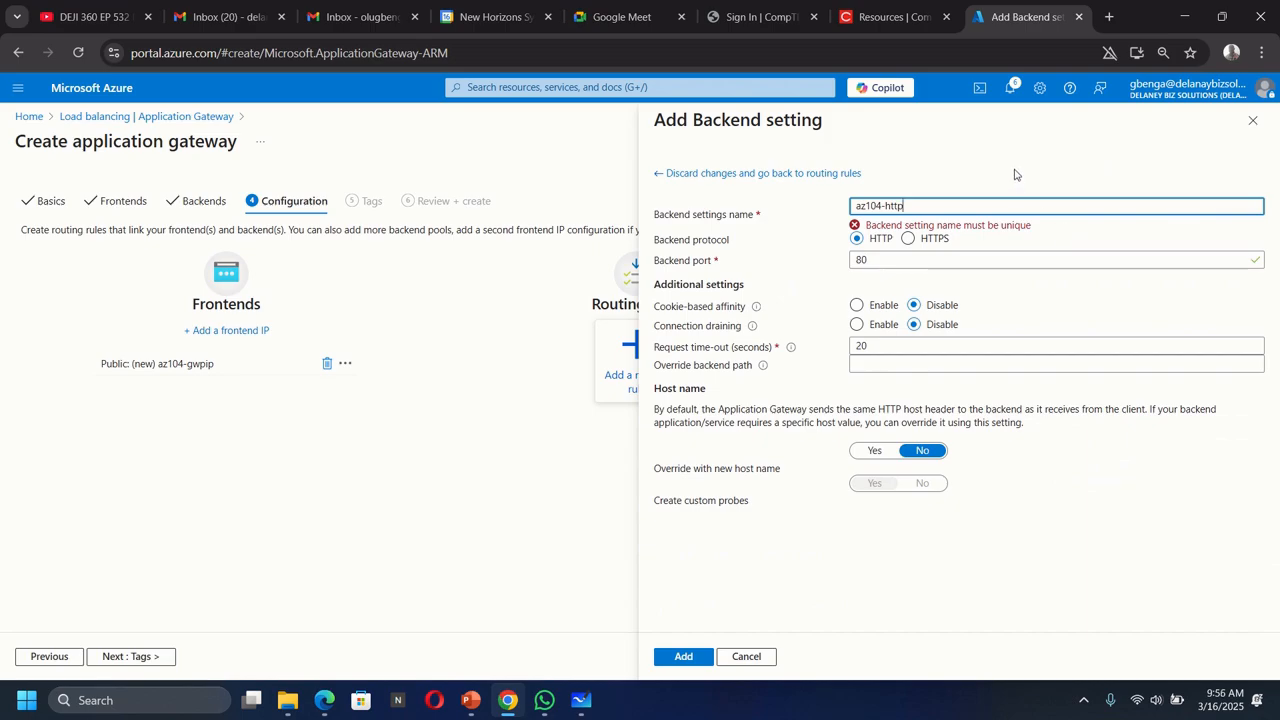
pyautogui.write('1')
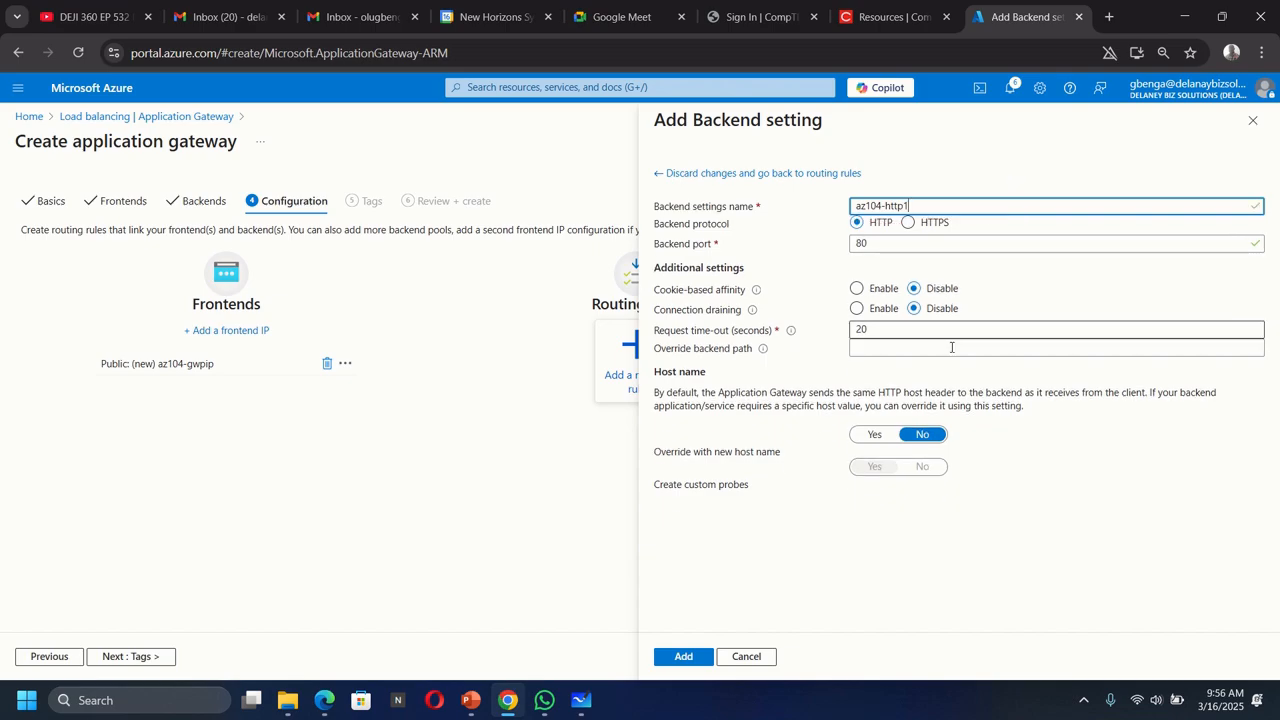
pyautogui.click(688, 656)
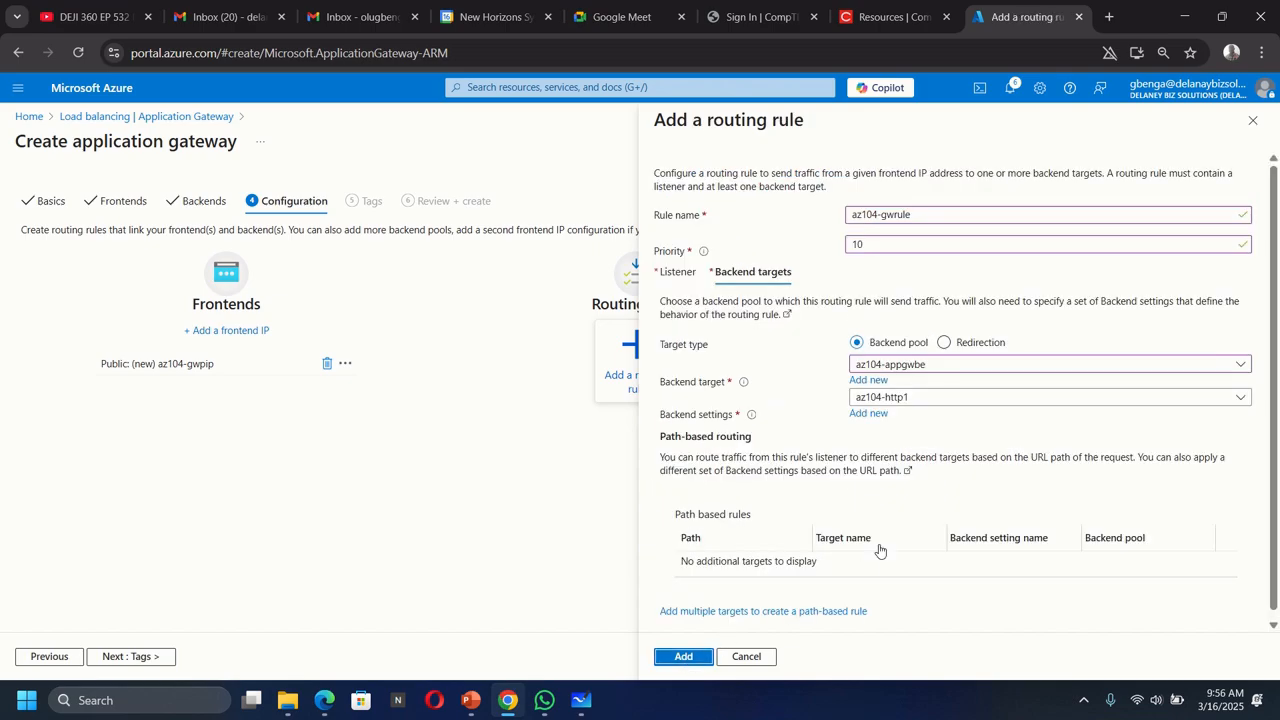
# - Start a path-based target for the rule with the path /image/* and the target name images
pyautogui.scroll(-1, 910, 497)
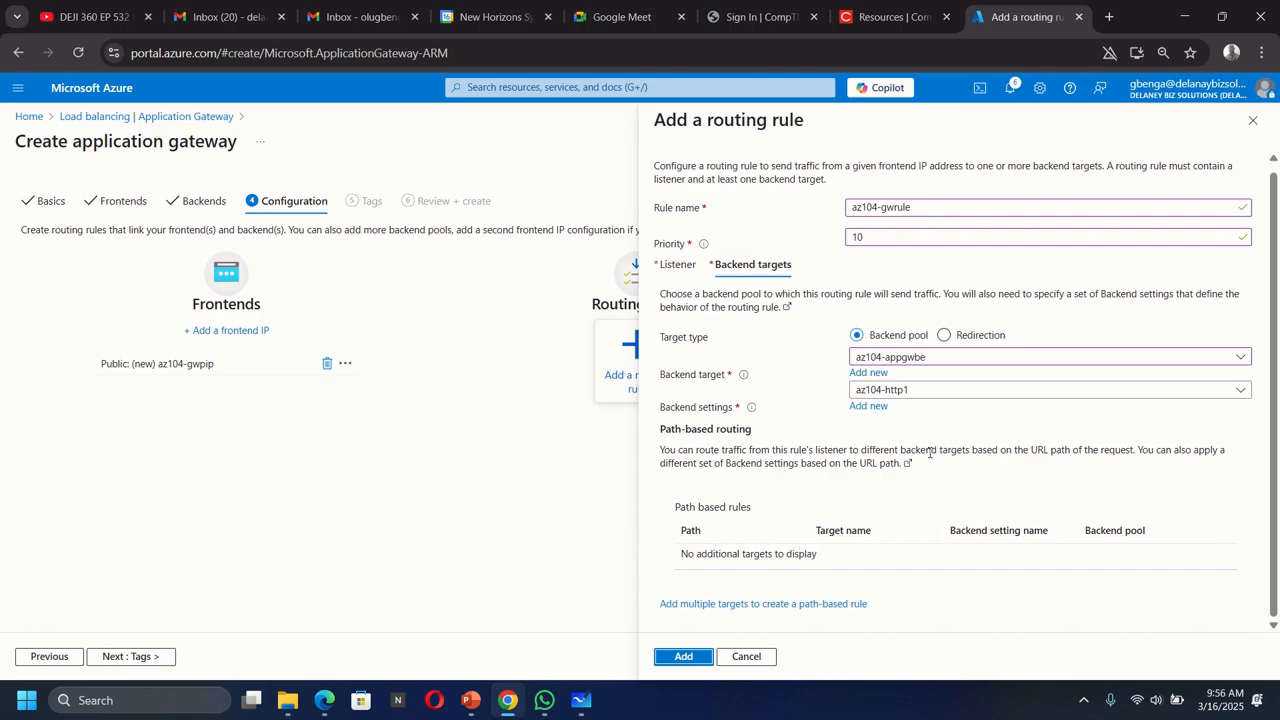
pyautogui.click(706, 605)
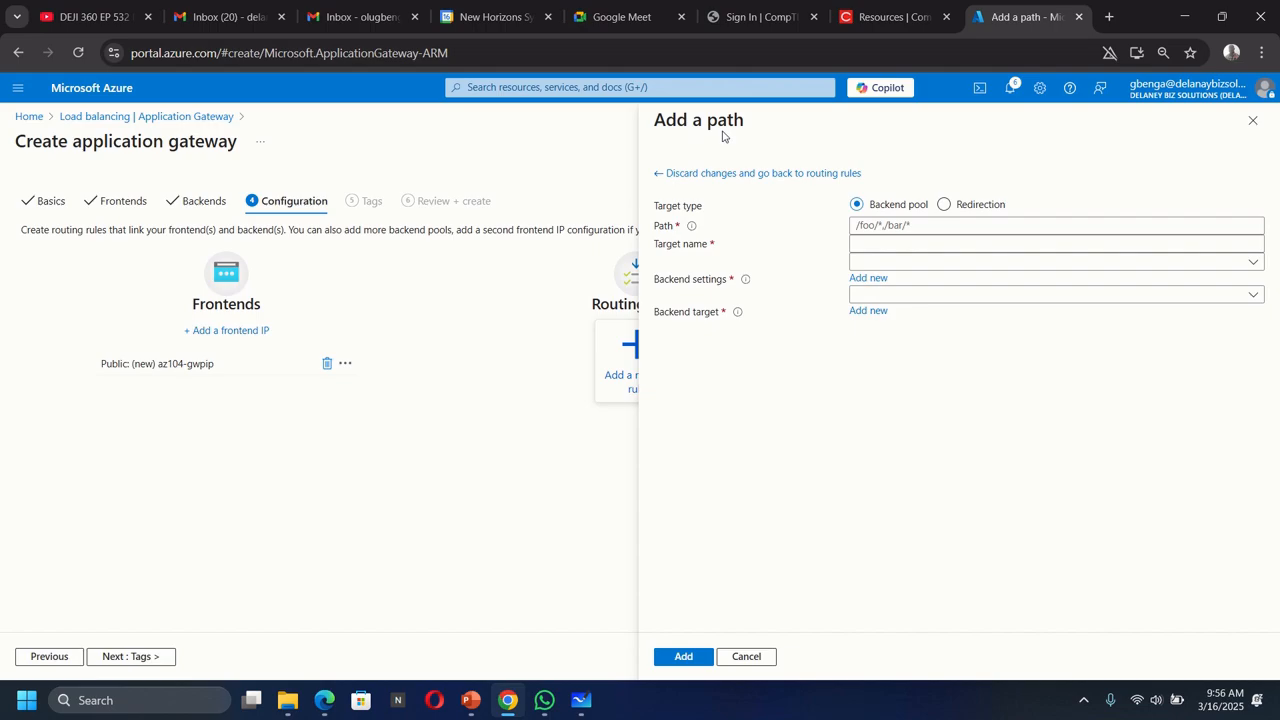
pyautogui.click(918, 225)
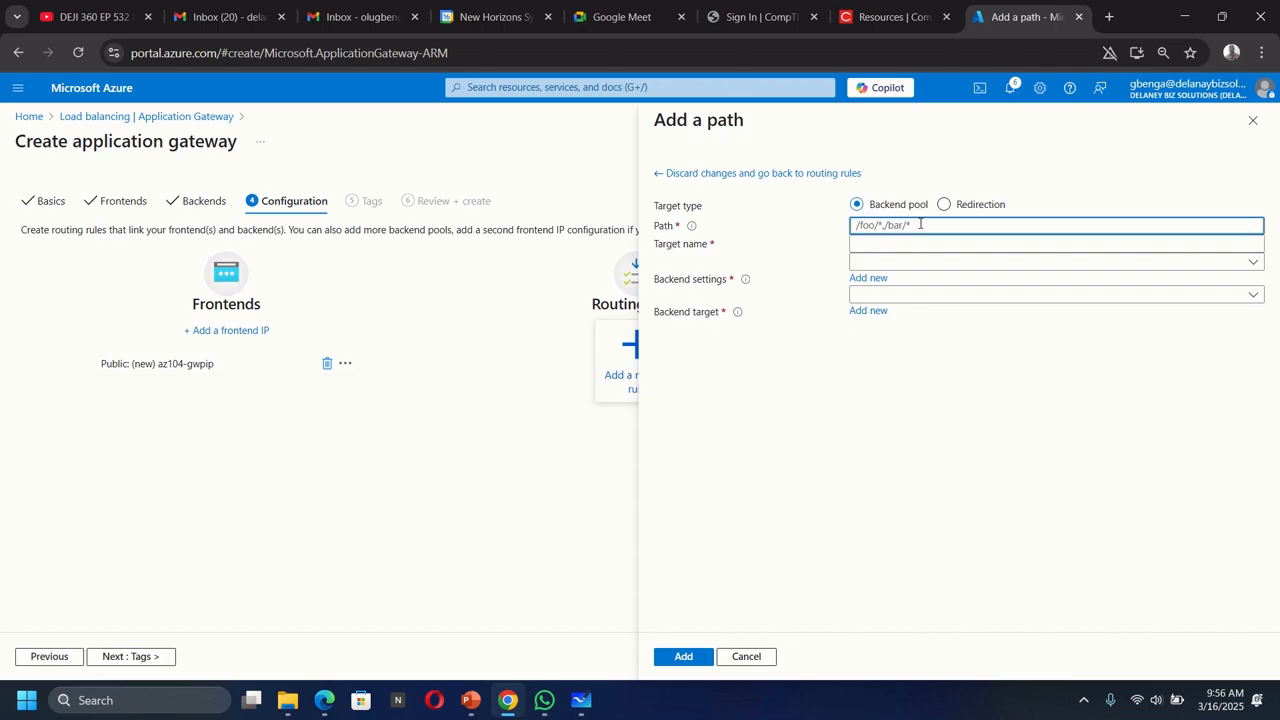
pyautogui.write('/')
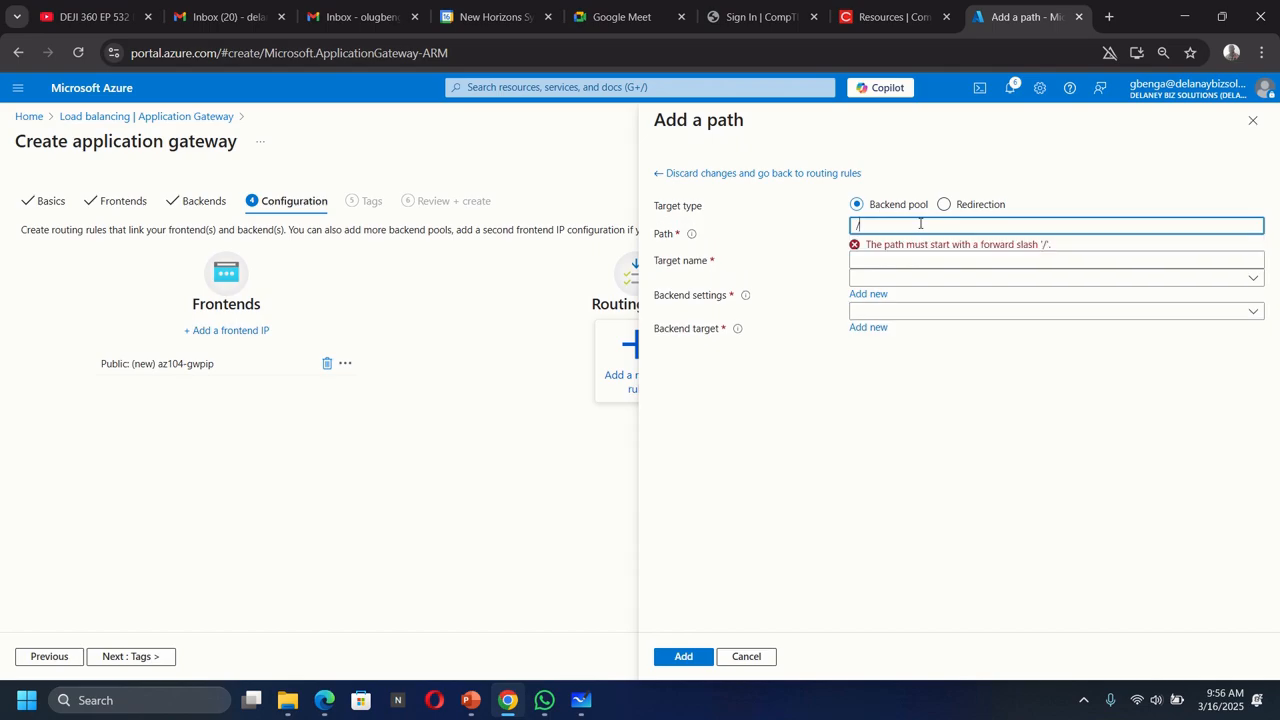
pyautogui.write('image')
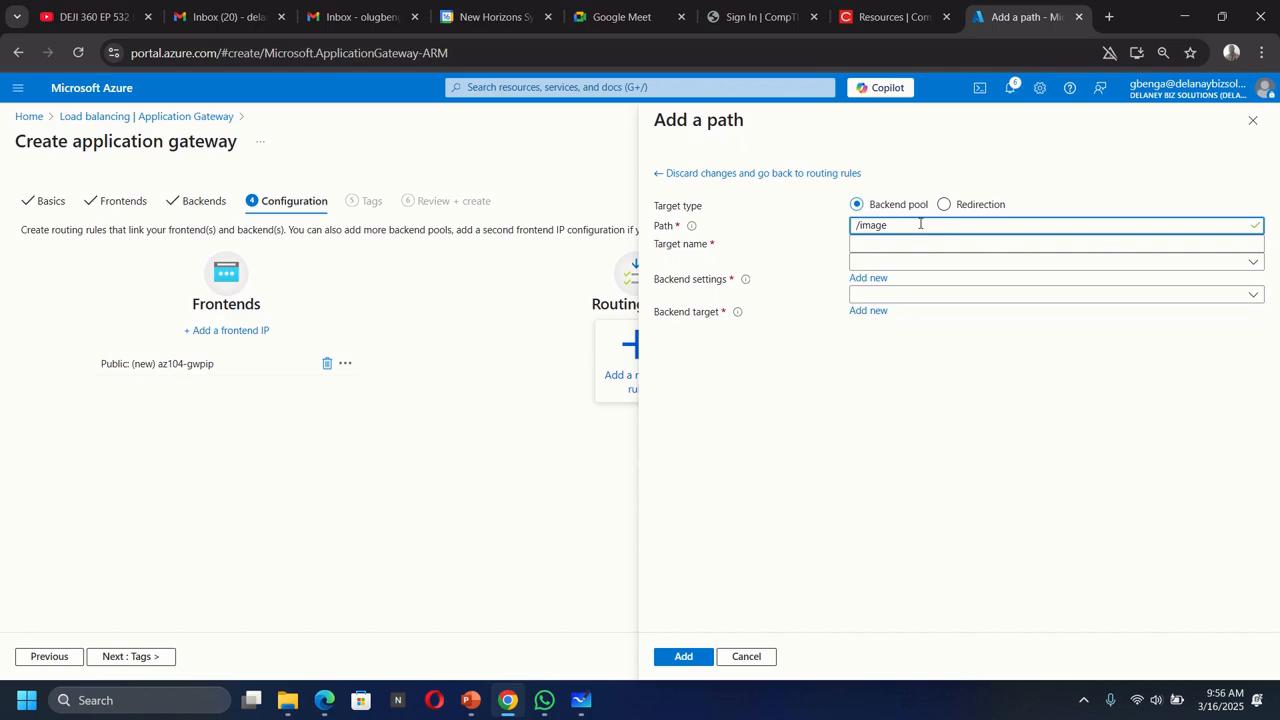
pyautogui.write('/*')
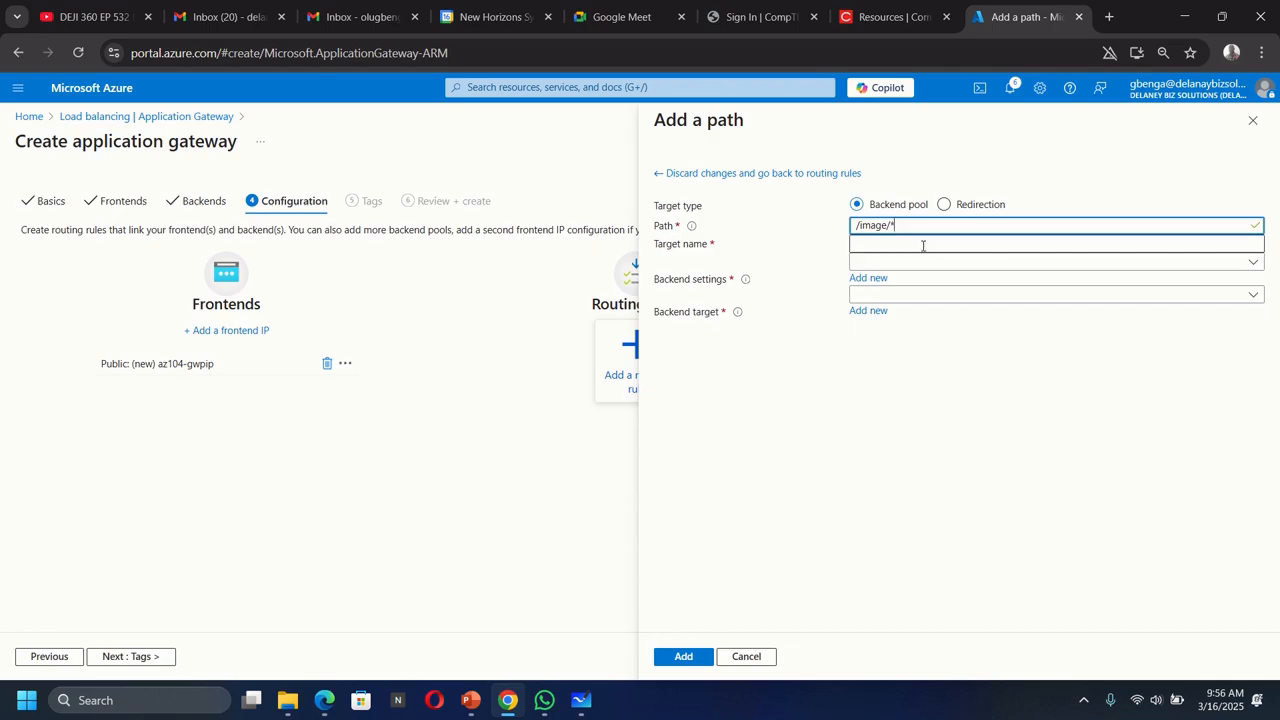
pyautogui.write('images')
pyautogui.press('BackSpace')
pyautogui.press('BackSpace')
pyautogui.press('BackSpace')
pyautogui.press('BackSpace')
pyautogui.press('BackSpace')
pyautogui.press('BackSpace')
pyautogui.click(967, 243)
pyautogui.write('images')
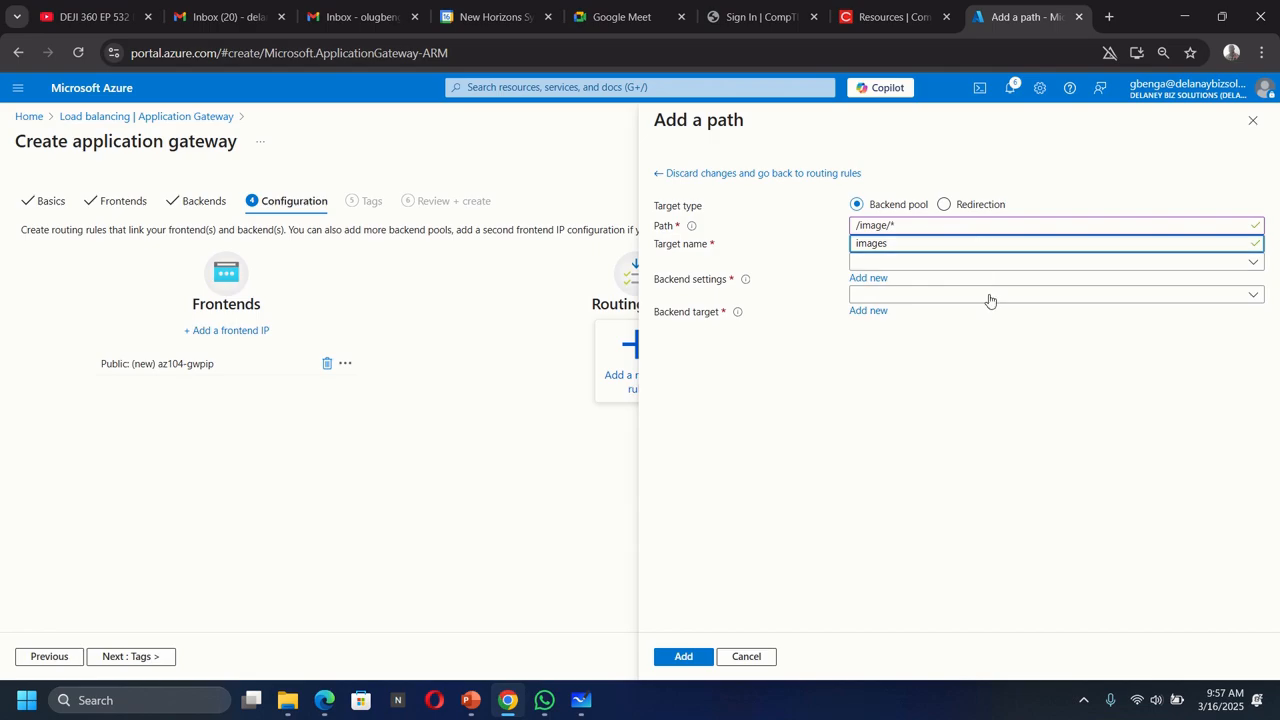
# - Assign the backend setting az104-http1 and the backend target az104-imagebe to the images path and add it to the rule
pyautogui.click(896, 264)
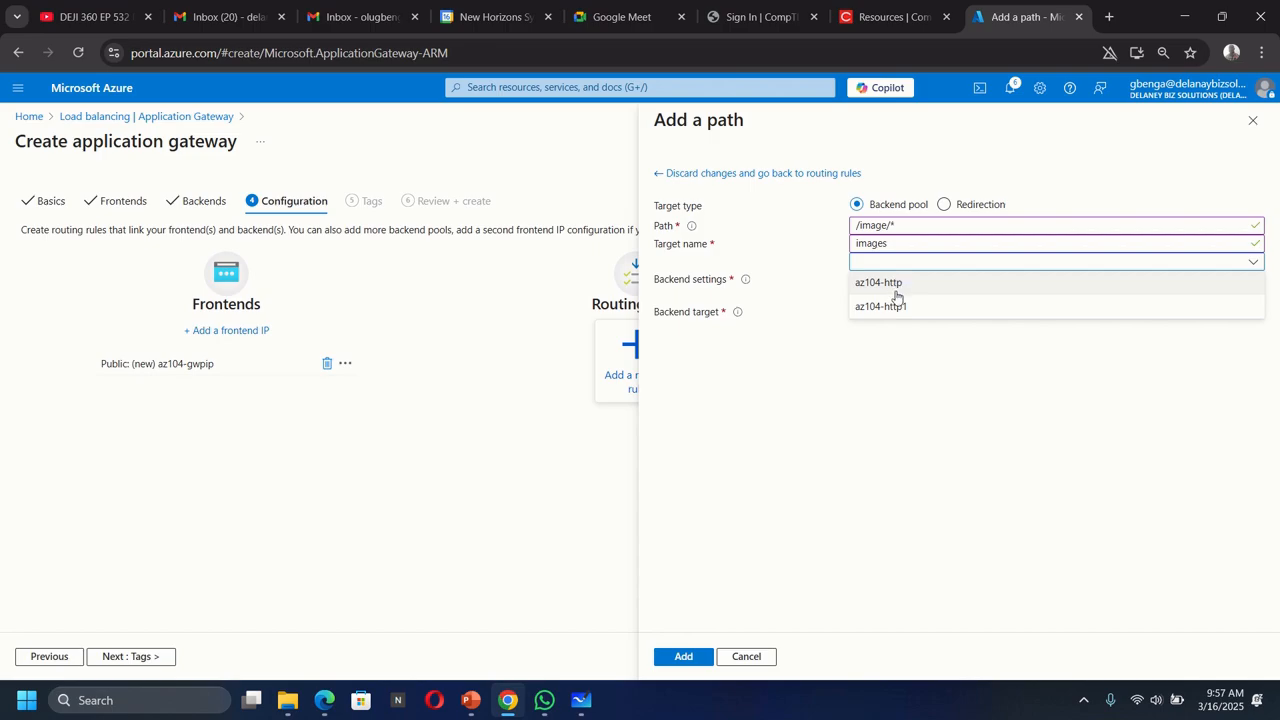
pyautogui.click(893, 306)
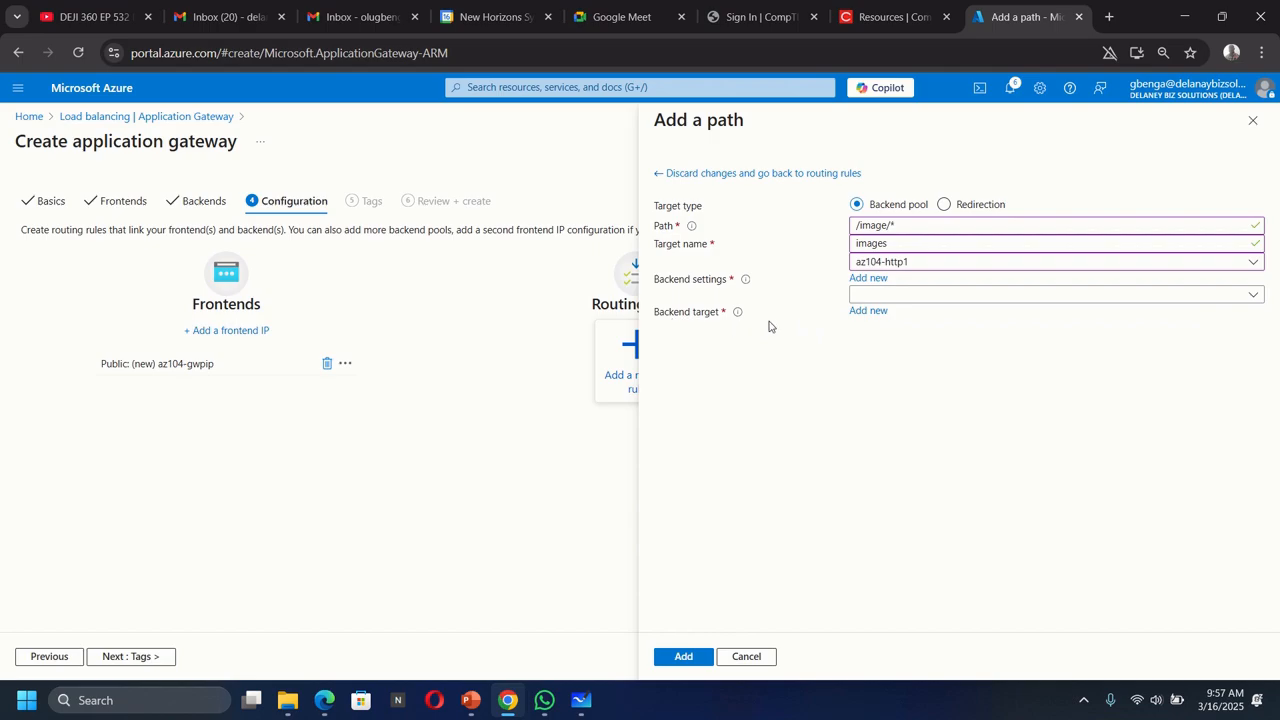
pyautogui.click(891, 298)
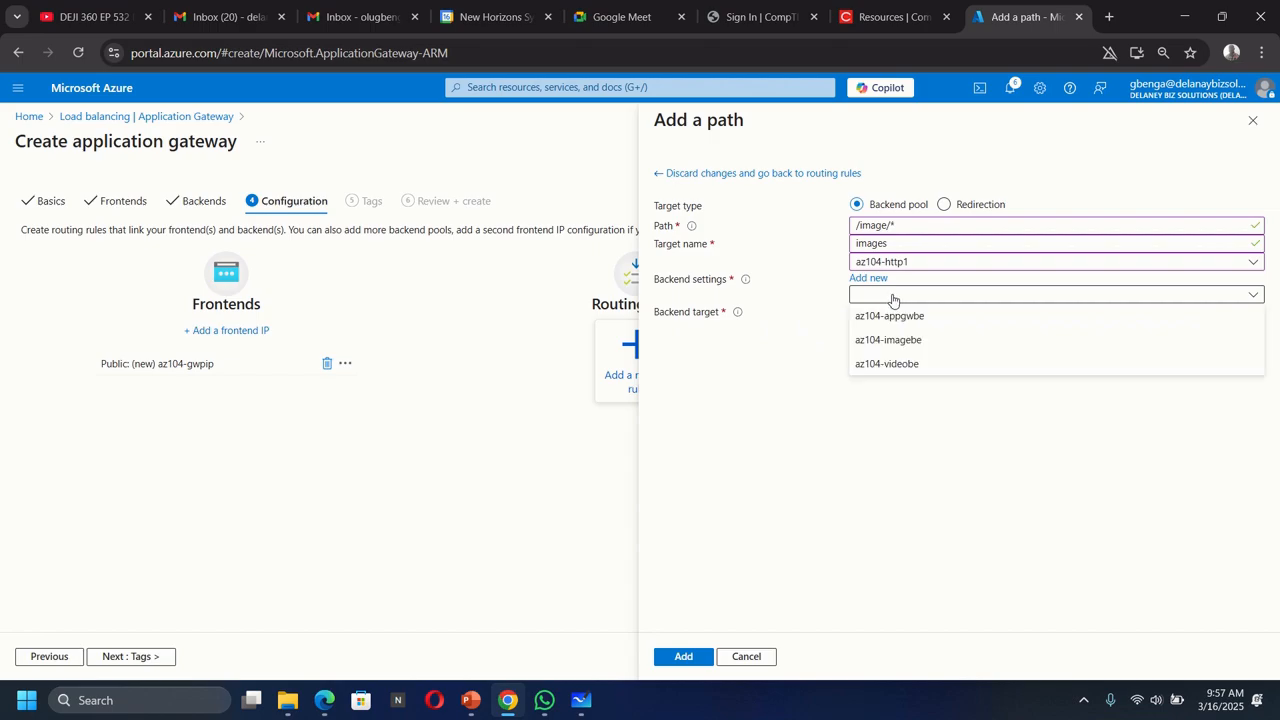
pyautogui.click(929, 345)
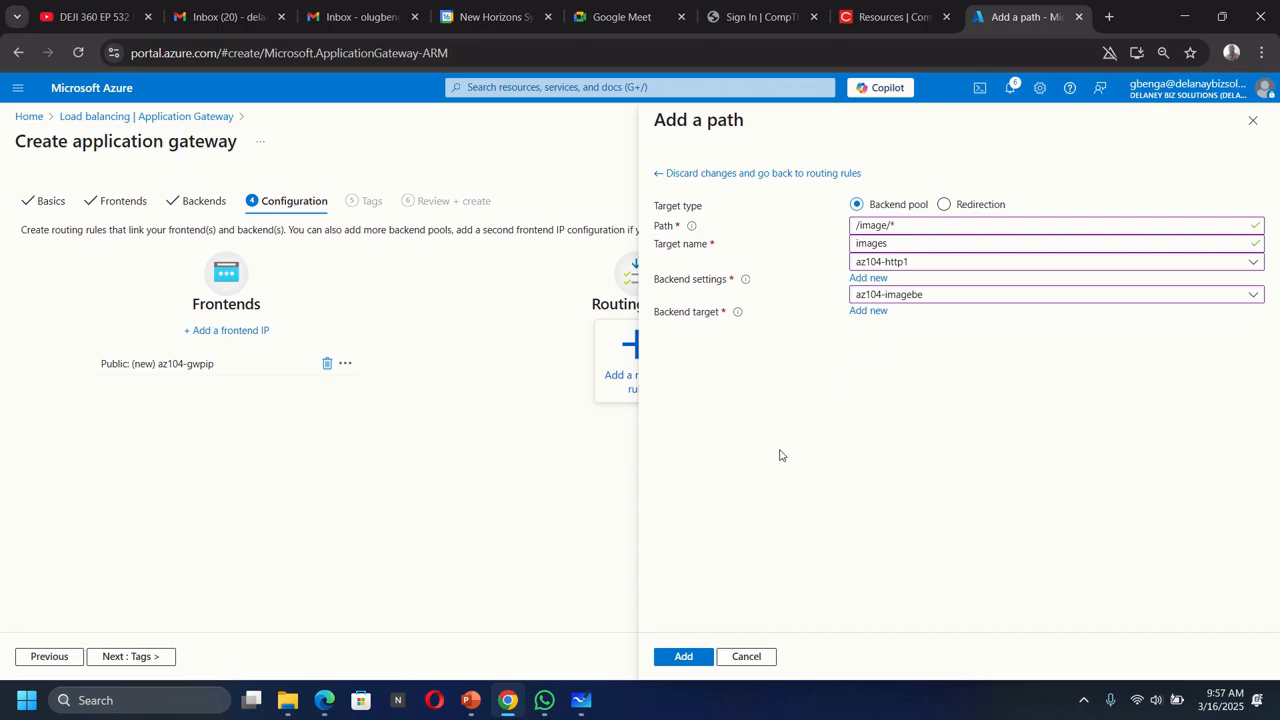
pyautogui.click(684, 658)
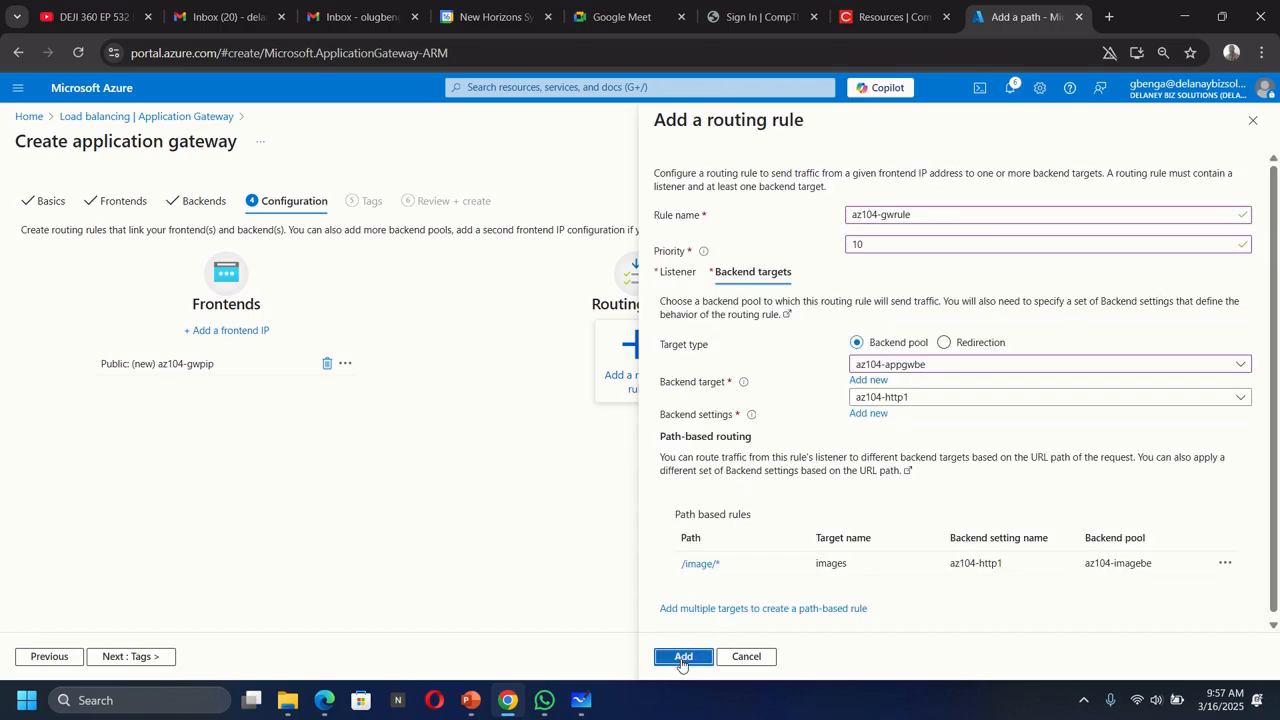
# - Start a second path-based target with the path /video/* and the target name videos
pyautogui.click(741, 609)
pyautogui.click(896, 225)
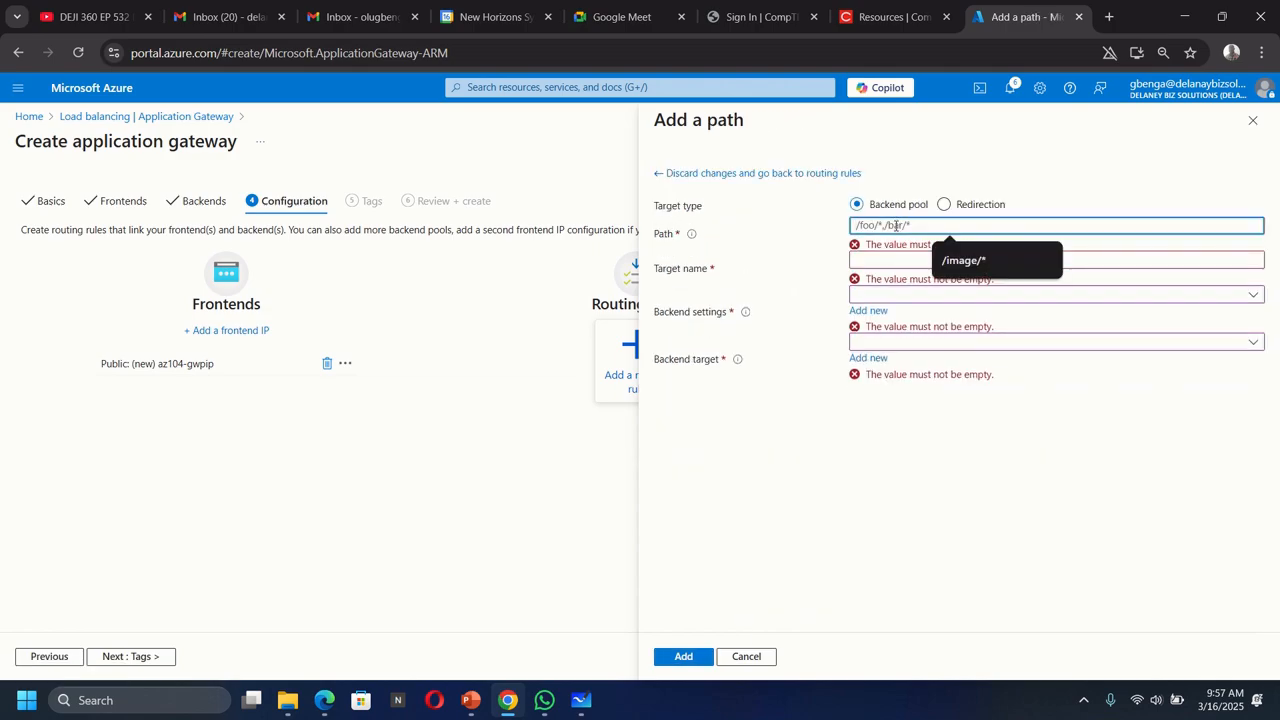
pyautogui.write('/vide')
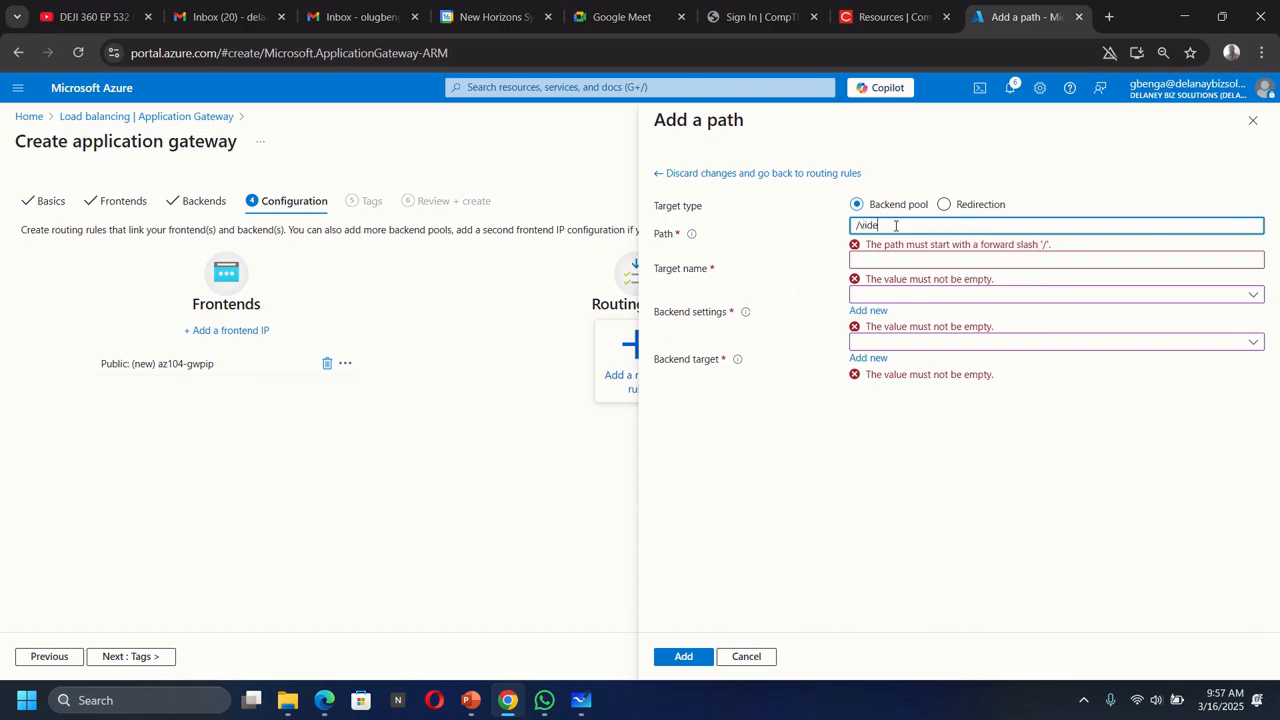
pyautogui.write('o')
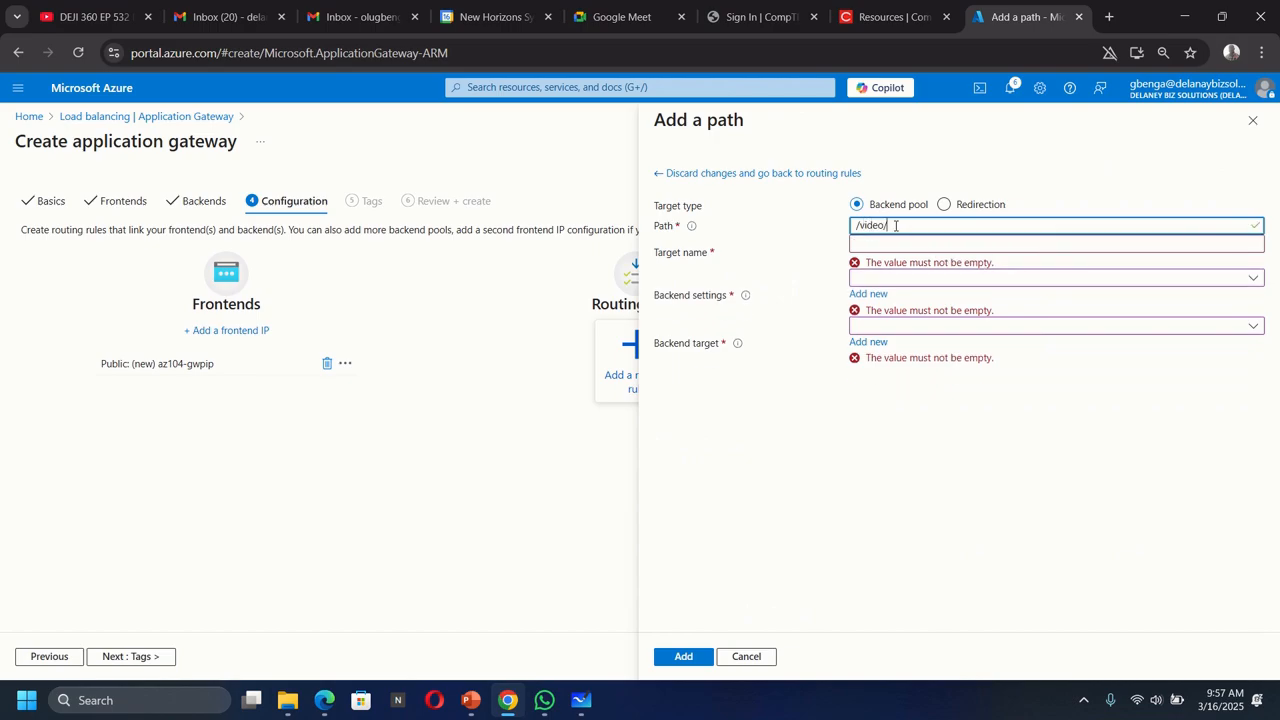
pyautogui.write('/*')
pyautogui.click(892, 244)
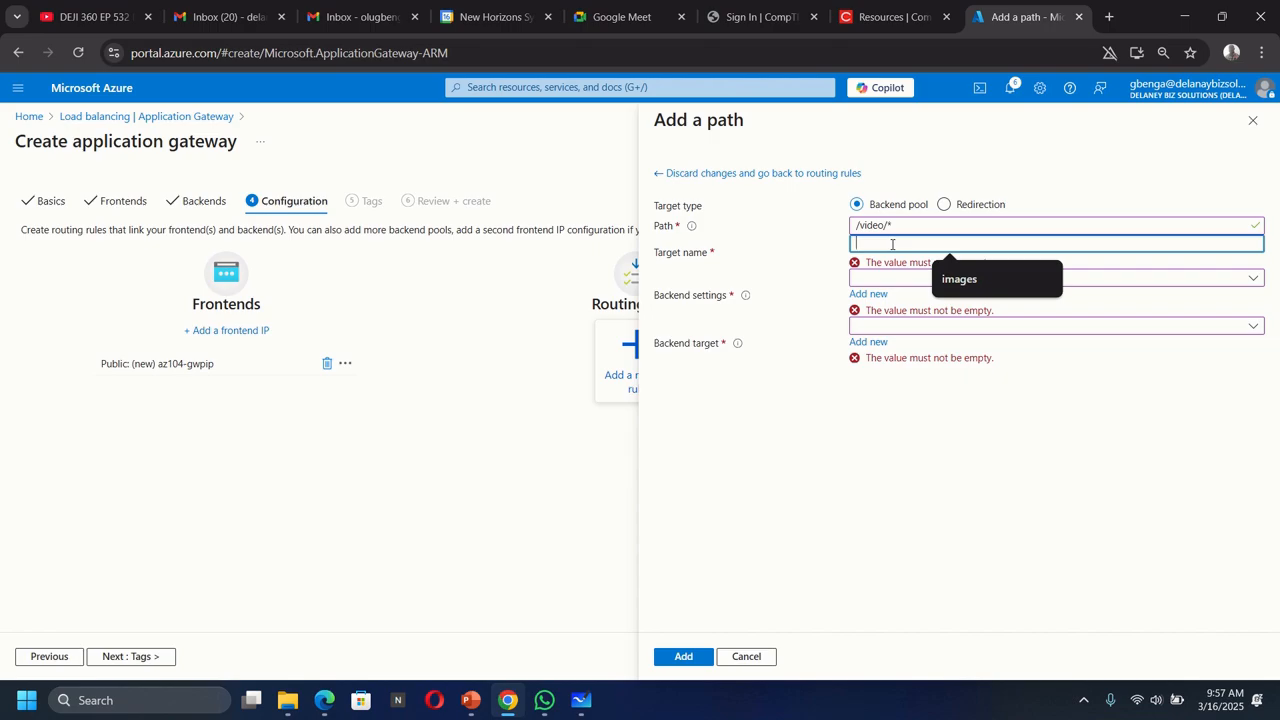
pyautogui.write('videos')
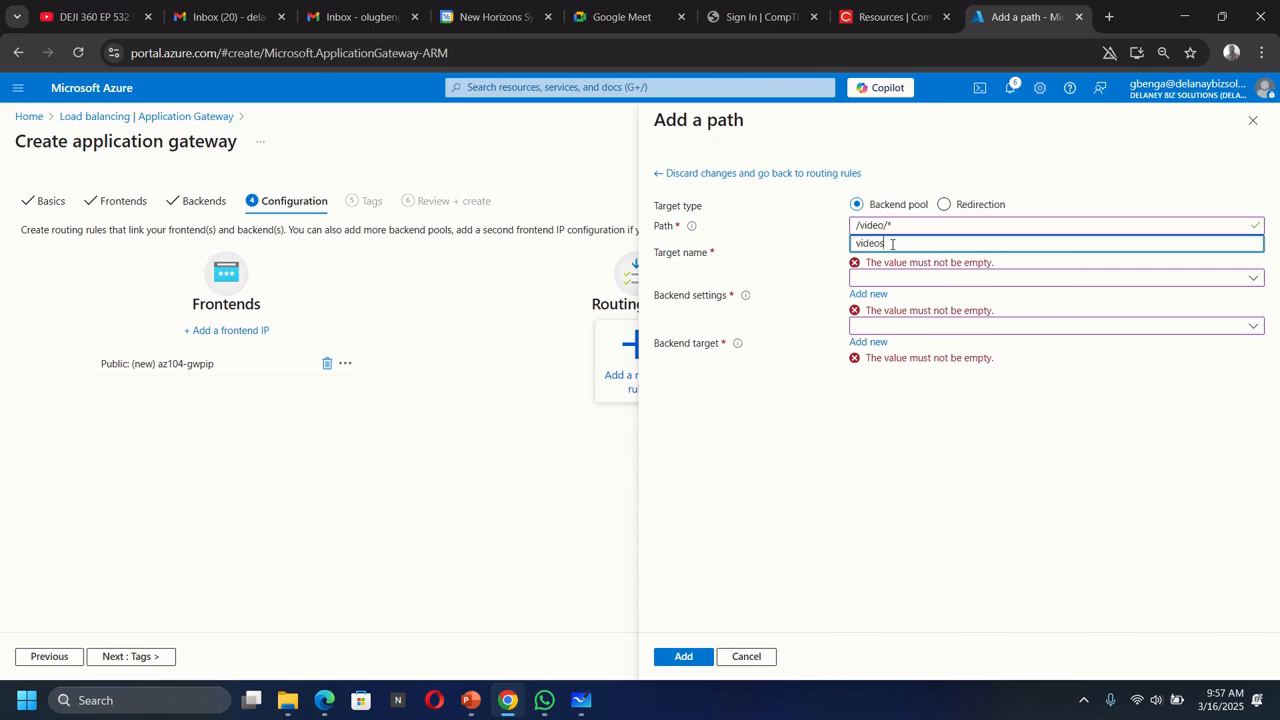
# - Add the videos path with backend setting az104-http1 and backend target az104-videobe, and save the routing rule to the gateway configuration
pyautogui.click(894, 264)
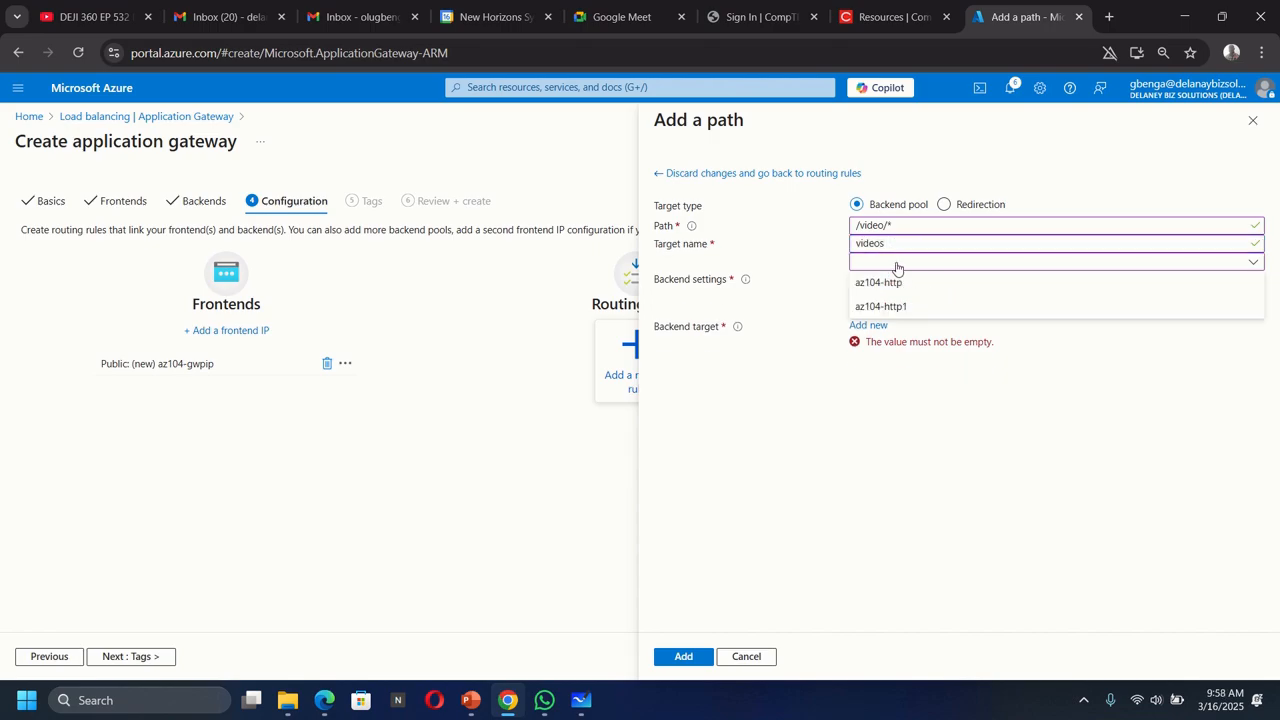
pyautogui.click(900, 308)
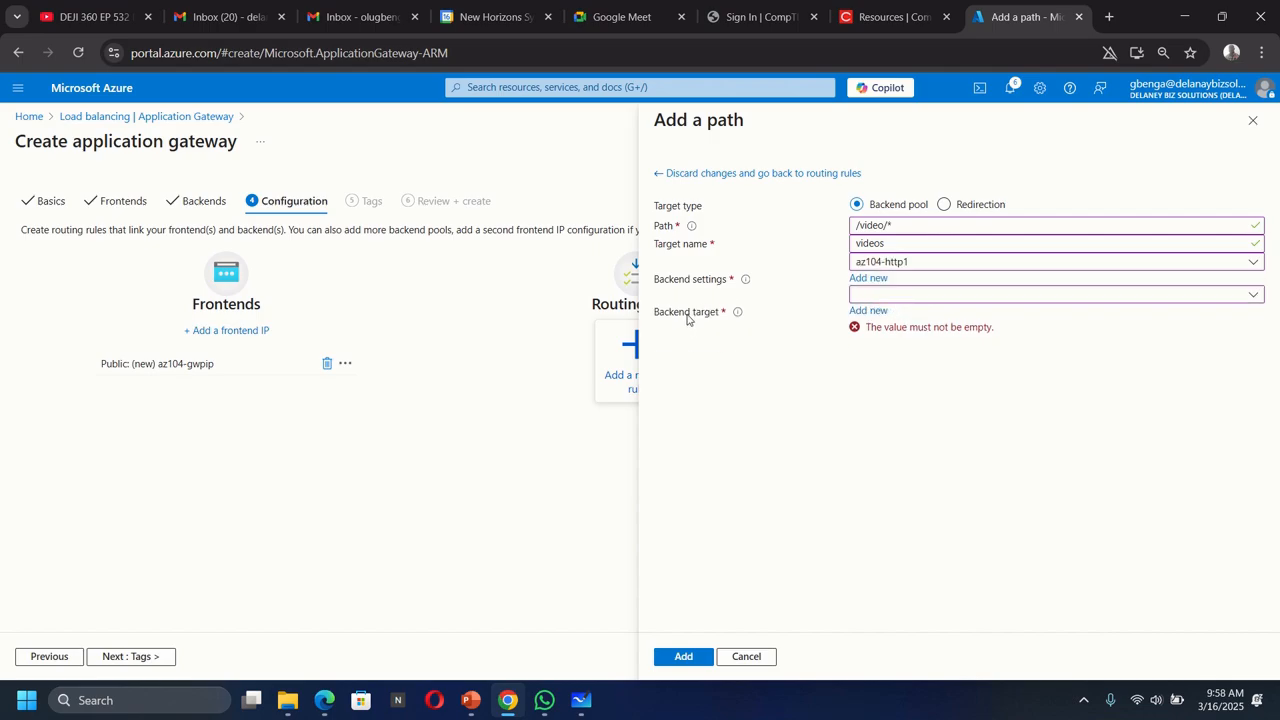
pyautogui.click(904, 299)
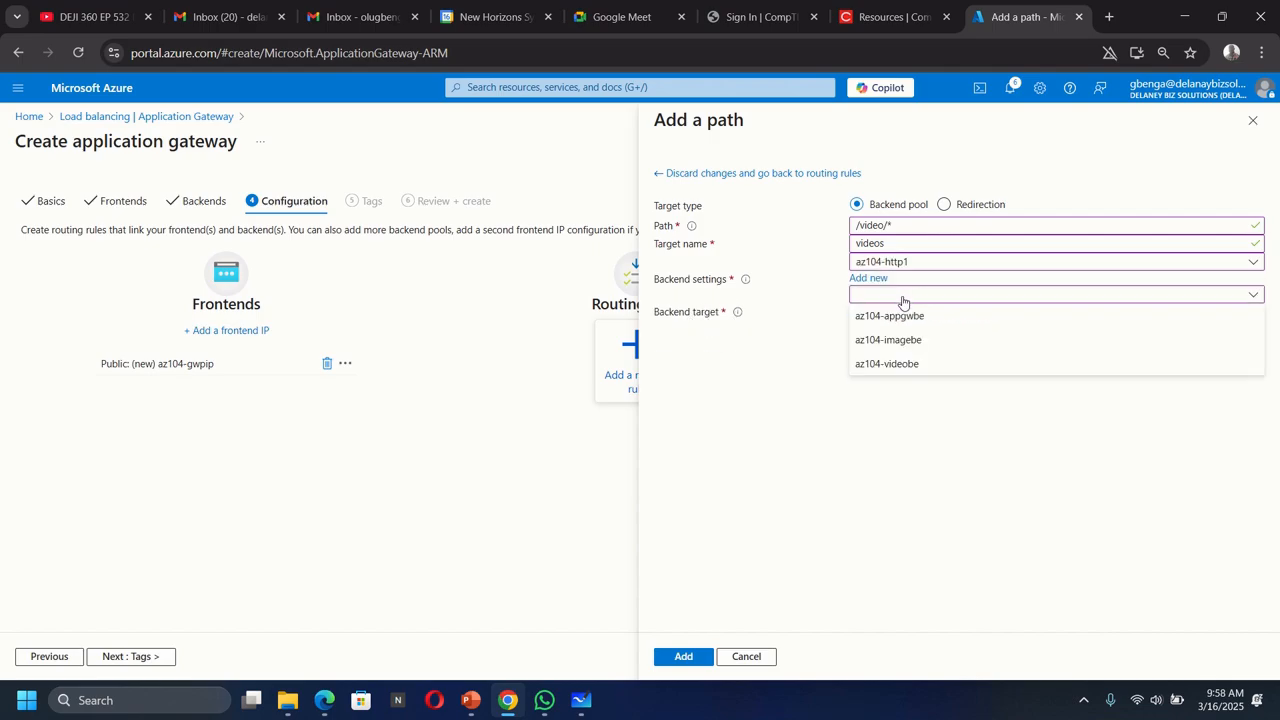
pyautogui.click(894, 363)
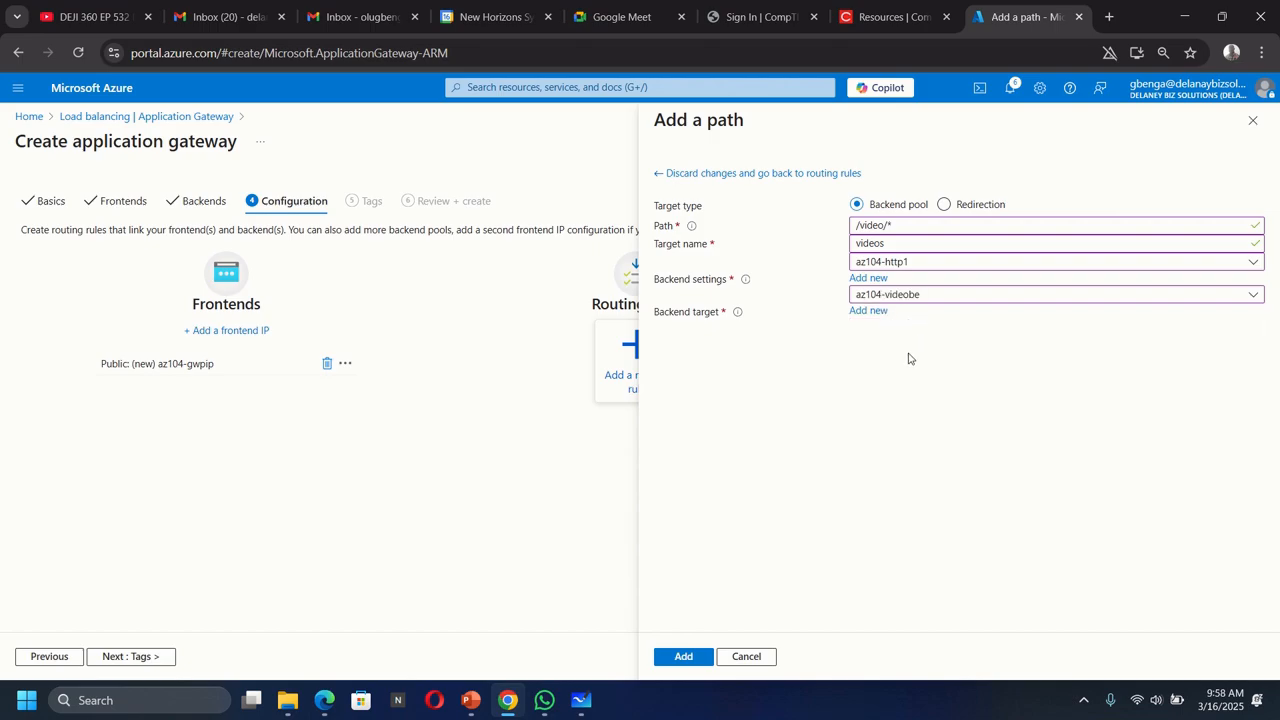
pyautogui.click(685, 659)
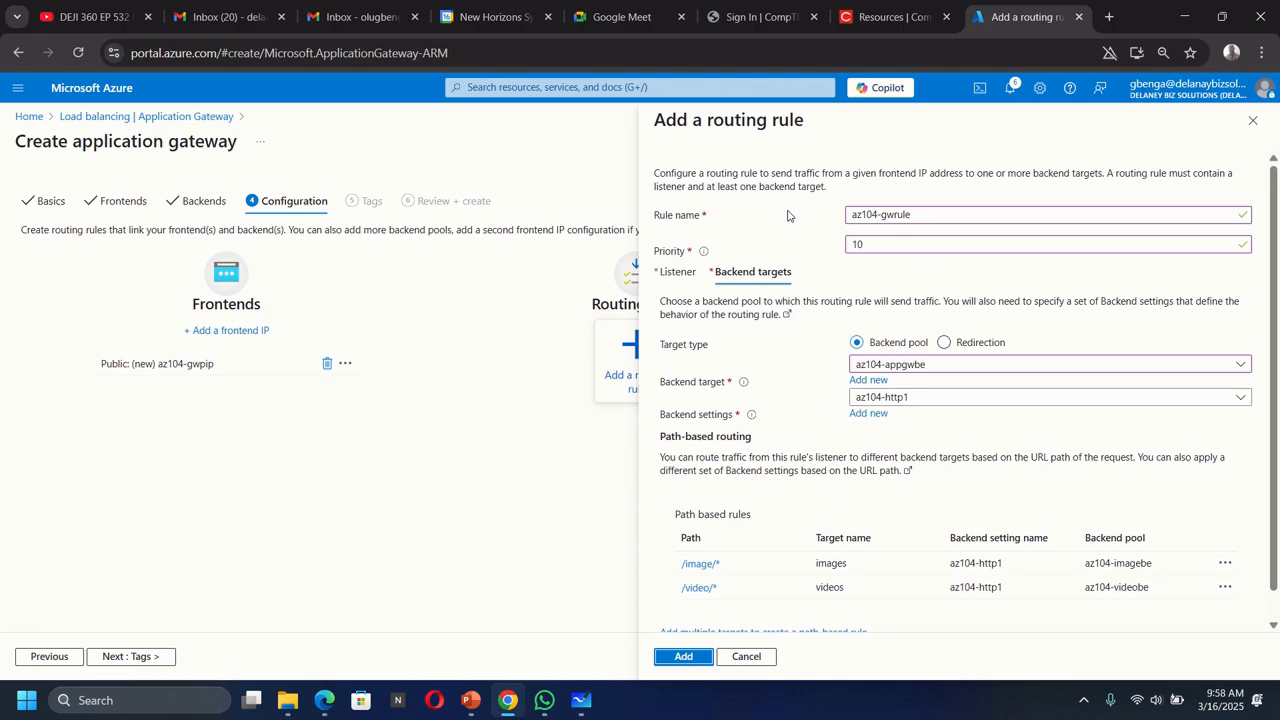
pyautogui.click(686, 658)
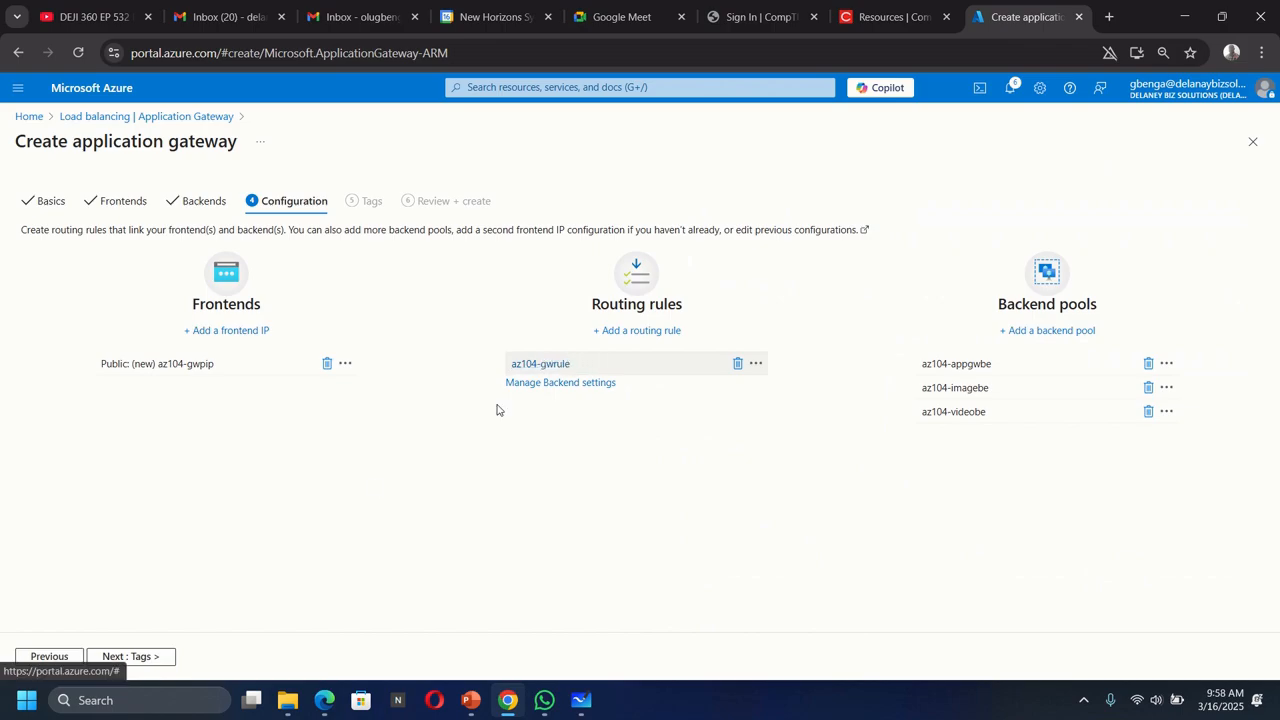
# - Leave the tags empty, validate the application gateway az104-appgw configuration and start its deployment
pyautogui.click(127, 657)
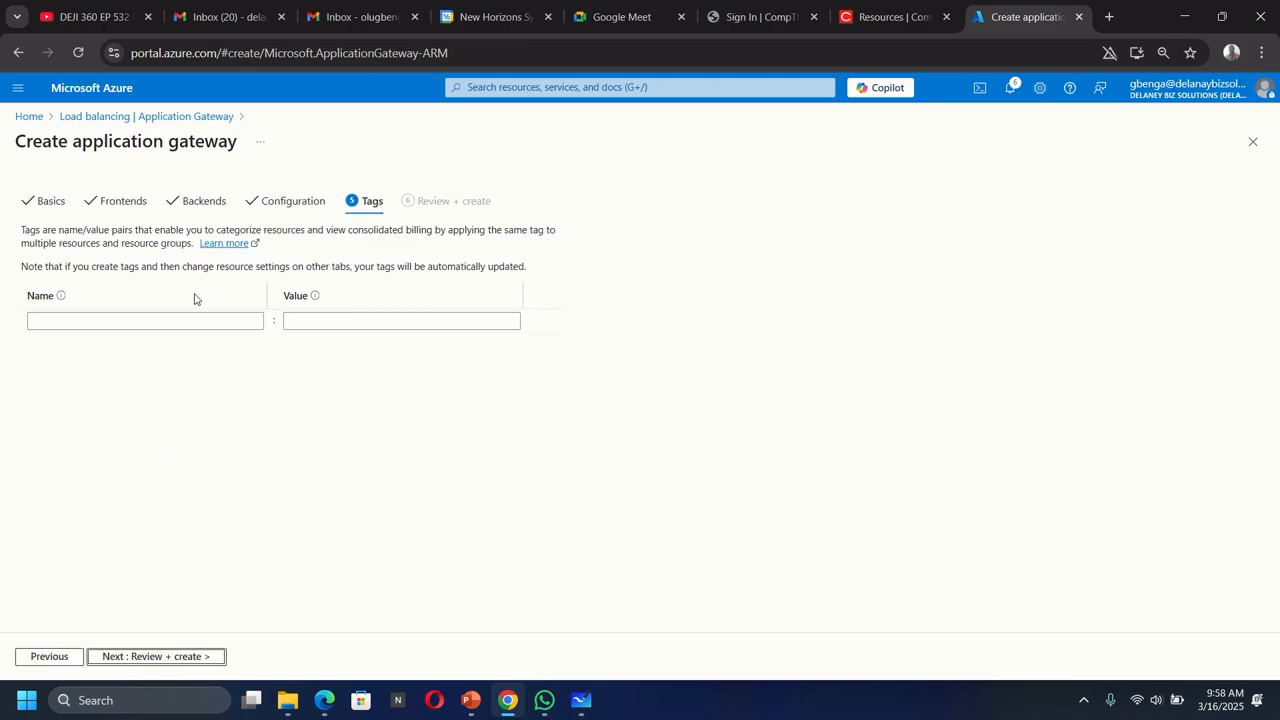
pyautogui.click(143, 657)
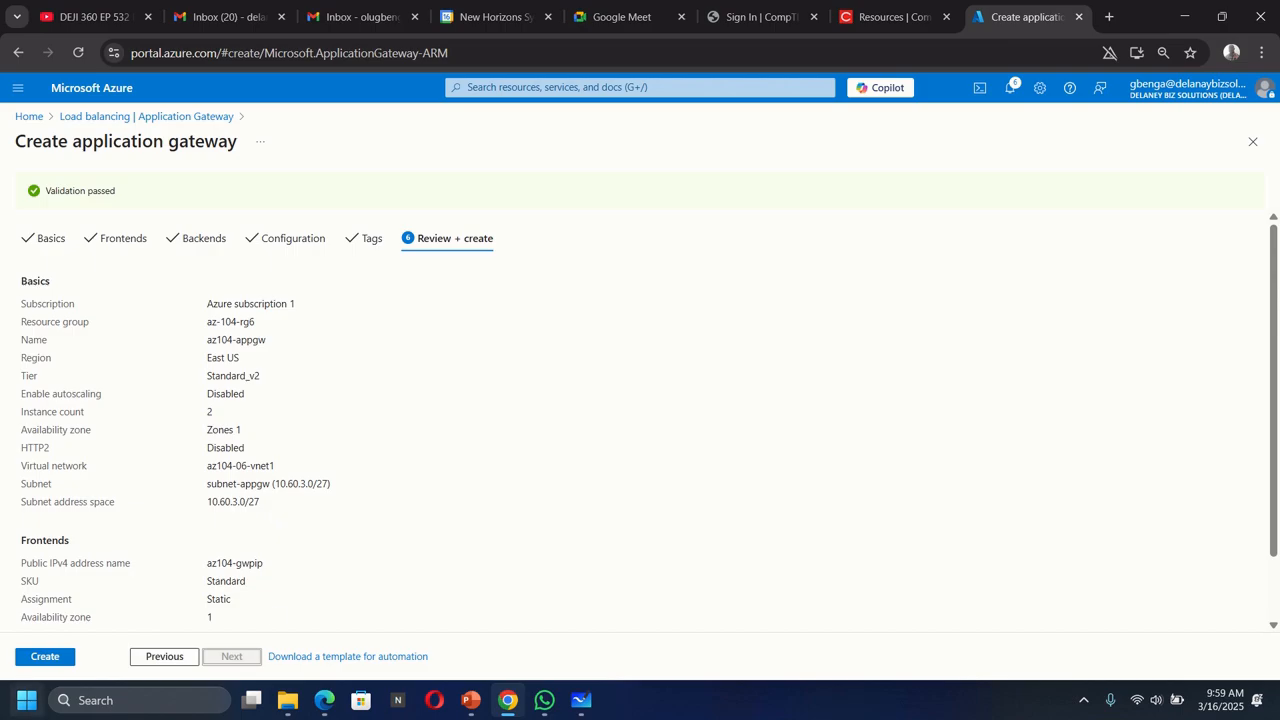
pyautogui.click(37, 657)
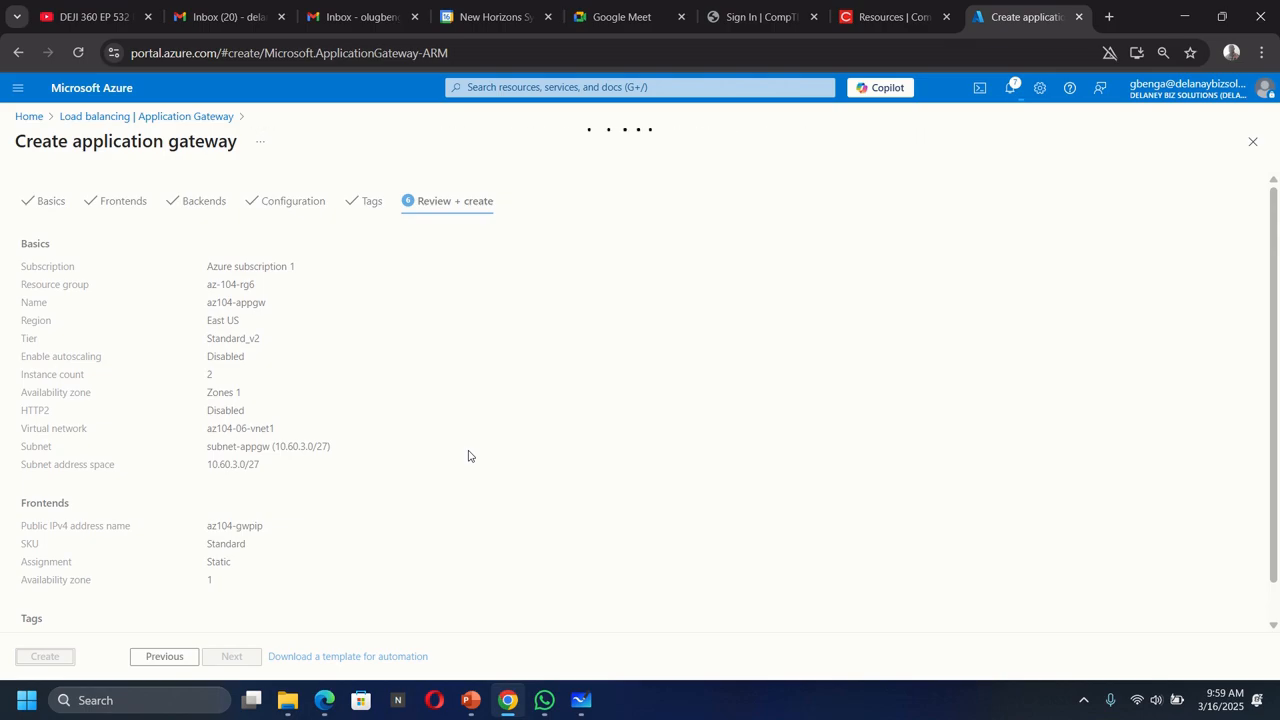
# - Switch to Microsoft Whiteboard and dismiss the empty text box below az104-gwpip in the az104-appgw block
pyautogui.click(581, 703)
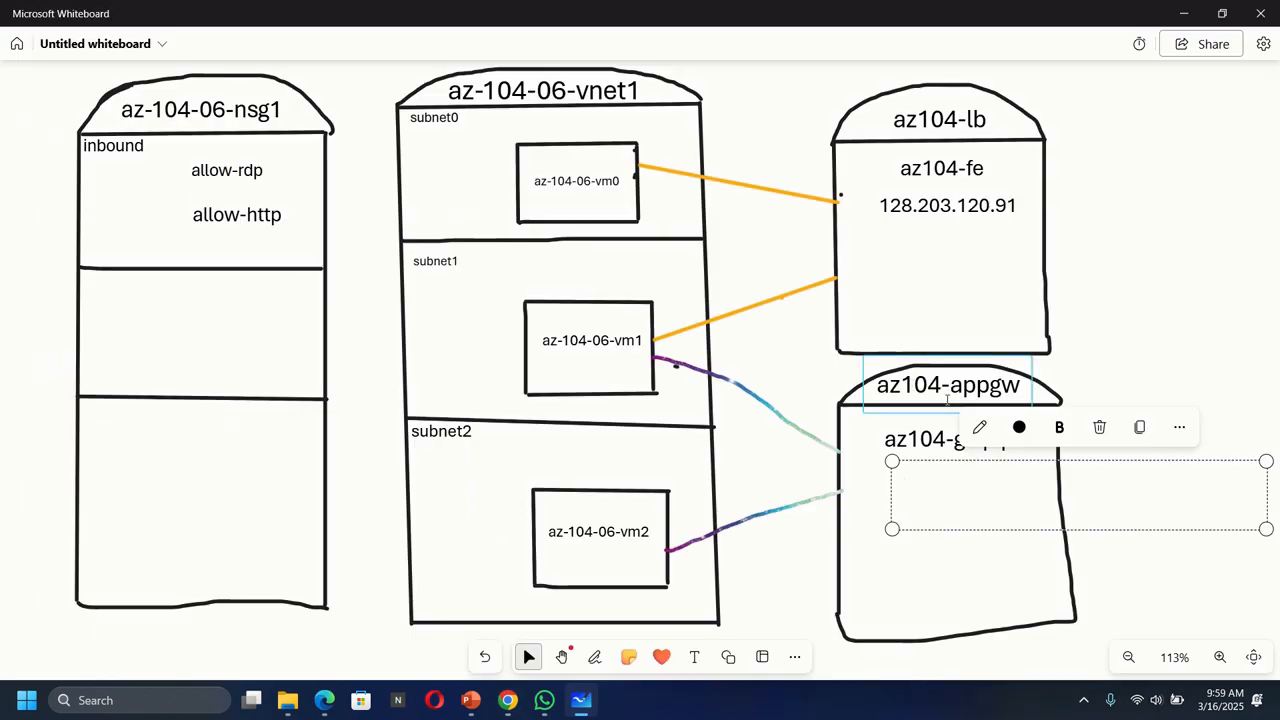
pyautogui.click(1179, 427)
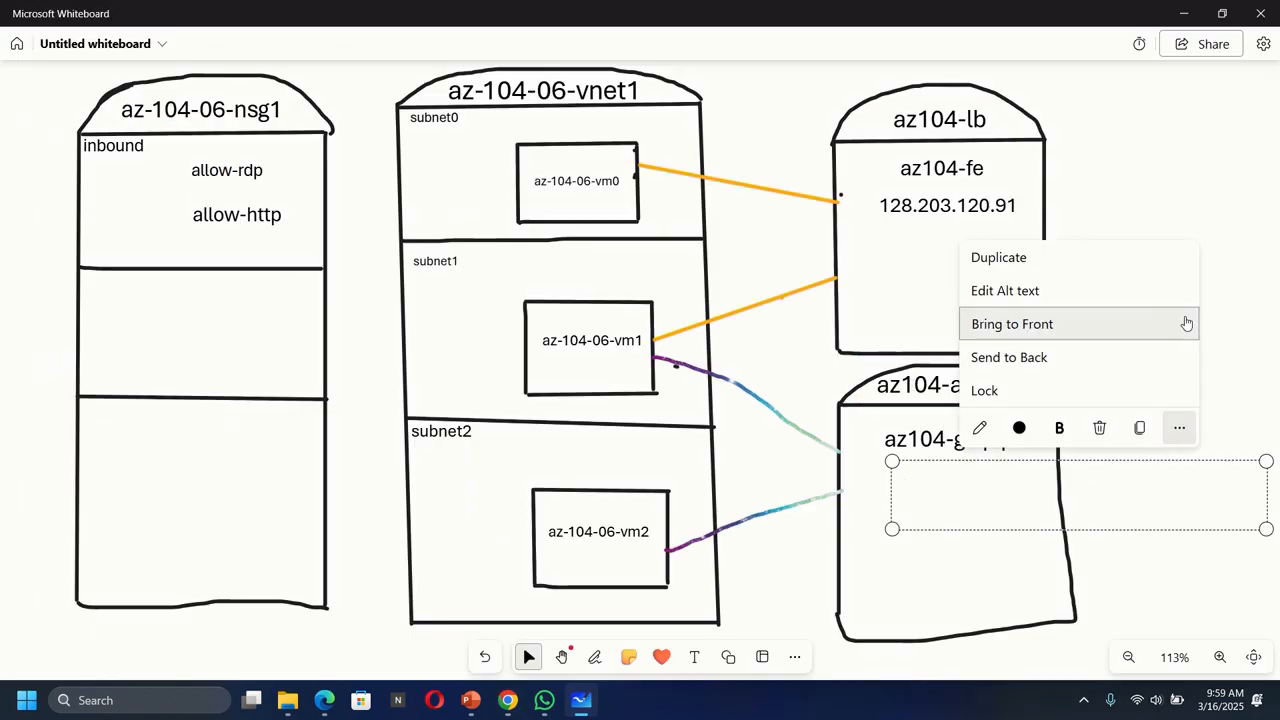
pyautogui.click(923, 555)
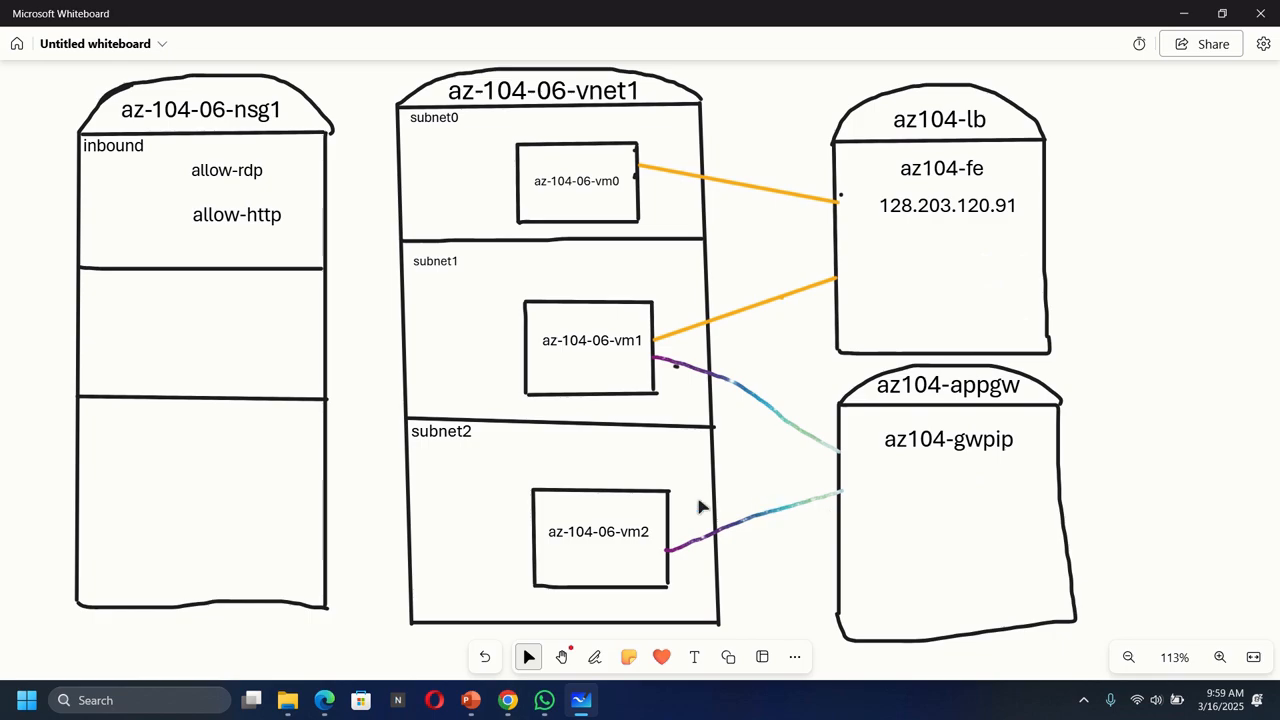
# - Switch to the Azure portal in Chrome and open the application gateway az104-appgw from its resource group az-104-rg6
pyautogui.click(508, 701)
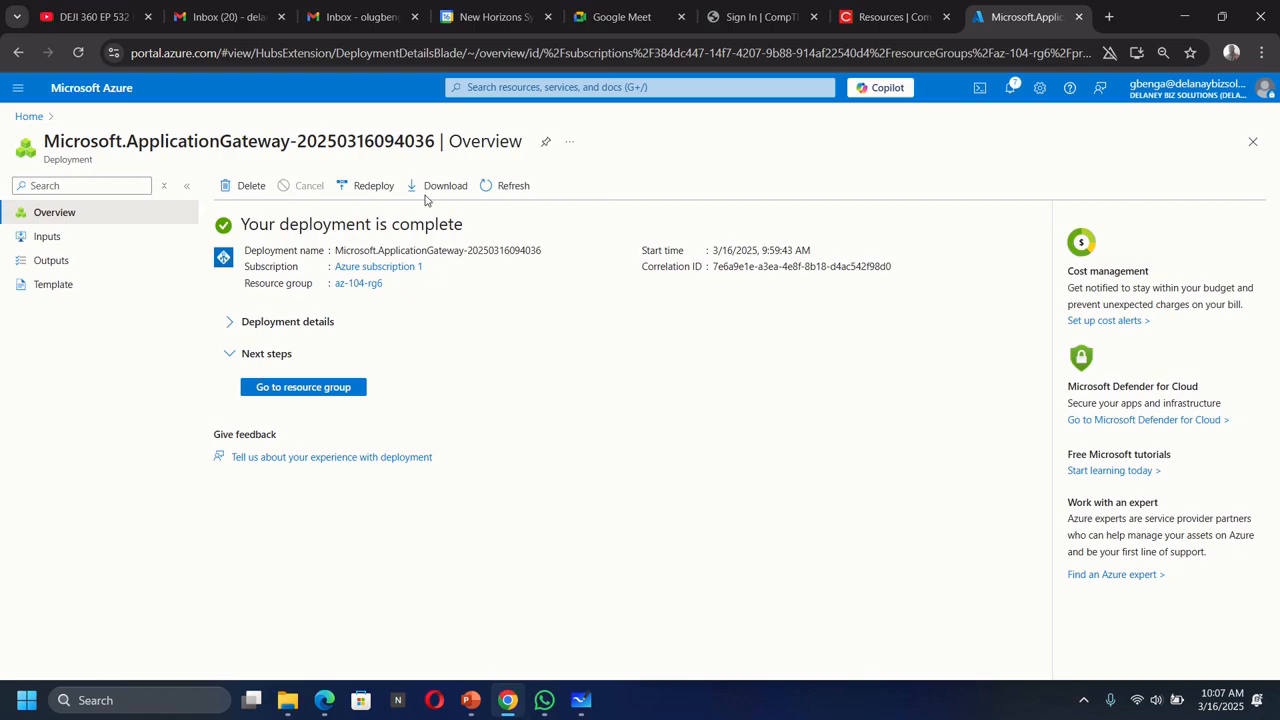
pyautogui.click(505, 90)
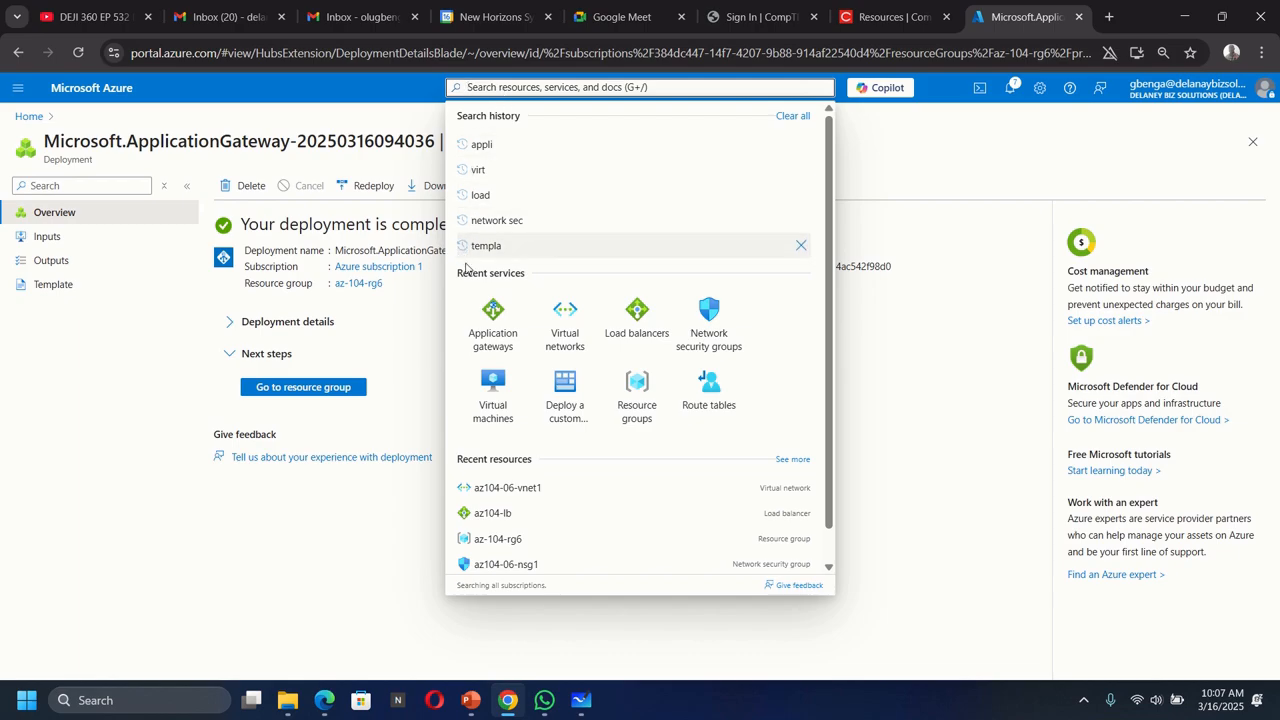
pyautogui.click(300, 490)
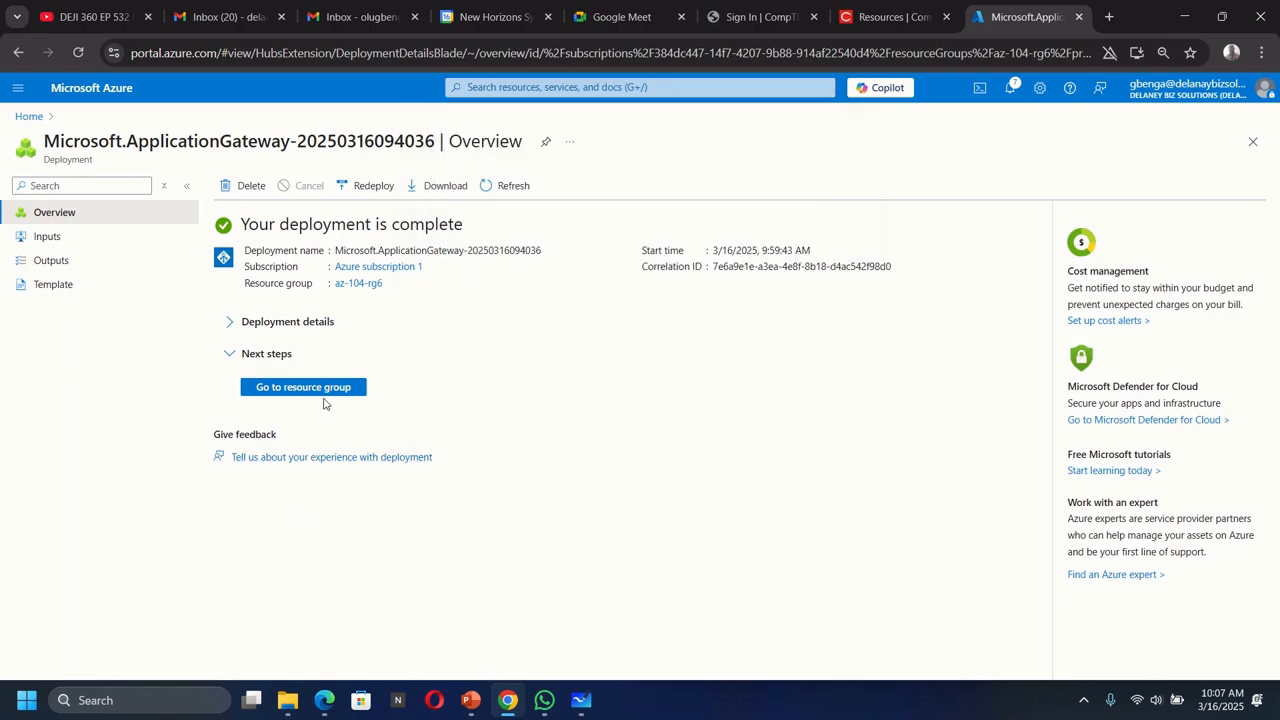
pyautogui.click(322, 390)
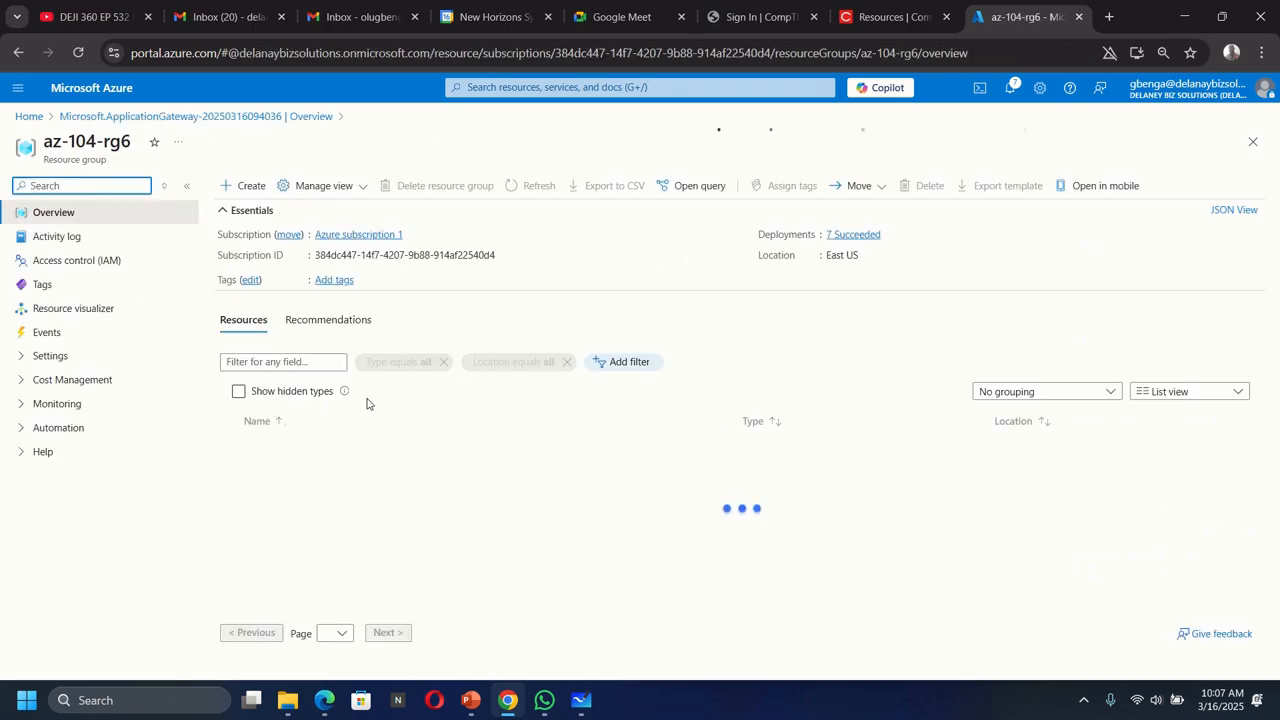
pyautogui.scroll(-5, 325, 505)
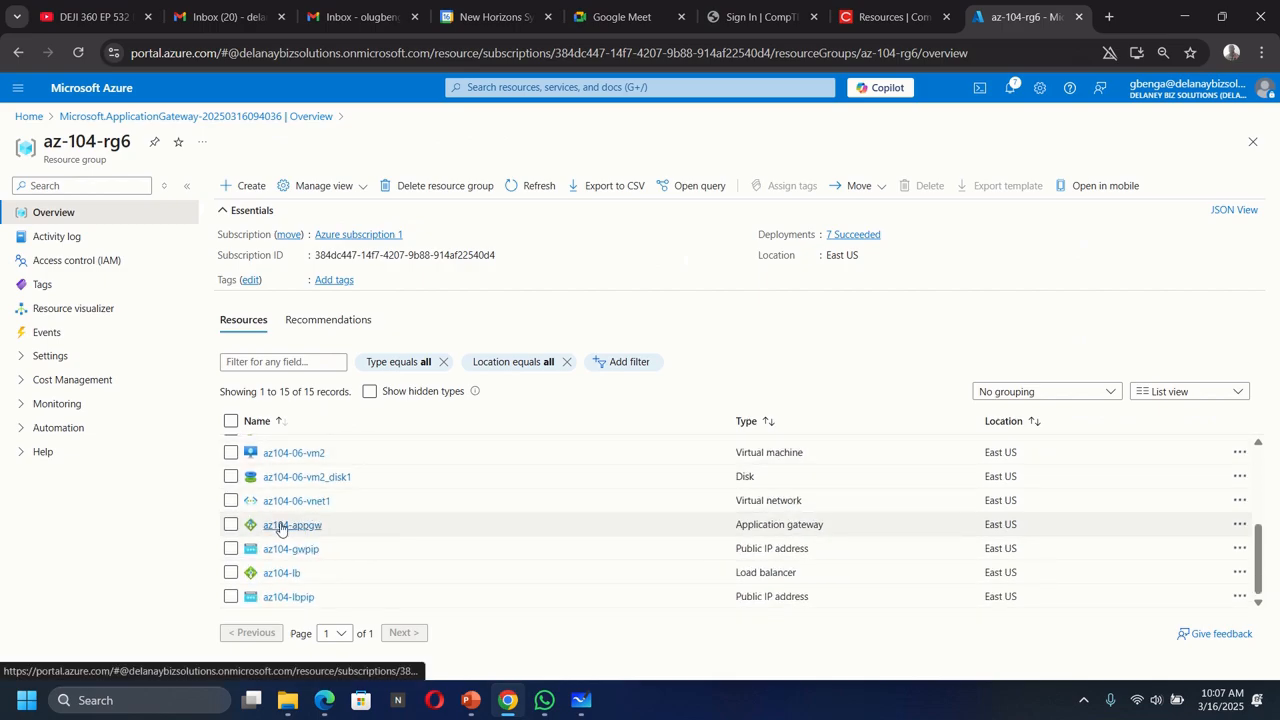
pyautogui.click(285, 528)
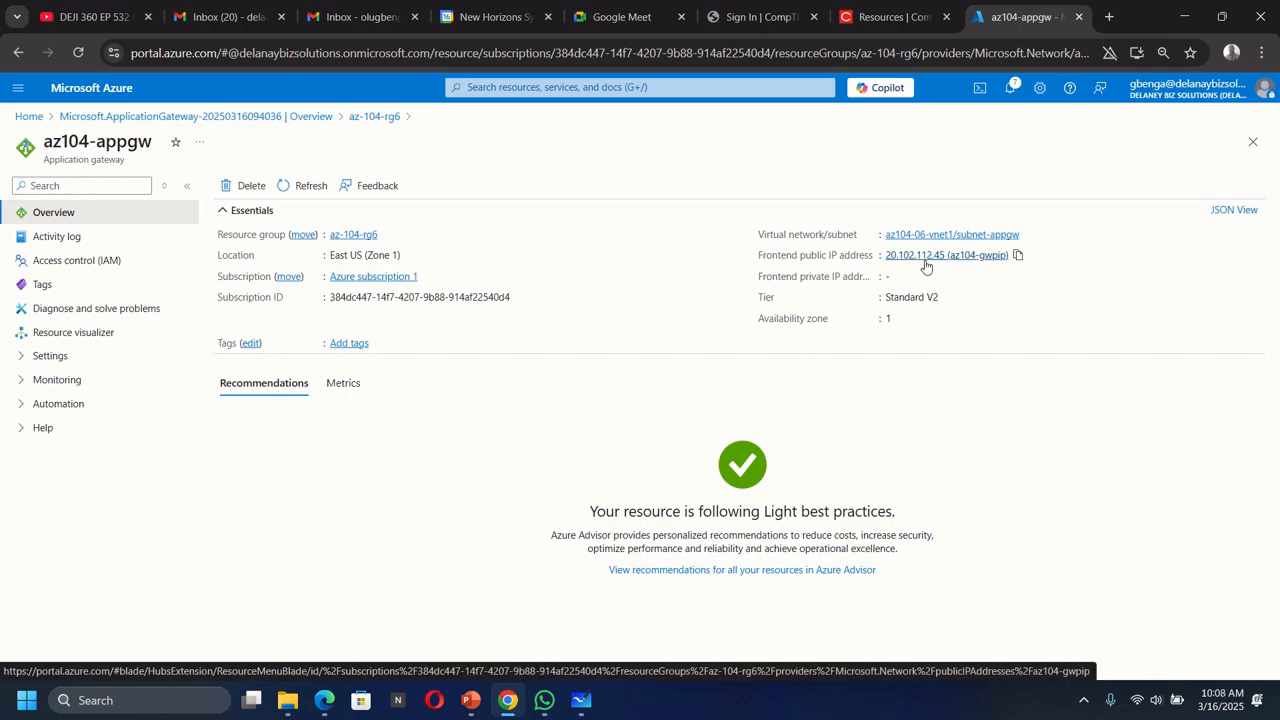
# - Switch to Microsoft Whiteboard and add the text 20.102.112.45 below az104-gwpip in the az104-appgw block
pyautogui.click(584, 700)
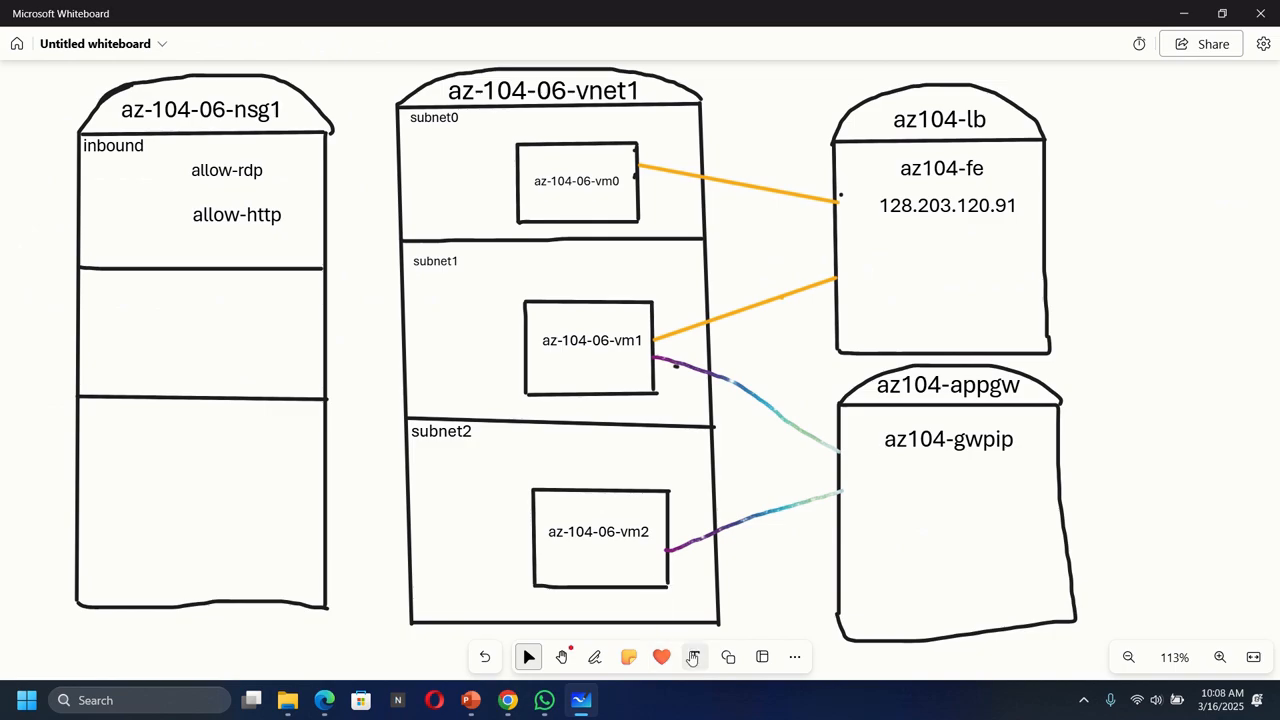
pyautogui.click(692, 657)
pyautogui.click(876, 480)
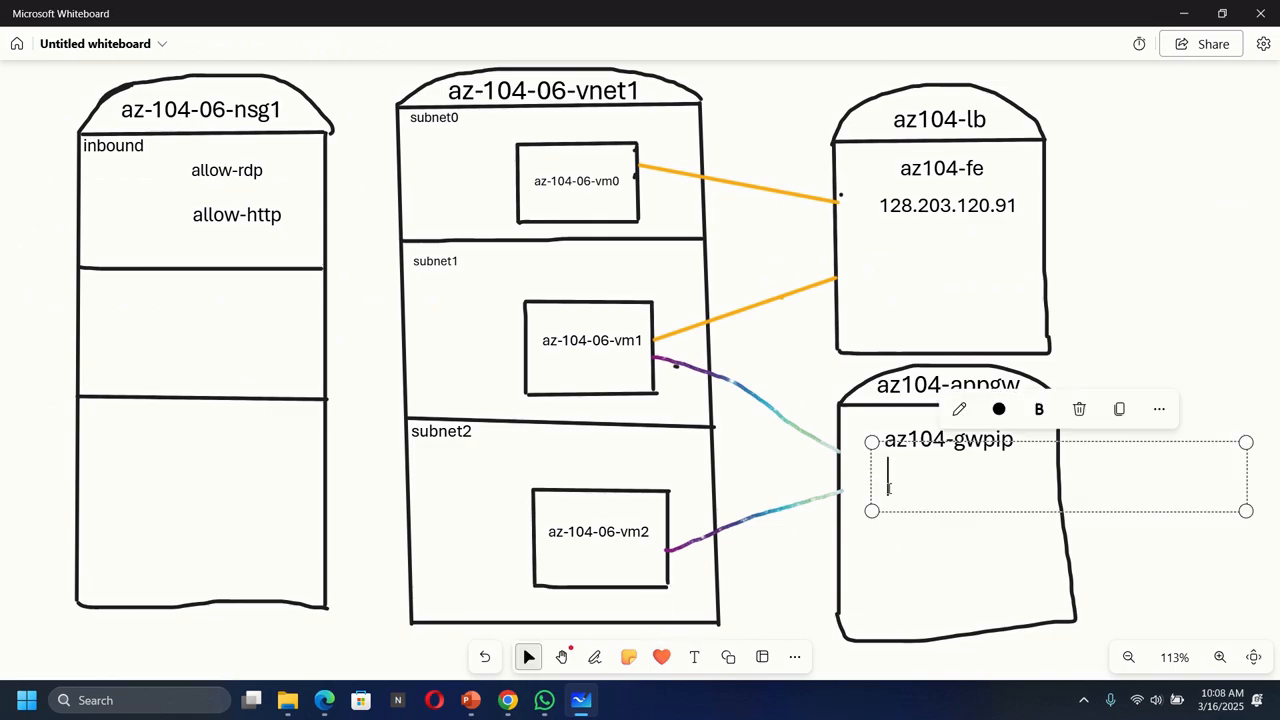
pyautogui.write('20')
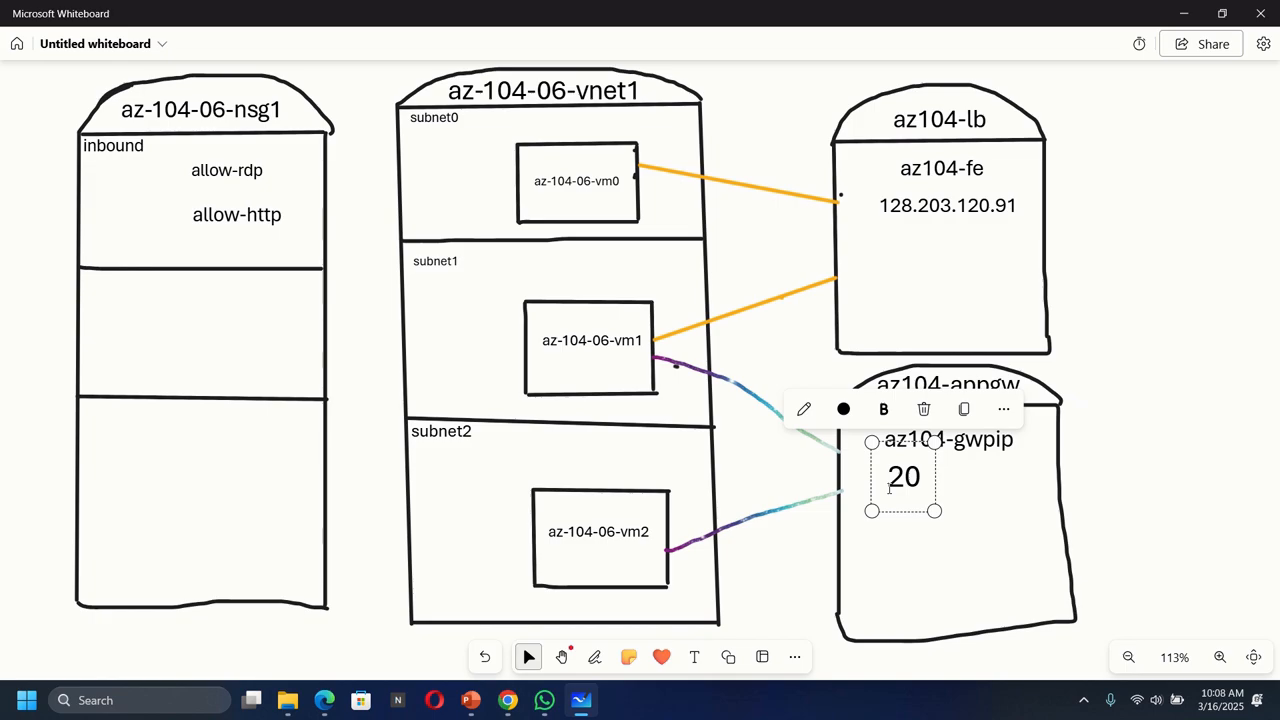
pyautogui.write('.1')
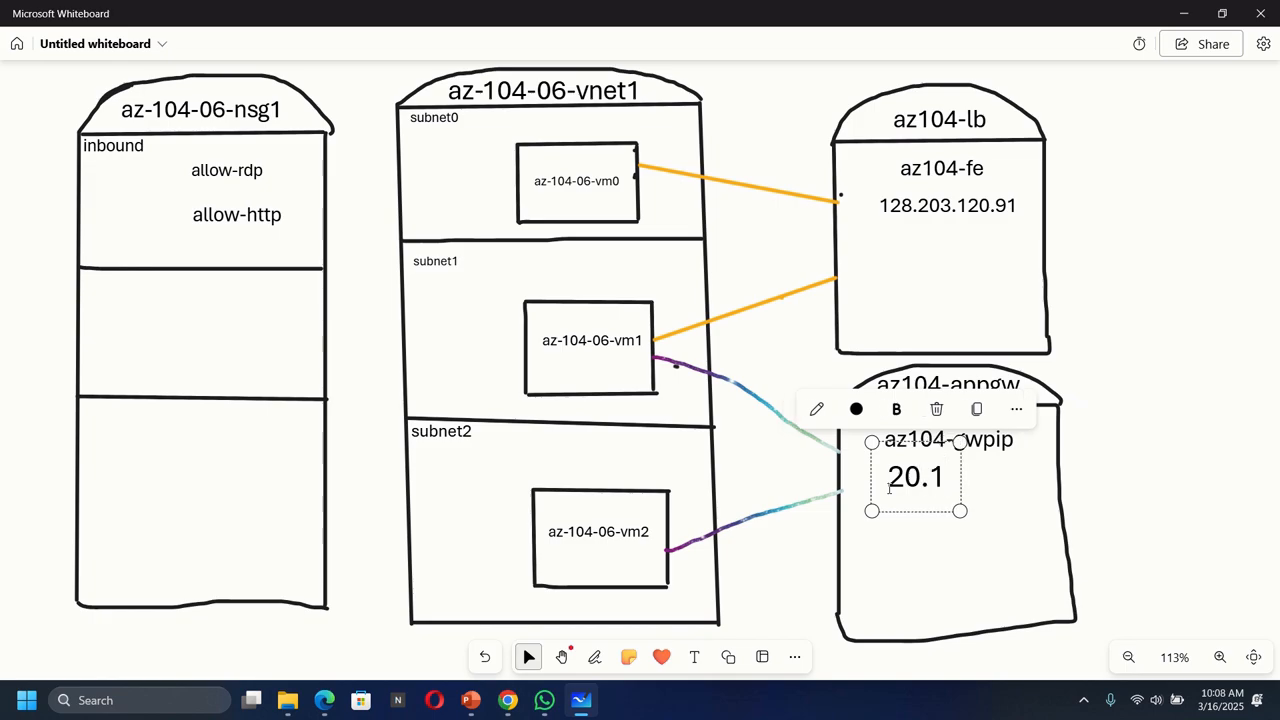
pyautogui.write('02.')
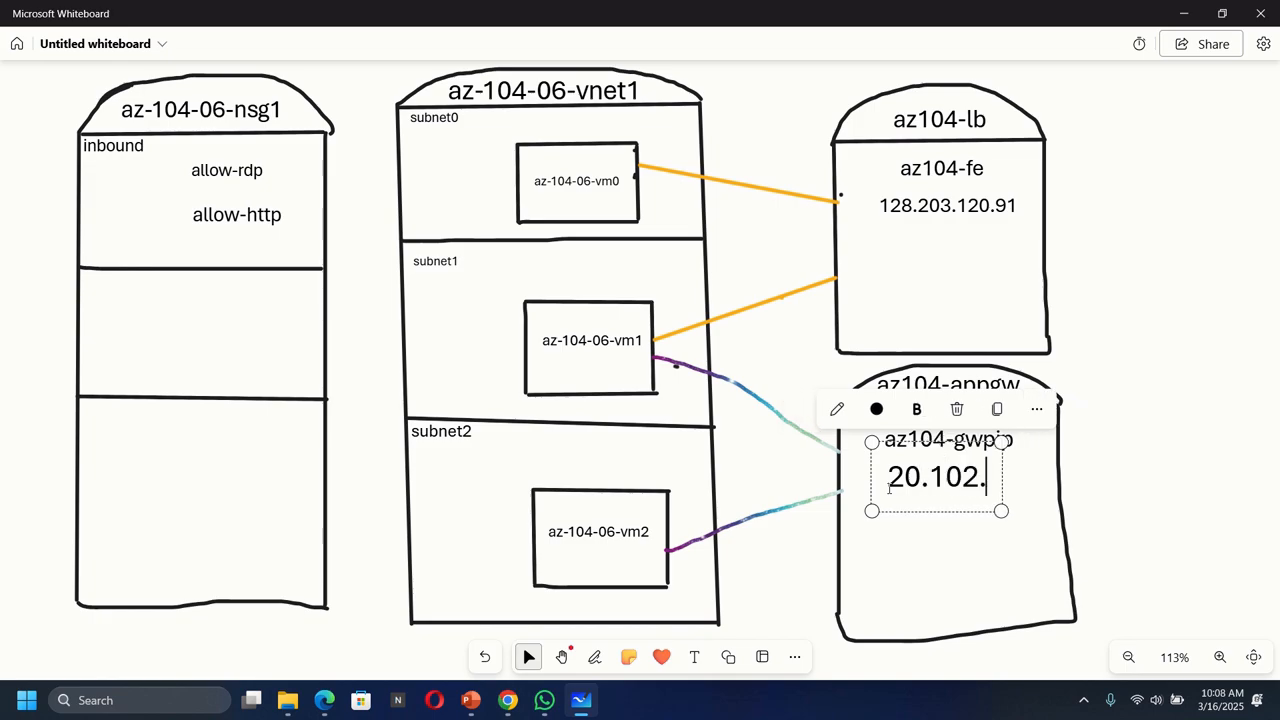
pyautogui.write('112.')
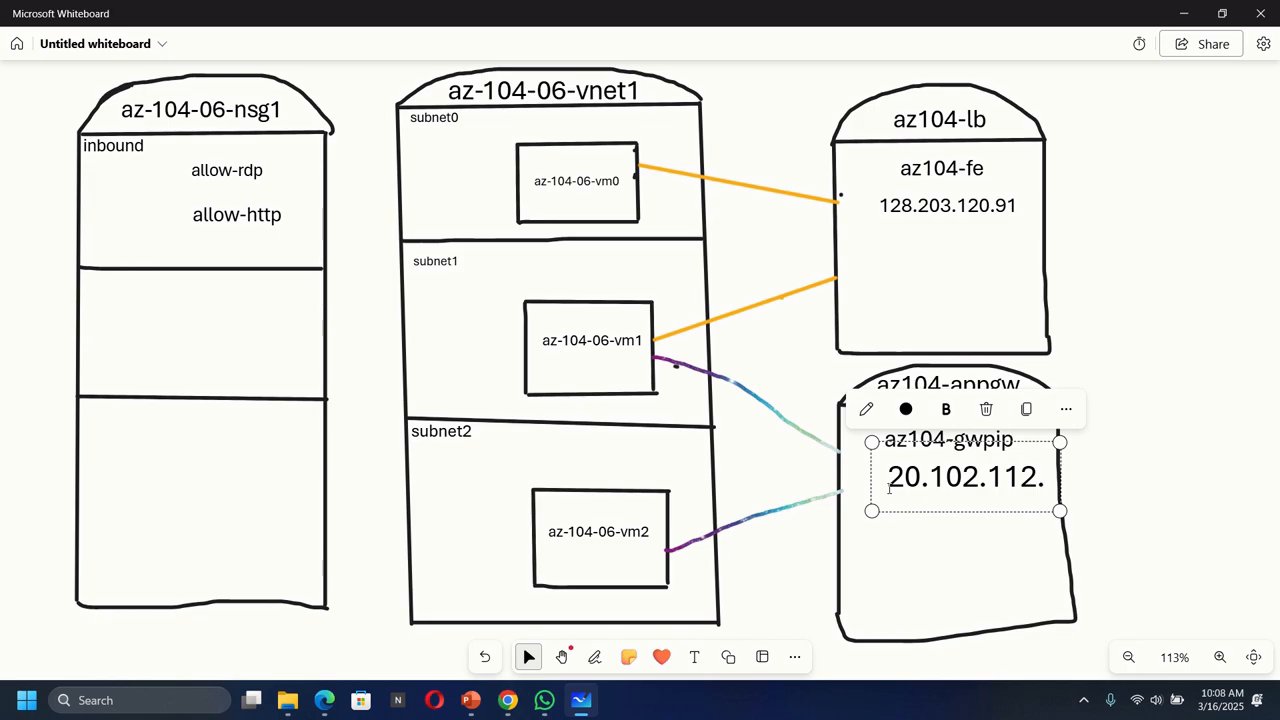
pyautogui.click(508, 700)
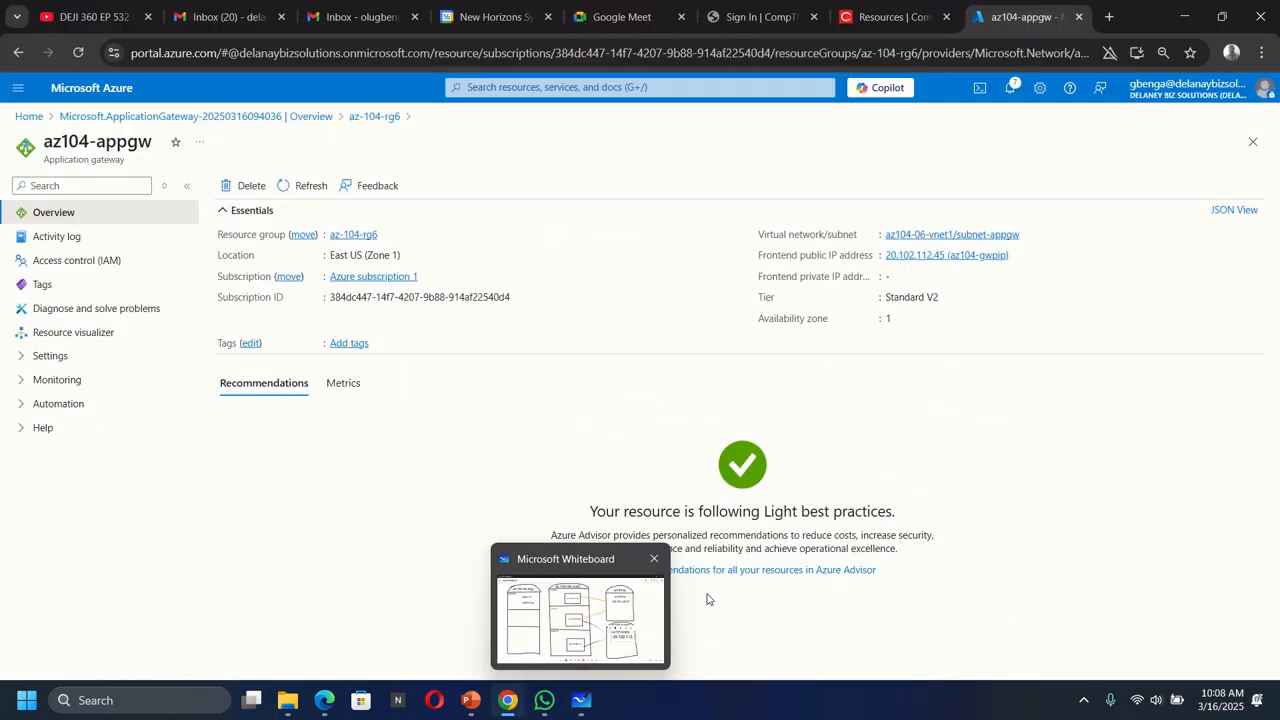
pyautogui.click(607, 636)
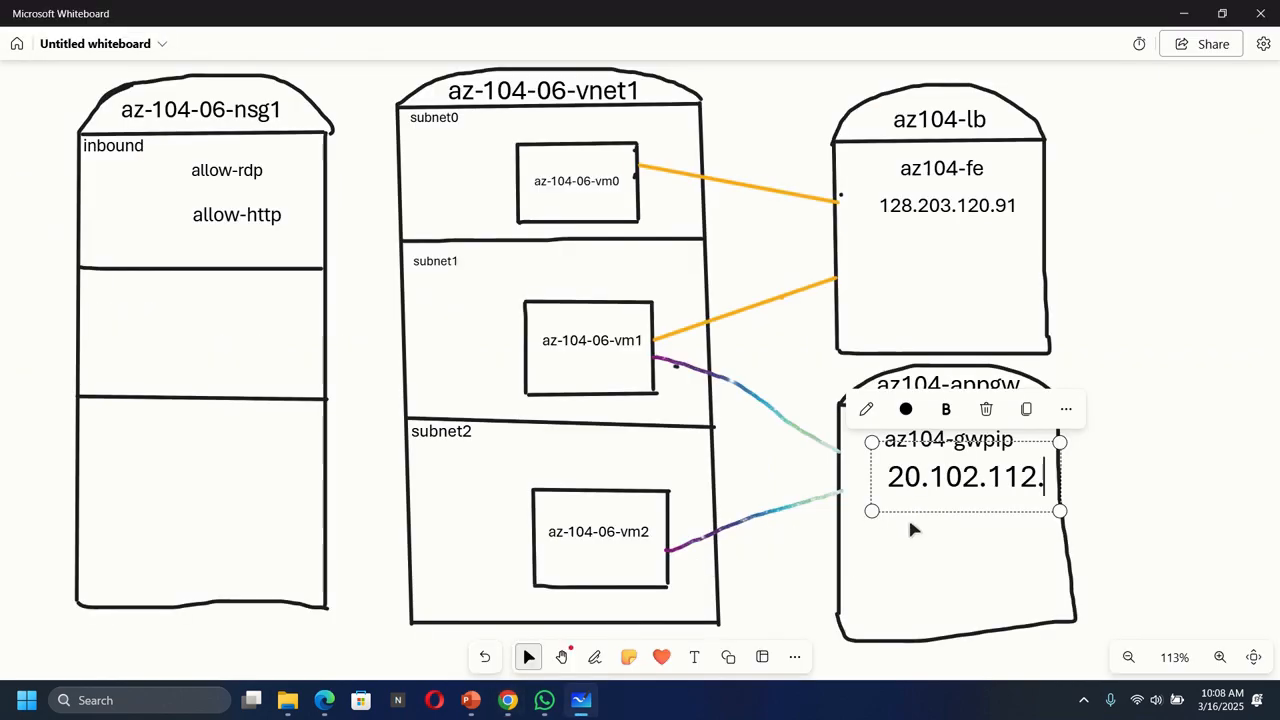
pyautogui.write('45')
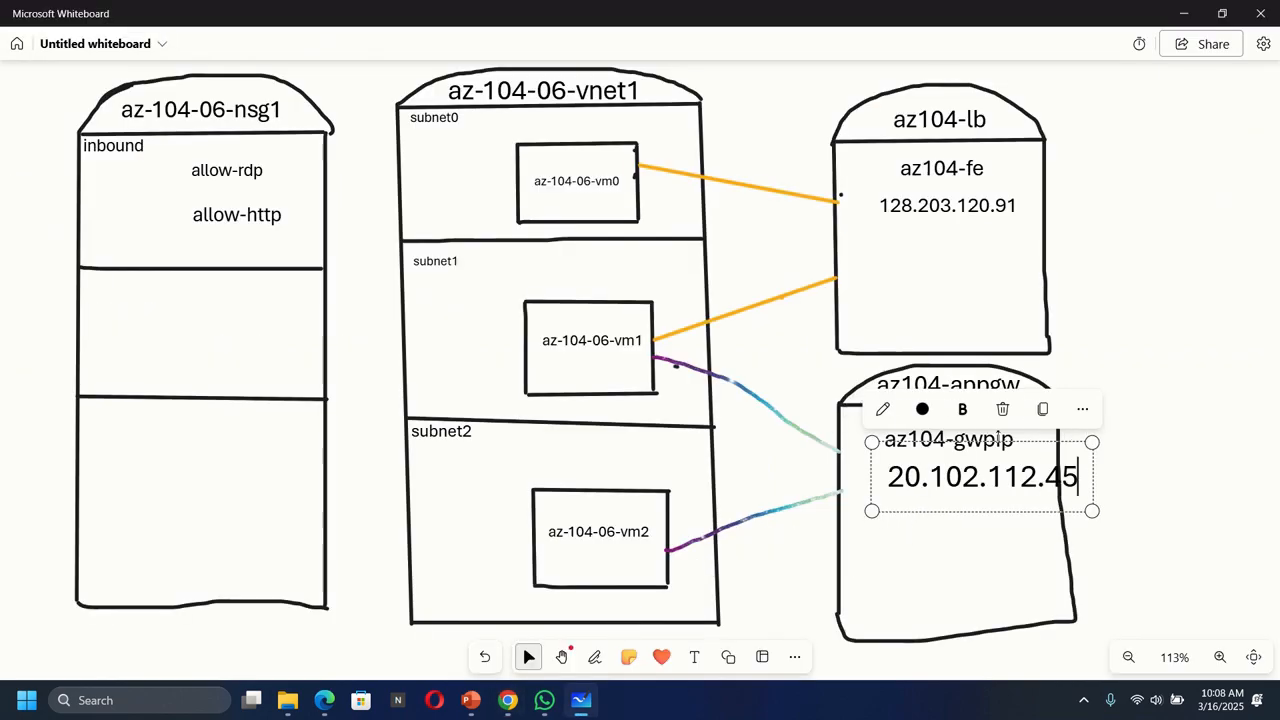
# - Shrink the 20.102.112.45 label so it fits inside the az104-appgw block under az104-gwpip
pyautogui.moveTo(1092, 441); pyautogui.dragTo(1030, 462)
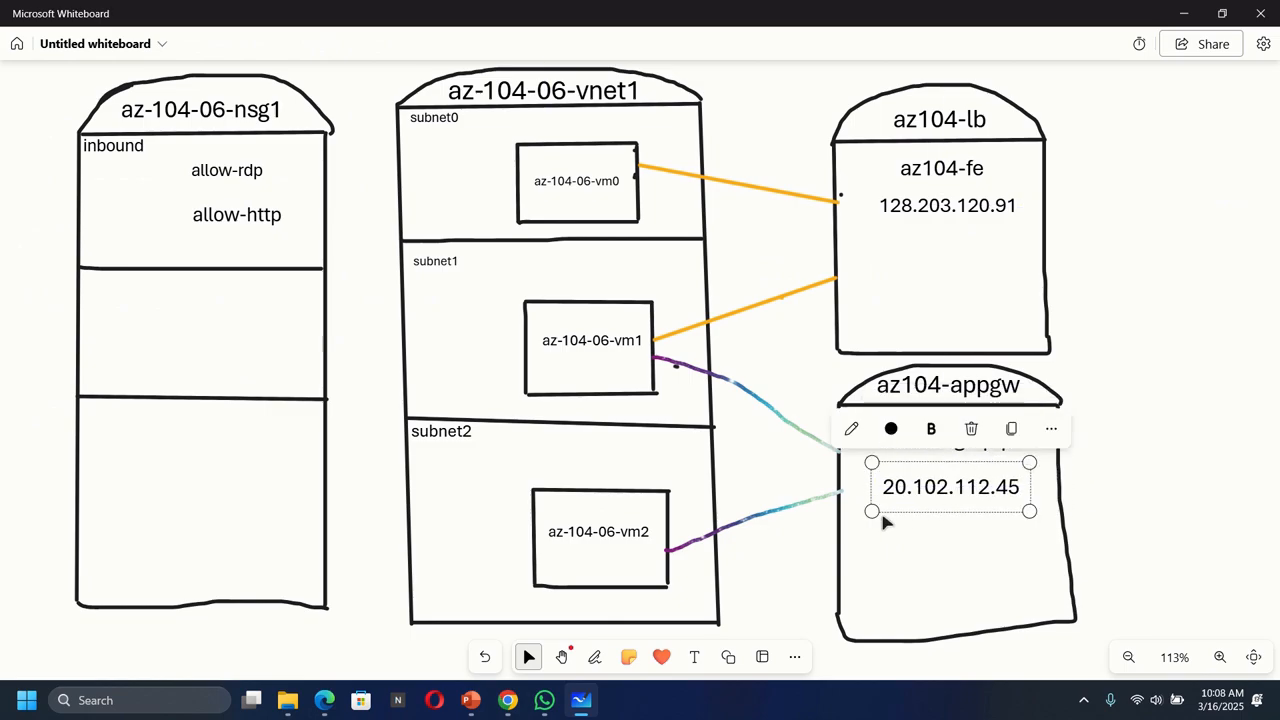
pyautogui.moveTo(872, 511); pyautogui.dragTo(883, 508)
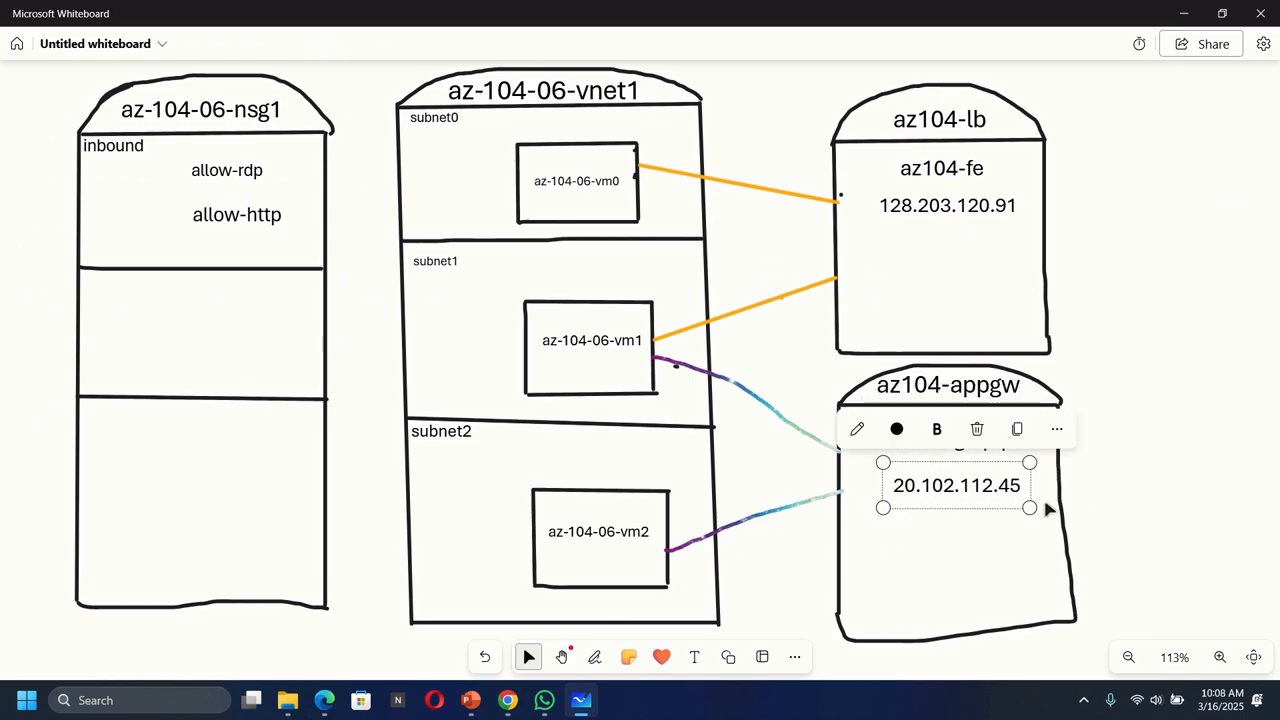
pyautogui.moveTo(1030, 507); pyautogui.dragTo(1013, 497)
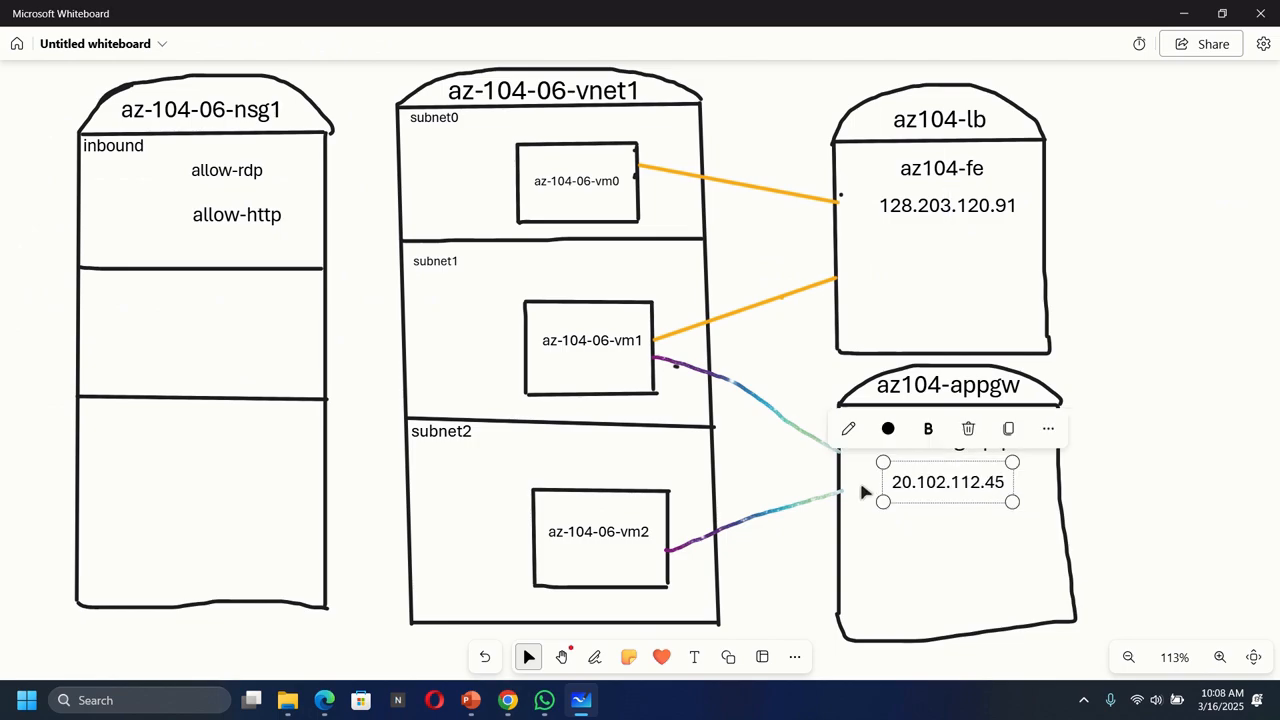
# - Switch to the Azure portal in Chrome and check the backend health of all servers in az104-appgw's backend pools
pyautogui.click(505, 708)
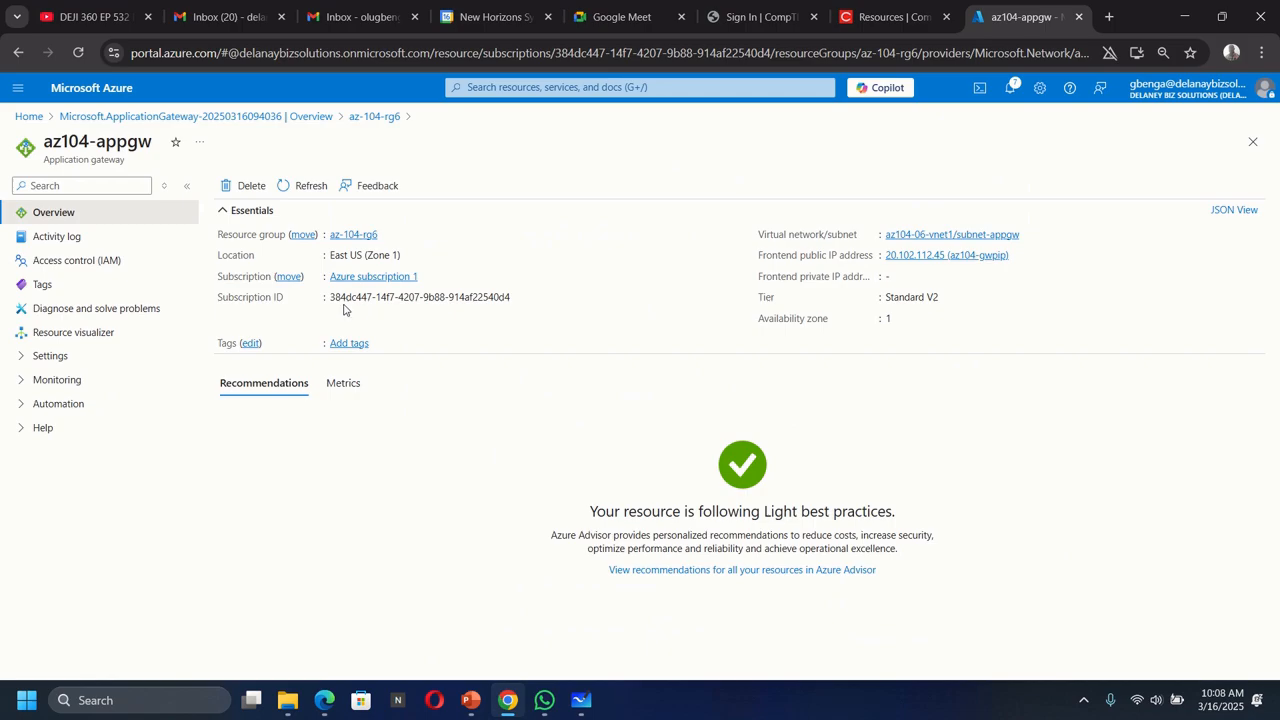
pyautogui.click(23, 382)
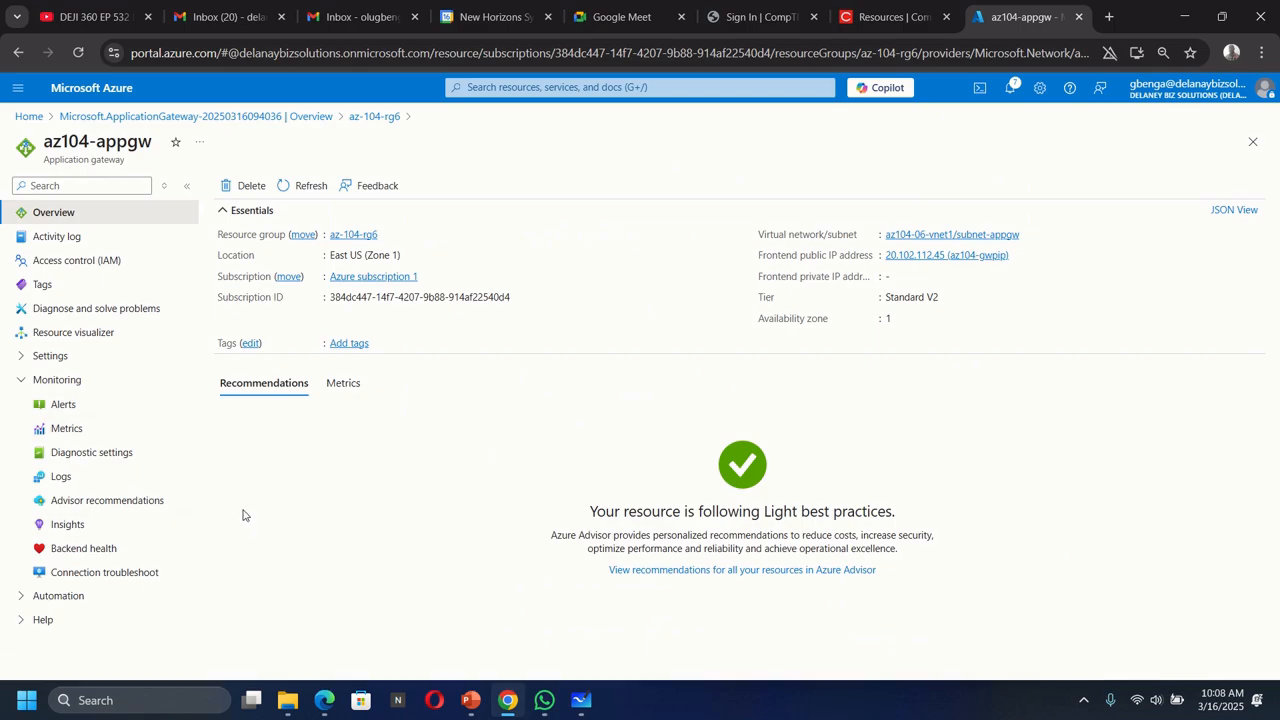
pyautogui.click(69, 552)
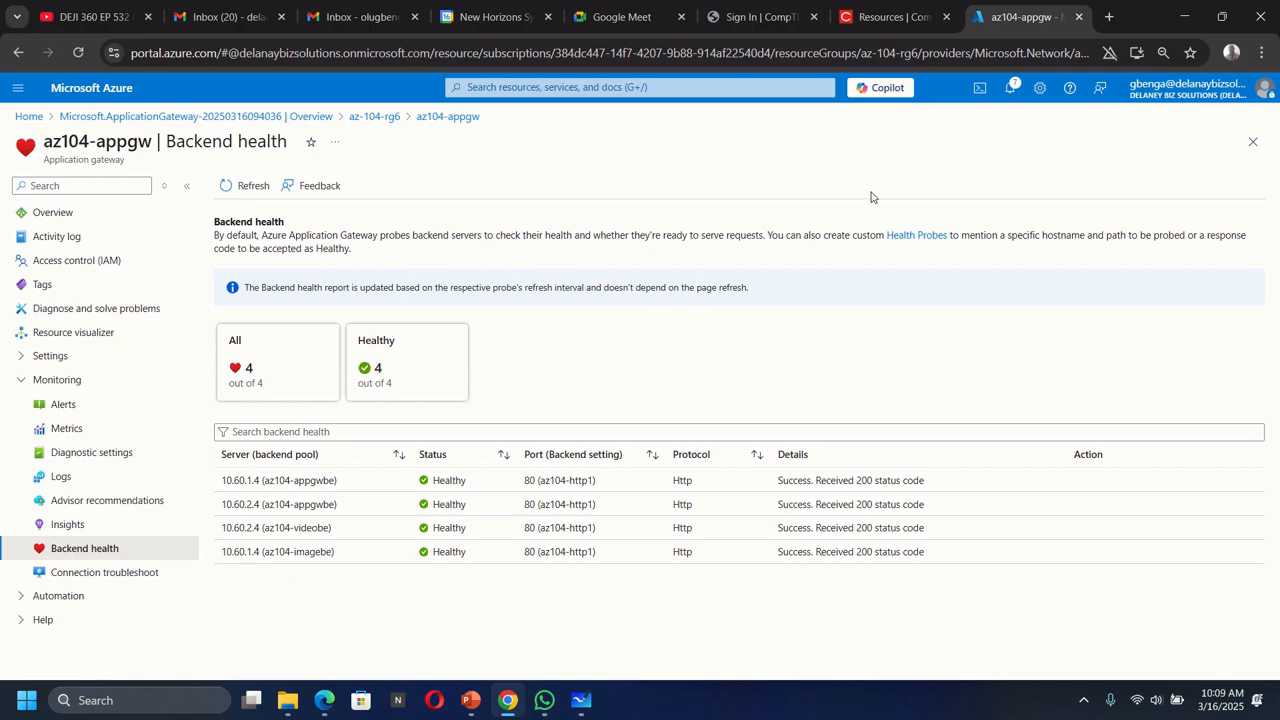
# - Copy az104-appgw's frontend public IP address from its overview and paste it as the address of a new browser tab
pyautogui.click(54, 215)
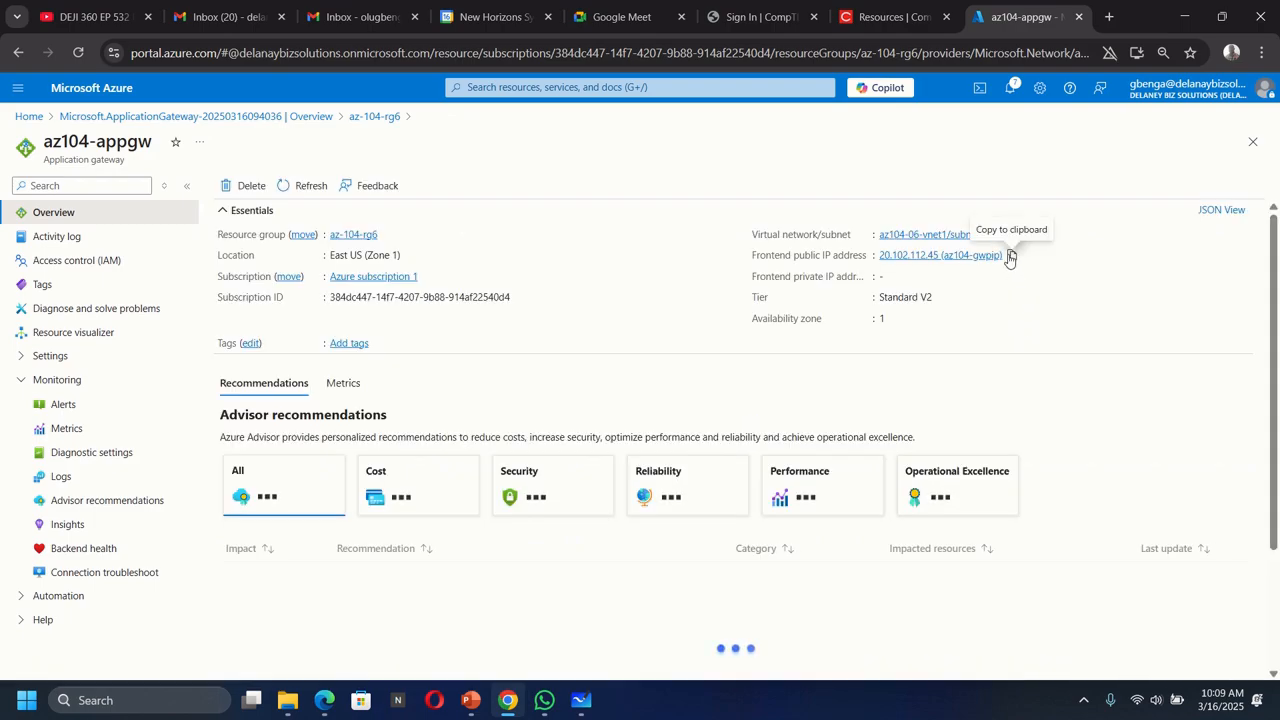
pyautogui.click(1011, 256)
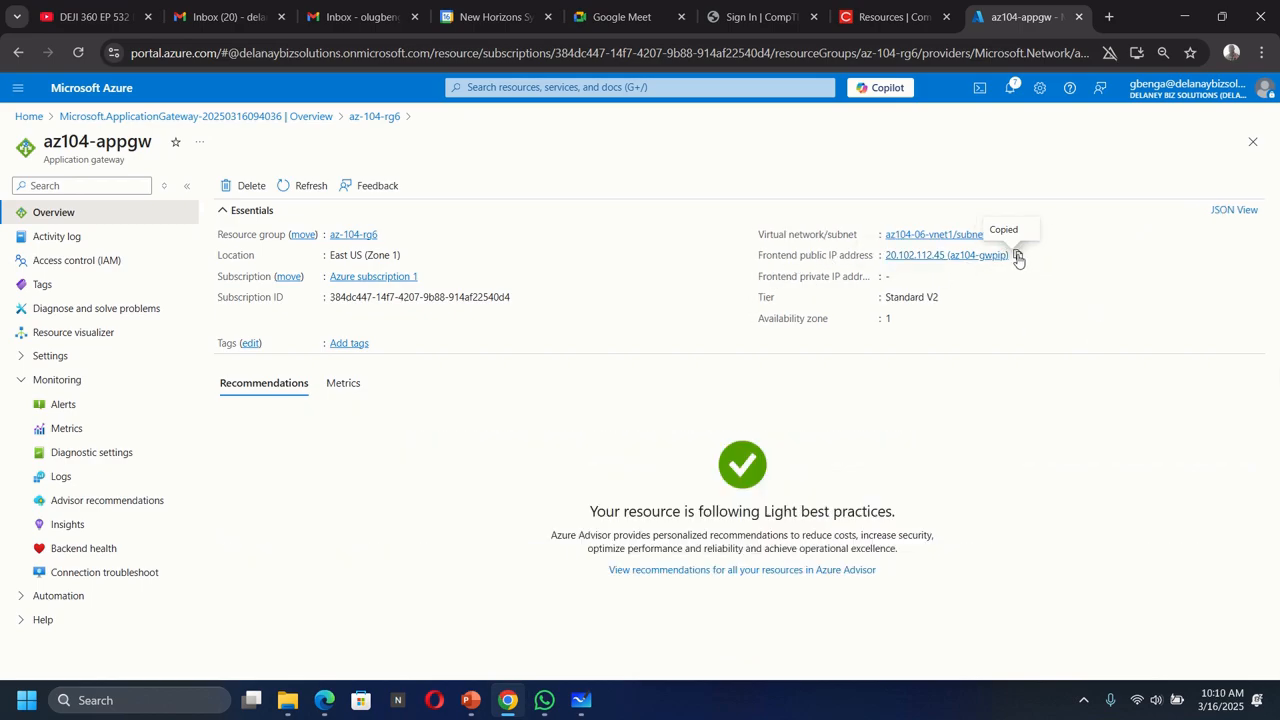
pyautogui.click(1110, 17)
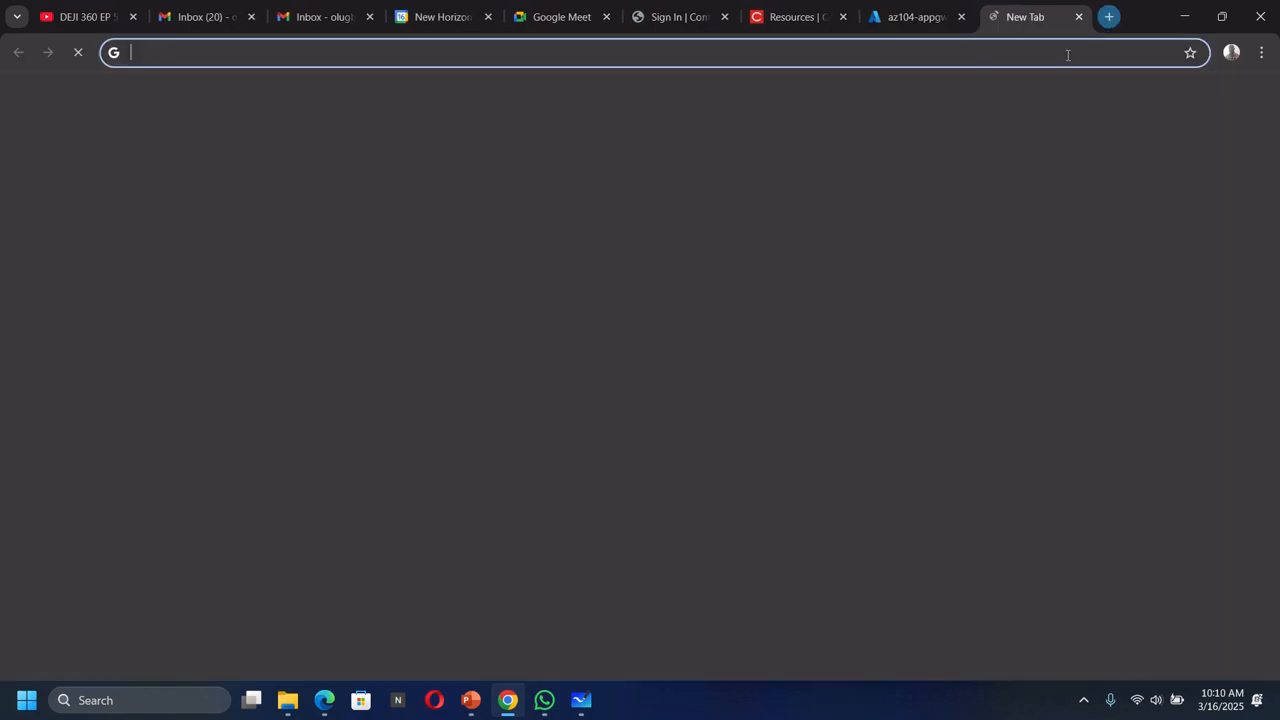
pyautogui.click(634, 51)
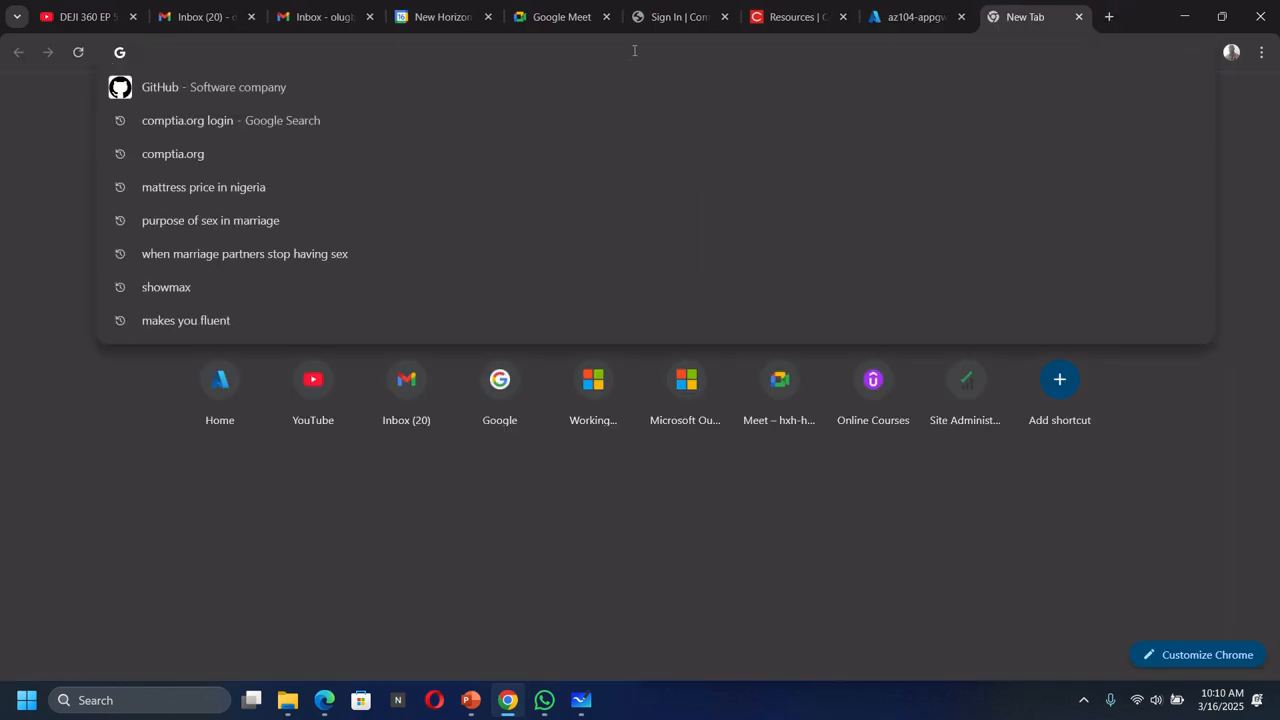
pyautogui.hotkey('ctrl', 'v')
# - Trim the pasted address to 20.102.112.45, append /image/ and load it to test the images path
pyautogui.press('BackSpace')
pyautogui.press('BackSpace')
pyautogui.press('BackSpace')
pyautogui.press('BackSpace')
pyautogui.press('BackSpace')
pyautogui.press('BackSpace')
pyautogui.press('BackSpace')
pyautogui.press('BackSpace')
pyautogui.press('BackSpace')
pyautogui.press('BackSpace')
pyautogui.press('BackSpace')
pyautogui.press('BackSpace')
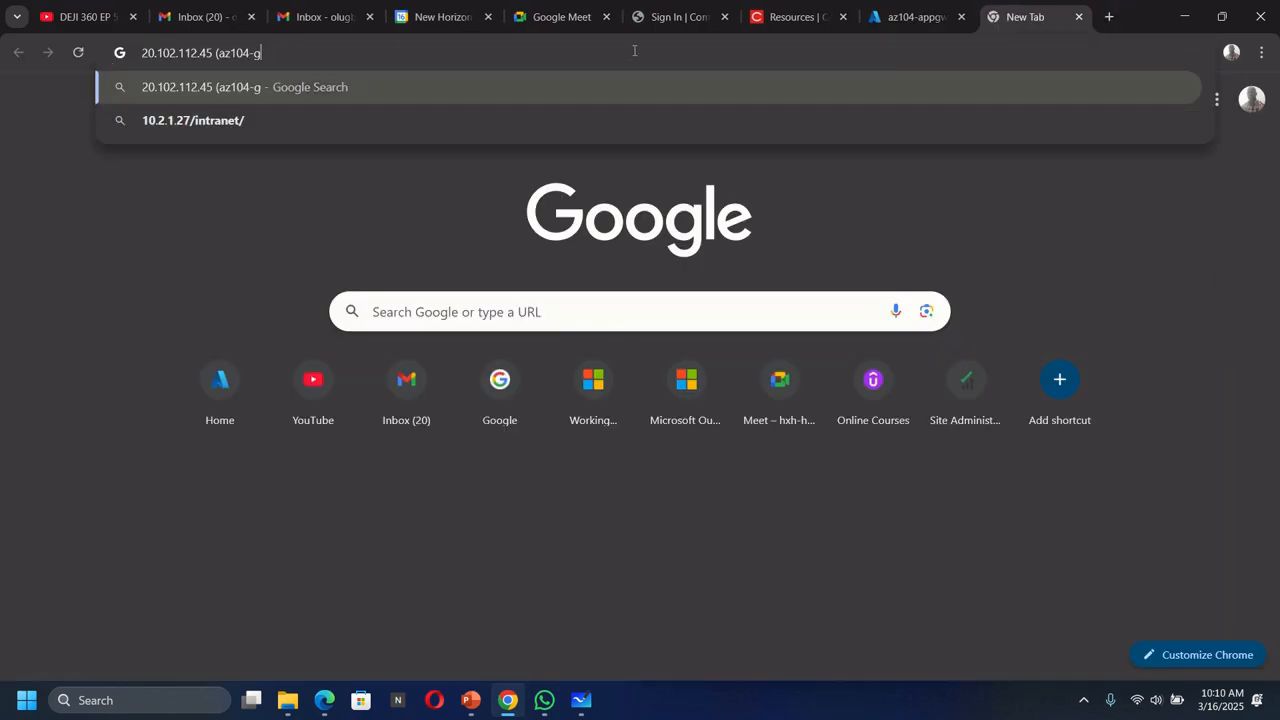
pyautogui.press('BackSpace')
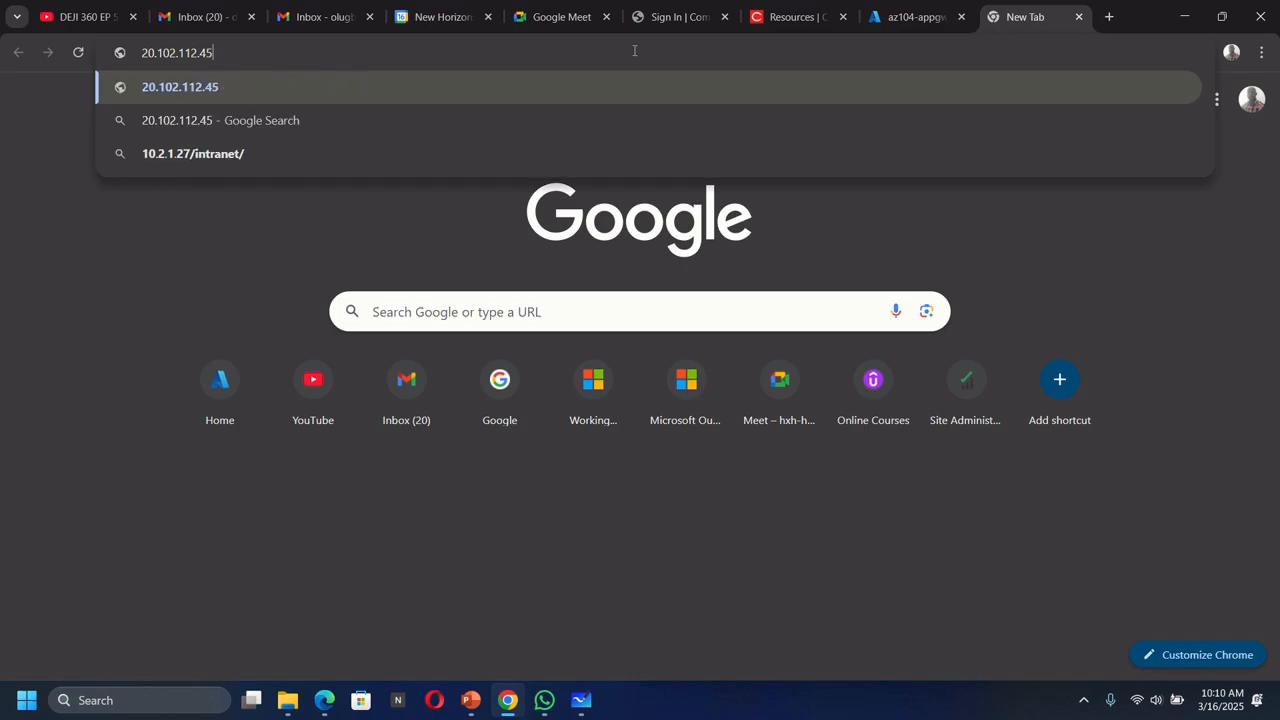
pyautogui.write('/image')
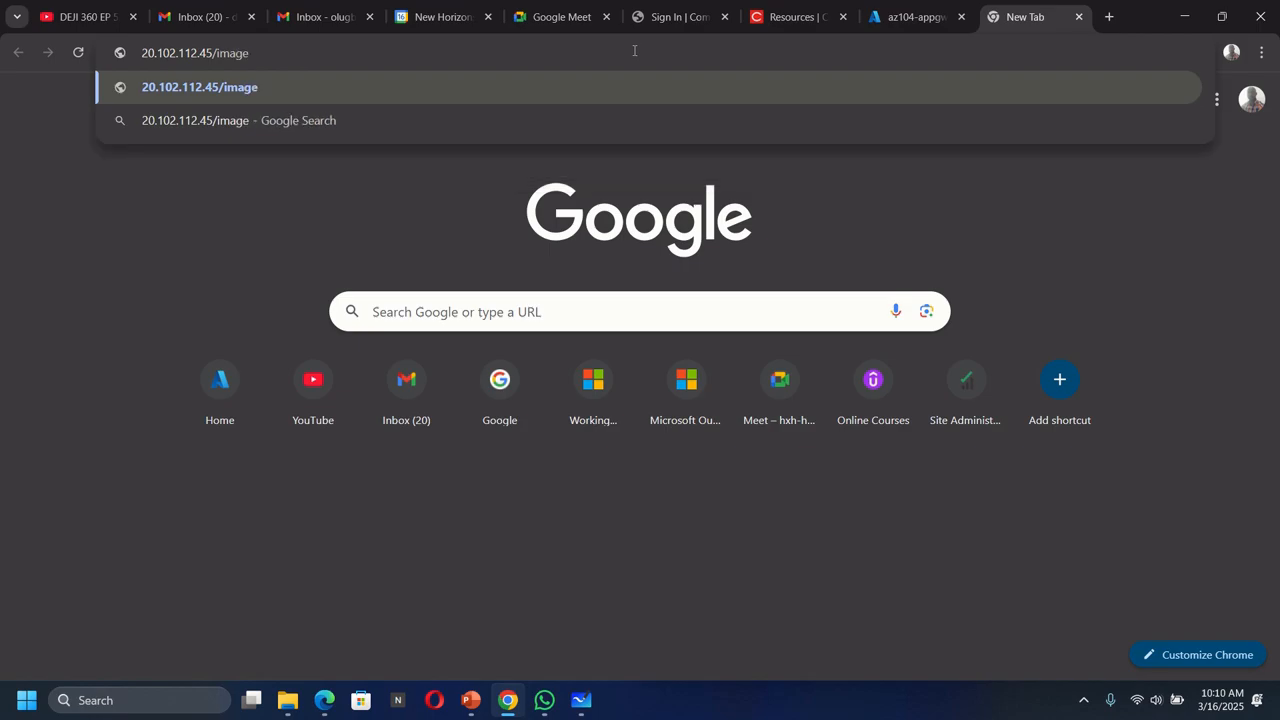
pyautogui.write('/')
pyautogui.press('Return')
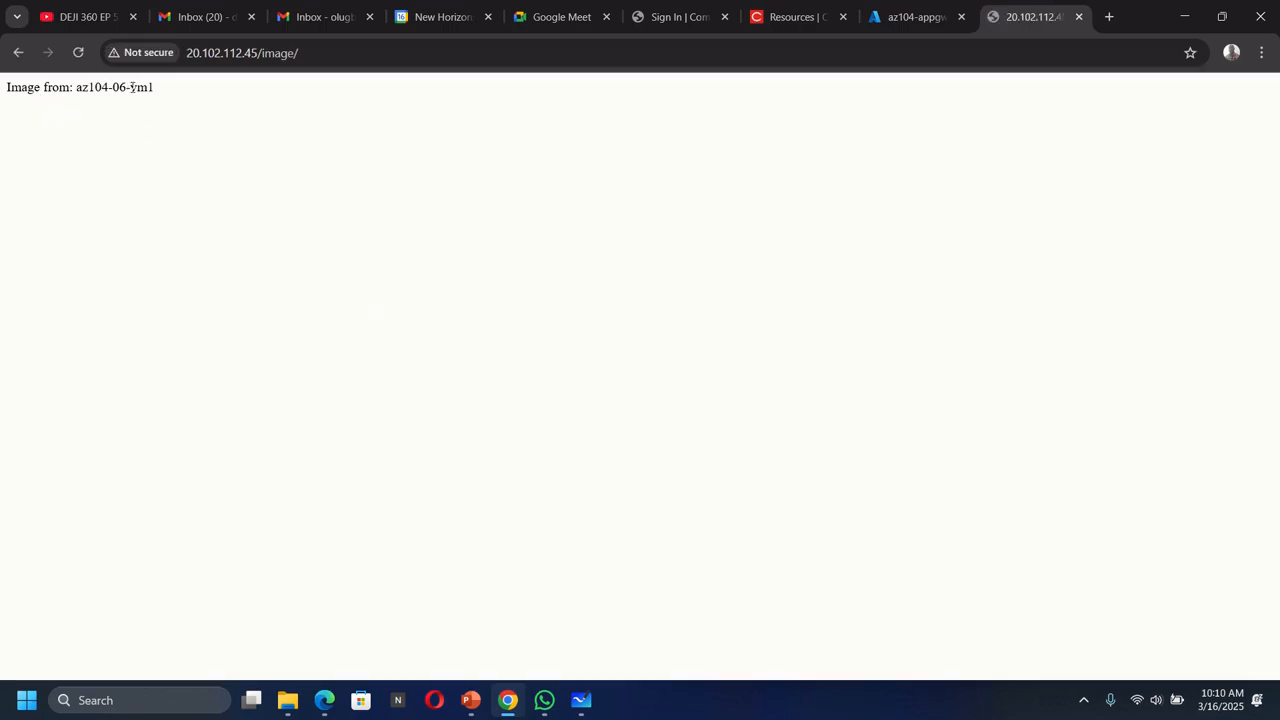
# - Change the address path from /image/ to /video/ and load 20.102.112.45/video/ to test the videos path
pyautogui.click(294, 52)
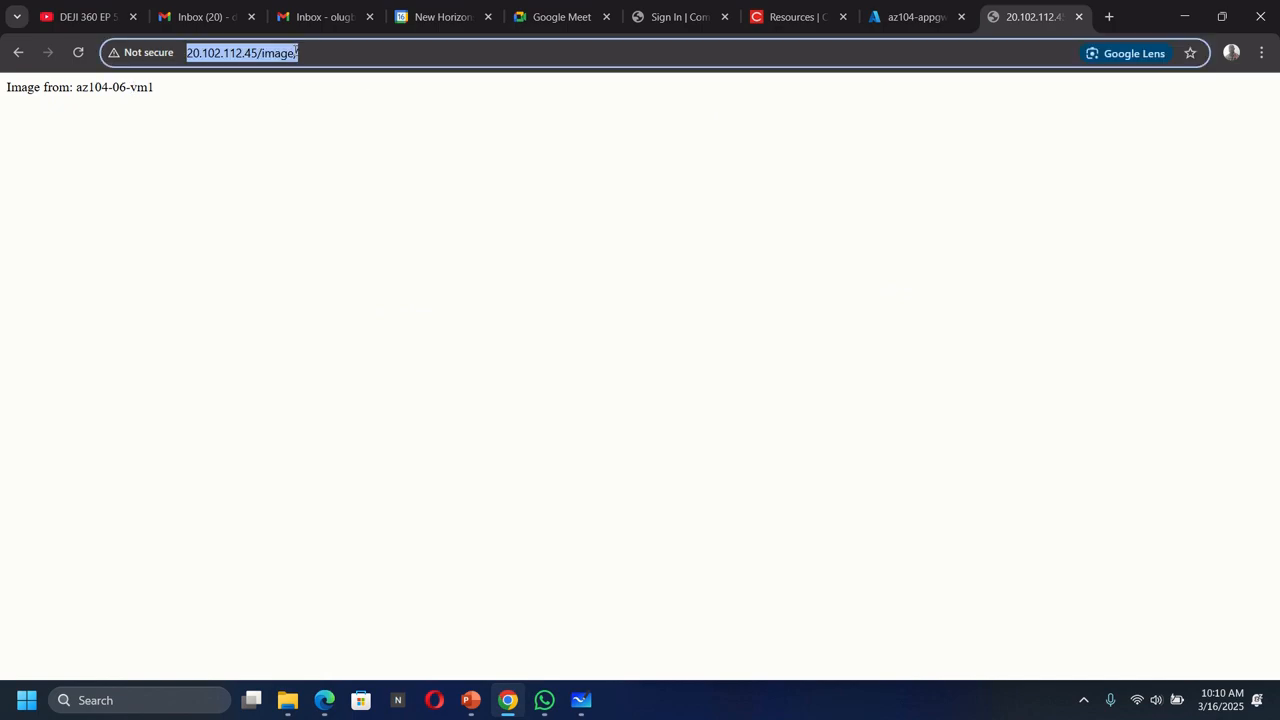
pyautogui.click(294, 50)
pyautogui.press('BackSpace')
pyautogui.press('BackSpace')
pyautogui.press('BackSpace')
pyautogui.press('BackSpace')
pyautogui.press('BackSpace')
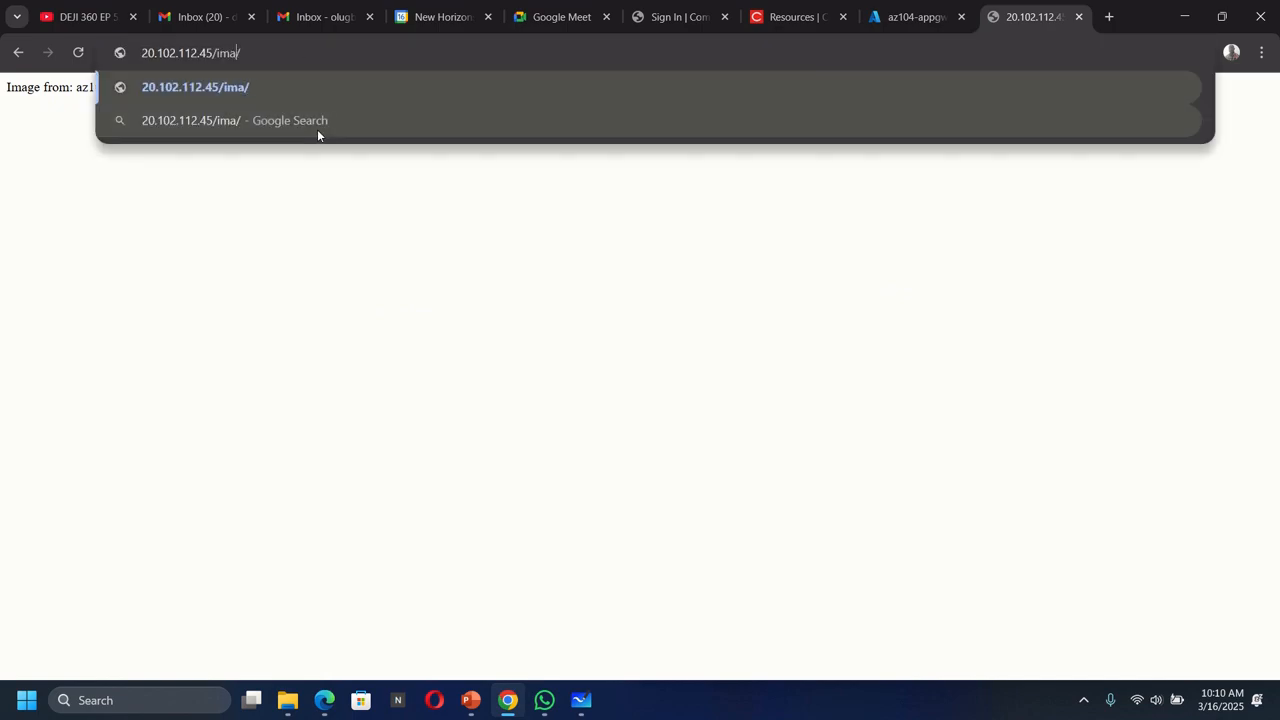
pyautogui.write('video')
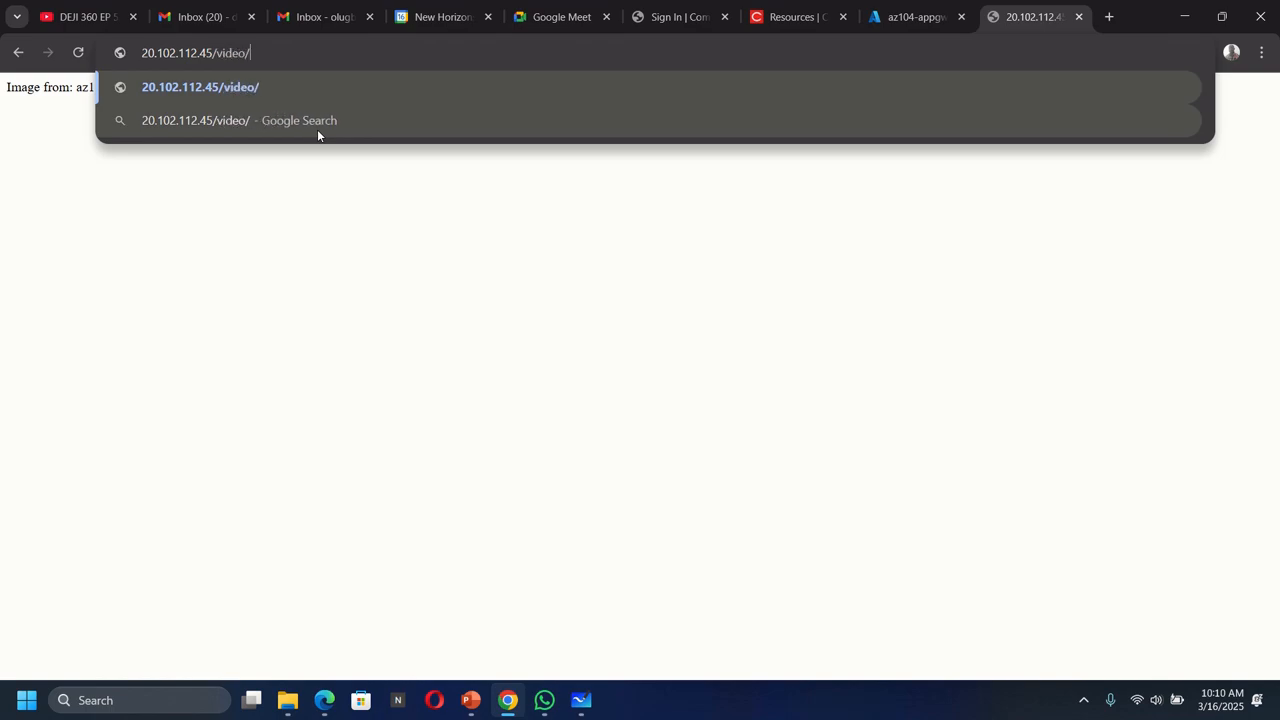
pyautogui.press('Return')
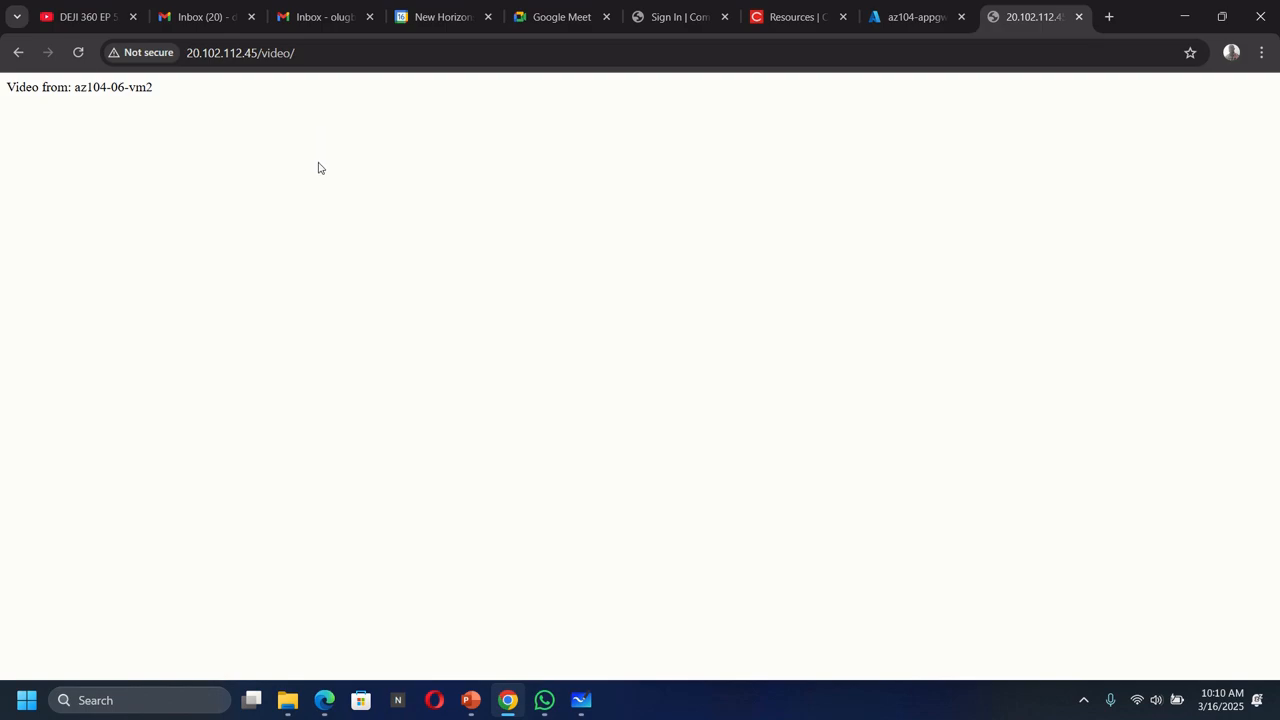
# - Return to the az104-appgw overview in the Azure portal and switch to the network diagram in Microsoft Whiteboard
pyautogui.click(914, 20)
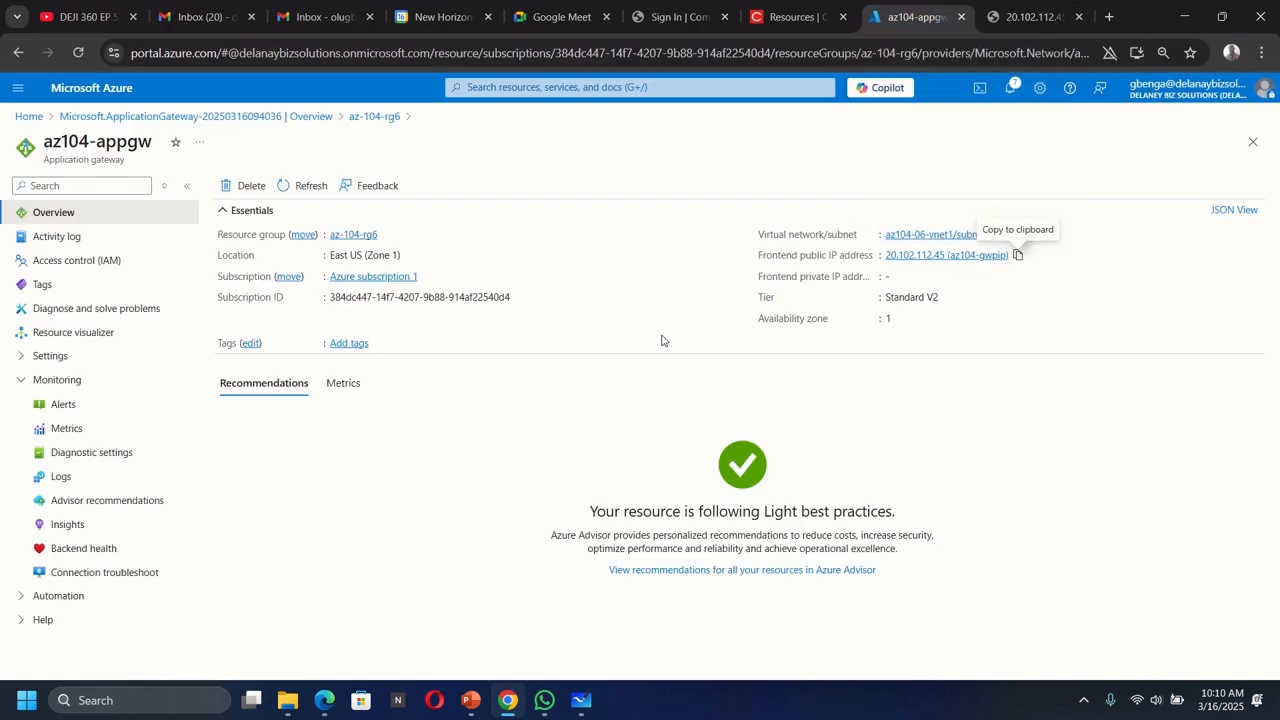
pyautogui.click(581, 699)
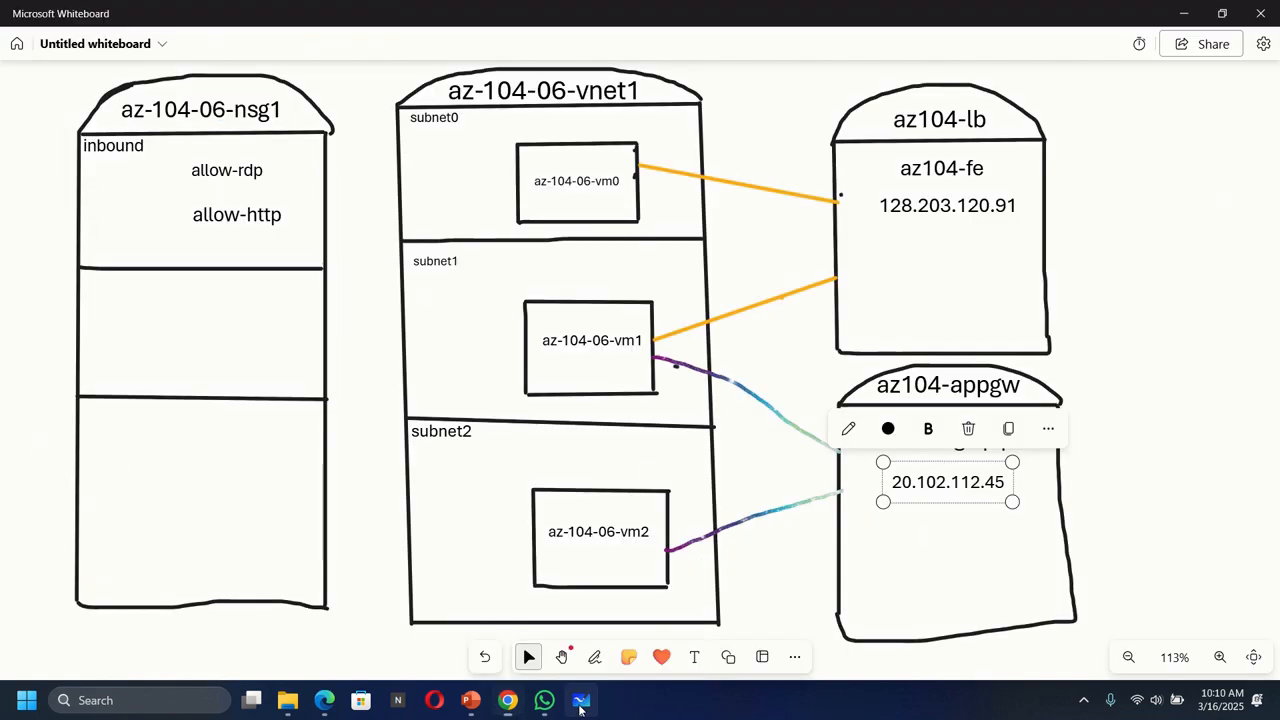